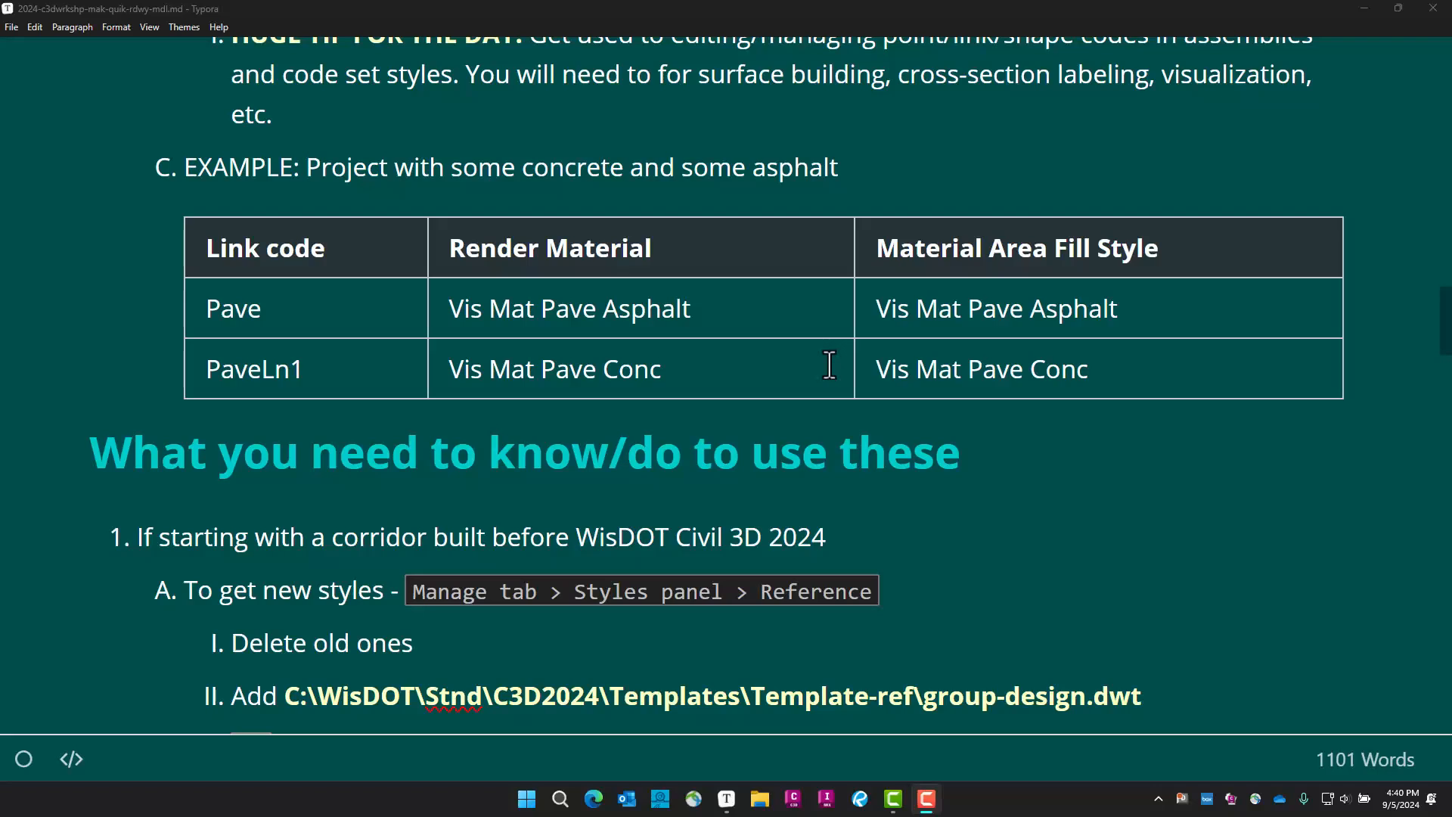
Review the notes on example link codes and materials, getting new styles and feature-based link codes, and the Color by code set styles
left_click_drag(351, 291, 1158, 372)
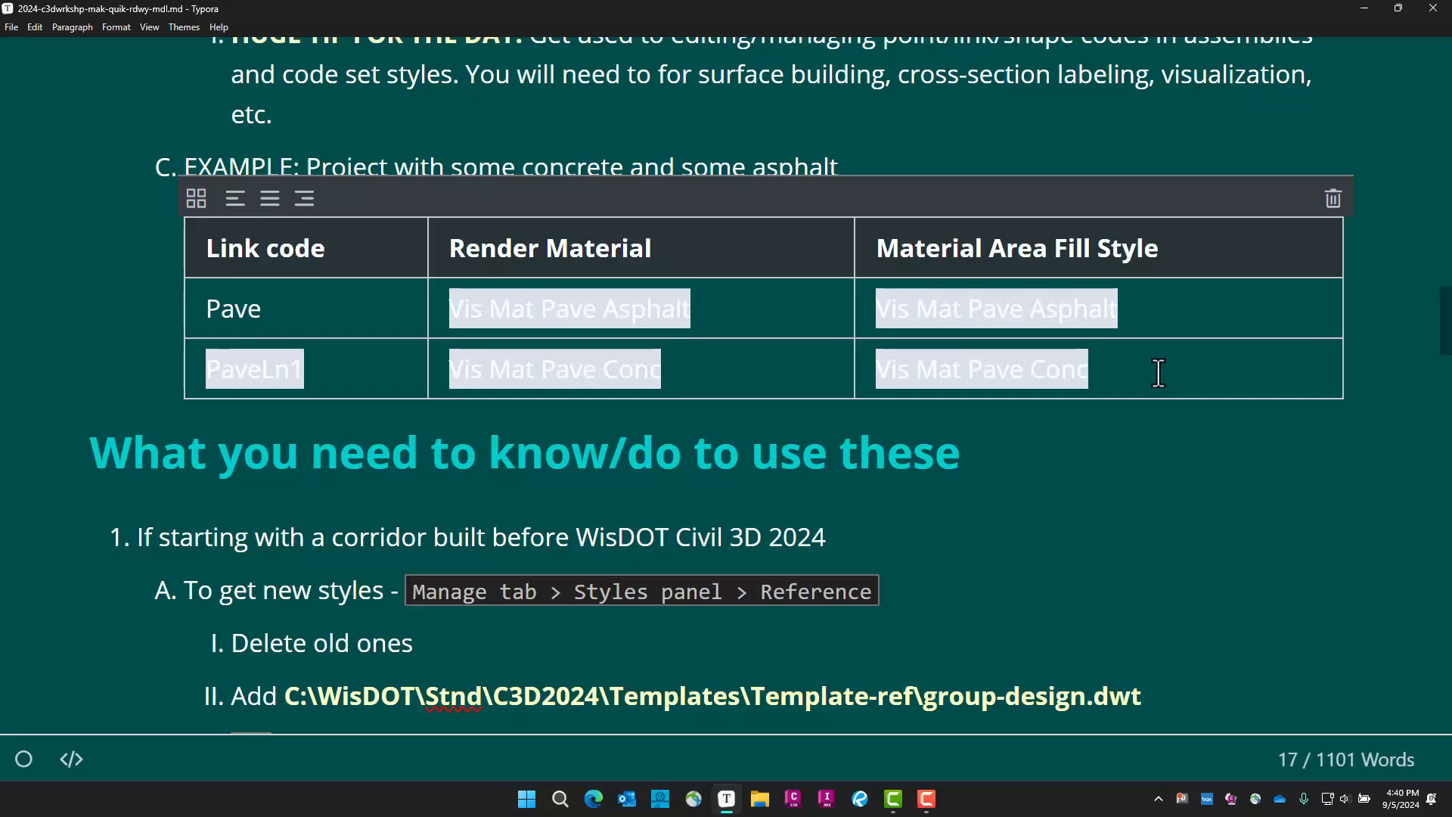
left_click(1158, 371)
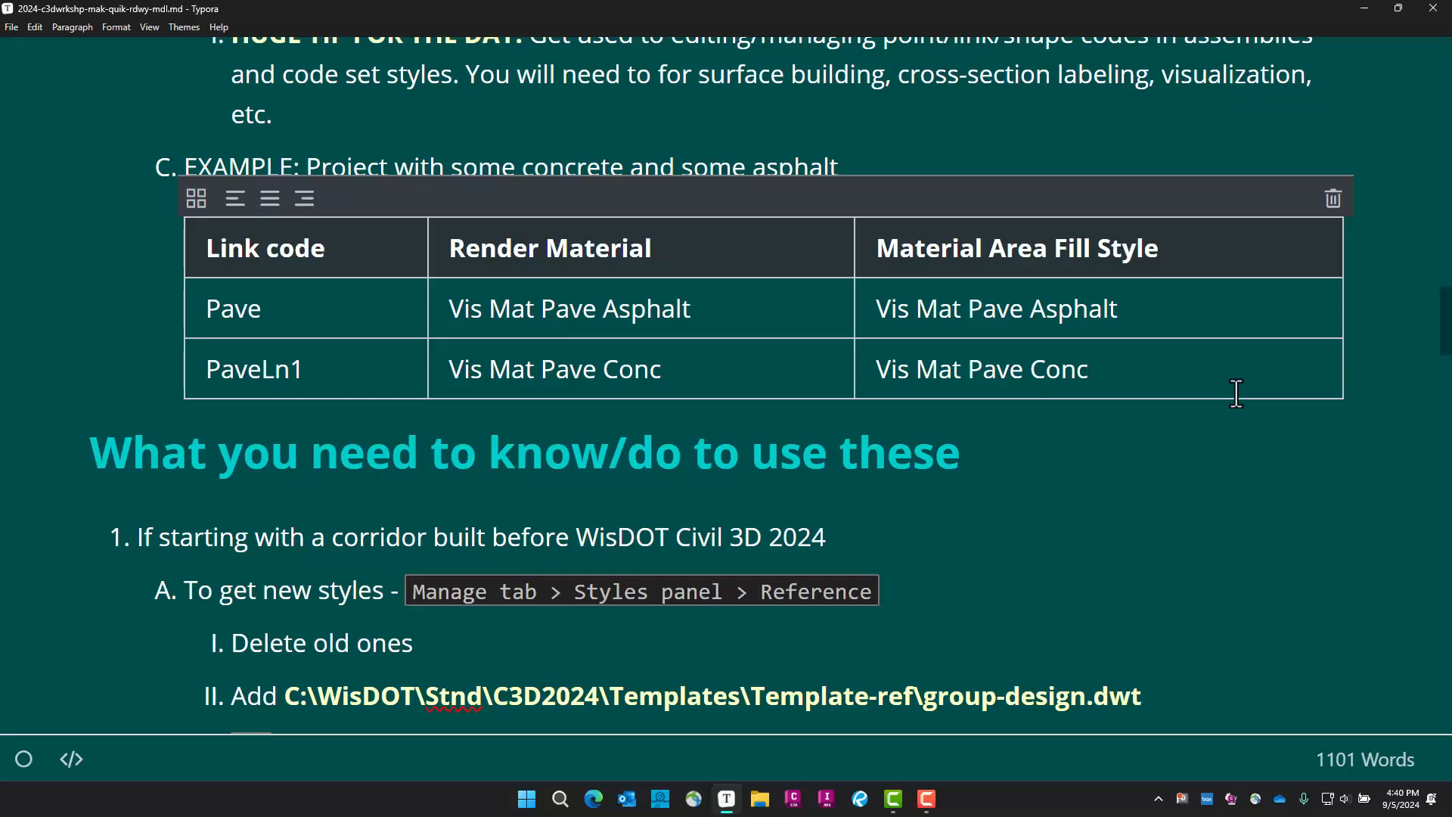
scroll(978, 406, "down", 4)
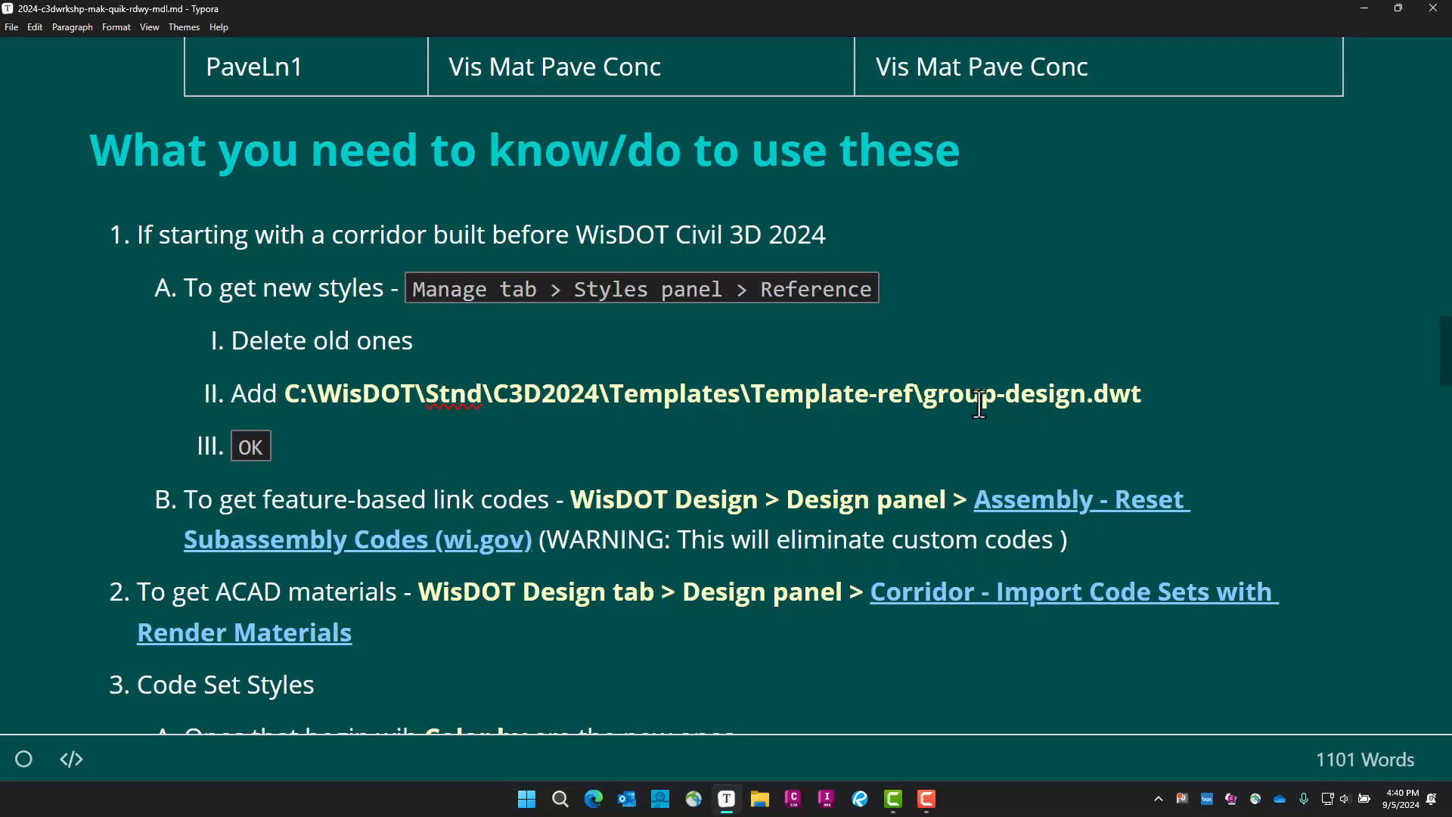
scroll(857, 421, "down", 3)
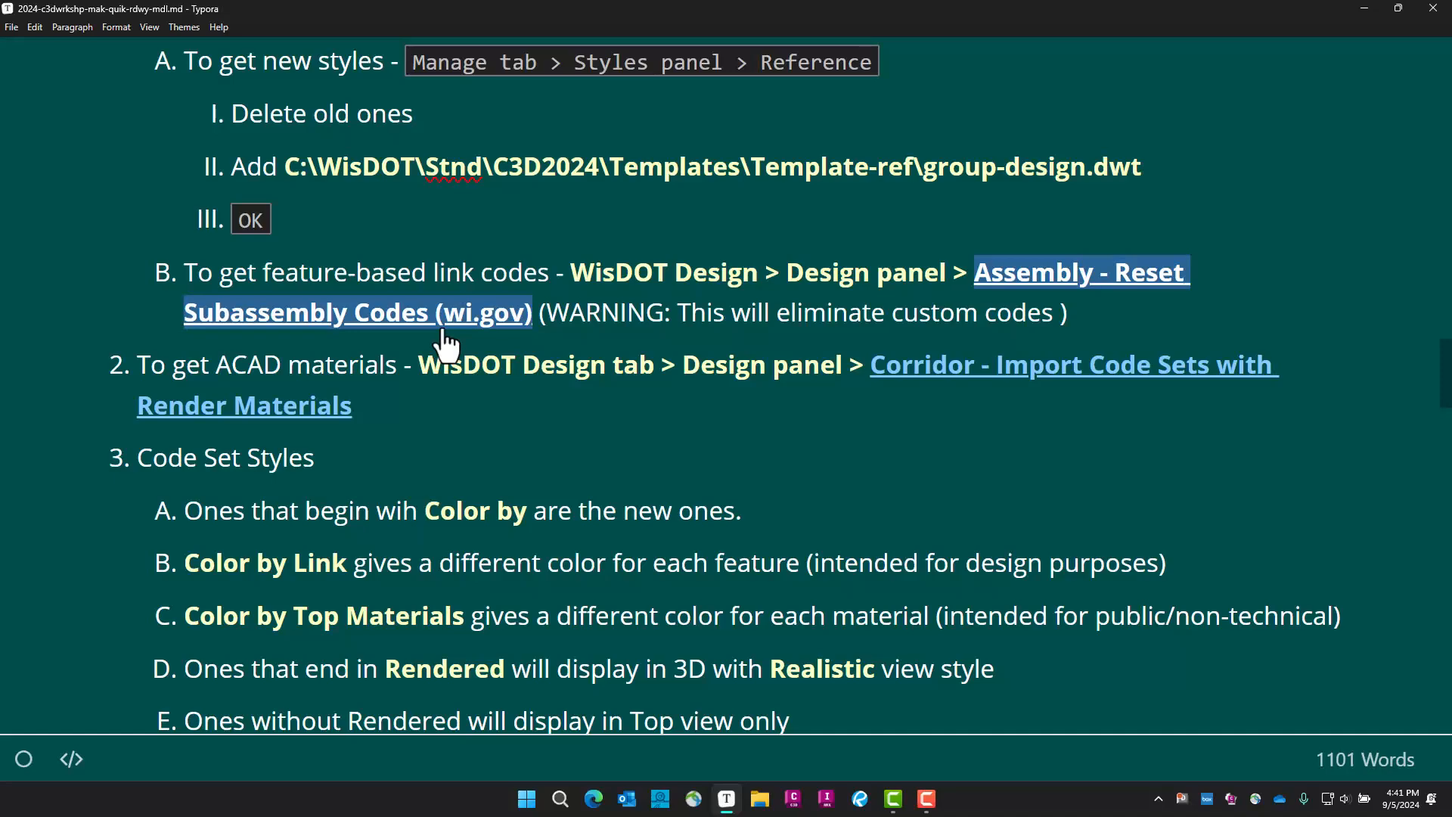
scroll(540, 457, "down", 3)
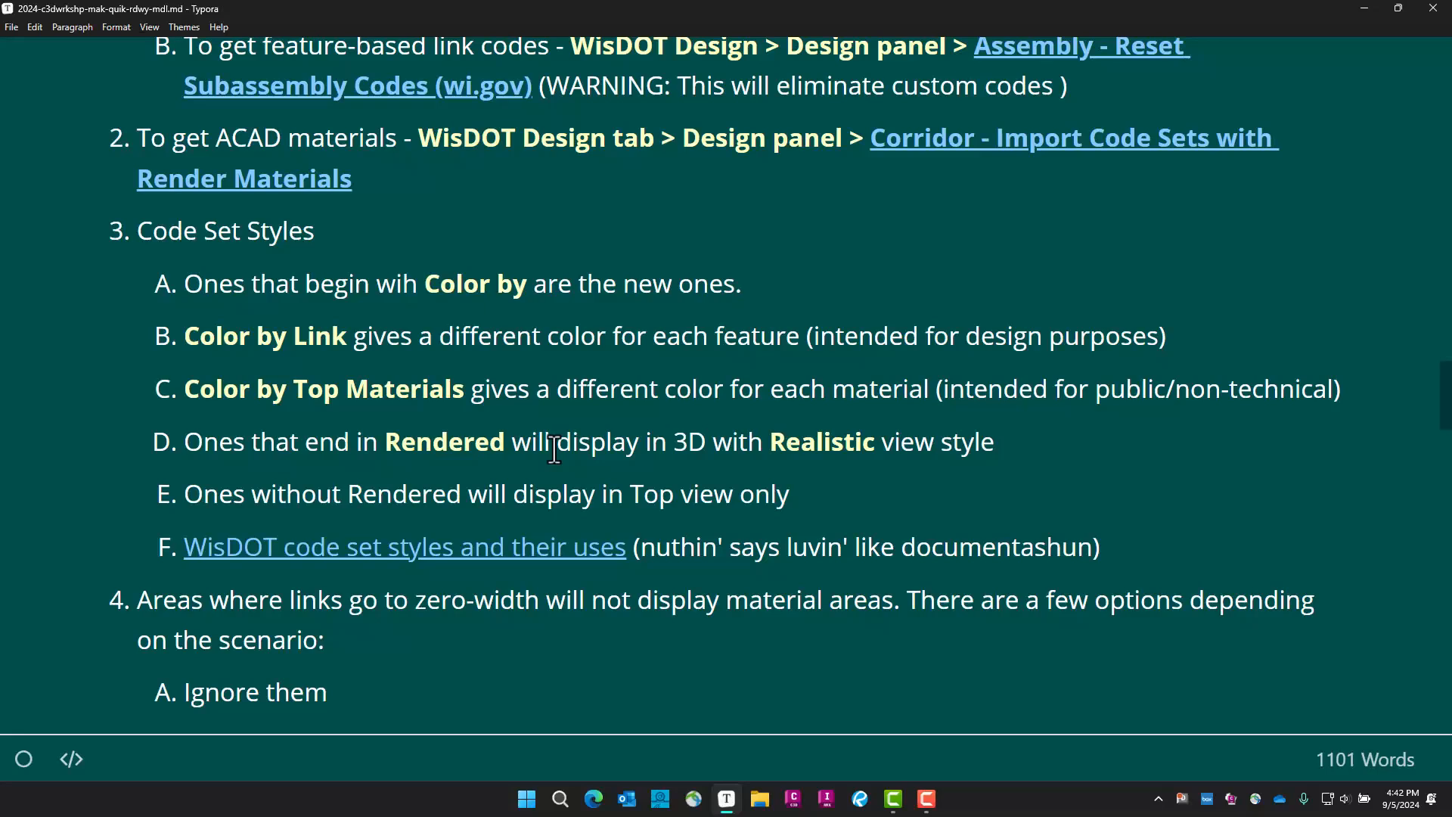
Switch to Civil 3D and check the saved path and load setting of the GROUP-DESIGN reference template
key("alt+Tab")
key("Tab")
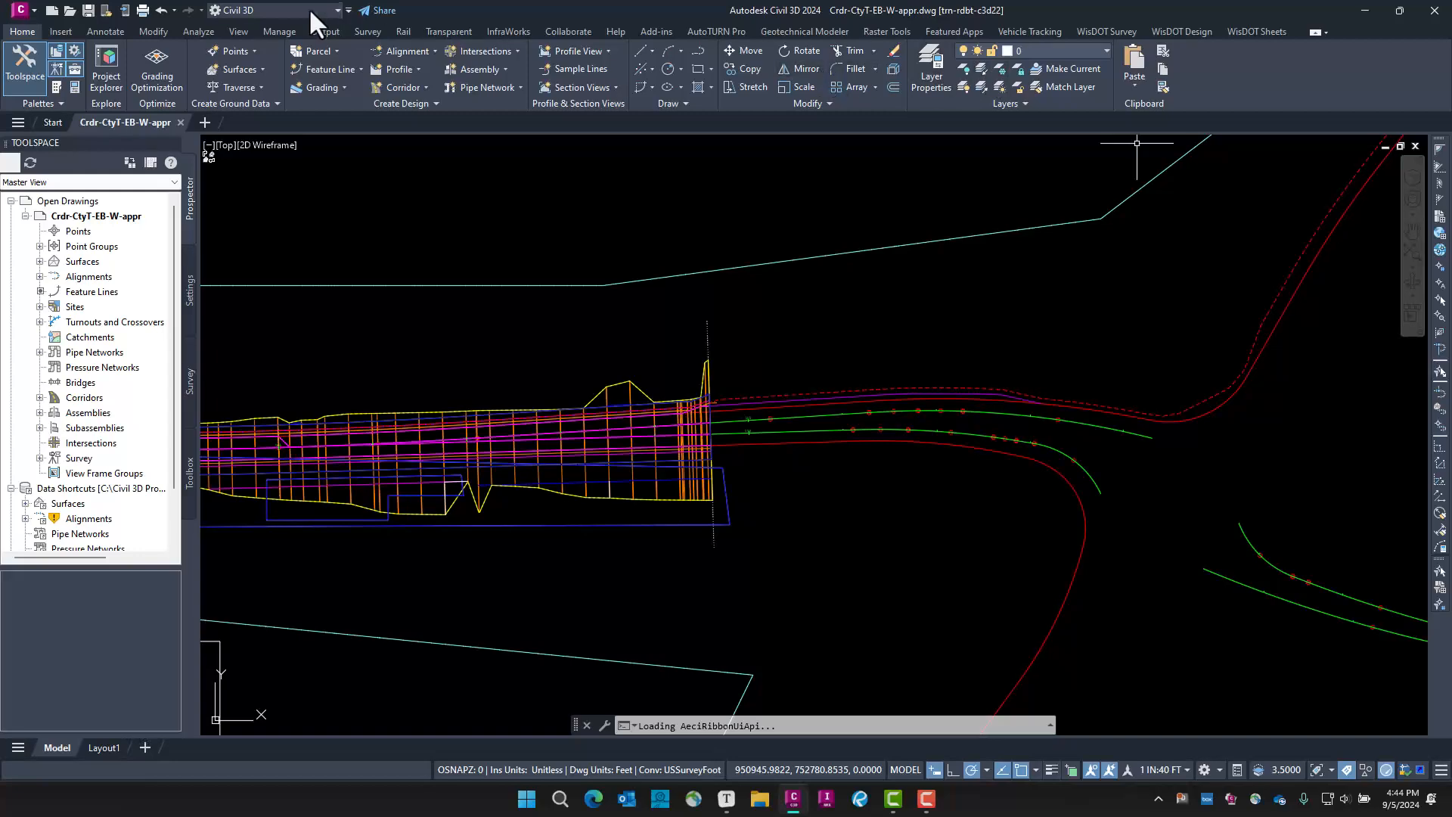
left_click(287, 33)
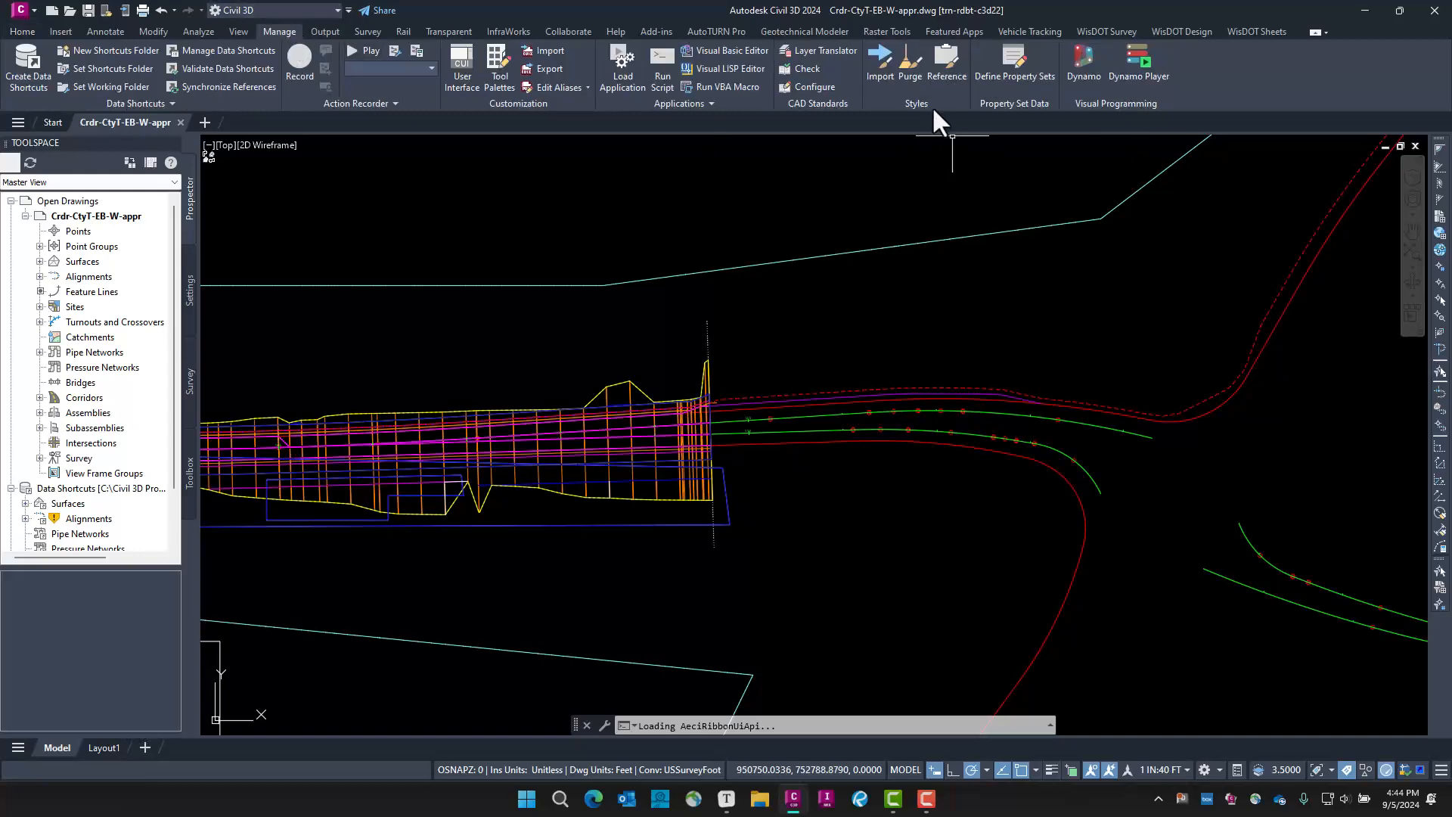
left_click(954, 77)
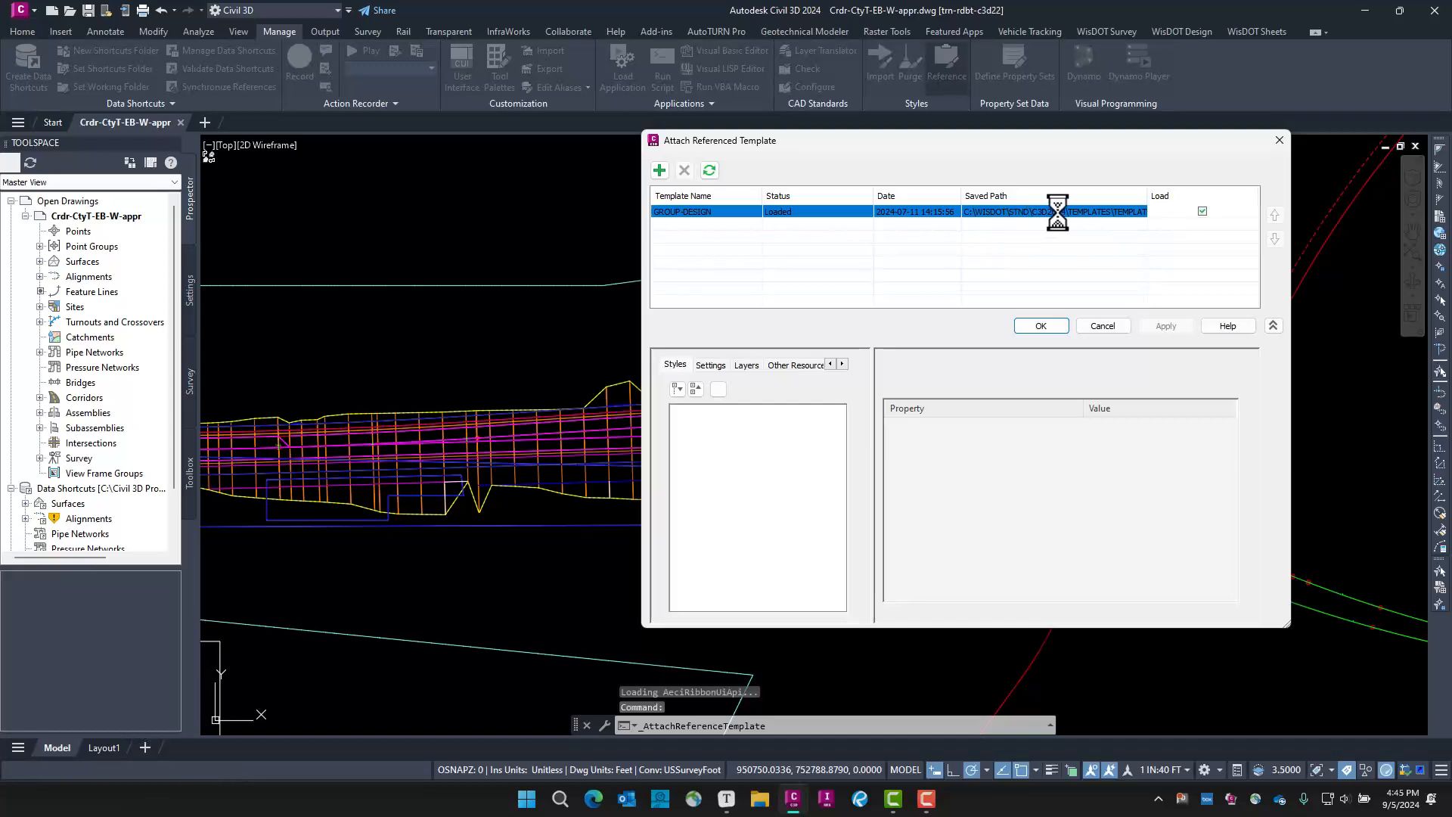
left_click_drag(1148, 197, 1237, 212)
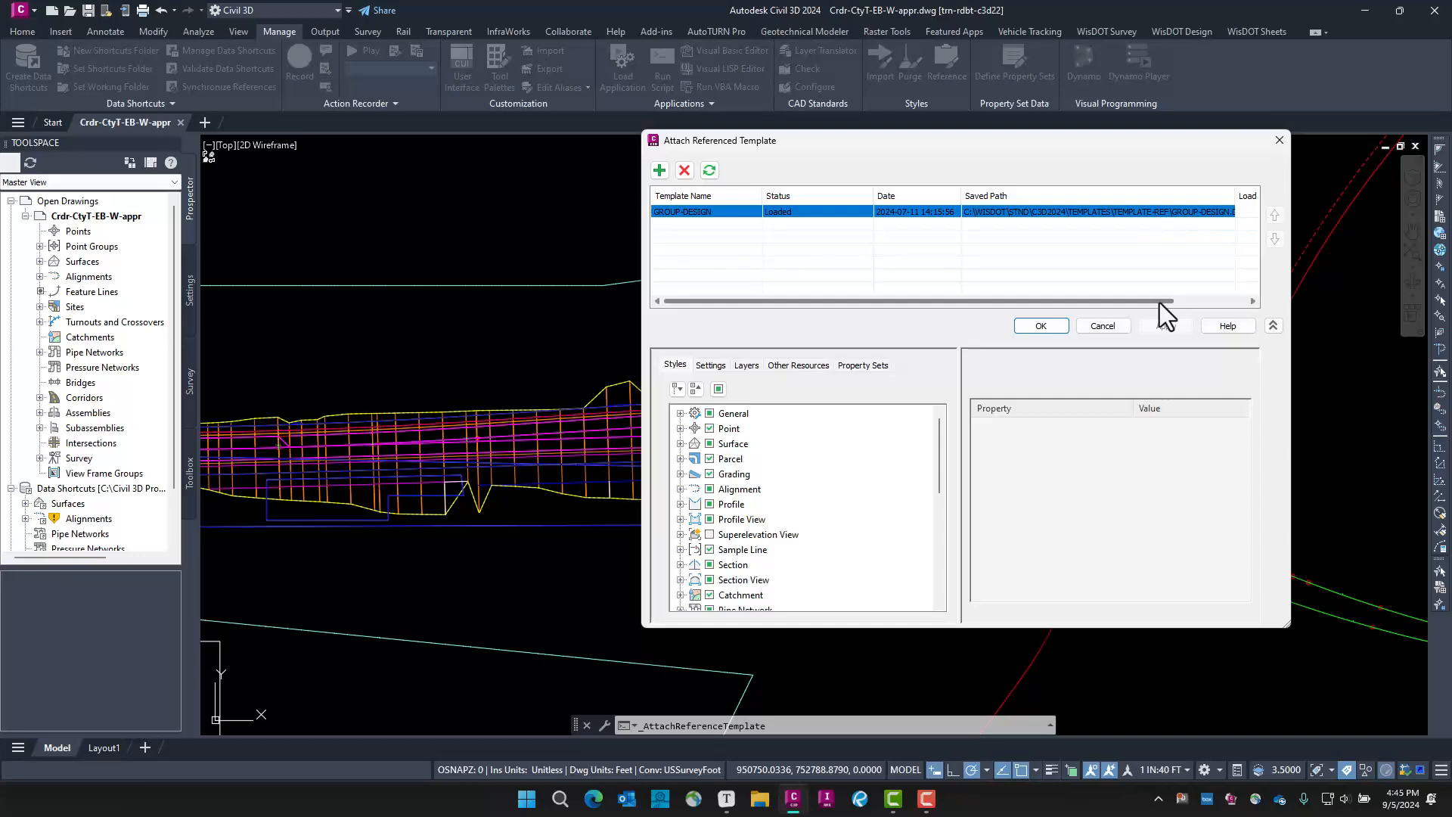
left_click_drag(1159, 301, 1248, 298)
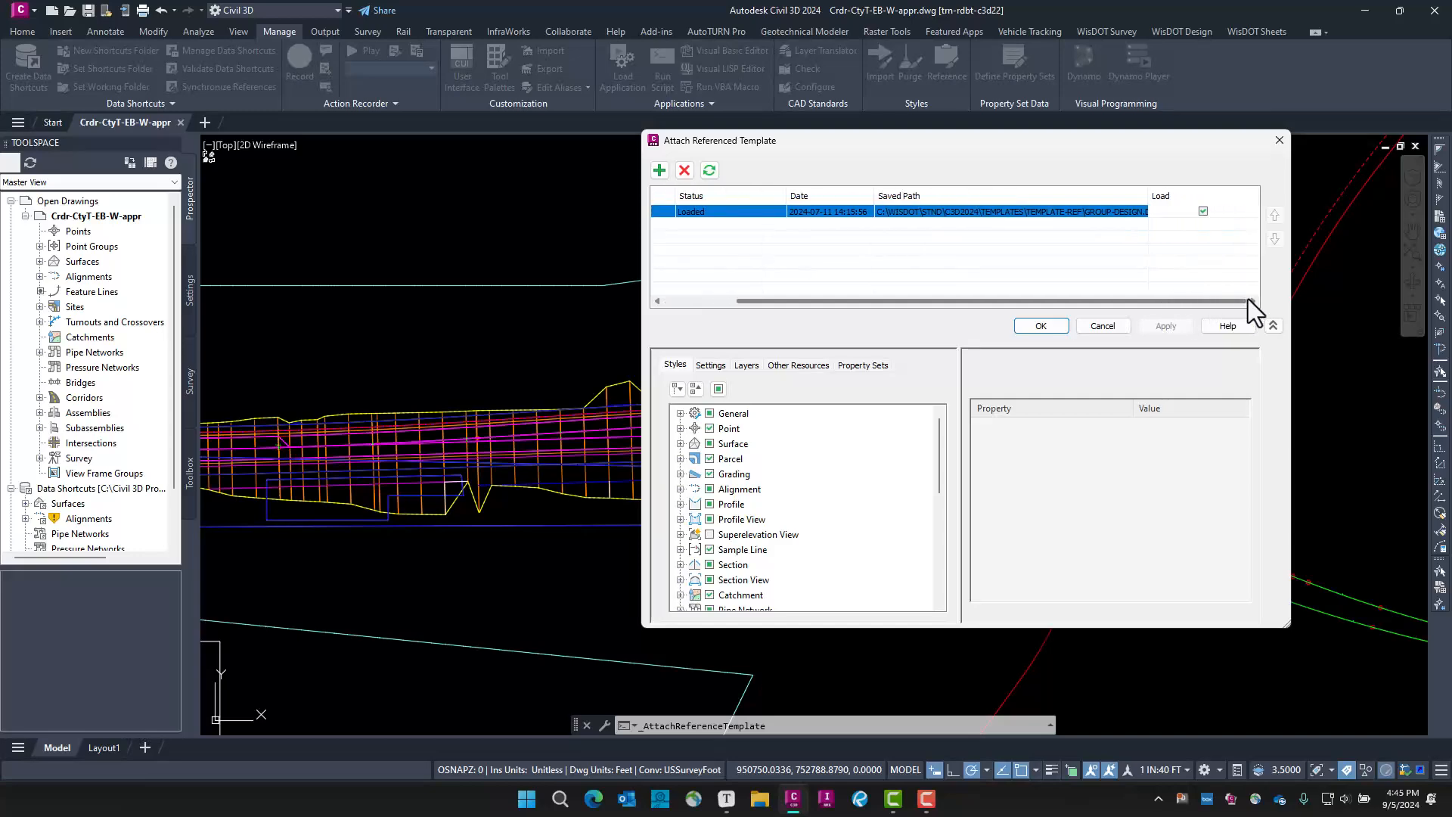
left_click(1279, 140)
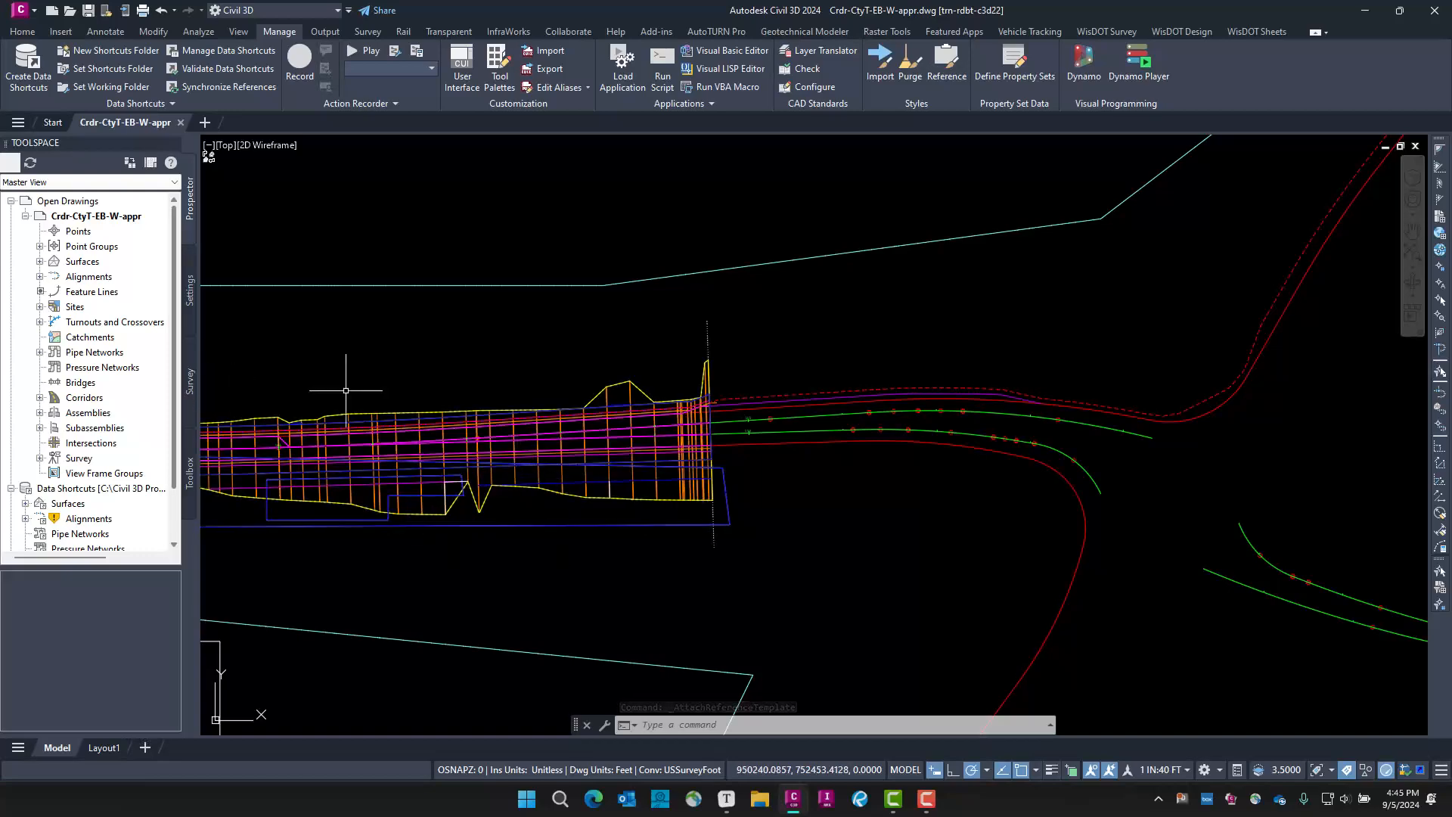
Locate the WisDOT commands for resetting subassembly codes and importing code set styles
left_click(418, 451)
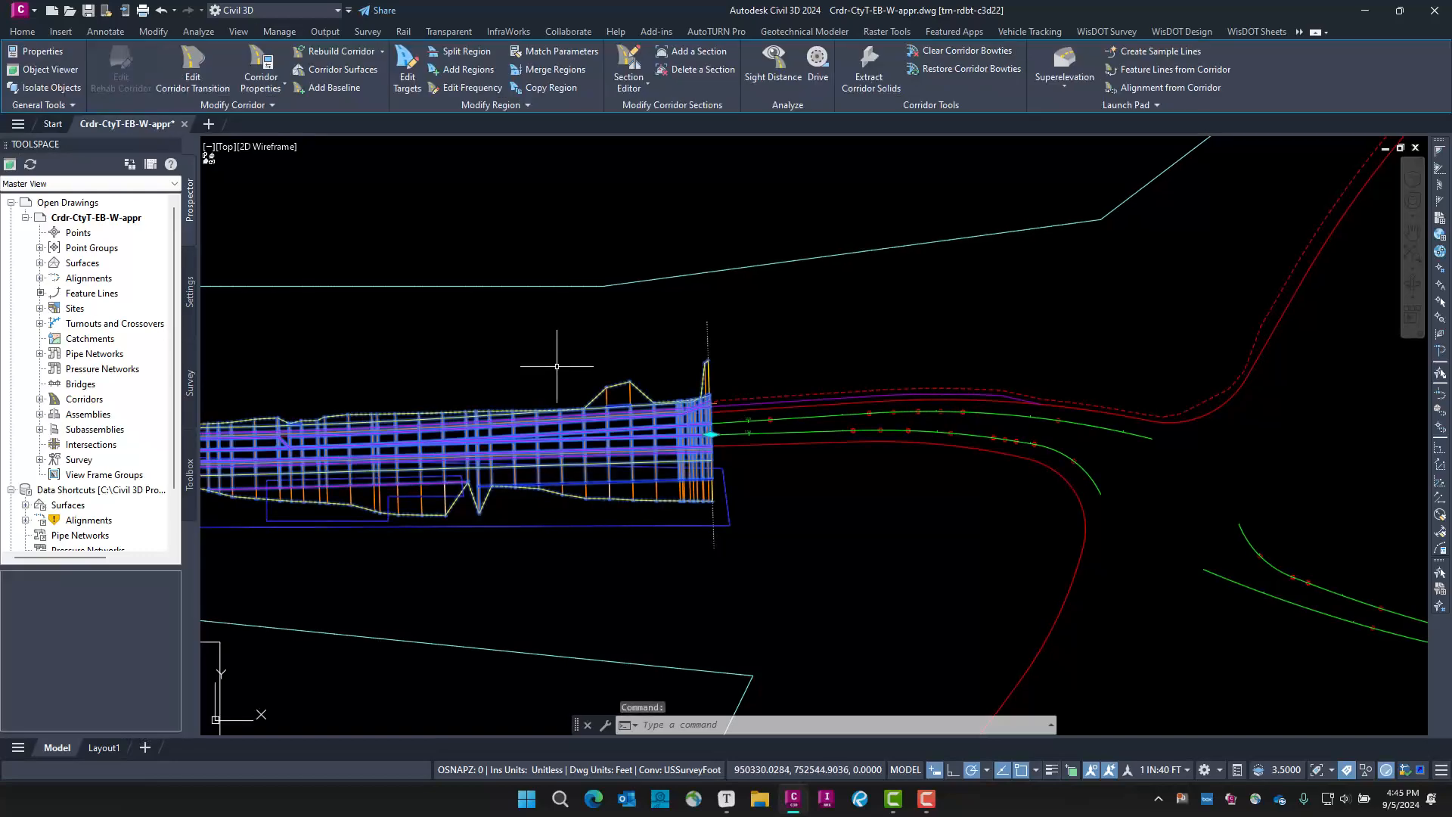
key("Escape")
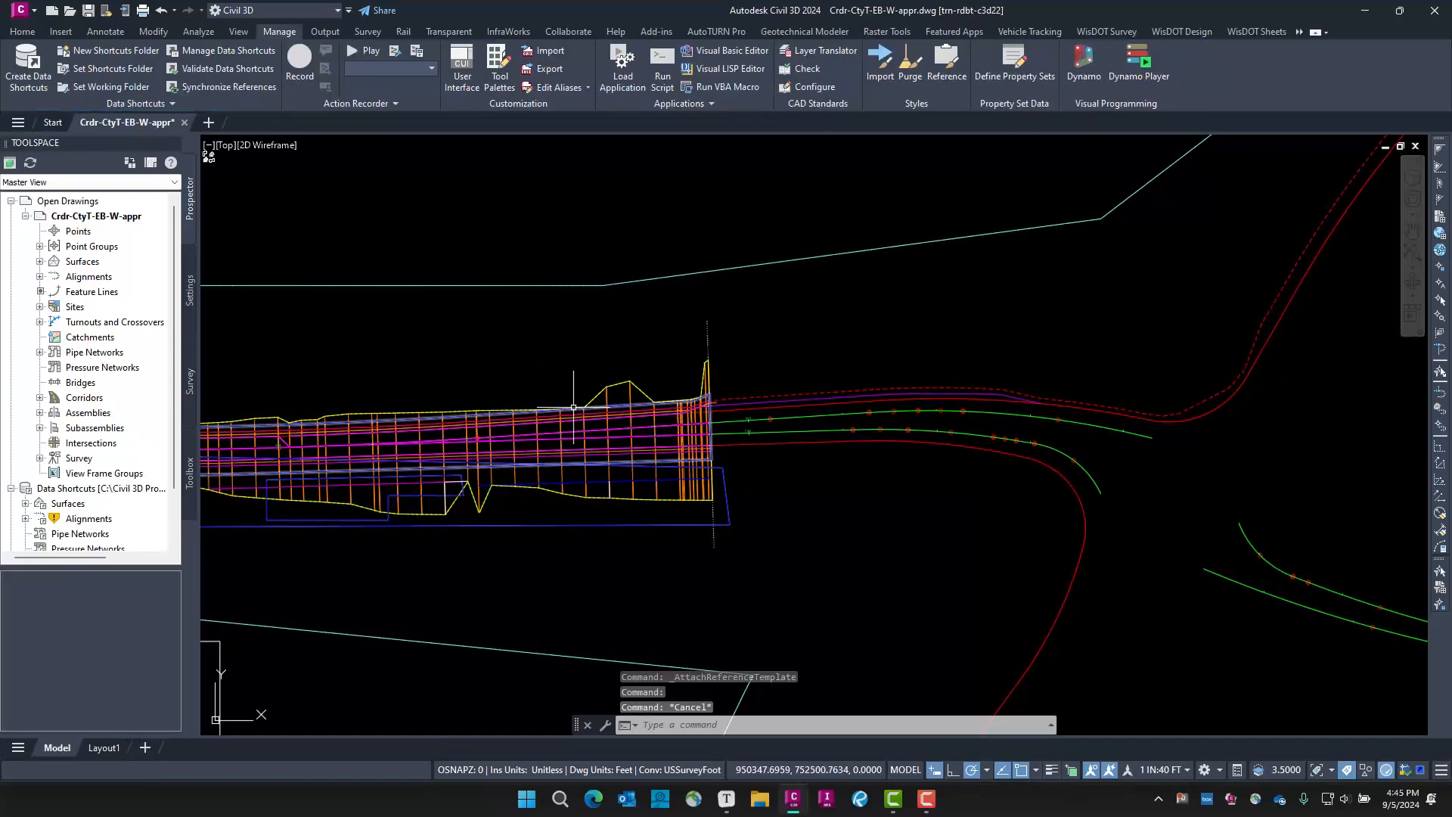
left_click(1186, 31)
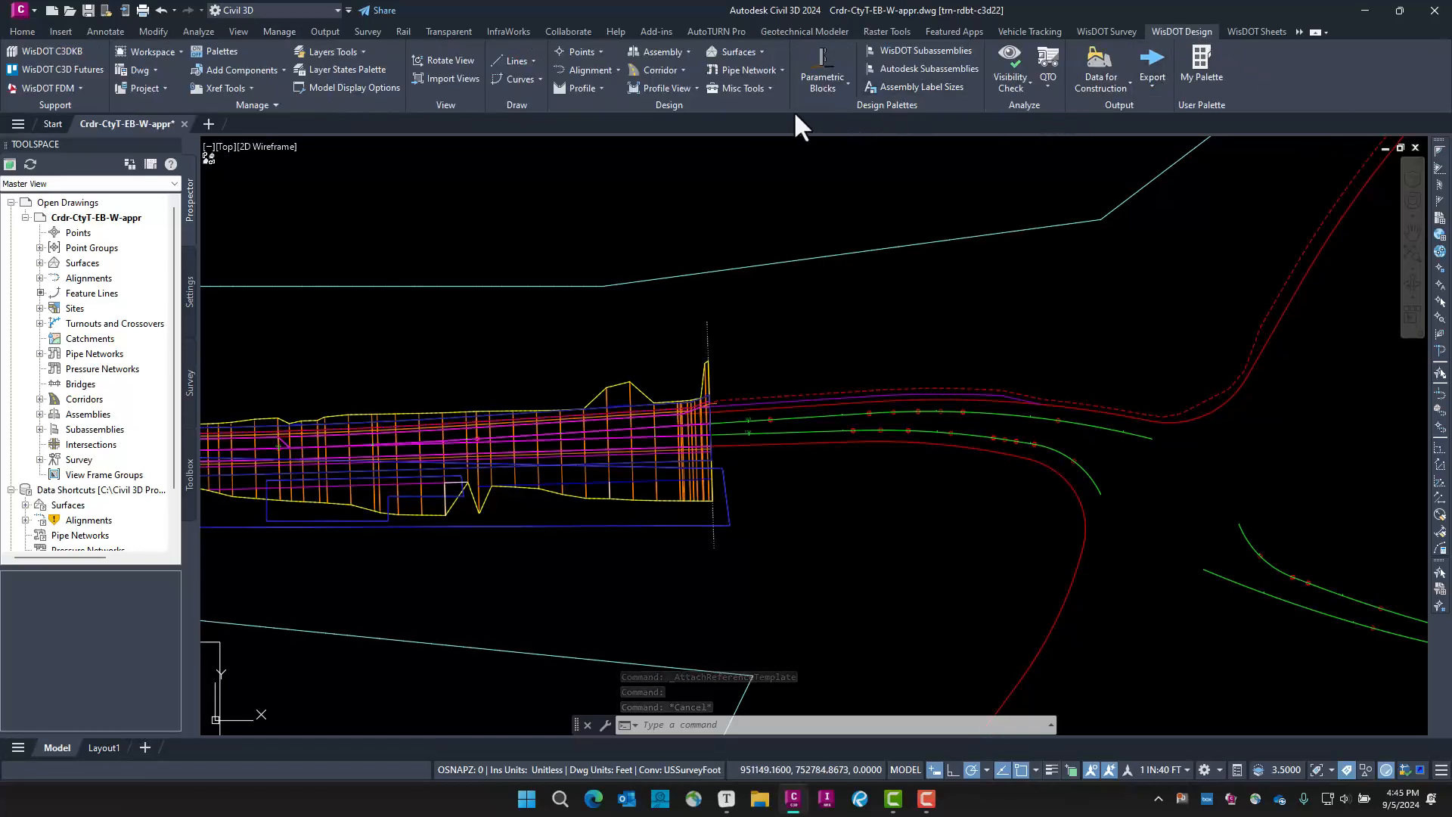
left_click(633, 52)
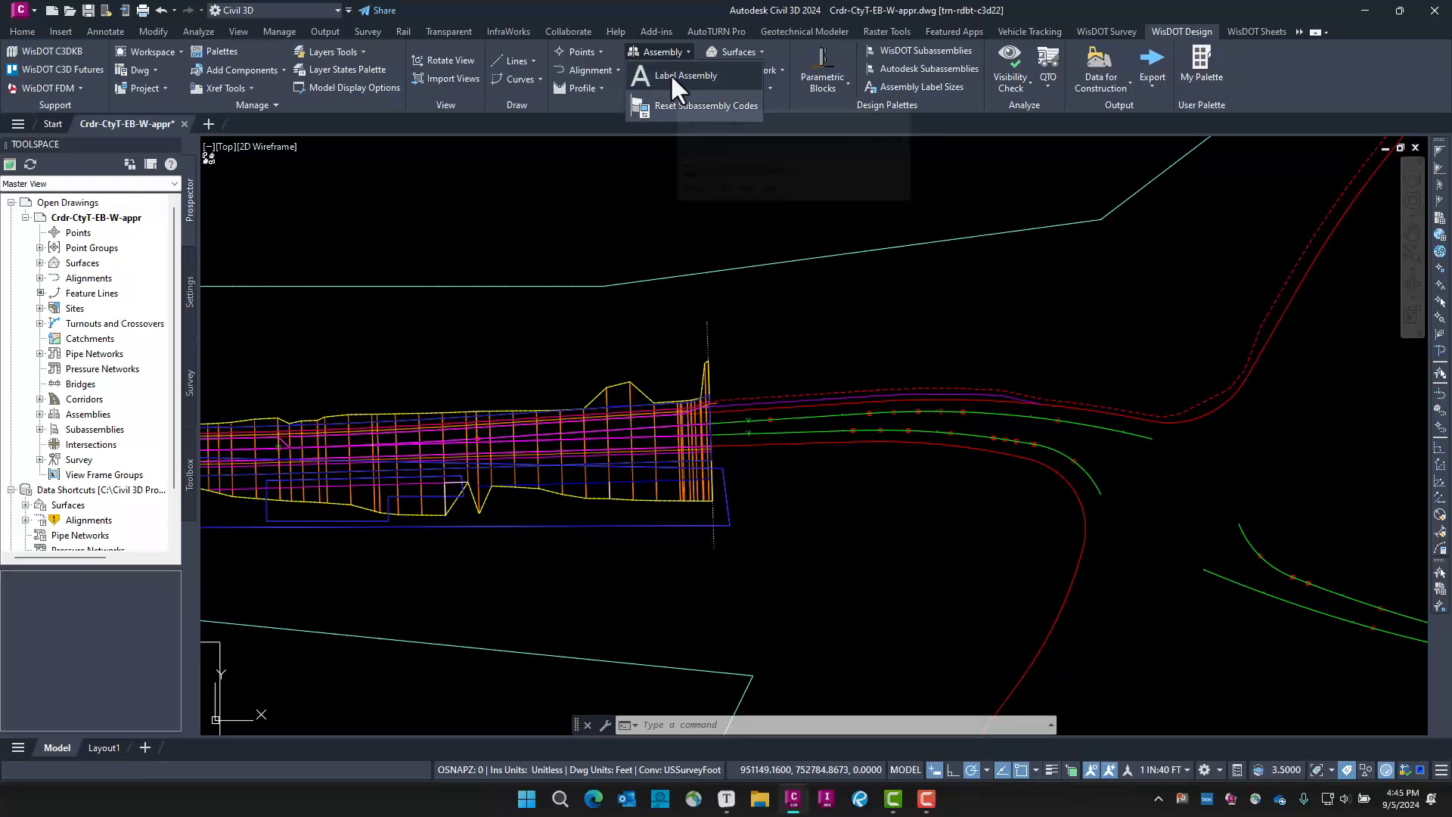
left_click(659, 9)
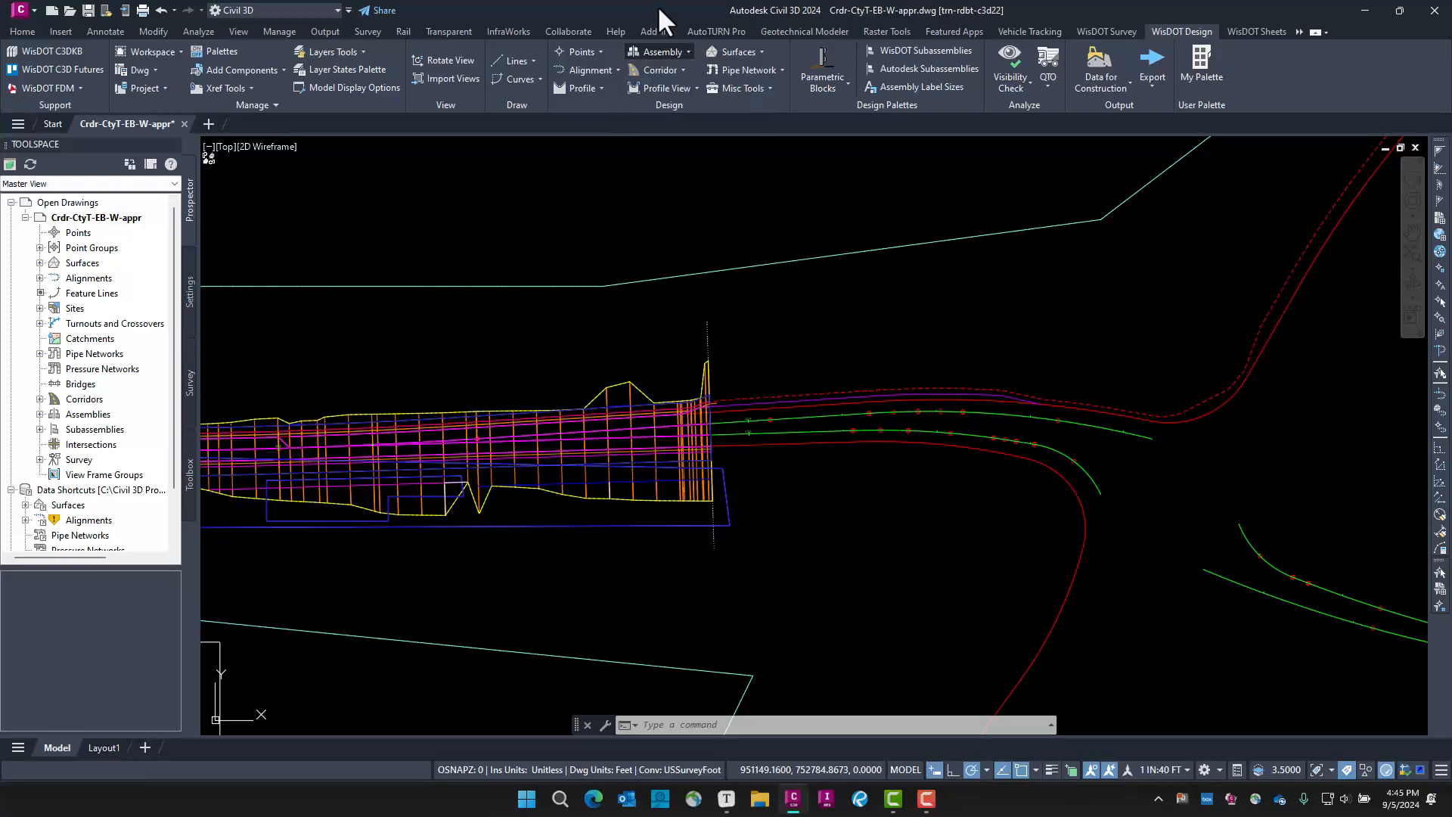
left_click(663, 64)
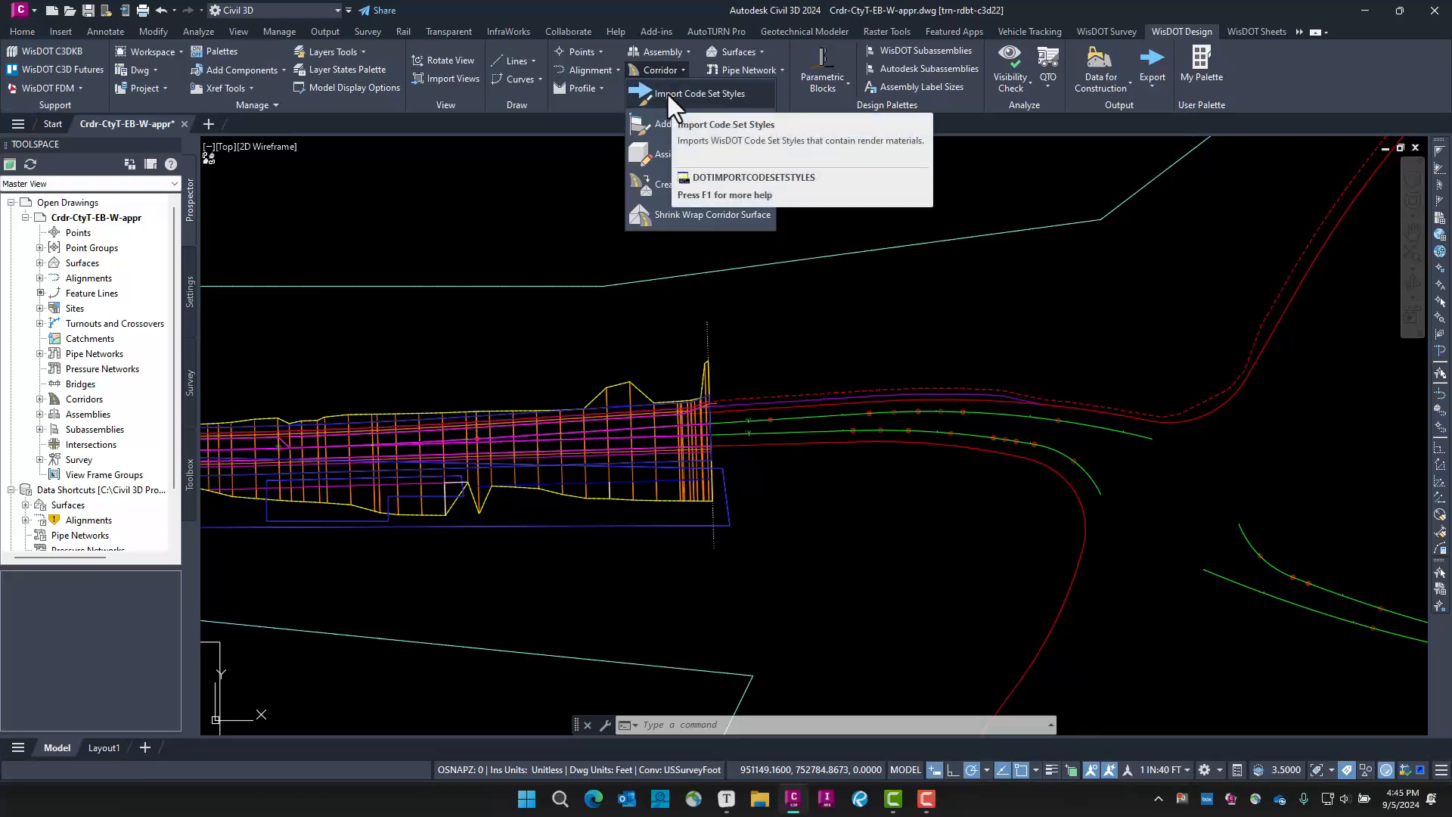
key("Escape")
key("Escape")
key("Escape")
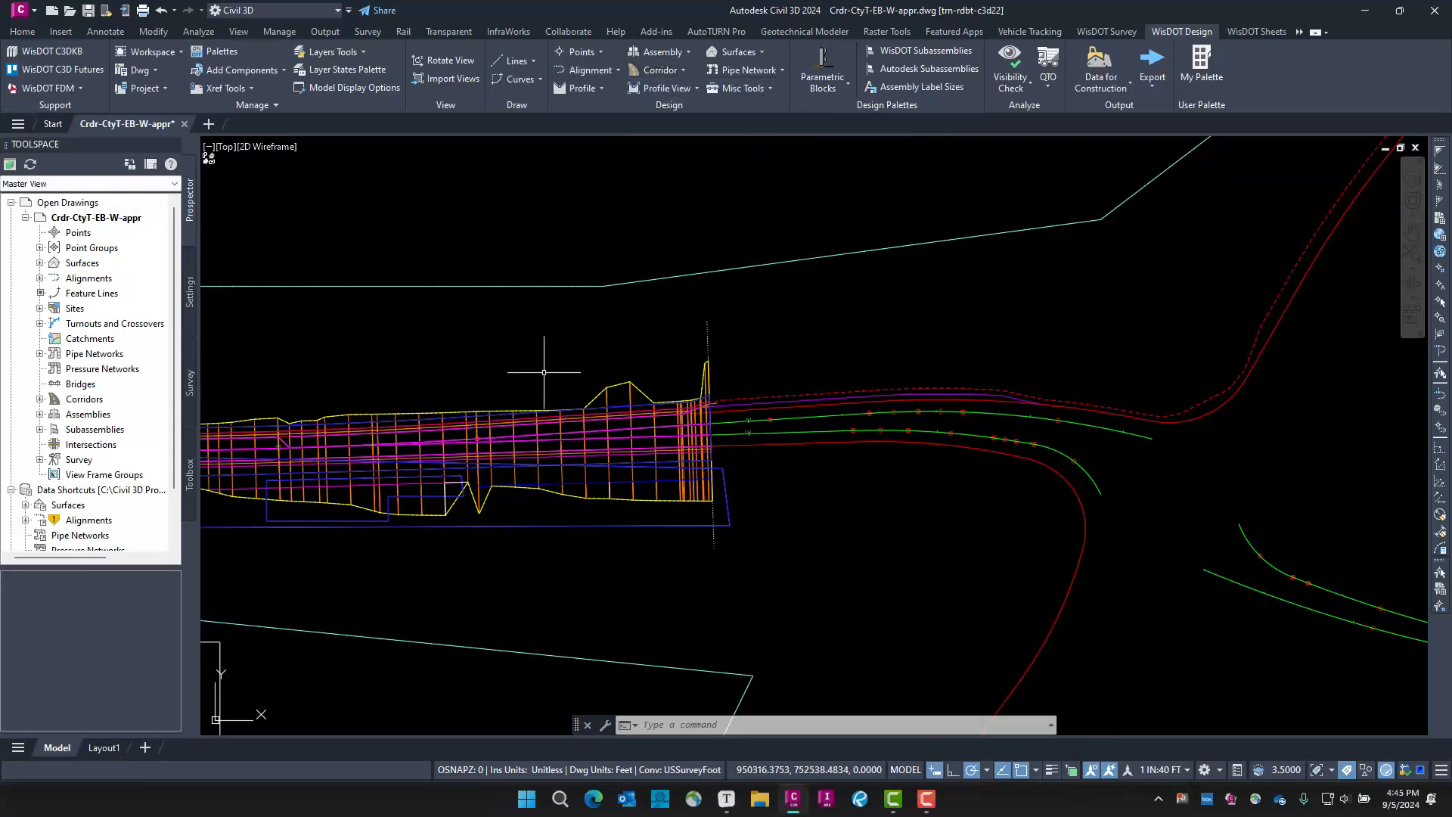
Set the corridor's code set style to Color by Link - Point and Link Codes - Rendered
left_click(513, 438)
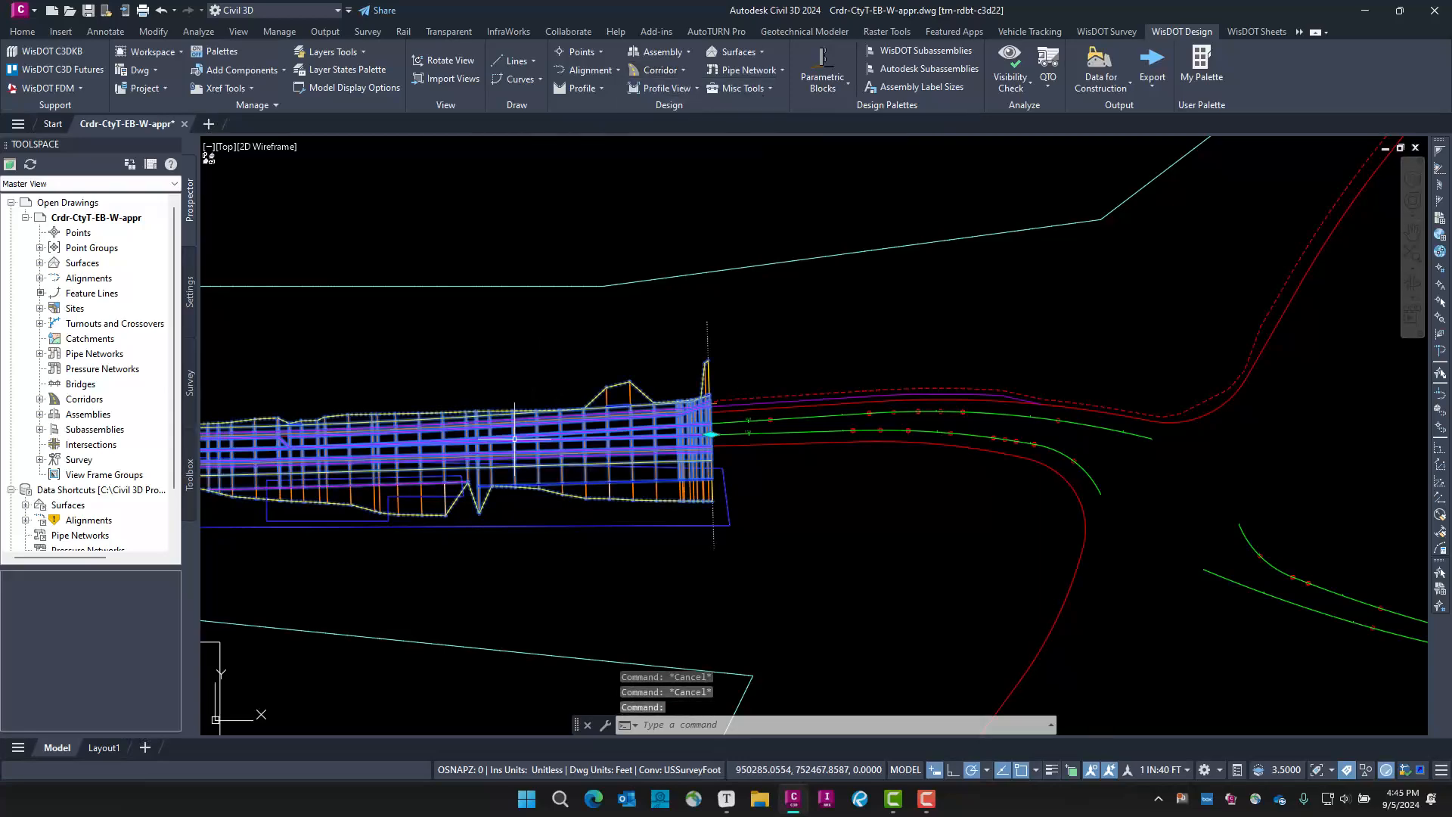
right_click(513, 332)
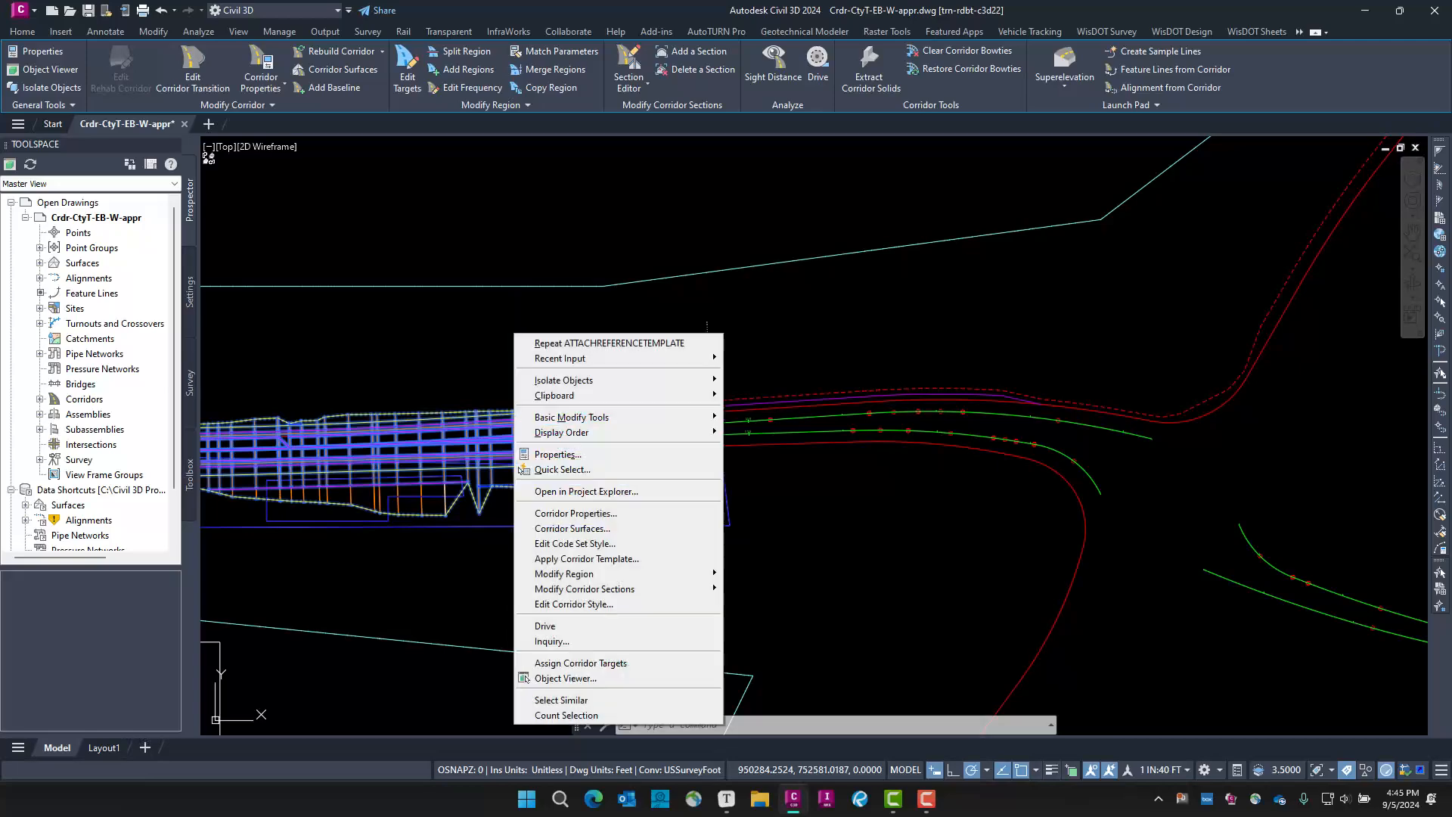
left_click(601, 516)
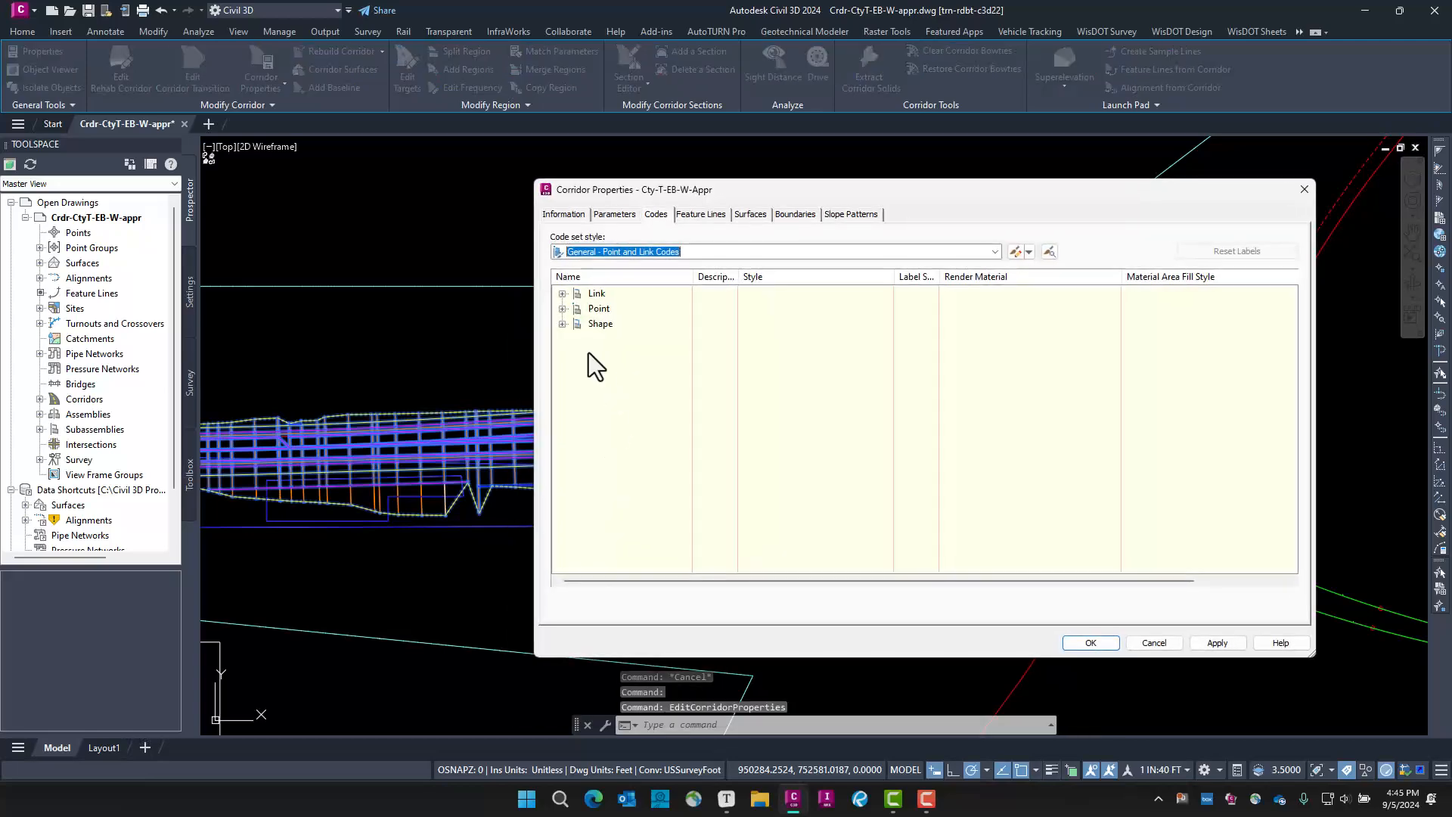
left_click_drag(700, 194, 824, 255)
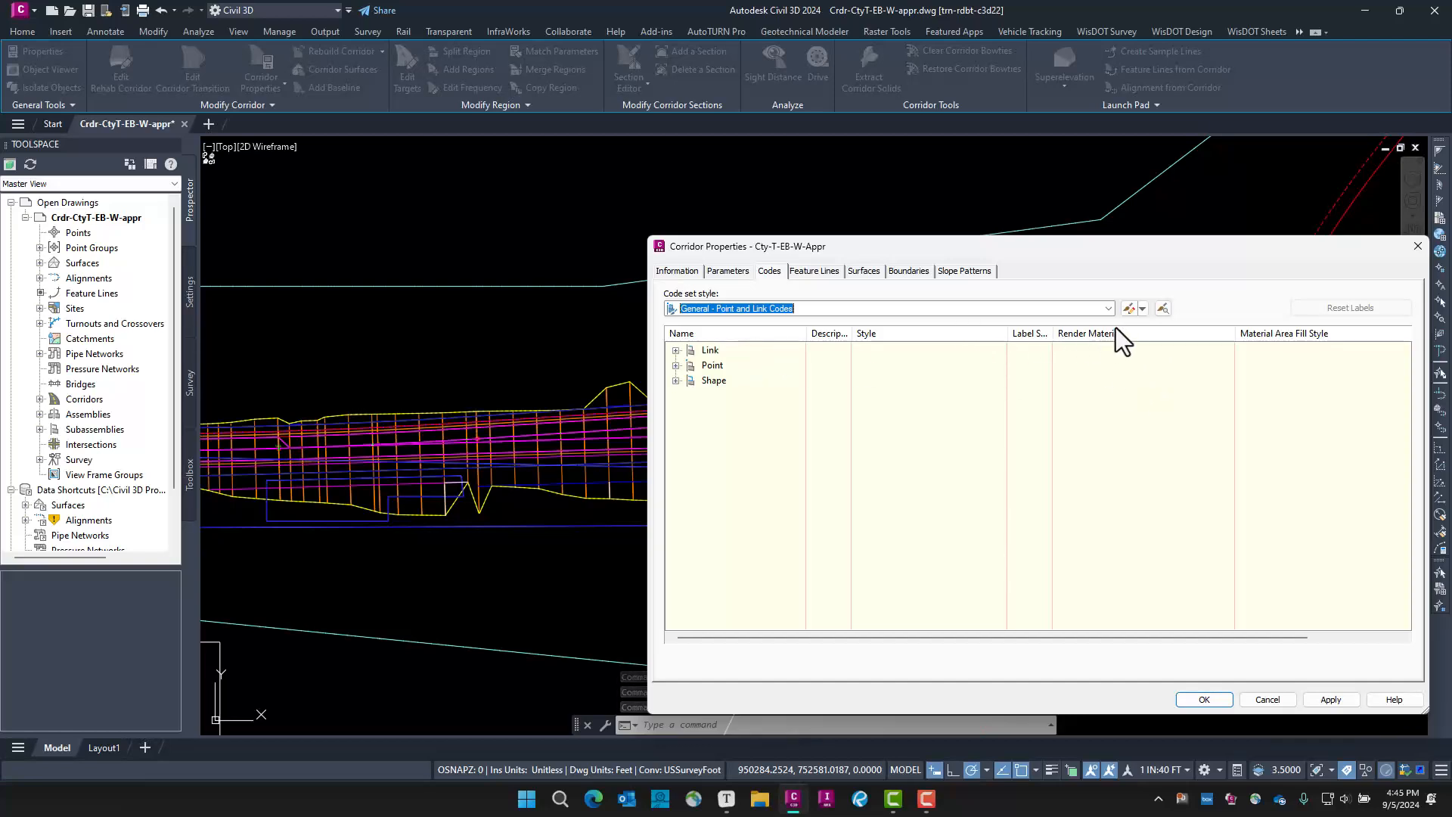
left_click(1107, 309)
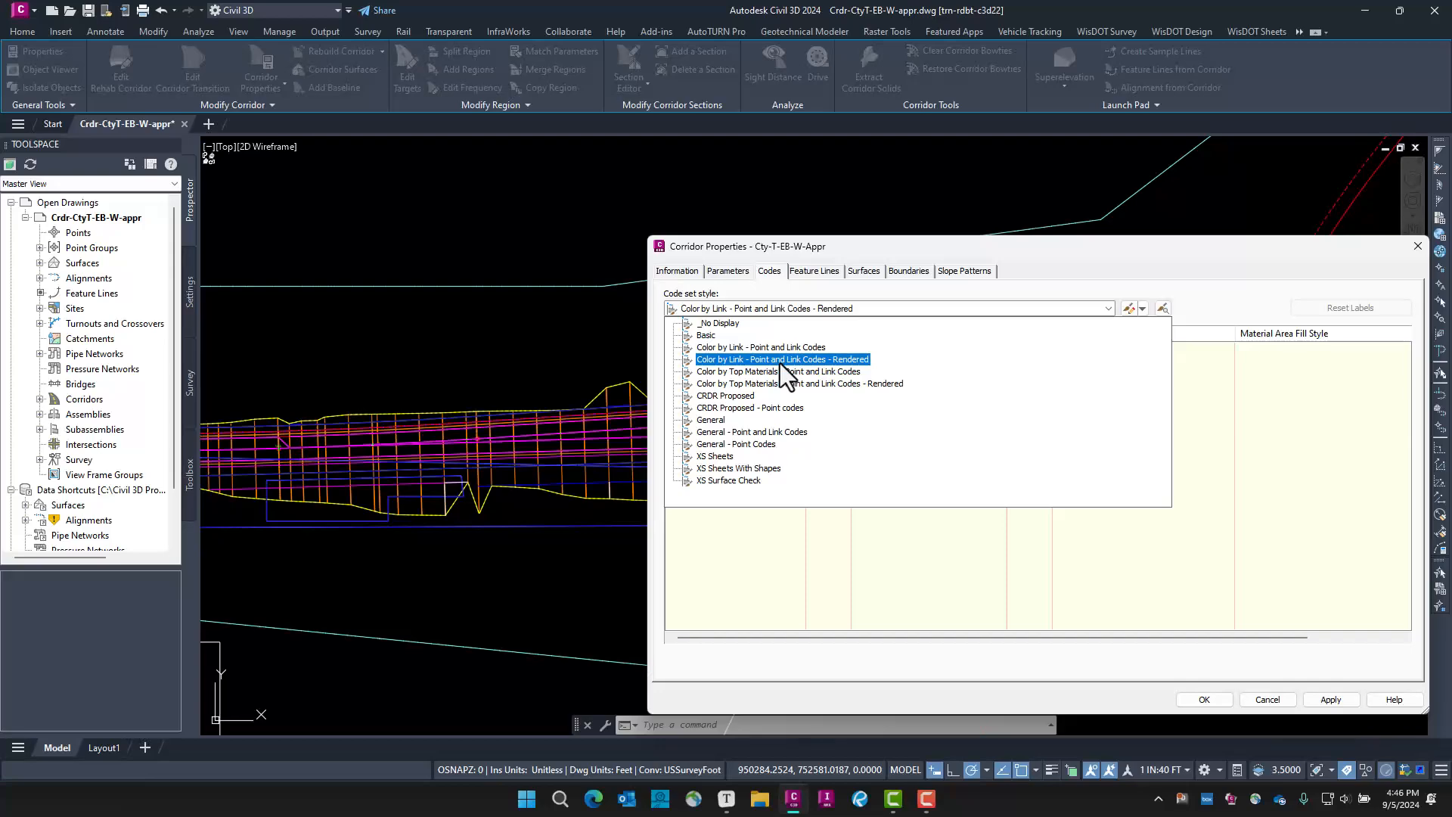
left_click(780, 362)
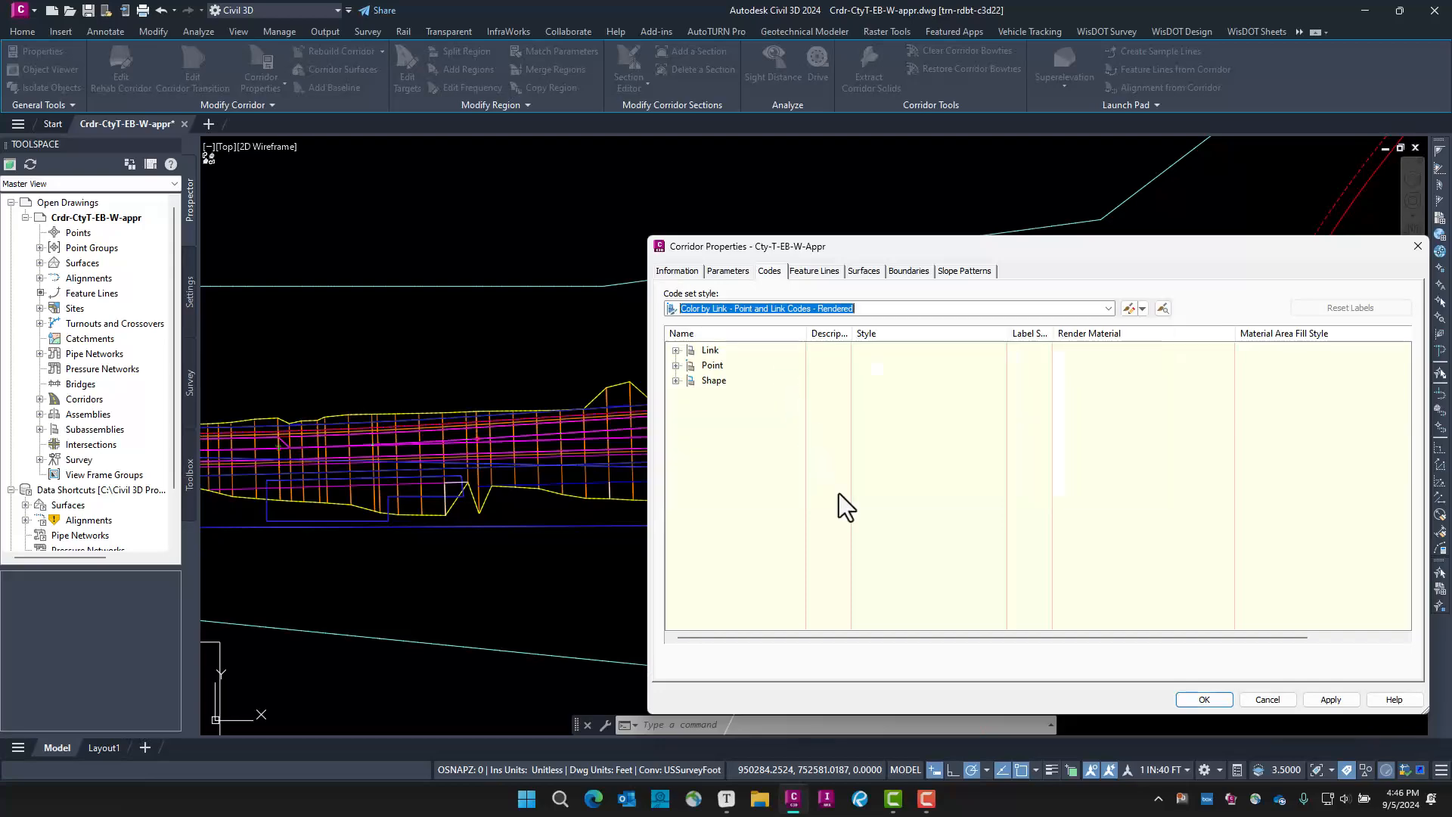
left_click(1218, 701)
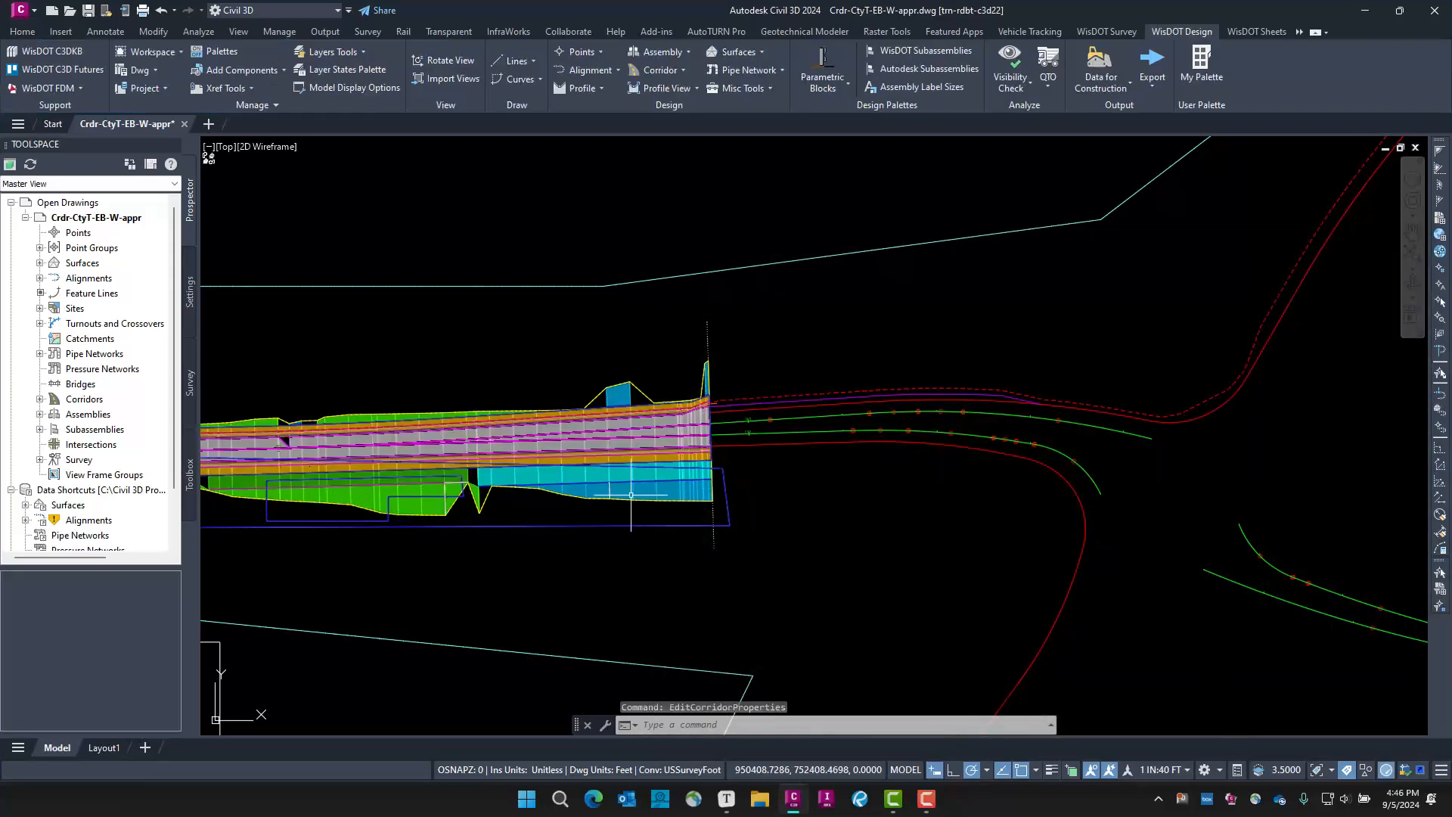
Inspect the colored corridor in plan and set the model view's visual style to Realistic
middle_click_drag(572, 551, 755, 578)
scroll(700, 516, "up", 2)
scroll(700, 516, "down", 2)
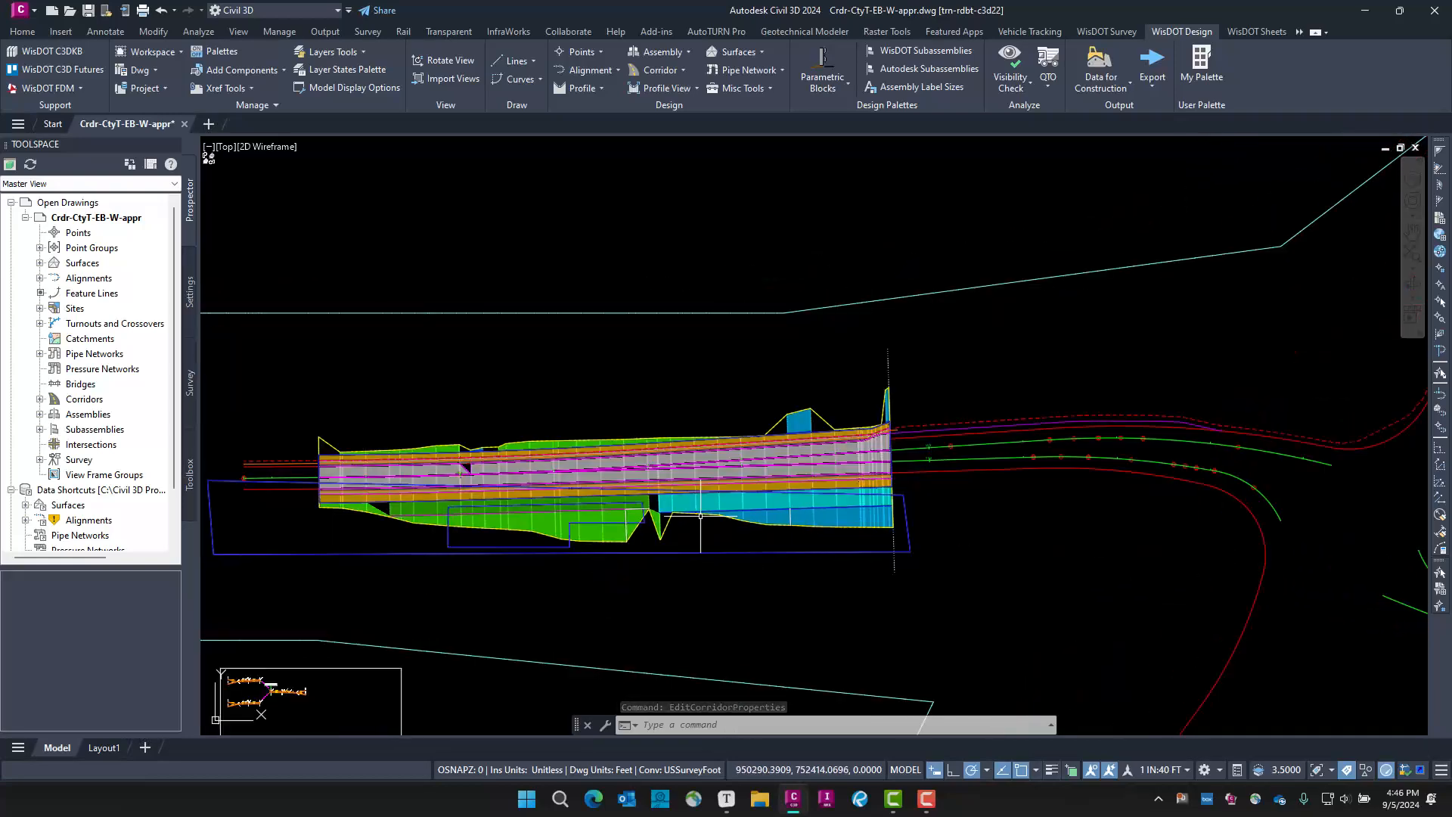
scroll(700, 516, "up", 4)
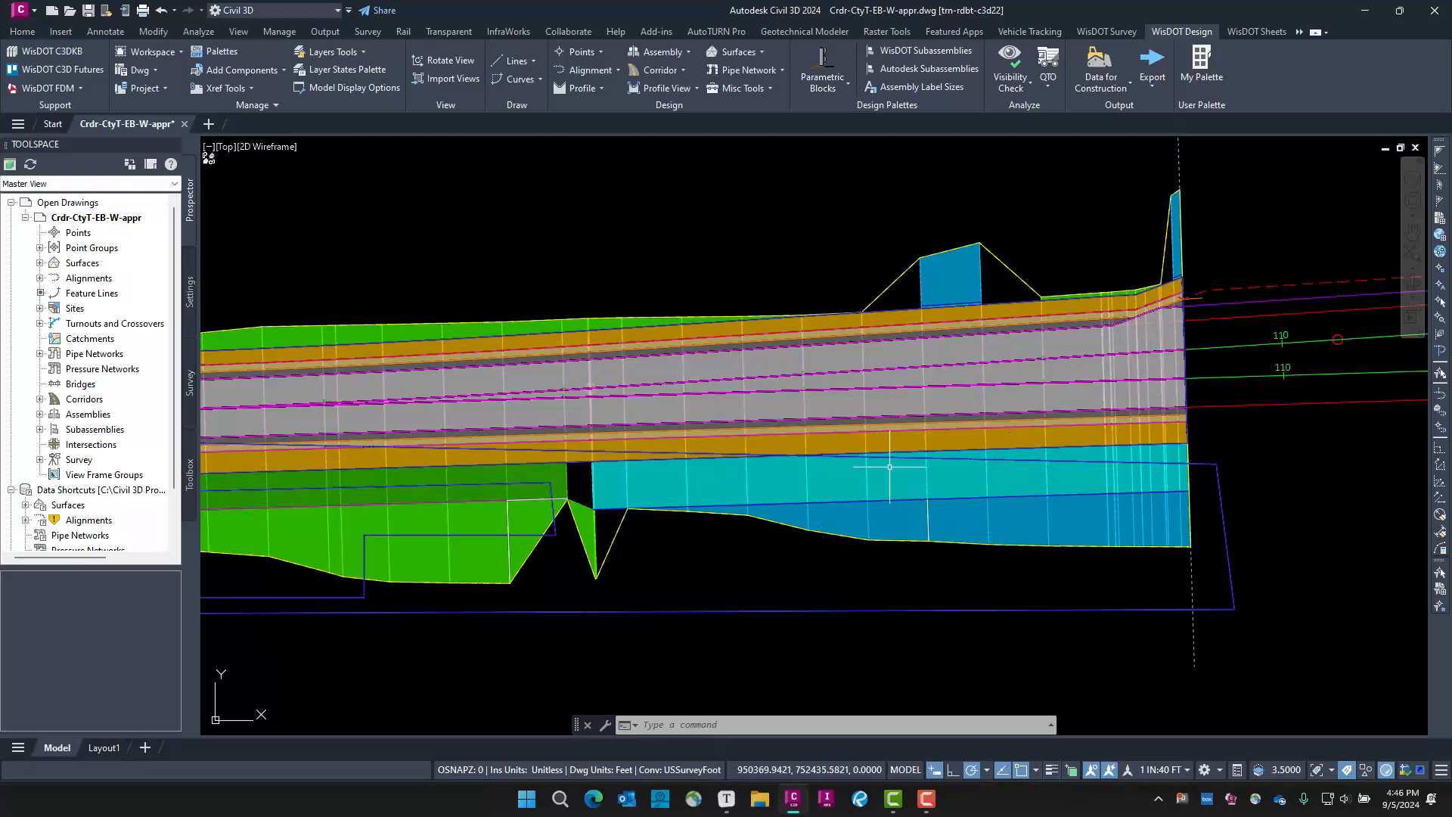
left_click(261, 148)
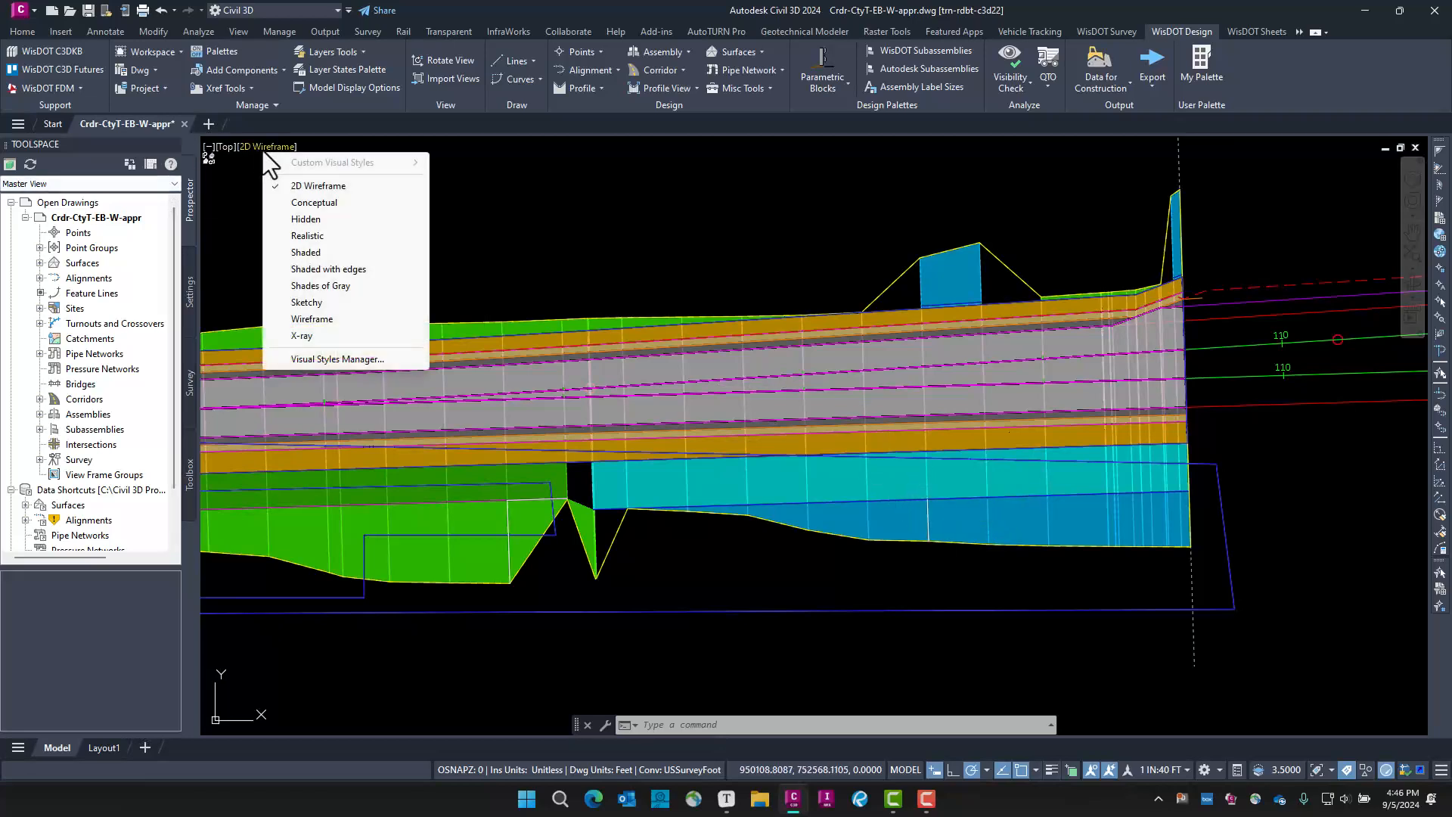
left_click(323, 239)
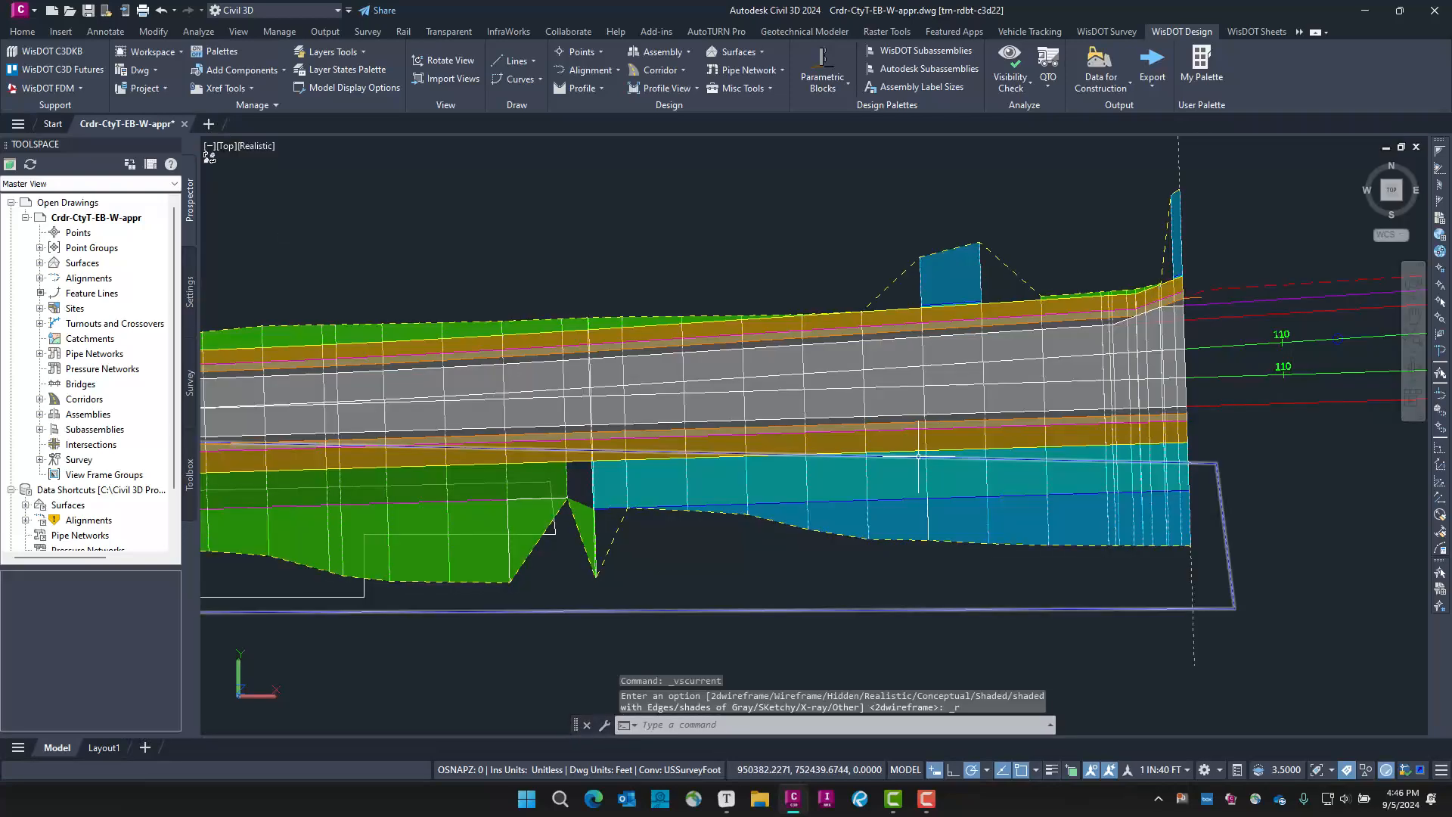
Orbit the corridor model into a tilted 3D view looking along the roadway
type("dorbit")
key("Return")
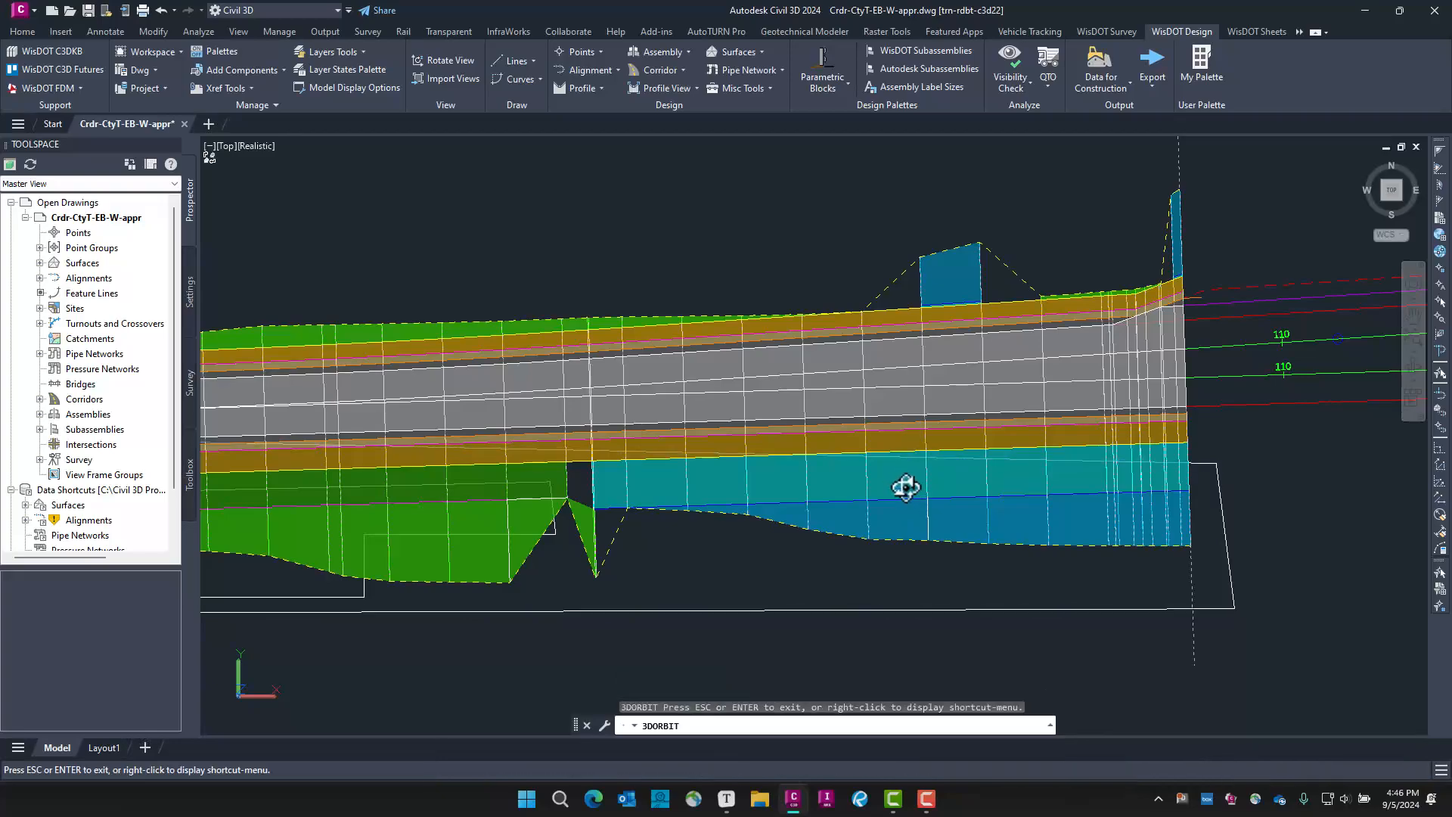
left_click_drag(905, 488, 1106, 282)
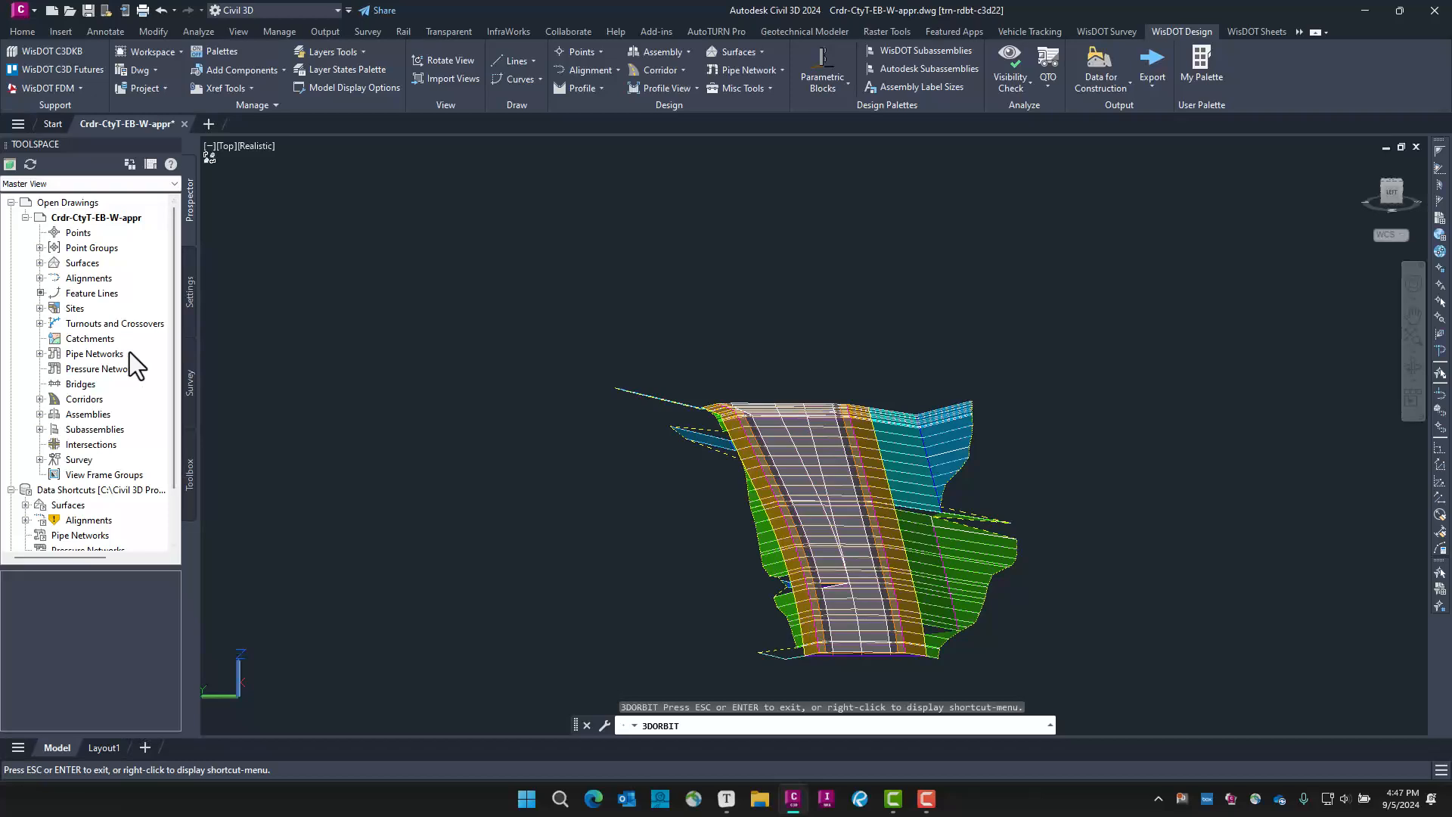
right_click(878, 515)
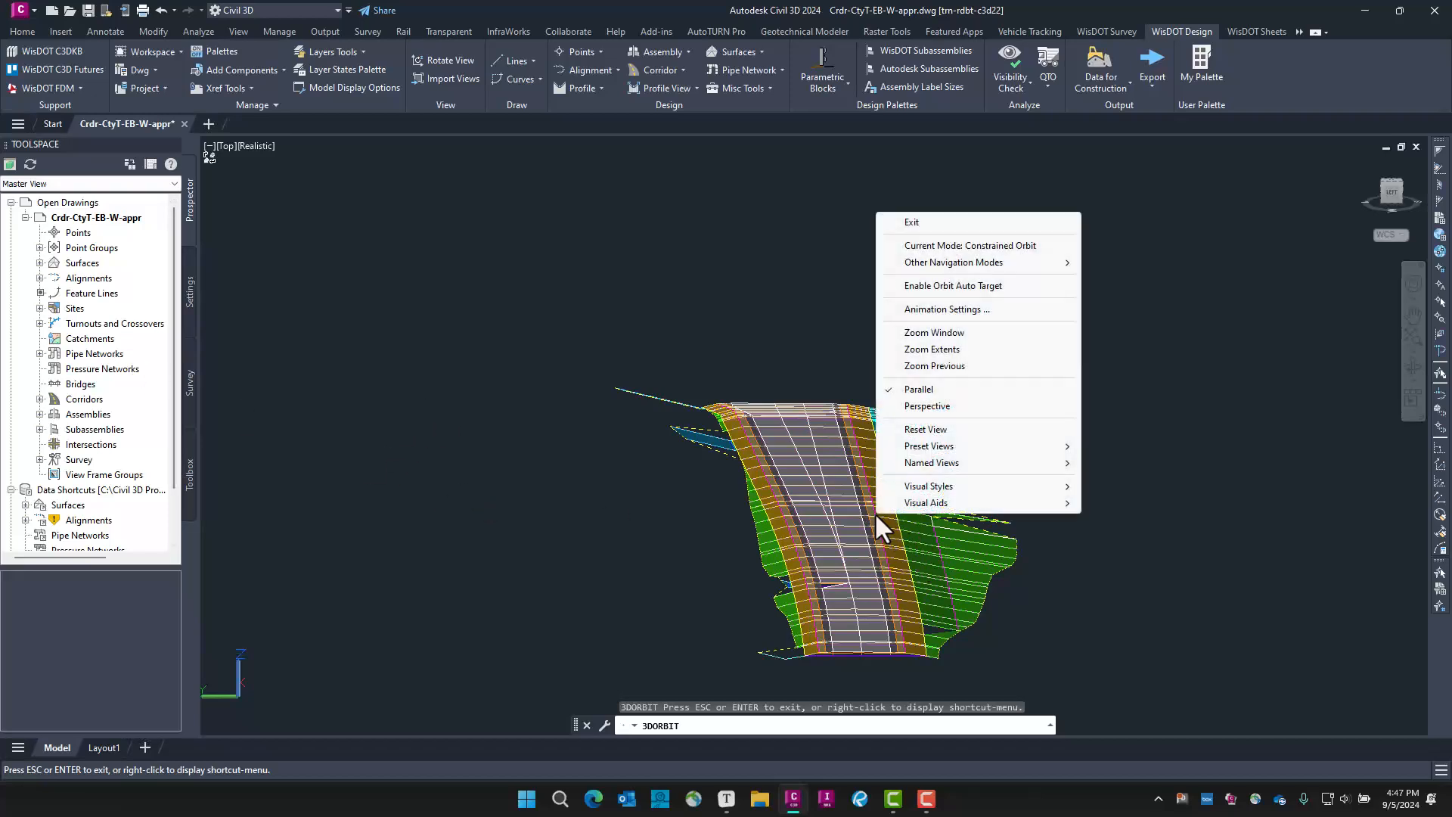
left_click(956, 227)
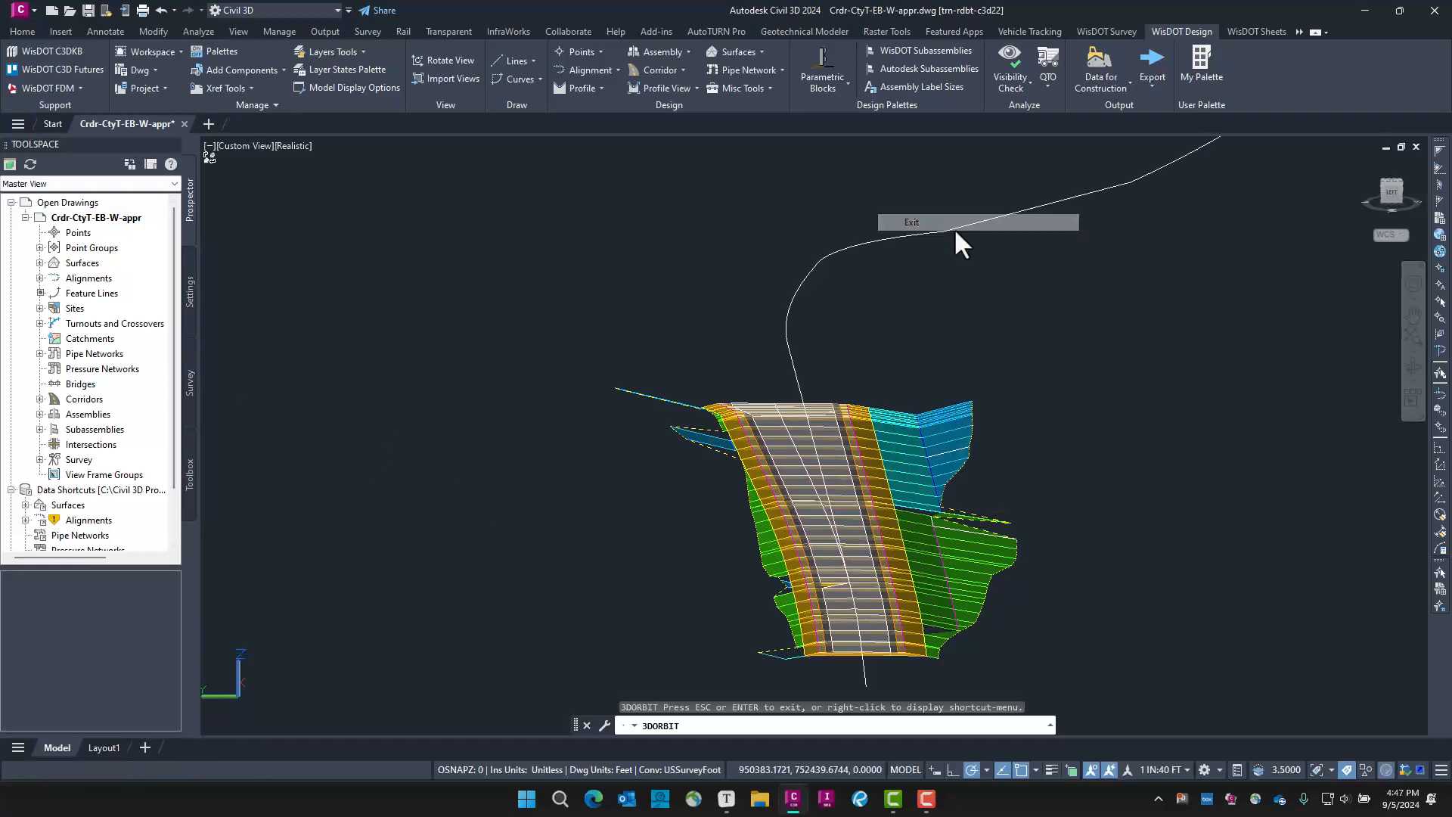
Set the corridor's code set style to Color by Top Materials - Point and Link Codes - Rendered
left_click(869, 443)
right_click(872, 444)
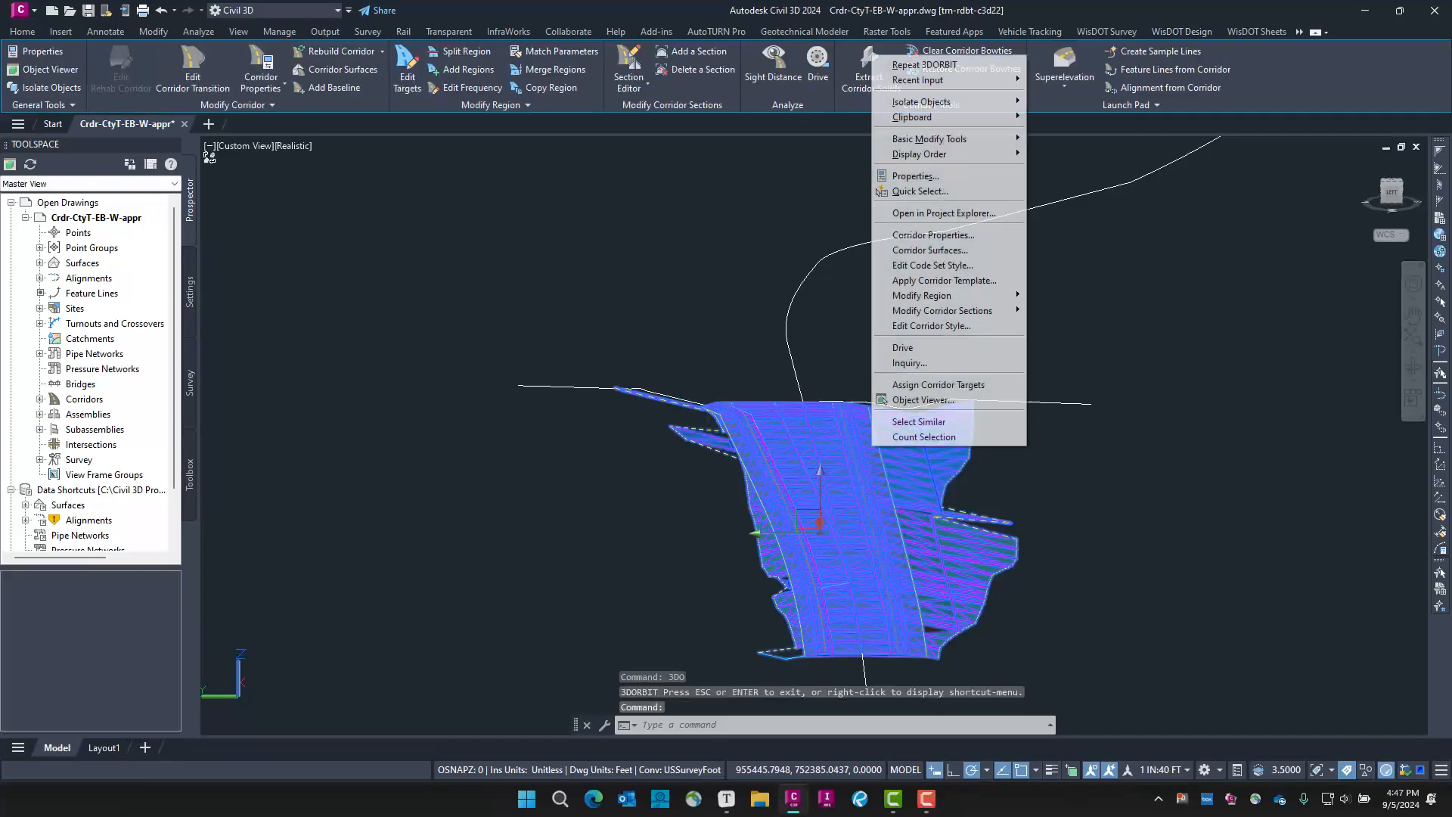
left_click(953, 233)
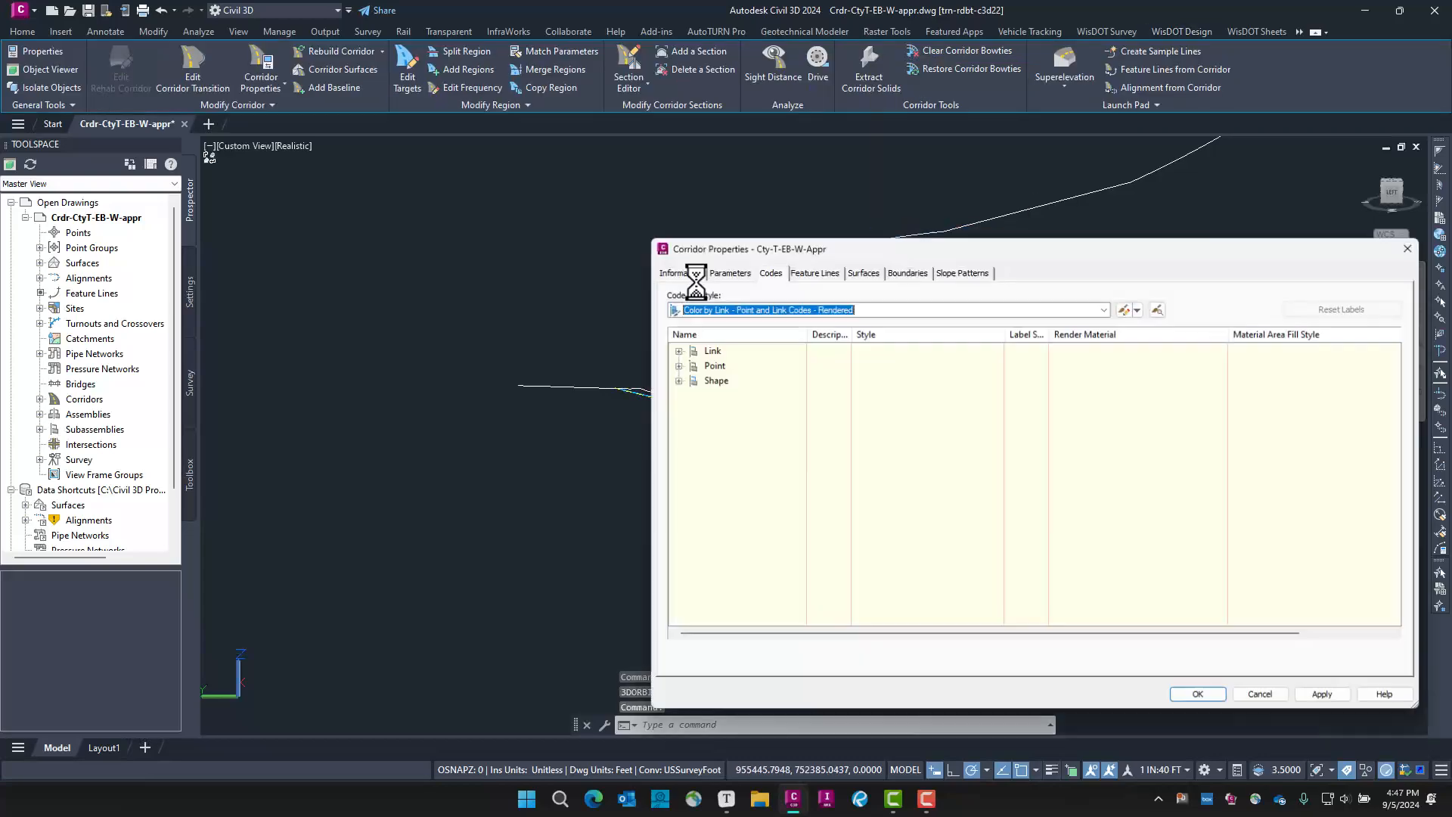
left_click(1108, 309)
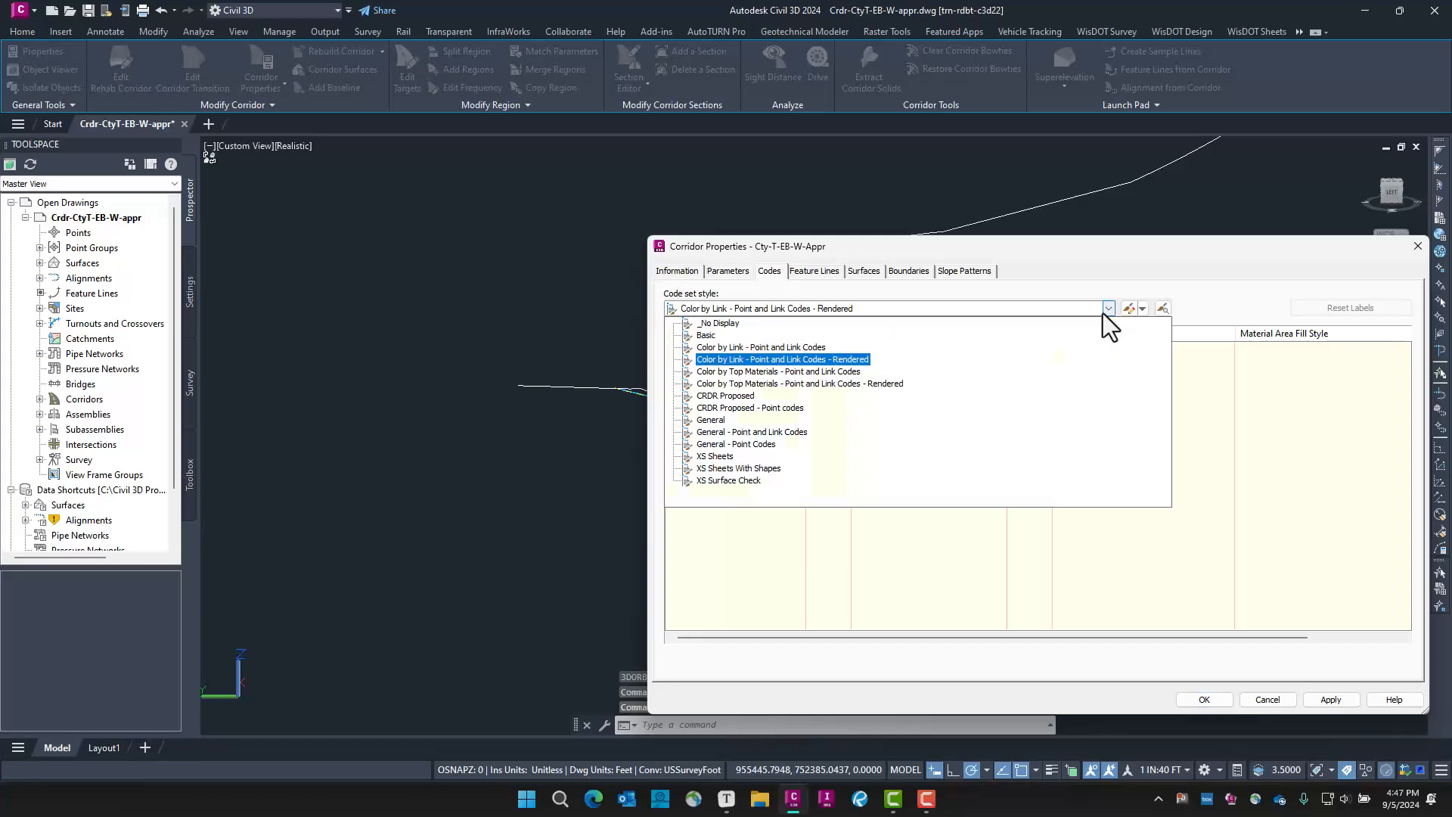
left_click(796, 386)
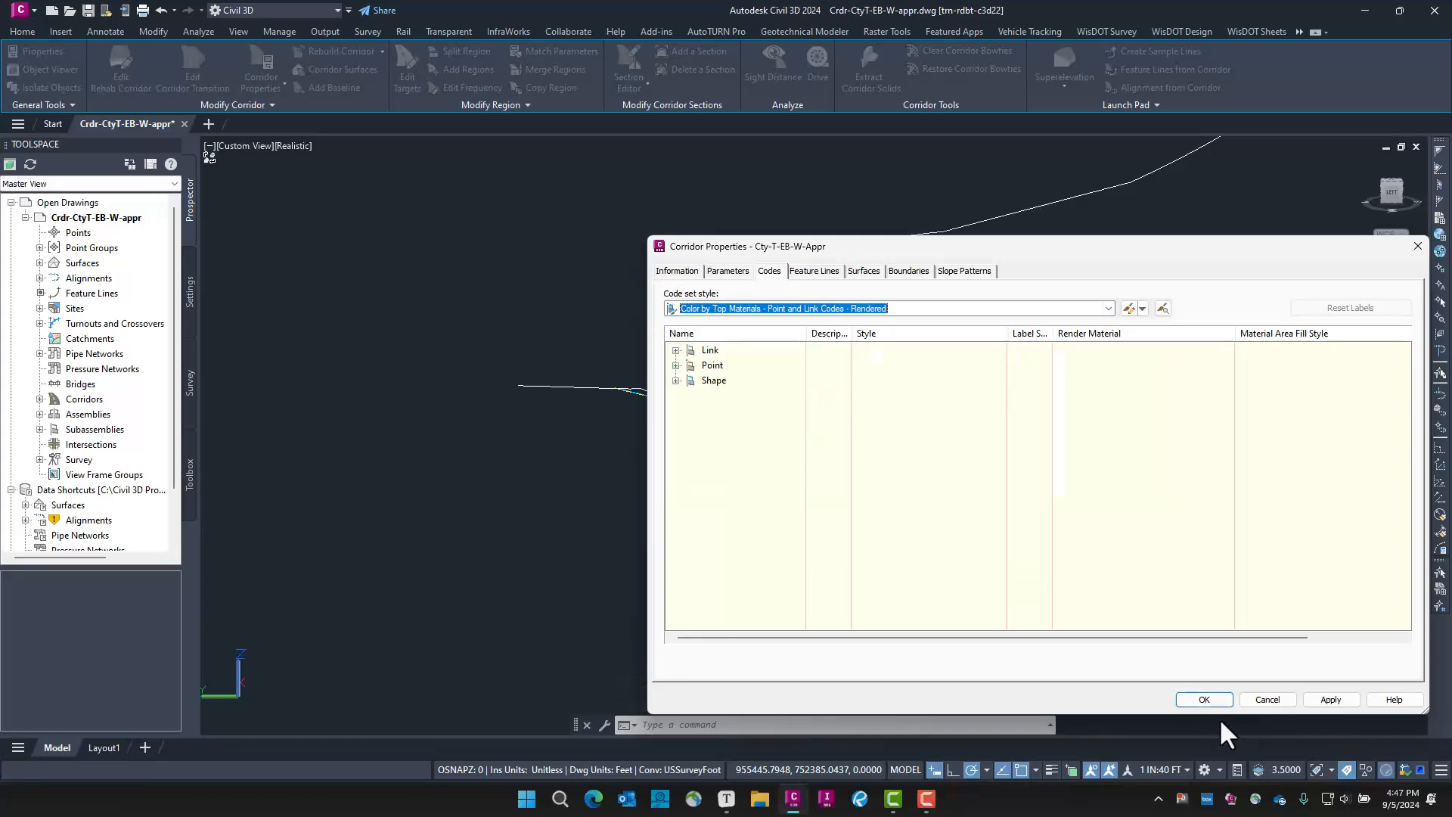
left_click(1203, 699)
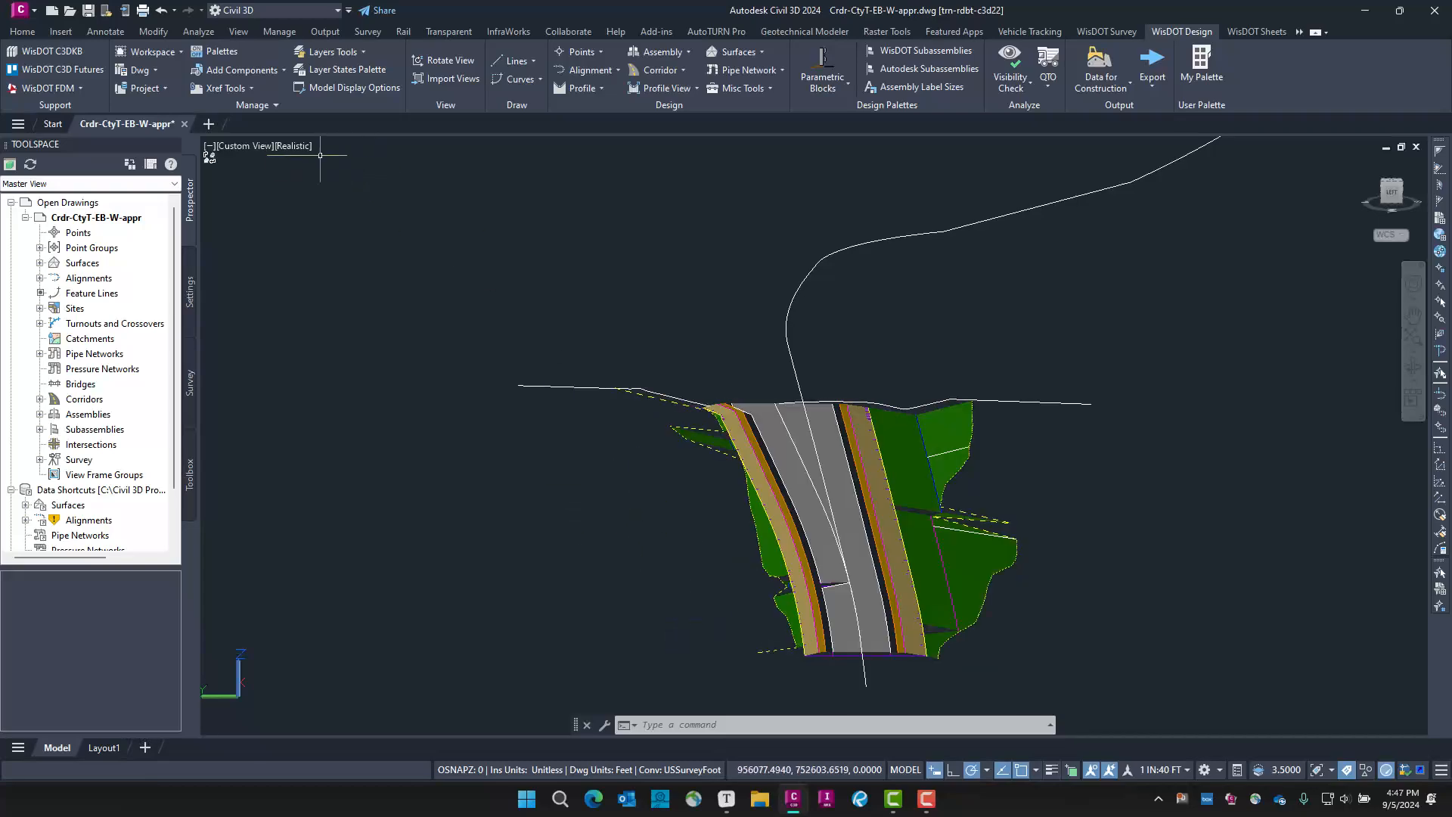
Restore the custom model view Top-Rndabt to return the drawing to plan
left_click(262, 144)
mouse_move(361, 166)
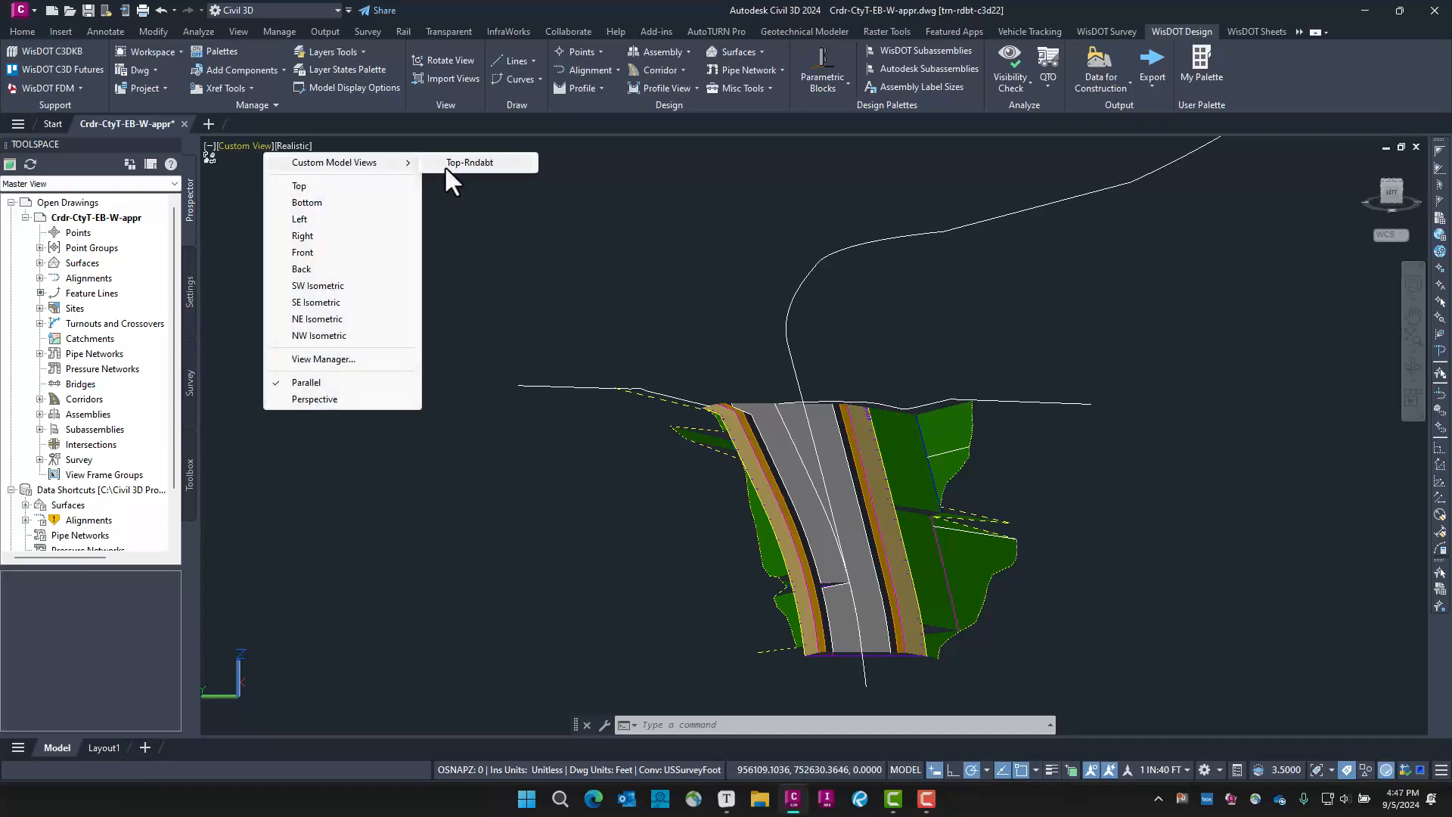
left_click(448, 160)
Examine the corridor's material colors in plan, including the unfilled gaps along the pavement and side slopes
scroll(575, 424, "up", 6)
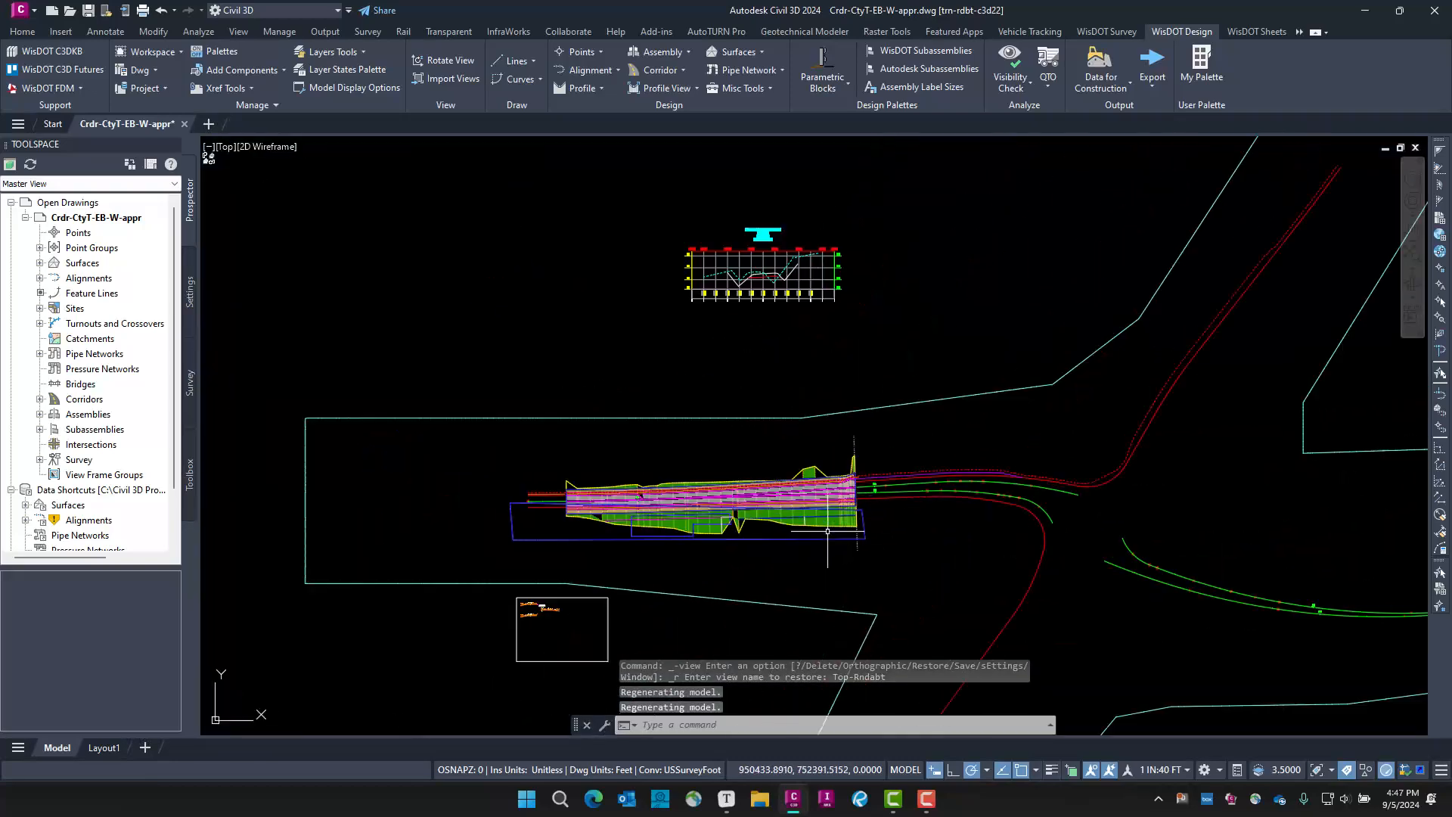
scroll(778, 500, "up", 5)
scroll(1092, 551, "down", 4)
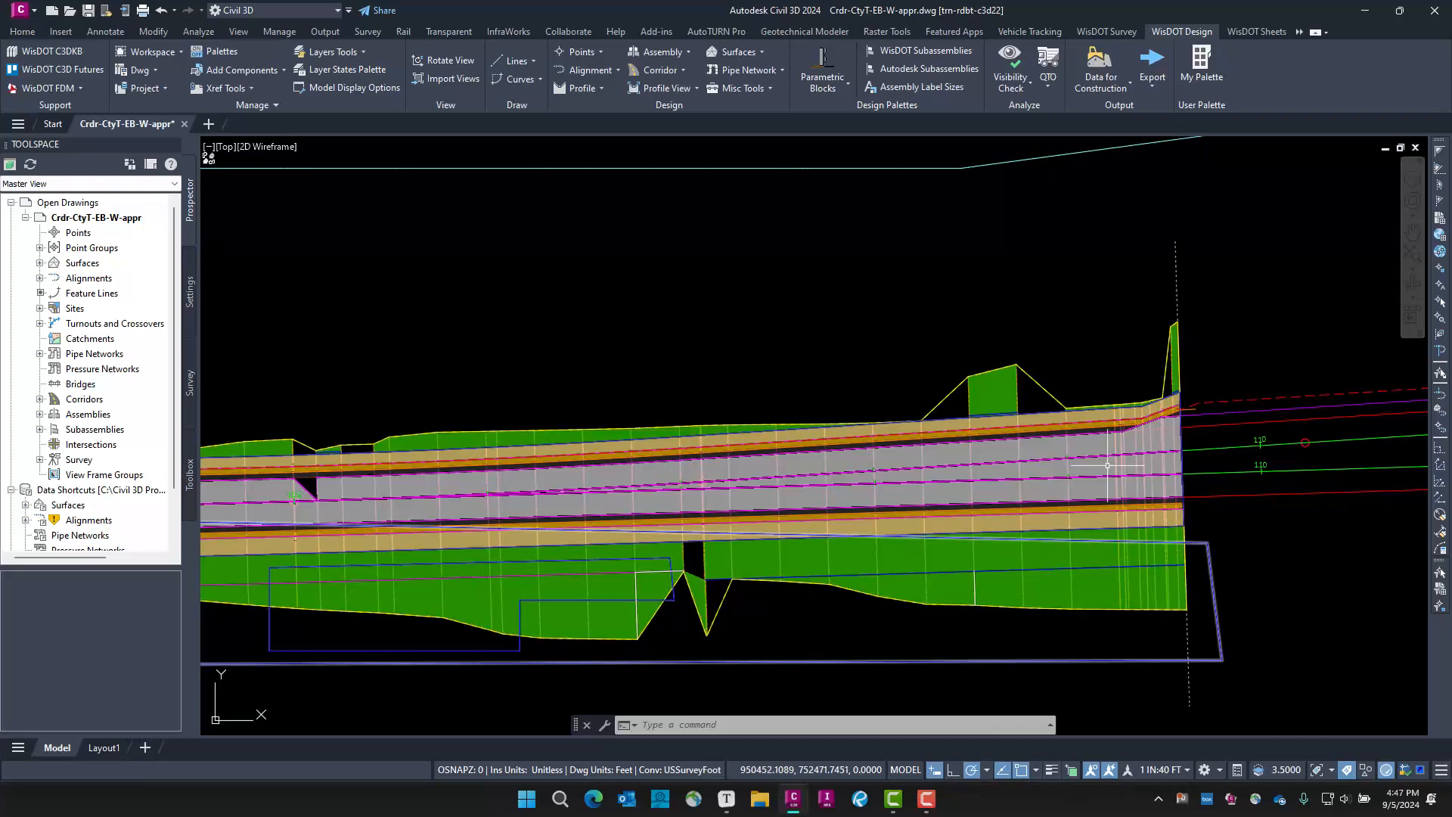
scroll(1047, 399, "up", 5)
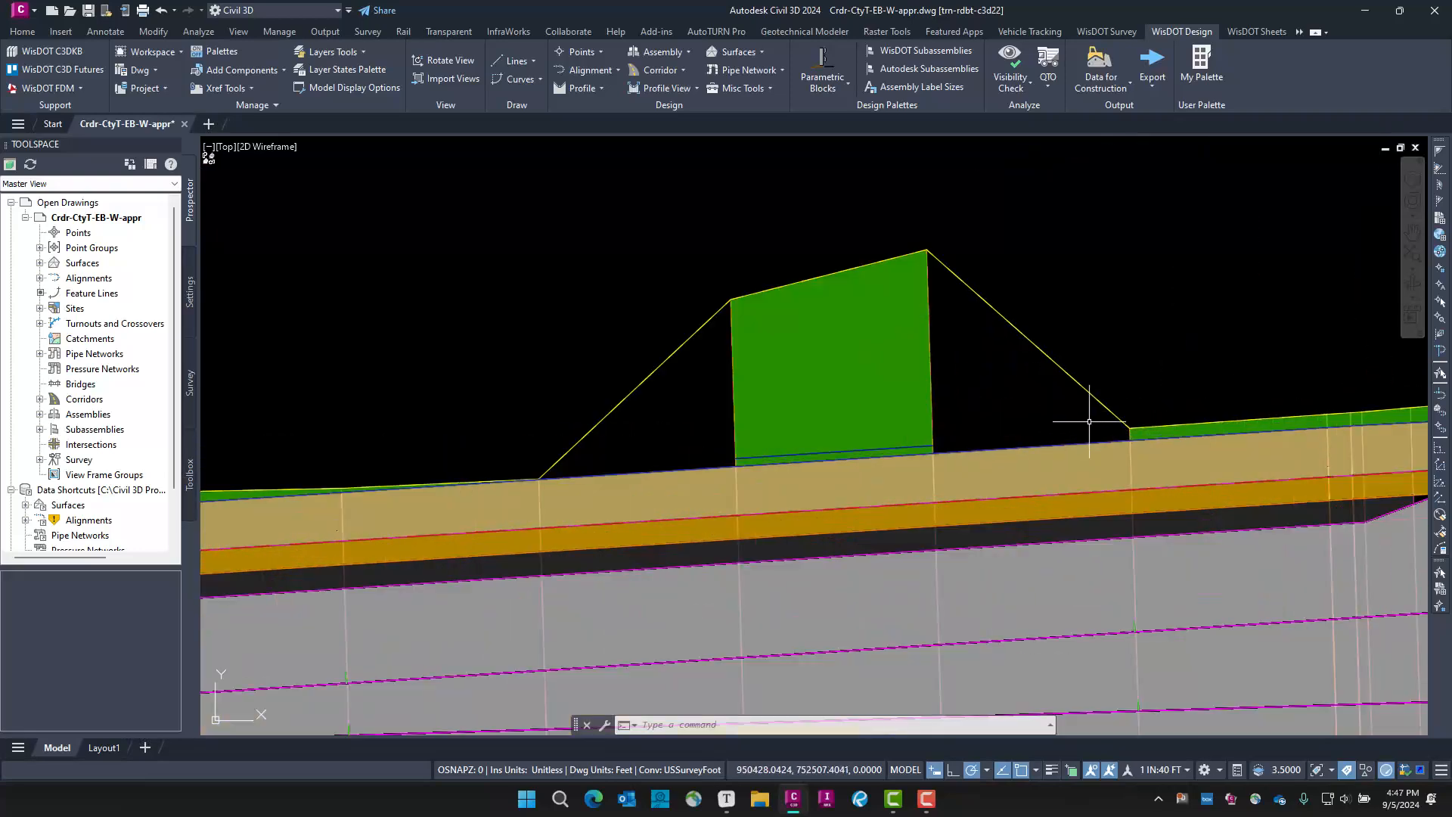
scroll(720, 436, "down", 8)
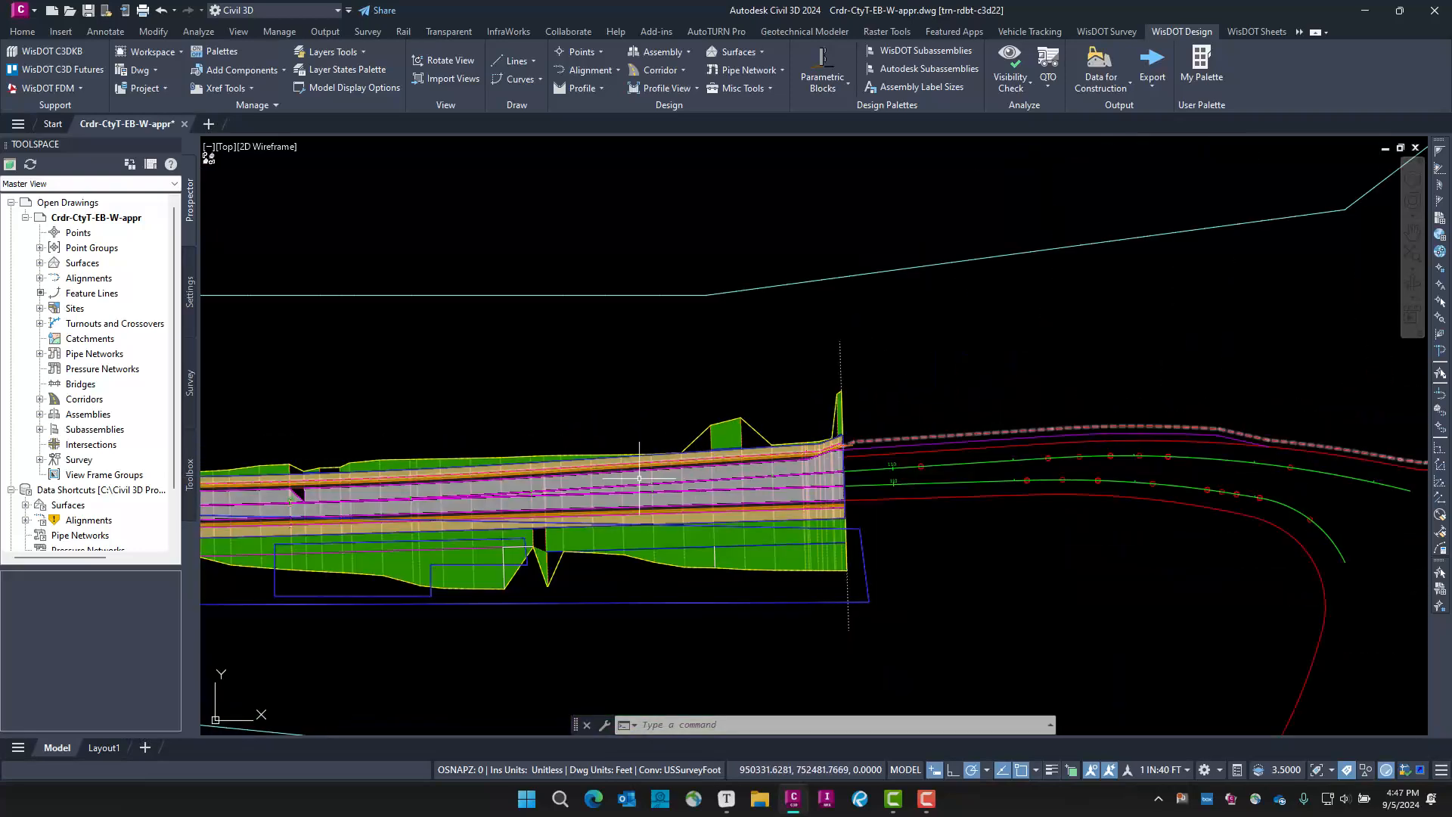
scroll(751, 470, "up", 5)
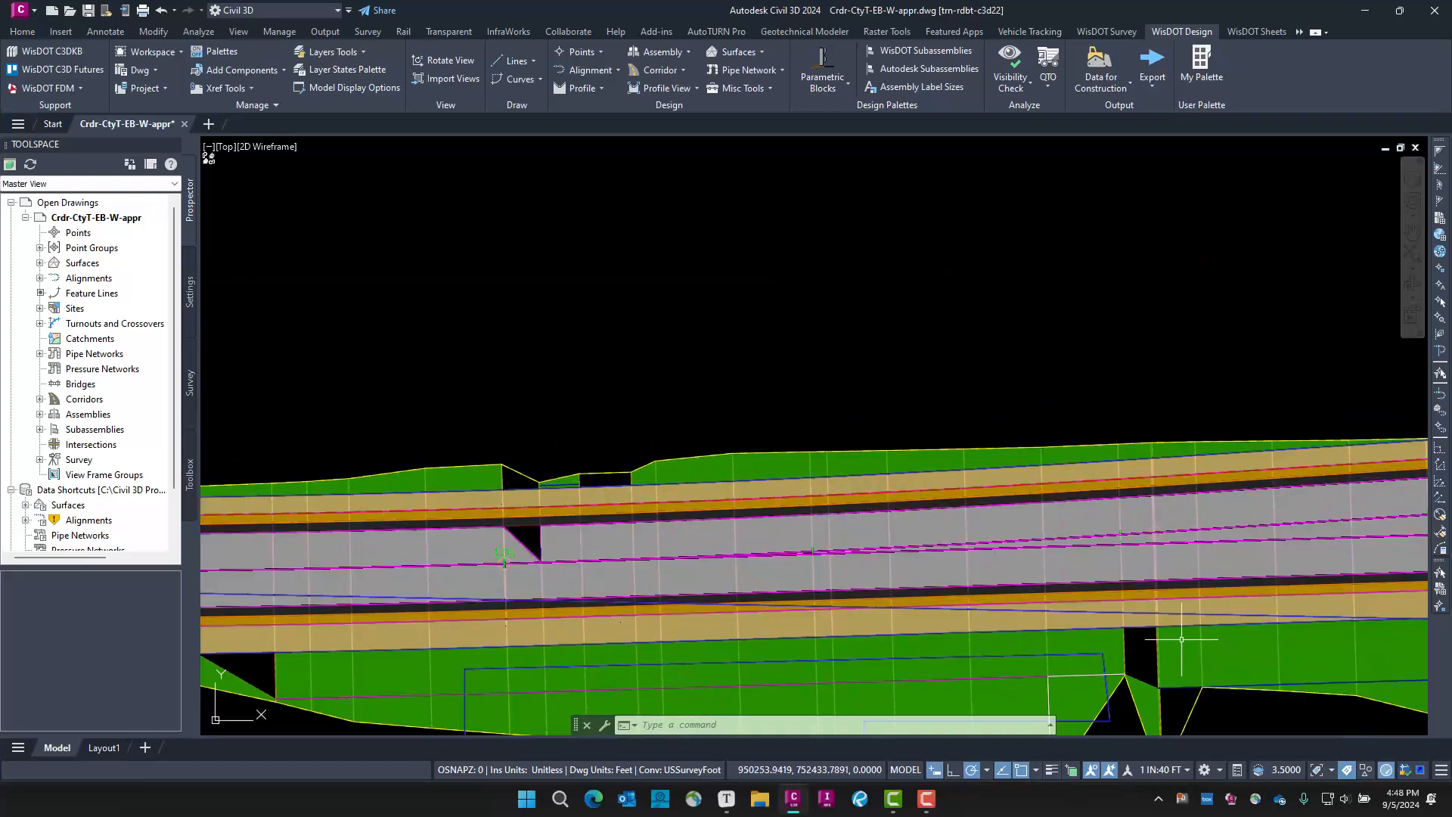
middle_click_drag(1150, 650, 1015, 540)
scroll(1014, 540, "up", 4)
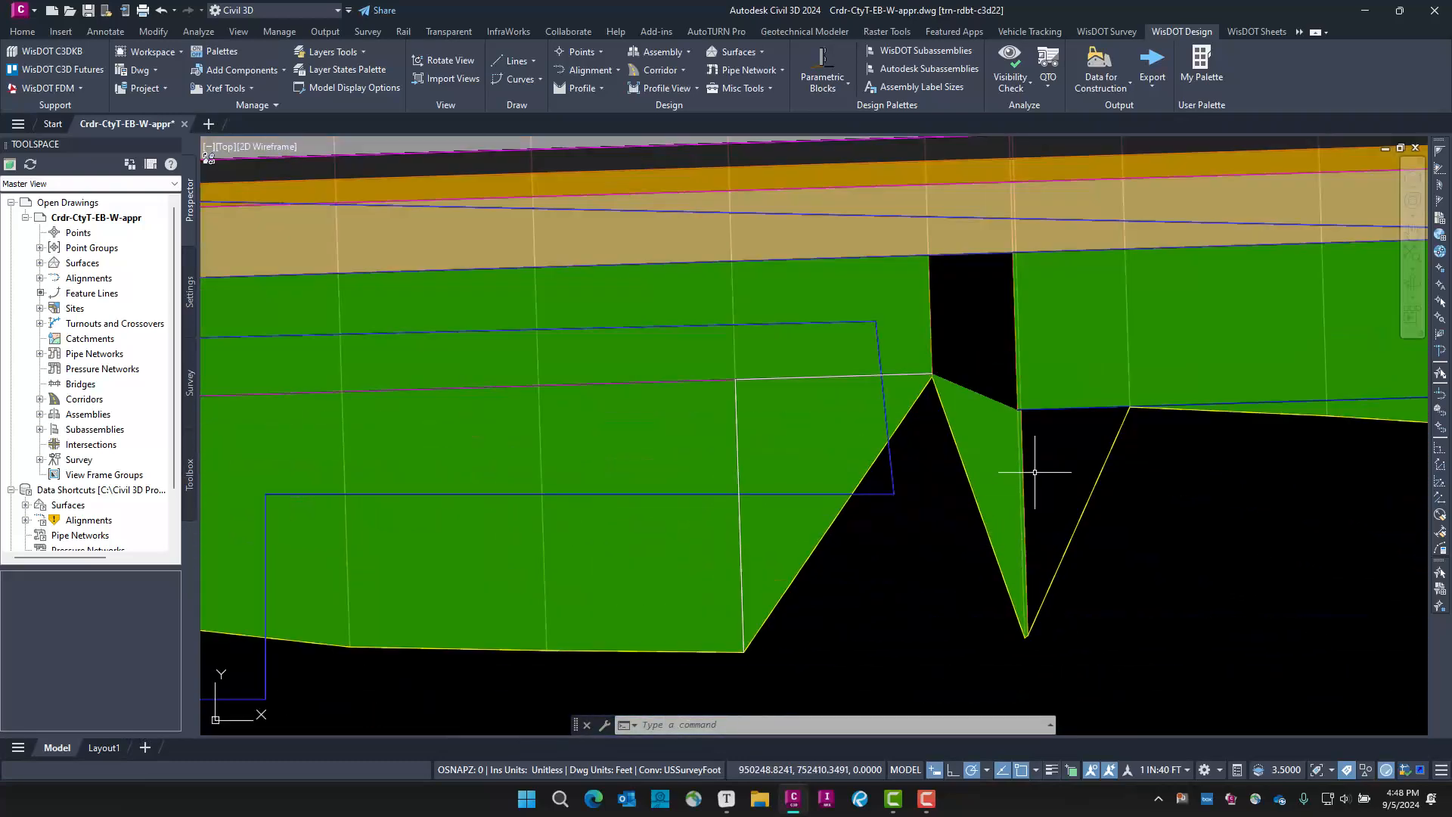
scroll(981, 551, "down", 6)
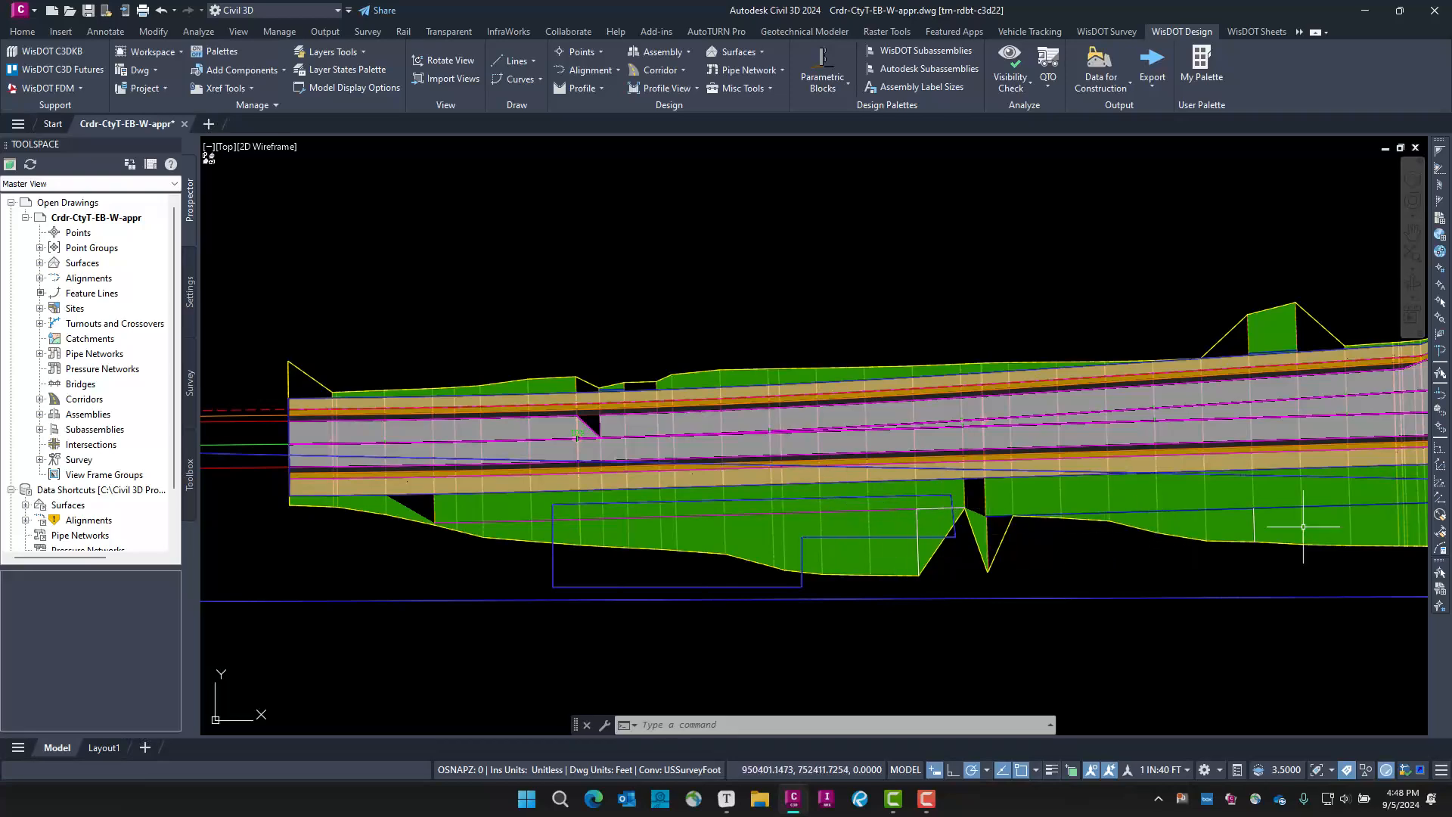
scroll(1037, 523, "up", 4)
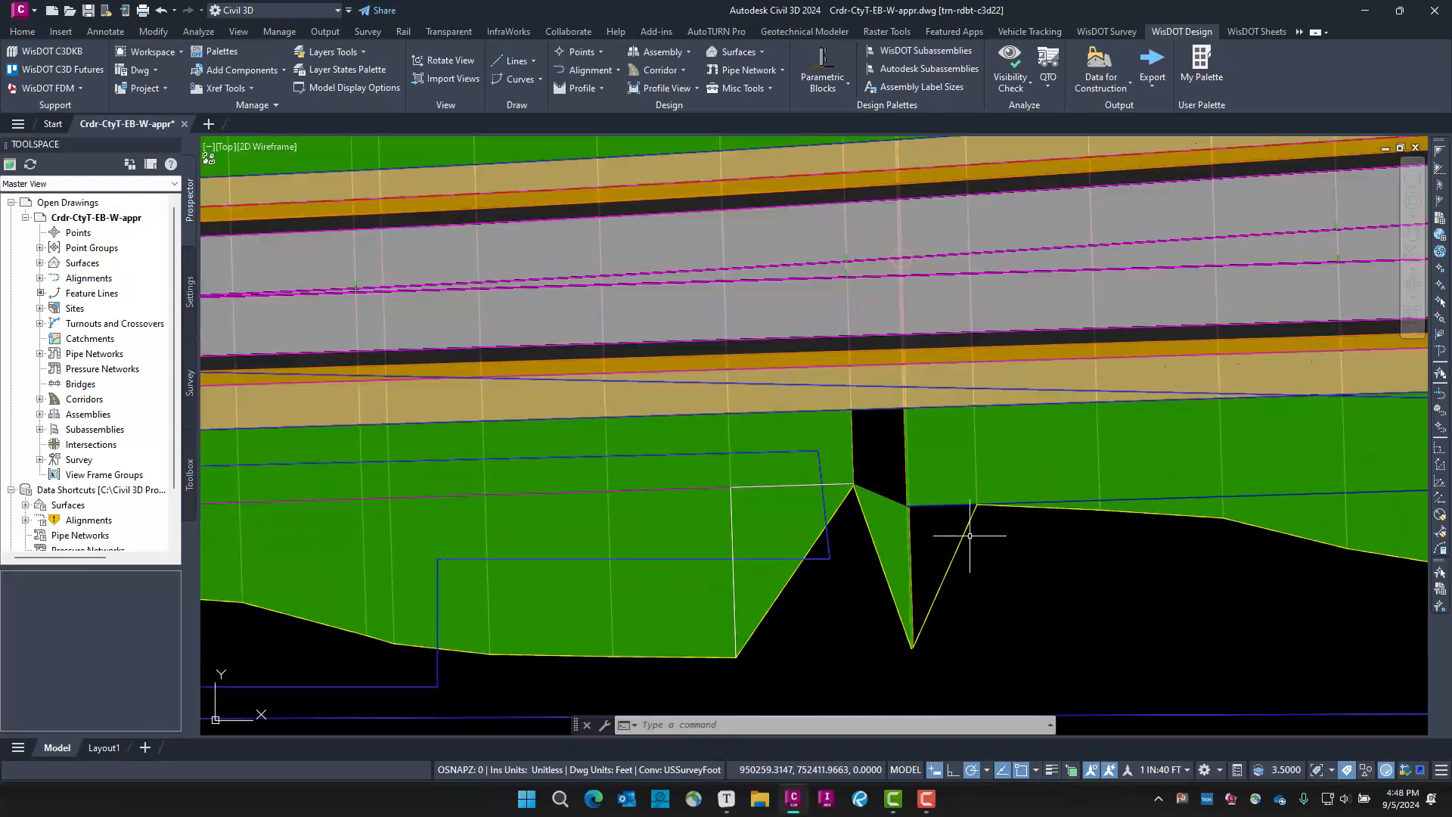
scroll(941, 542, "down", 2)
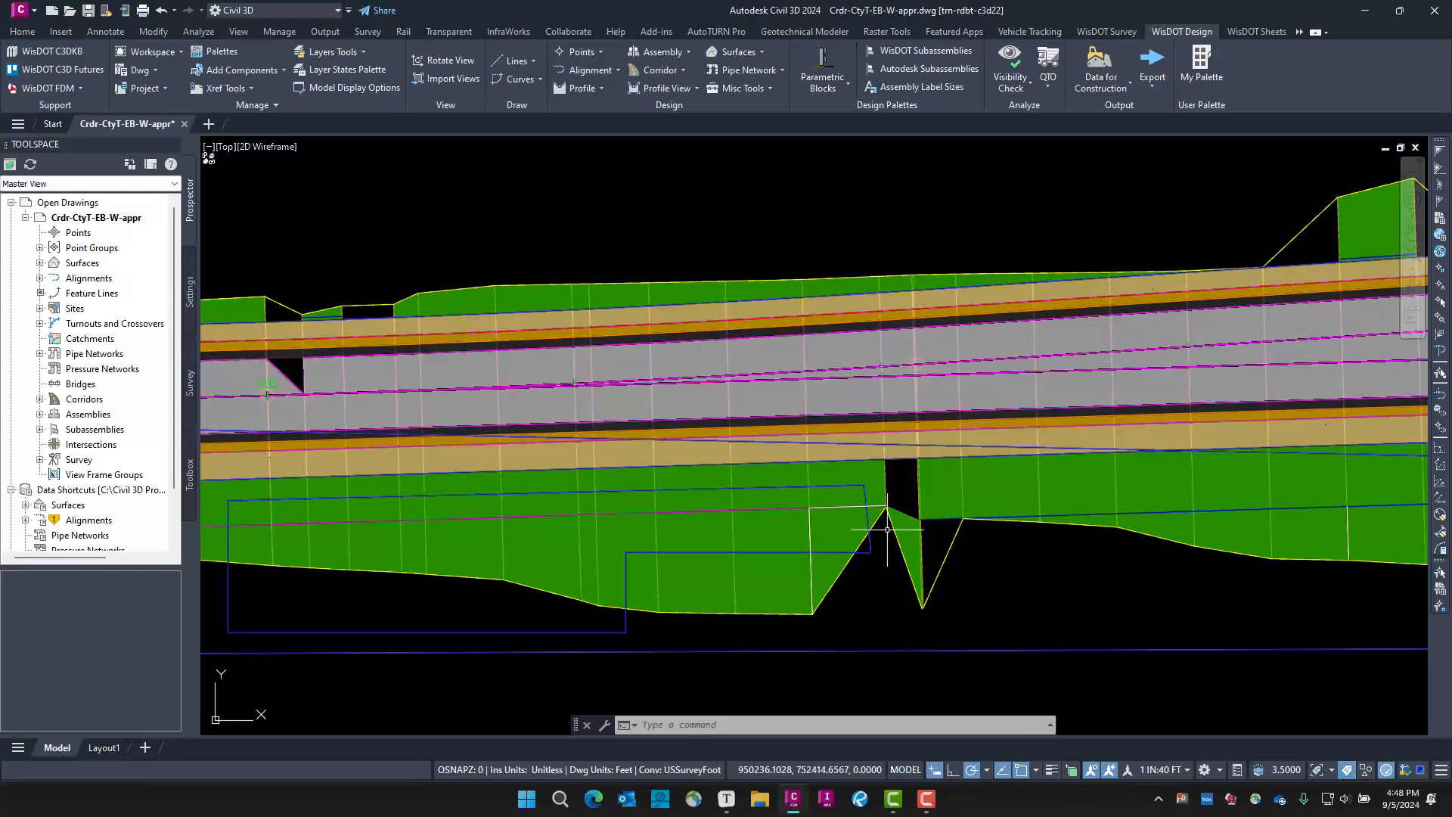
mouse_move(888, 530)
scroll(847, 537, "down", 2)
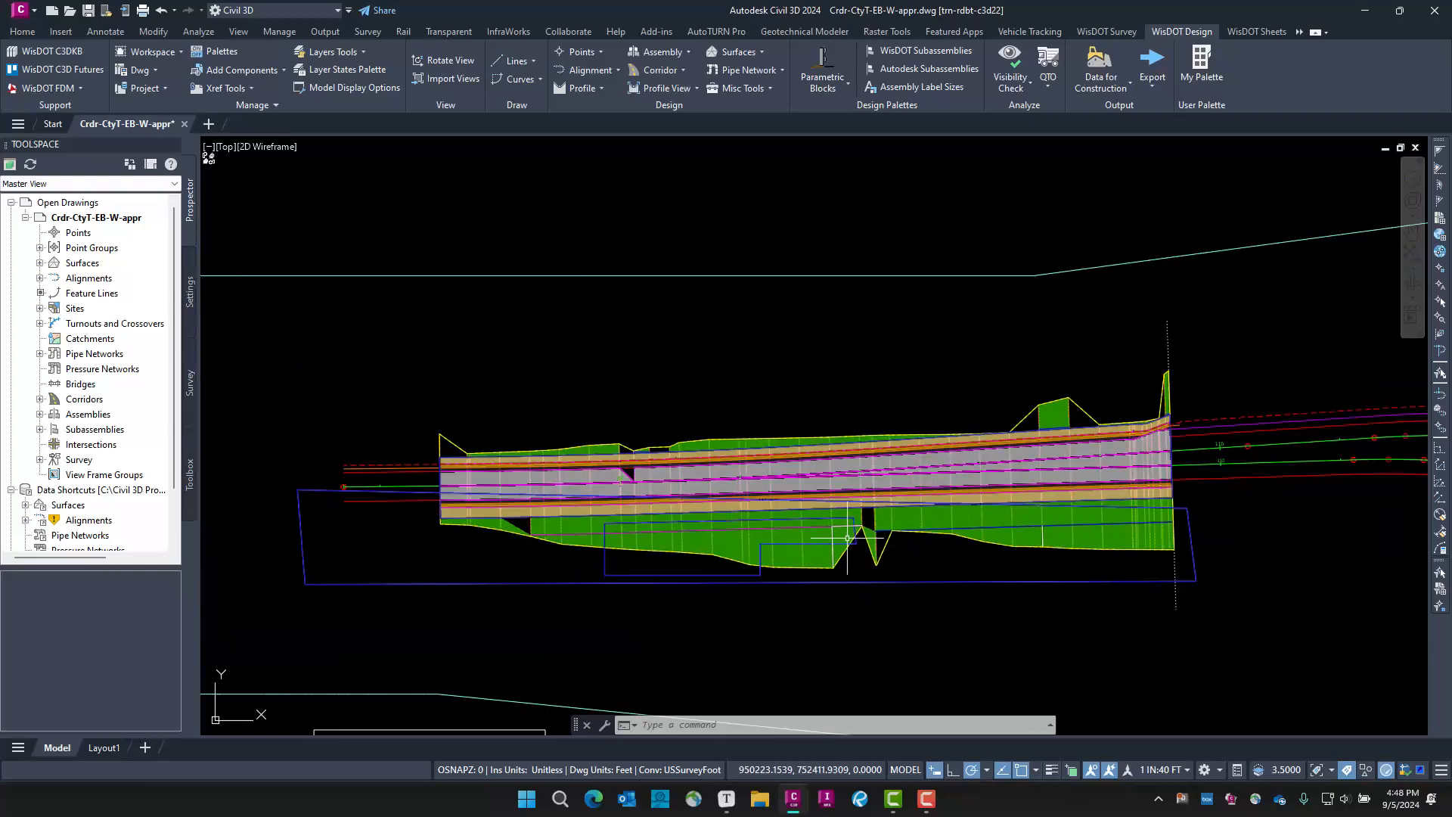
scroll(847, 538, "up", 1)
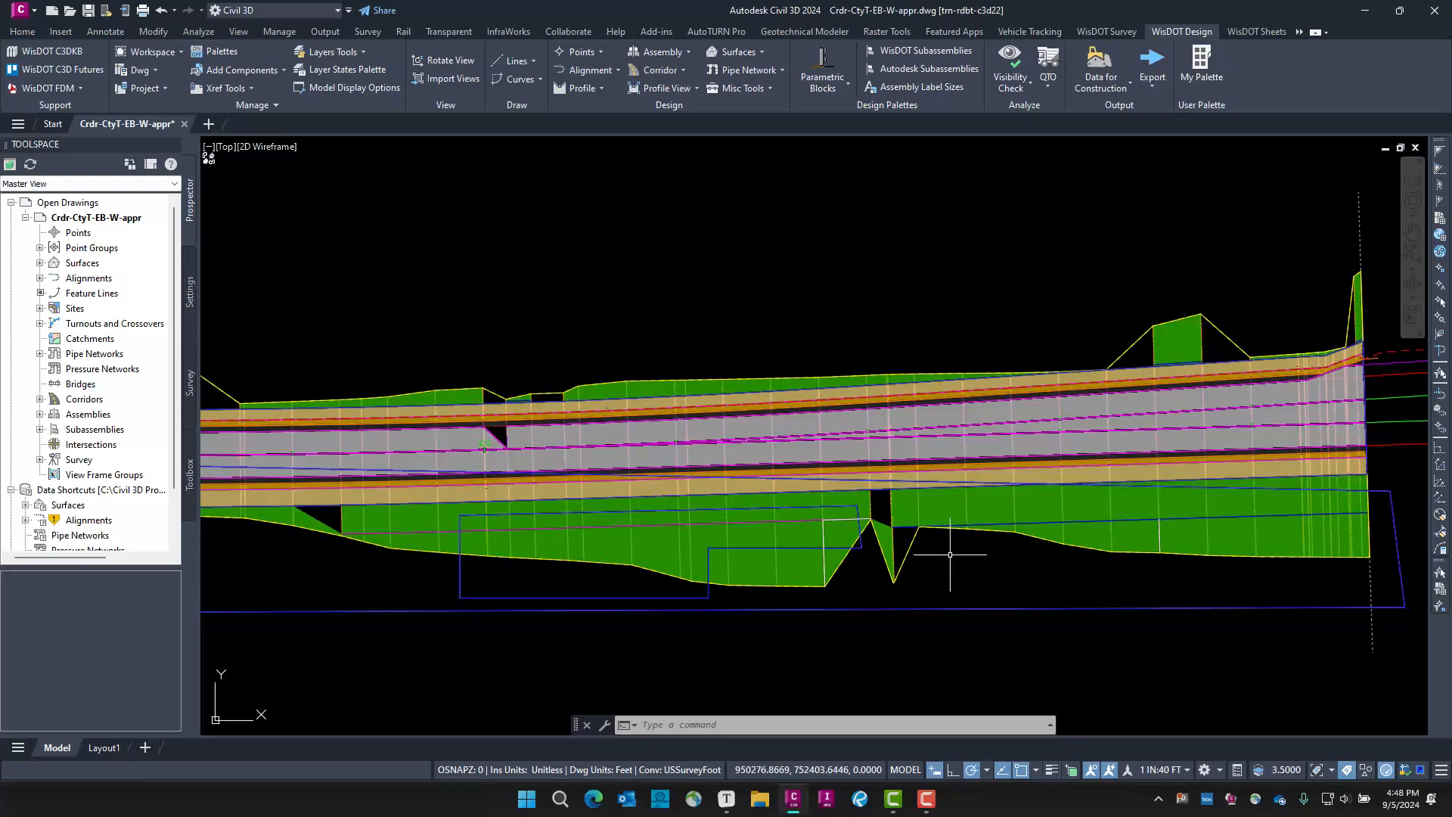
Switch to the Typora workshop notes and open the linked page on WisDOT code set styles and their uses
key("alt+Tab")
key("alt+Tab")
key("alt+Tab")
key("alt+Tab")
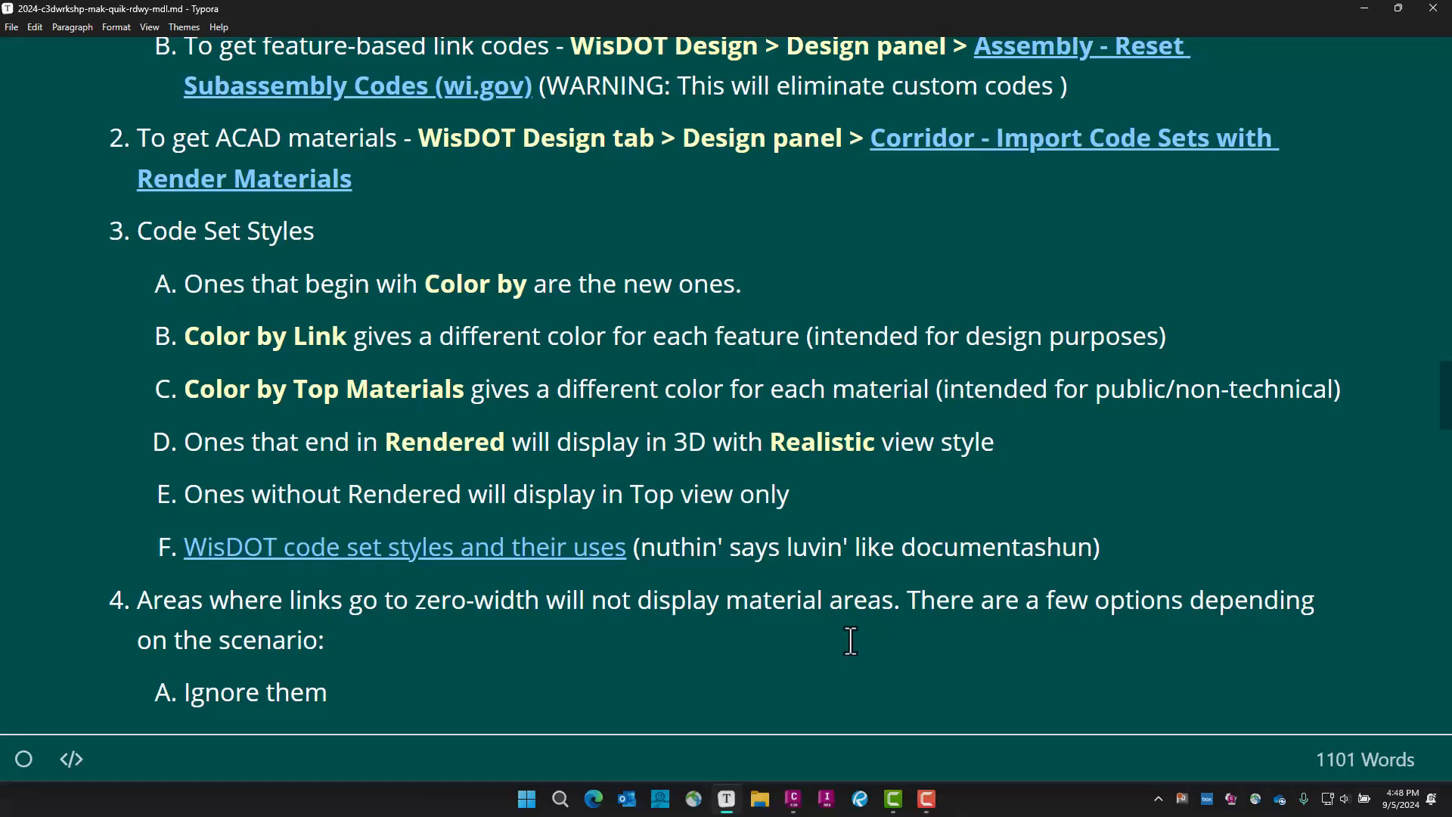
right_click(564, 557)
left_click(678, 313)
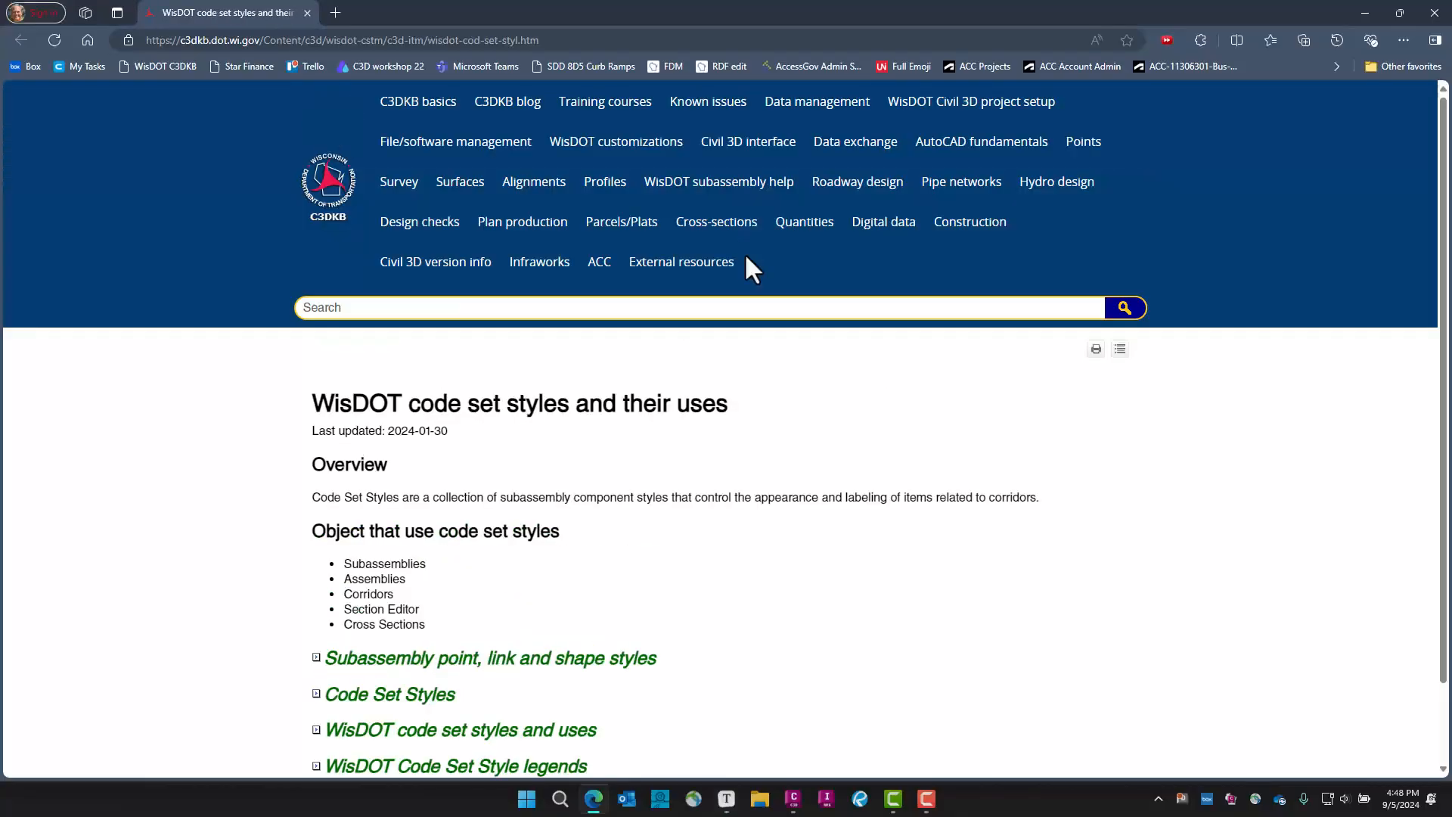
Expand all sections of the web page and read the descriptions of code set styles and their uses
scroll(832, 437, "down", 1)
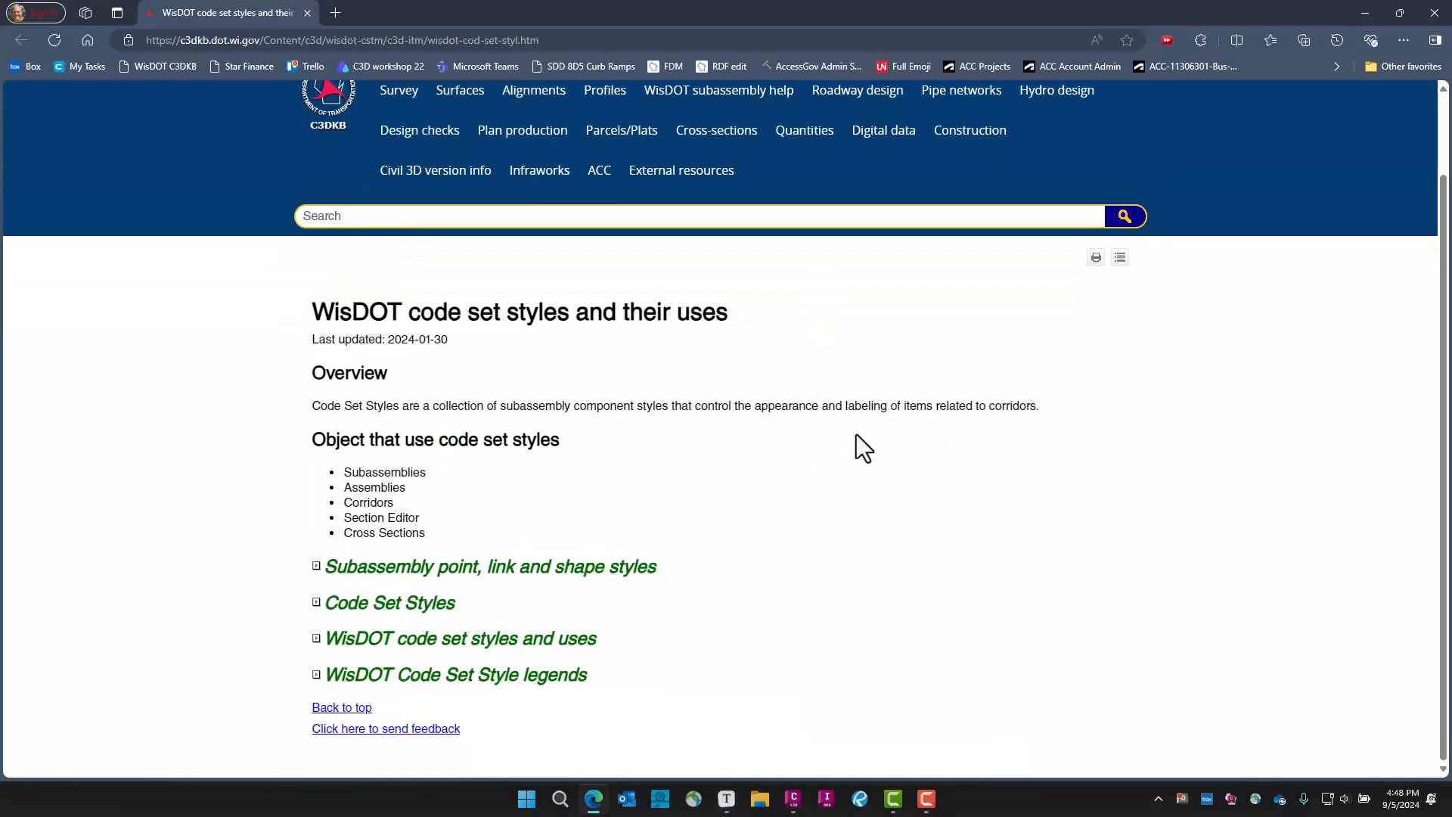
left_click(1122, 257)
scroll(790, 423, "down", 4)
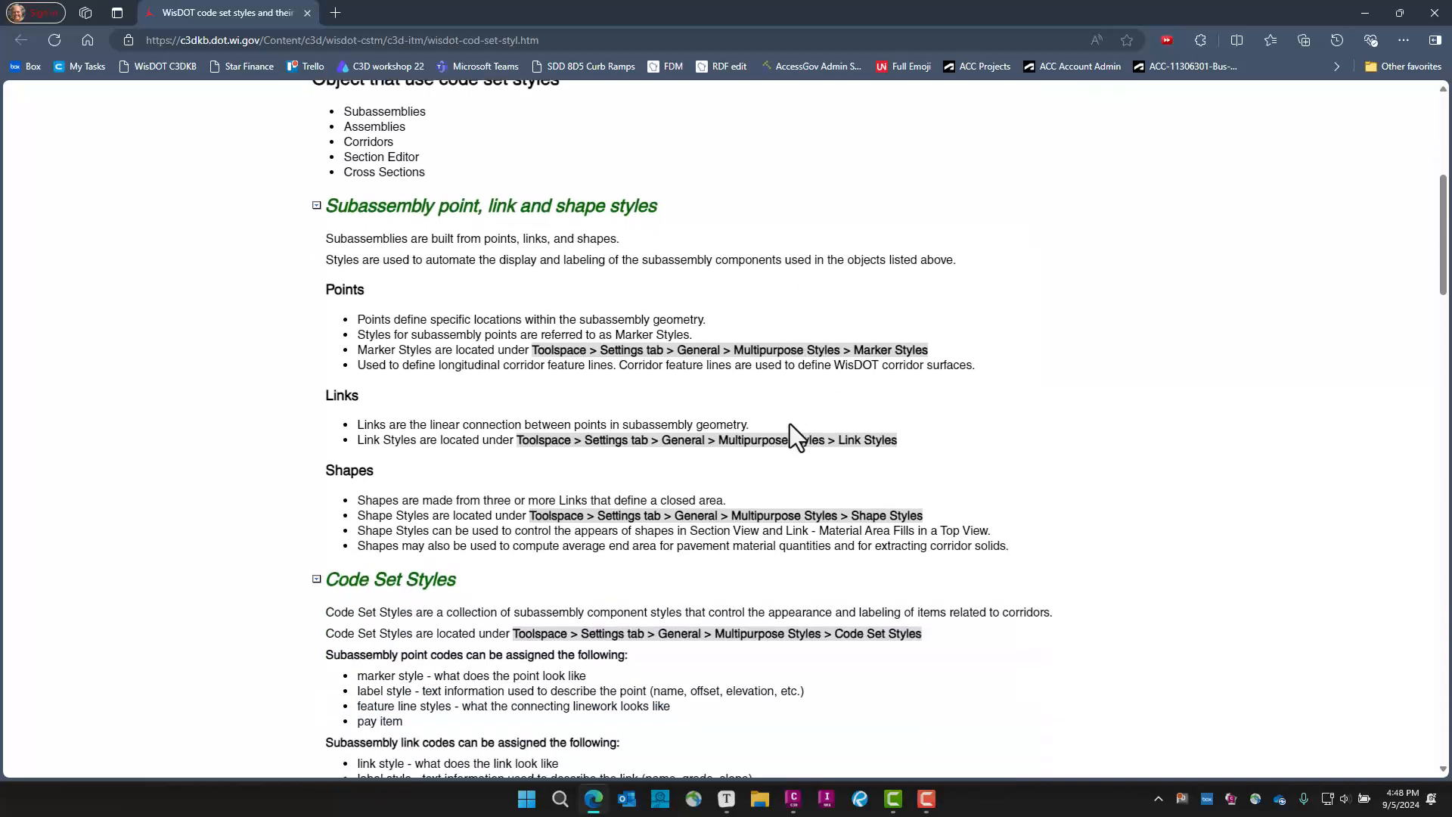
scroll(790, 424, "up", 2)
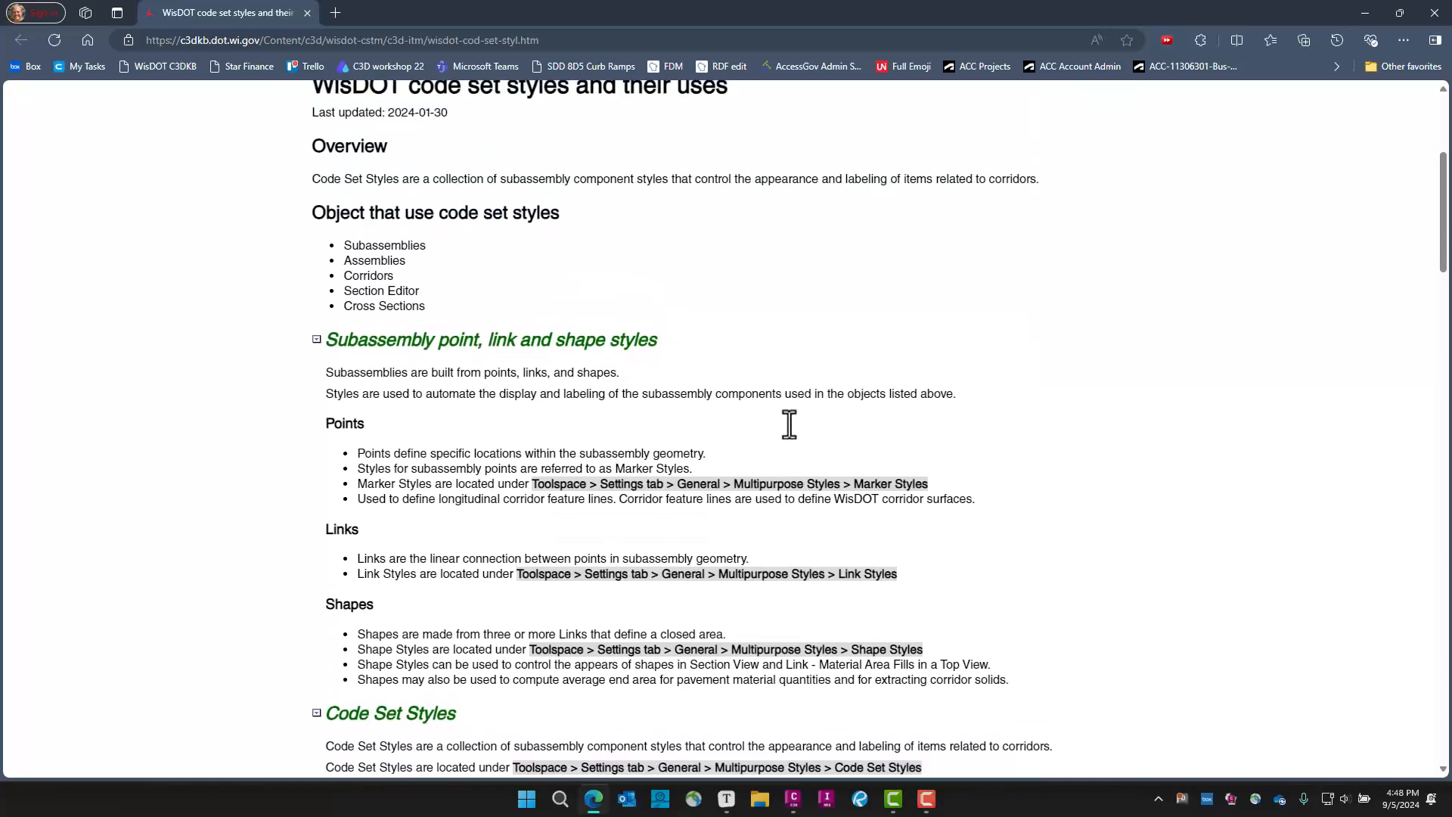
scroll(779, 438, "down", 8)
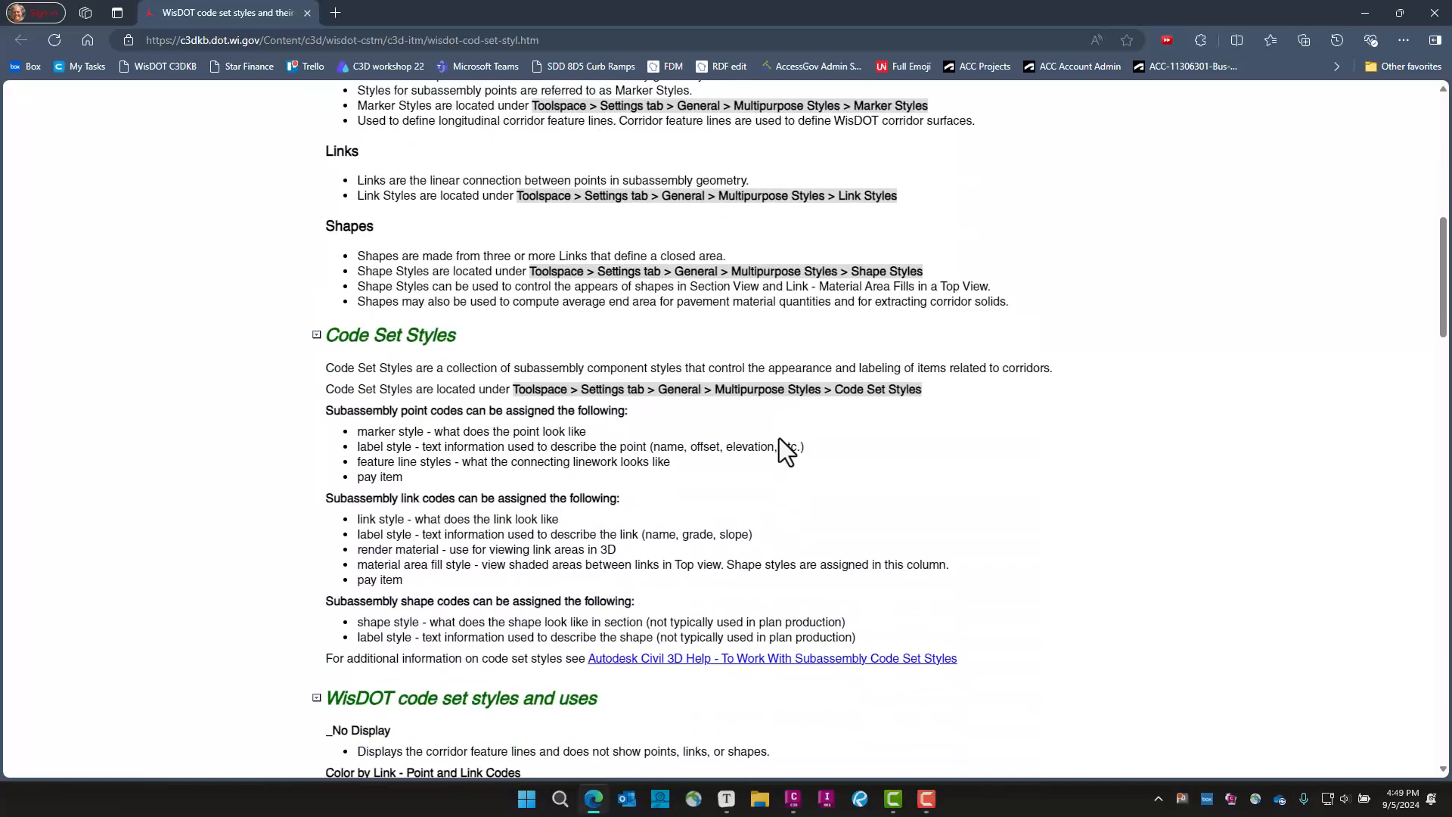
scroll(794, 481, "down", 3)
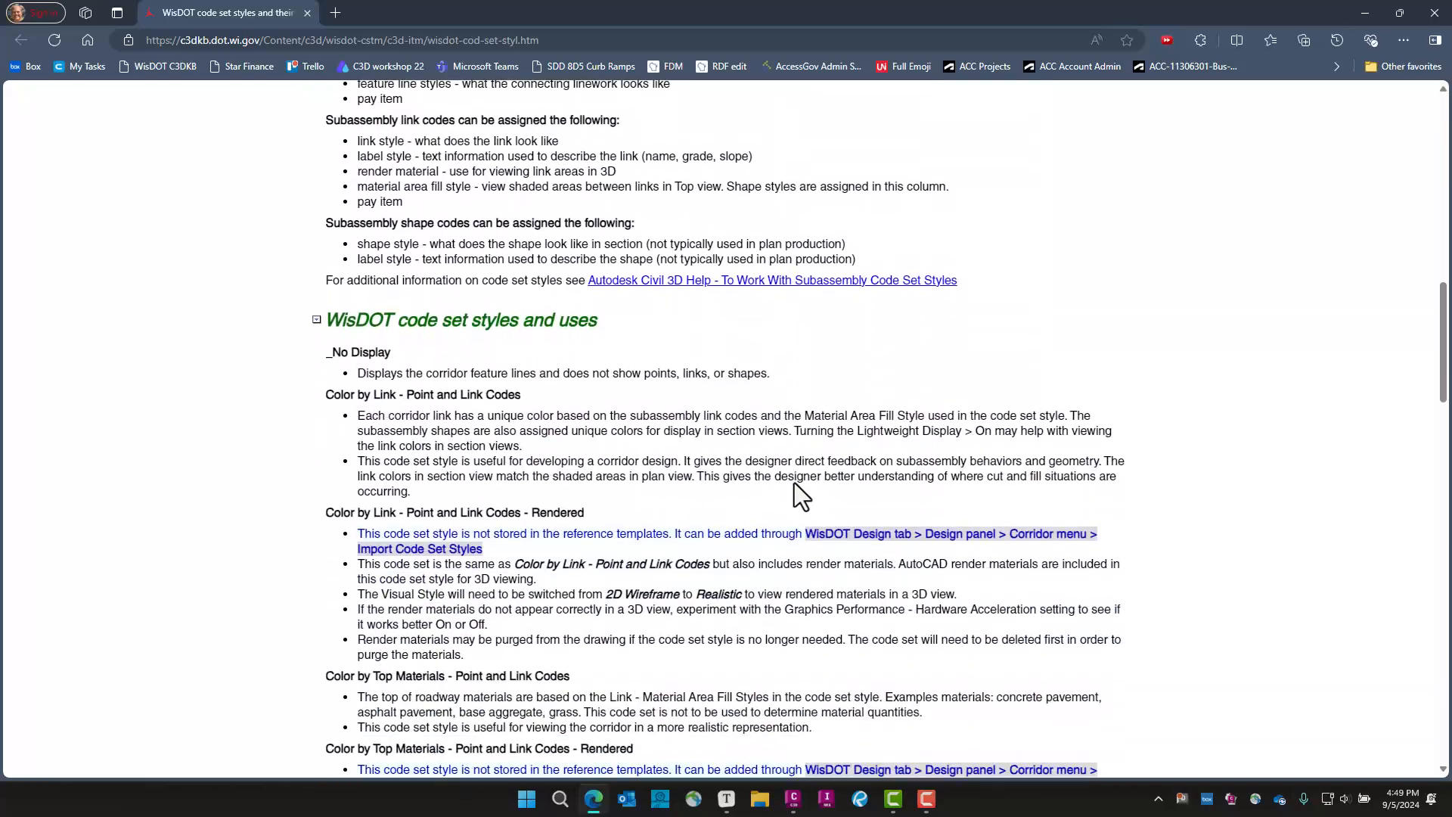
scroll(794, 481, "down", 2)
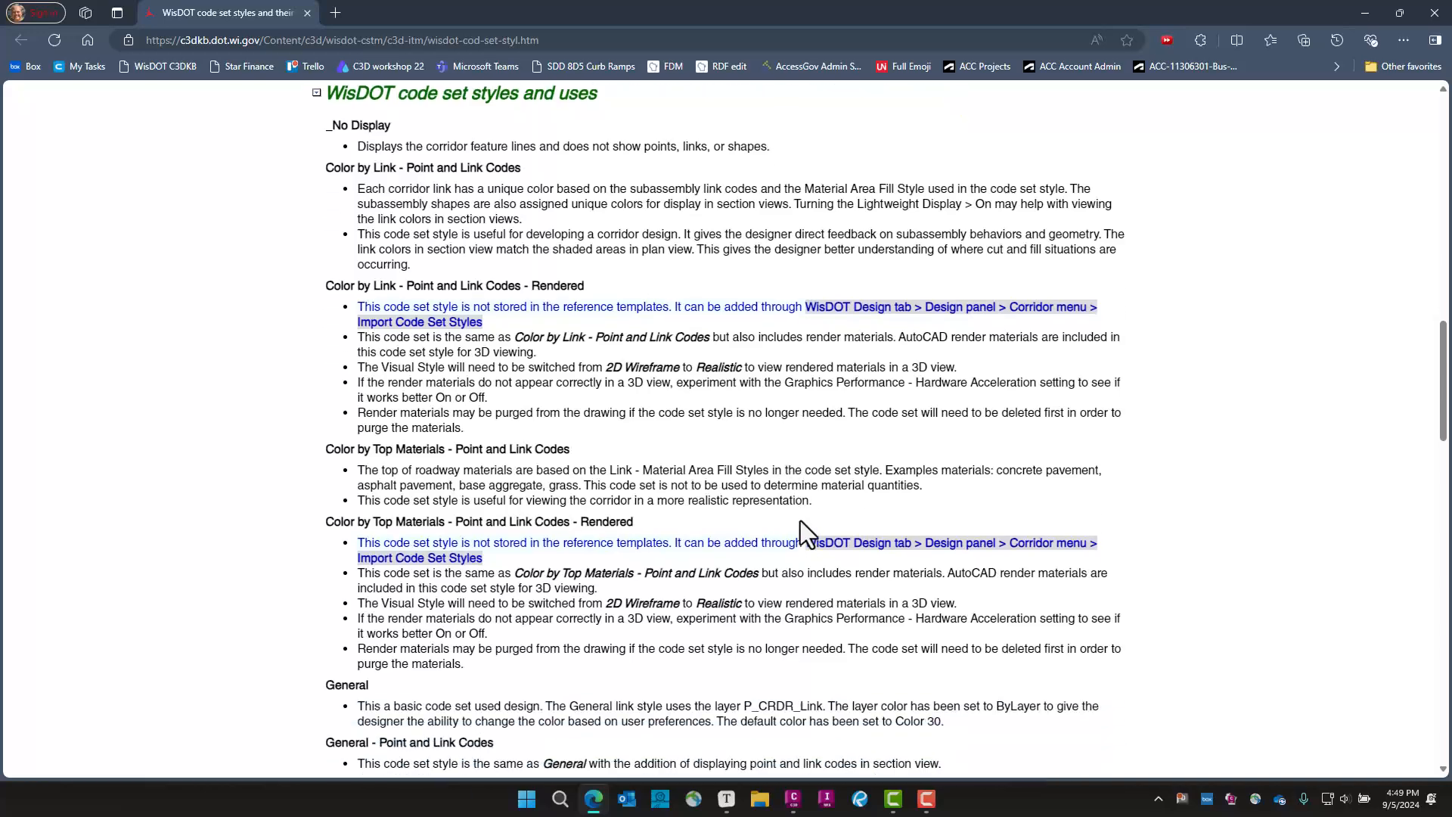
scroll(800, 520, "down", 4)
Examine the code set style legends for Color by Link and Color by Top Materials, comparing link codes, fill styles and colors
scroll(801, 521, "down", 6)
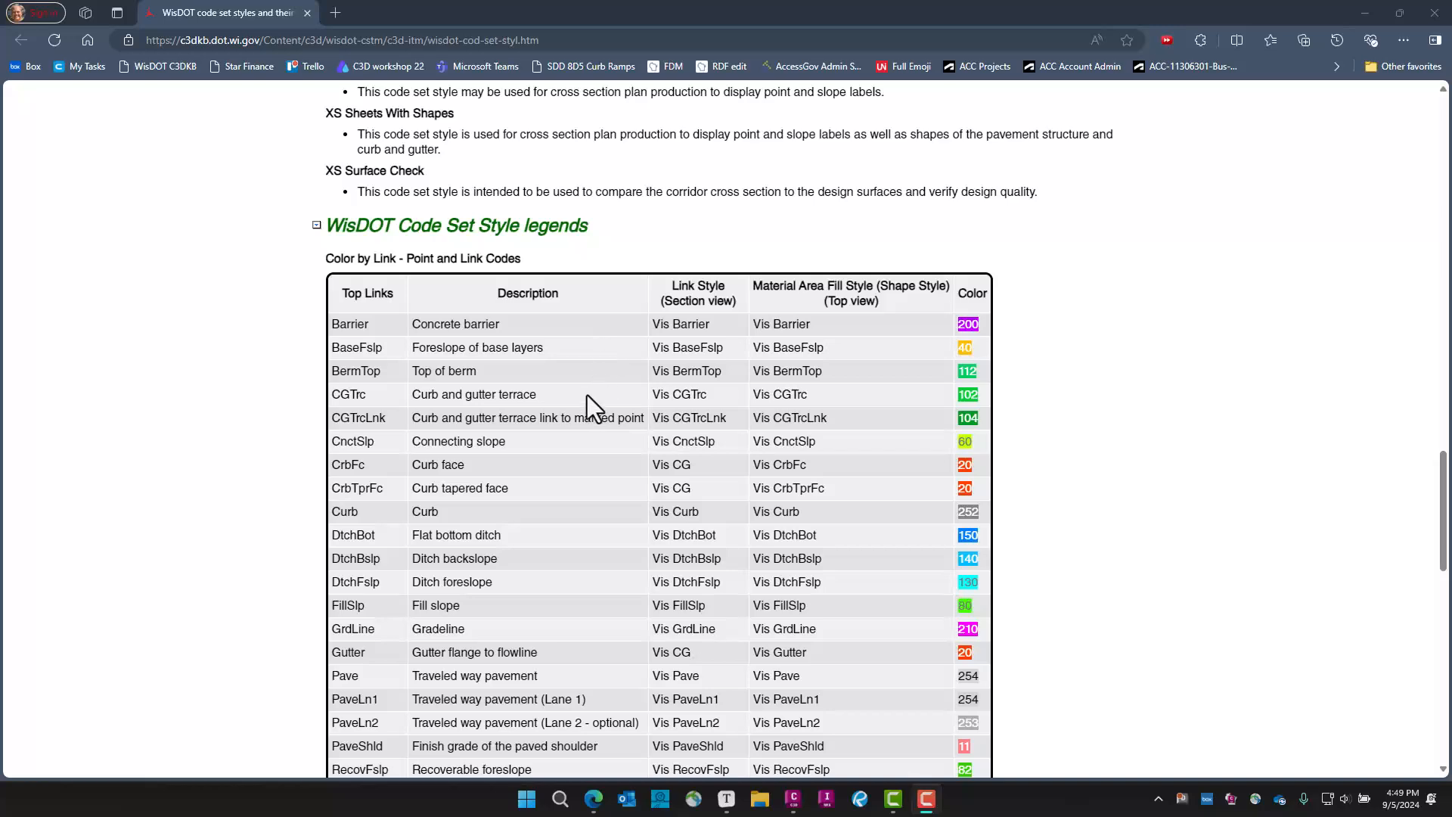
scroll(516, 424, "down", 4)
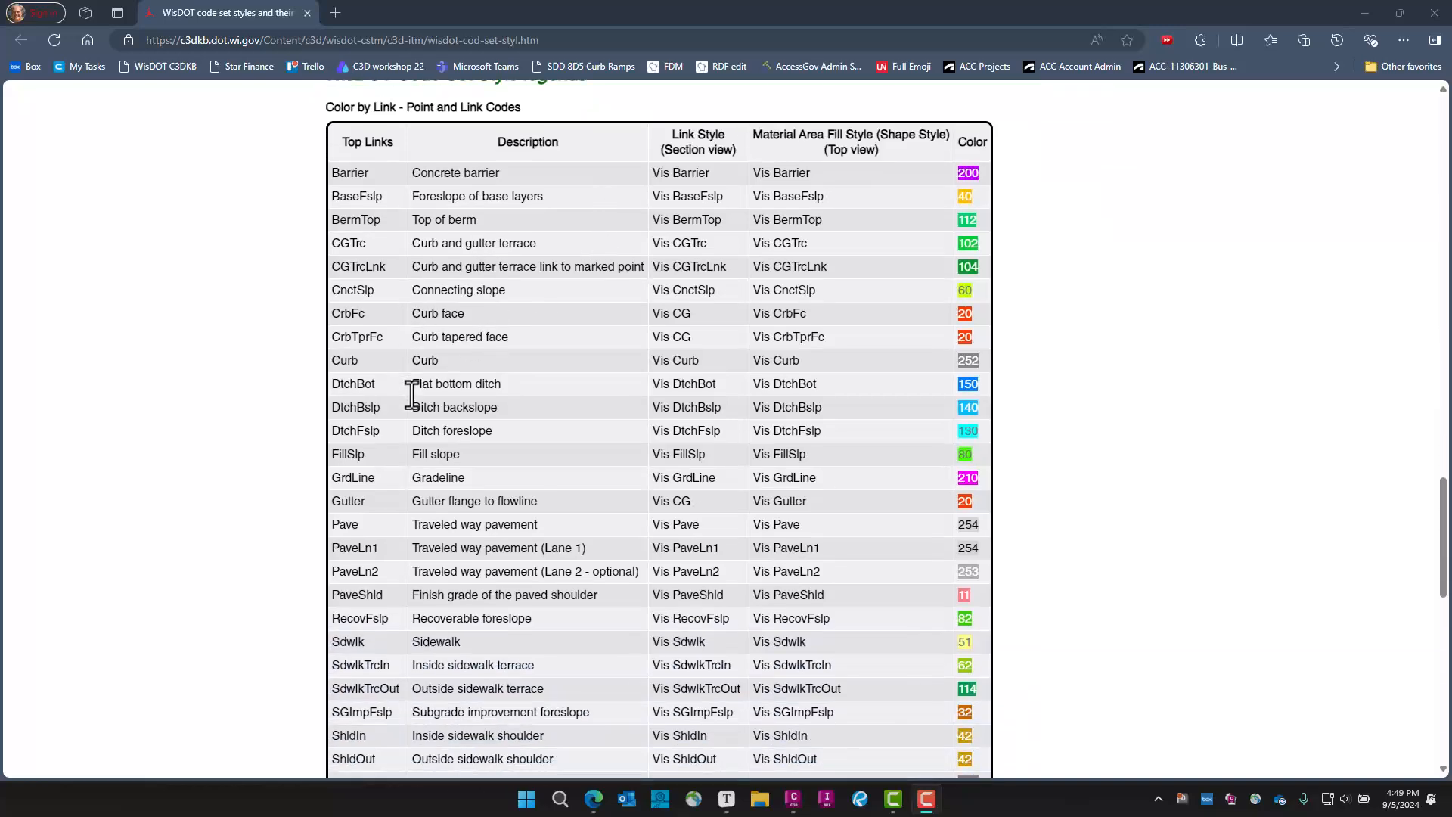
scroll(411, 392, "down", 2)
scroll(411, 390, "up", 6)
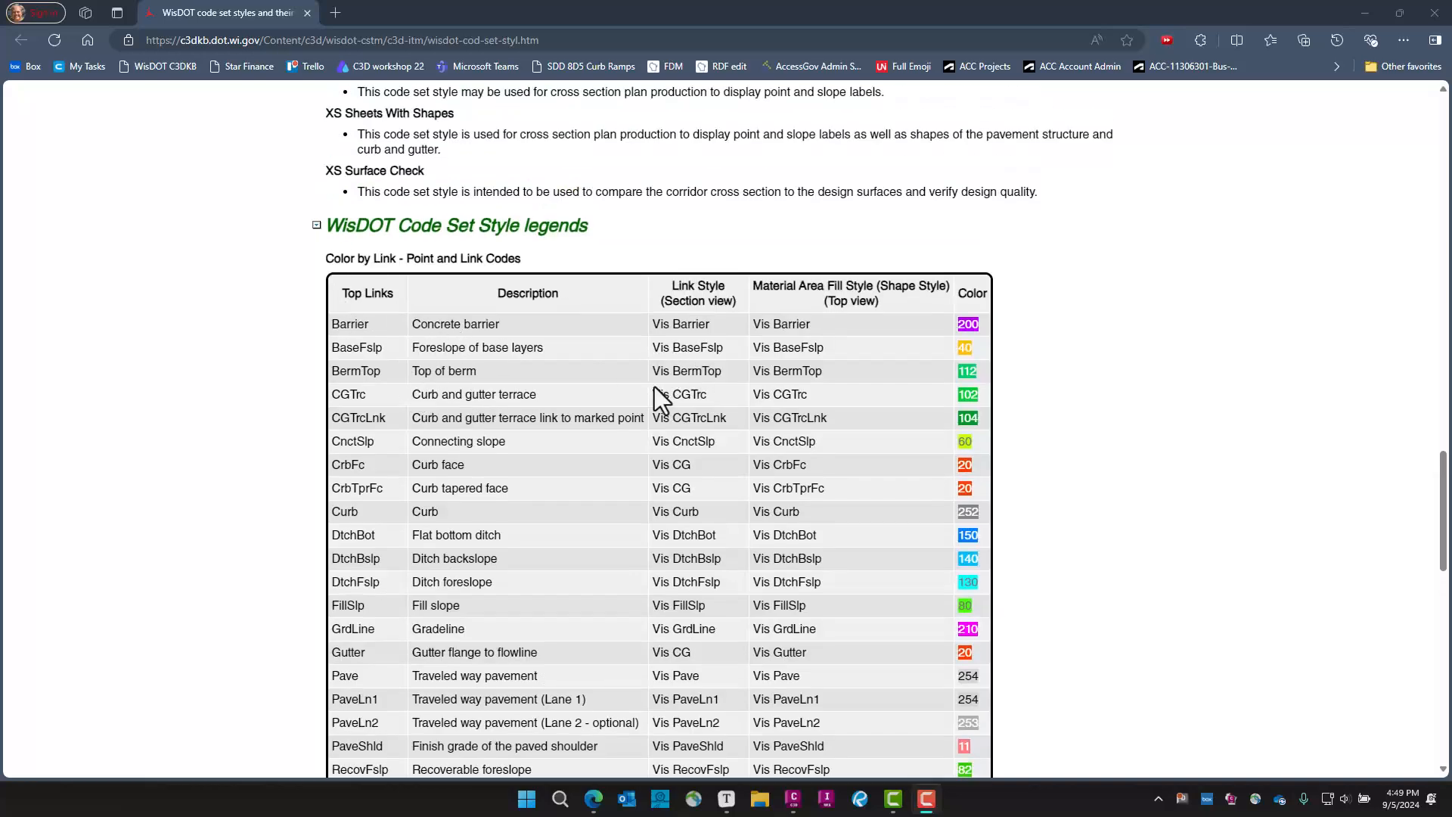
scroll(888, 372, "down", 2)
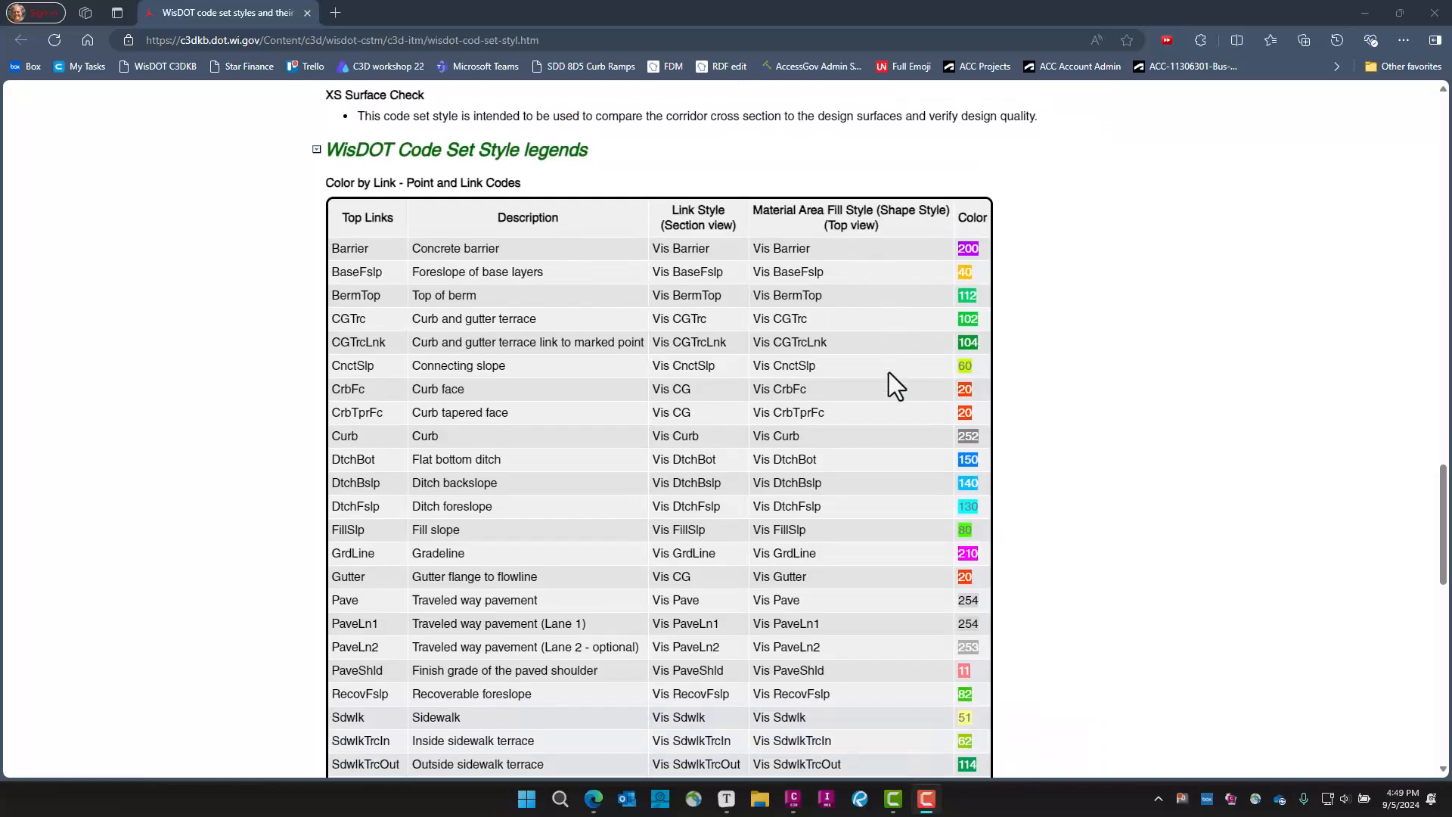
scroll(987, 435, "down", 3)
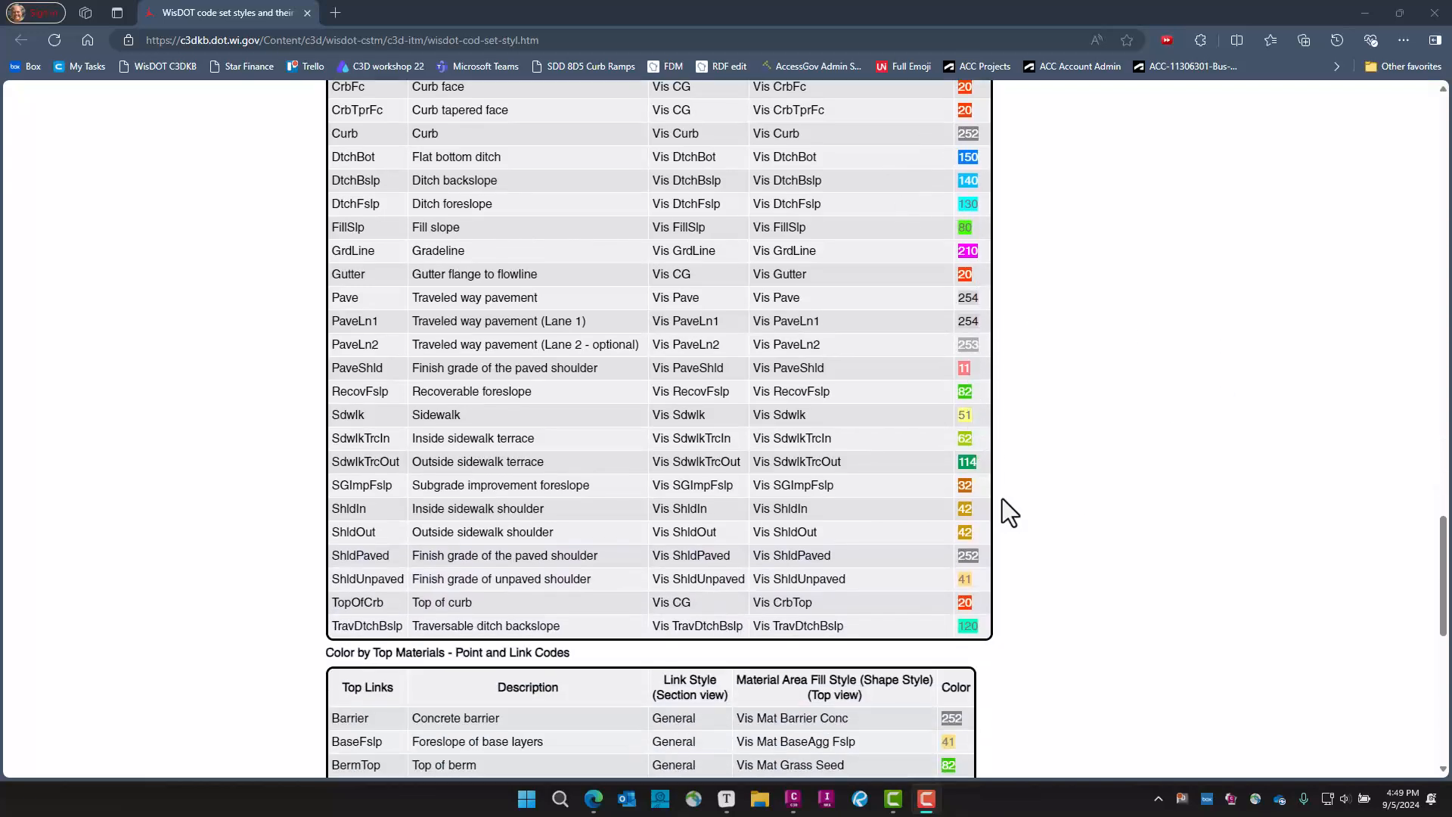
scroll(941, 538, "down", 3)
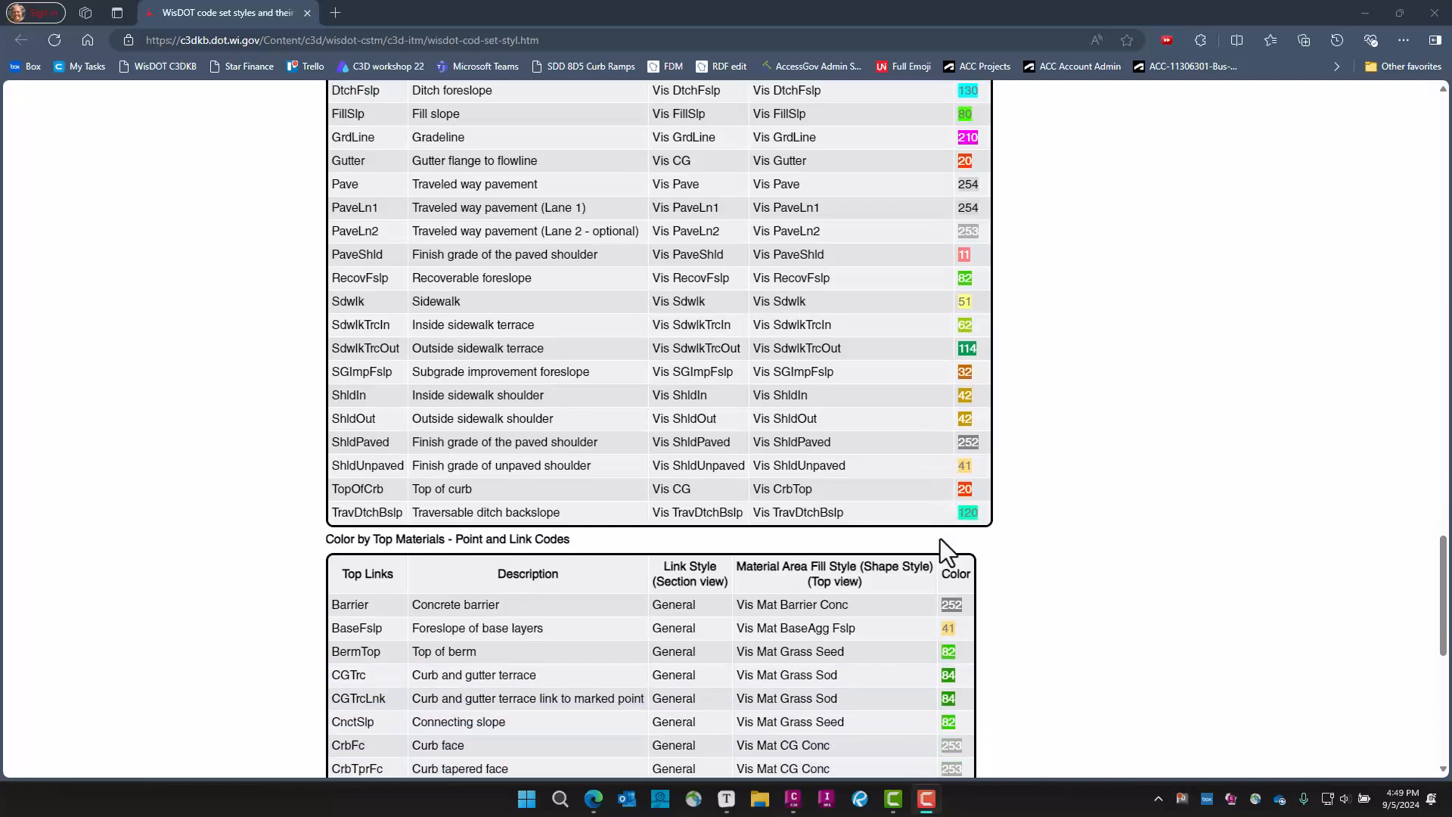
scroll(1024, 561, "down", 6)
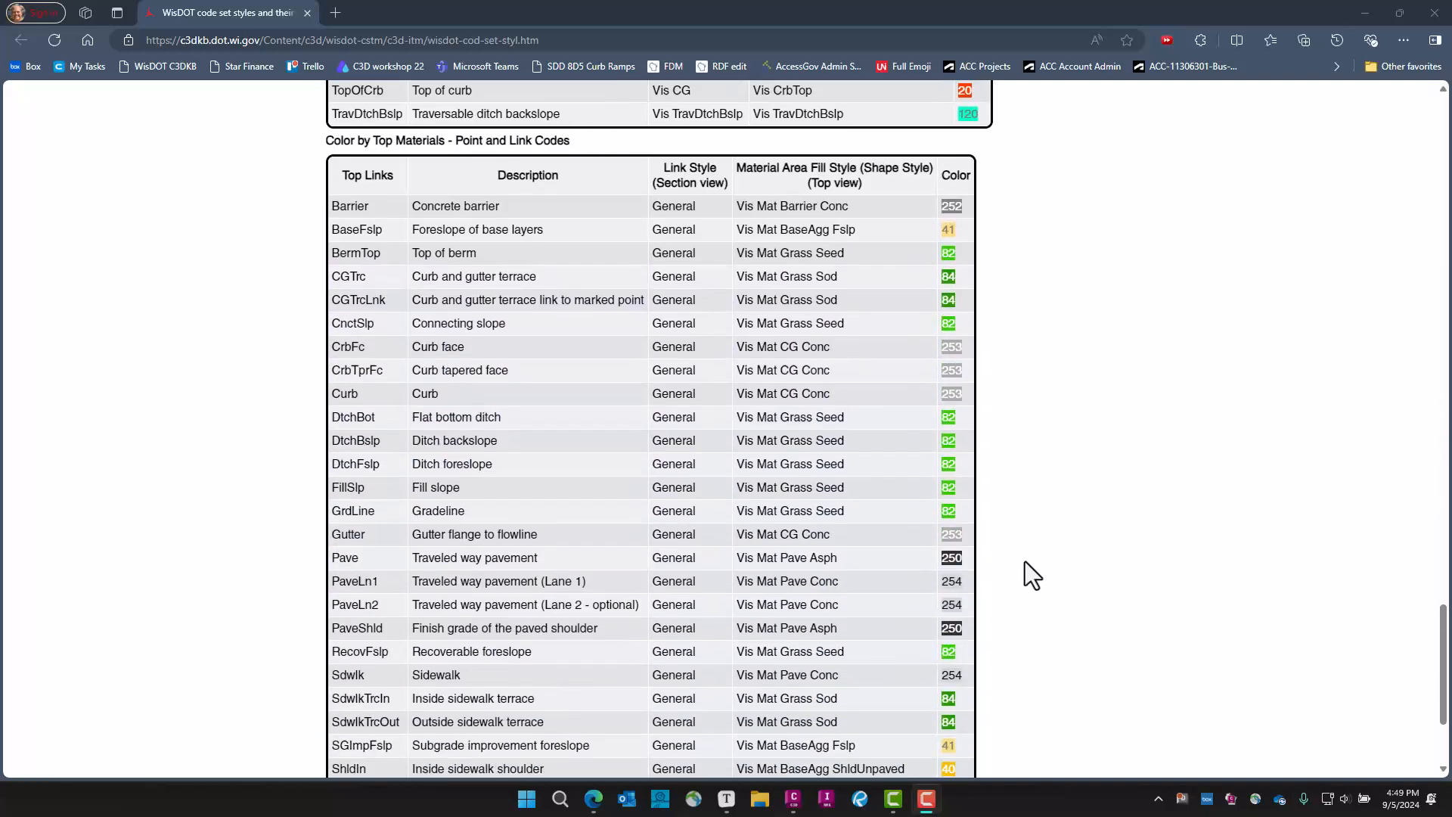
scroll(971, 561, "up", 2)
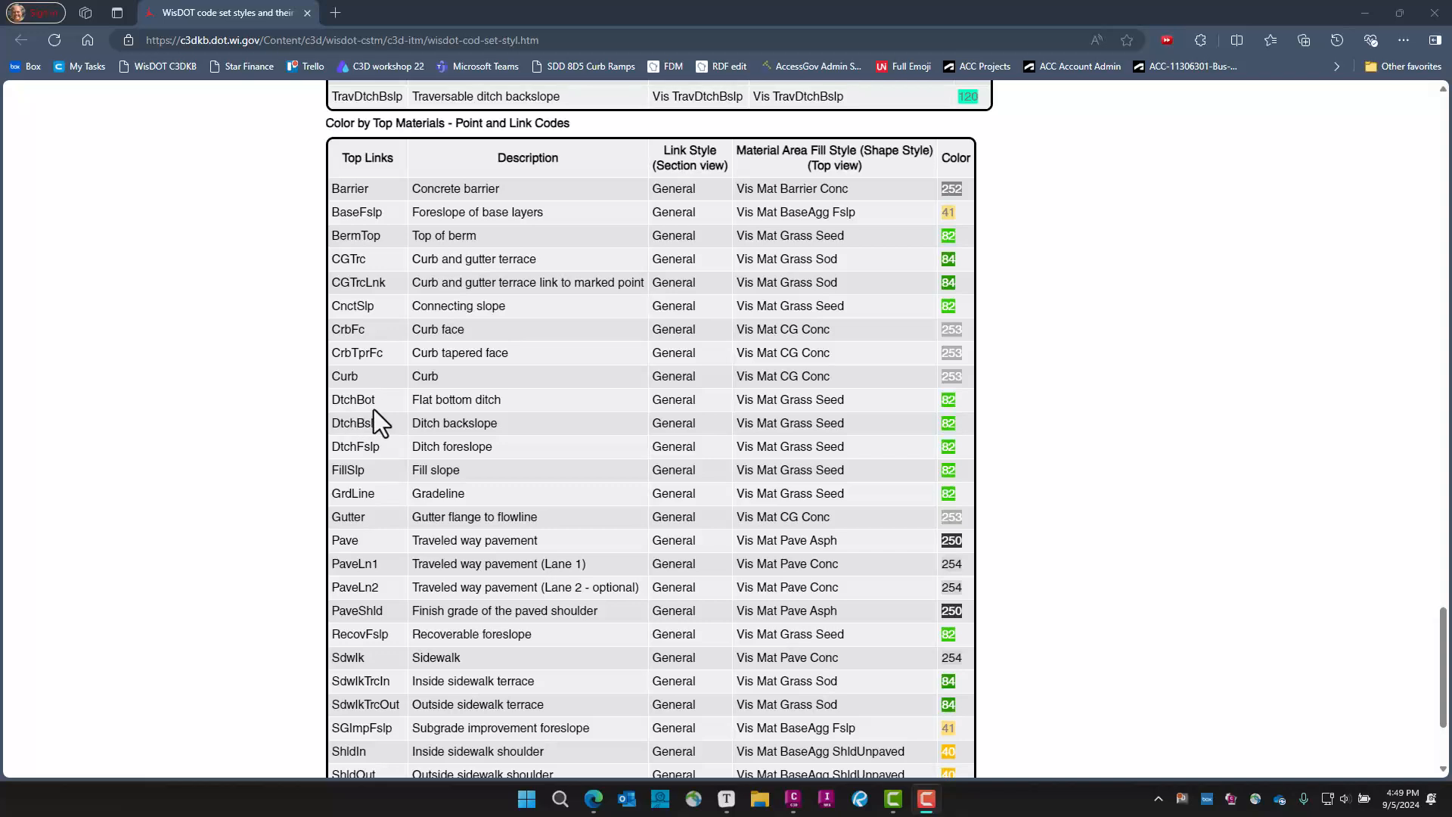
scroll(378, 424, "up", 1)
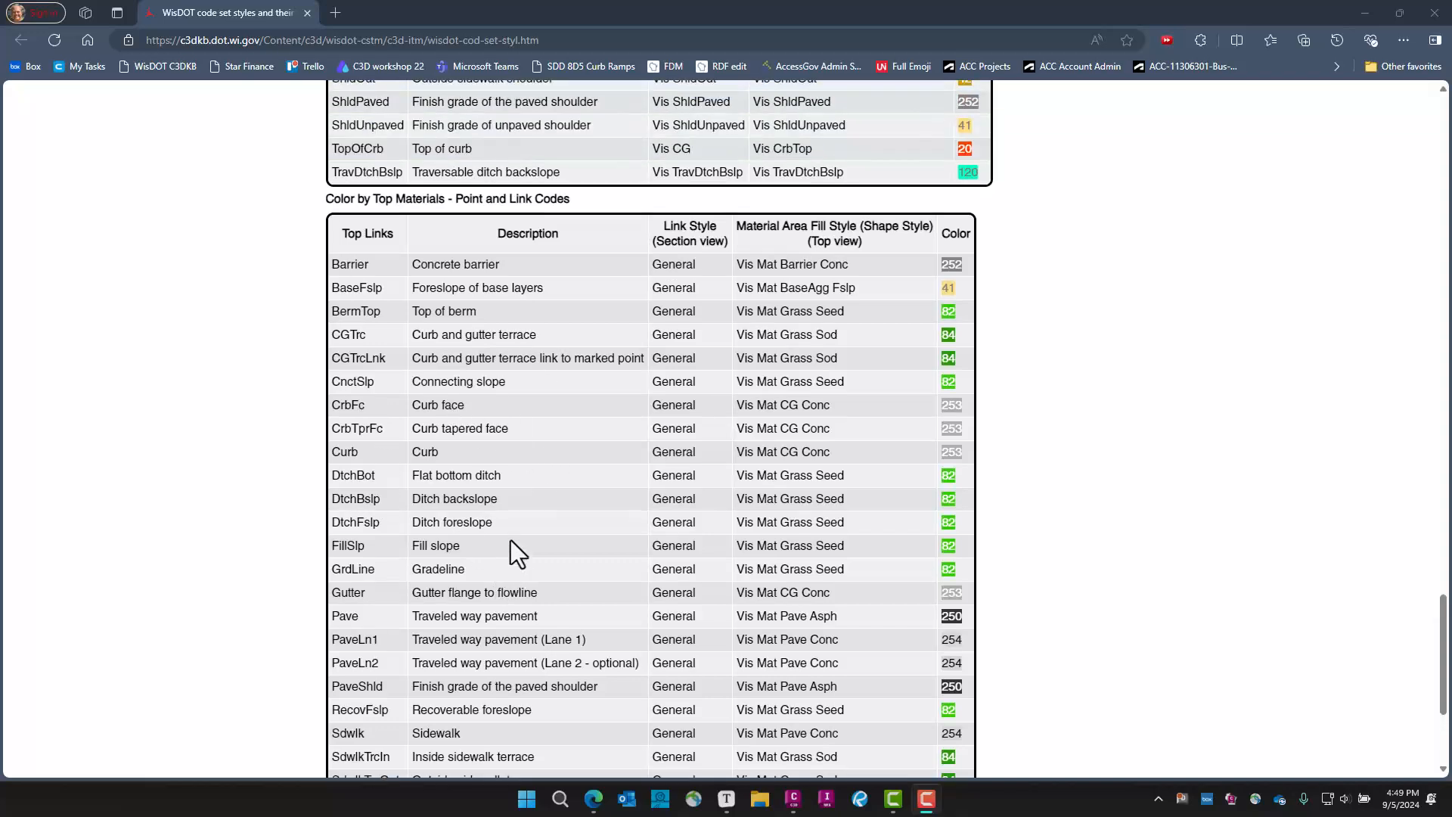
scroll(511, 540, "down", 1)
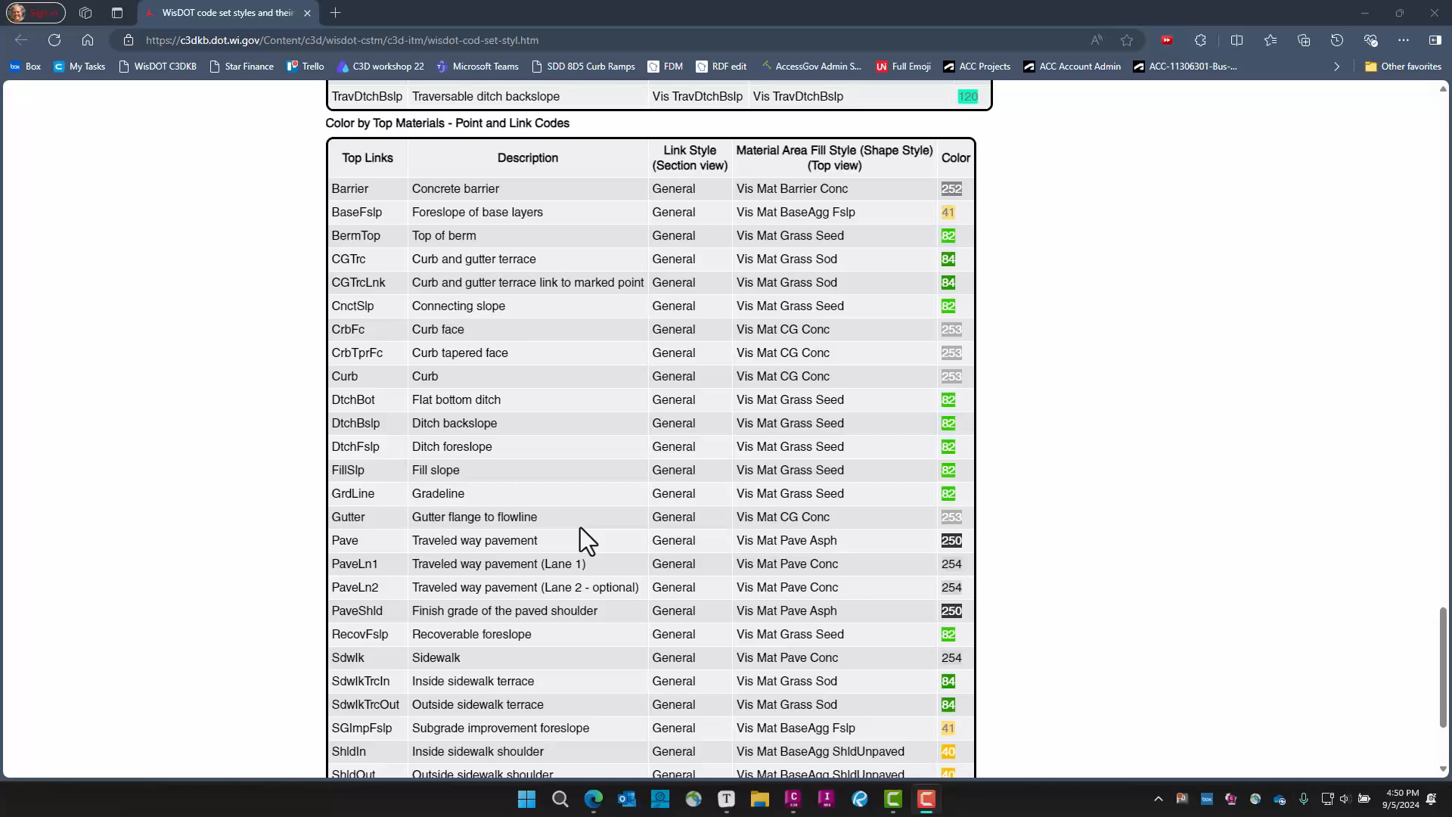
Review the Color by Top Materials legend, covering the material area fill styles and colors of its top links
scroll(579, 528, "up", 1)
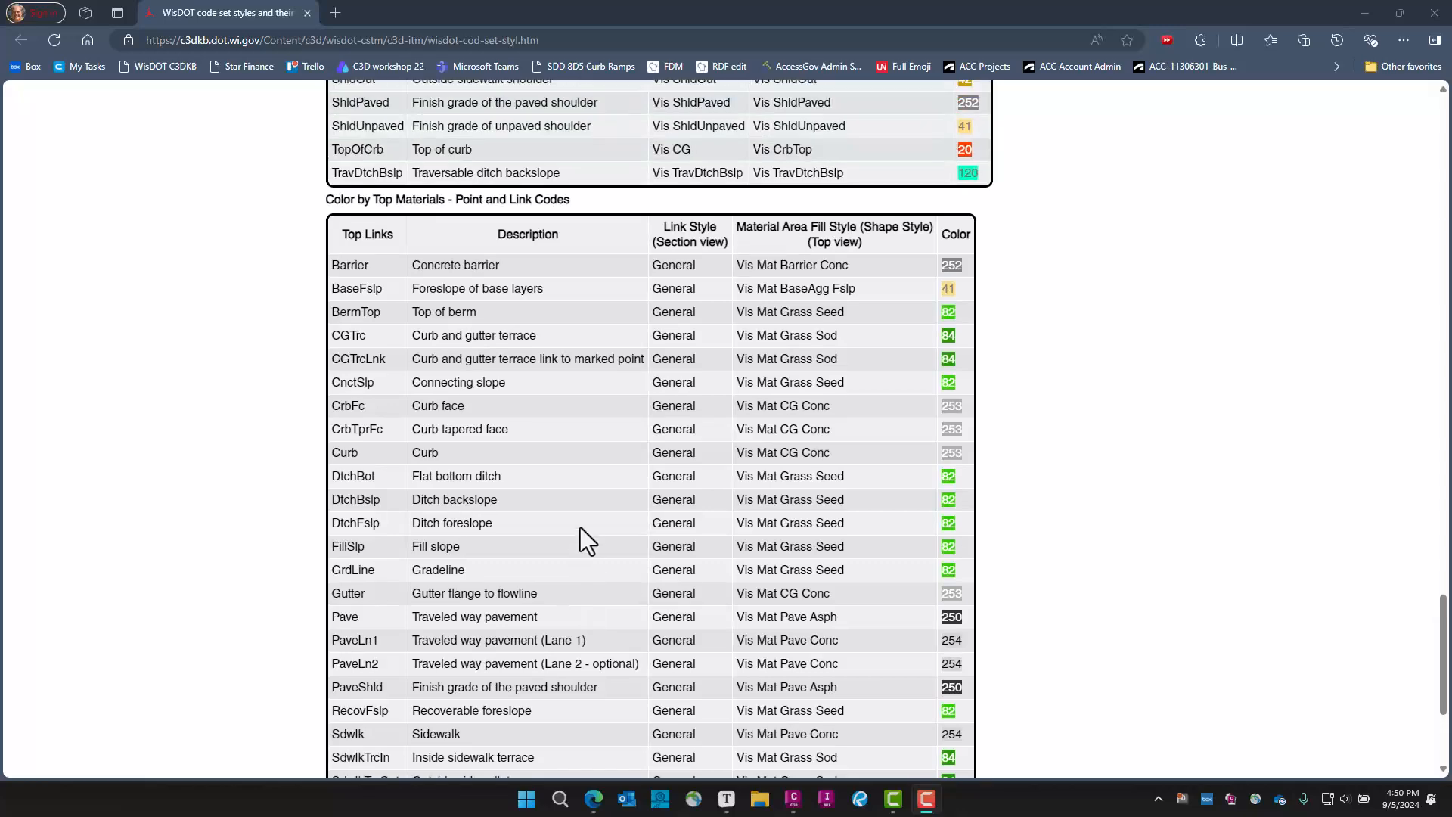
scroll(580, 528, "down", 4)
scroll(581, 528, "up", 5)
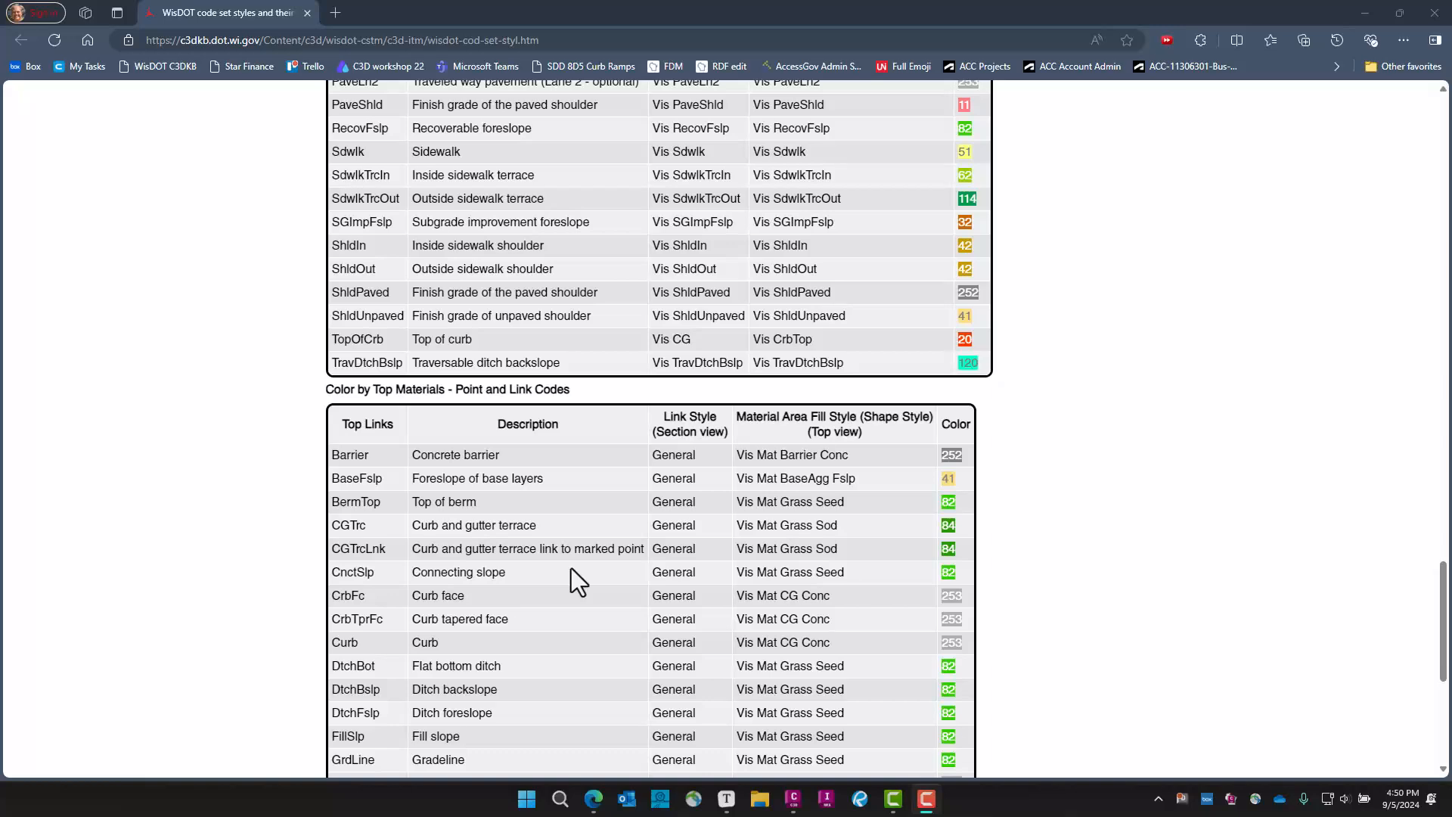
Switch to the Typora workshop notes and read the zero-width link options and the Recommended steps for a visualization file
key("alt+Tab")
key("alt+Tab")
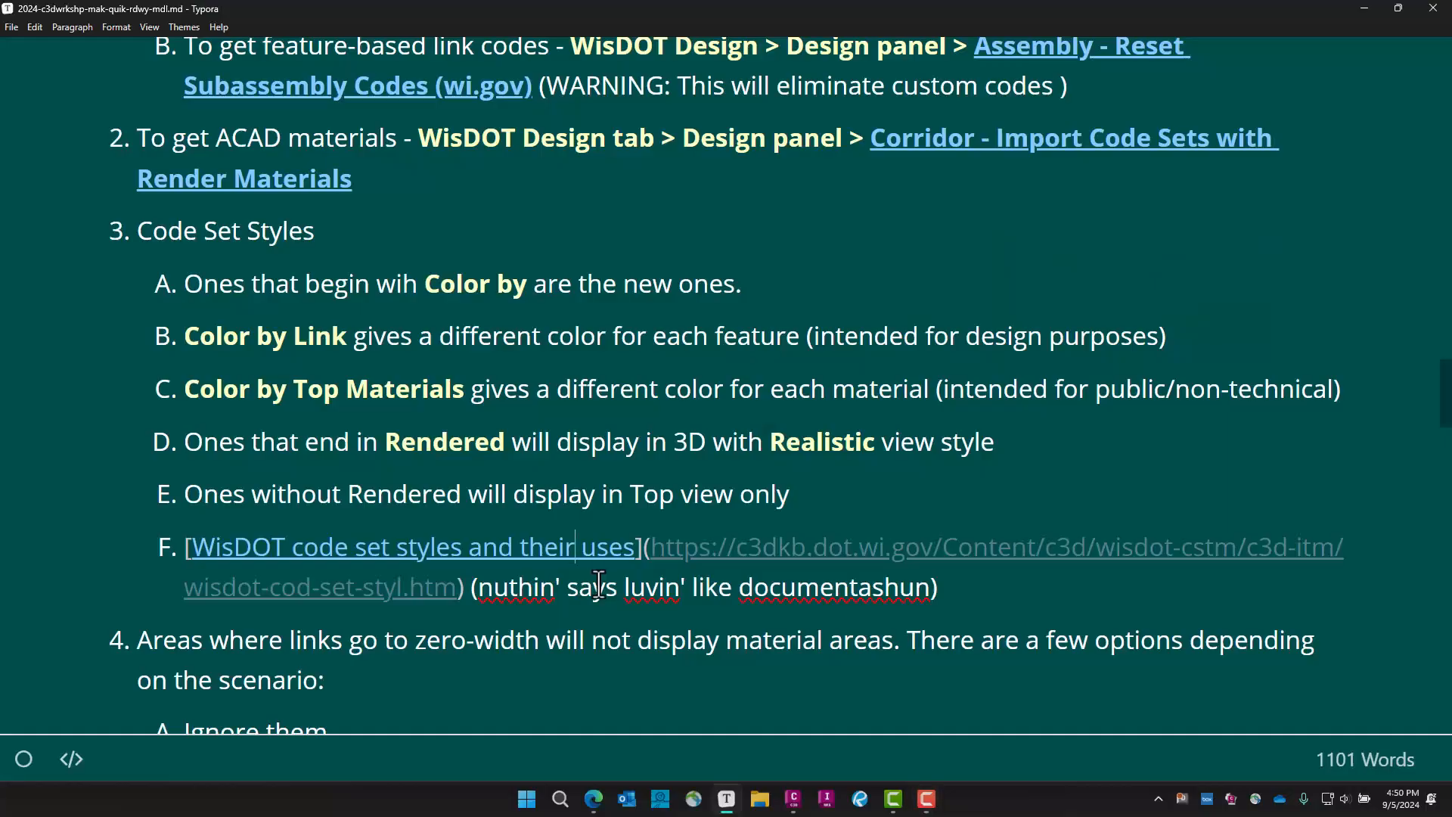
scroll(651, 582, "down", 4)
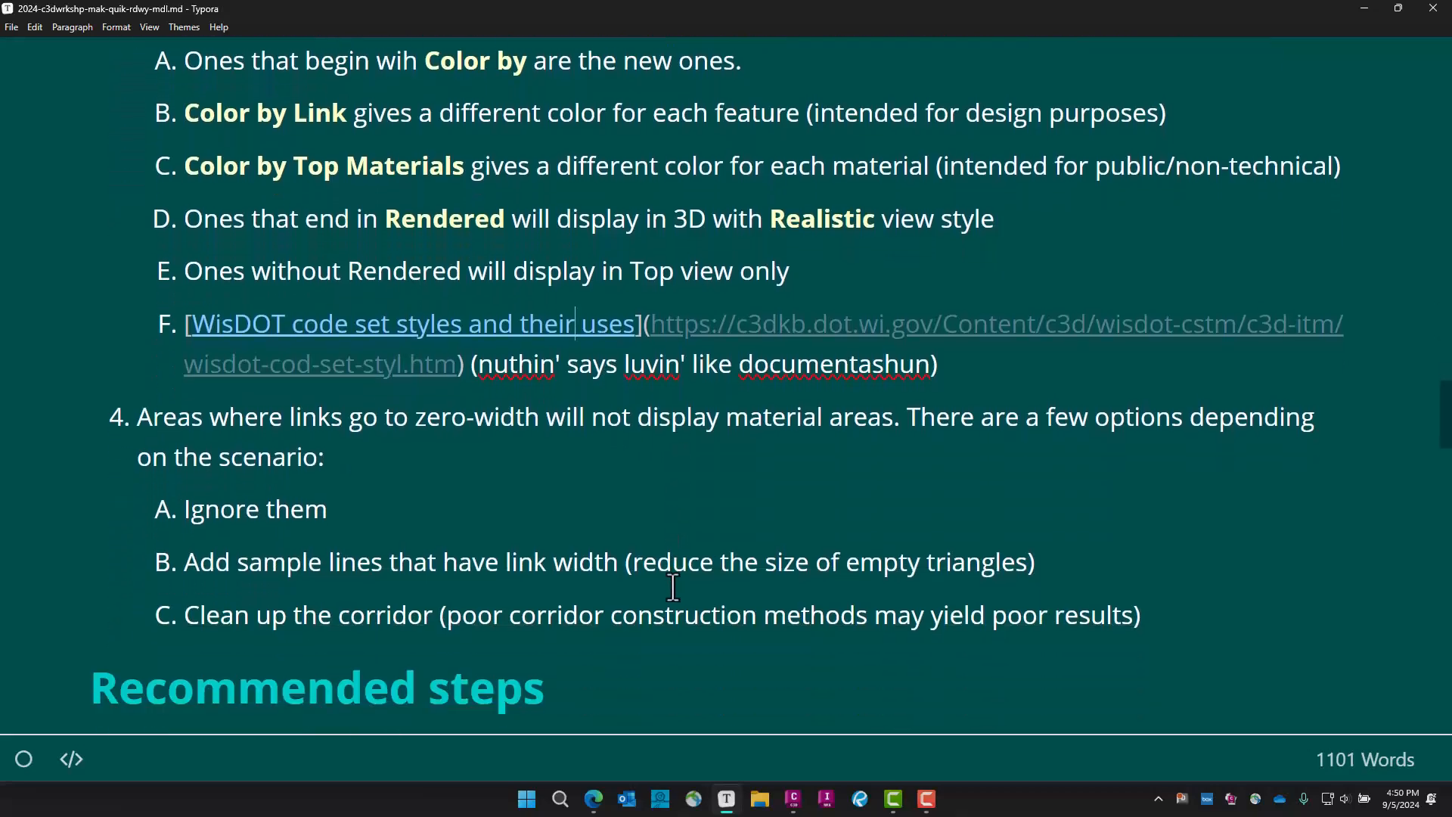
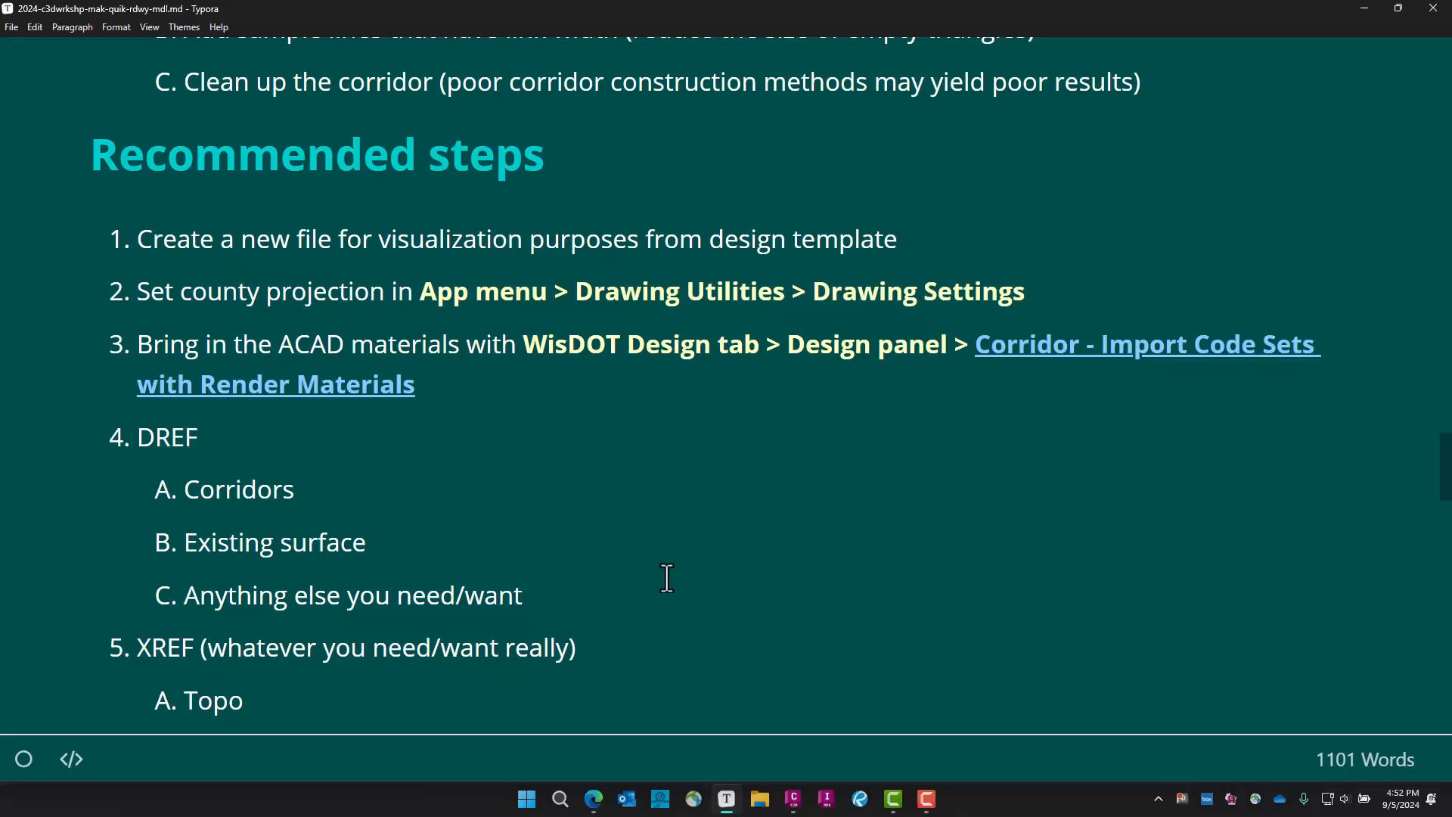
scroll(632, 501, "down", 2)
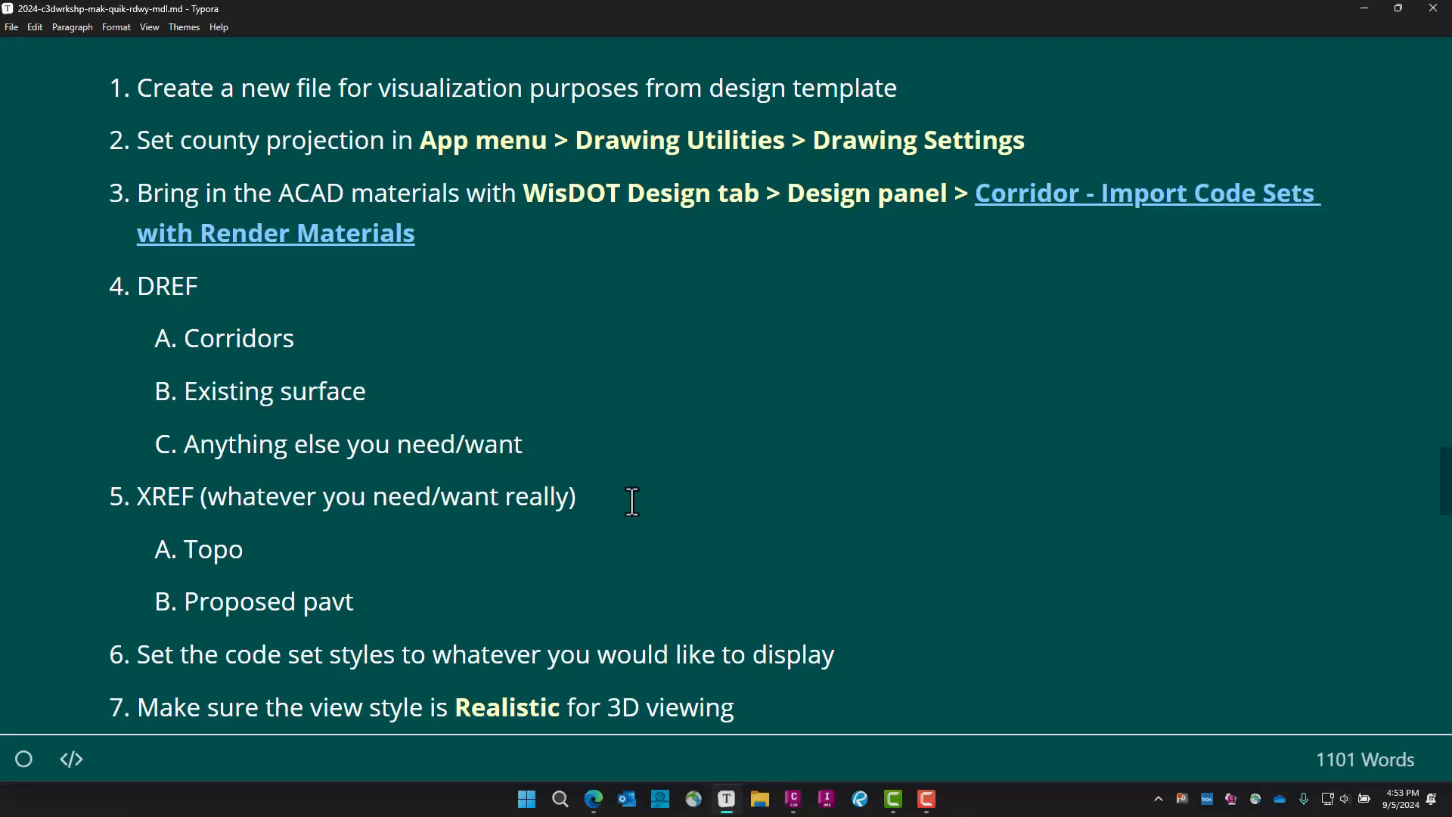
scroll(632, 502, "down", 3)
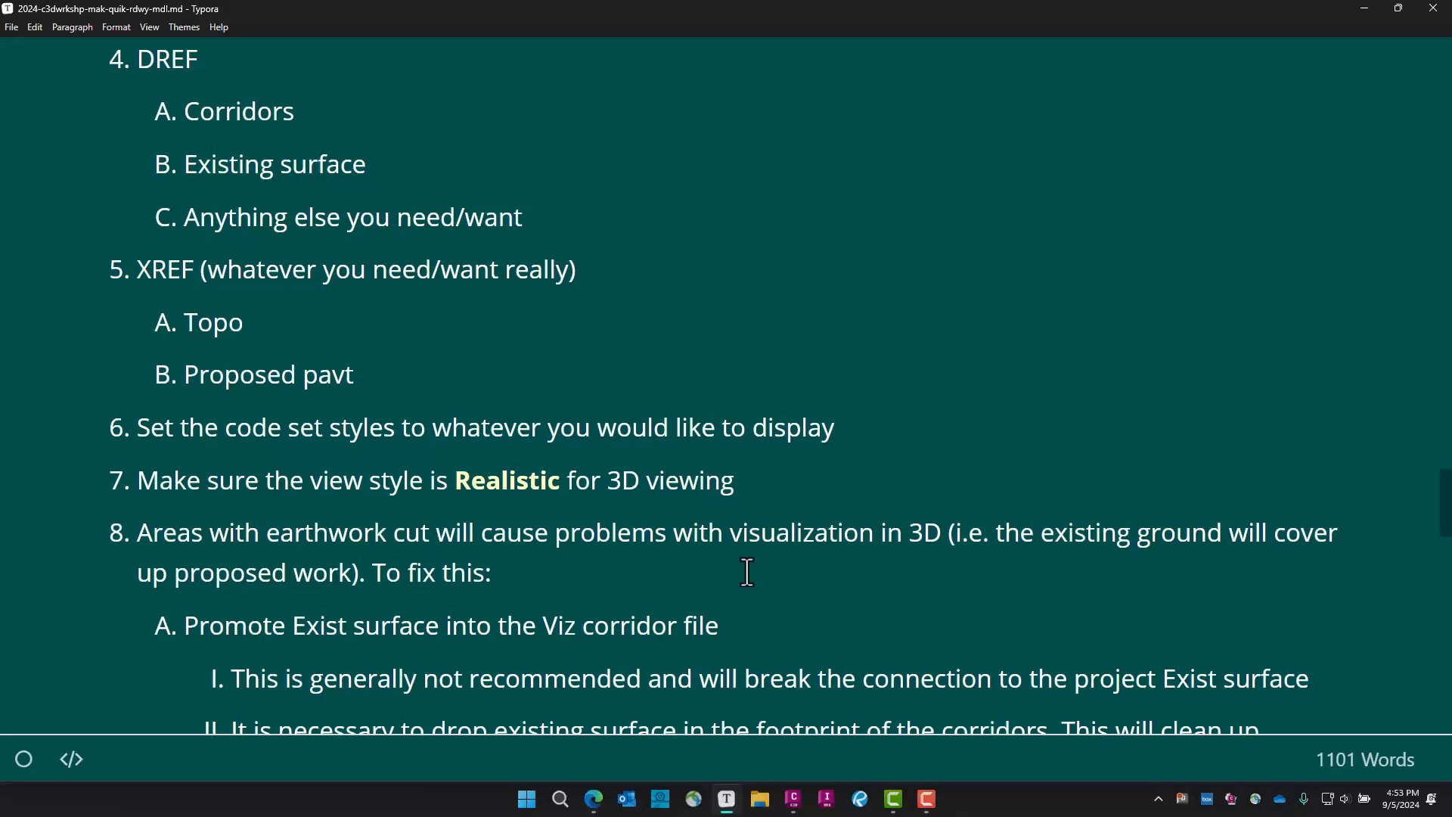
Switch to Civil 3D and close the Crdr-CtyT-EB-W-appr drawing
key("alt+Tab")
key("alt+Tab")
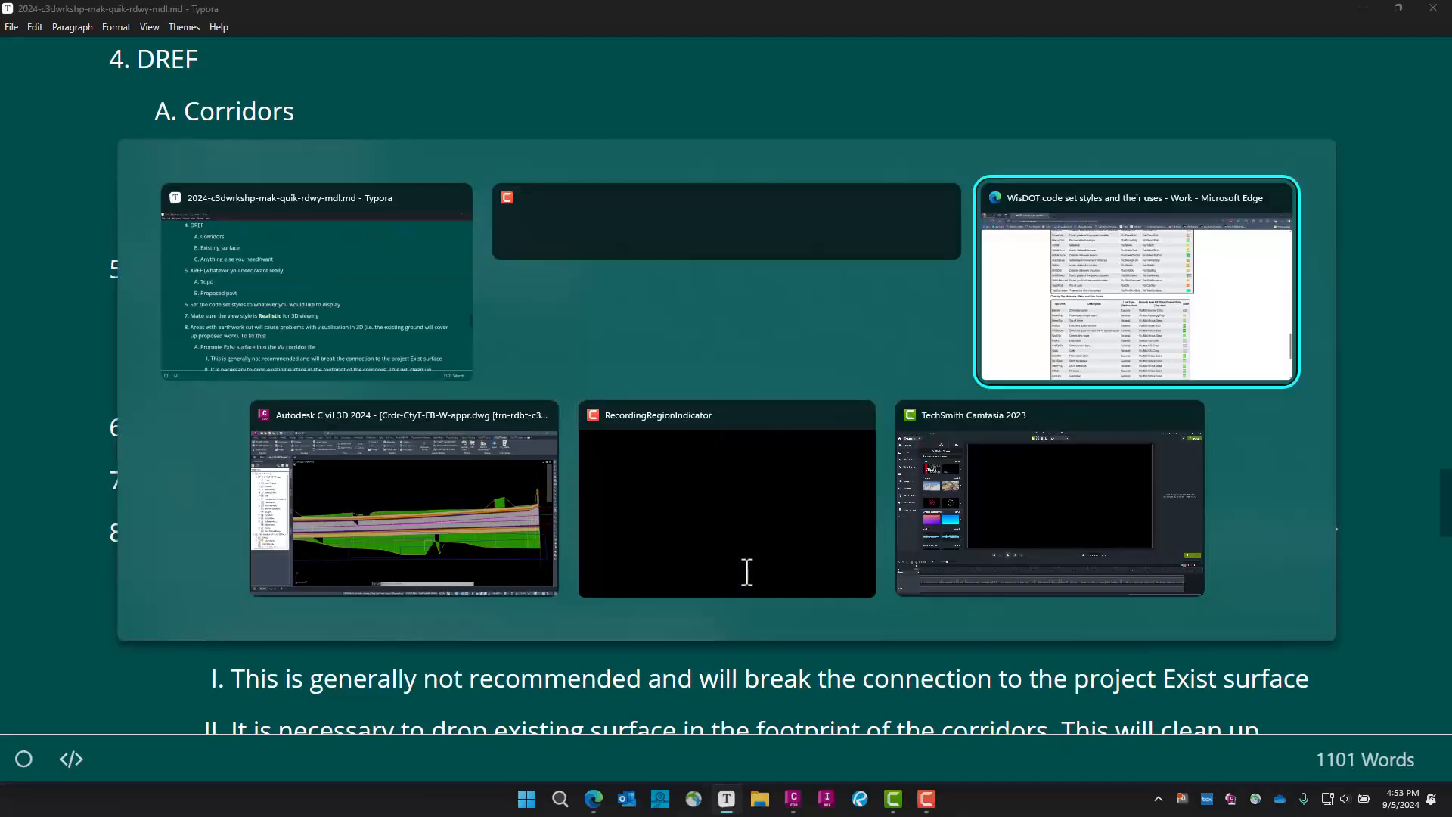
key("alt+Tab")
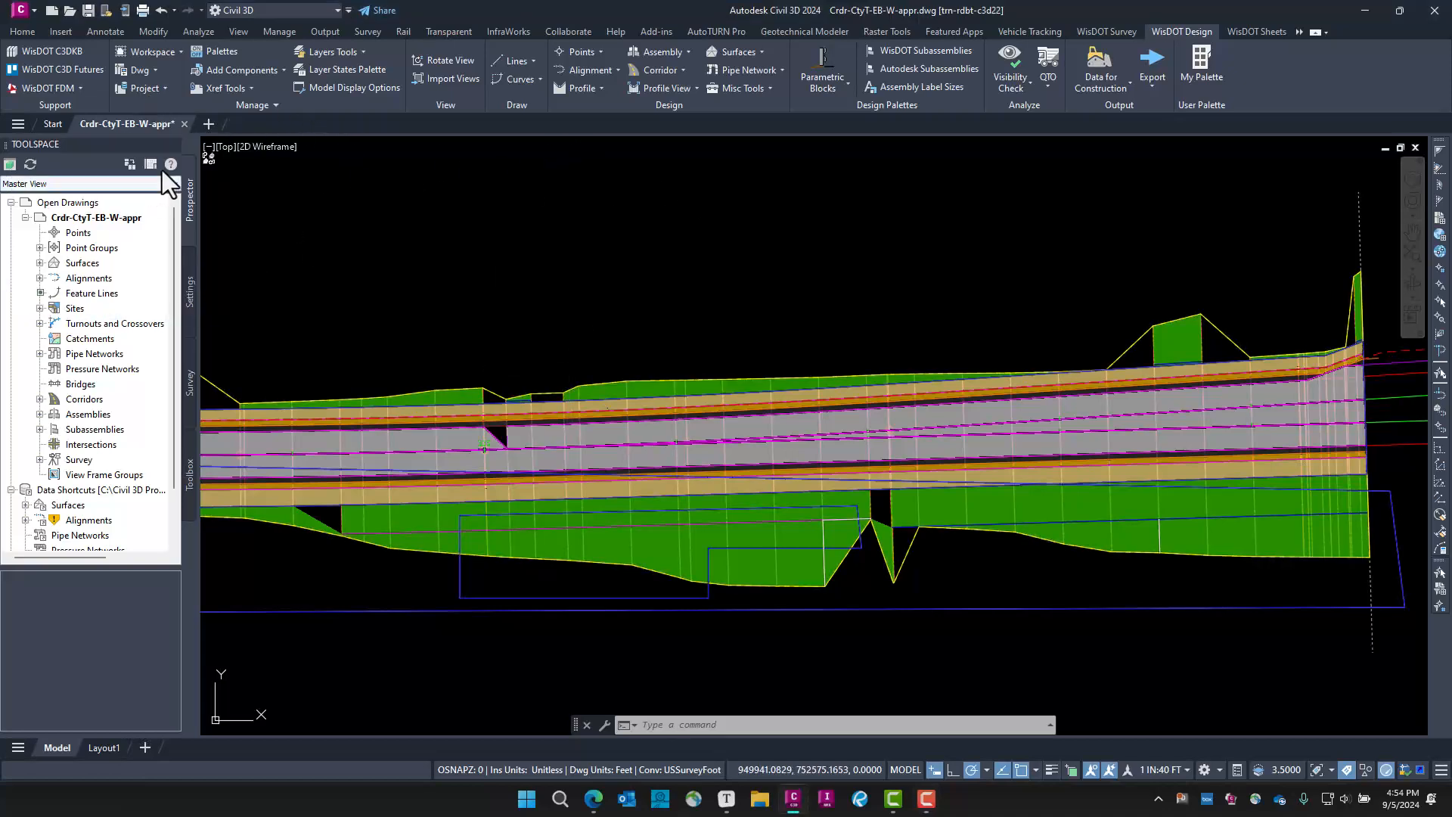
left_click(184, 124)
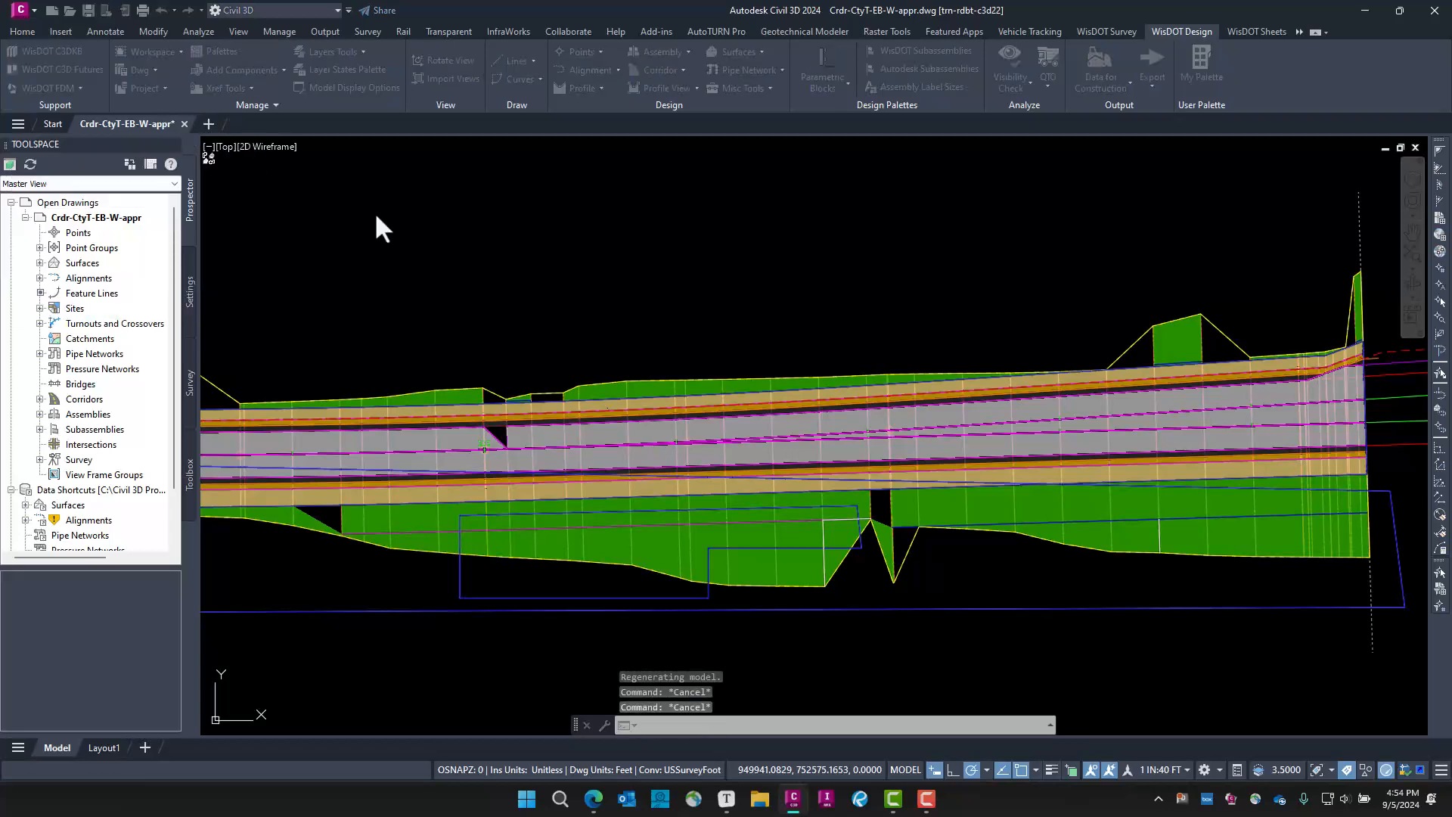
left_click(714, 429)
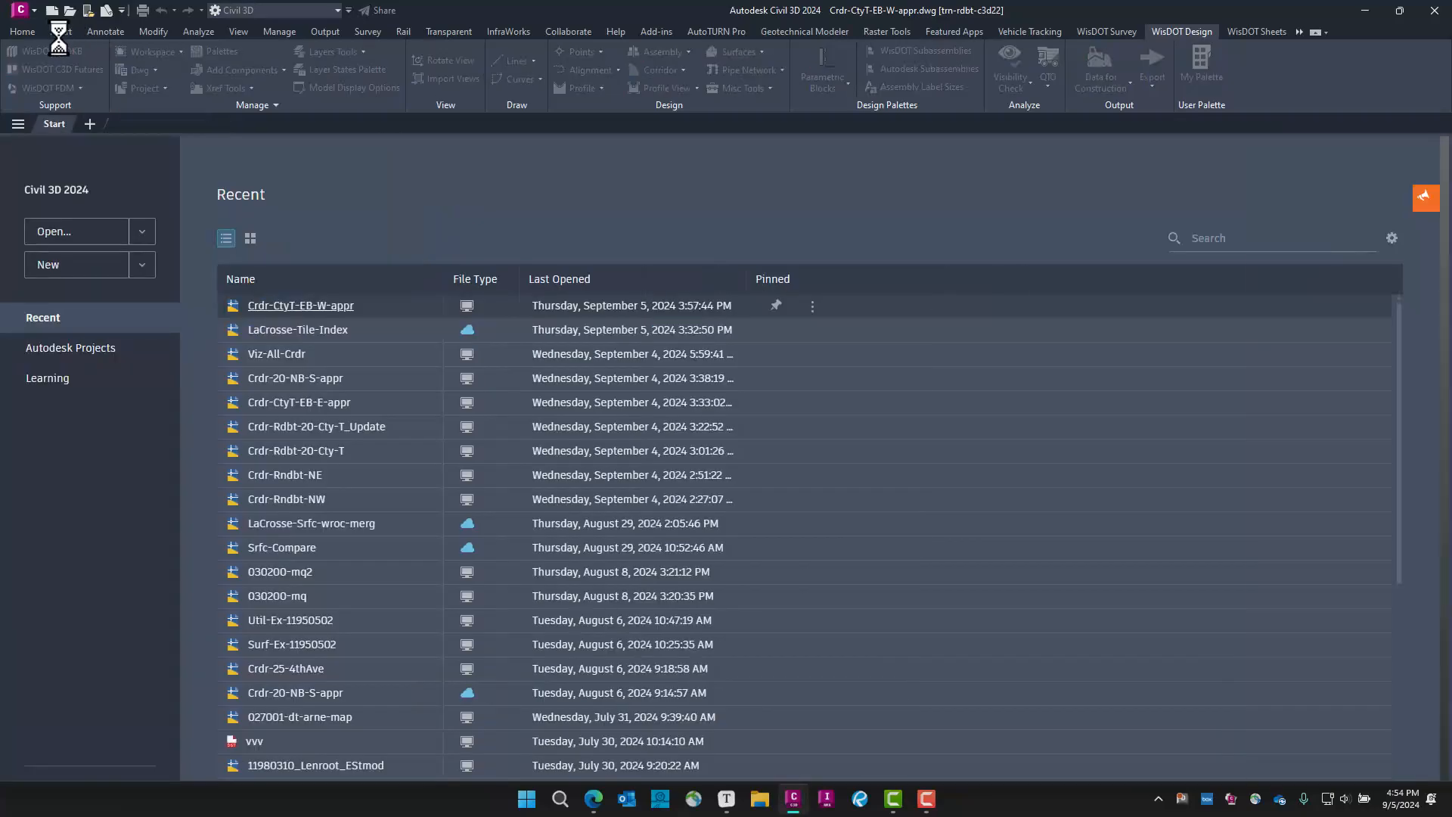
Open the recent Viz-All-Crdr drawing and bring the roundabout and its approach roads into view
left_click(271, 360)
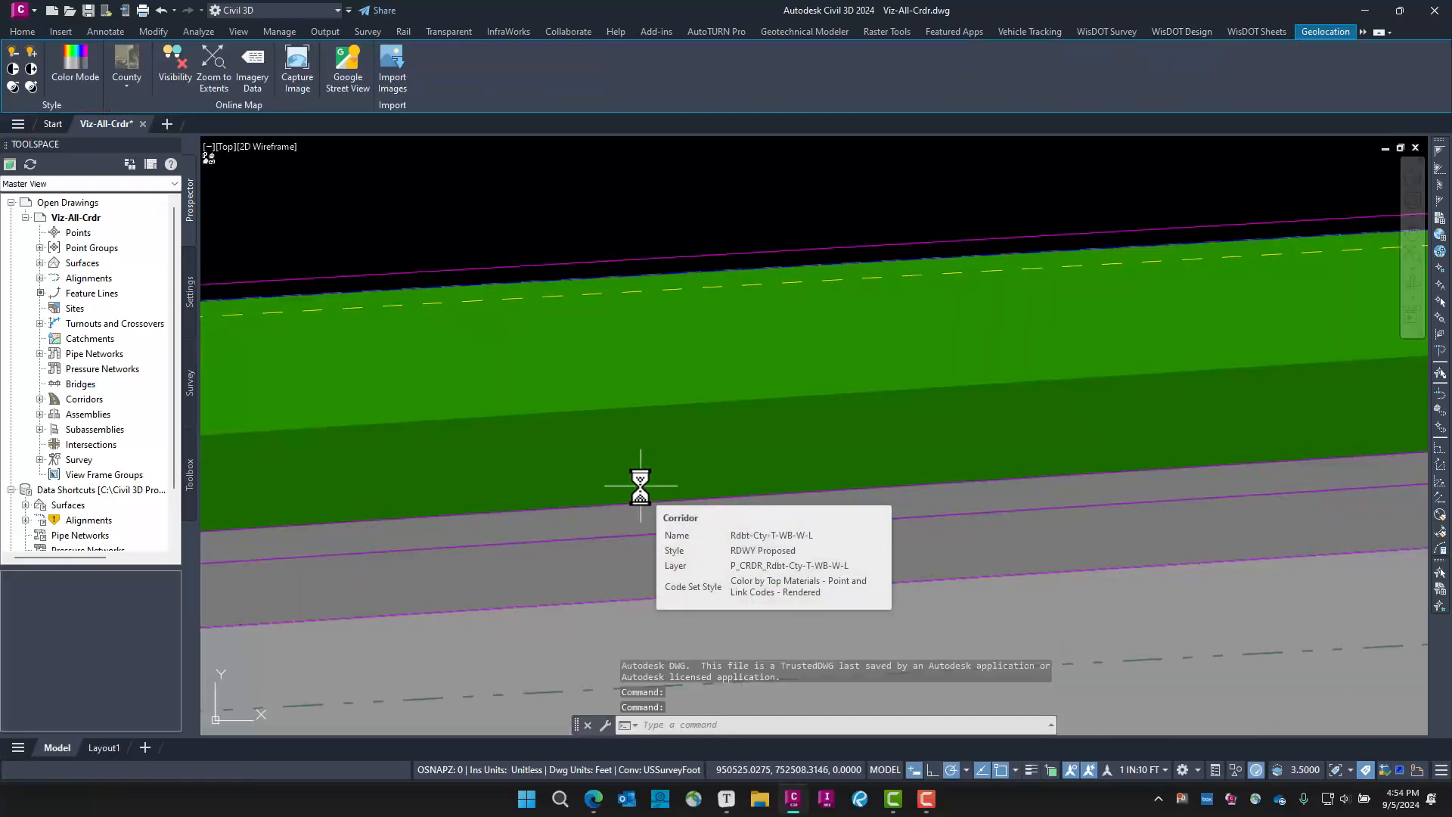
scroll(946, 480, "down", 6)
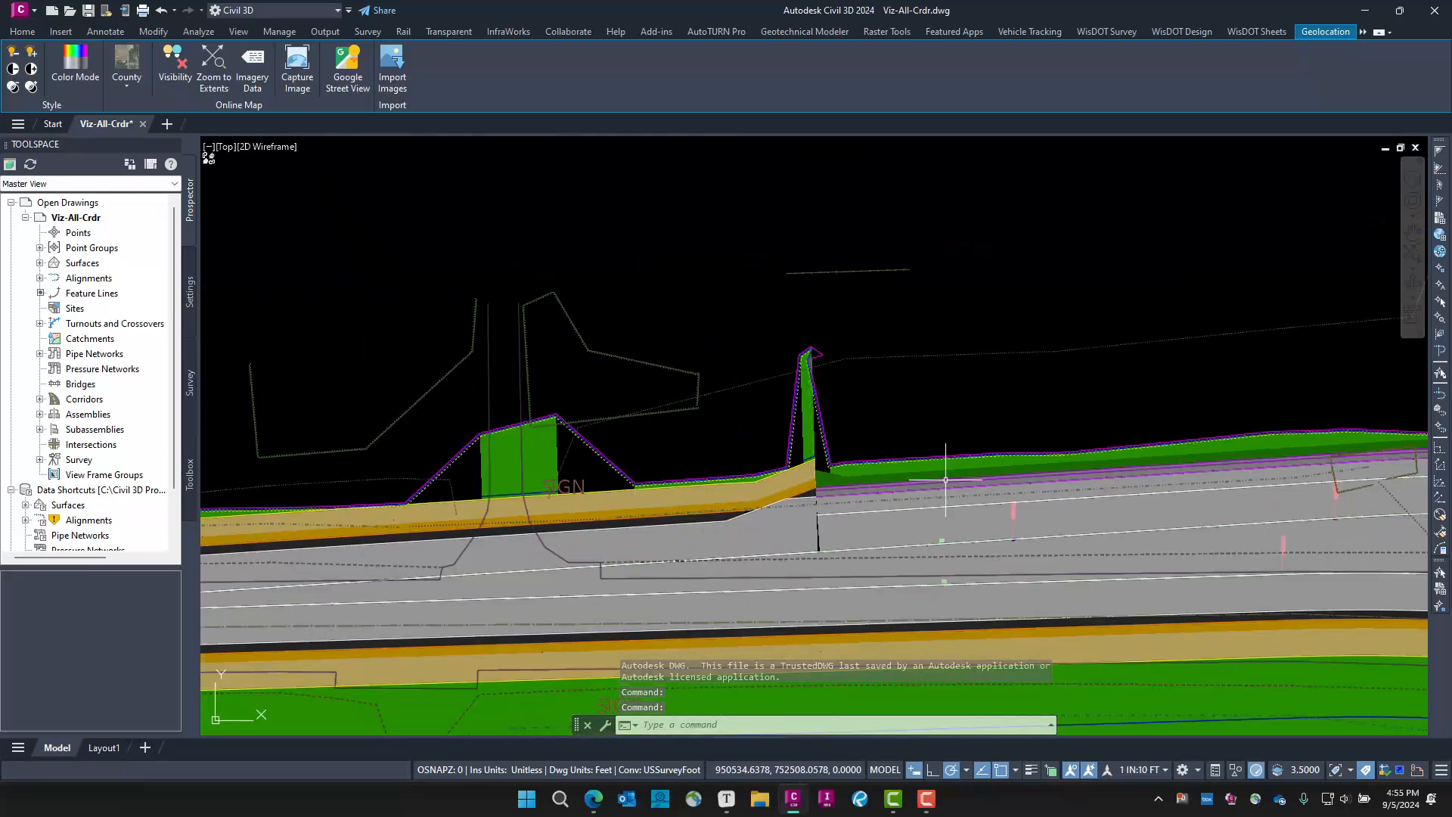
scroll(946, 479, "down", 4)
middle_click_drag(1099, 547, 568, 459)
scroll(568, 459, "down", 1)
scroll(590, 468, "up", 2)
scroll(739, 516, "down", 3)
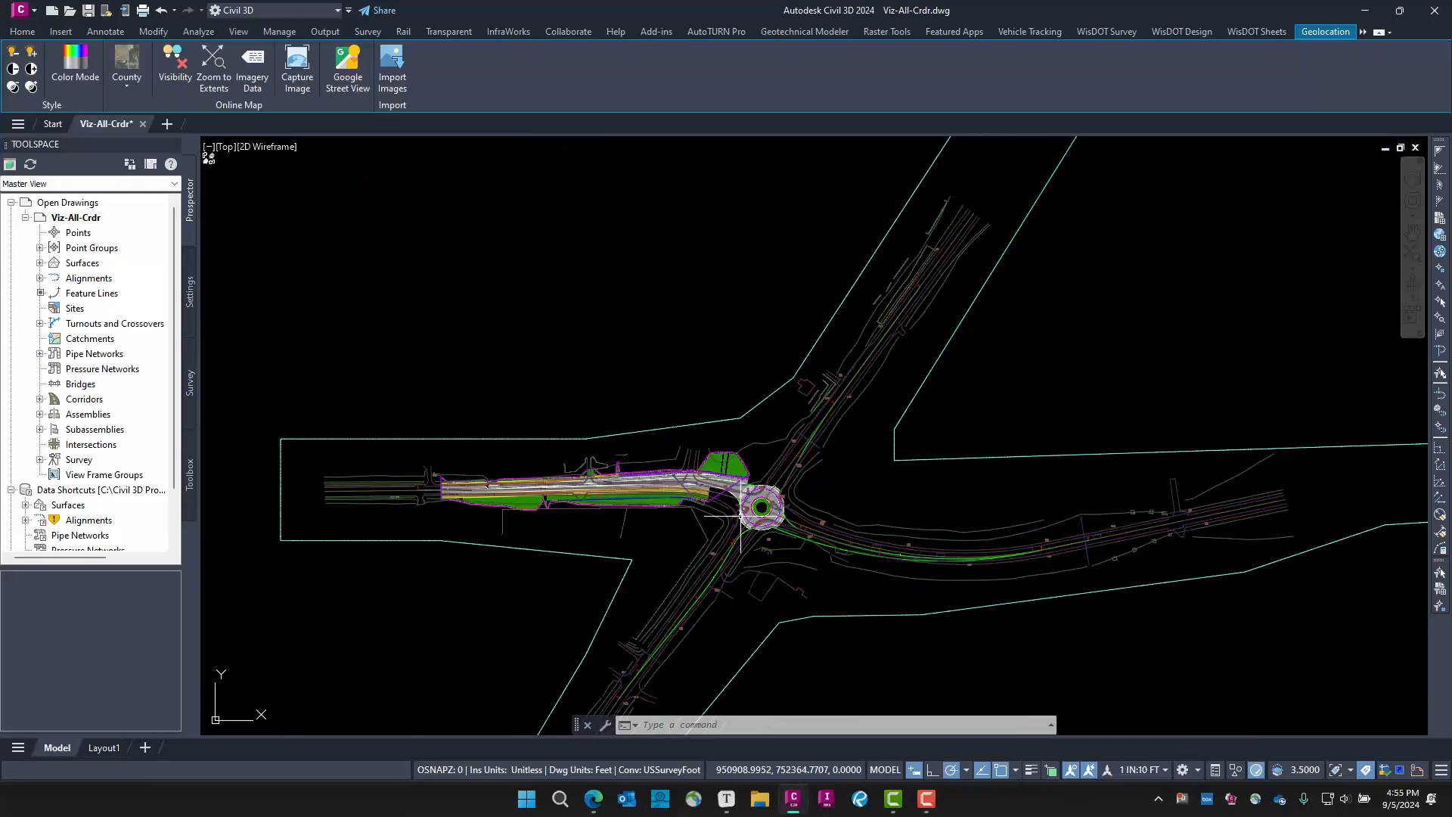
scroll(740, 516, "up", 2)
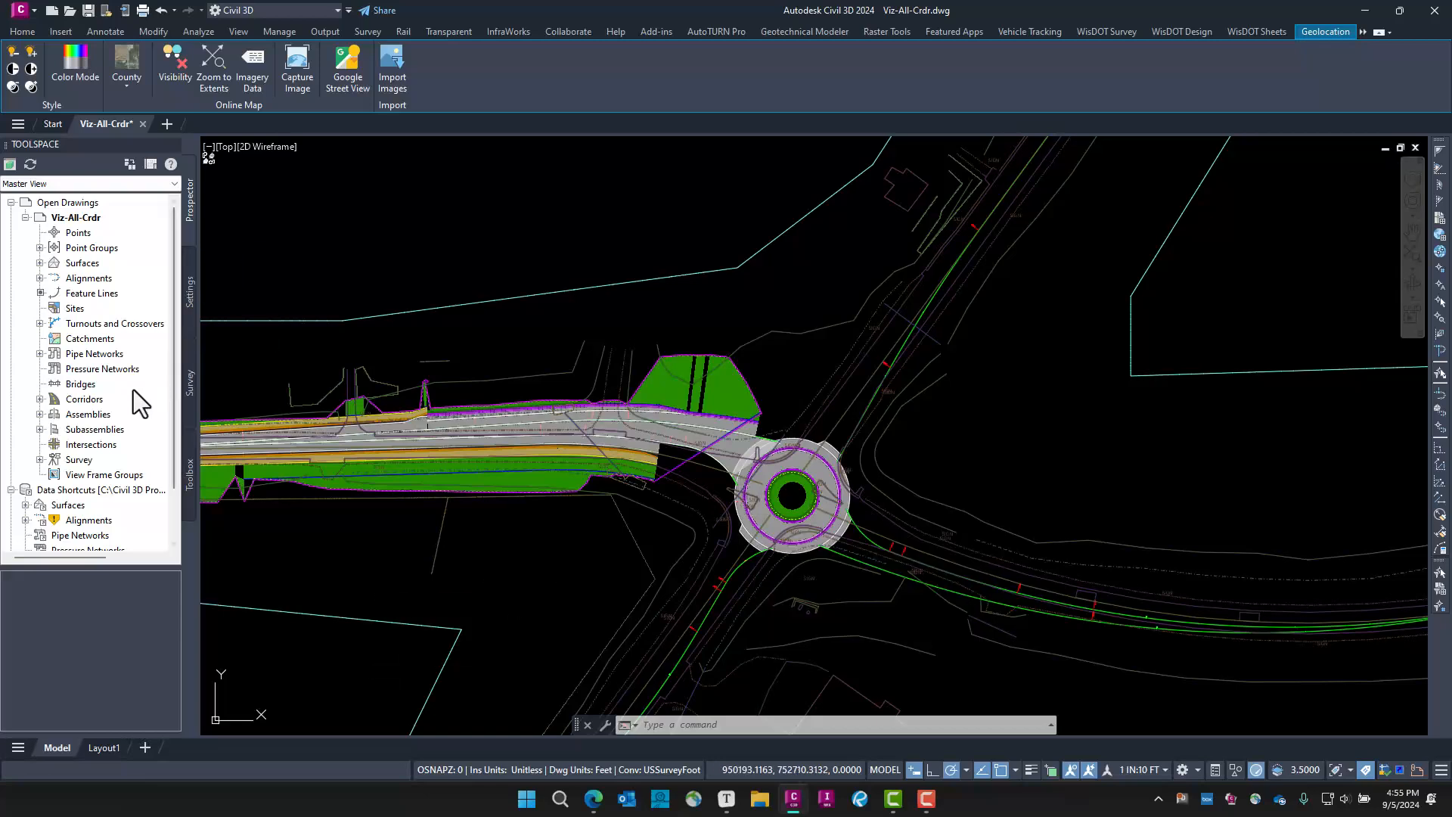
Create a corridor reference to 20-NB-N-Appr from the Appr folder of the corridor data shortcuts
scroll(130, 394, "down", 2)
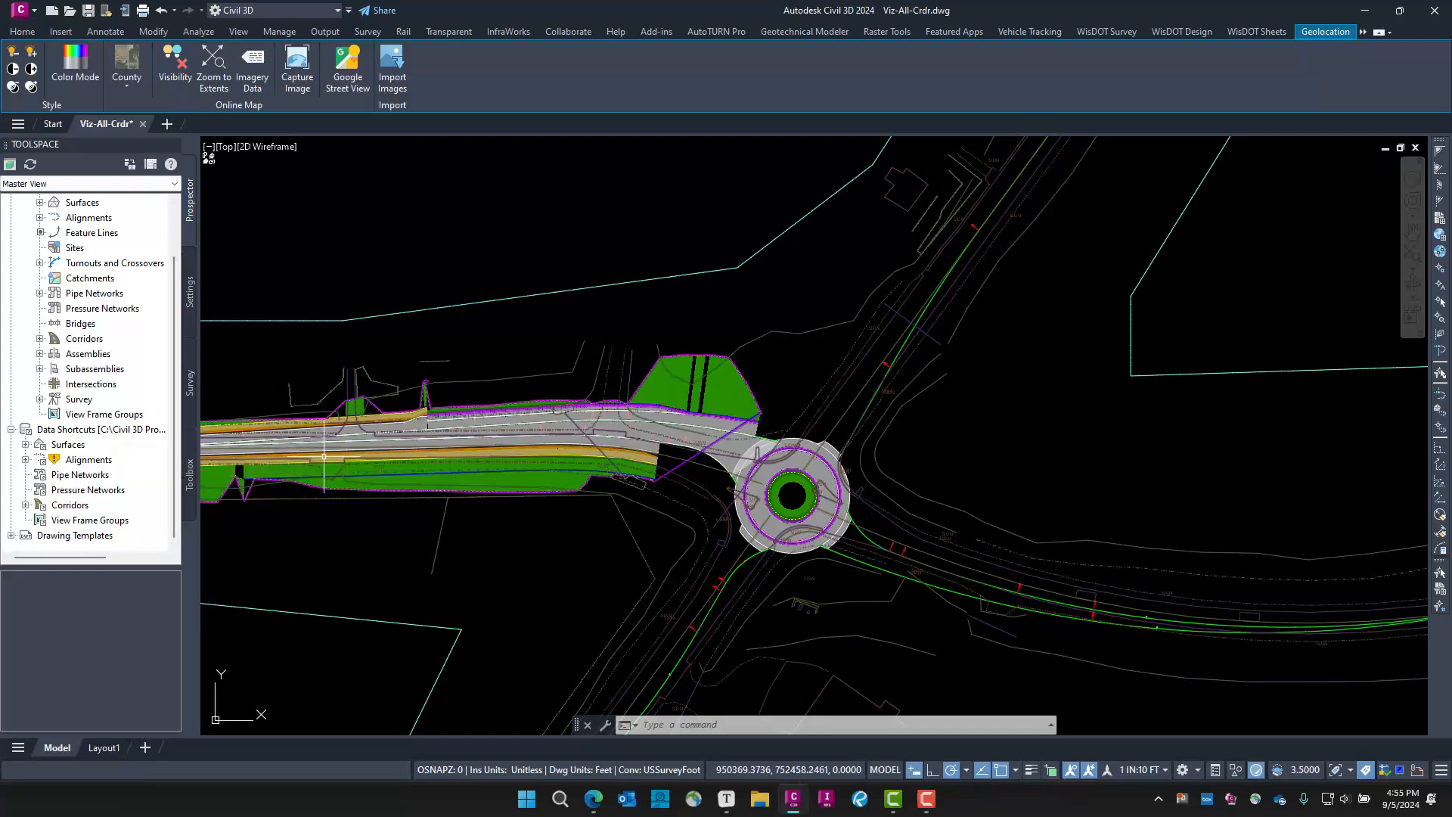
left_click(26, 505)
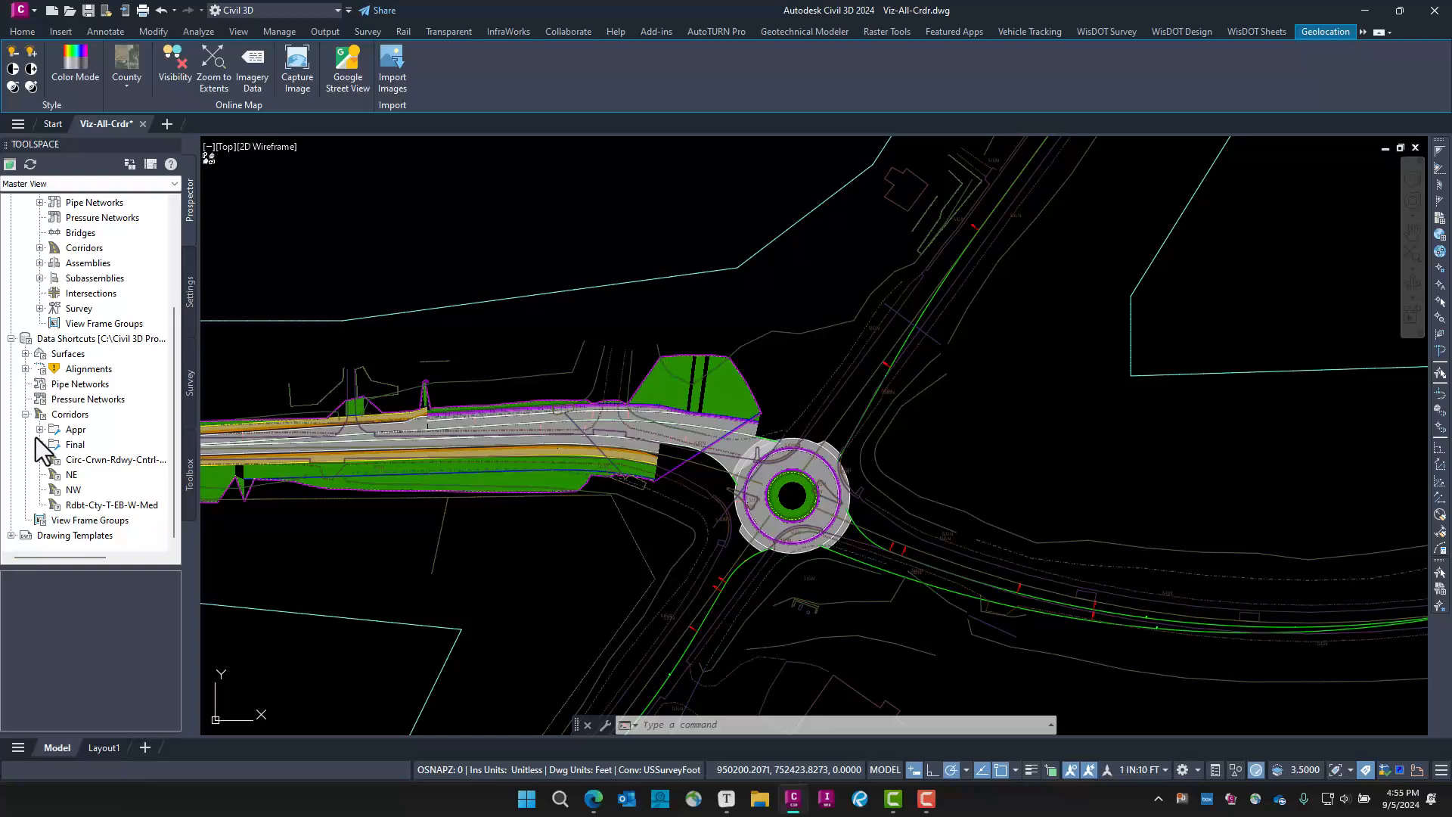
left_click(39, 430)
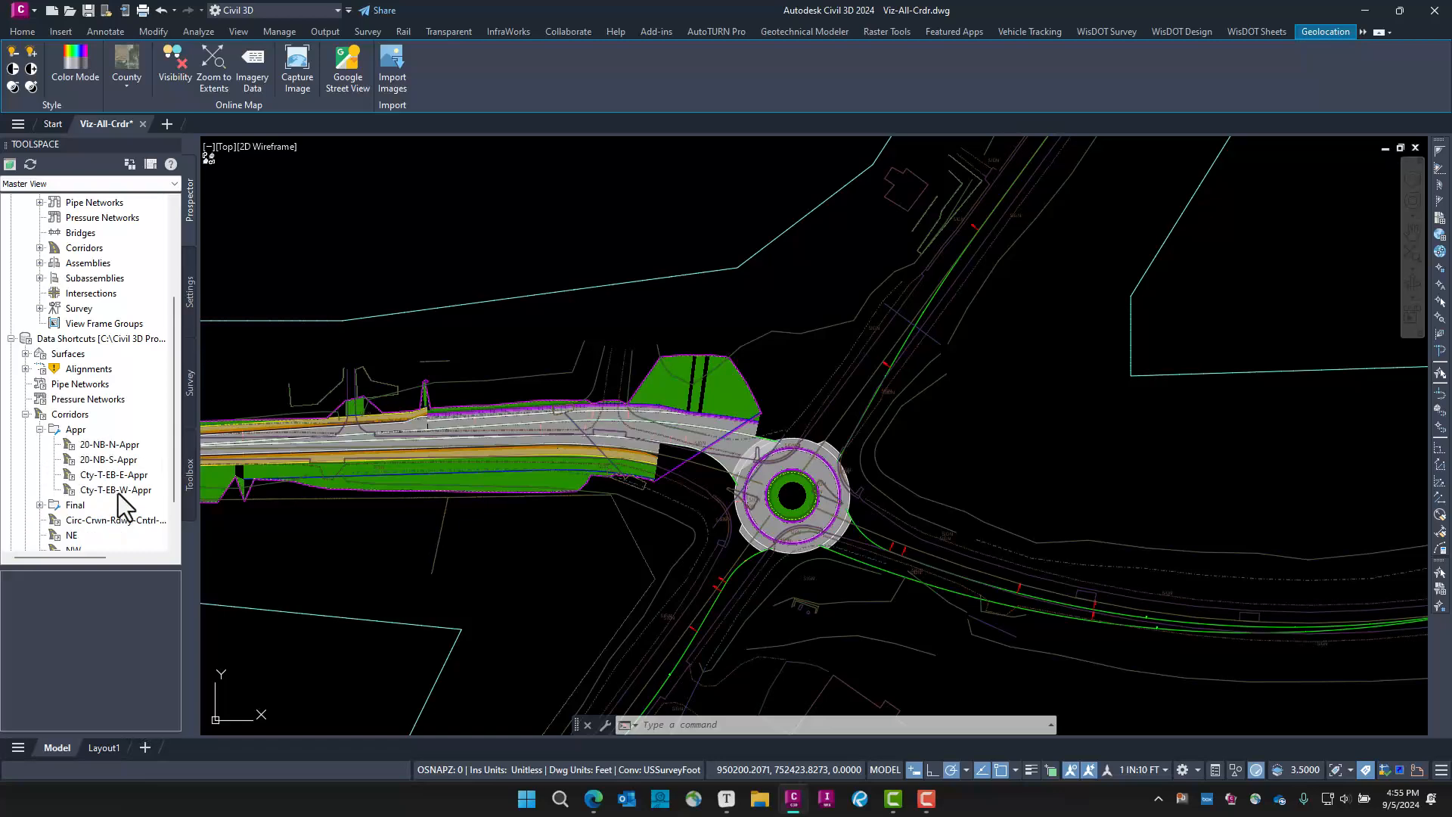
right_click(111, 447)
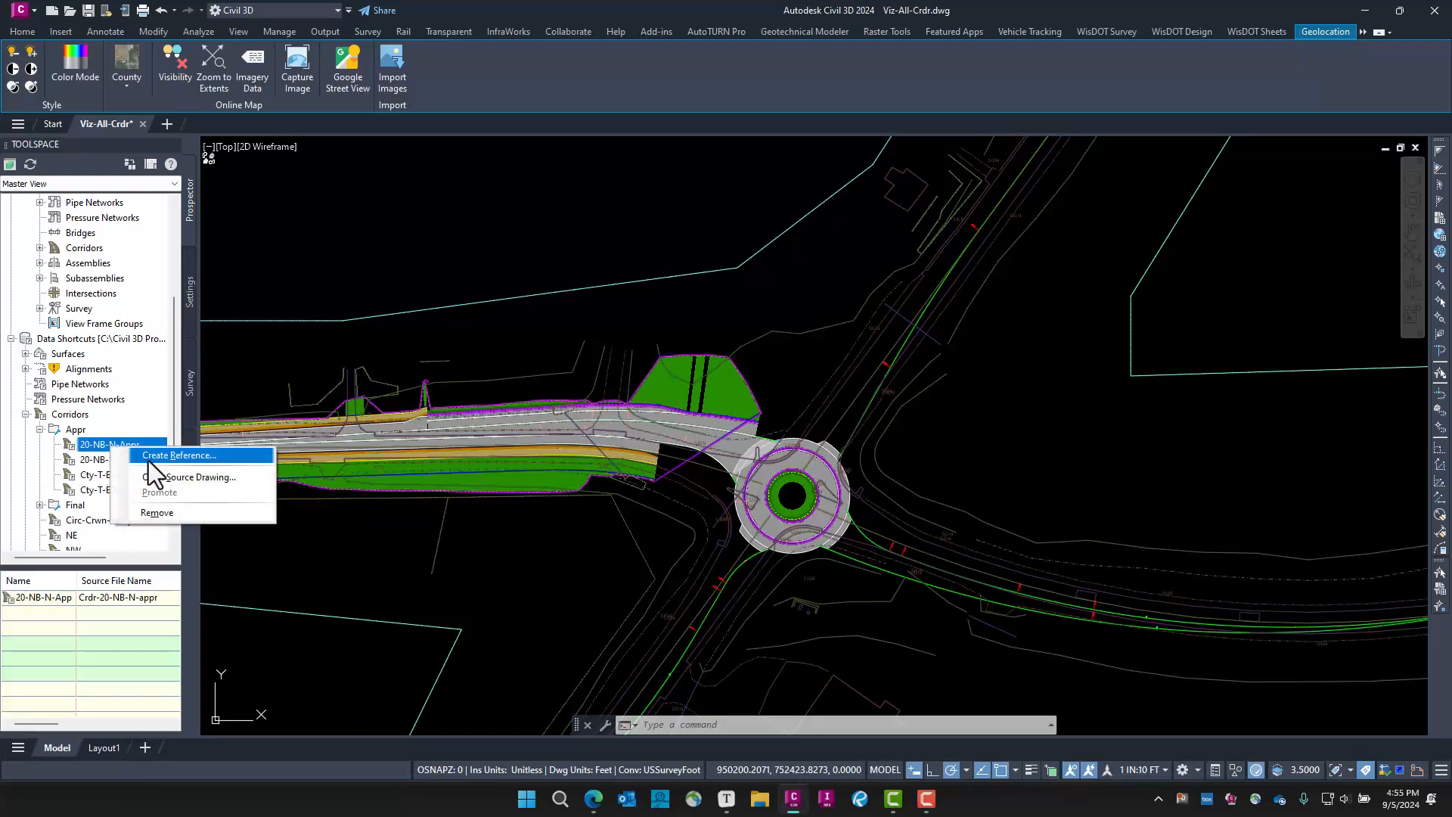
left_click(149, 458)
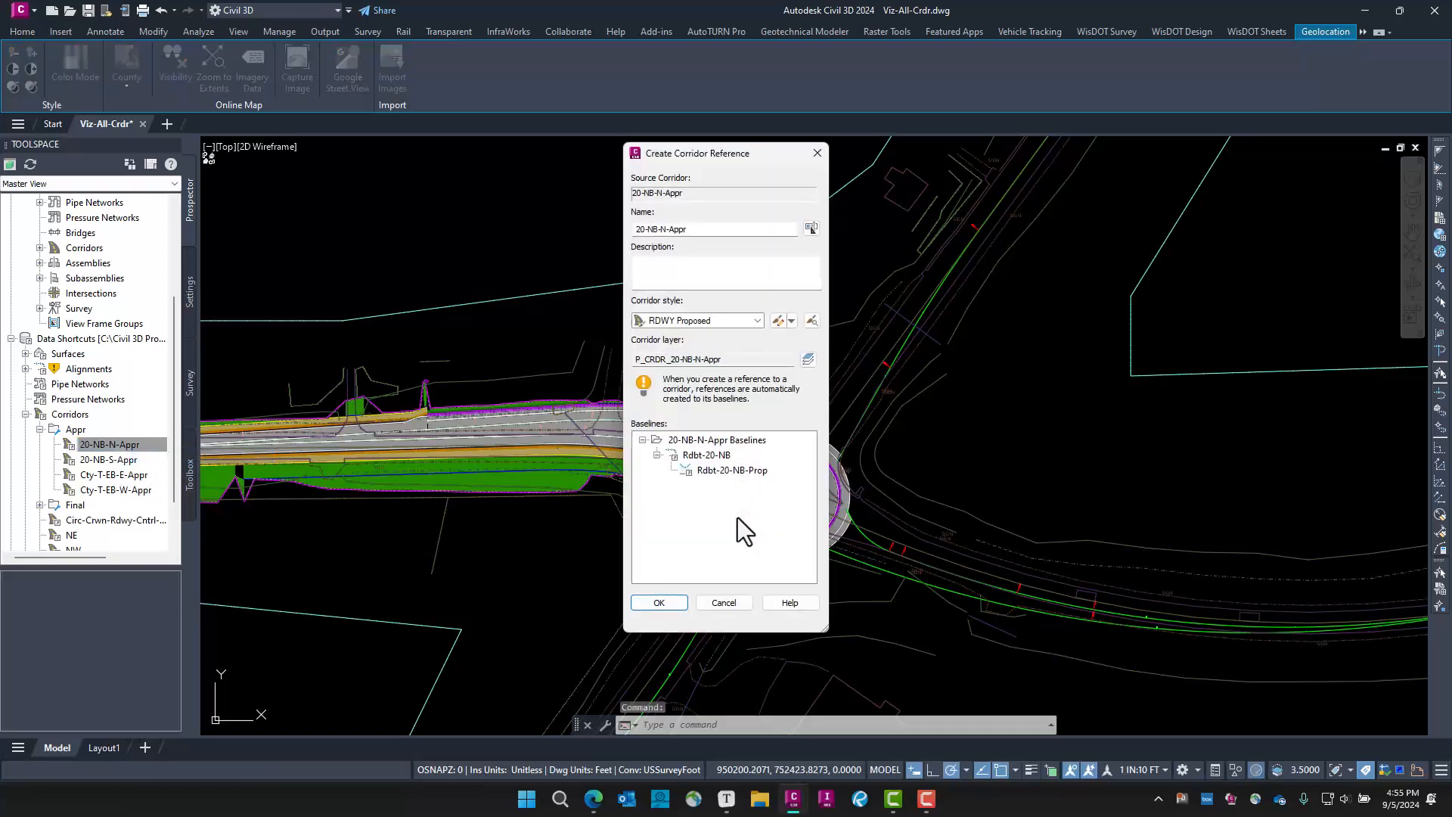
left_click_drag(671, 147, 523, 145)
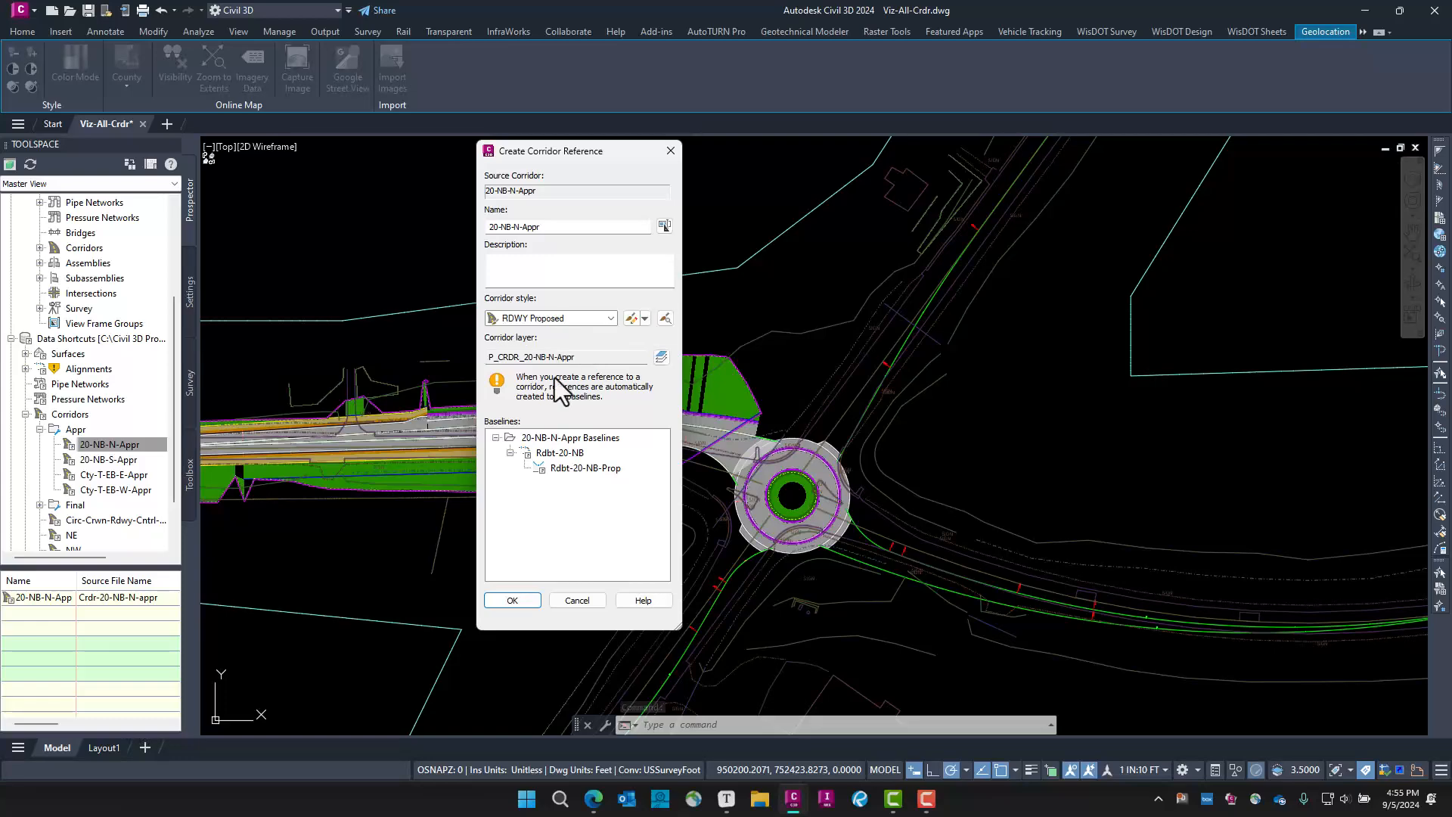
left_click(525, 600)
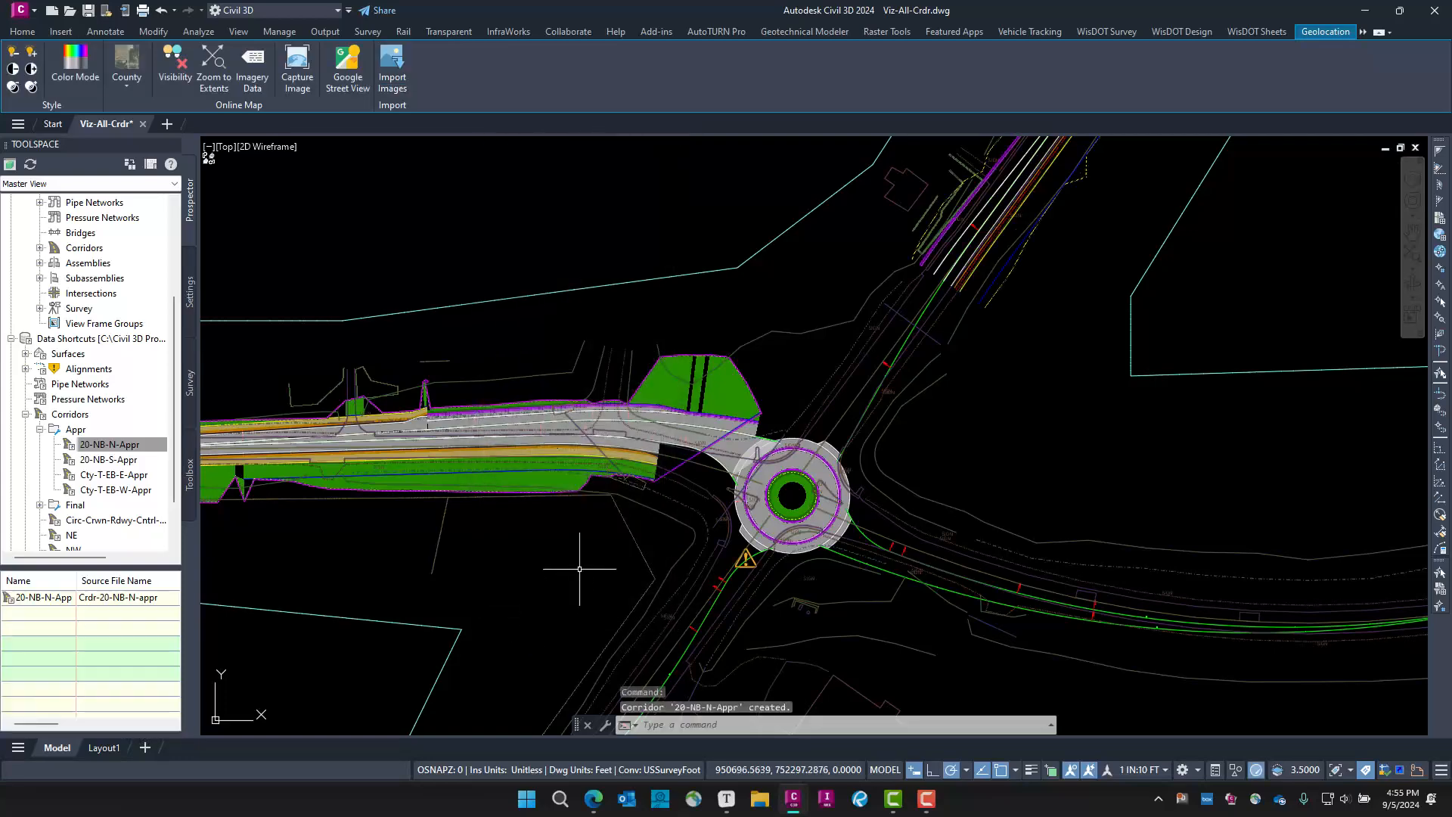
Create a corridor reference to the 20-NB-S-Appr data shortcut
scroll(832, 355, "down", 4)
scroll(933, 302, "up", 3)
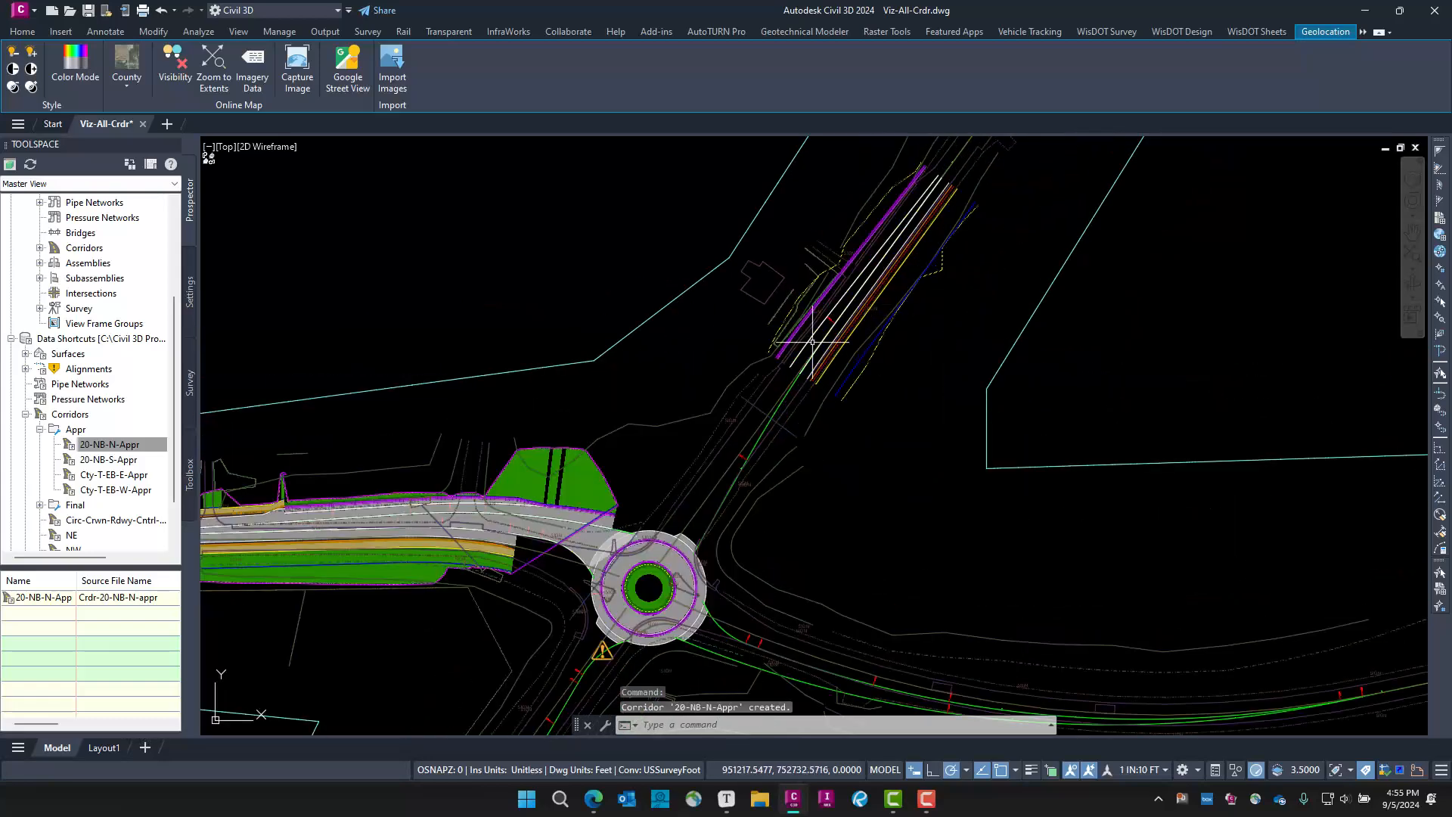
left_click(88, 445)
right_click(115, 463)
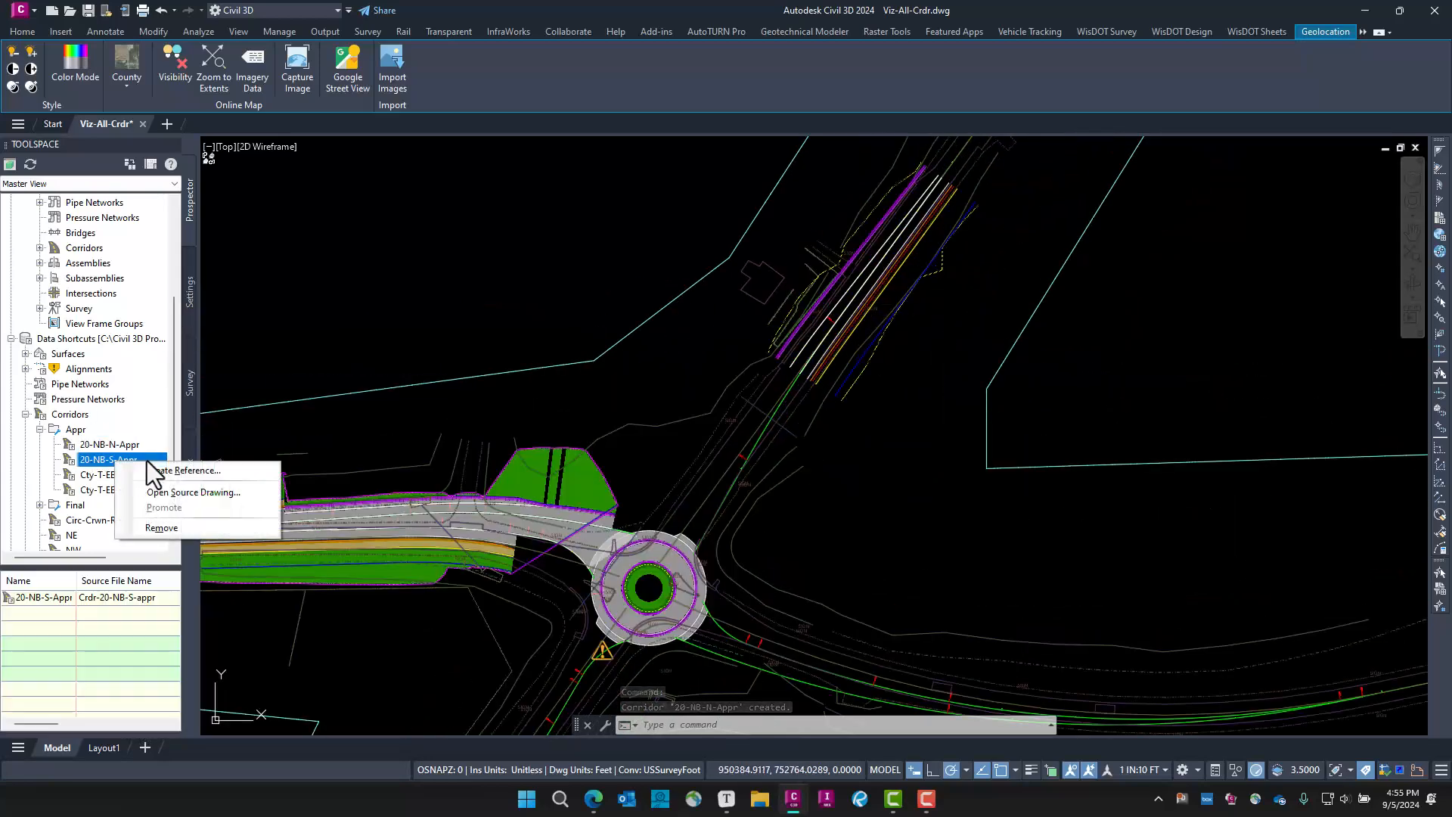
left_click(158, 469)
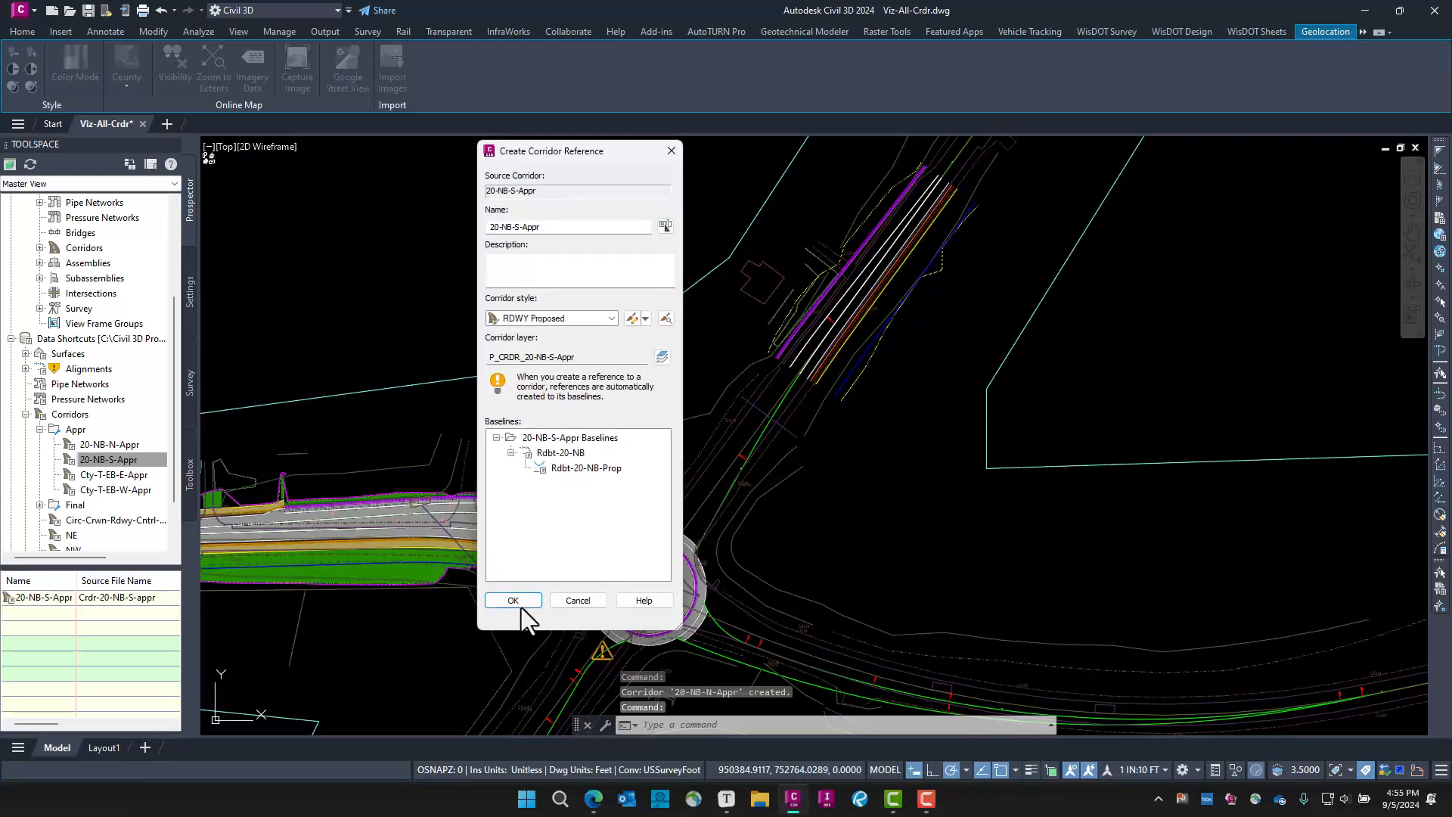
left_click(522, 596)
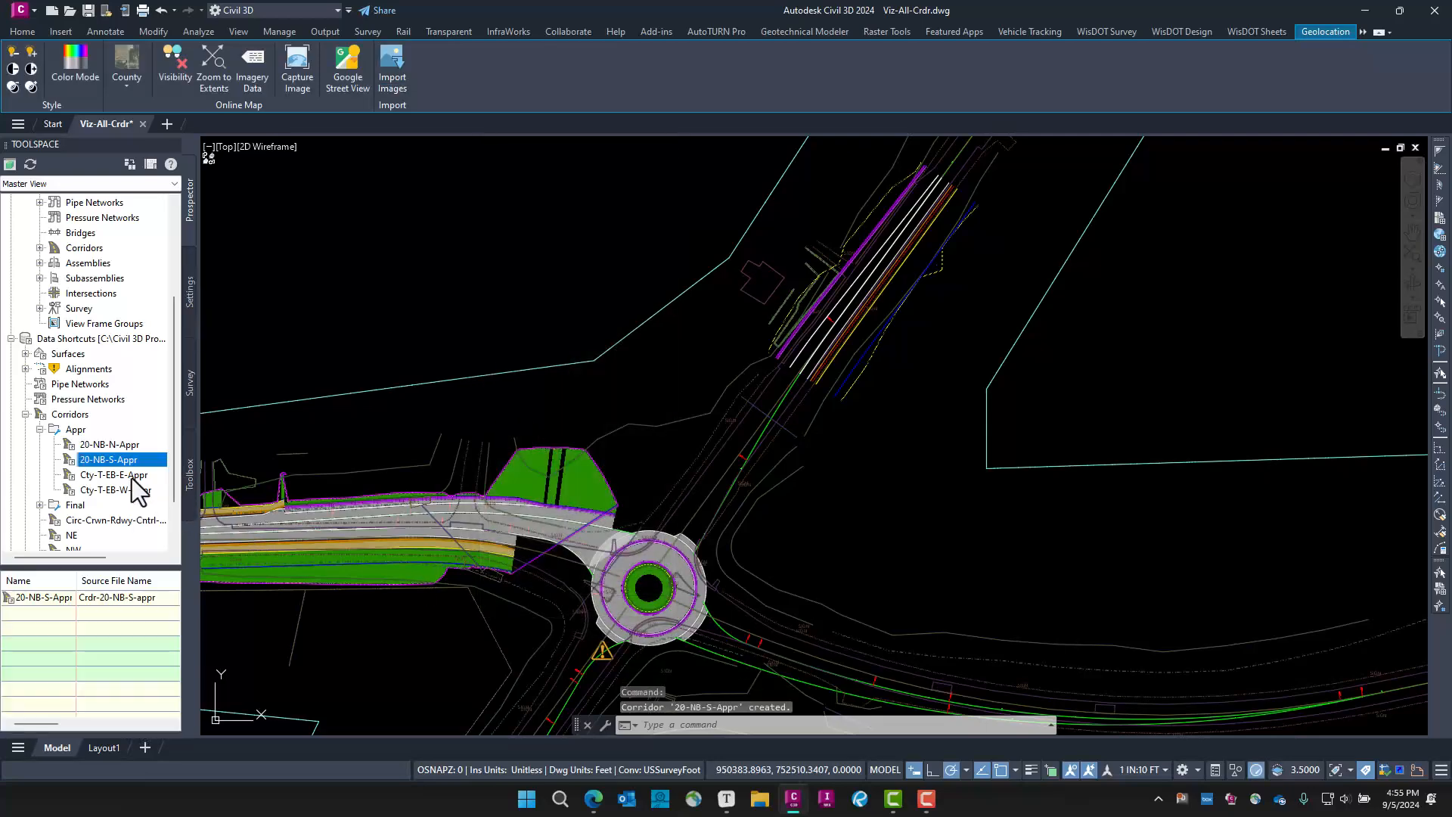
Create a corridor reference to the Cty-T-EB-E-Appr data shortcut
right_click(143, 475)
left_click(211, 487)
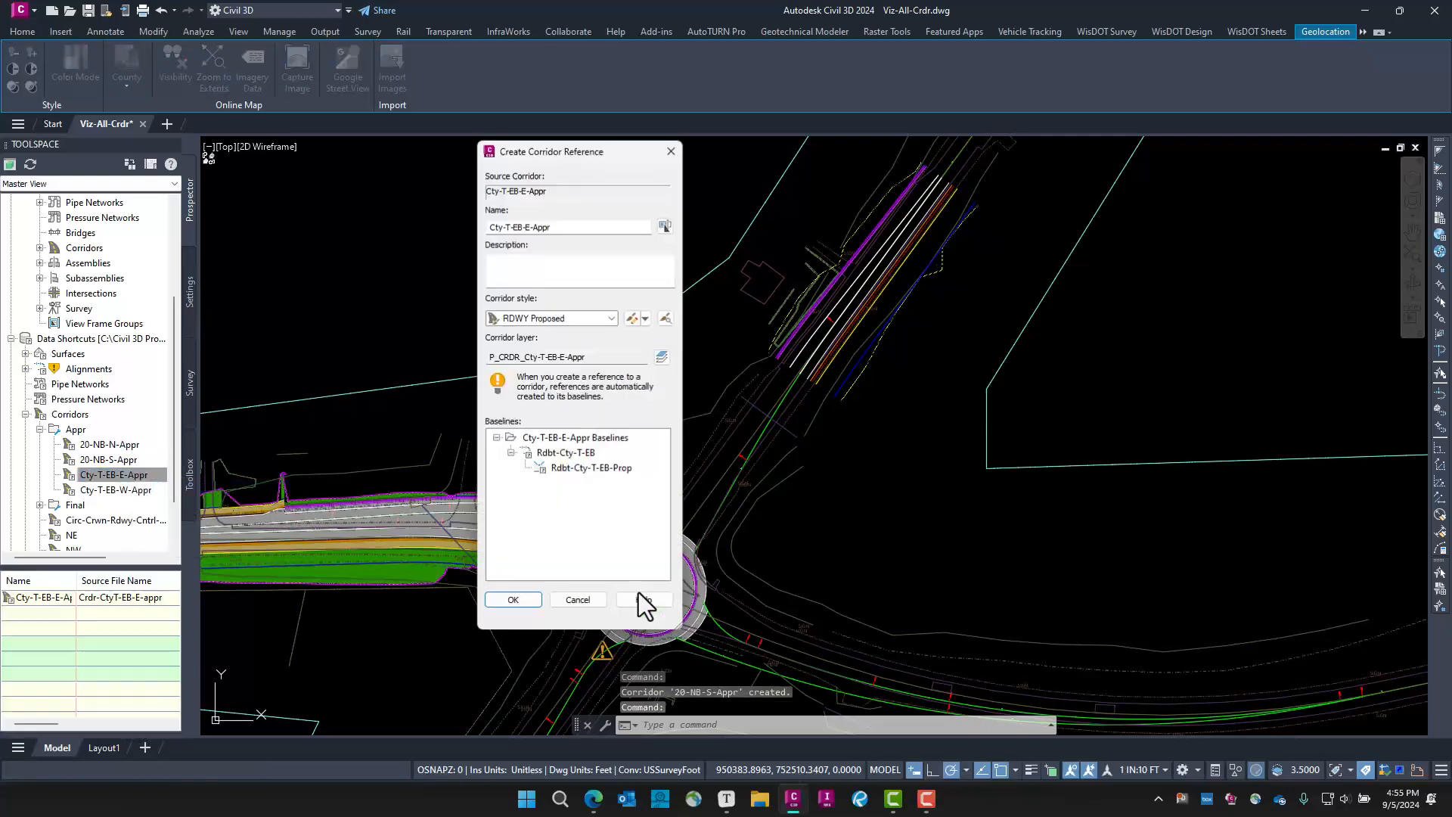
left_click(523, 595)
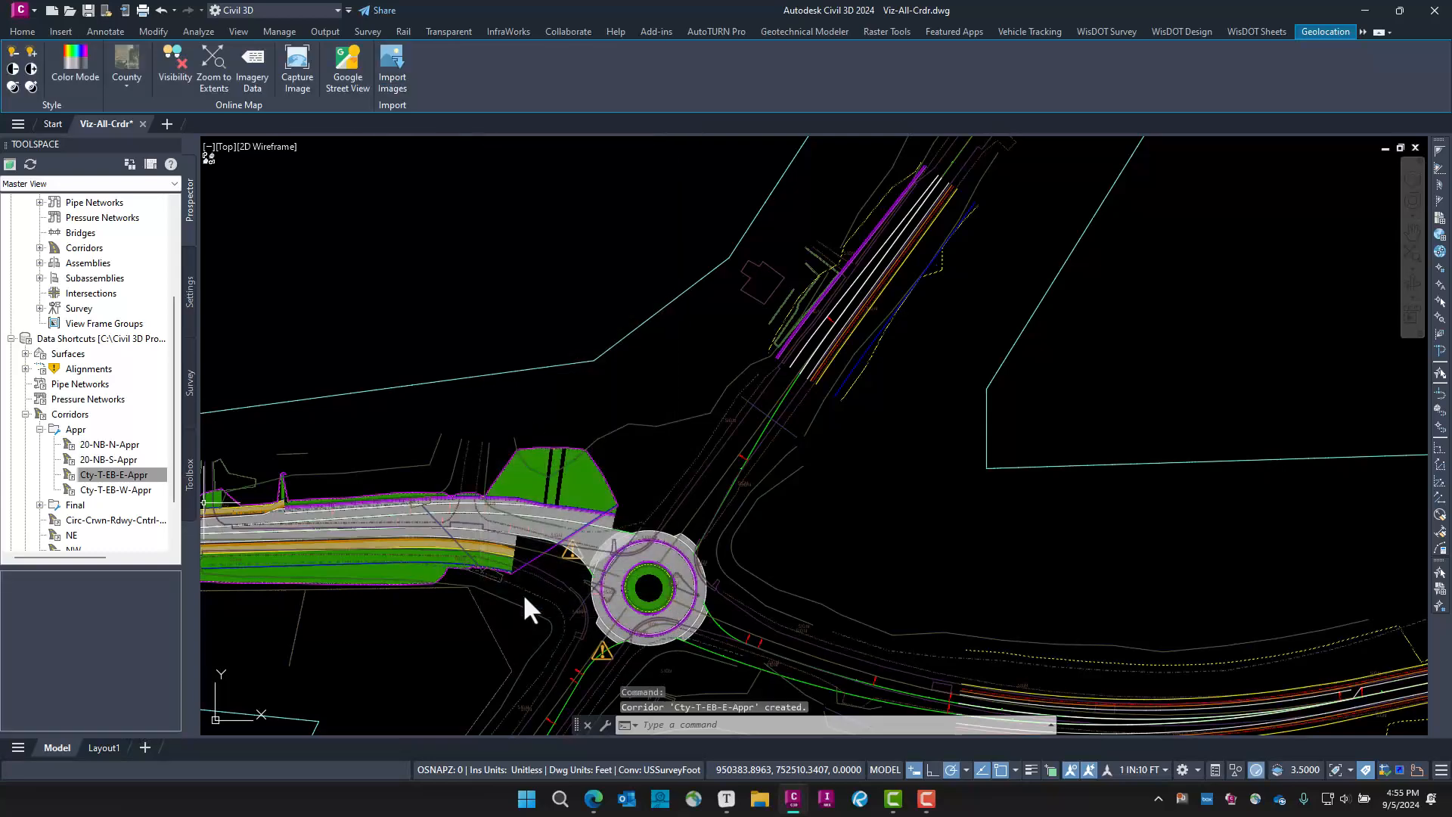
Select the south, east and north approach corridors around the roundabout together
scroll(696, 605, "down", 2)
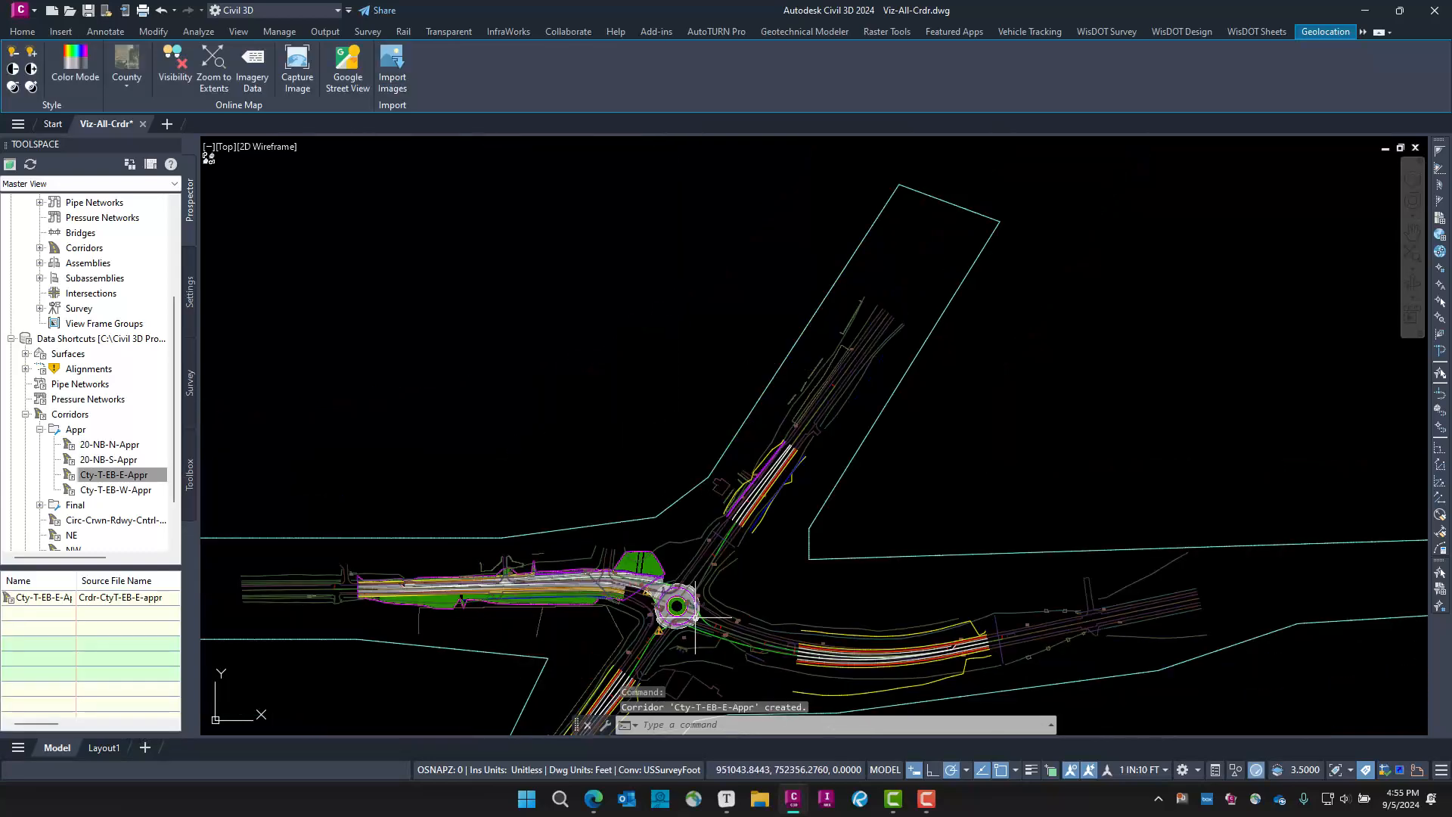
scroll(697, 613, "up", 1)
middle_click_drag(761, 629, 764, 624)
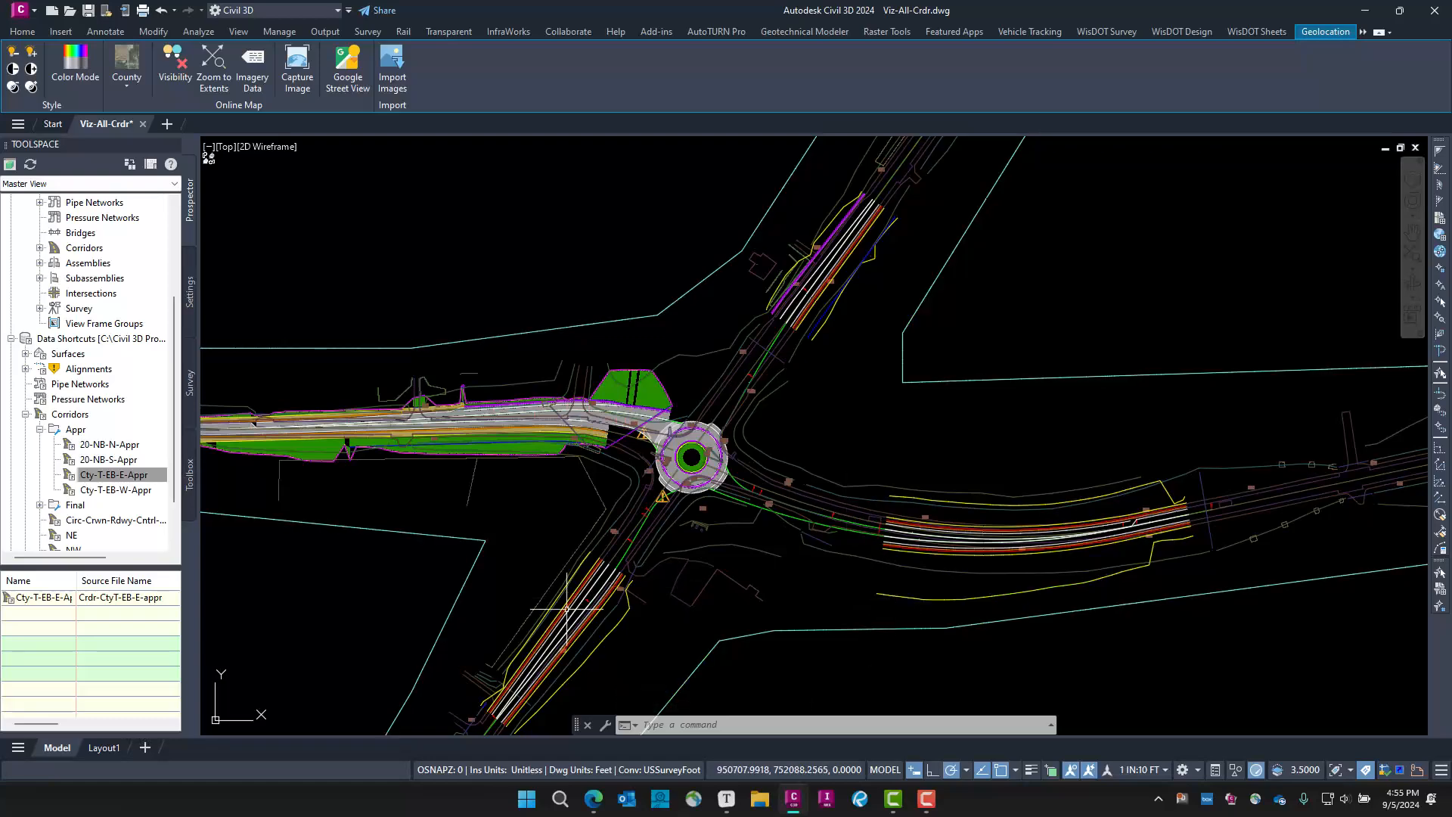
left_click(602, 605)
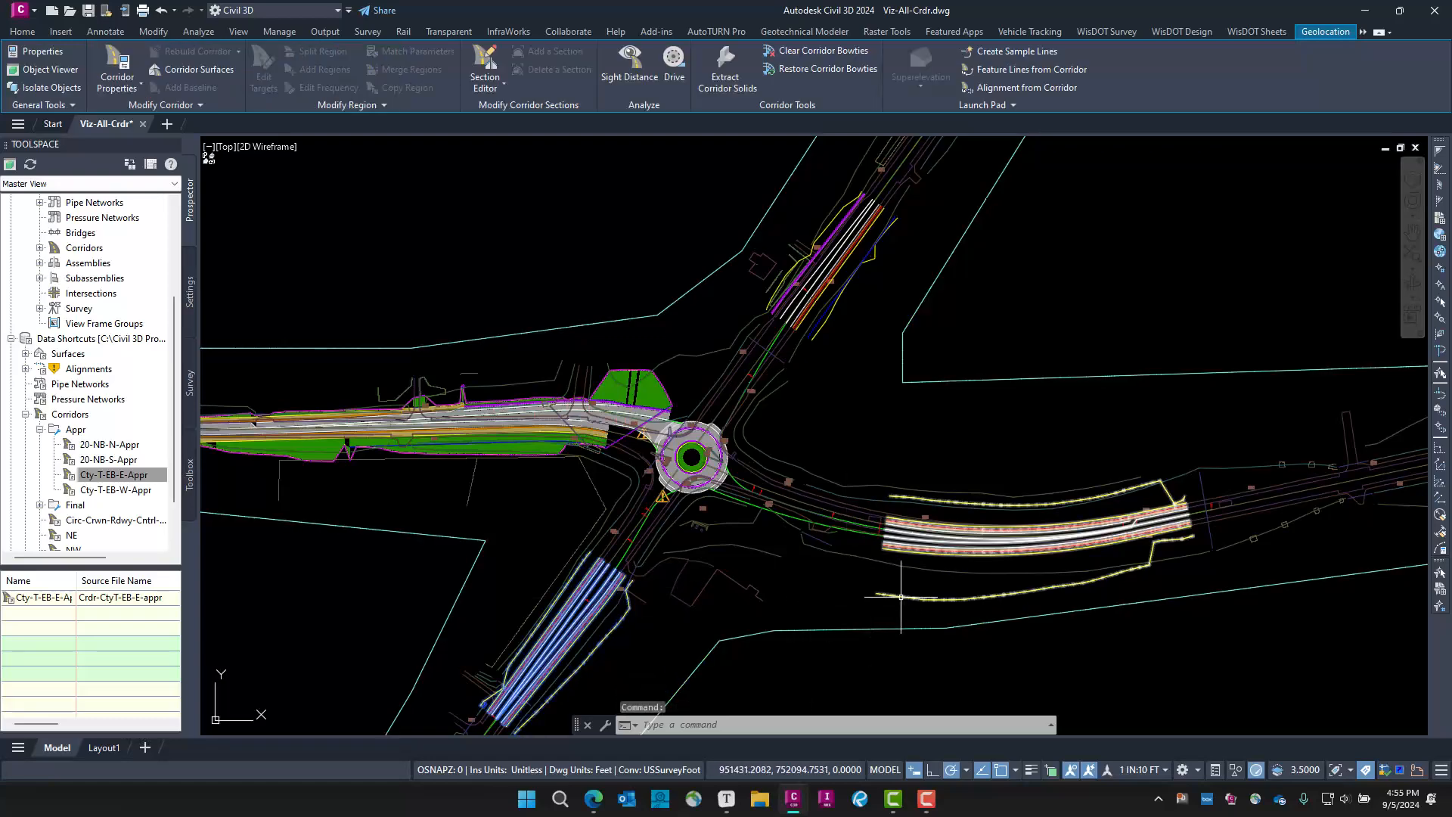
left_click(902, 597)
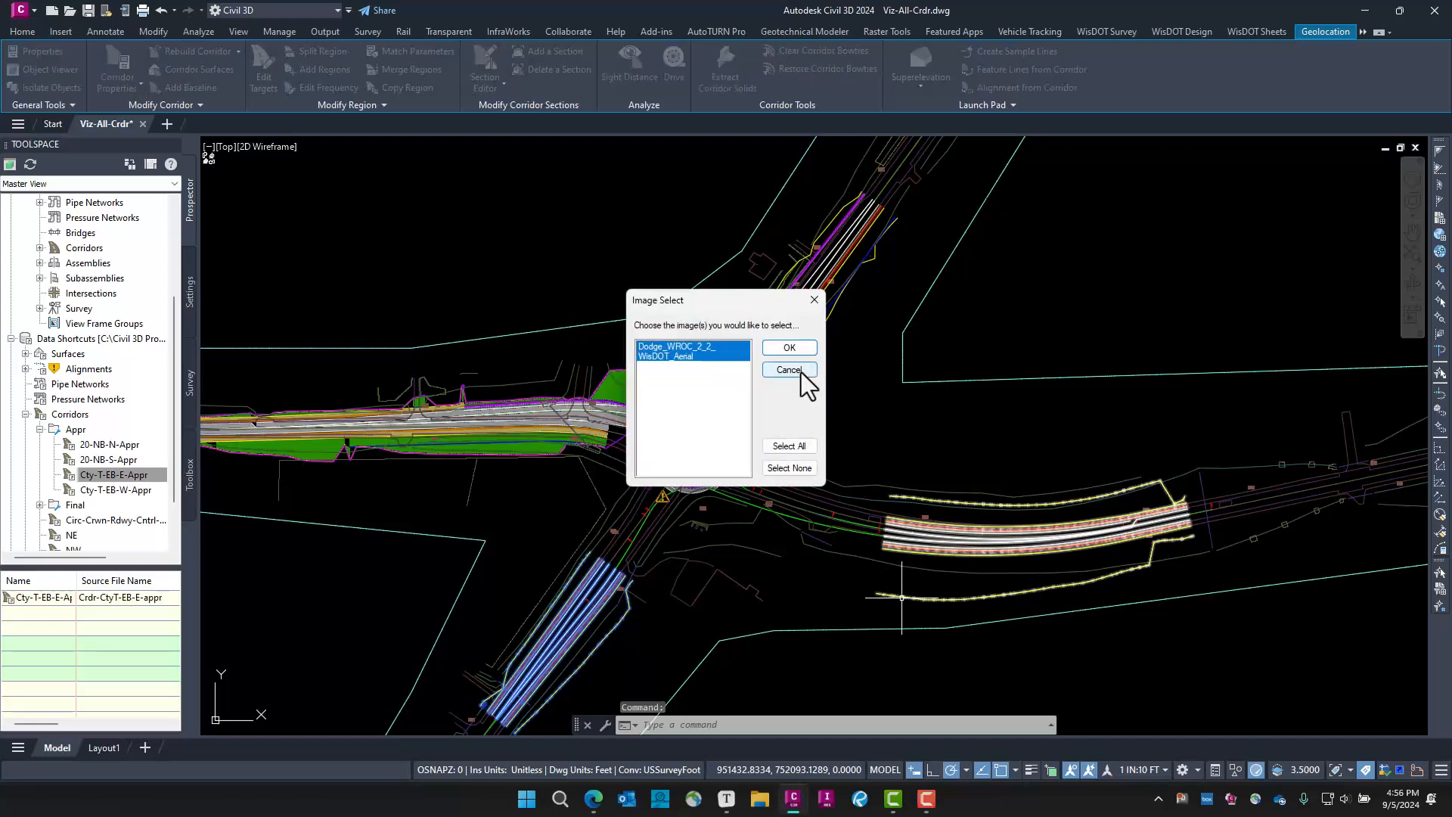
left_click(788, 347)
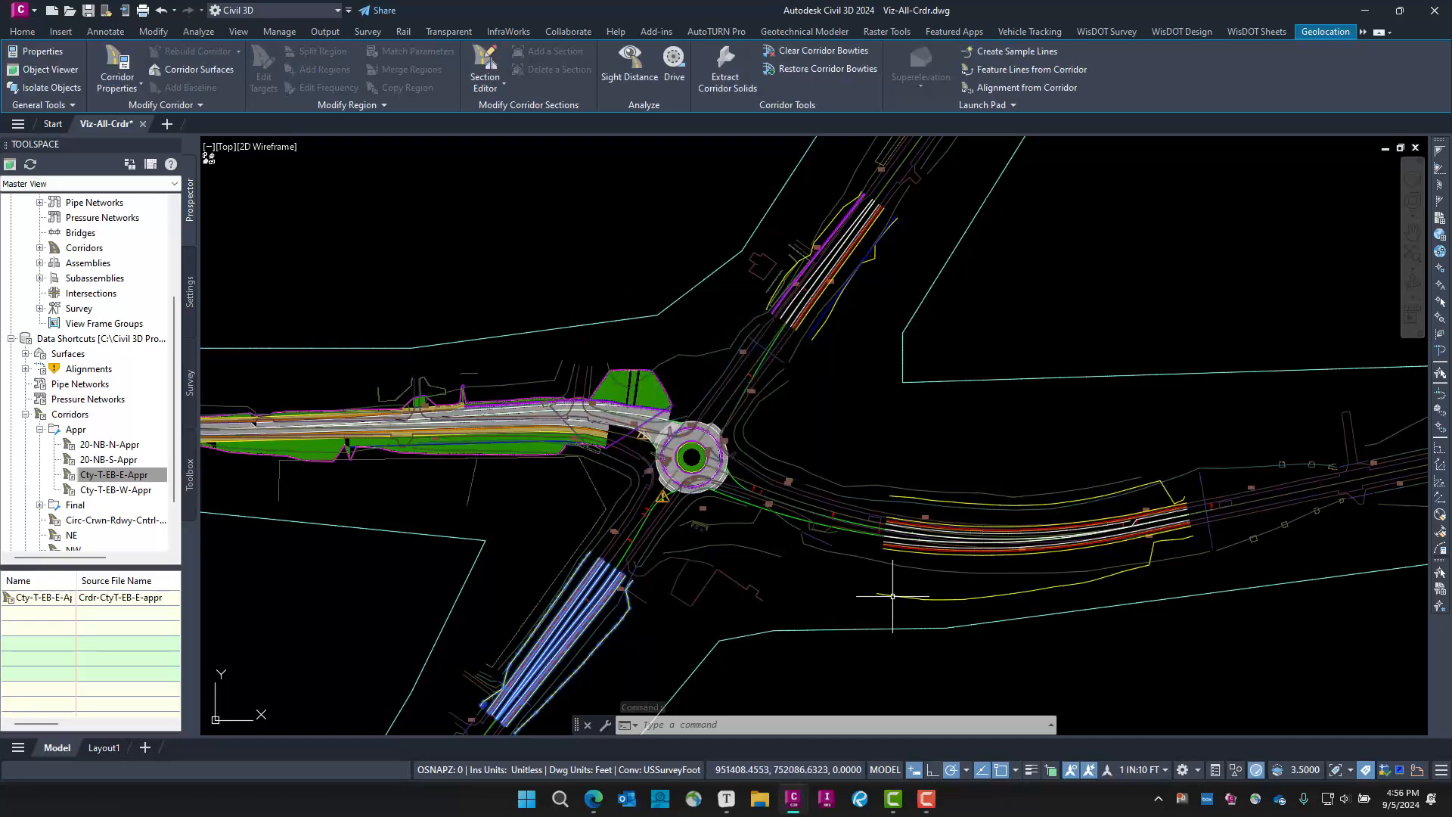
left_click(866, 591)
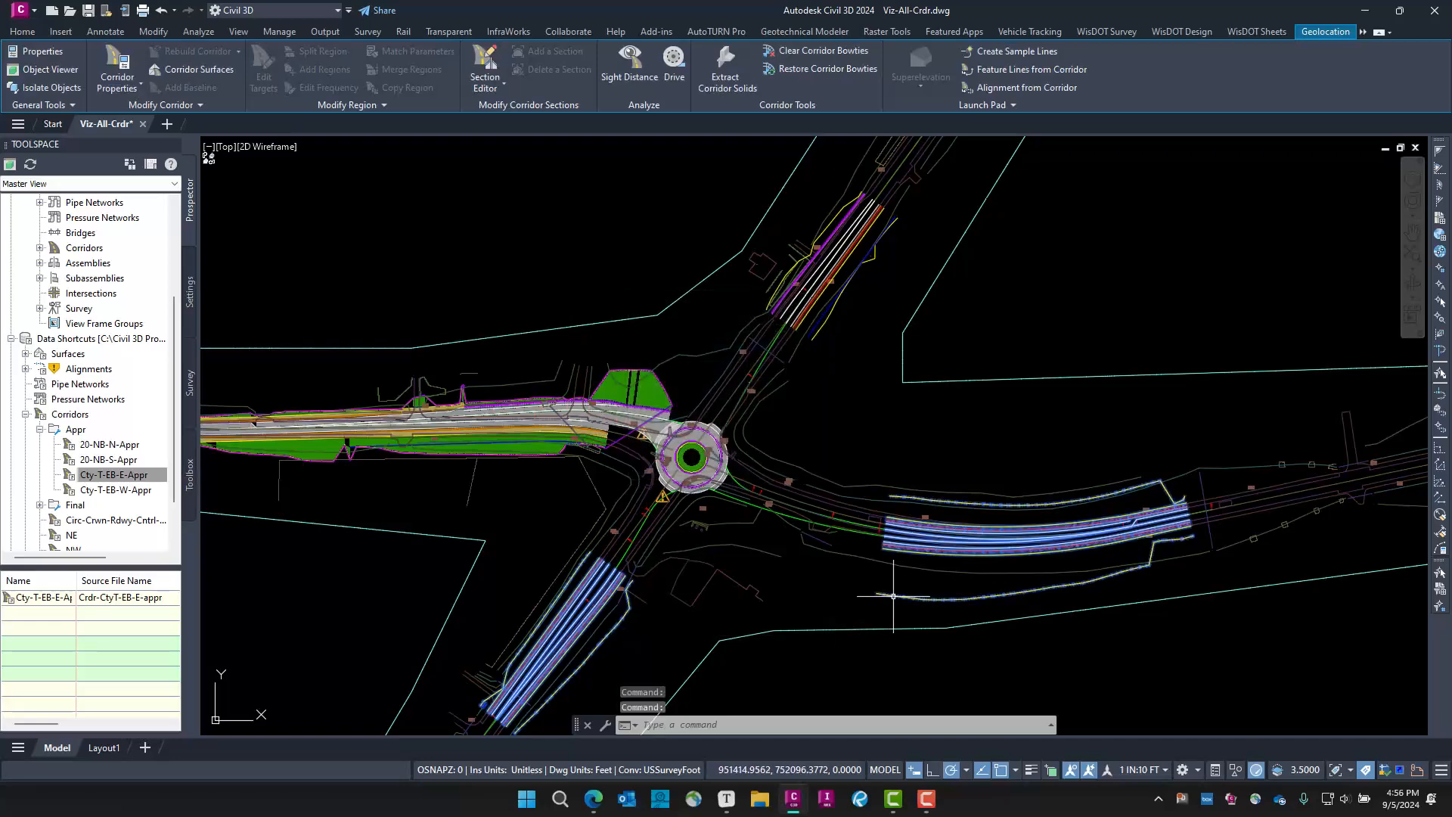
left_click(868, 259)
right_click(834, 397)
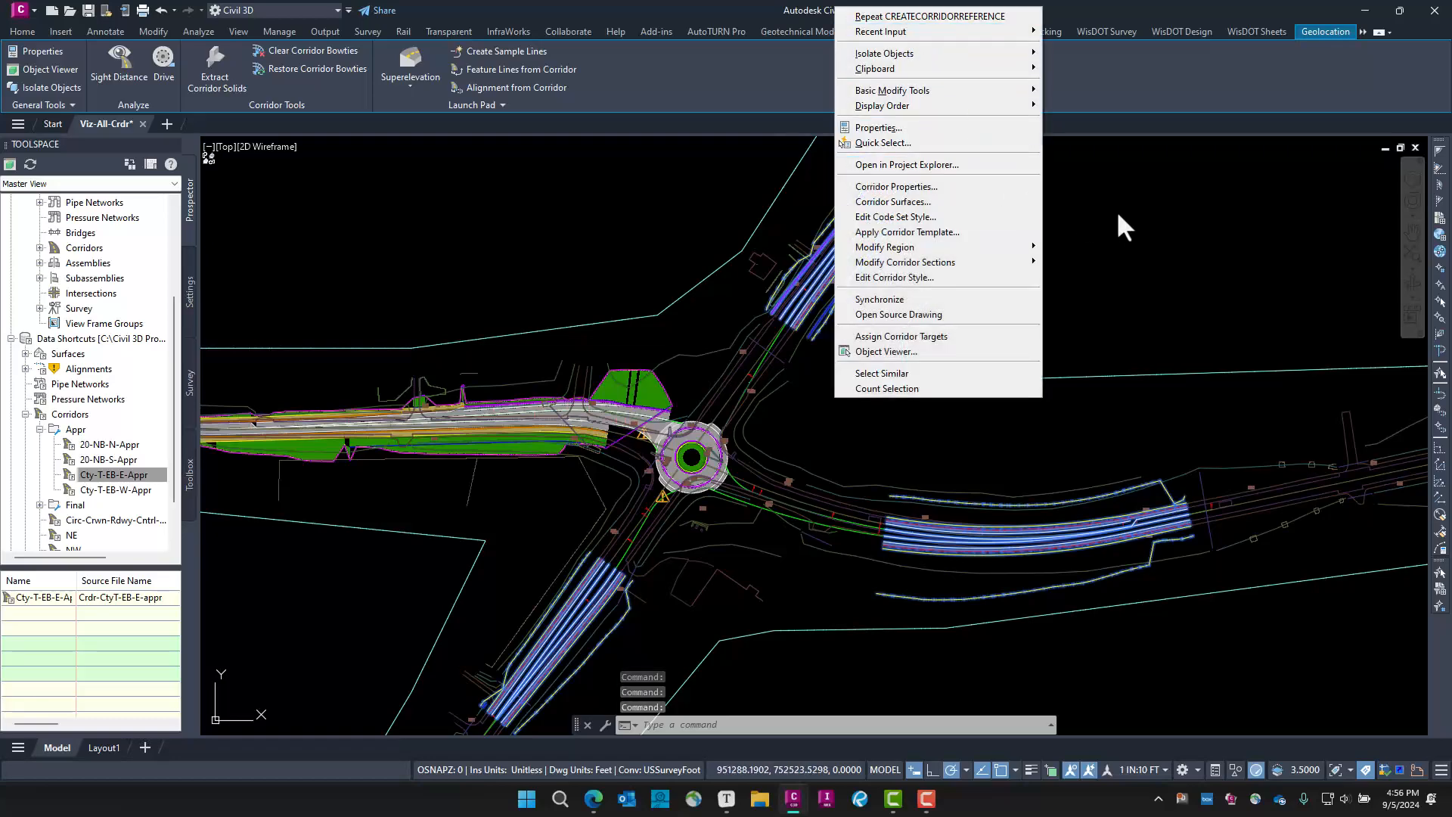
left_click(510, 268)
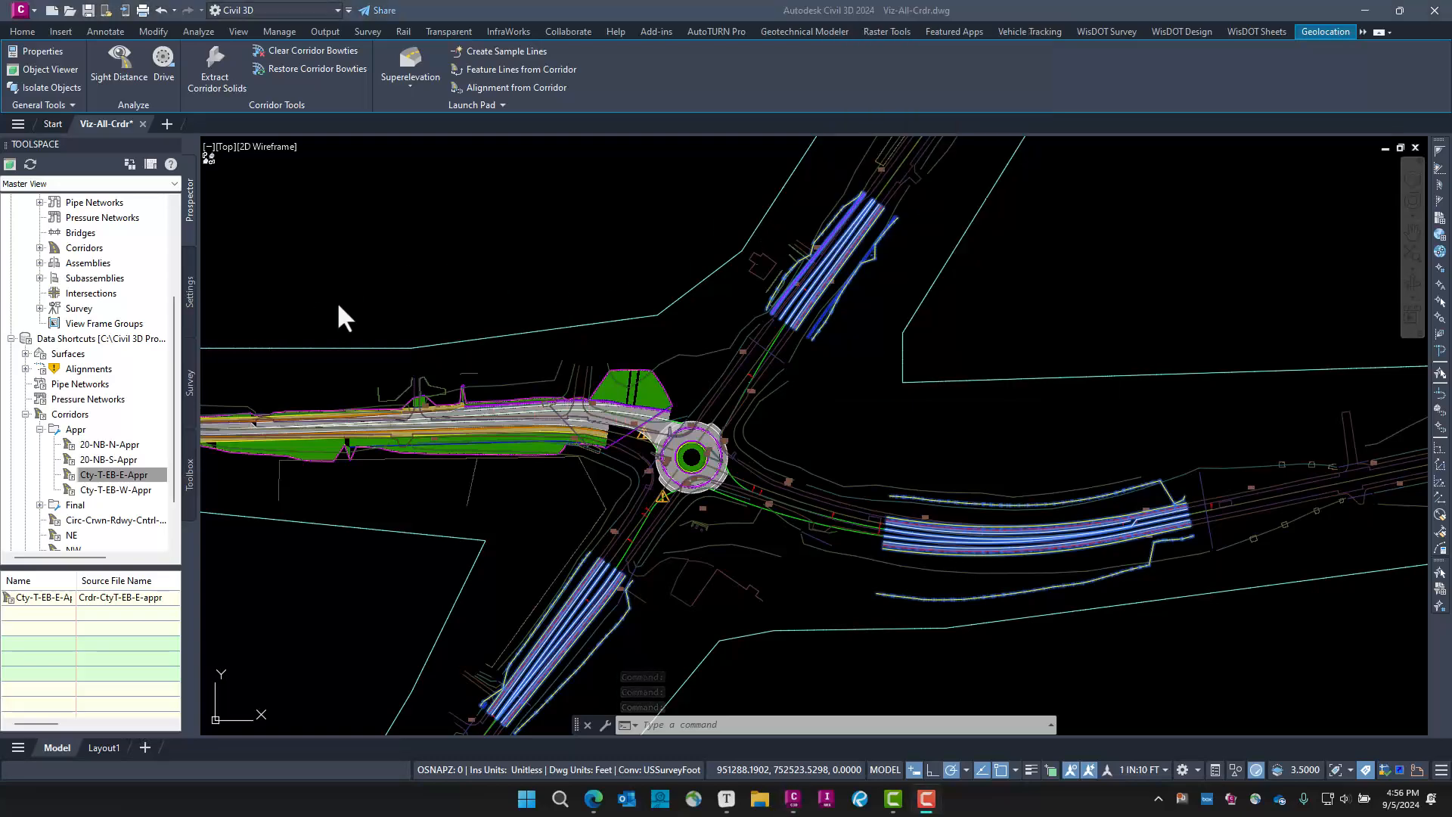
In the corridor properties, set the code set style of 20-NB-S-Appr to Color by Top Materials - Point and Link Codes - Rendered
right_click(869, 394)
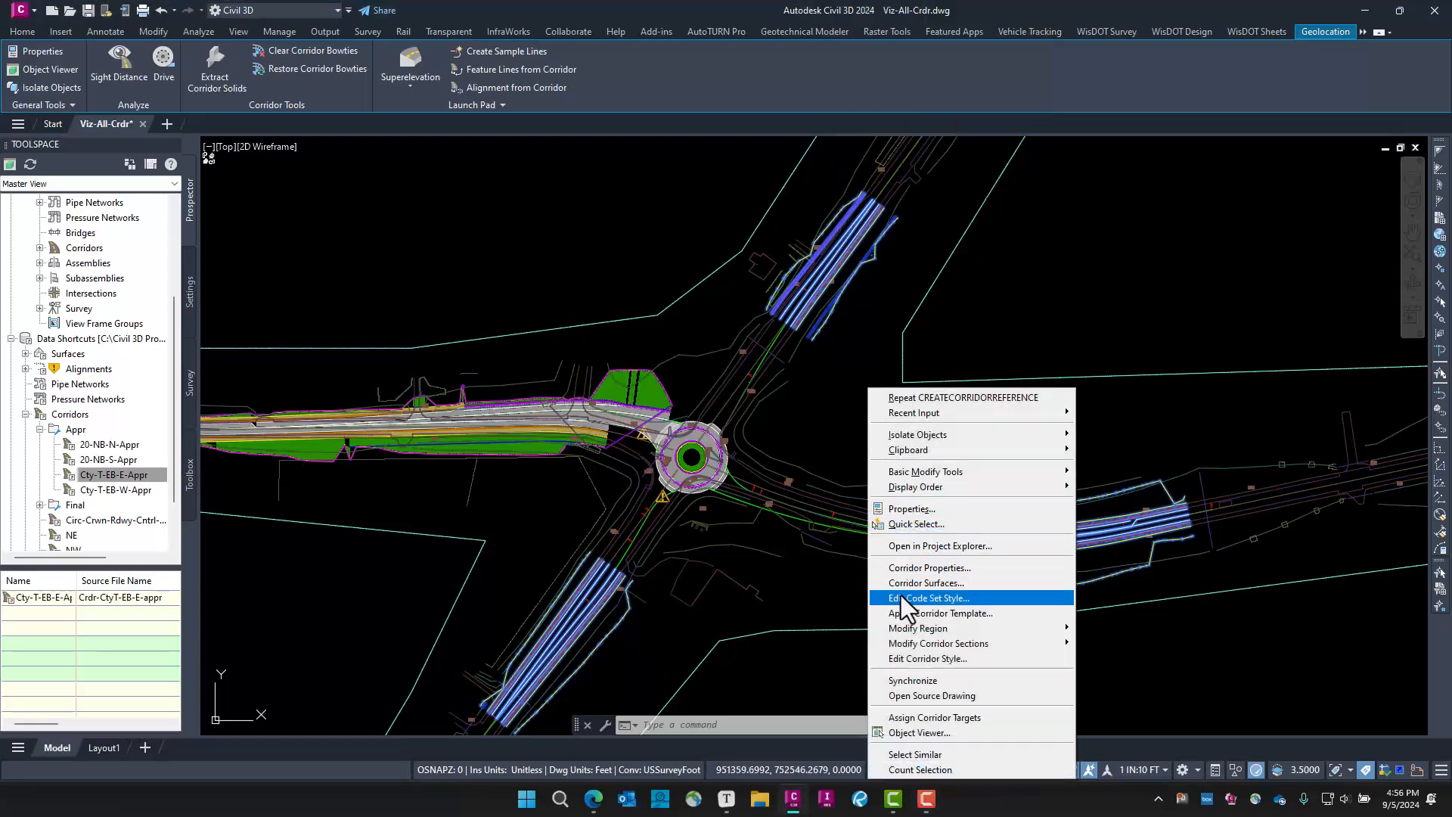
left_click(911, 570)
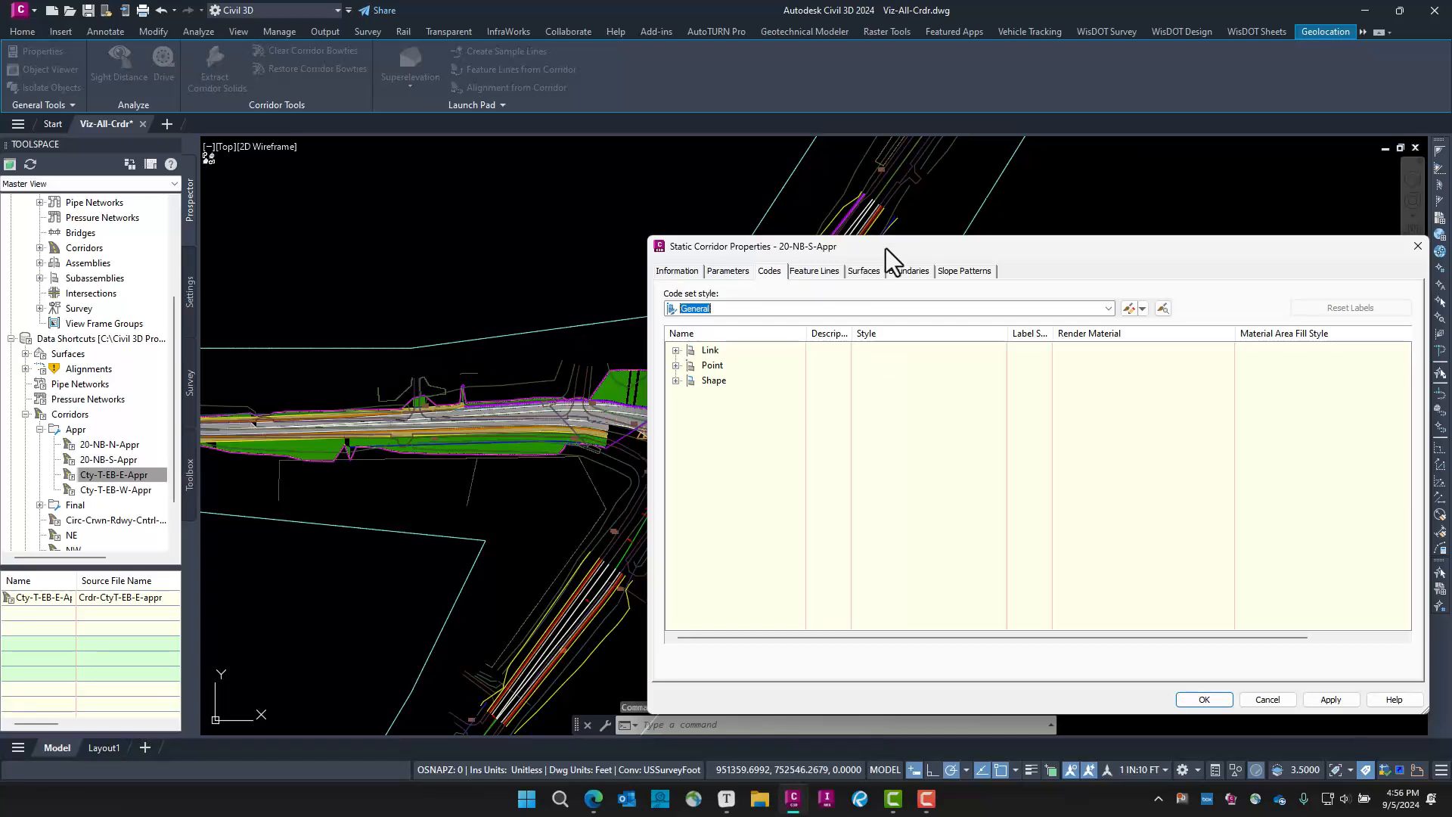
left_click_drag(886, 248, 855, 163)
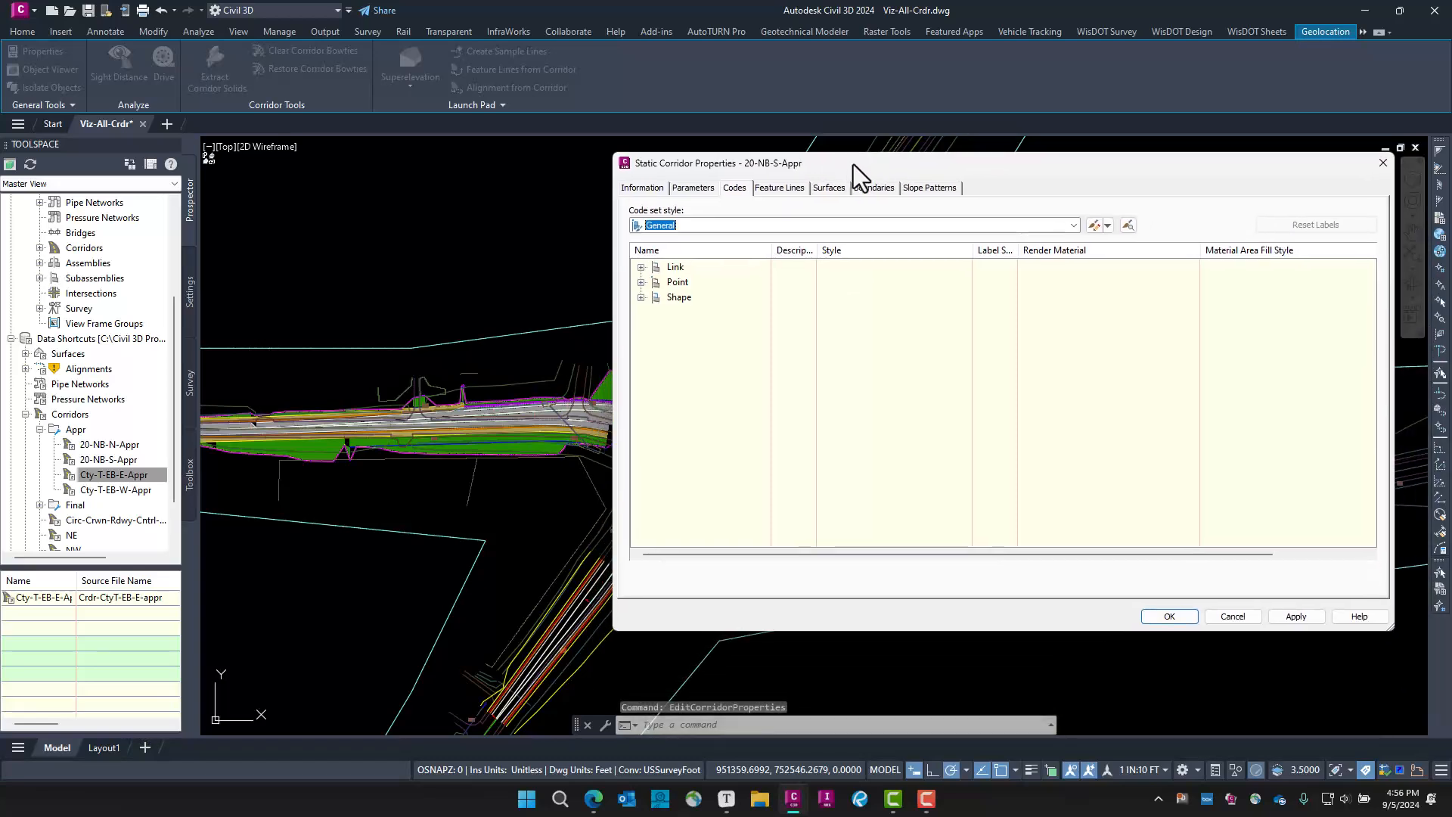
left_click(1075, 224)
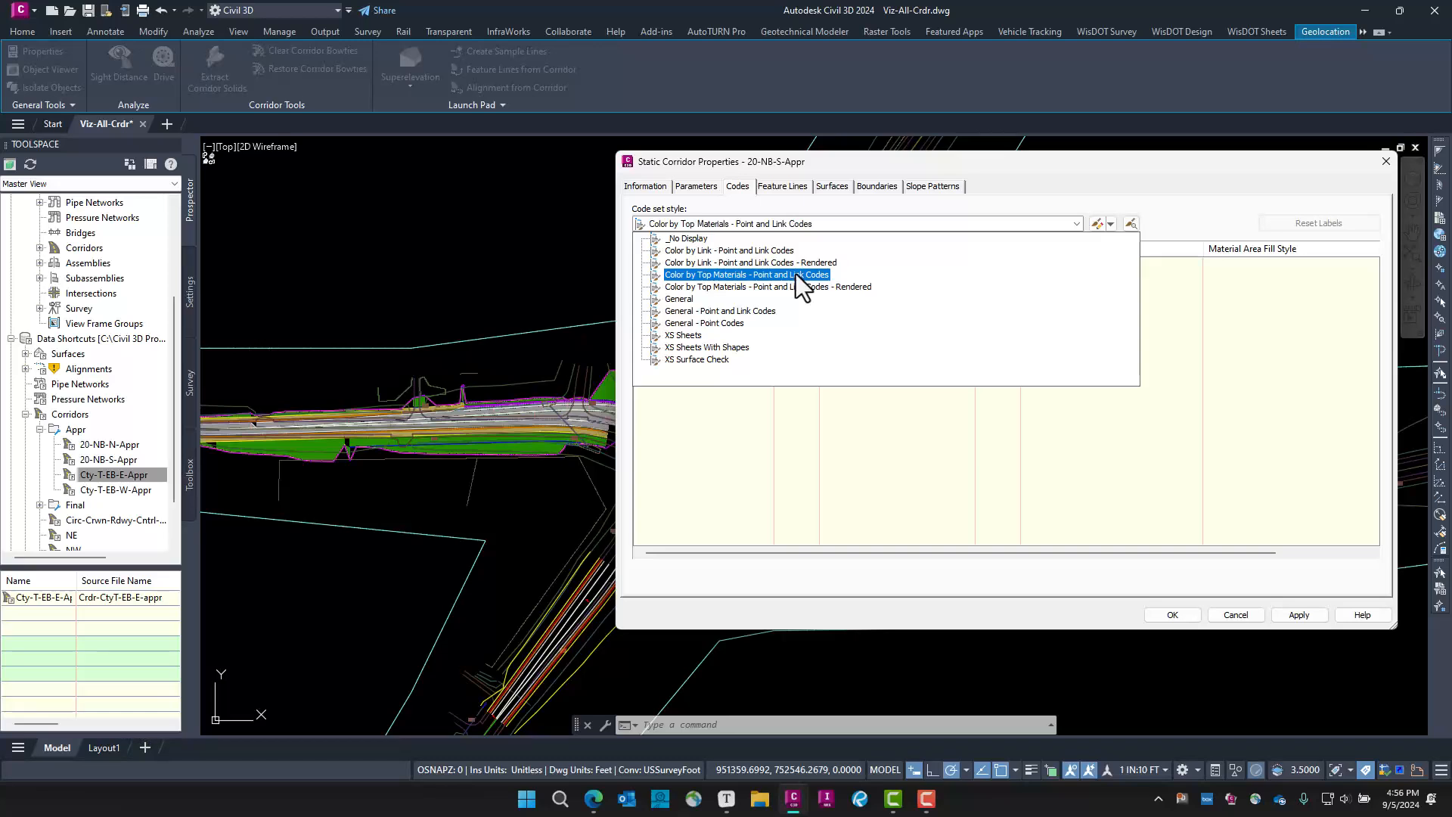
left_click_drag(847, 161, 894, 203)
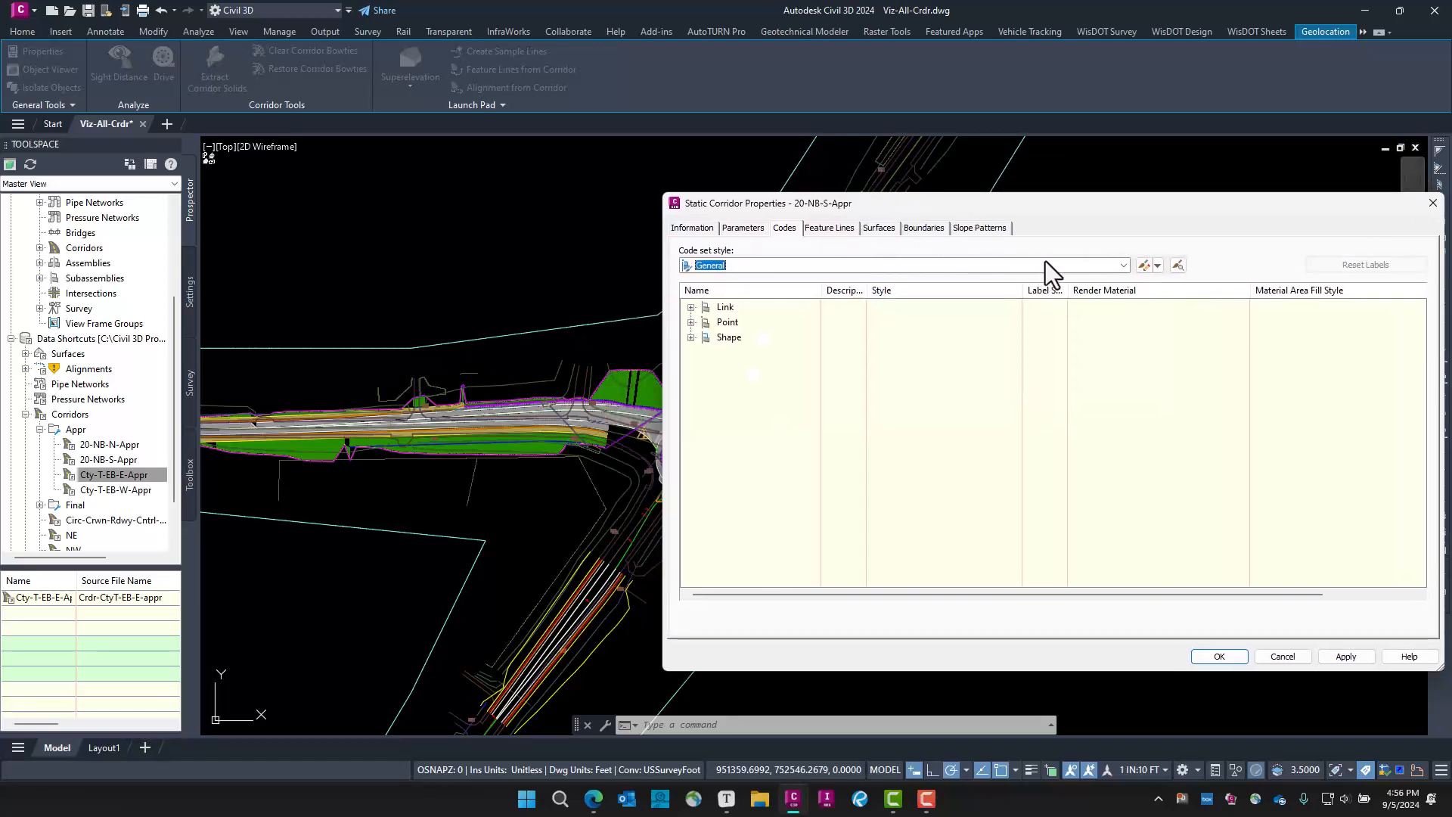
left_click(1130, 267)
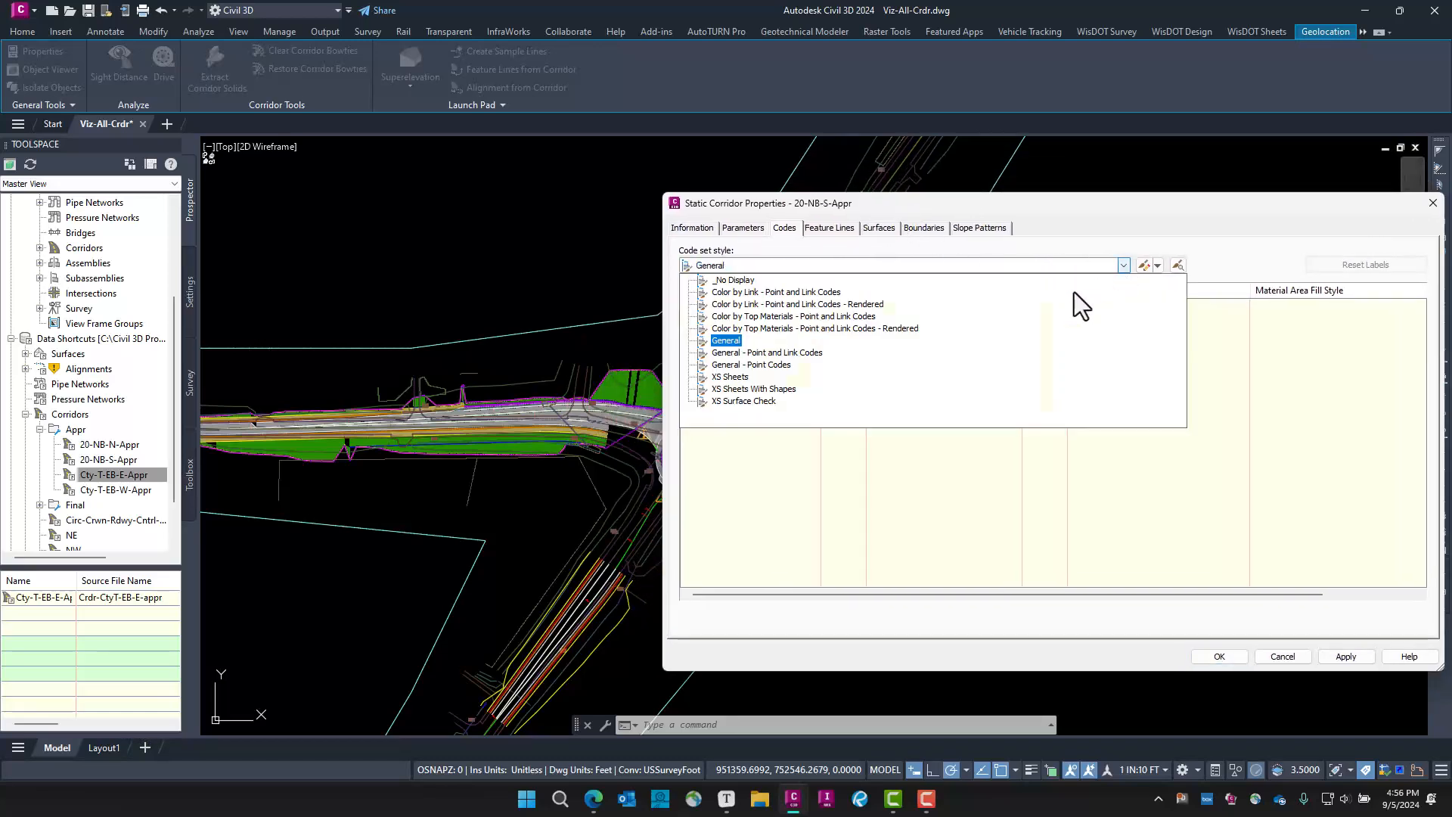
left_click(815, 332)
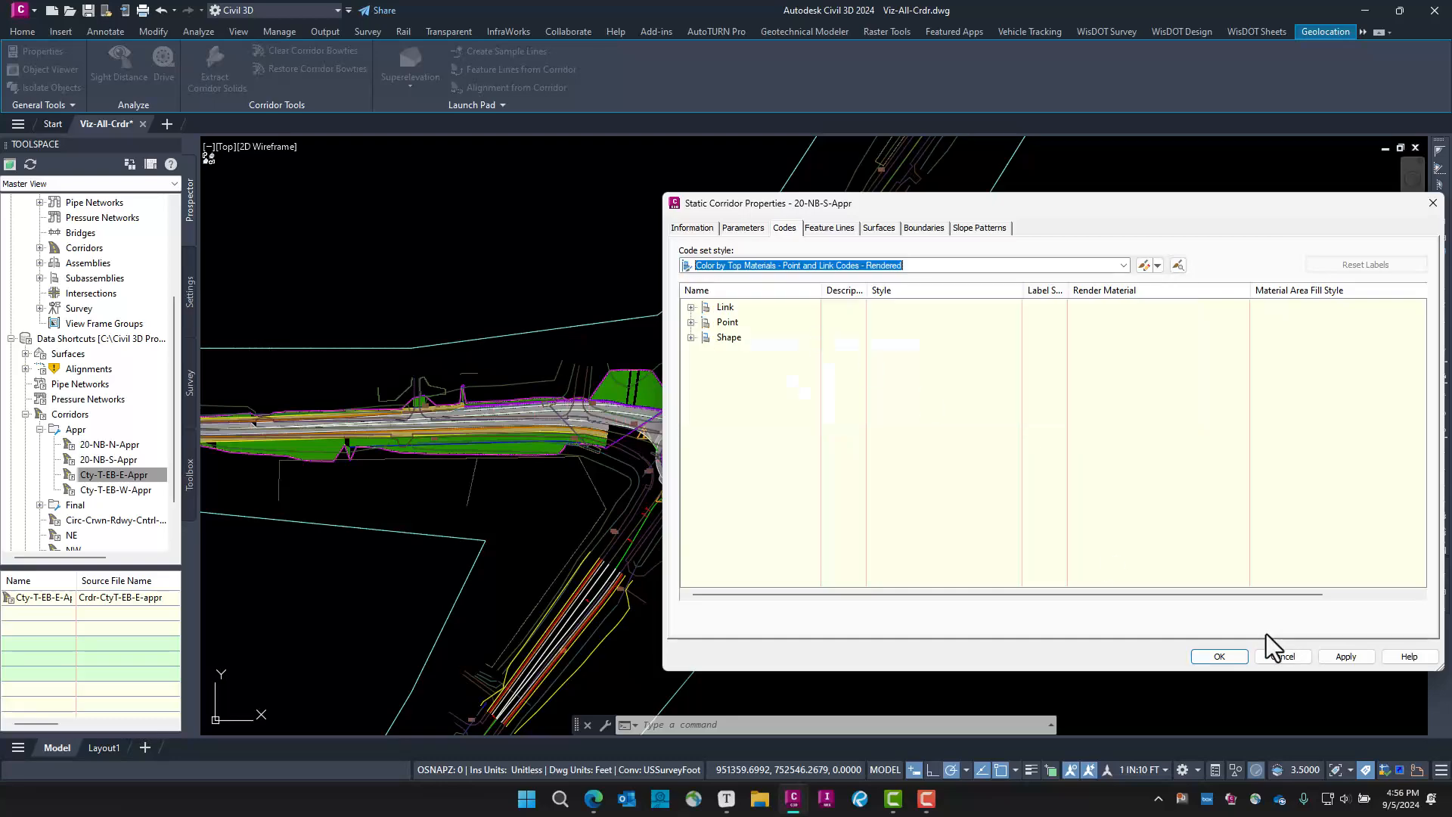
left_click(1233, 657)
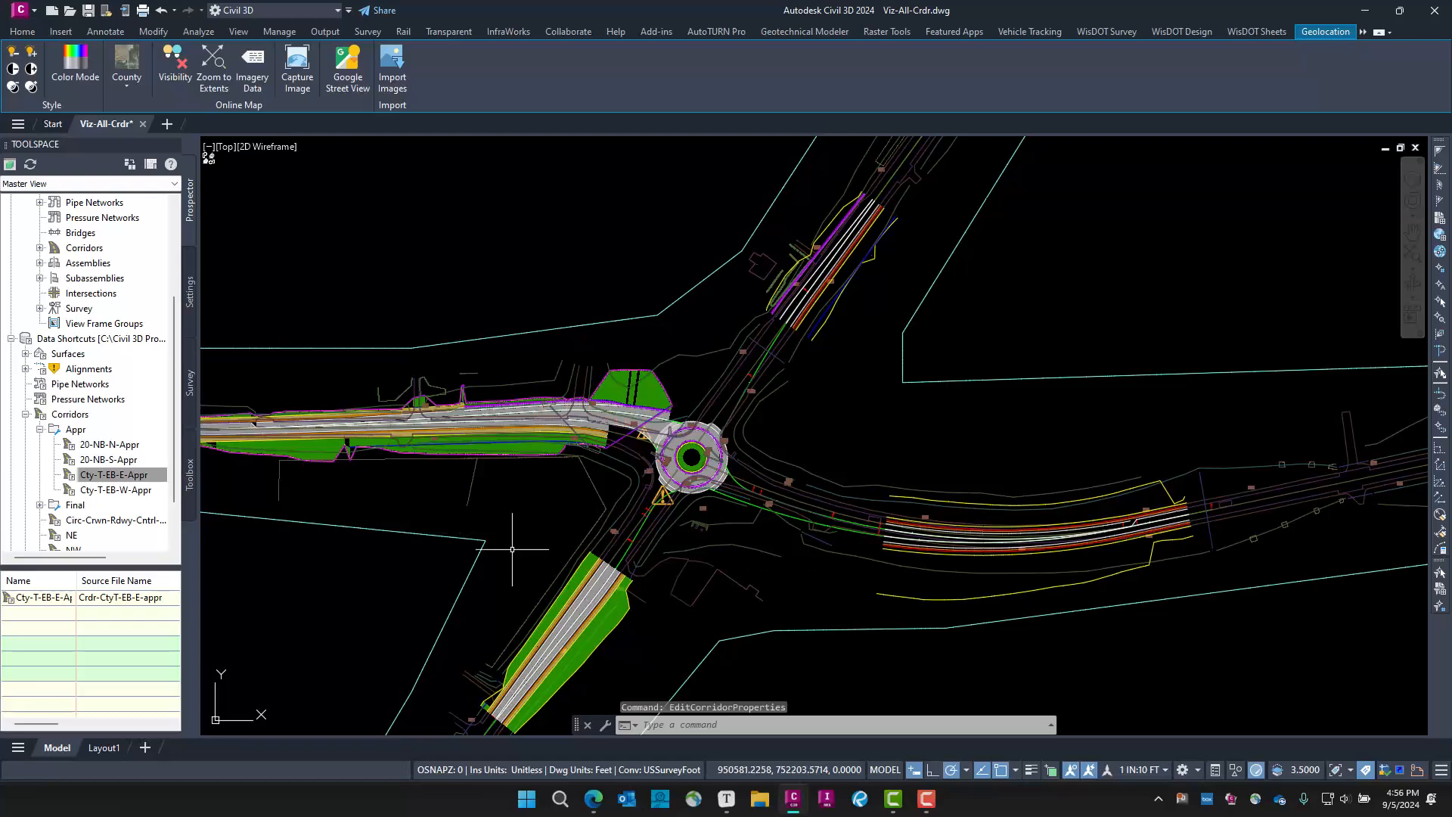
Set the code set style of the Cty-T-EB-E-Appr corridor to Color by Top Materials - Point and Link Codes - Rendered
left_click(941, 595)
right_click(924, 598)
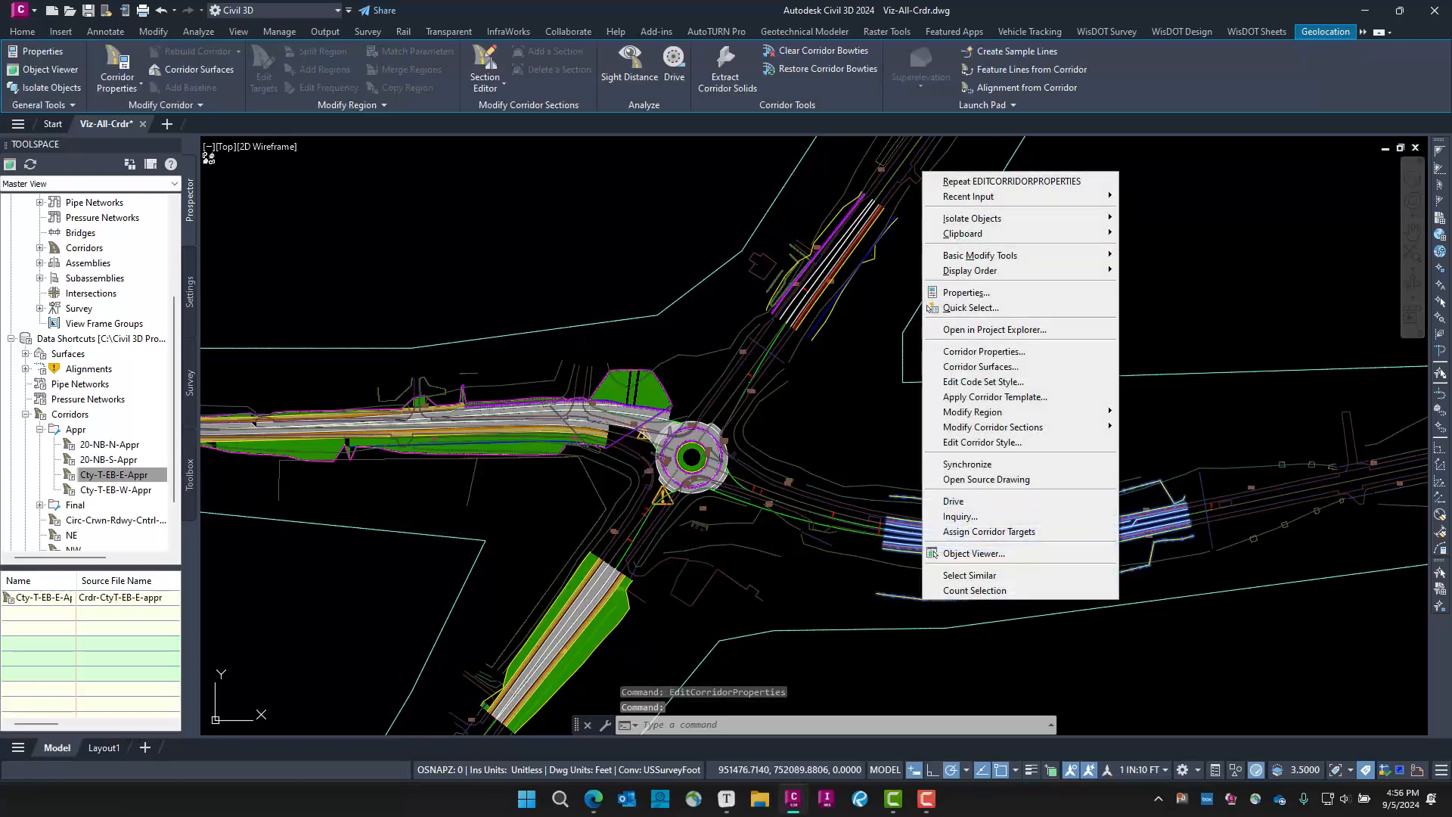
left_click(983, 352)
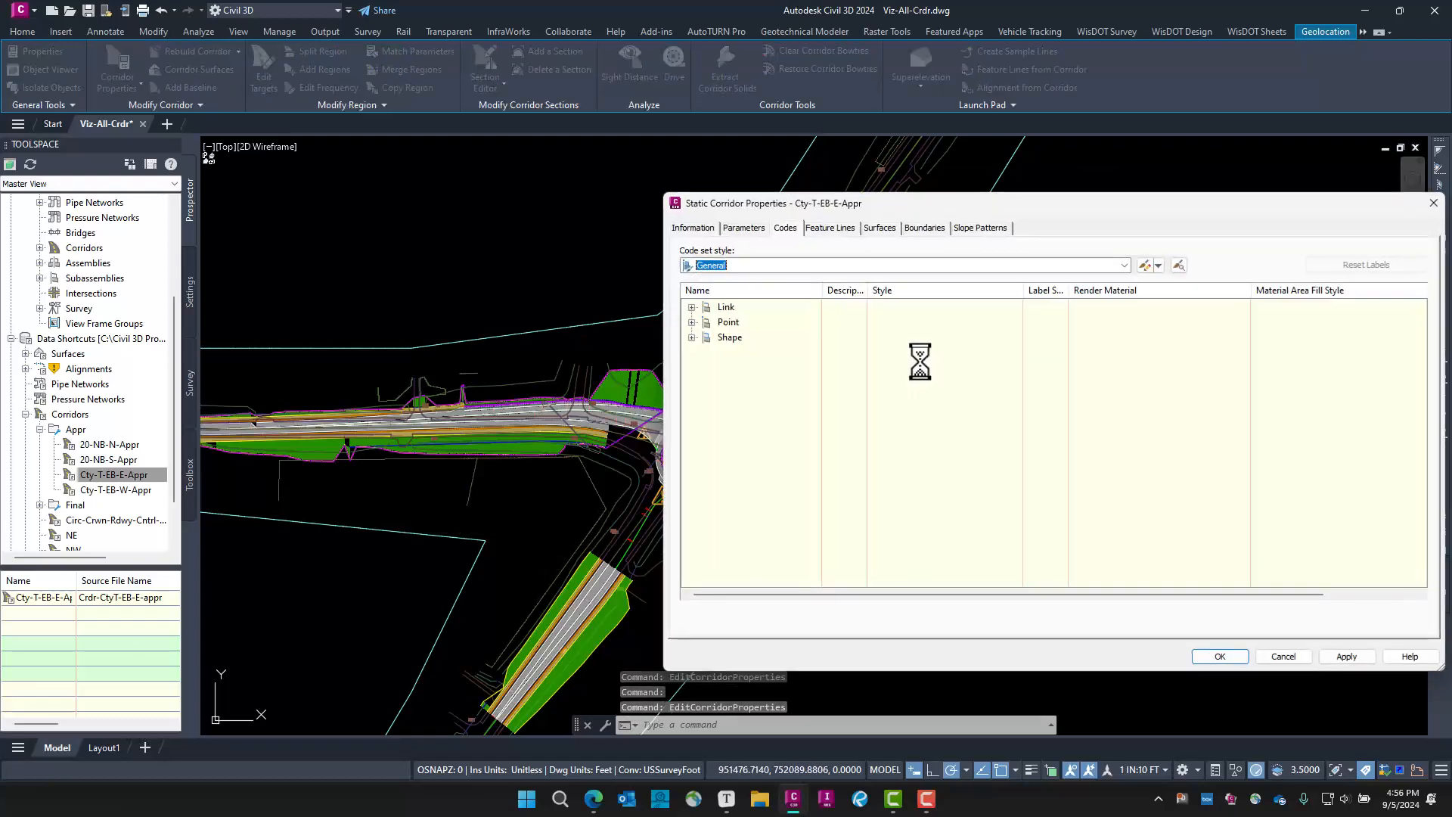
left_click(1125, 266)
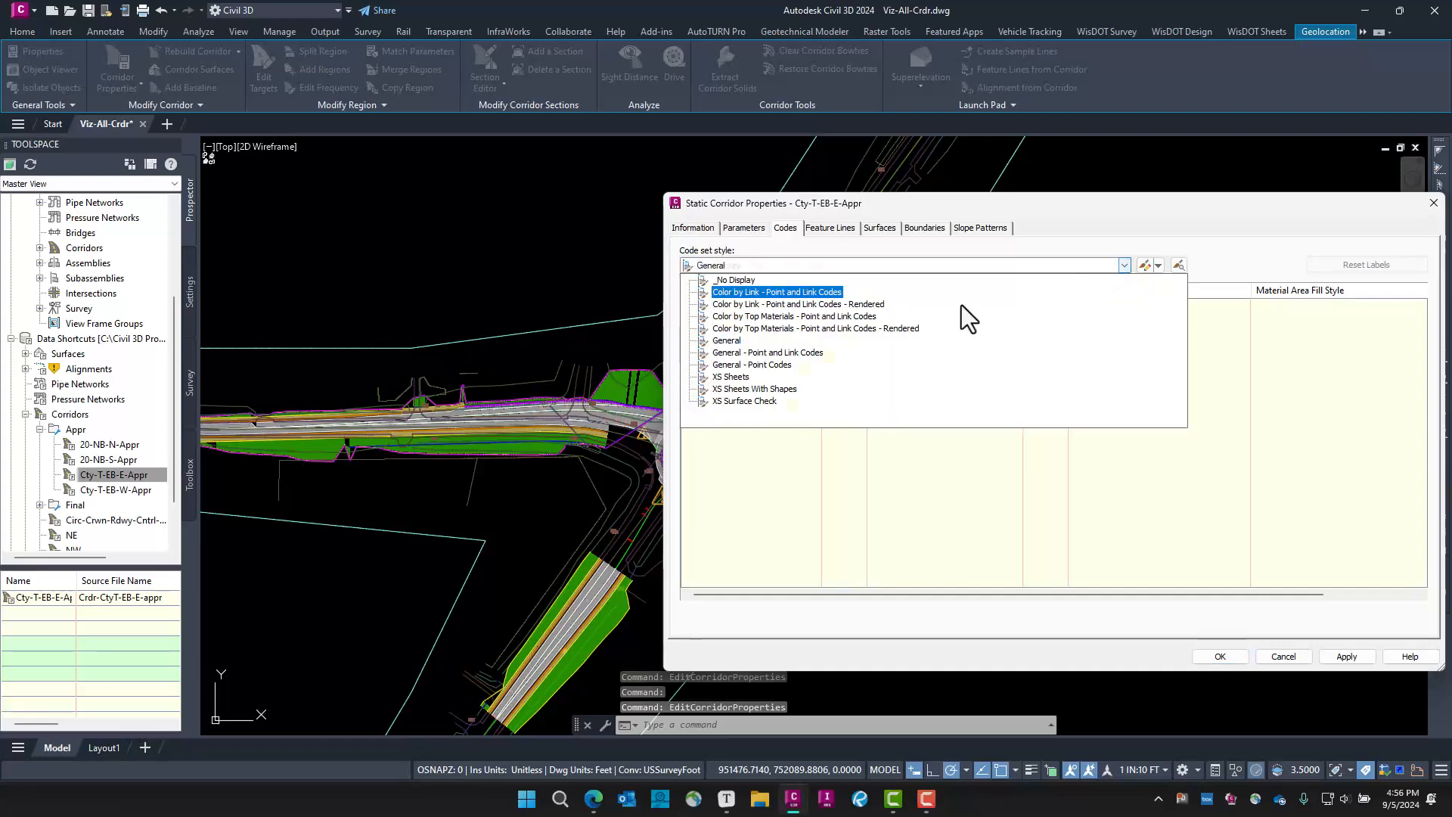
left_click(857, 330)
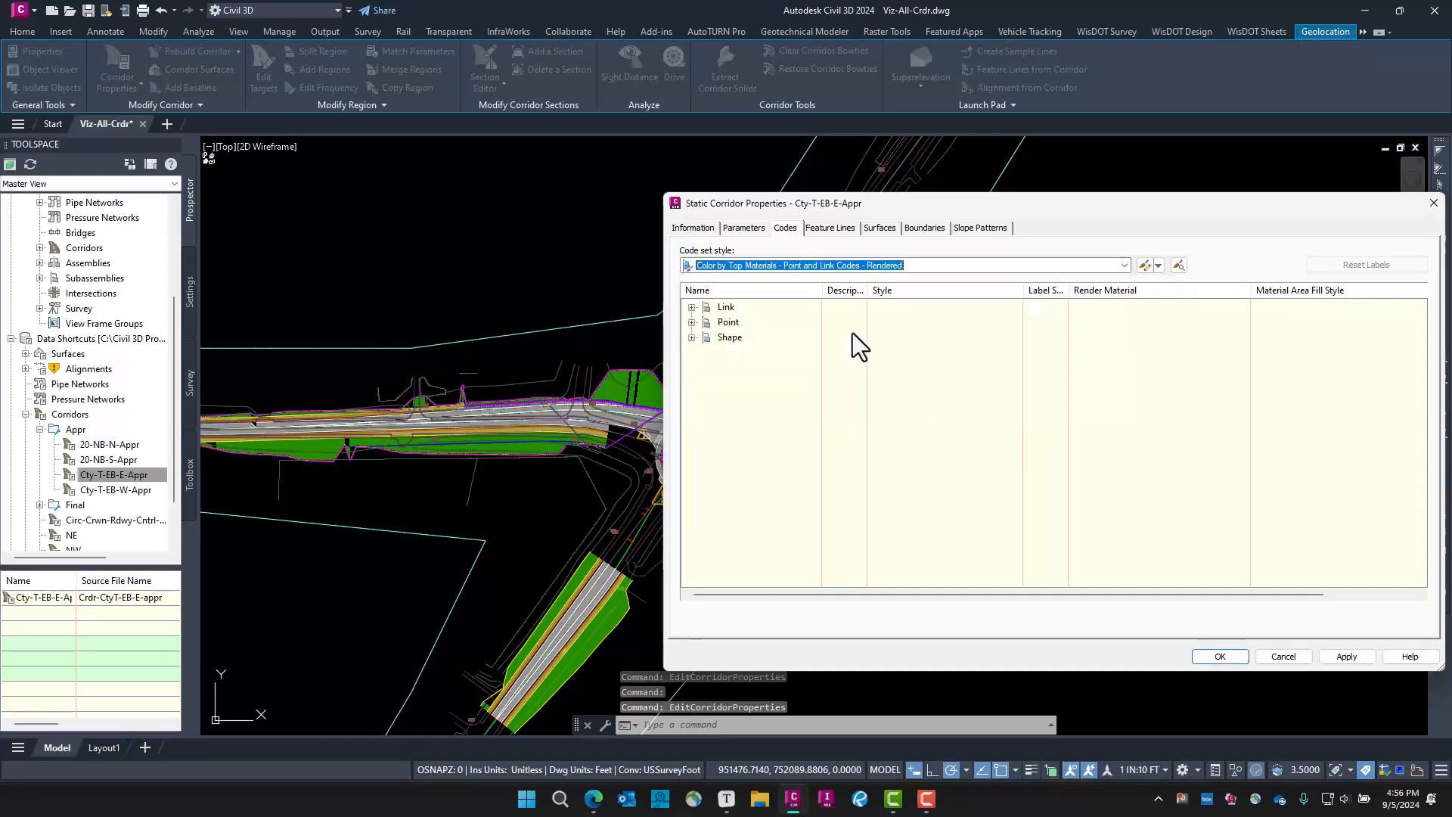
left_click(1220, 656)
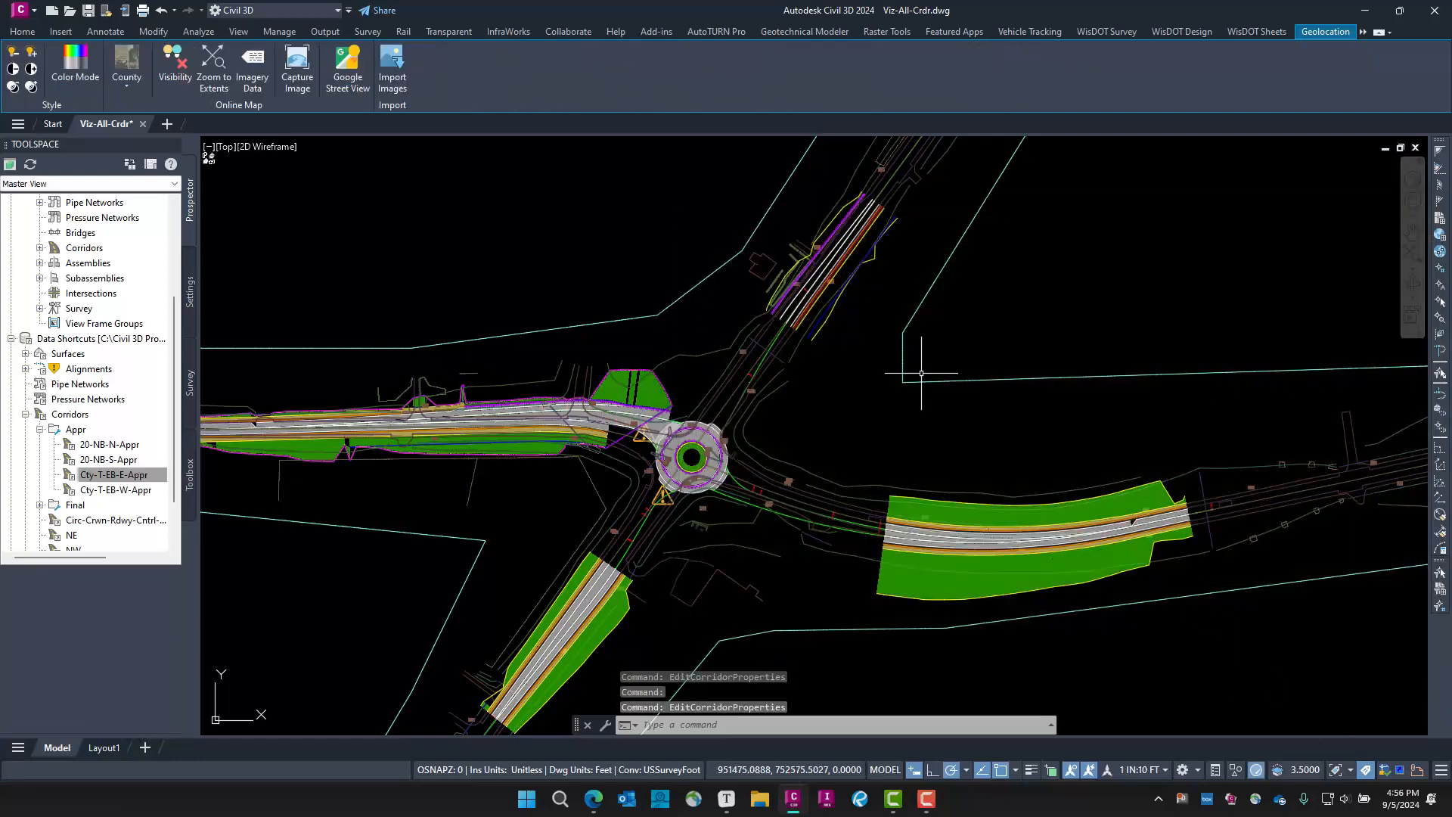
Set the code set style of the 20-NB-N-Appr corridor to Color by Top Materials - Point and Link Codes - Rendered
left_click(872, 258)
right_click(882, 280)
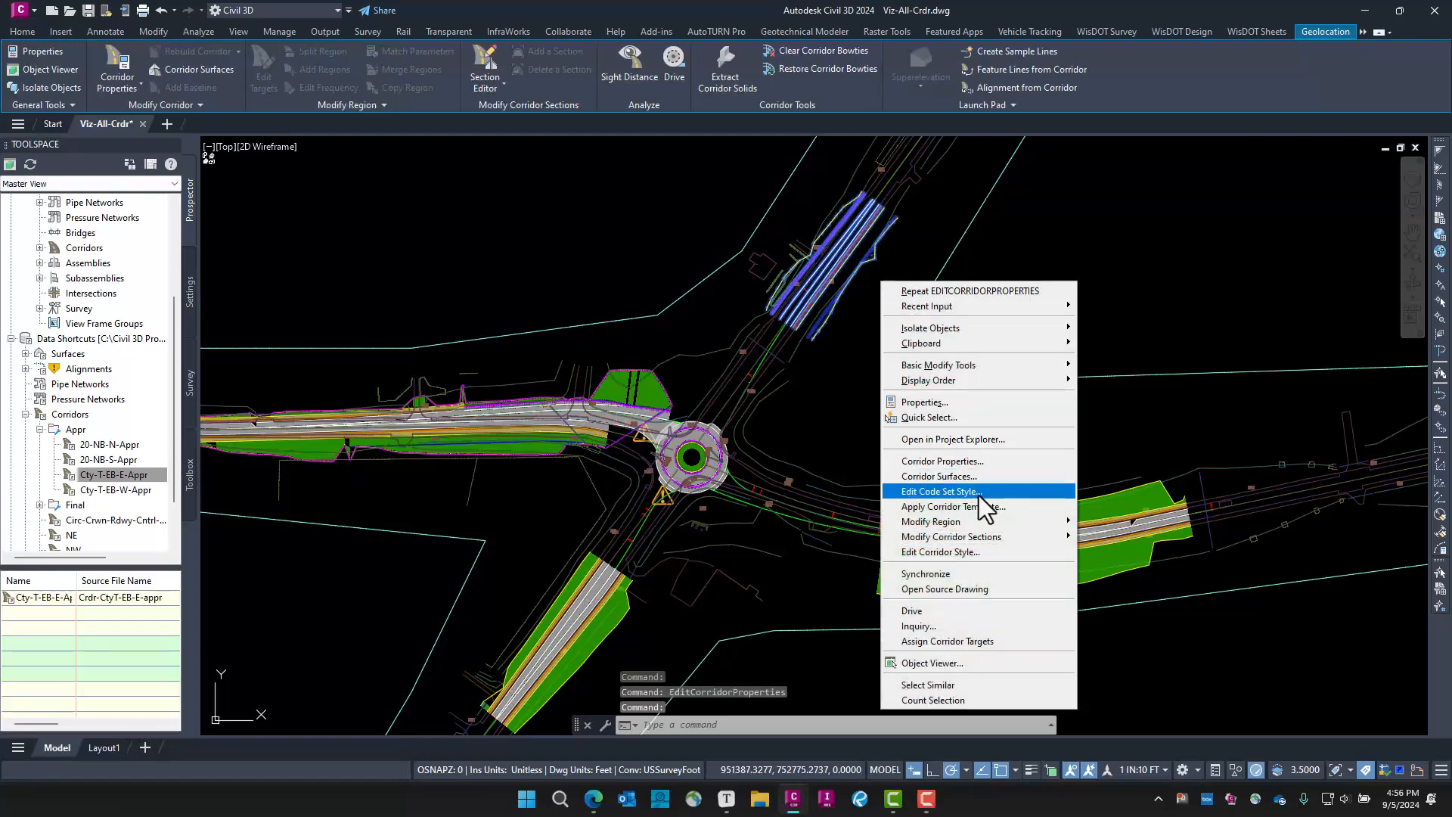
left_click(968, 463)
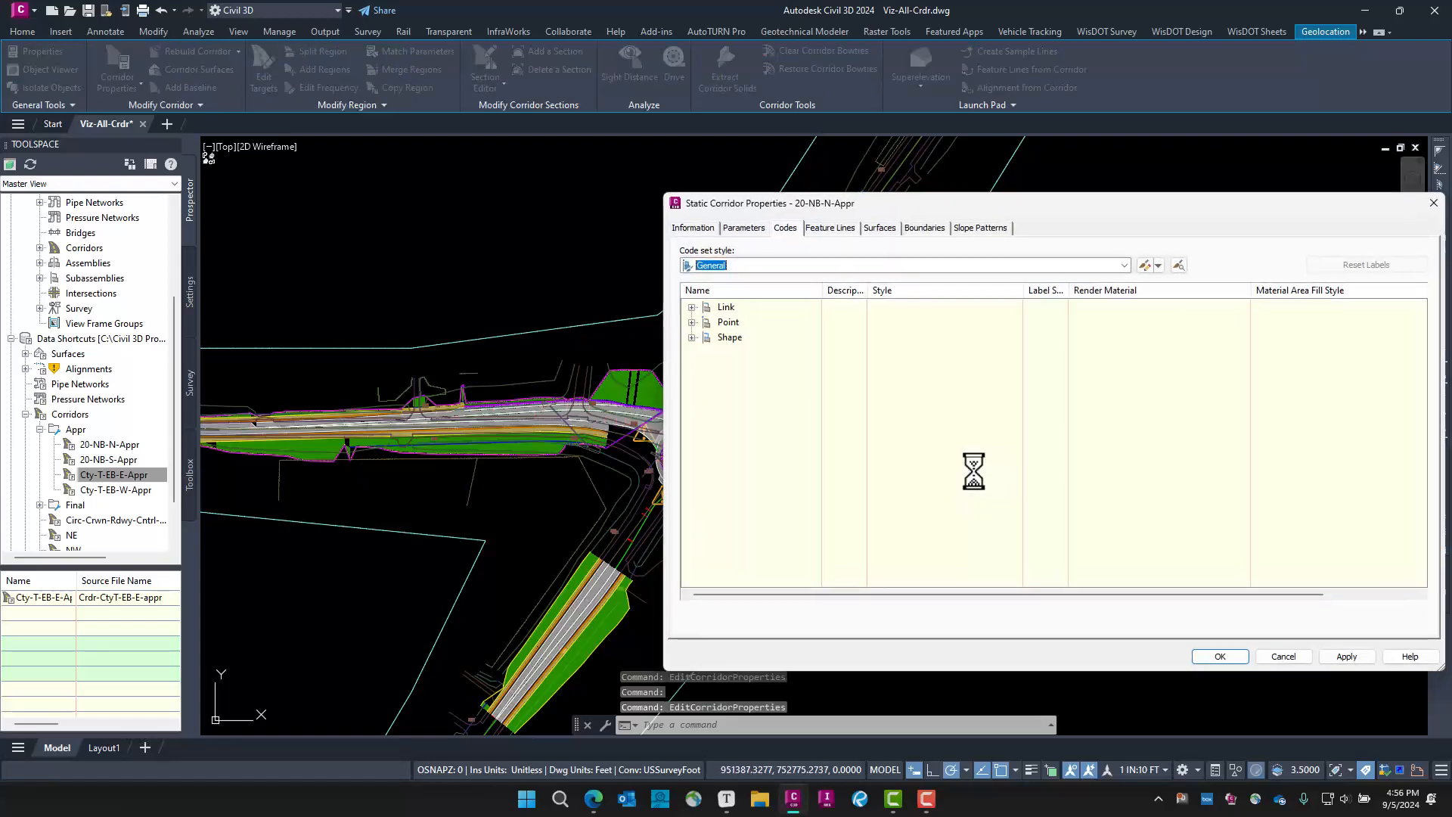
left_click(1124, 266)
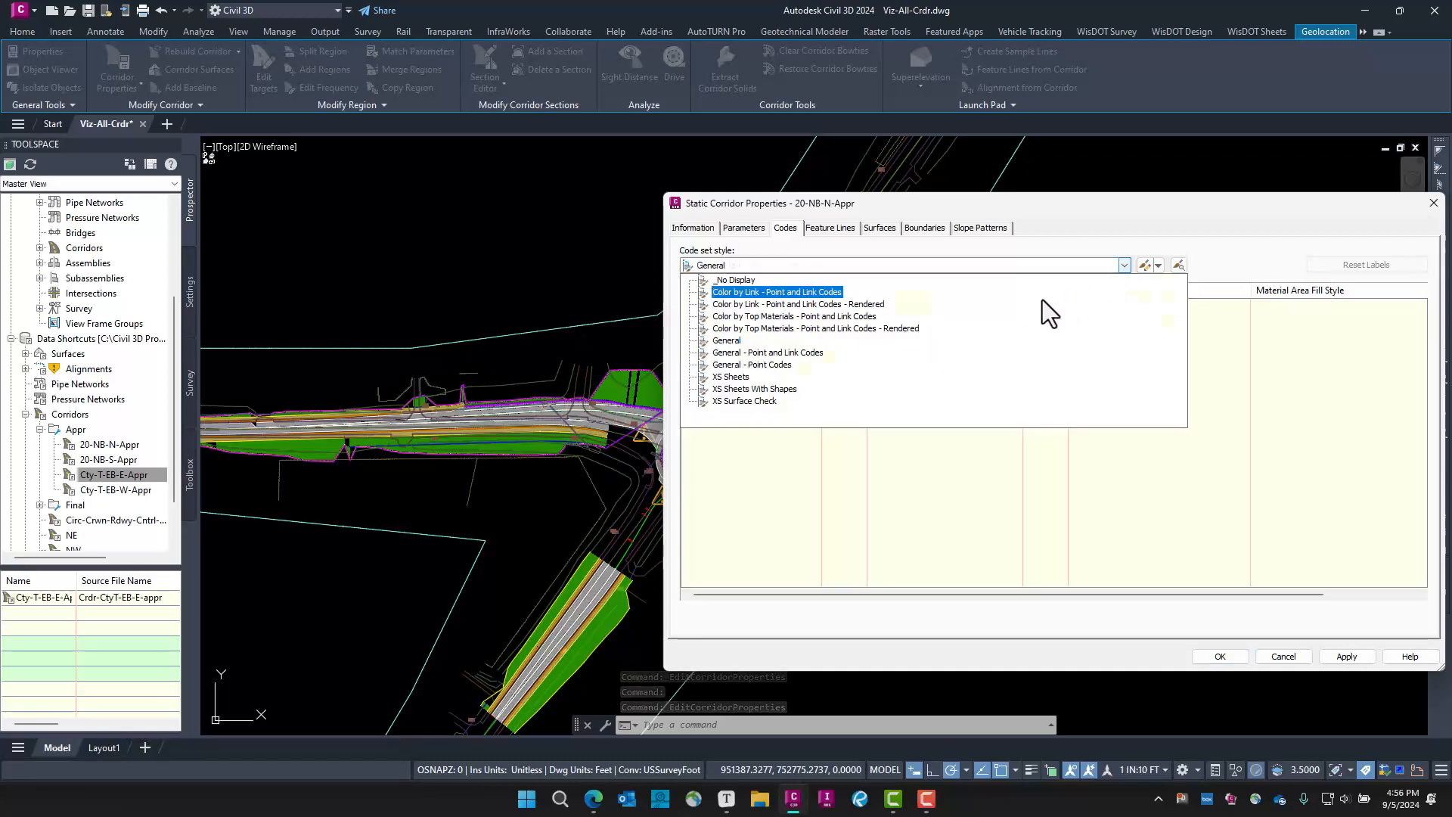
left_click(907, 329)
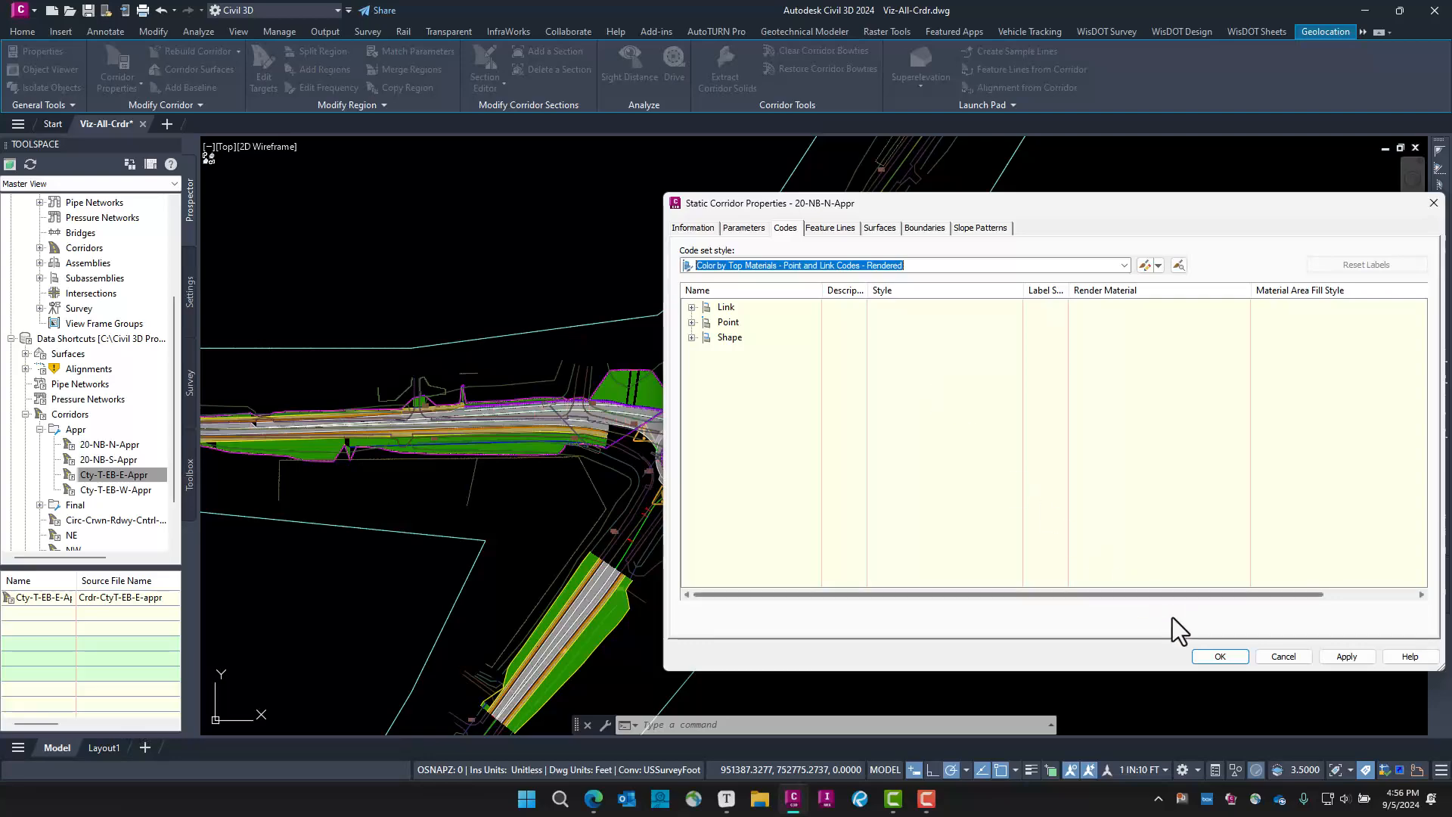
left_click(1211, 655)
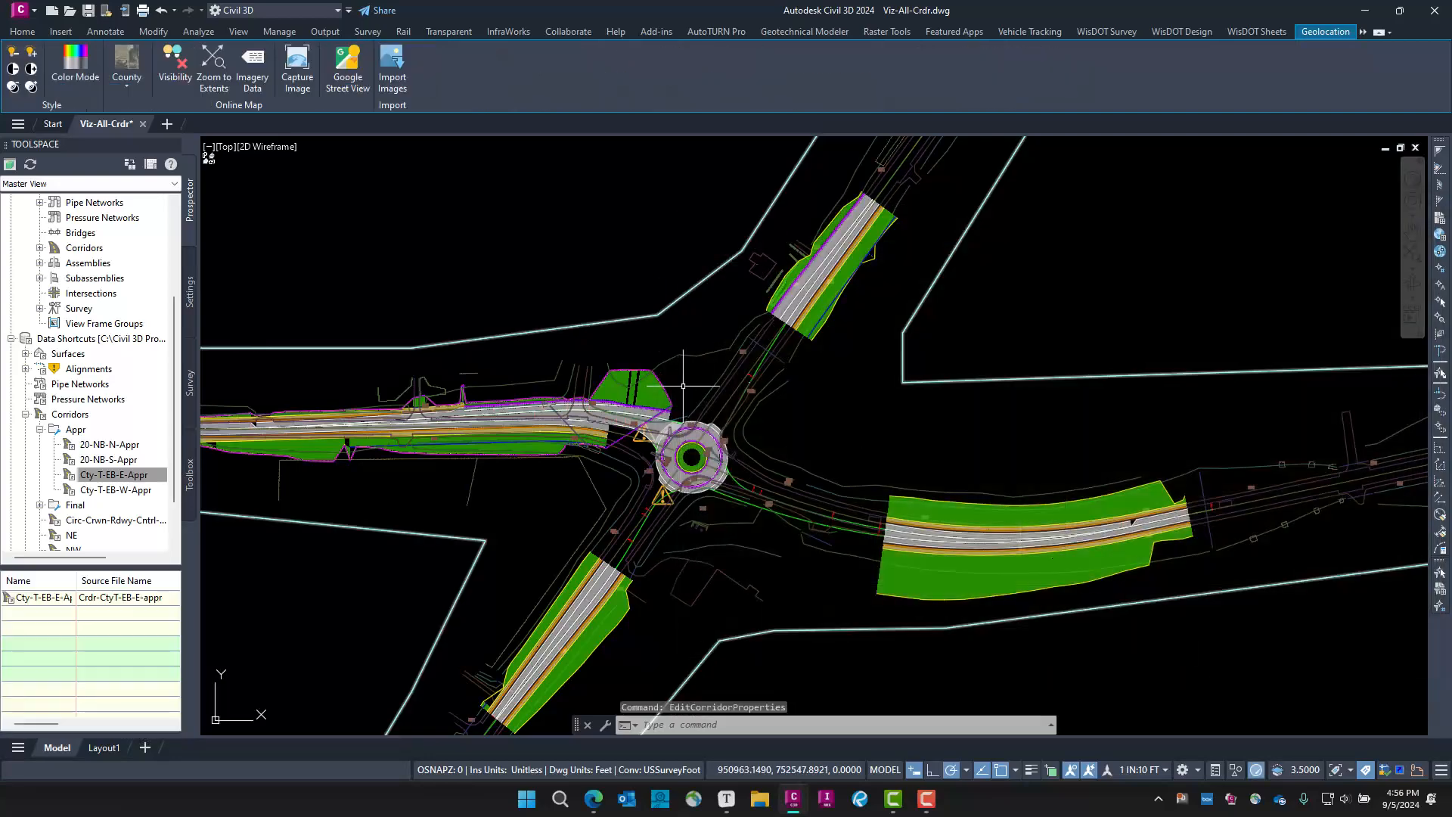
Examine the drawing's surfaces, including those in the Existing folder, and the boundary outline surrounding the corridors
scroll(661, 537, "down", 2)
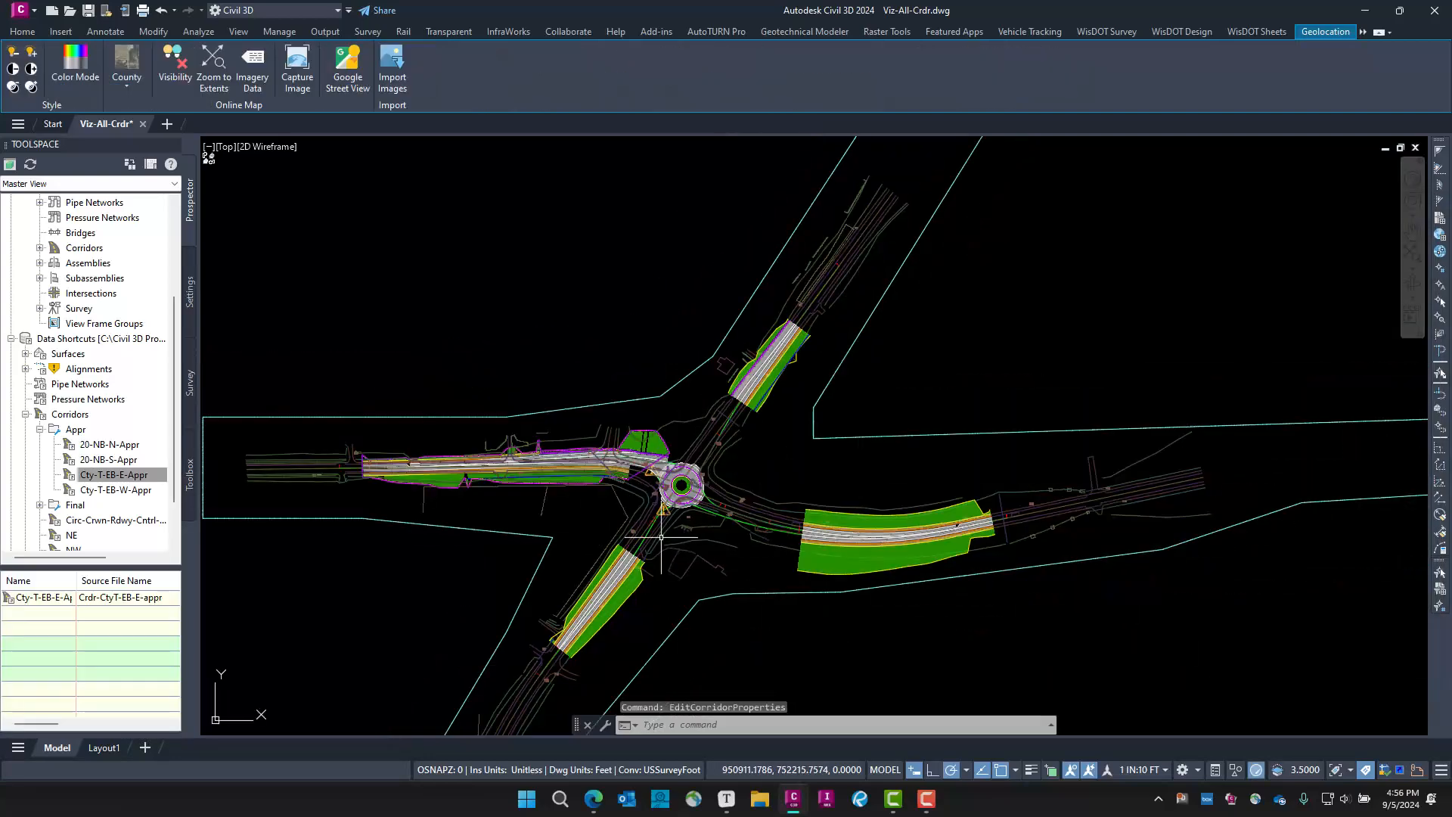
scroll(658, 533, "up", 4)
scroll(650, 530, "down", 5)
scroll(676, 548, "up", 3)
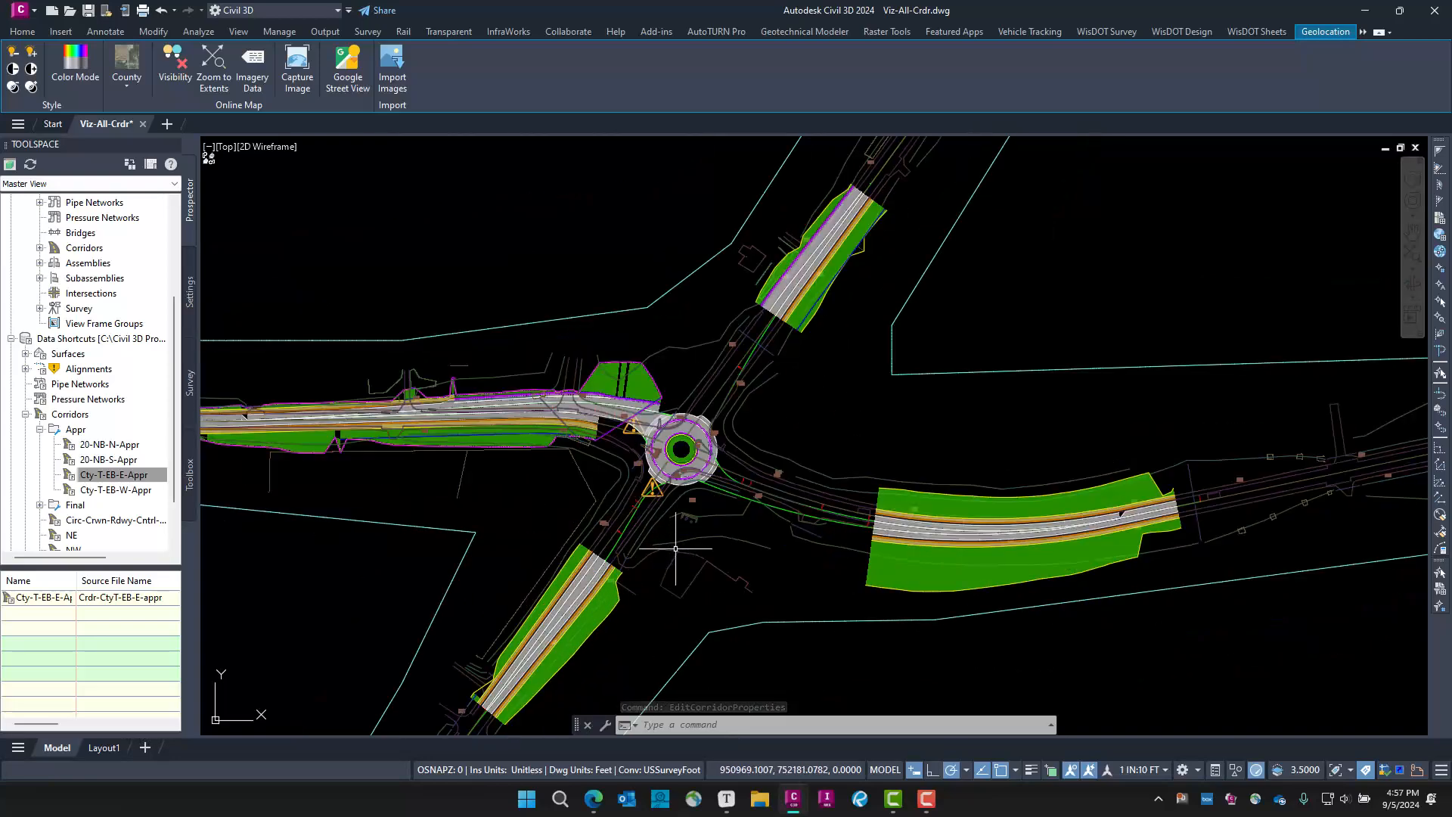
scroll(106, 261, "up", 4)
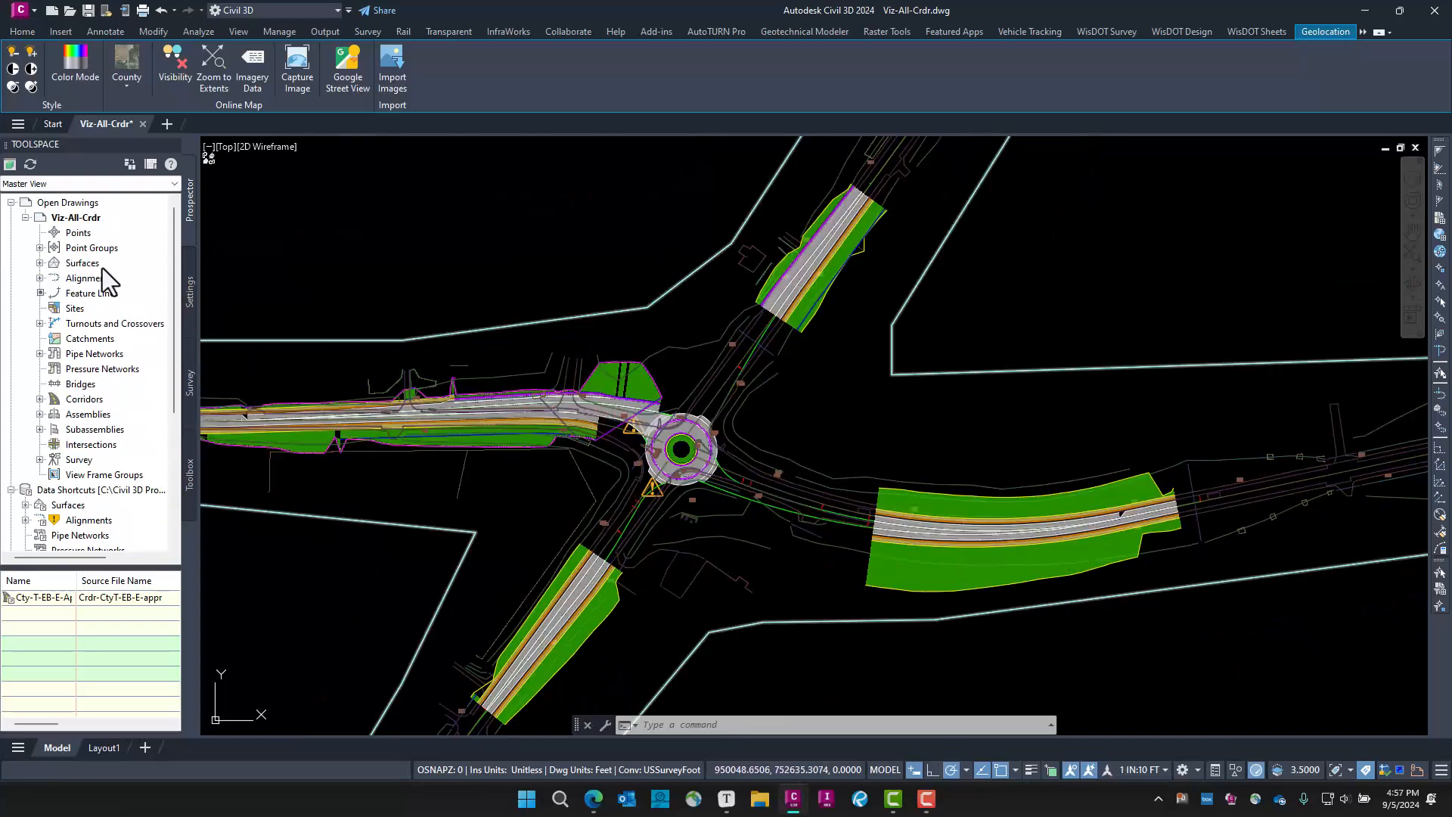
left_click(37, 265)
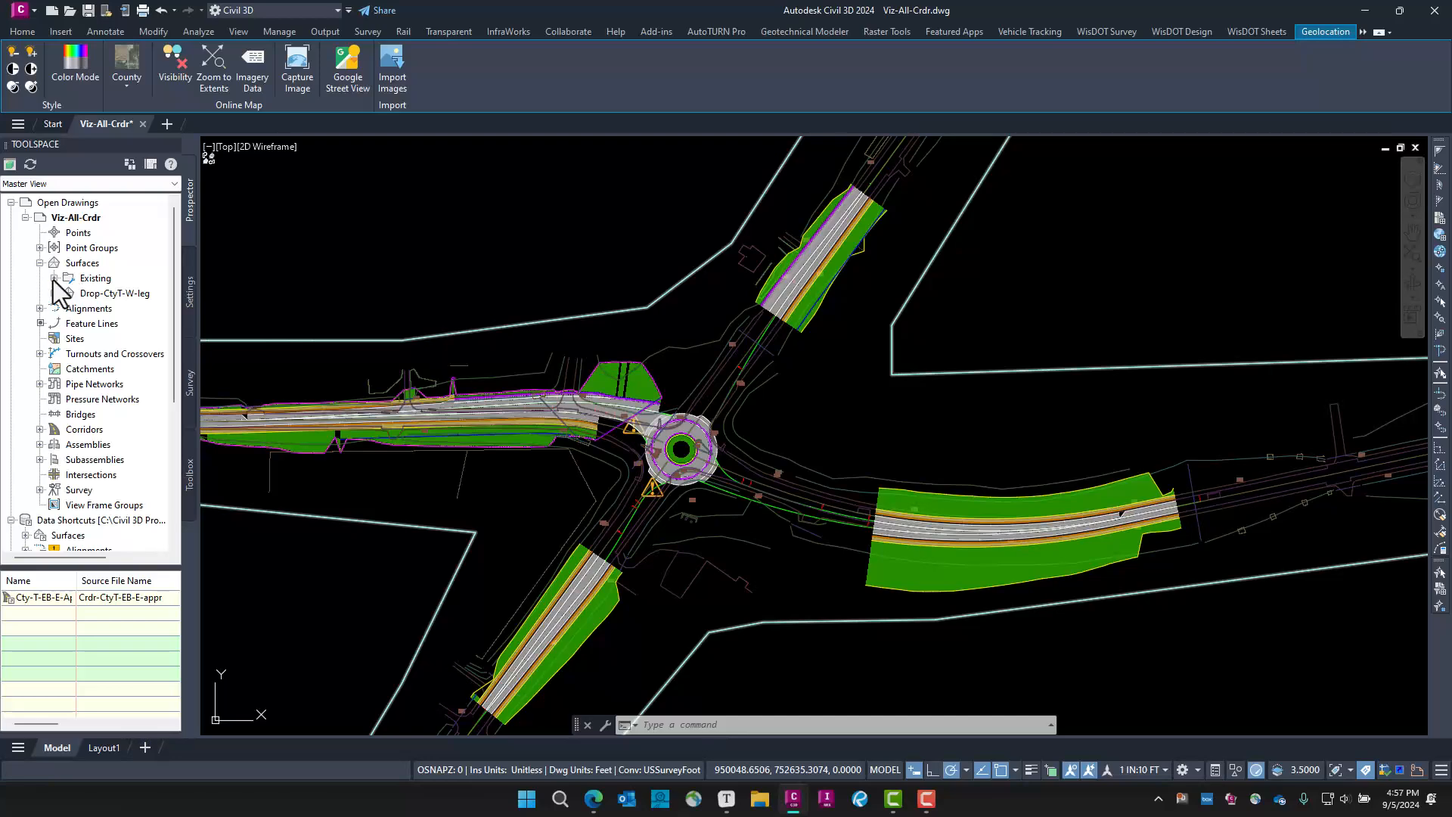
left_click(53, 278)
scroll(870, 405, "down", 5)
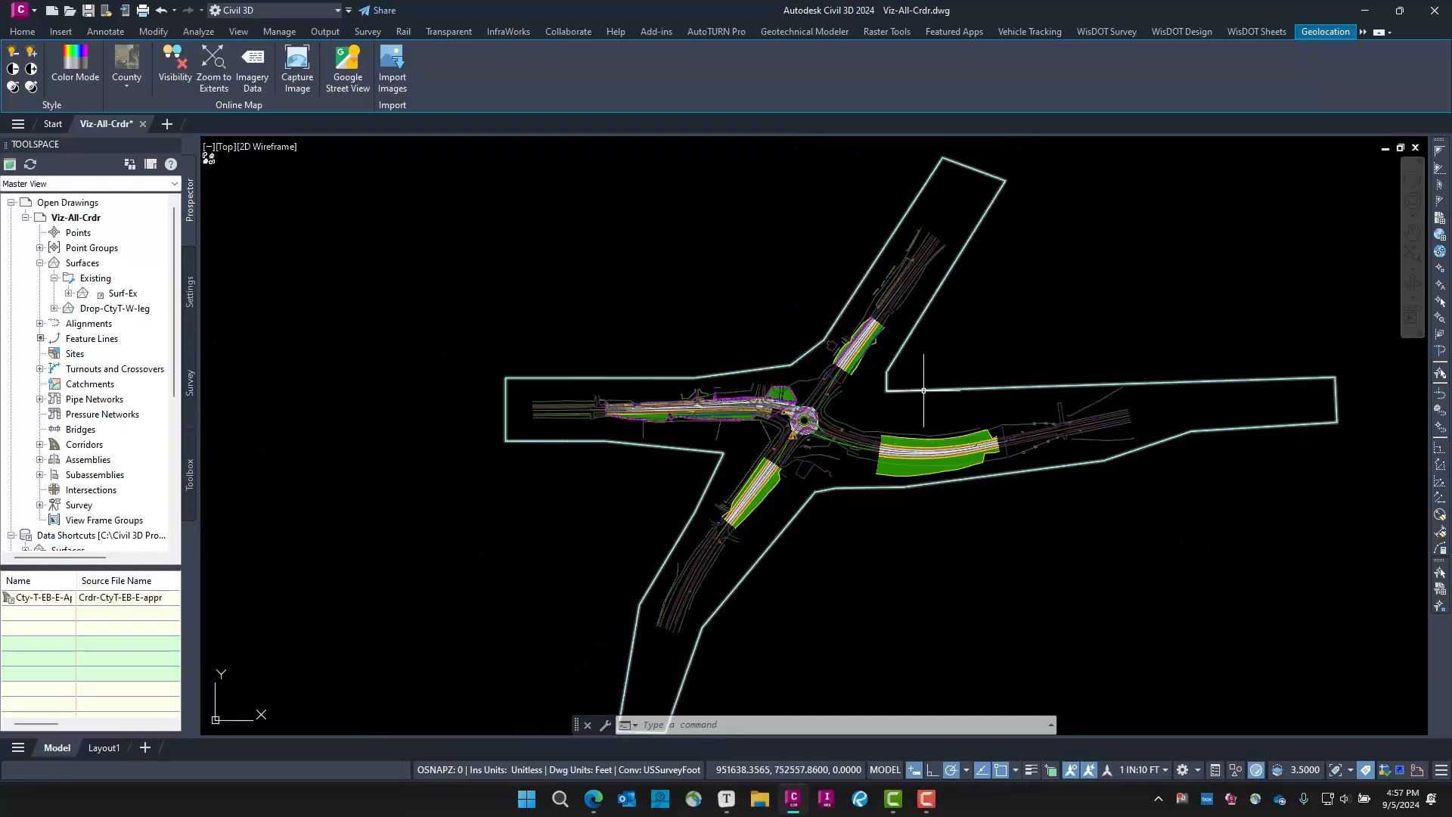
left_click(911, 395)
key("Escape")
scroll(809, 433, "up", 4)
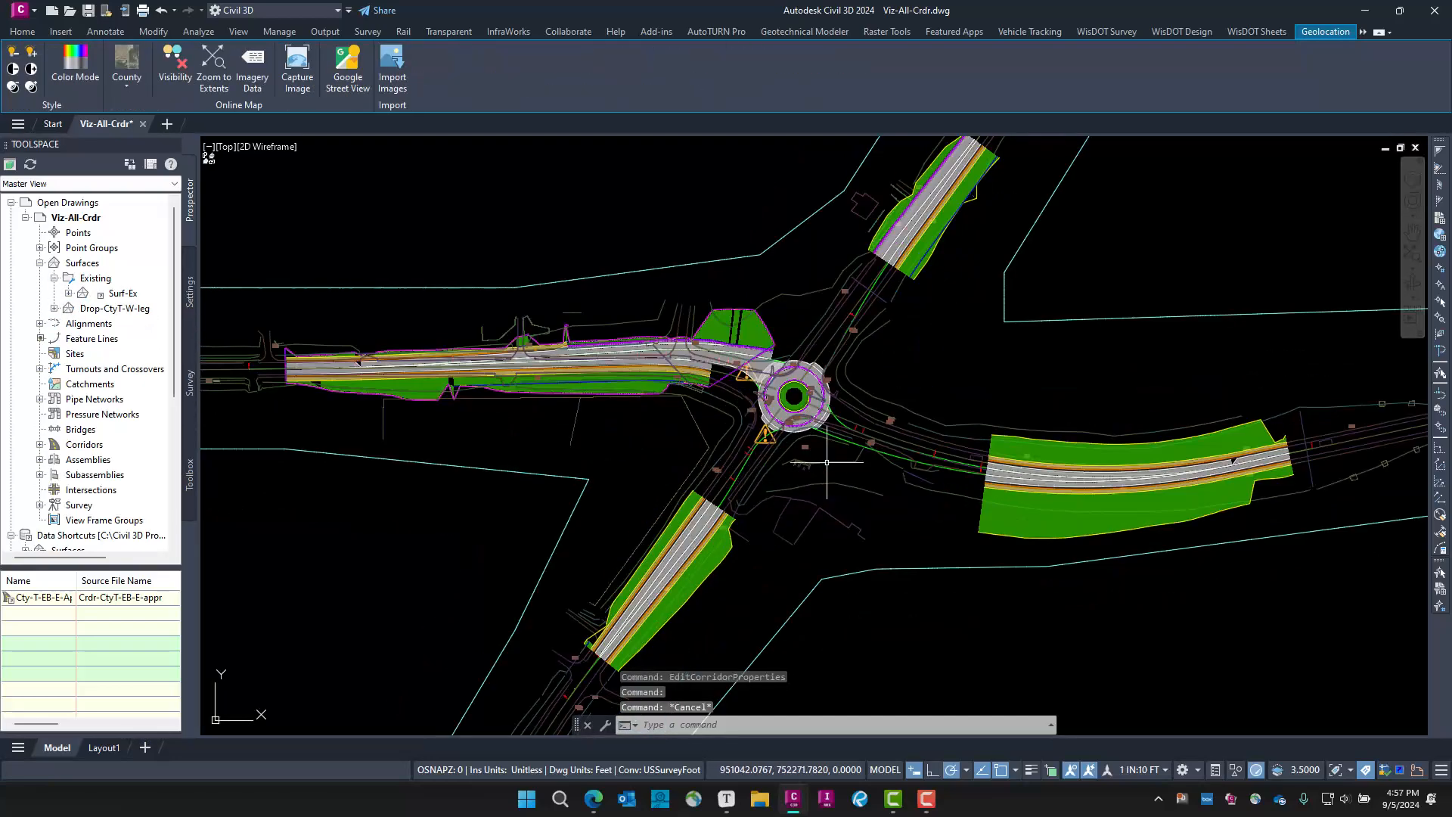
mouse_move(867, 485)
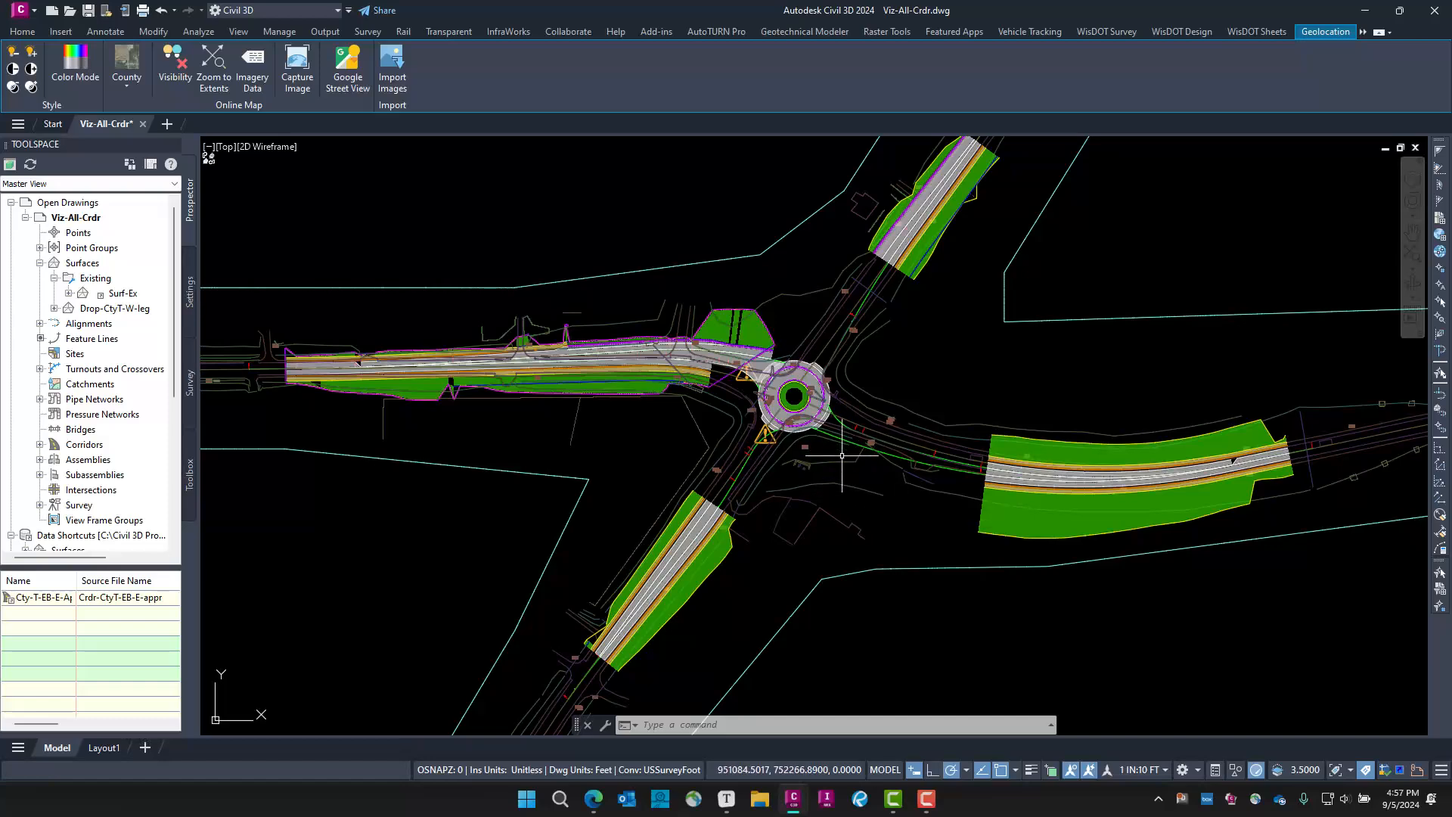
scroll(845, 465, "down", 3)
scroll(847, 461, "up", 4)
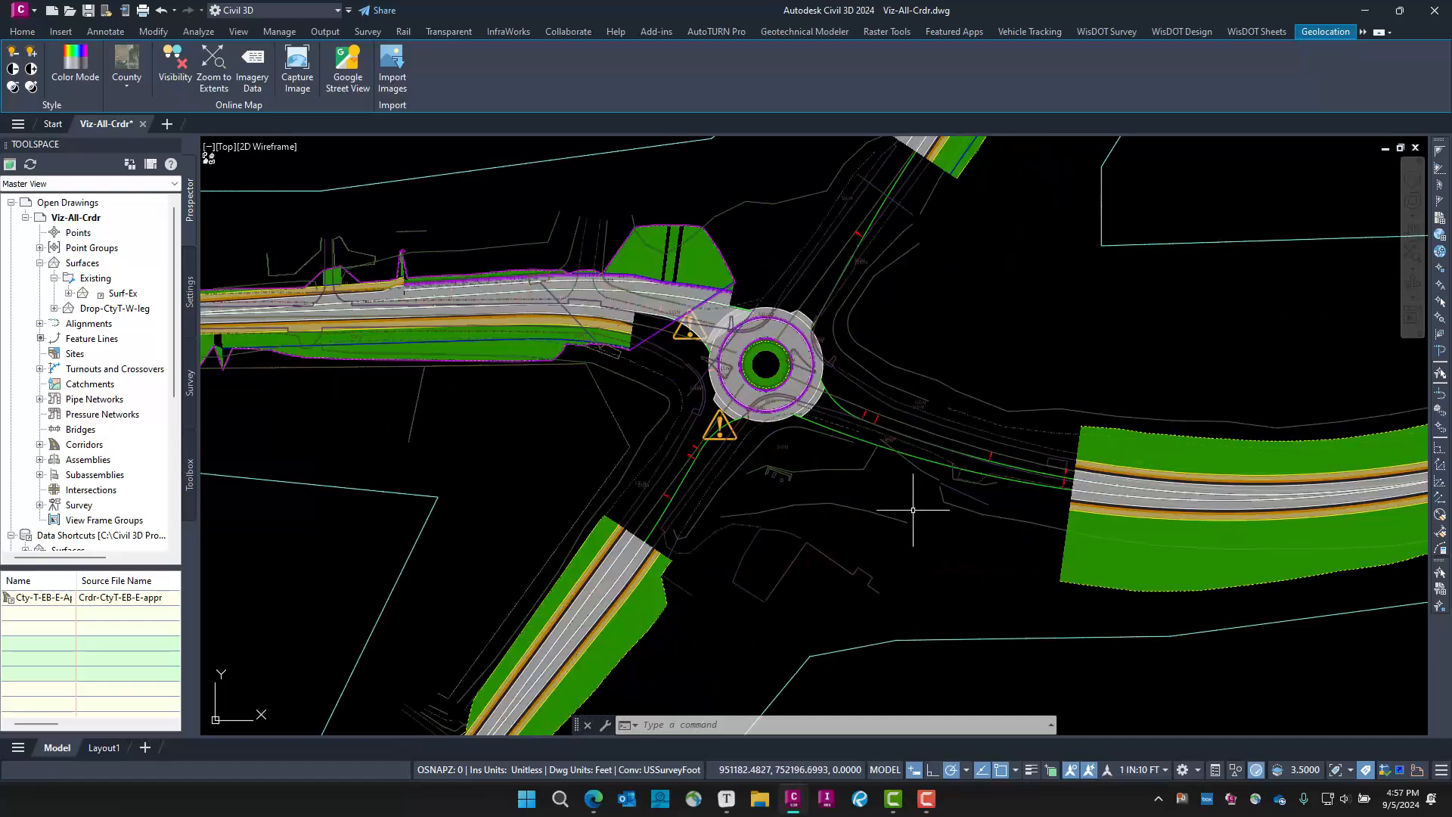
scroll(903, 511, "down", 3)
scroll(904, 511, "up", 2)
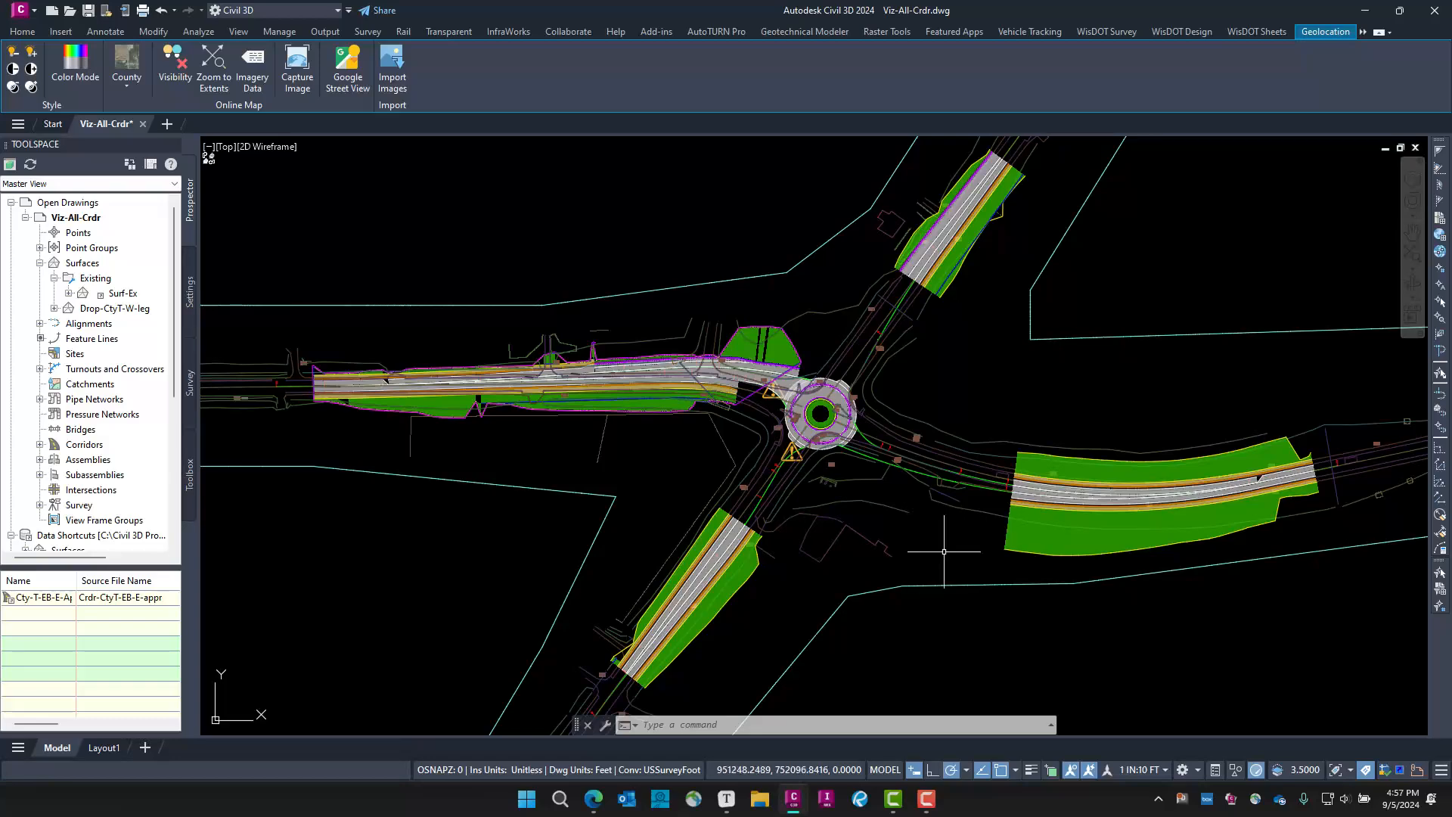
Orbit the model to an oblique 3D view with 3DORBIT and display it in the Realistic visual style
type("3do")
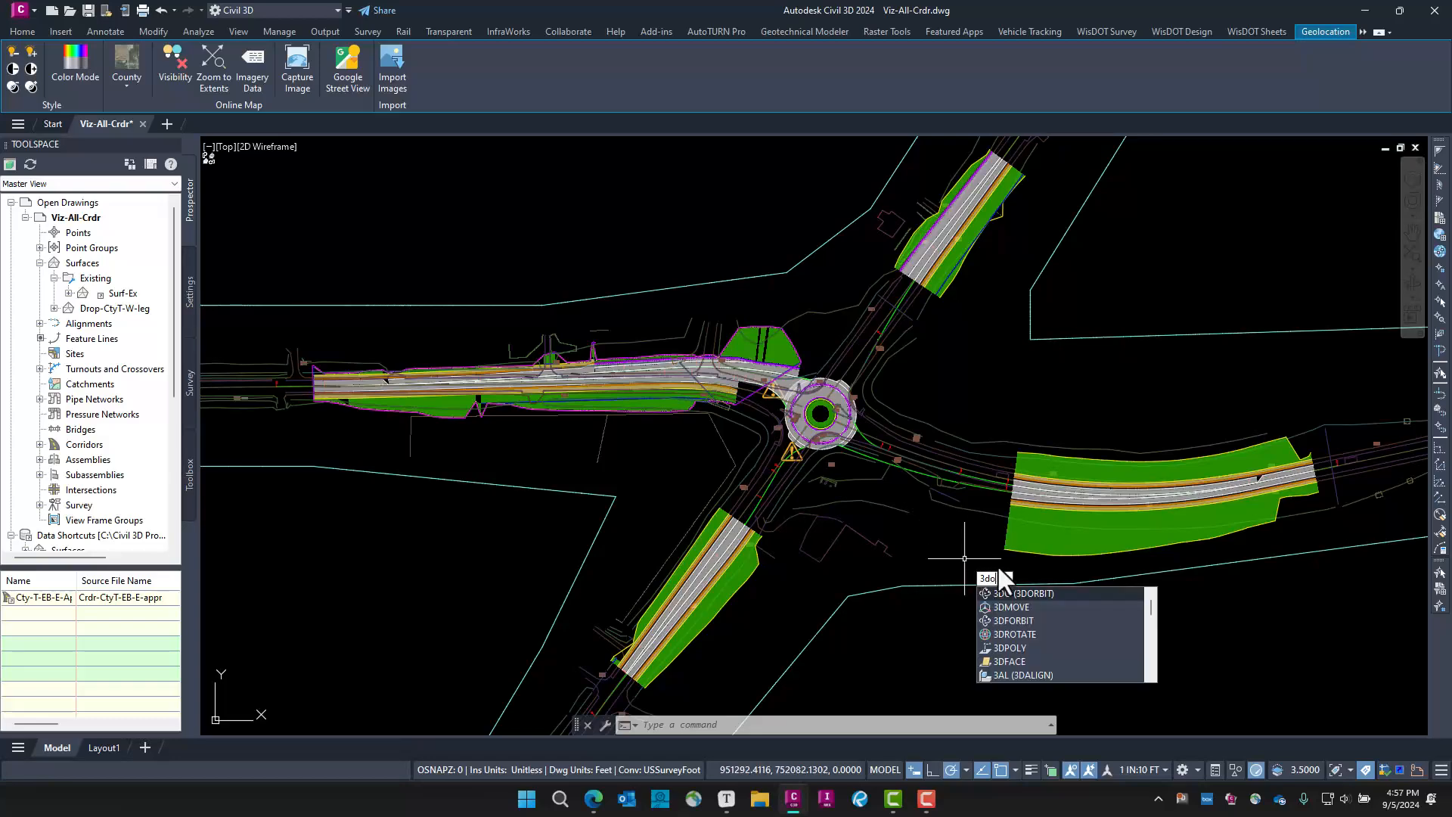
key("Return")
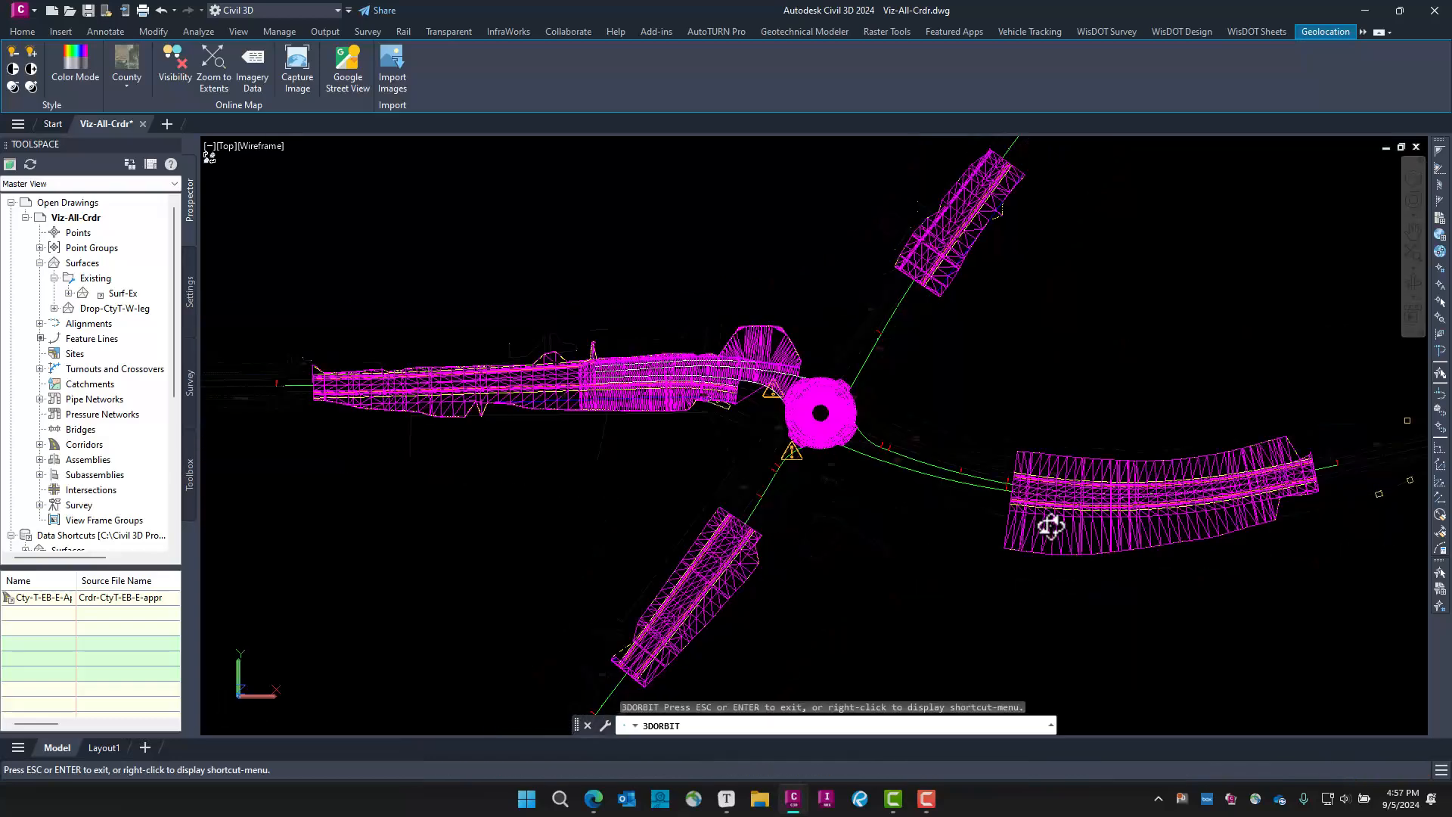
left_click_drag(1053, 540, 992, 353)
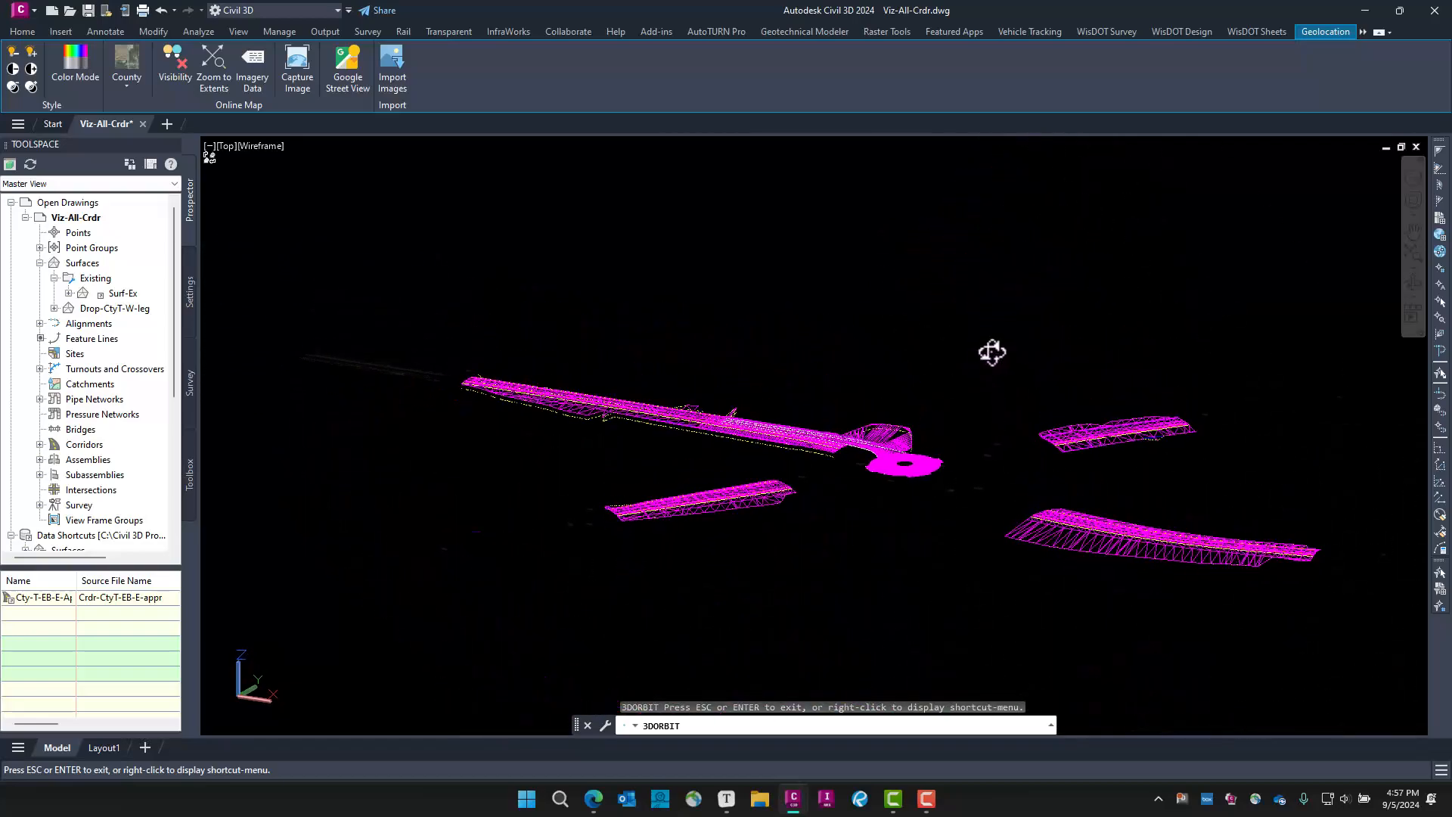
right_click(351, 180)
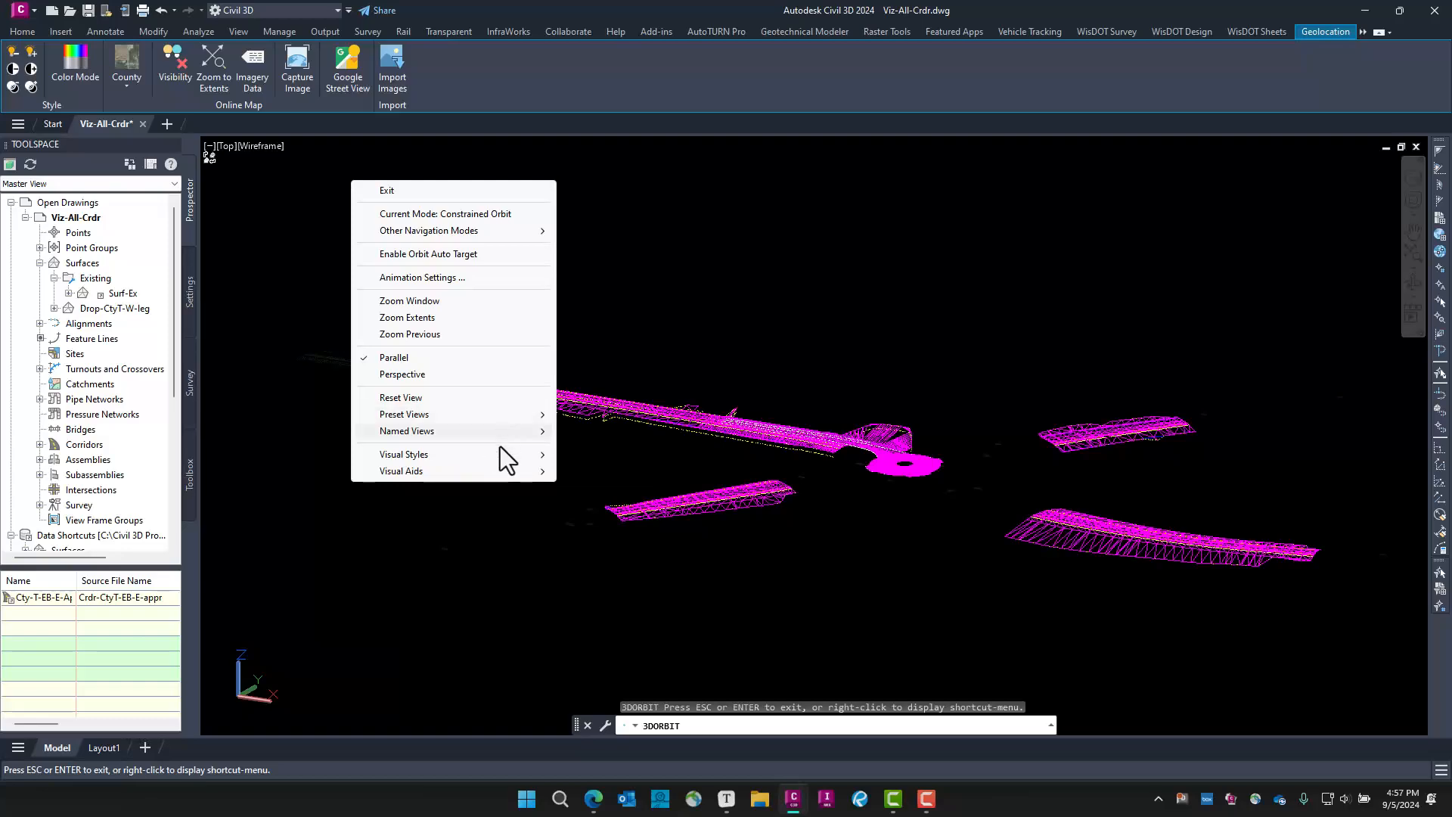
mouse_move(519, 457)
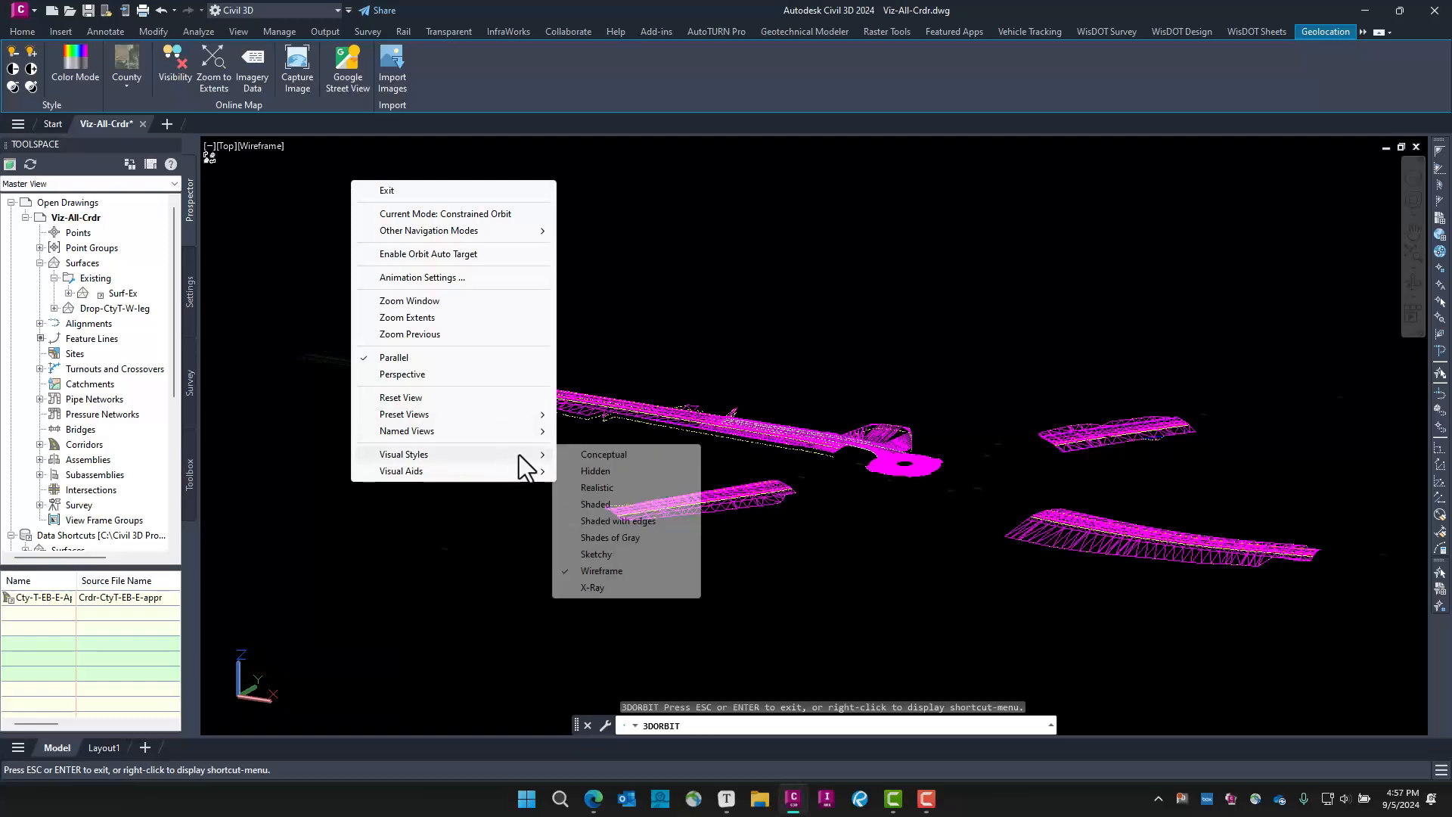
left_click(605, 488)
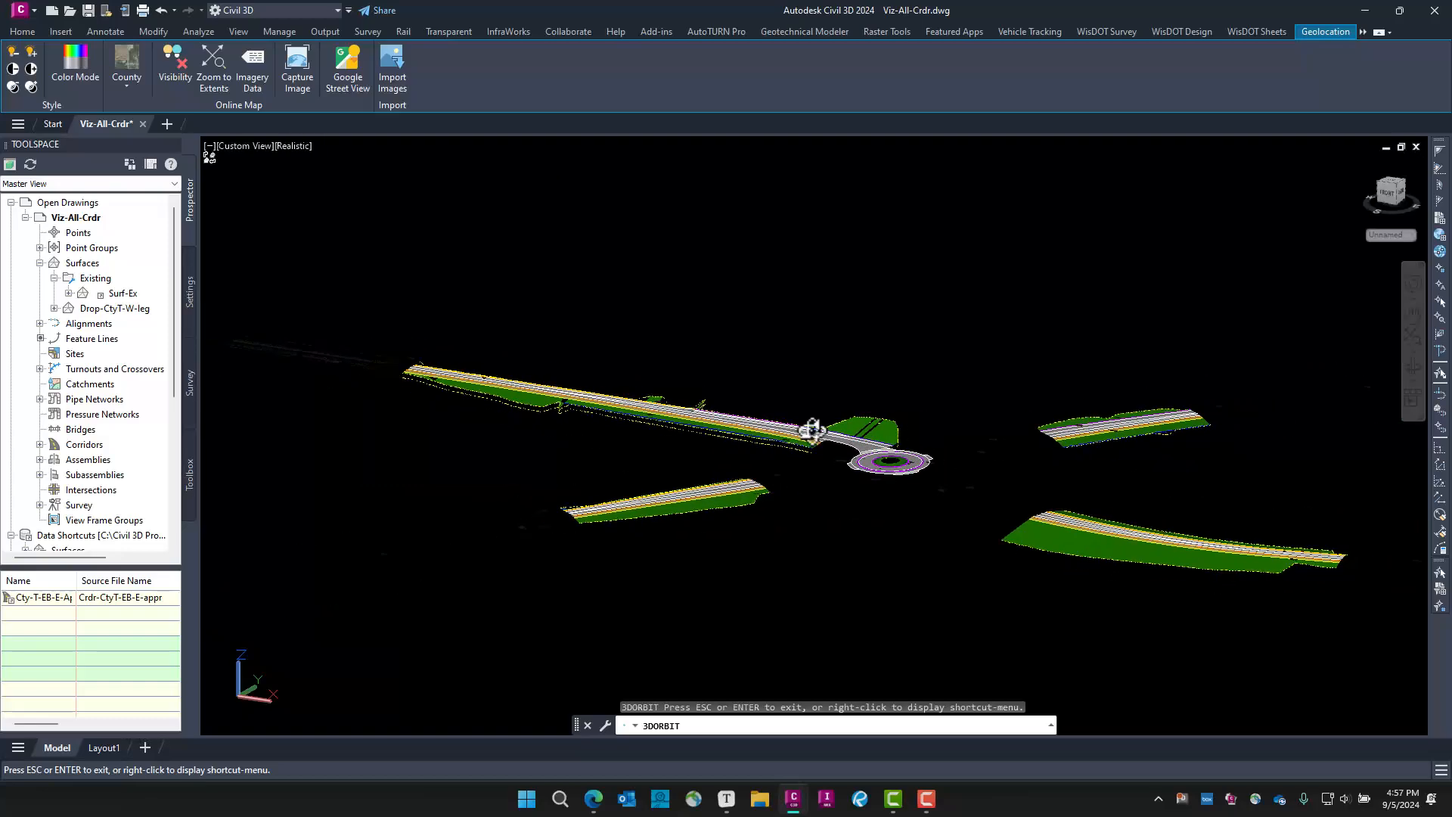
Examine the rendered roundabout and its approach corridors in the 3D view
scroll(815, 428, "up", 3)
scroll(1028, 519, "down", 5)
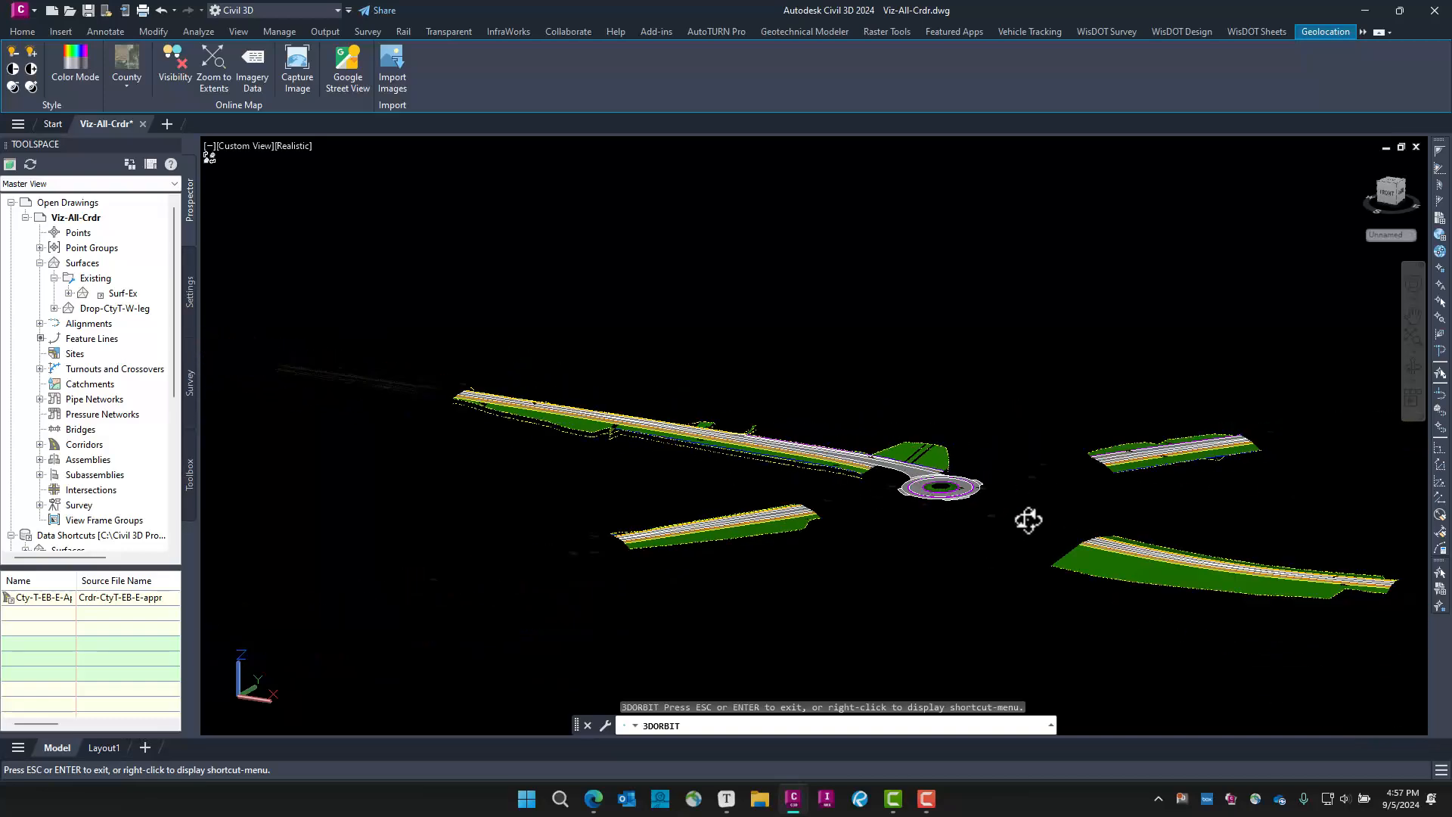
scroll(1104, 530, "up", 6)
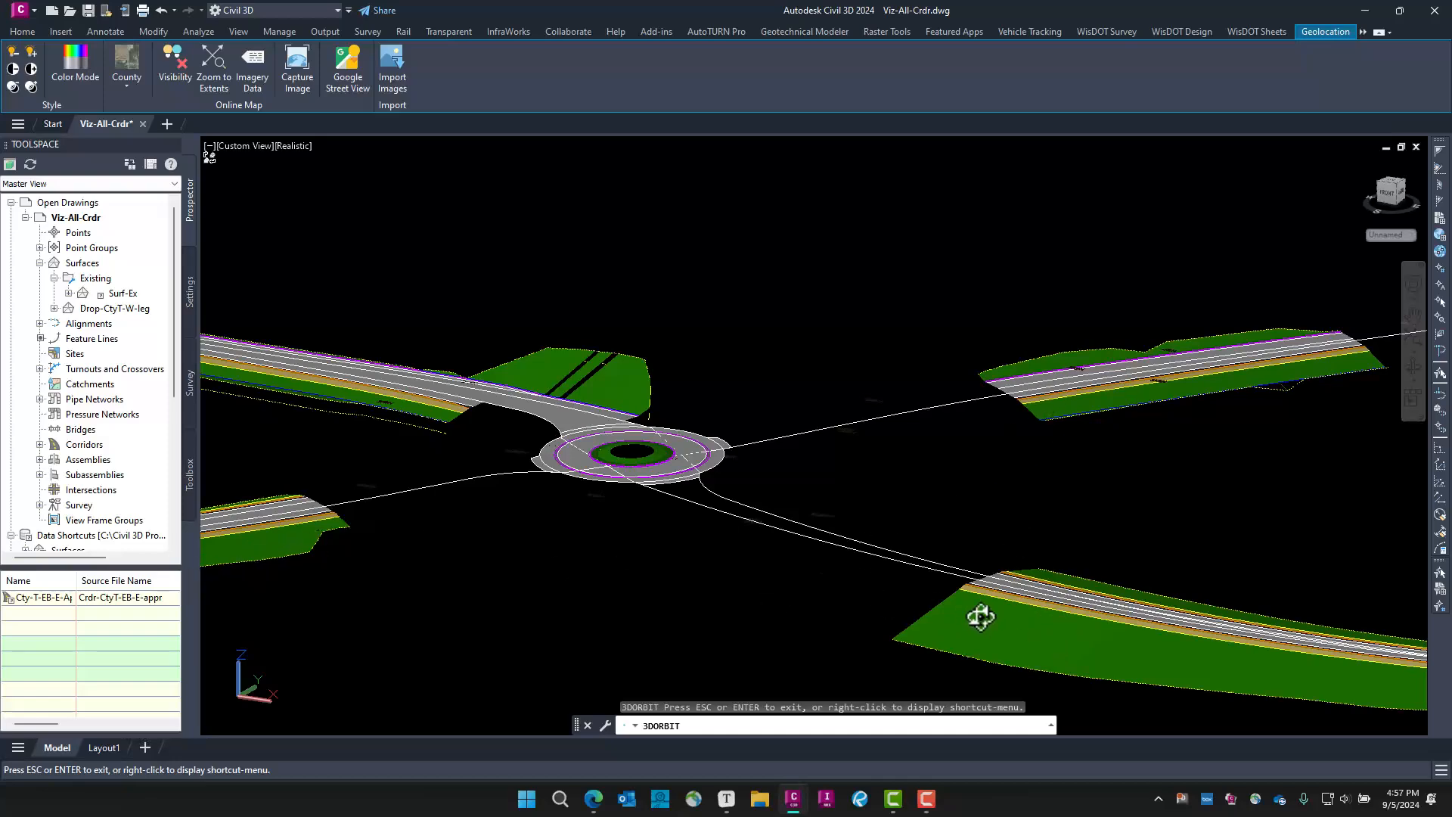
left_click_drag(1000, 624, 587, 586)
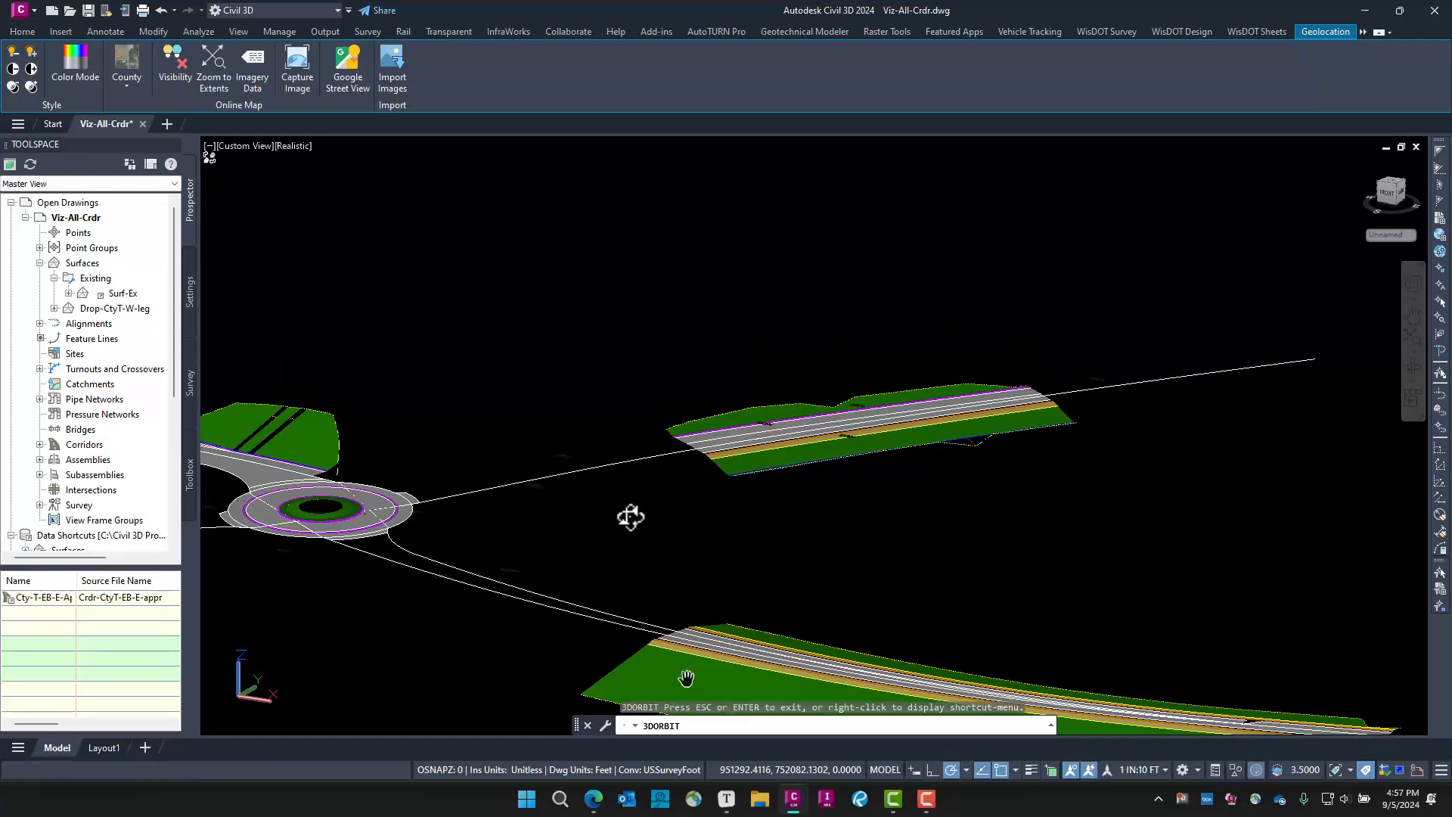
scroll(803, 453, "down", 1)
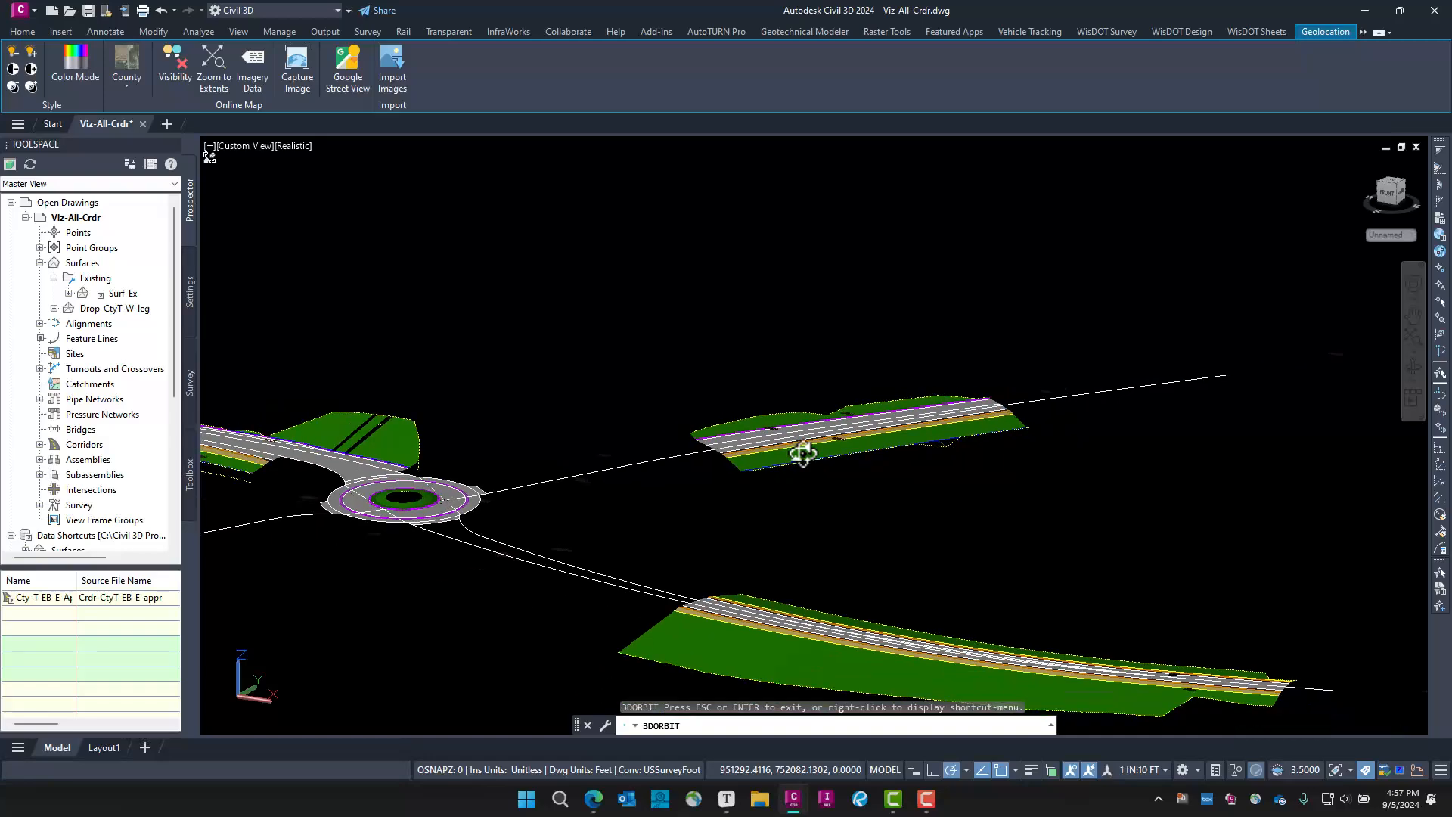
scroll(803, 454, "up", 2)
scroll(499, 486, "down", 5)
scroll(379, 477, "up", 4)
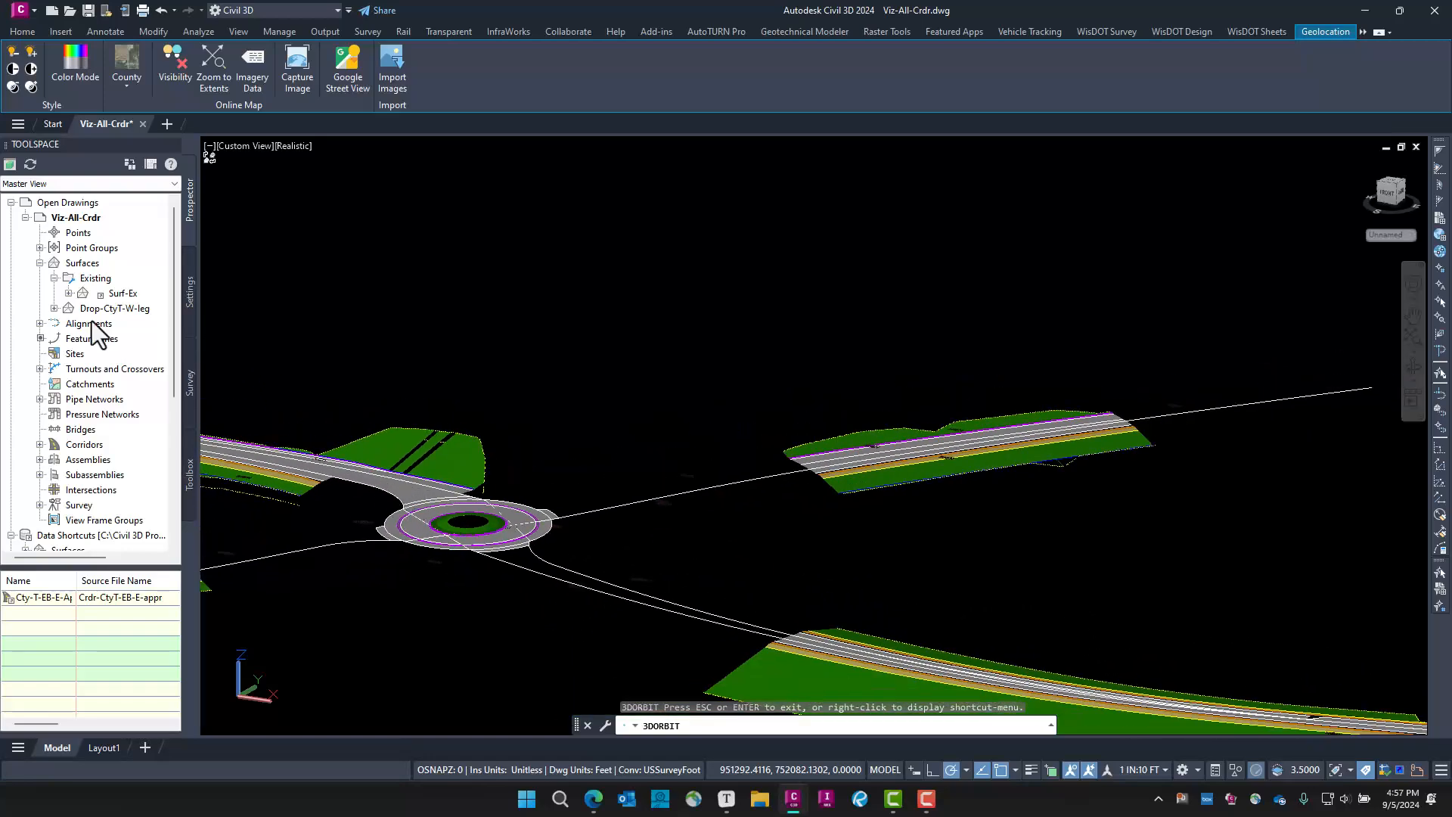
In the surface properties, set the surface style of Surf-Ex to EX Triangles
right_click(86, 279)
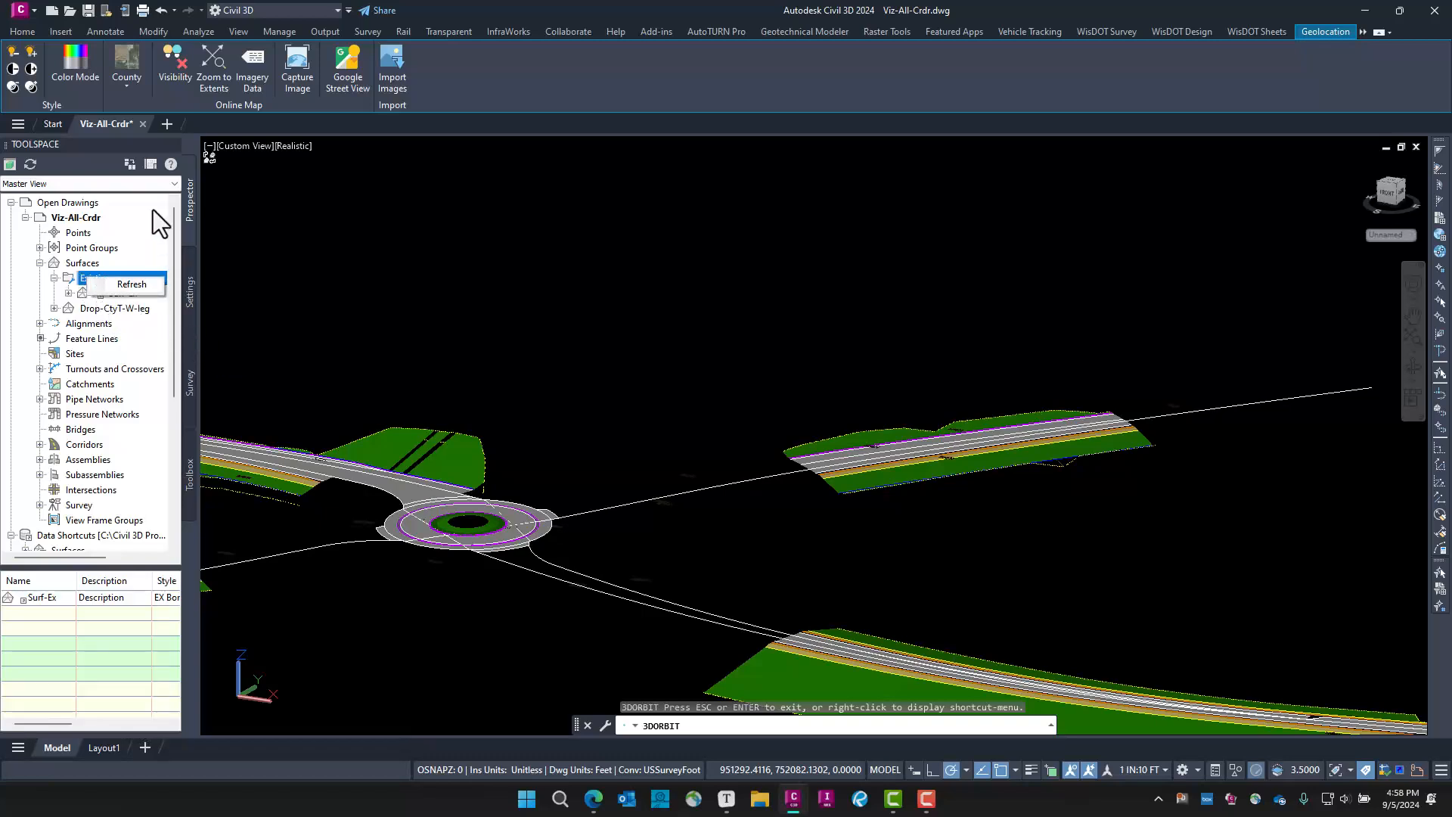
left_click(116, 157)
right_click(129, 293)
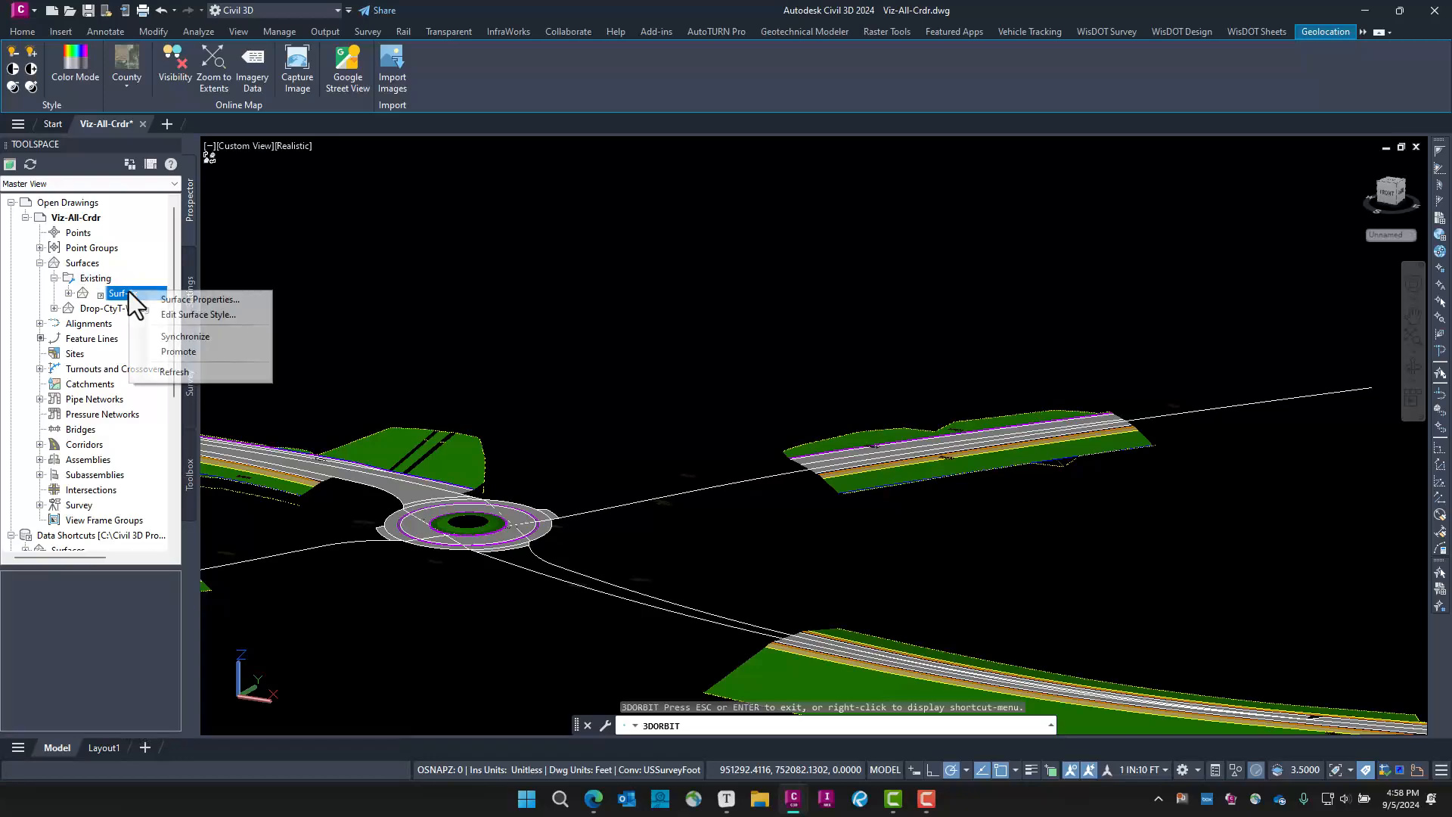
left_click(160, 299)
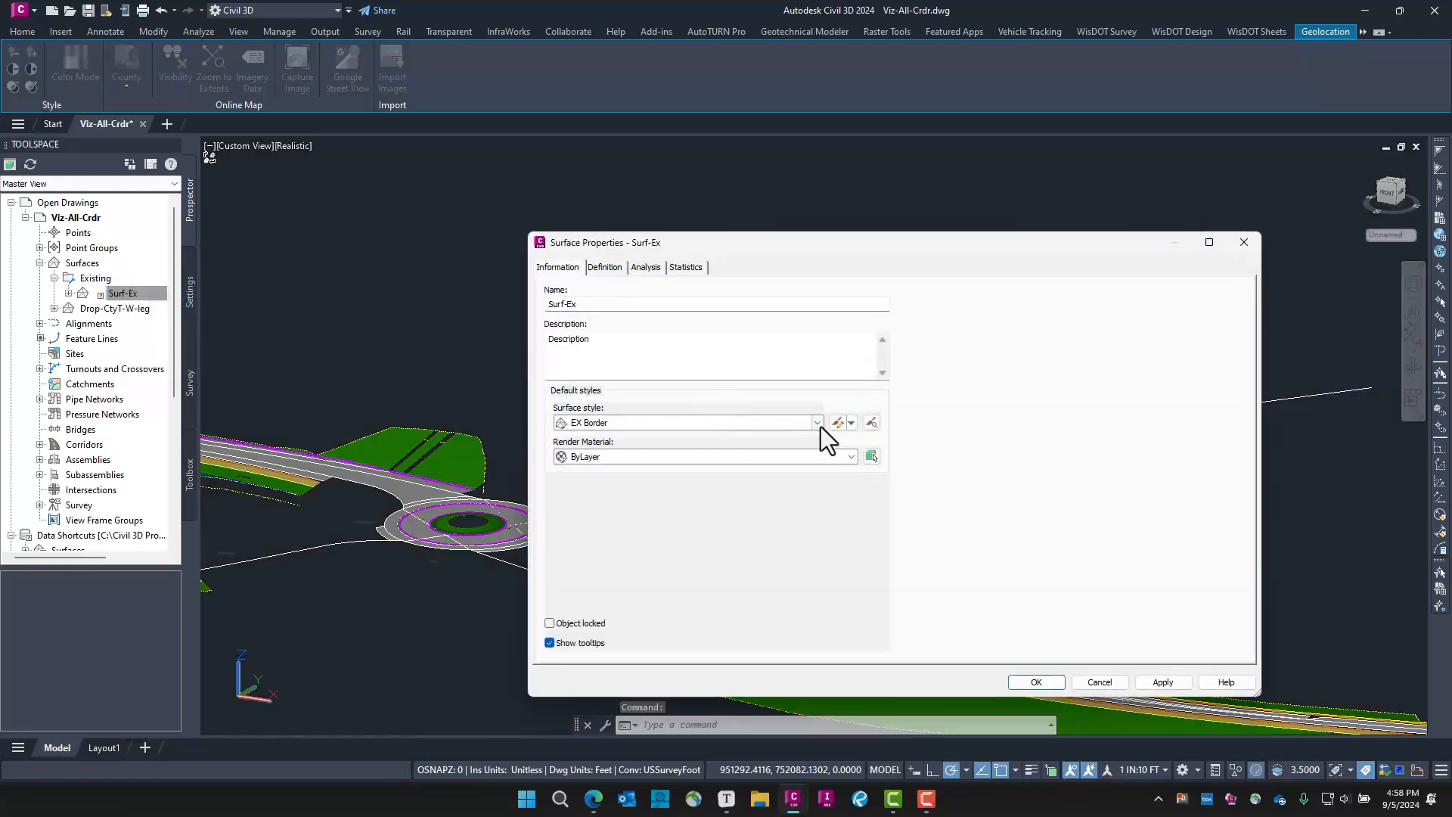
left_click(818, 422)
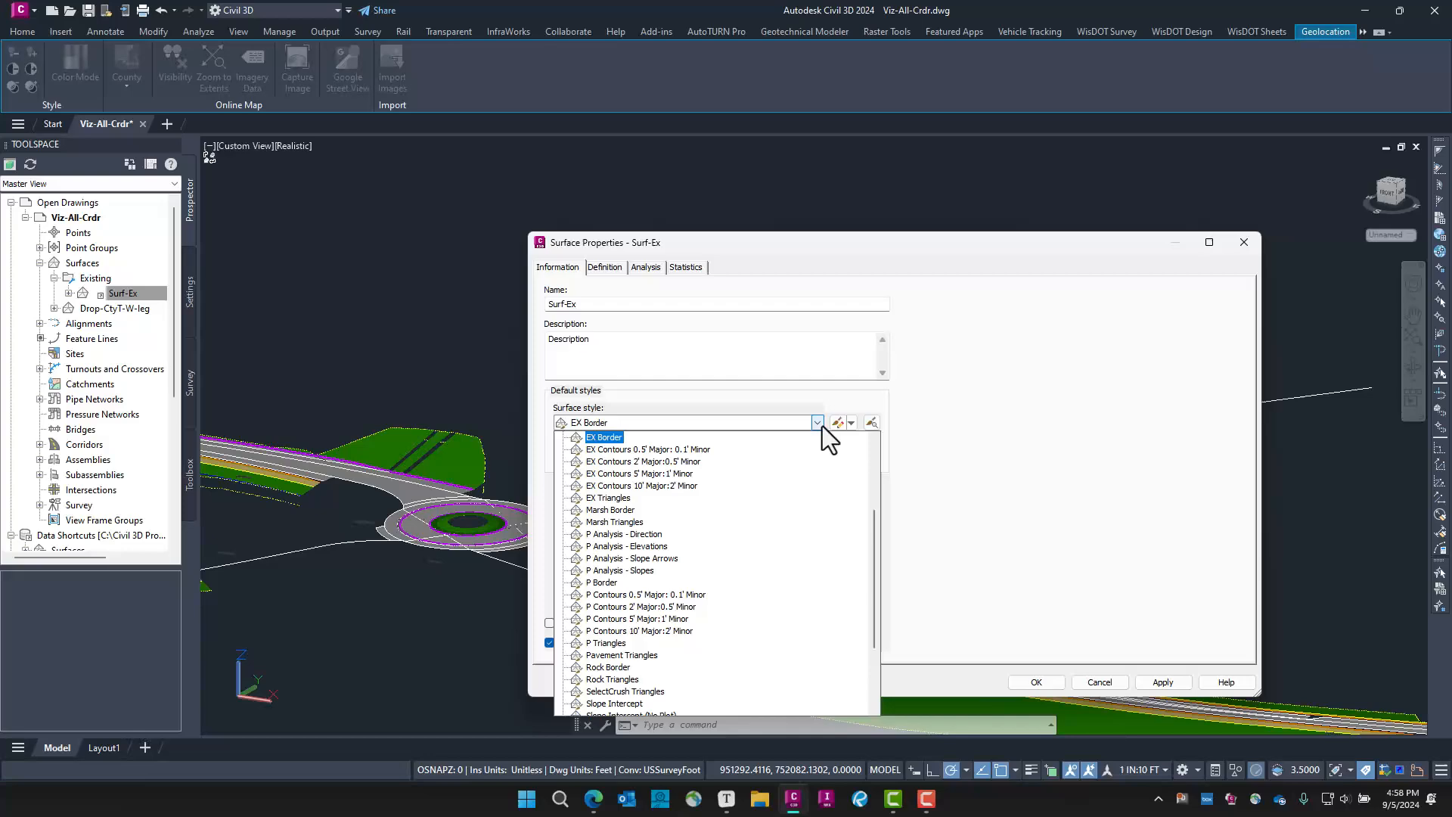
left_click(618, 498)
left_click(1049, 683)
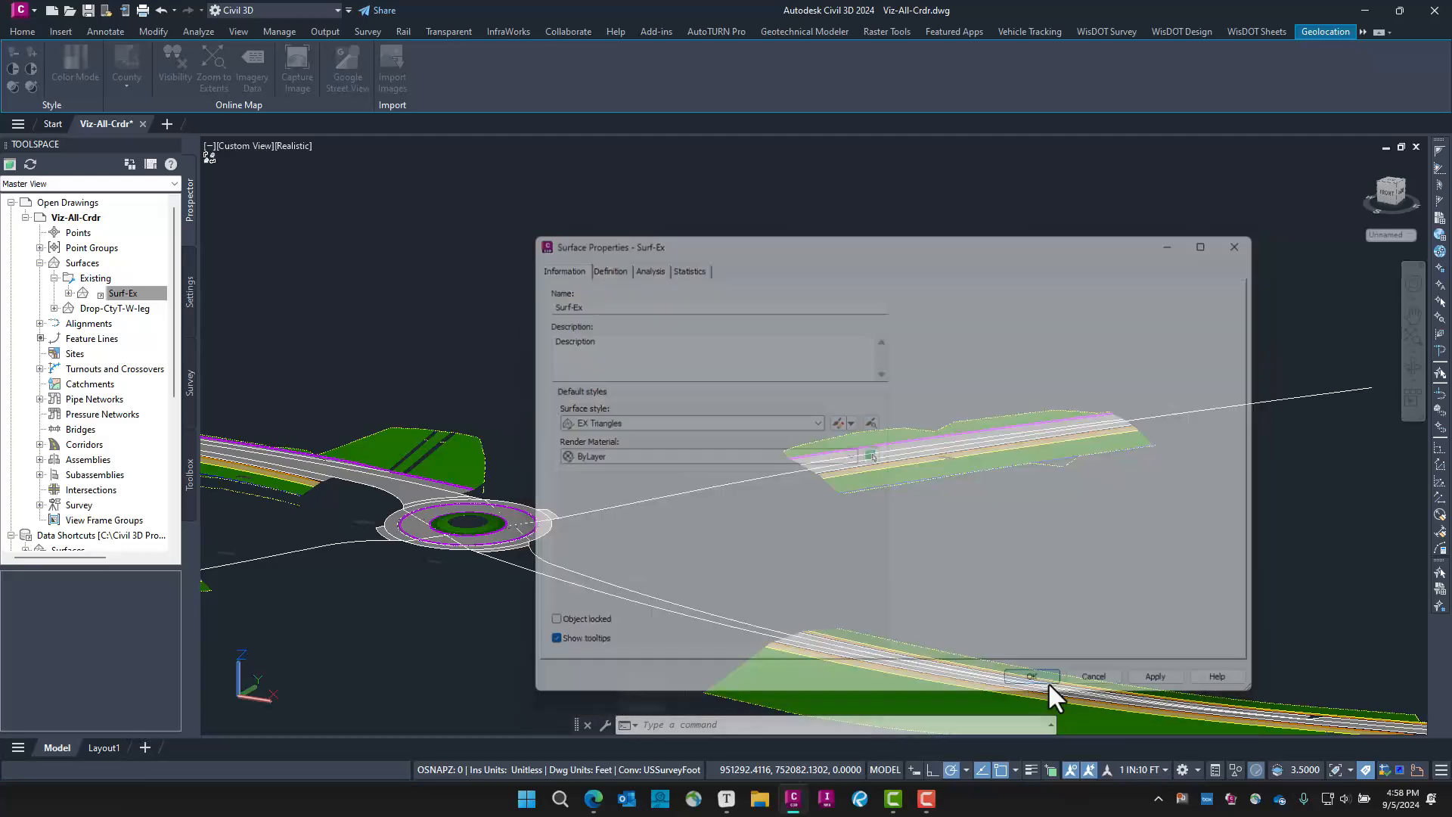
scroll(611, 574, "down", 6)
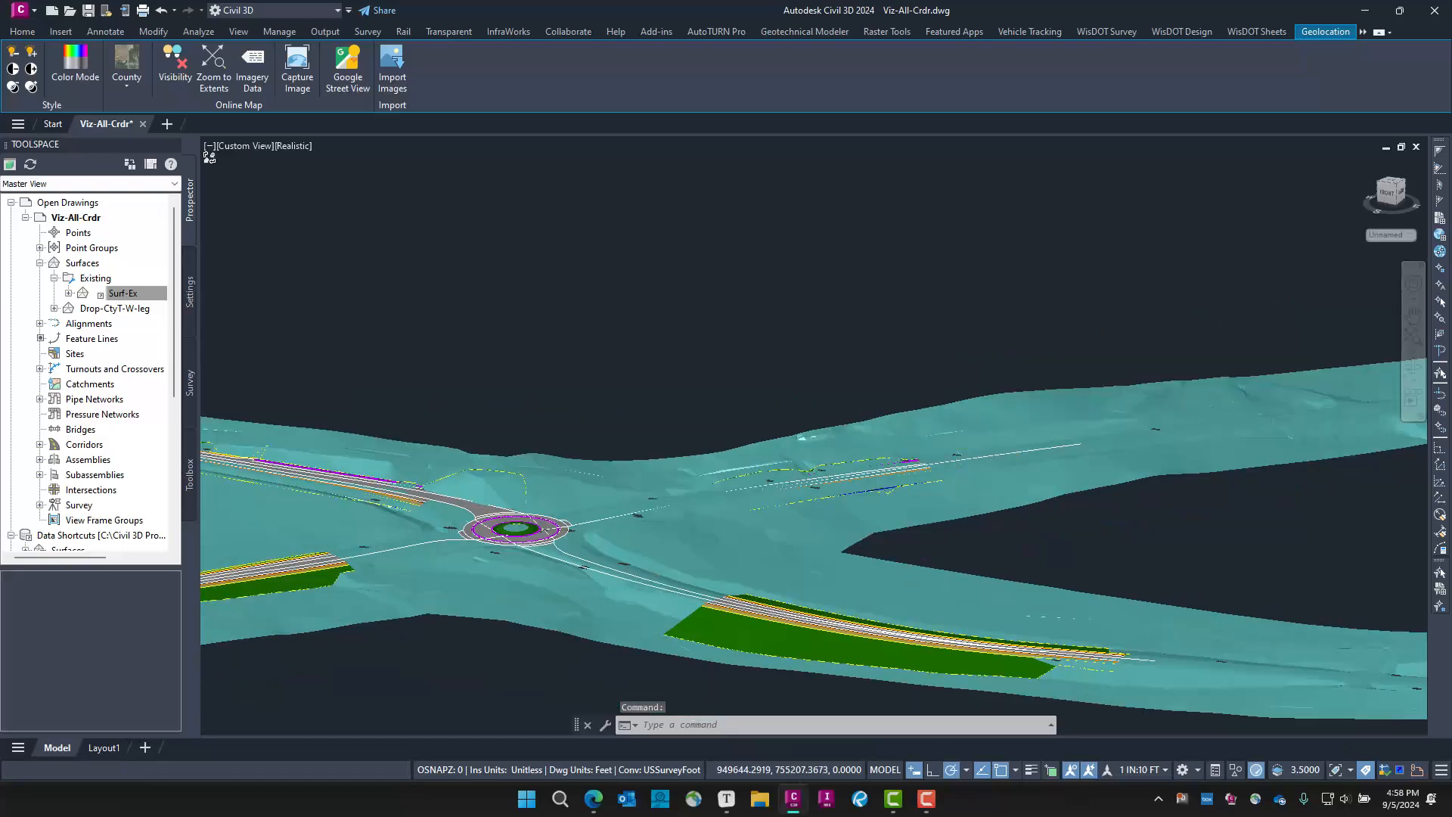
scroll(639, 565, "up", 2)
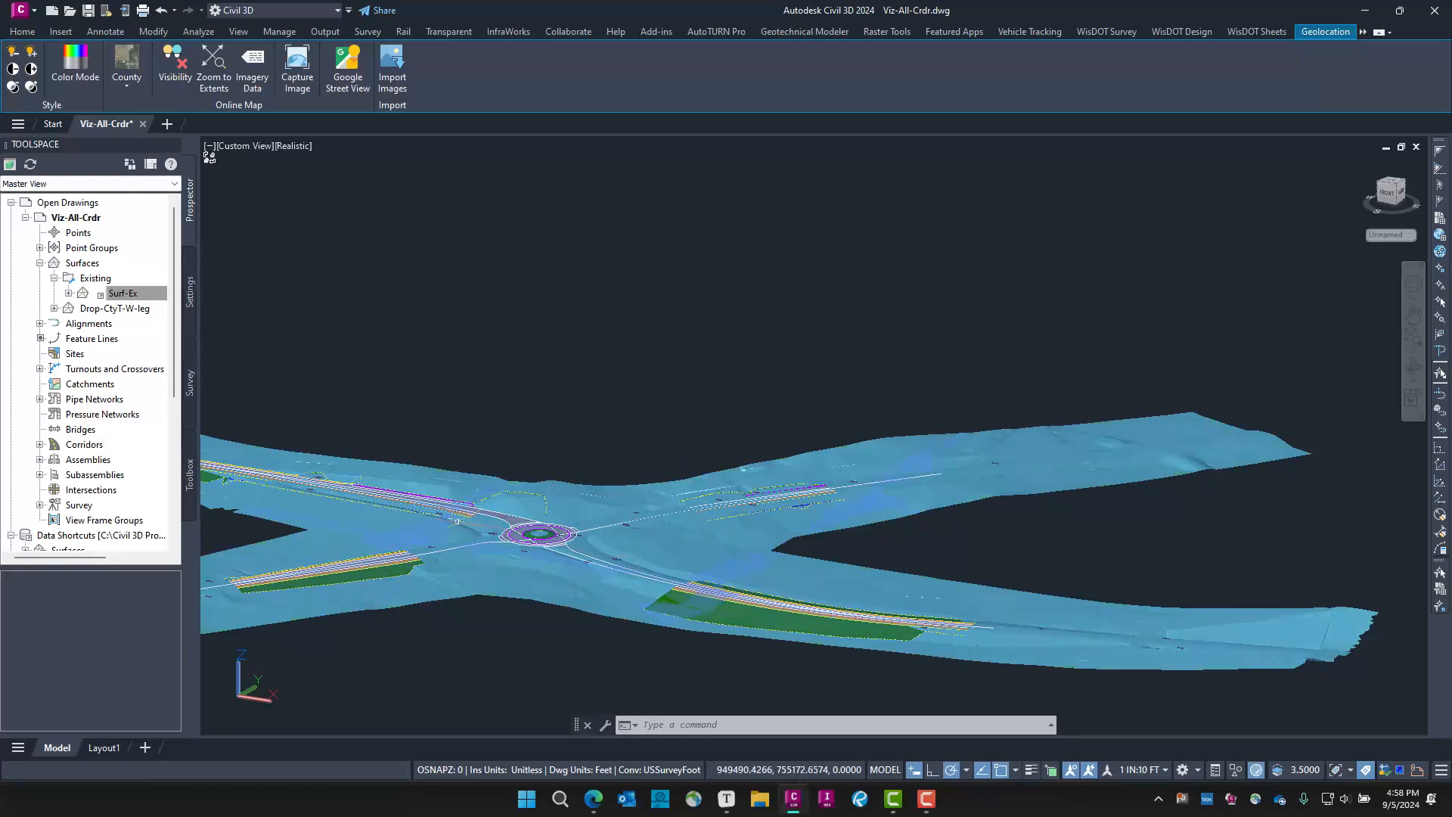
Restore the custom model view Top-Rndbt, set its visual style to Realistic, and inspect where existing ground covers the corridors
left_click(260, 144)
mouse_move(408, 168)
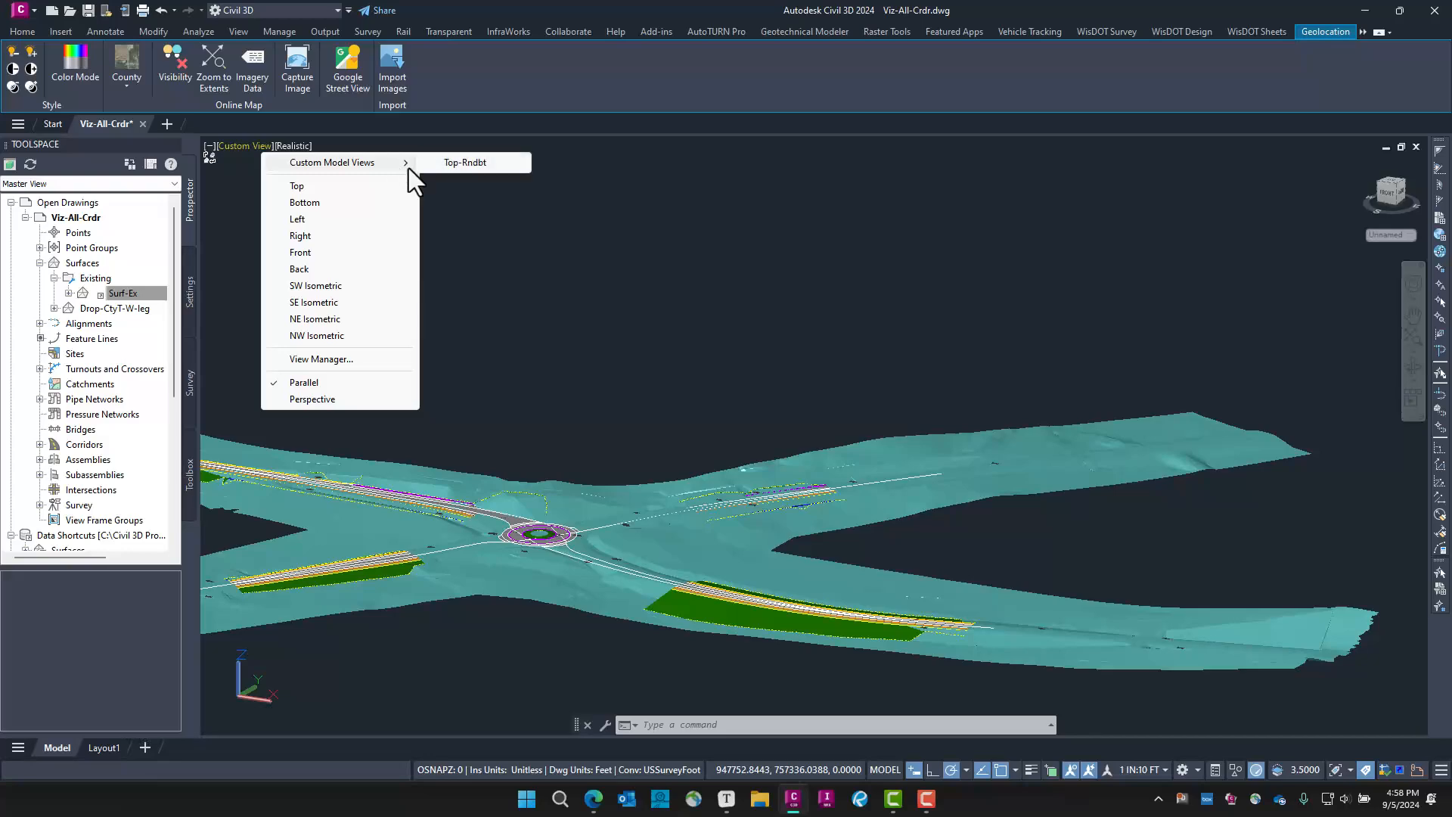
left_click(465, 162)
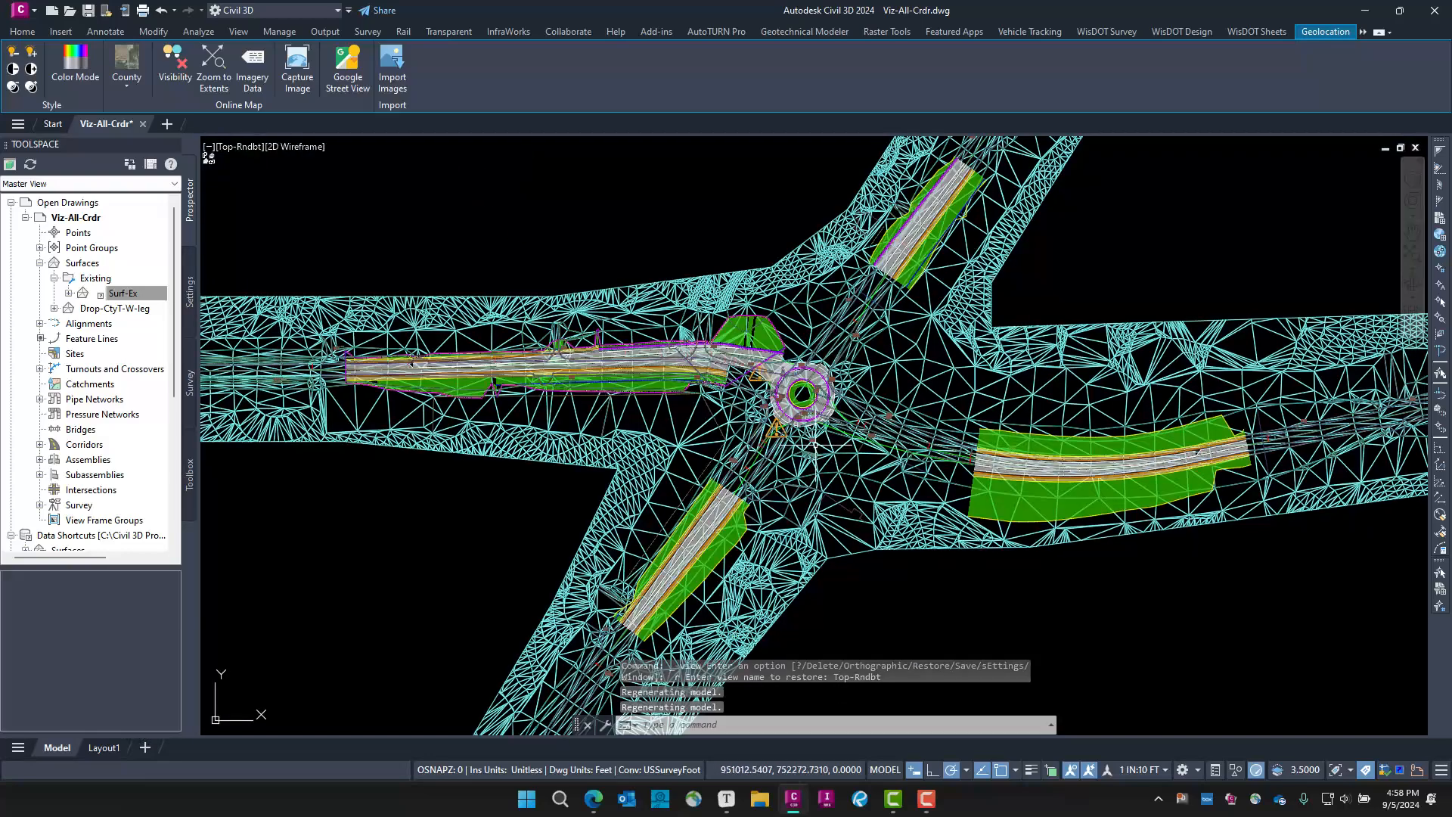
left_click(267, 146)
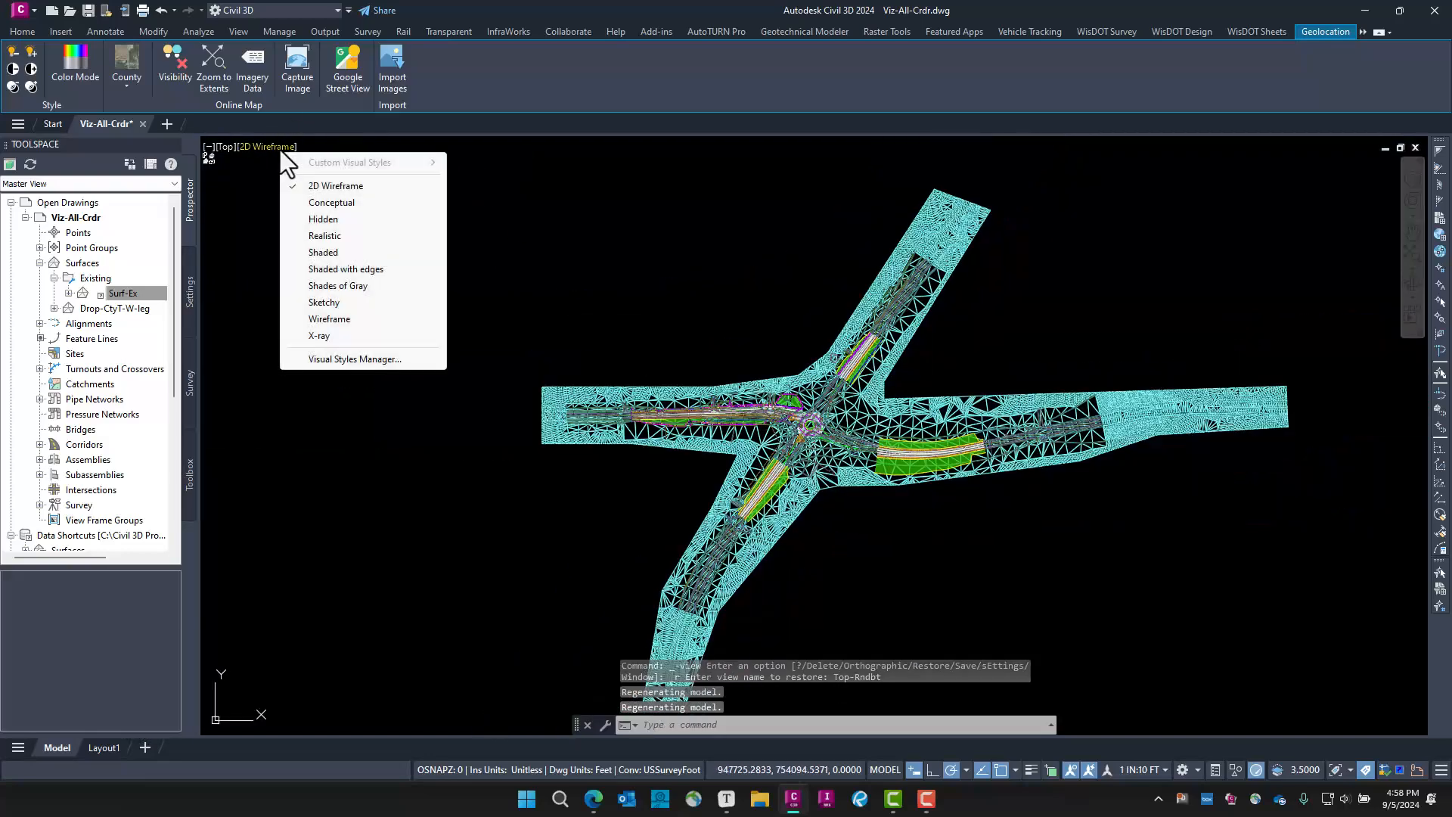
left_click(329, 236)
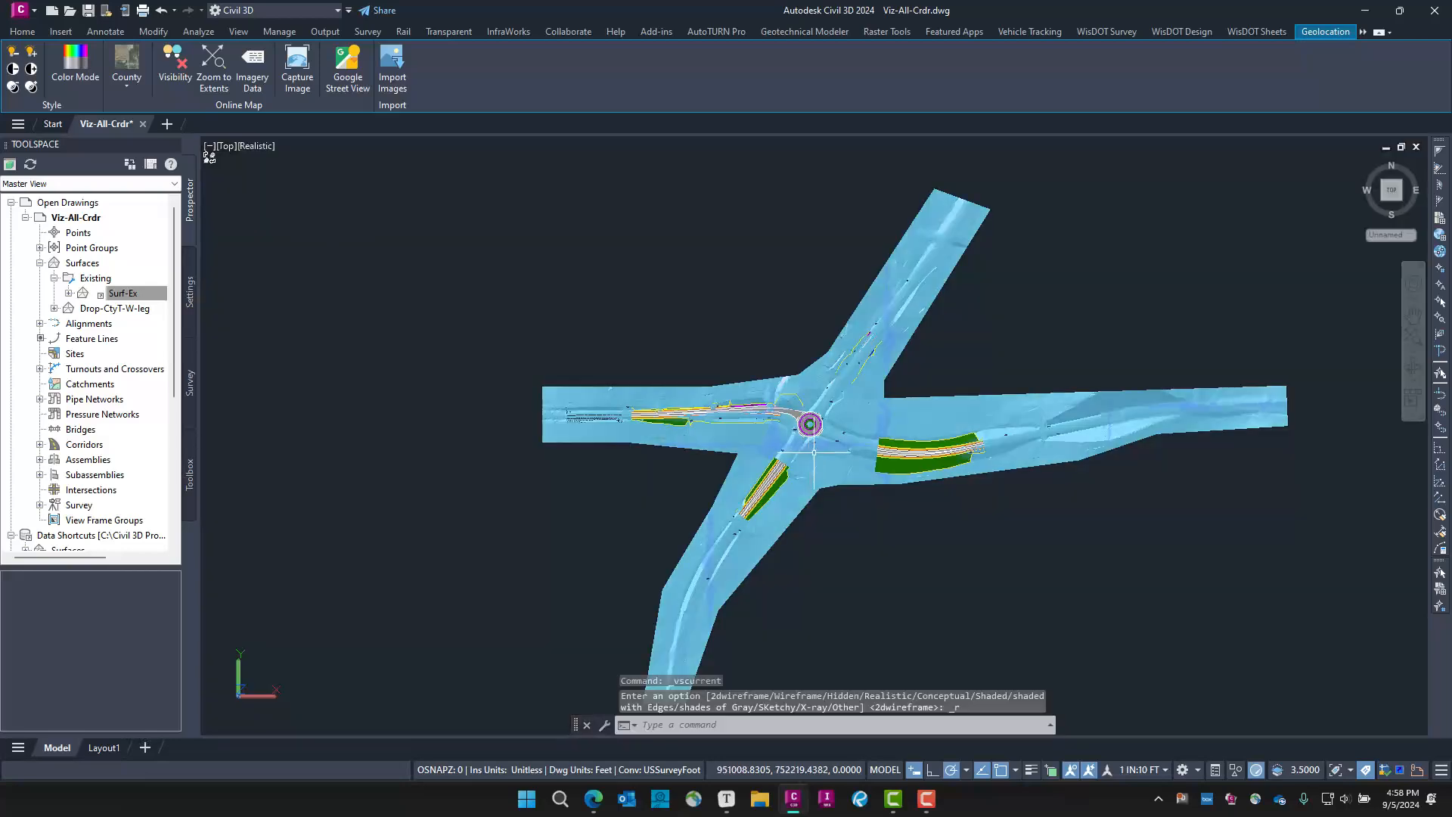
scroll(805, 451, "up", 2)
scroll(805, 450, "down", 3)
scroll(805, 451, "up", 3)
scroll(810, 466, "up", 3)
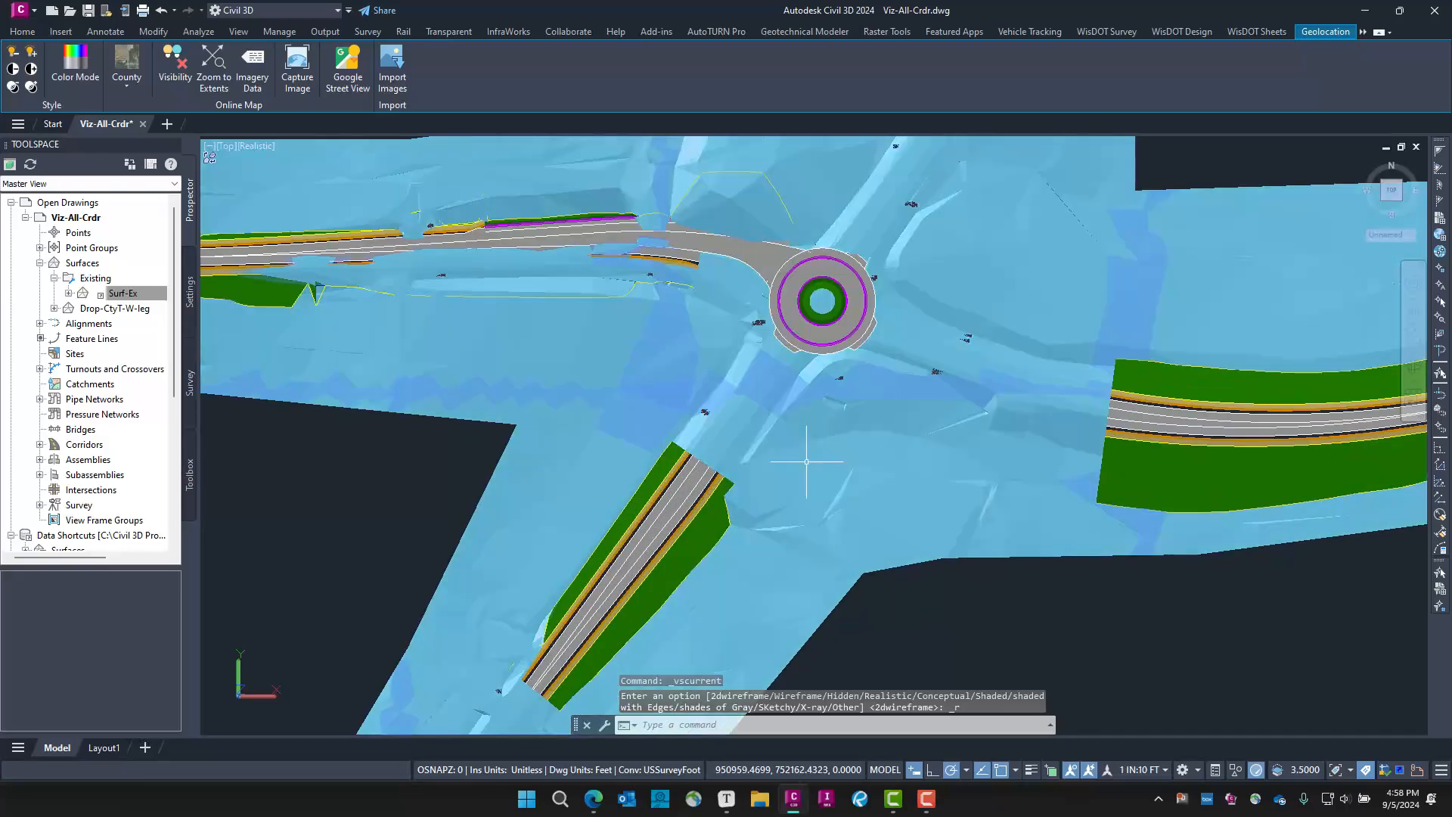
middle_click_drag(807, 469, 863, 639)
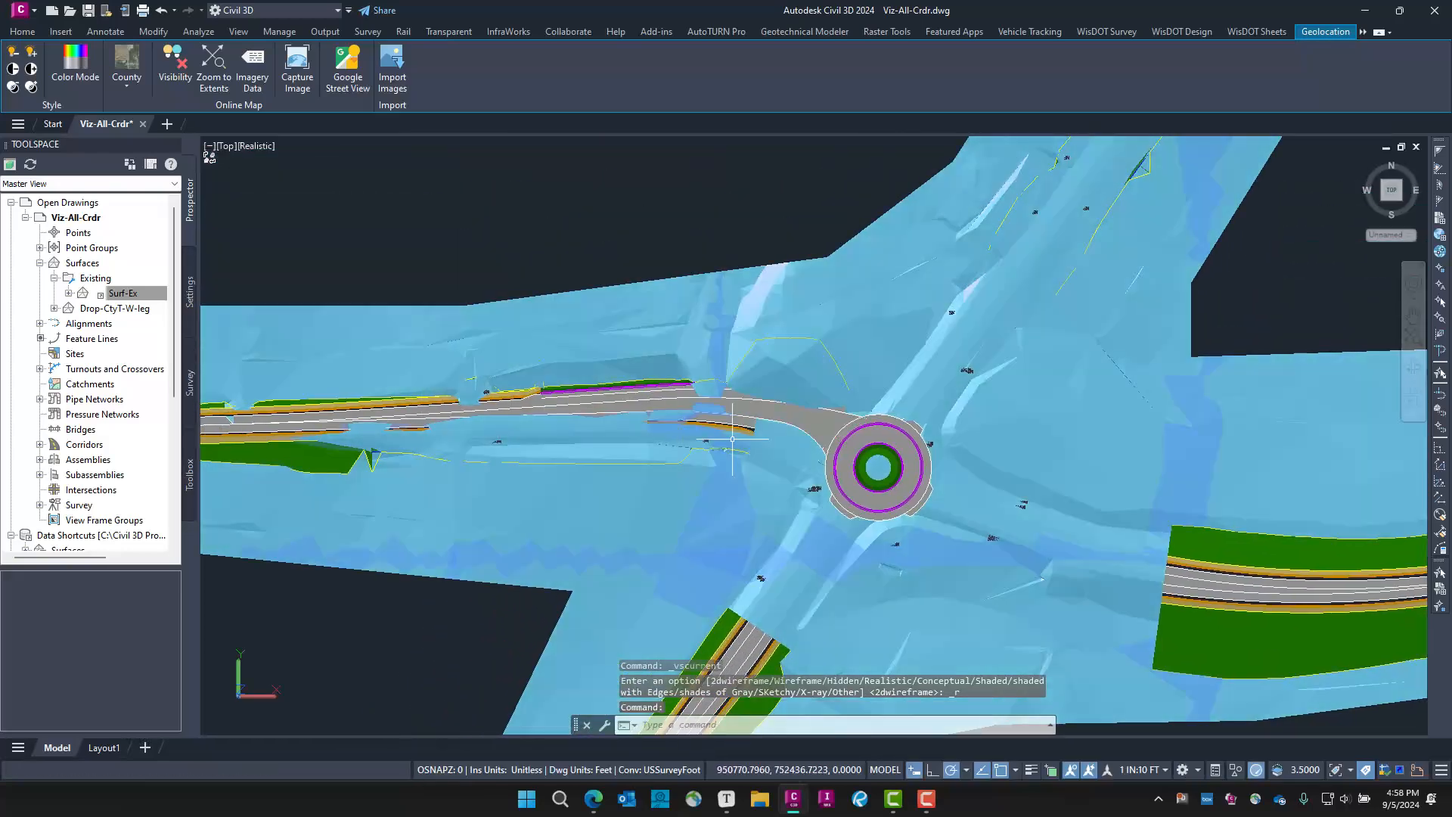
scroll(827, 512, "down", 4)
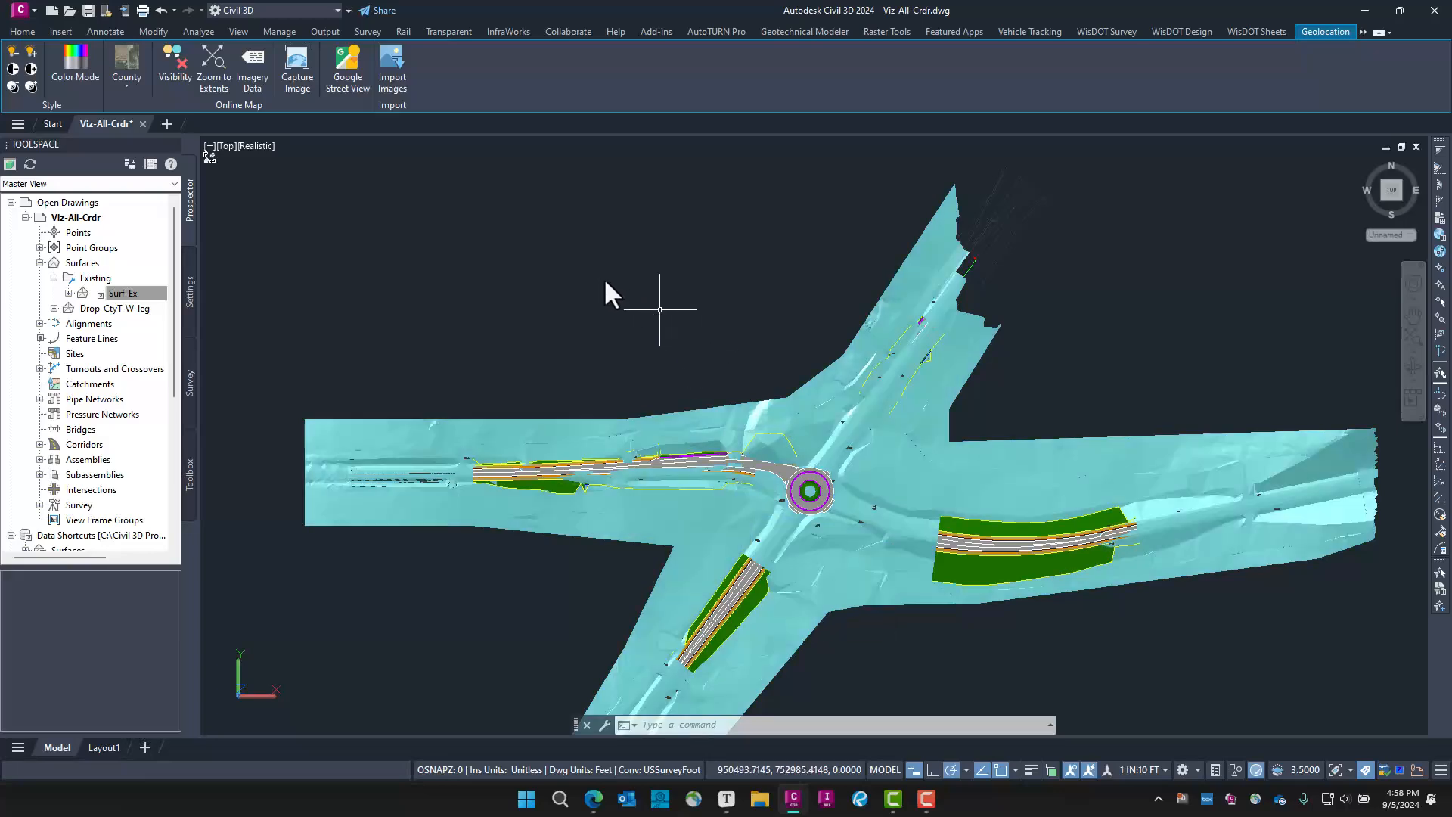
Switch to the workshop notes in Typora and read how to fix existing ground covering proposed work in cut areas
key("alt+Tab")
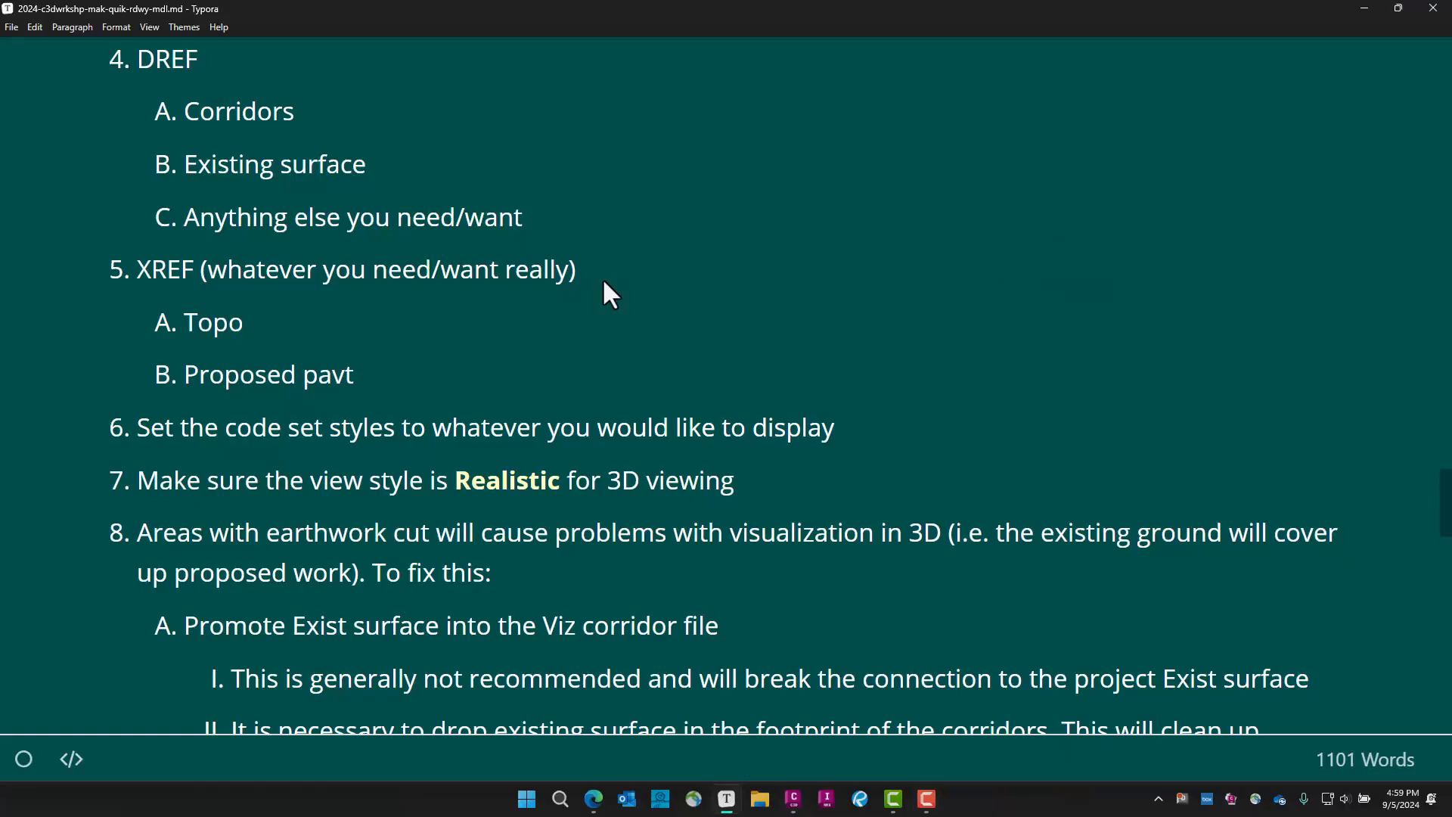
scroll(860, 401, "down", 3)
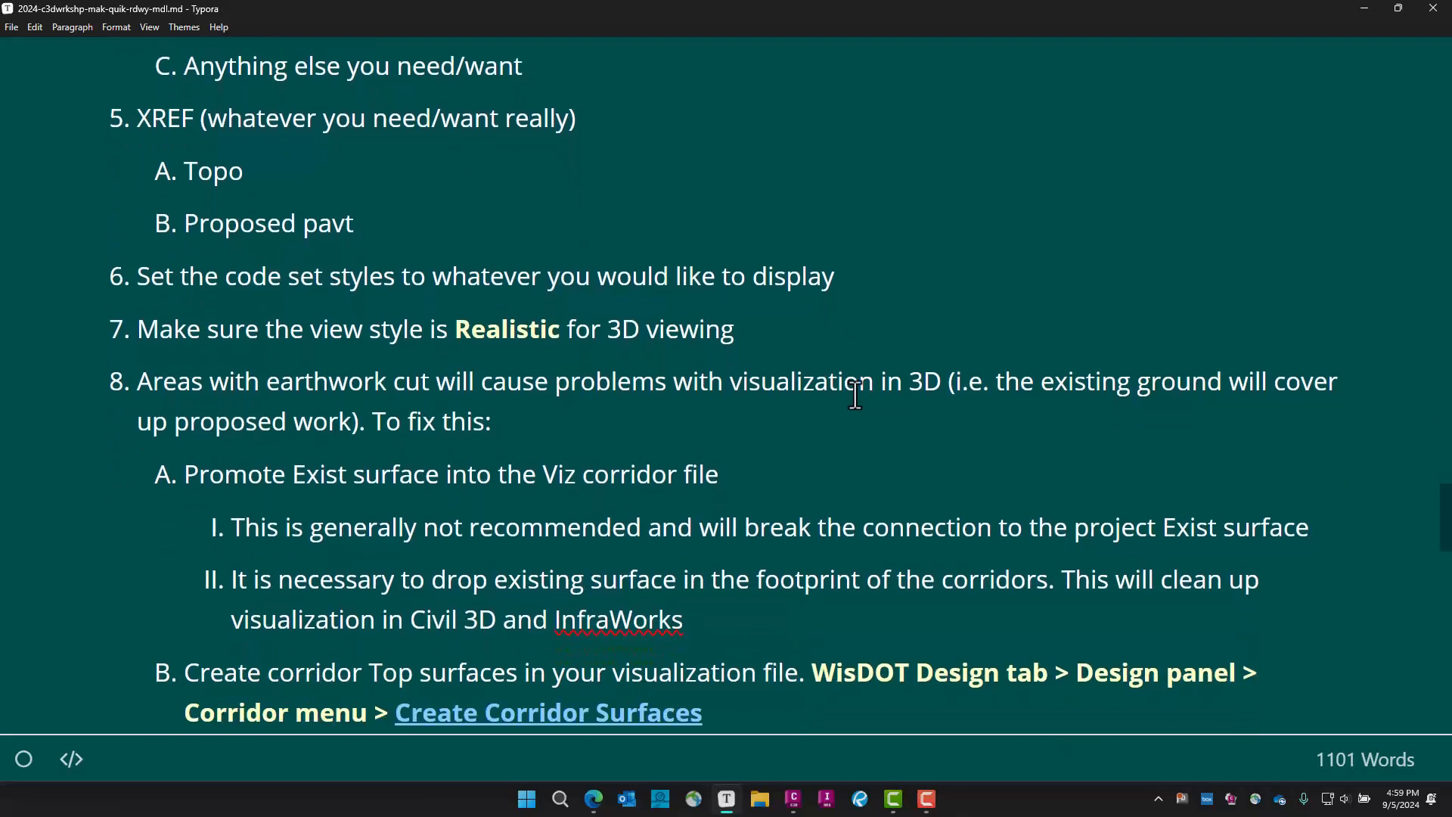
scroll(855, 394, "down", 2)
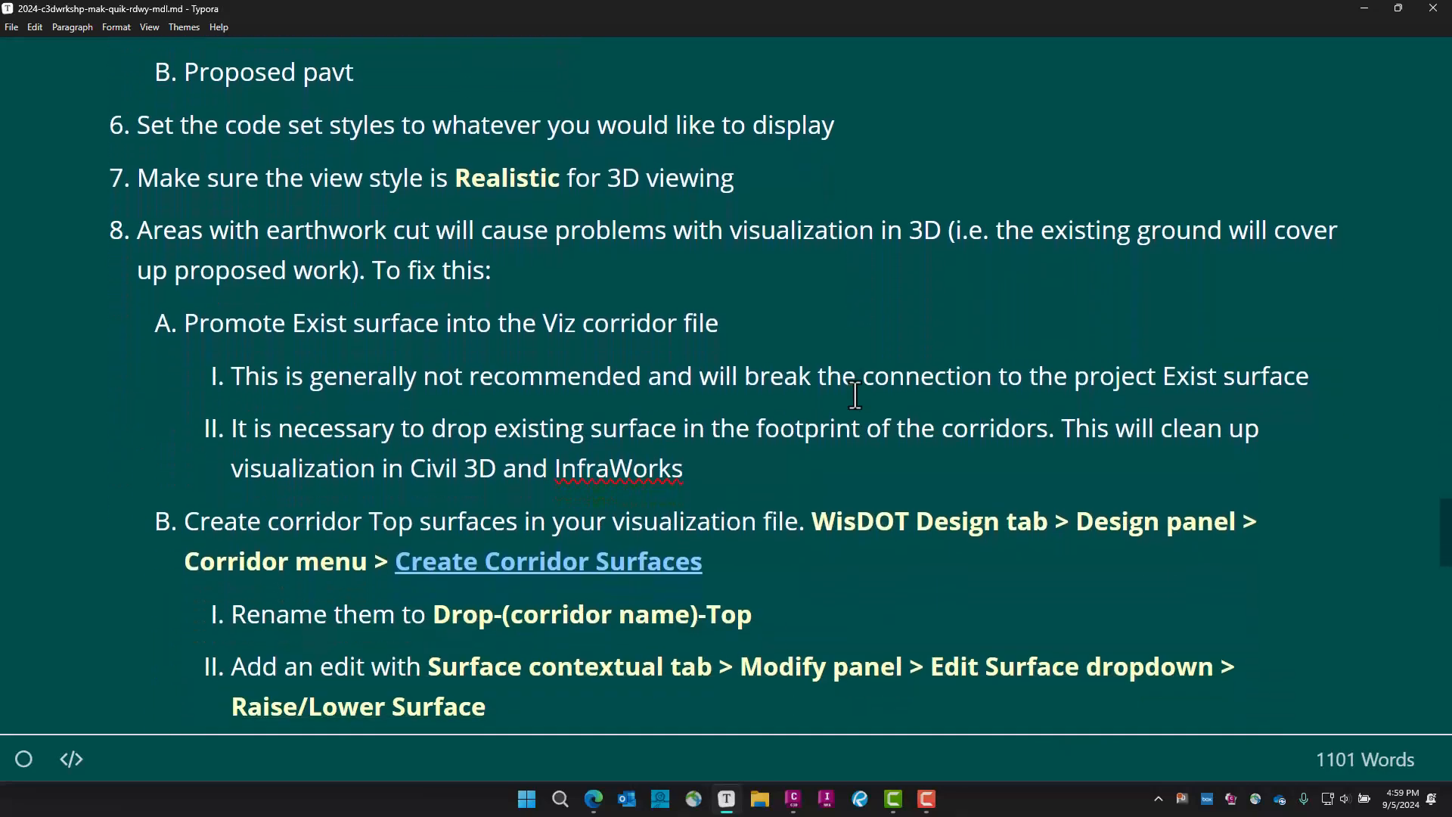
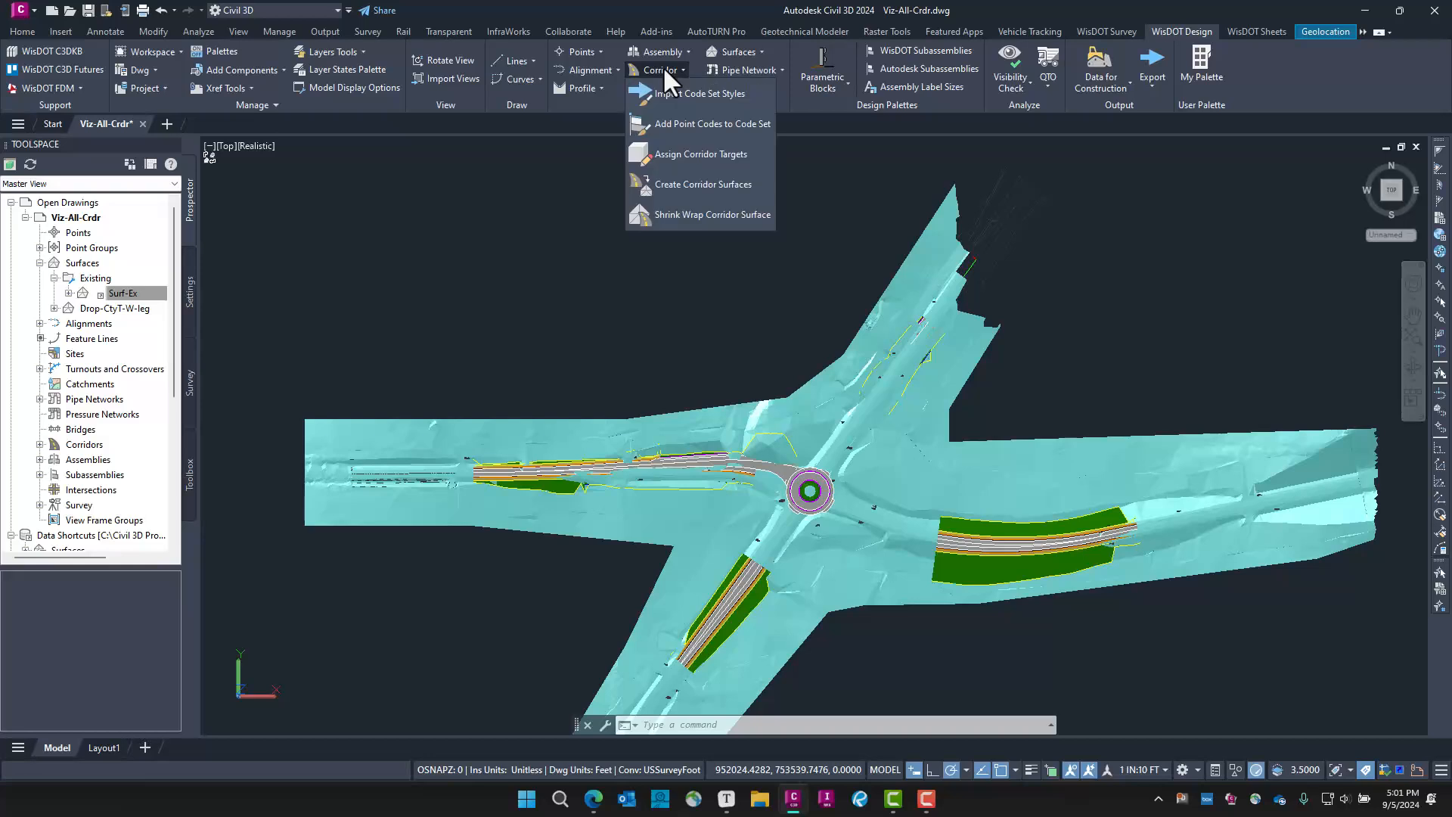
Create corridor surfaces for the 20-NB-N-Appr corridor with the default surface definition file, and rebuild the corridor
left_click(697, 186)
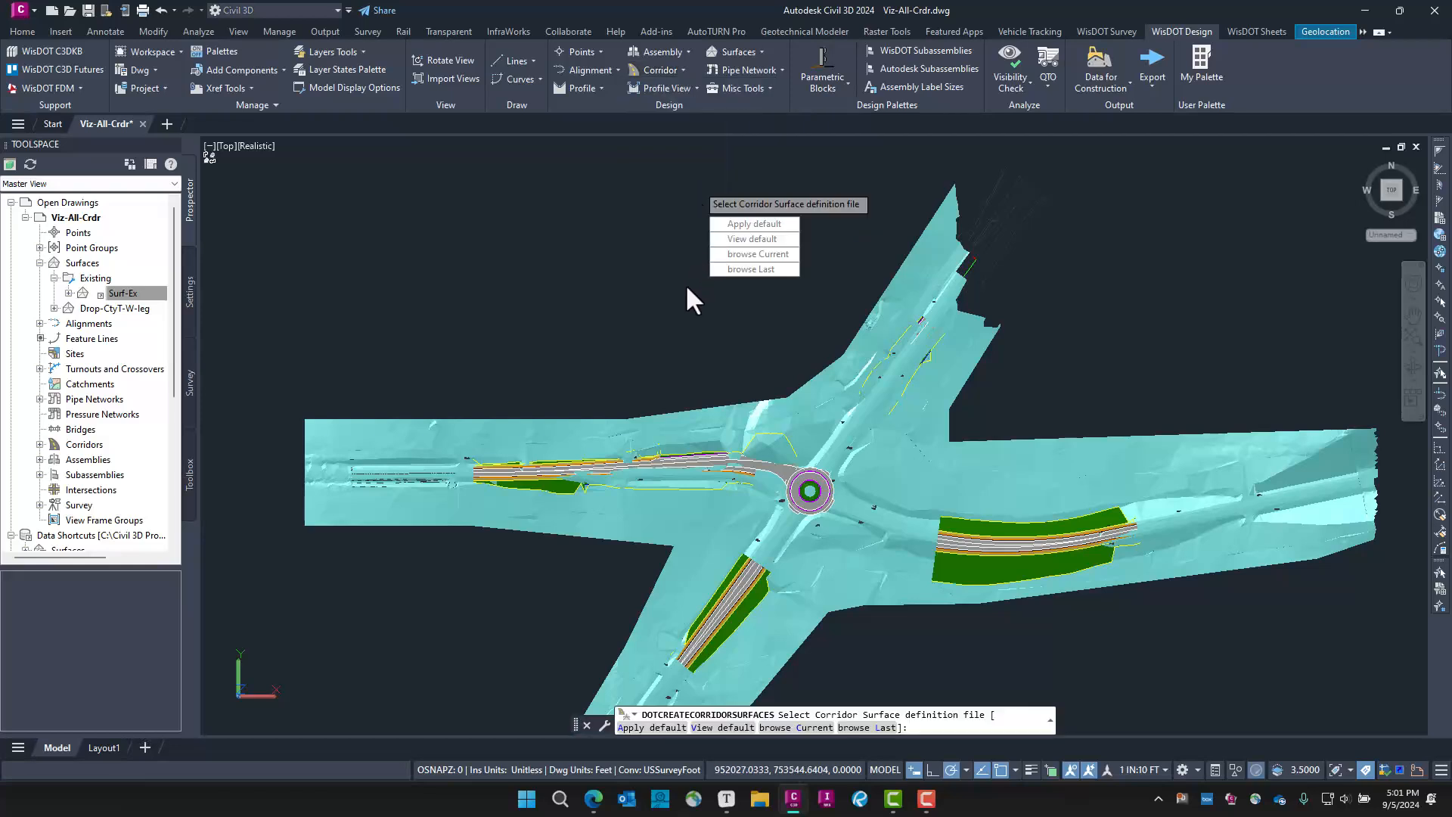
left_click(749, 224)
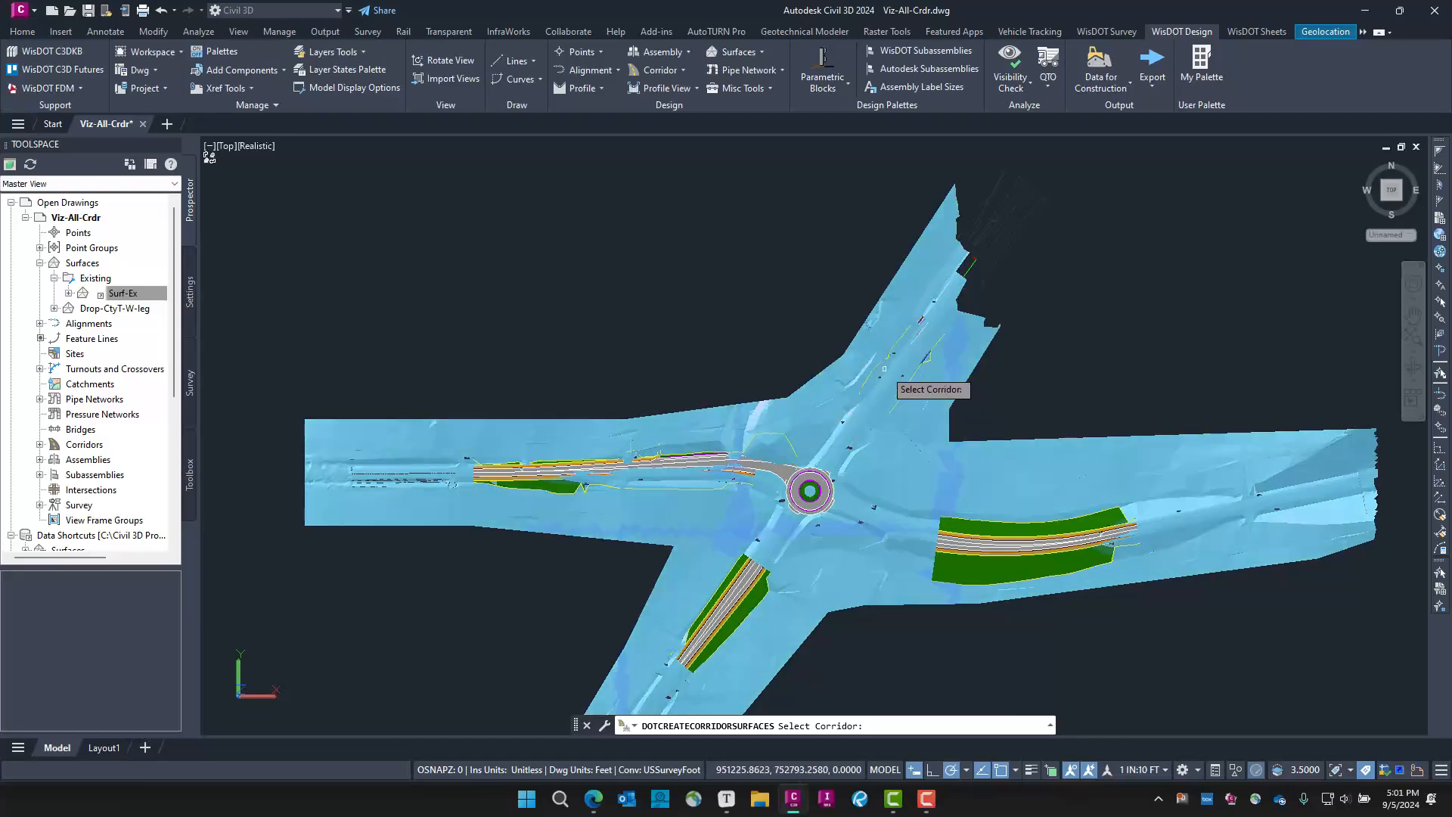
scroll(906, 354, "up", 5)
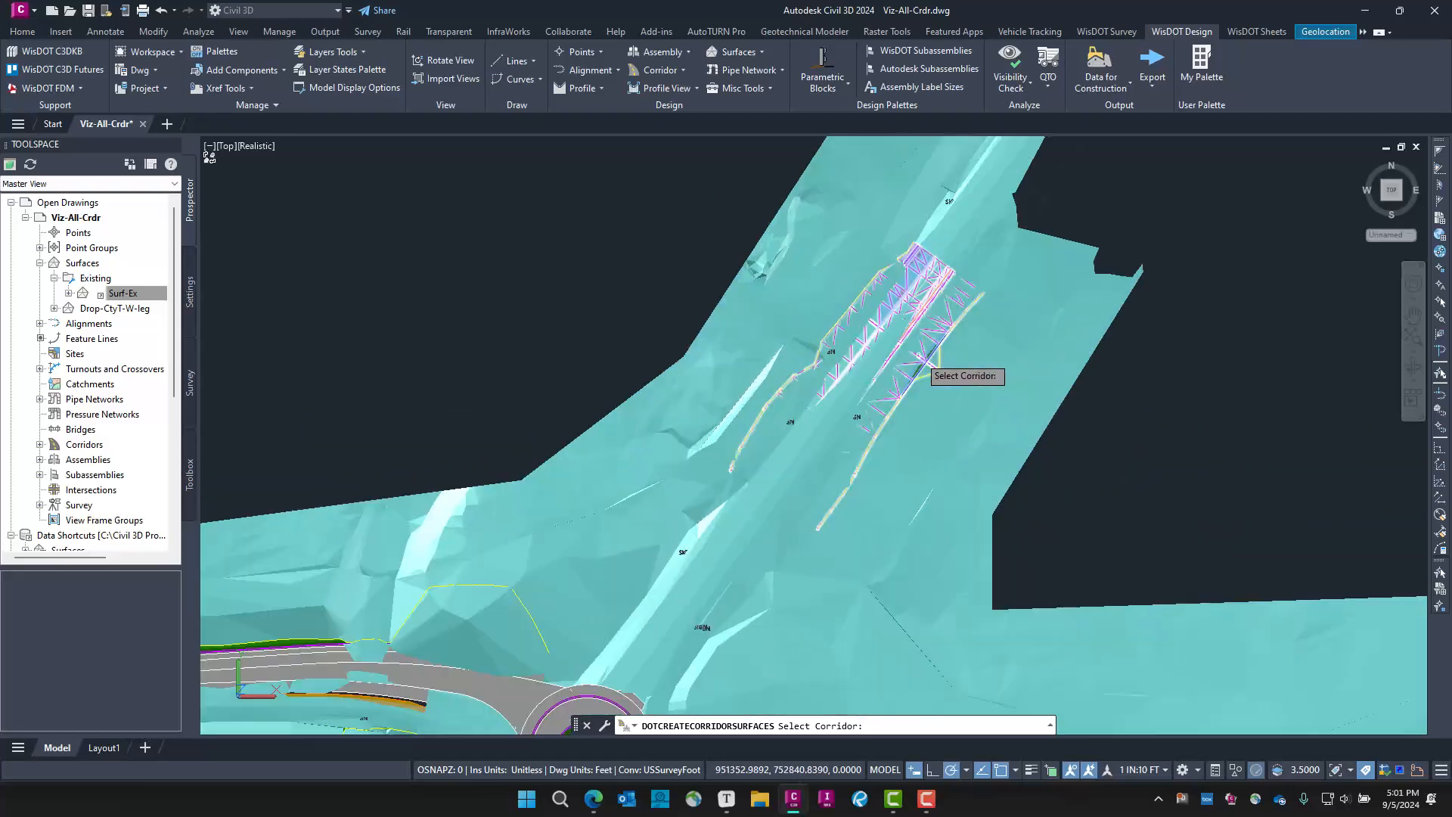
left_click(913, 354)
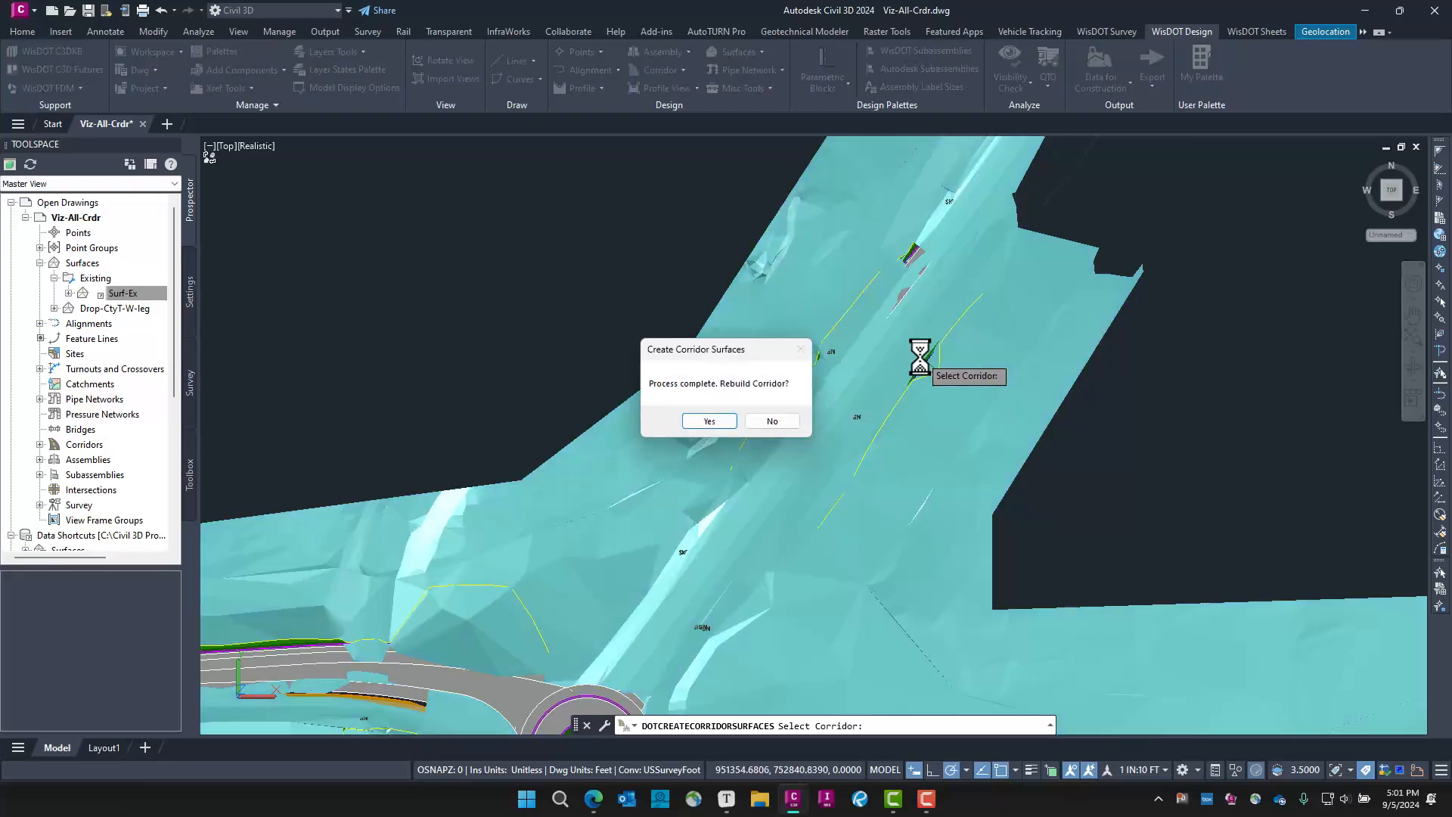
left_click(714, 419)
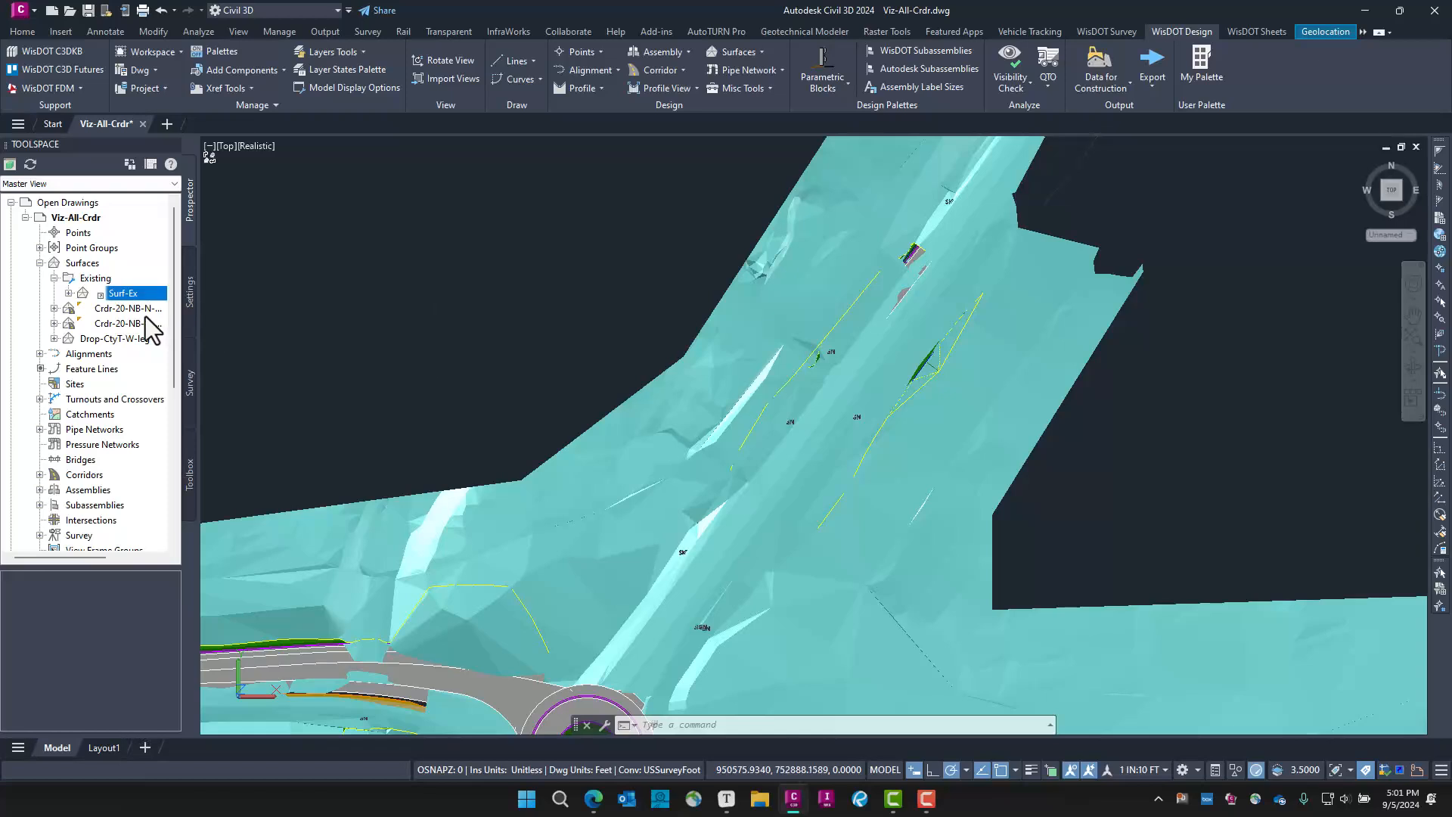
scroll(95, 422, "down", 1)
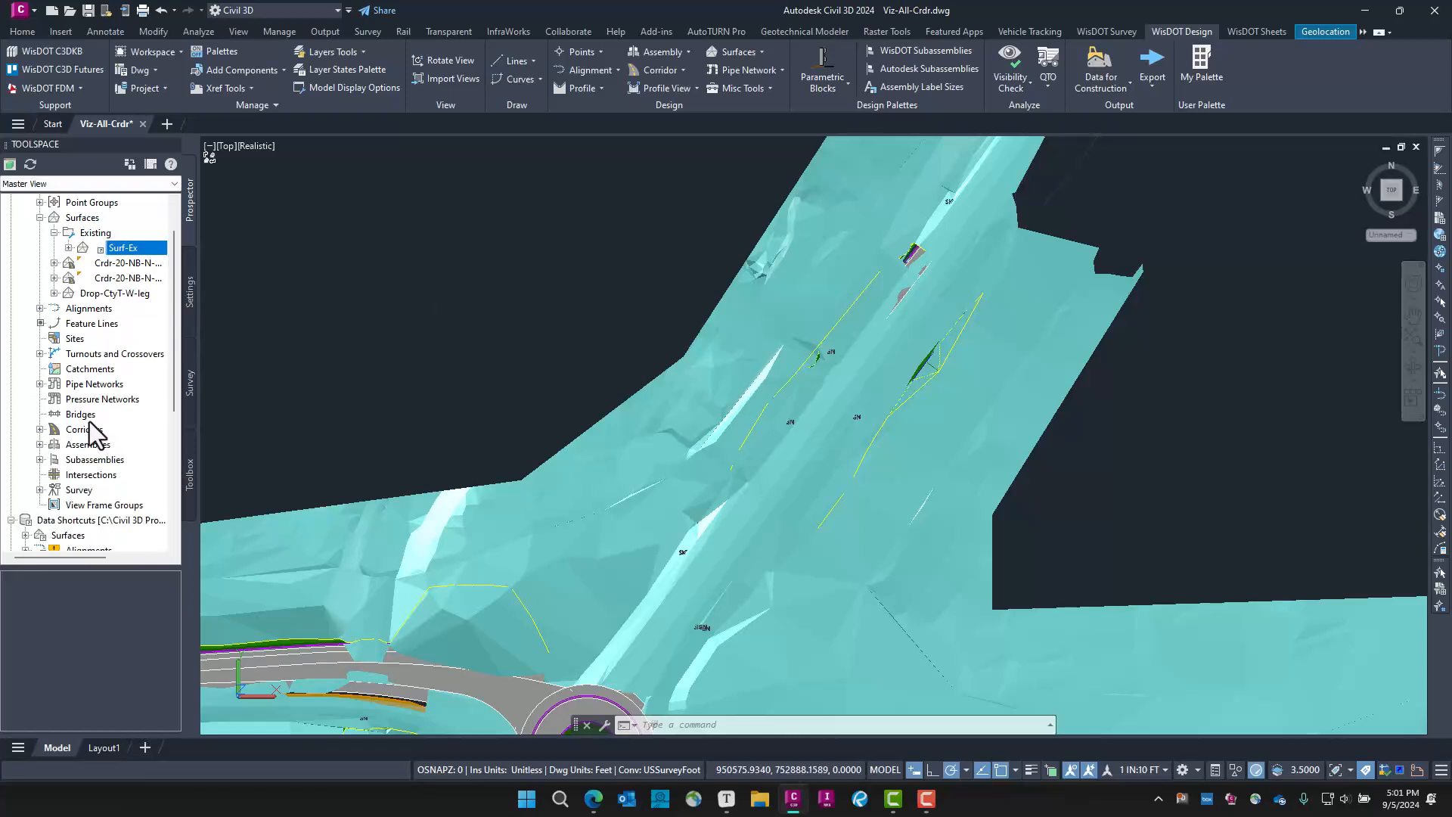
Delete the Datum surface from the 20-NB-N-Appr corridor's surfaces, keeping only the Top surface
left_click(38, 429)
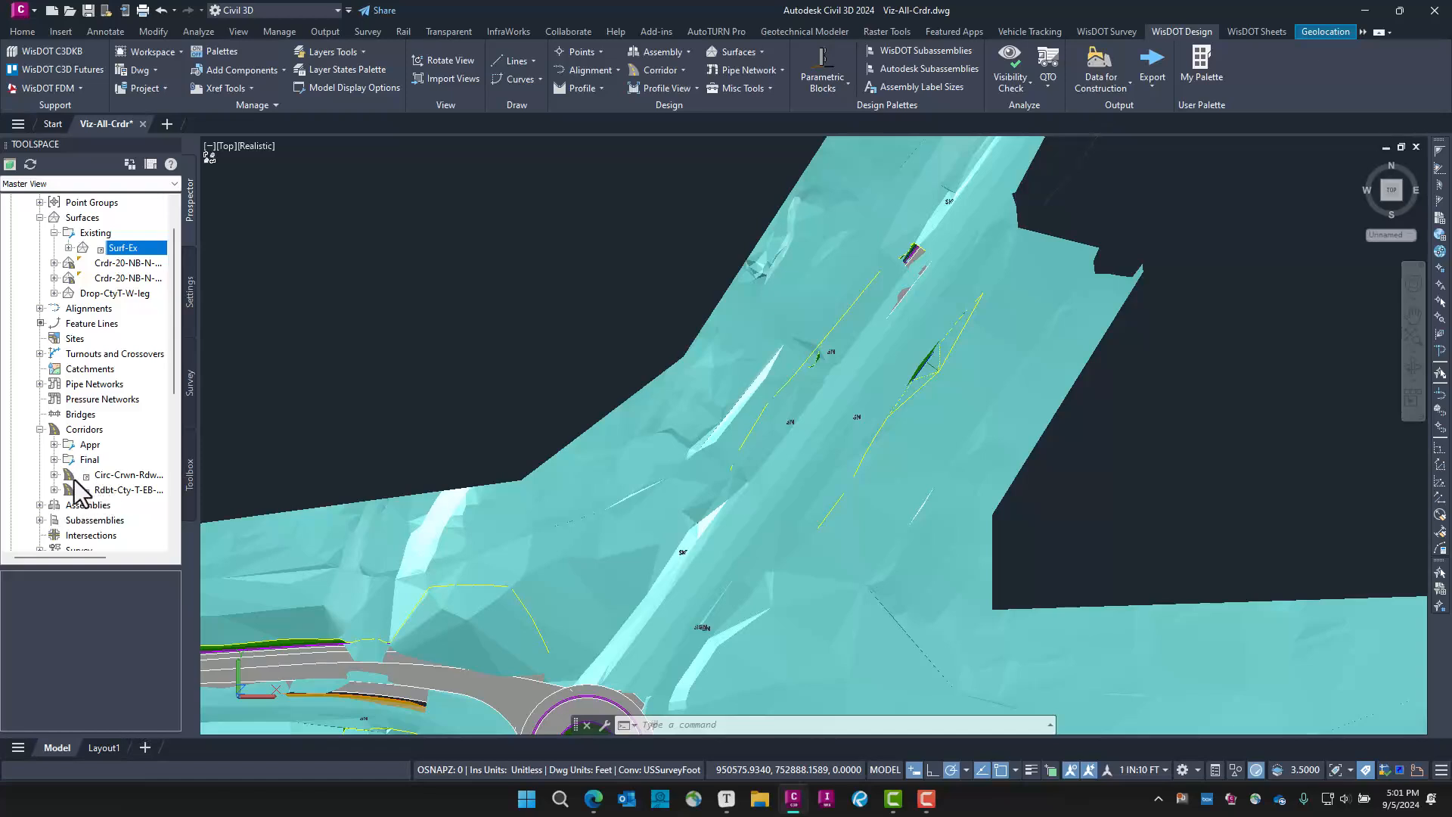
left_click(54, 445)
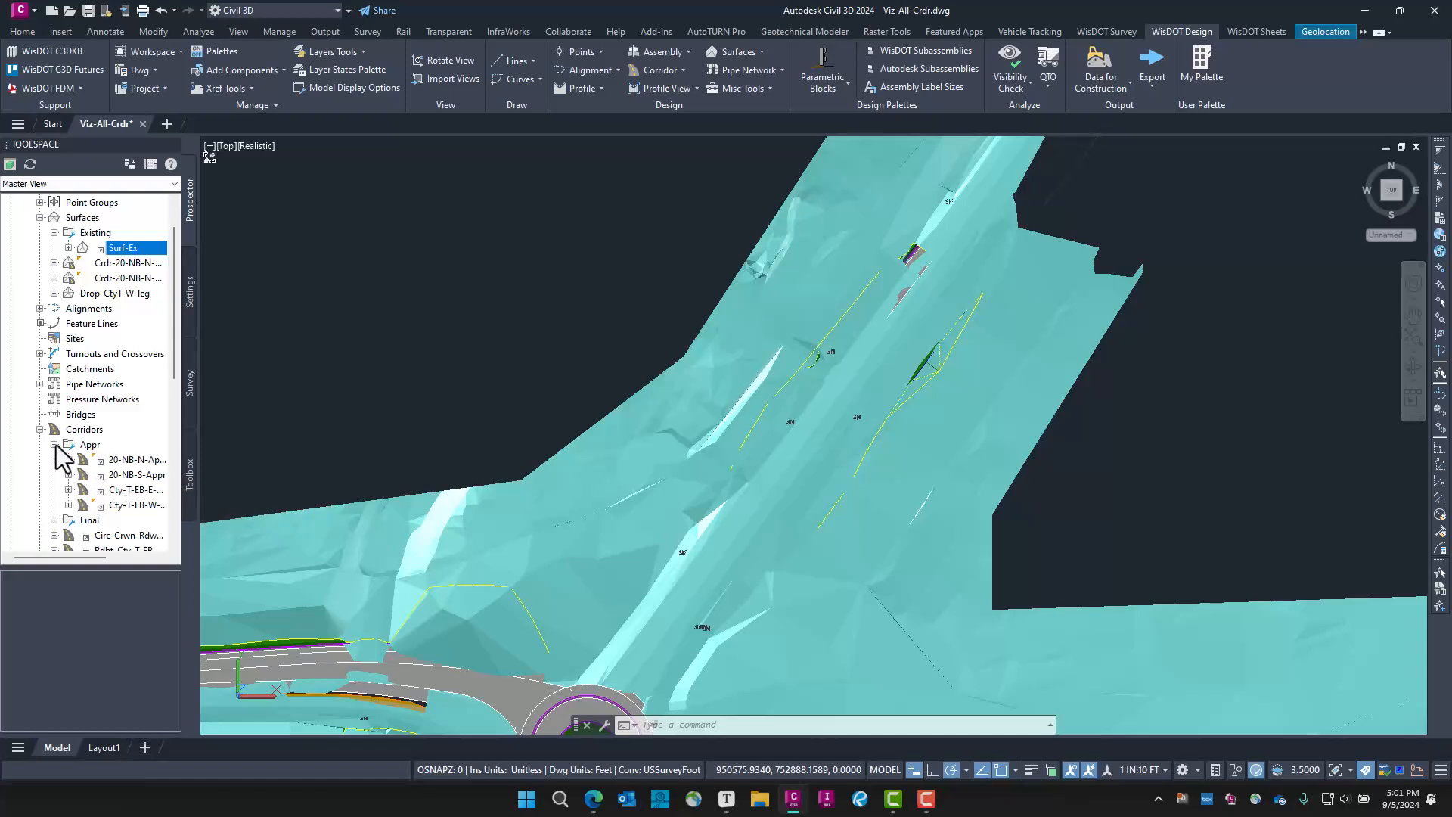
right_click(146, 461)
left_click(197, 469)
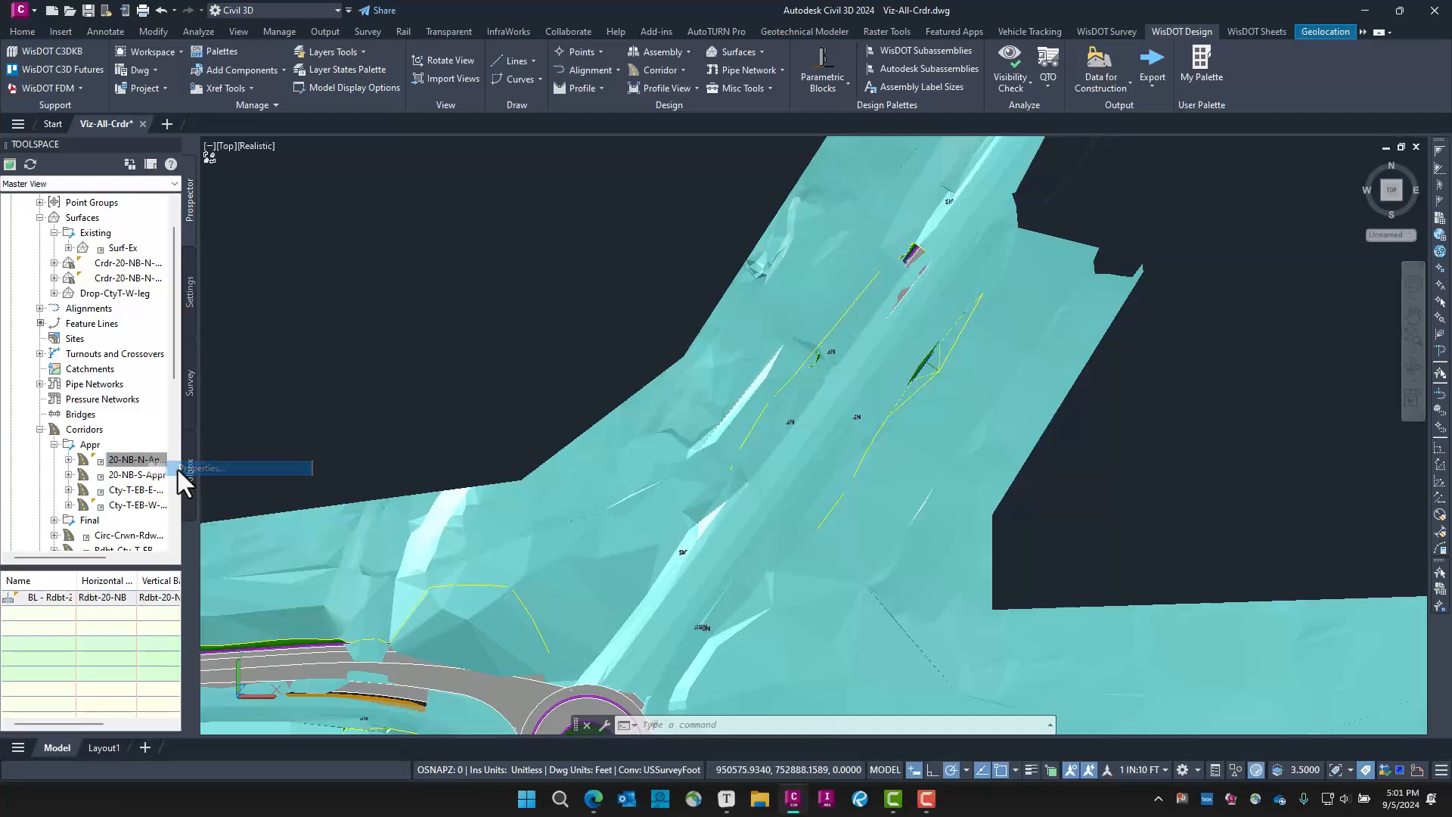
left_click_drag(859, 206, 483, 261)
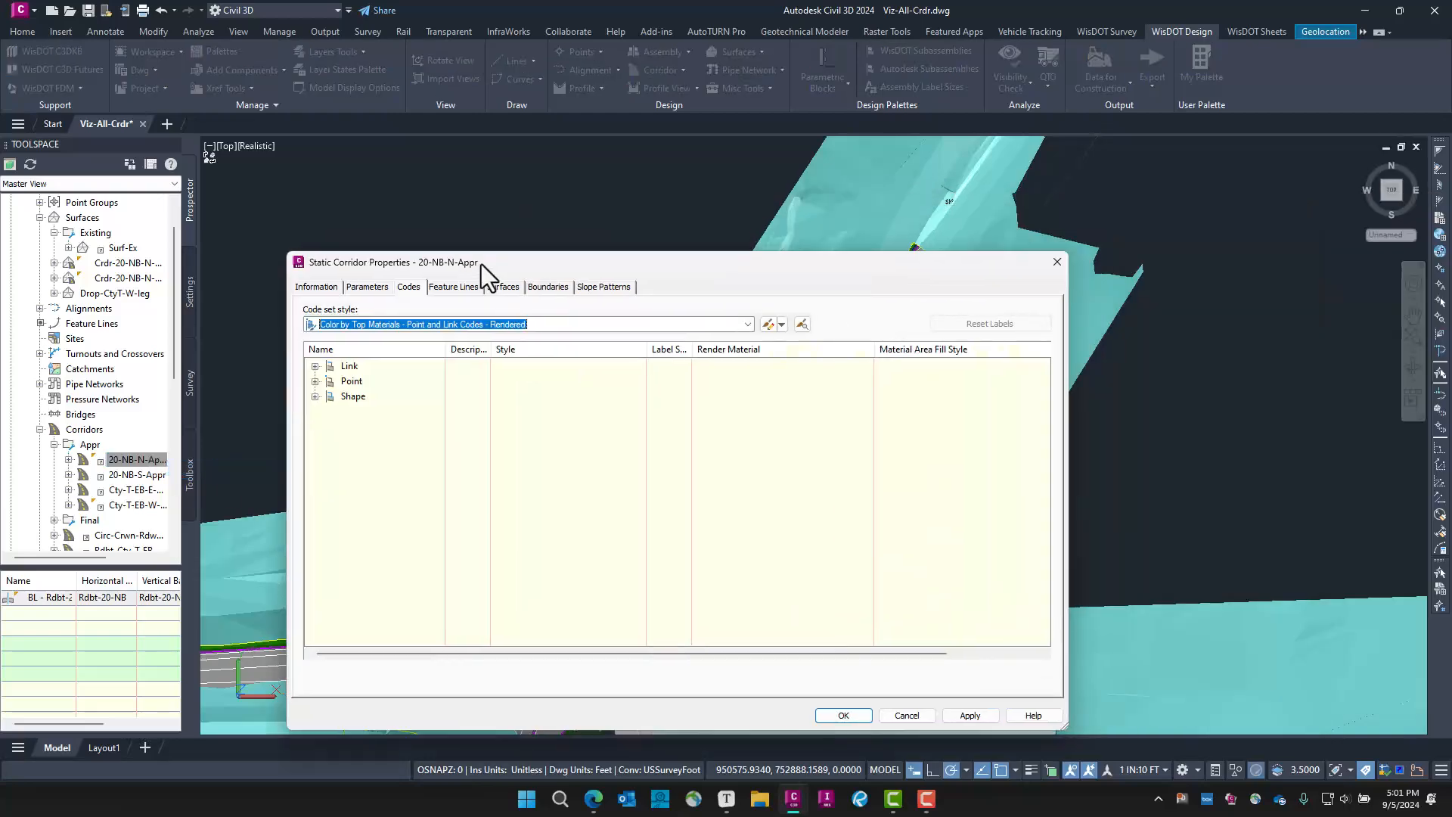
left_click(503, 284)
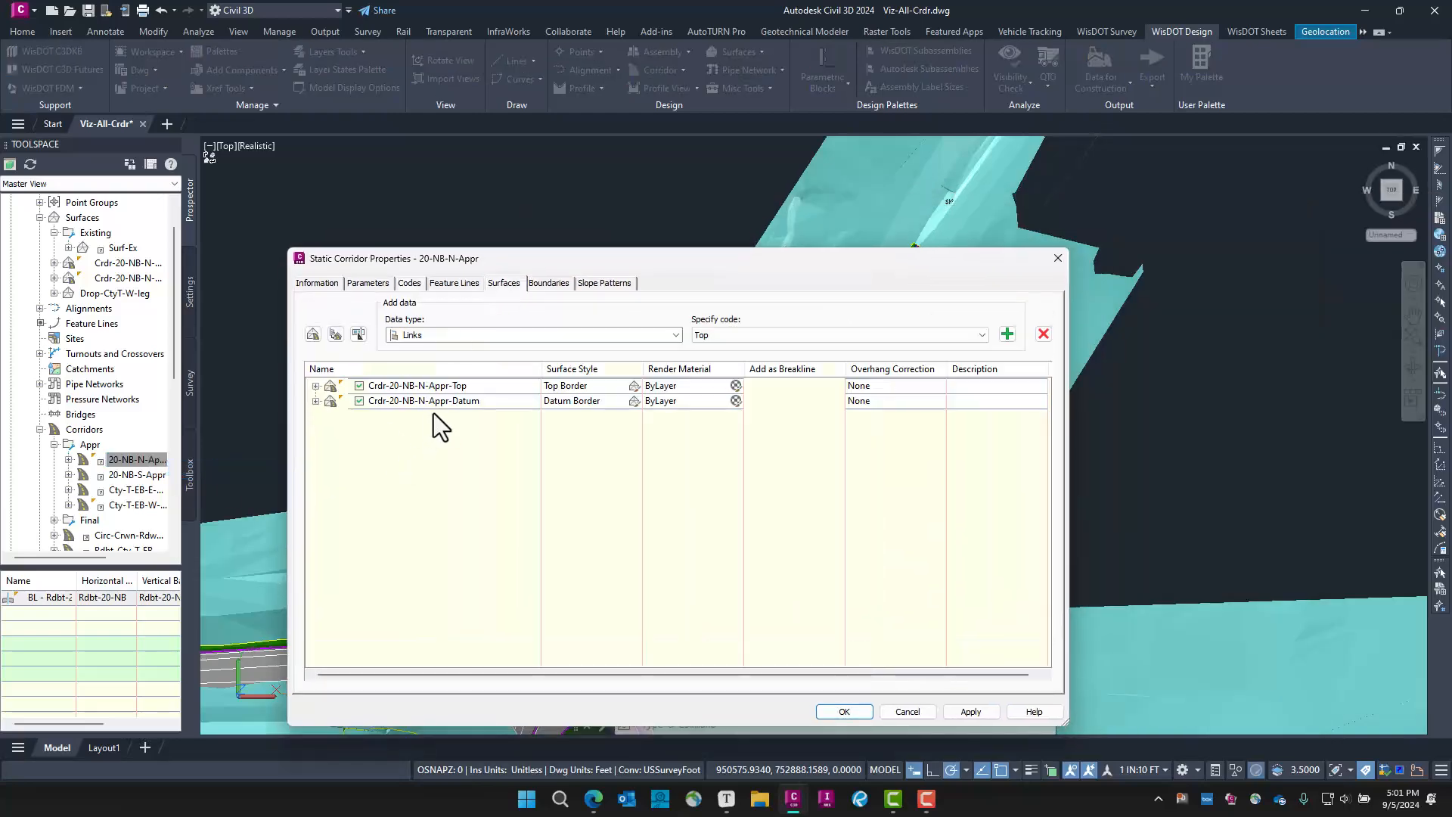
left_click(405, 402)
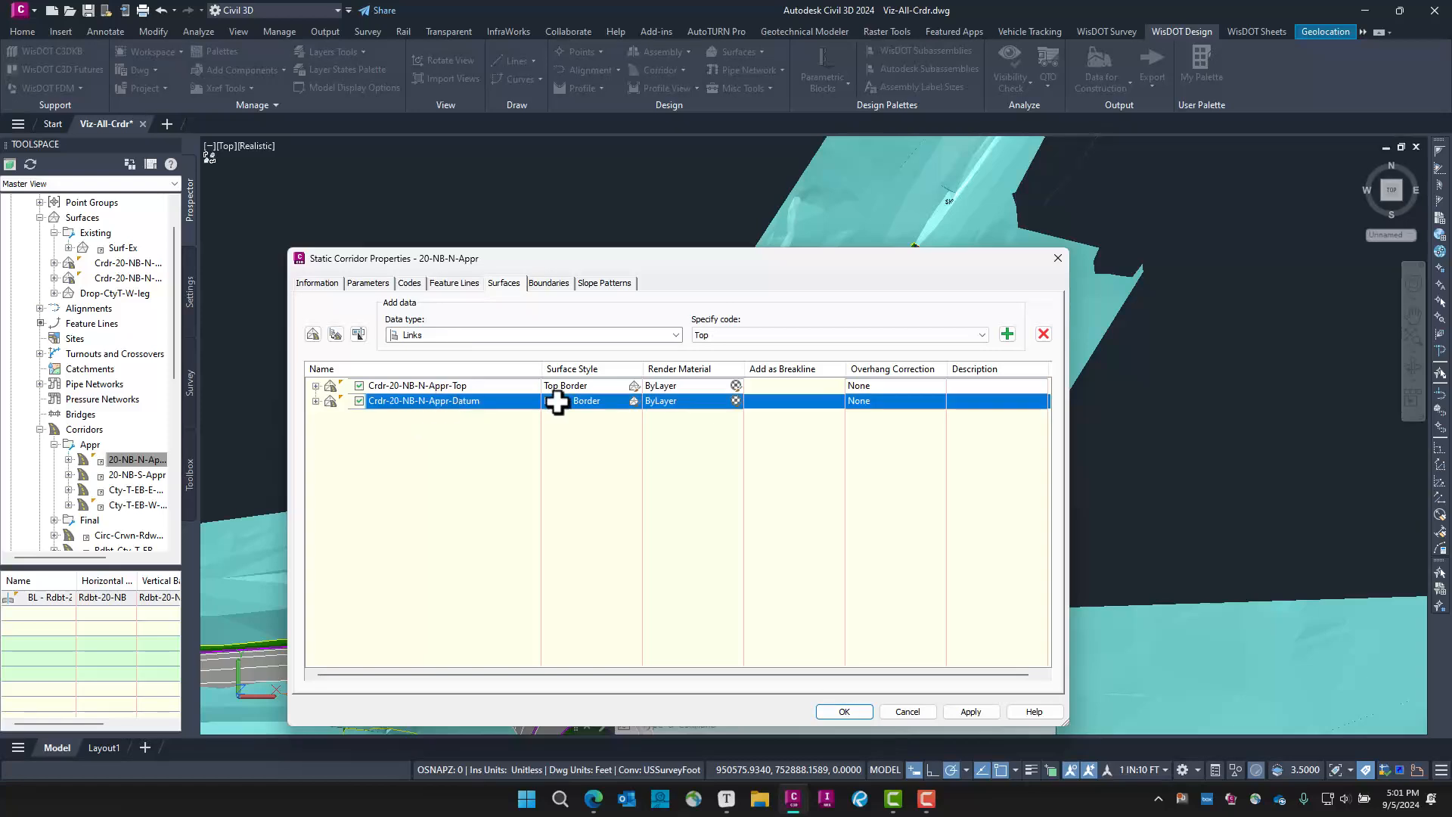
left_click(1044, 334)
left_click(316, 385)
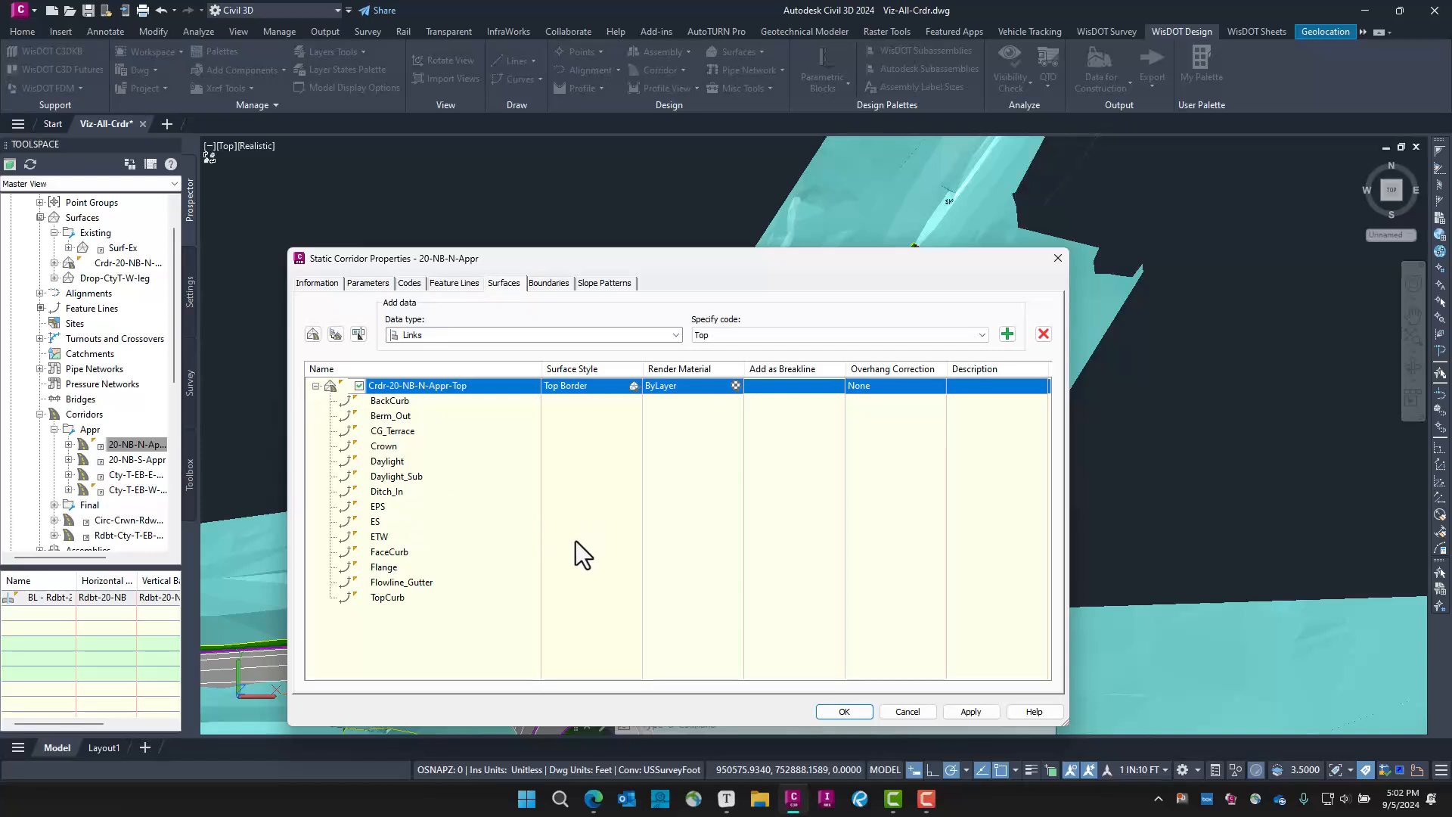
left_click(829, 714)
Rename the 20-NB-N-Appr corridor's Top surface as Drop-Crdr-20-NB-N-Appr-Top
left_click(145, 446)
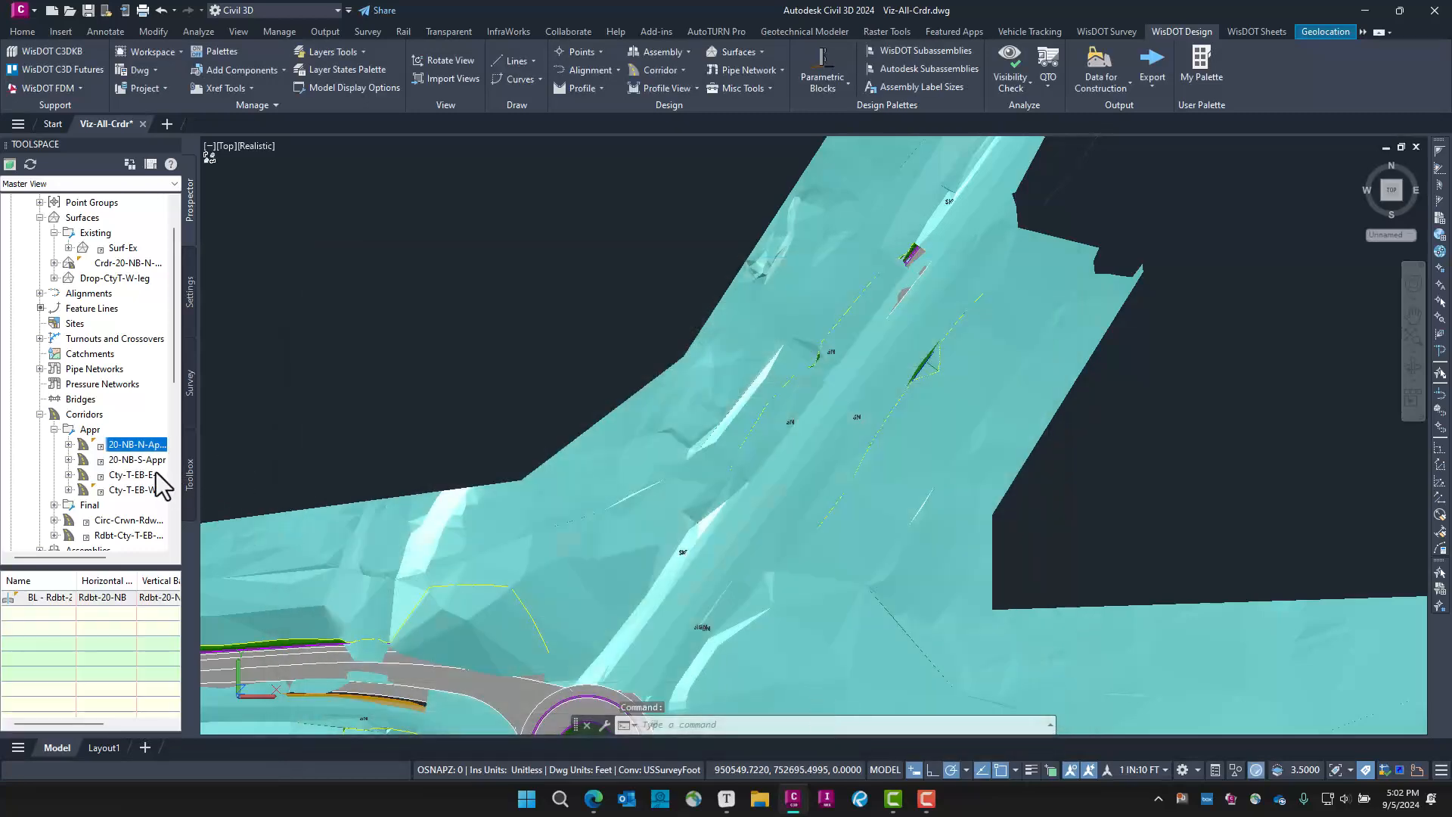
right_click(146, 448)
left_click(194, 463)
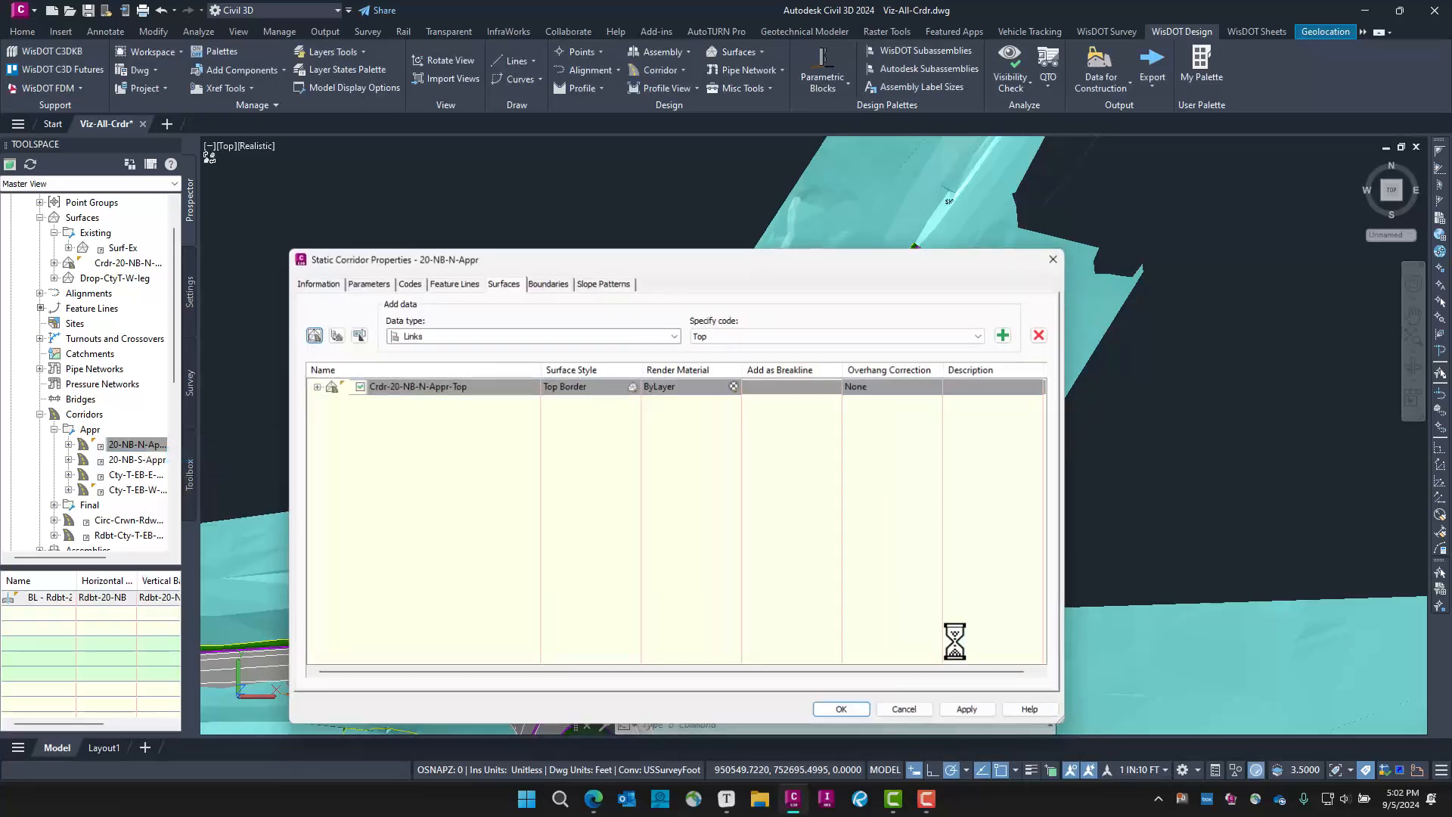
double_click(406, 387)
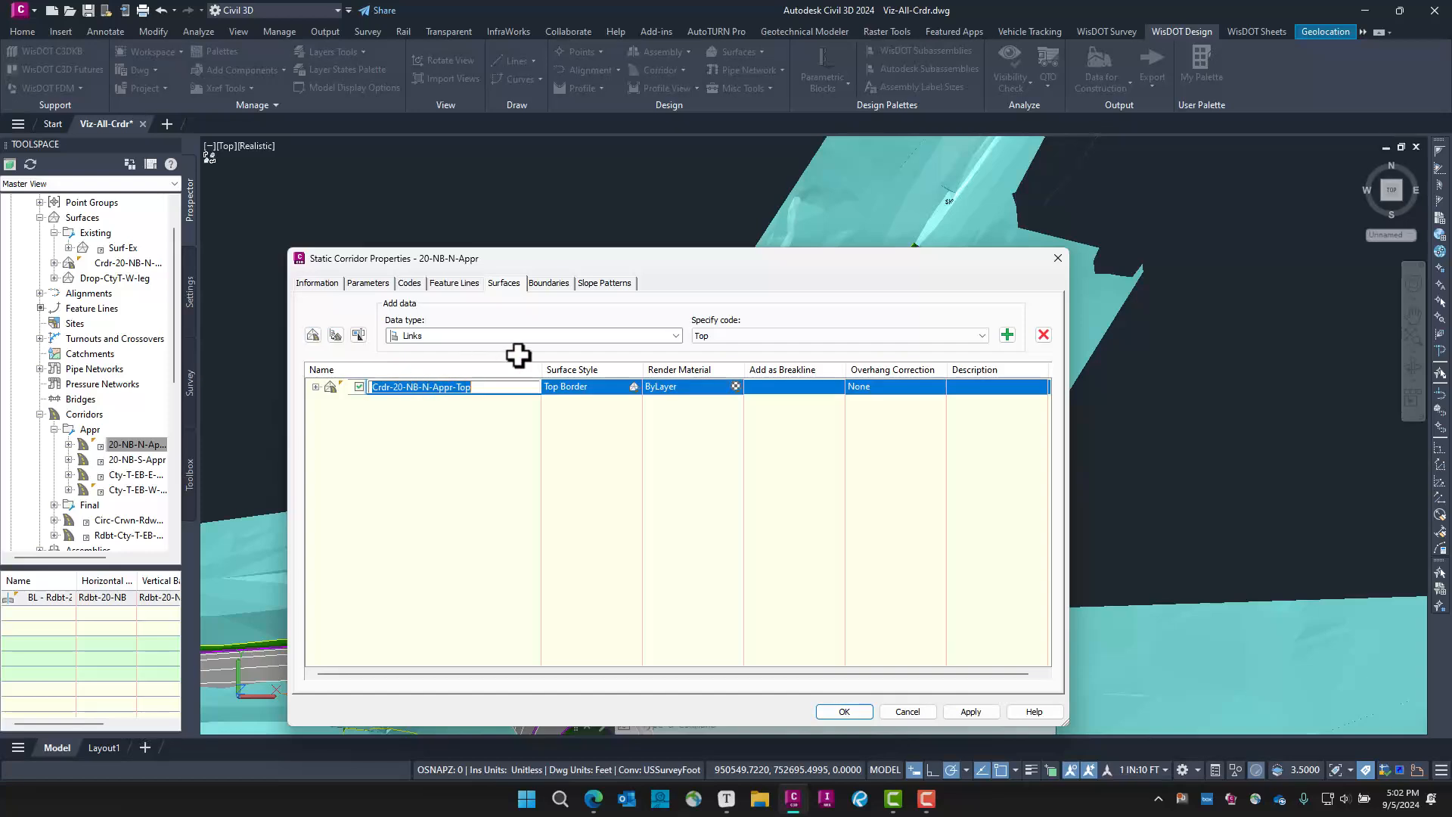
key("Home")
type("Drop-")
key("Return")
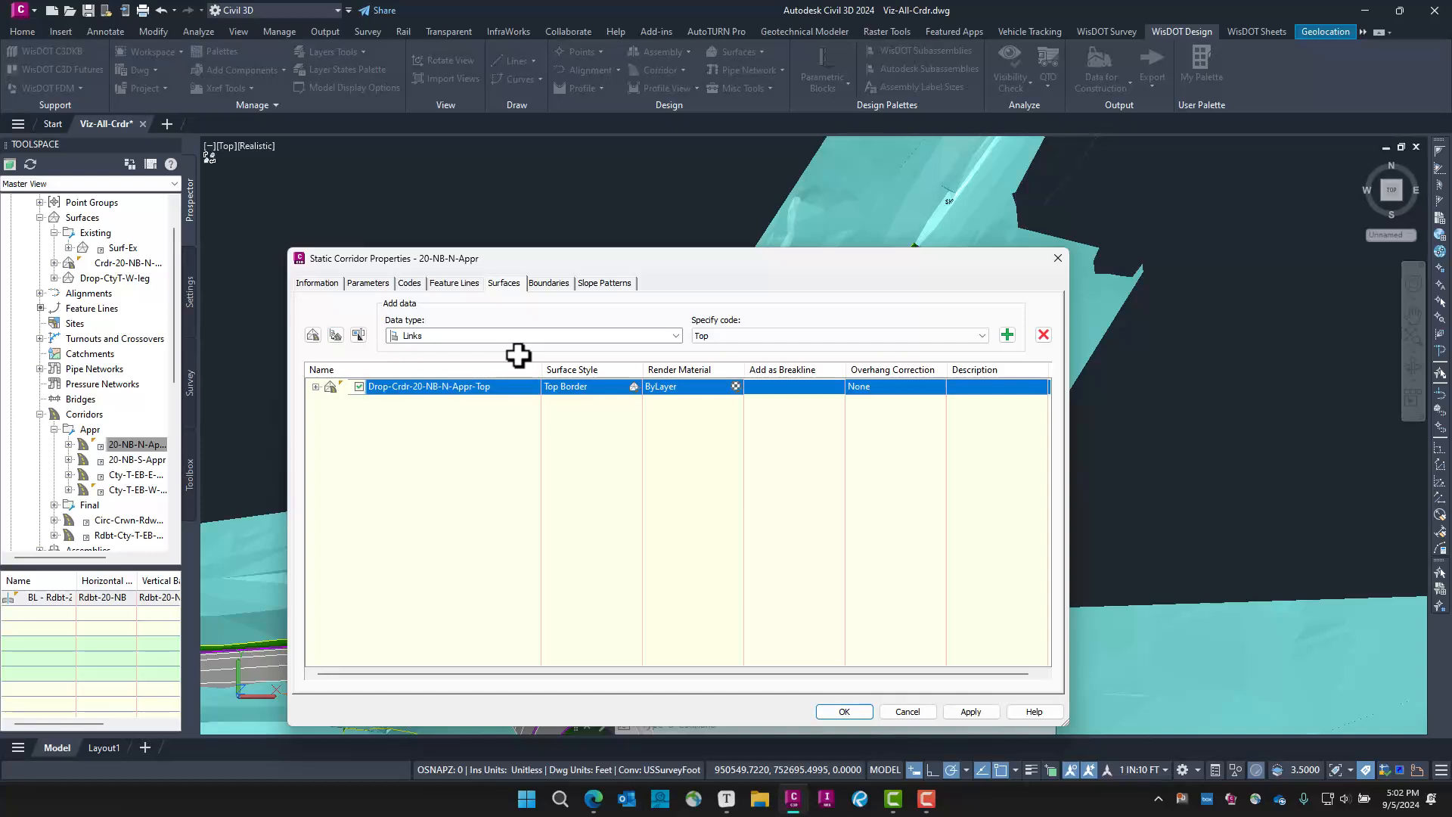
left_click(826, 714)
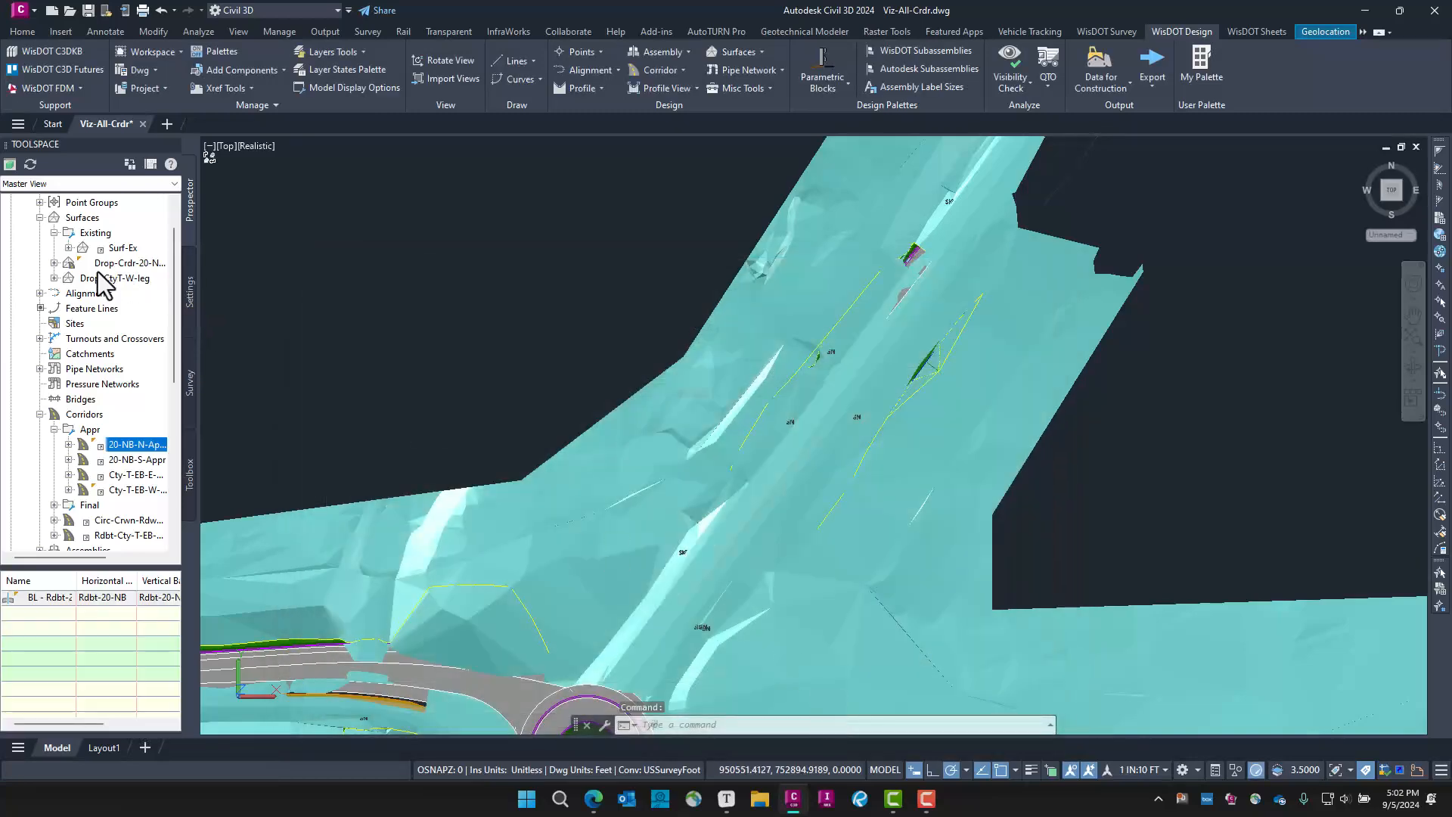
Lower the Drop-Crdr-20-NB-N-Appr-Top surface by adding -5 to all its elevations
left_click(112, 264)
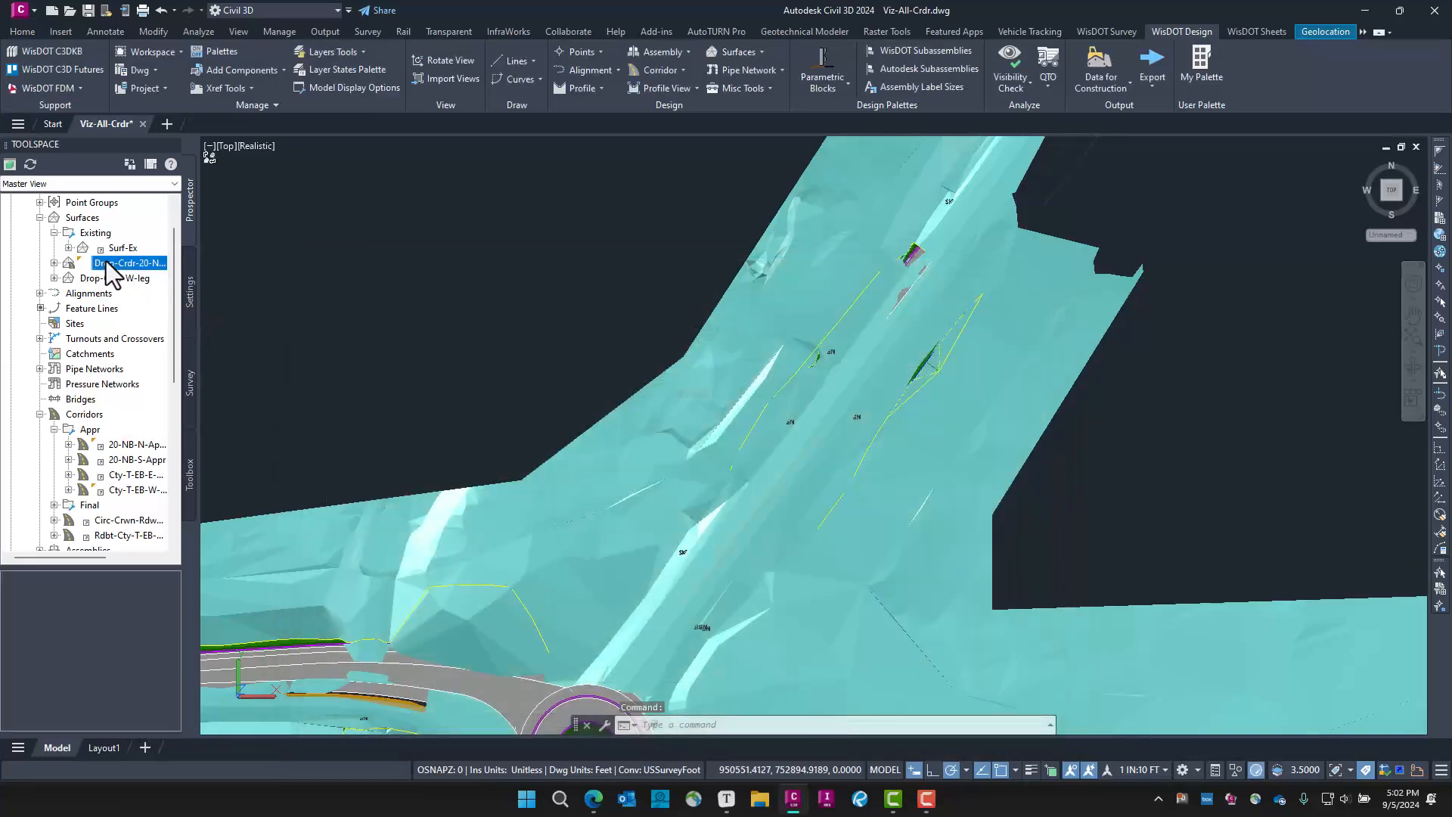
right_click(106, 262)
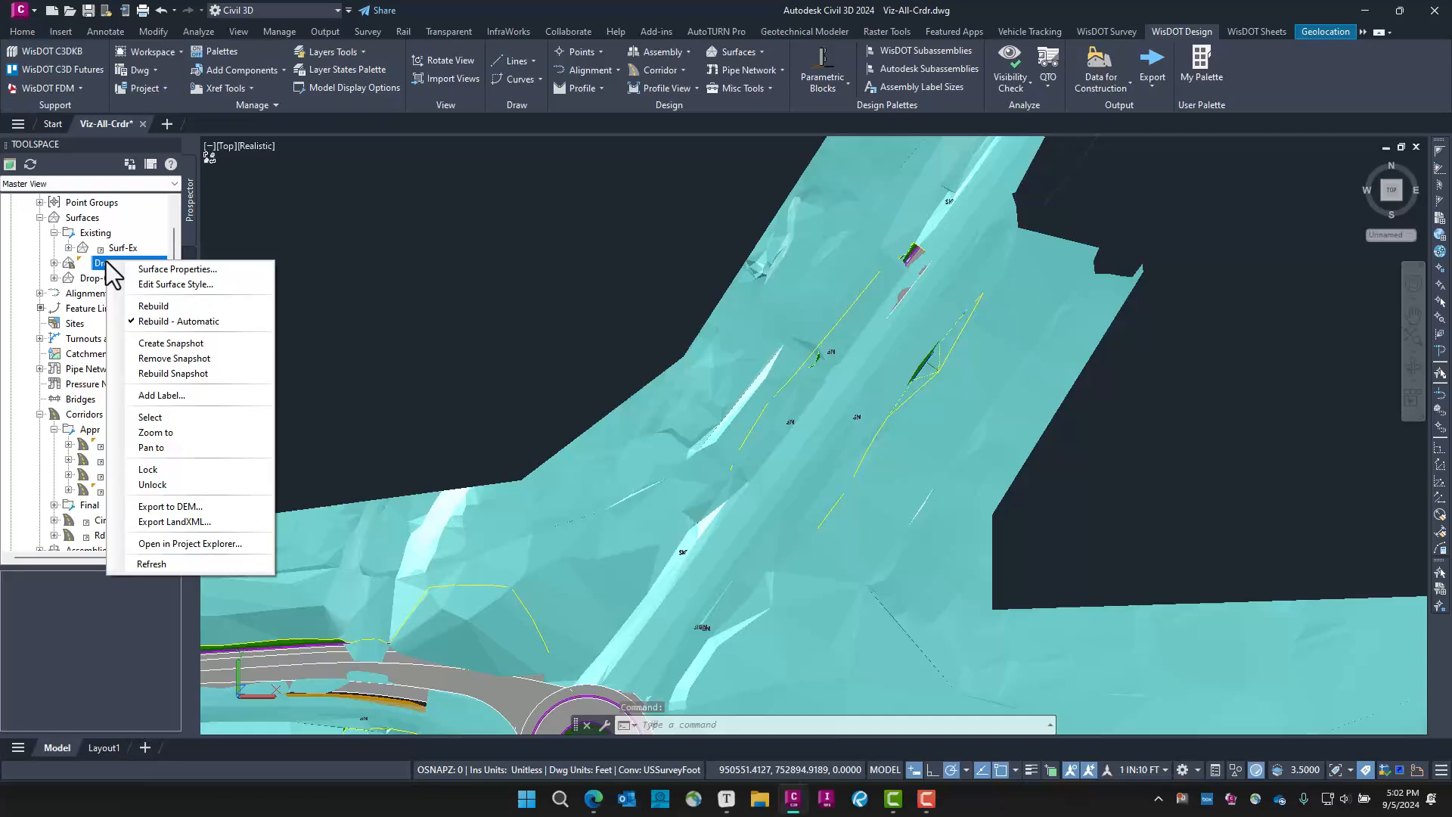
left_click(203, 420)
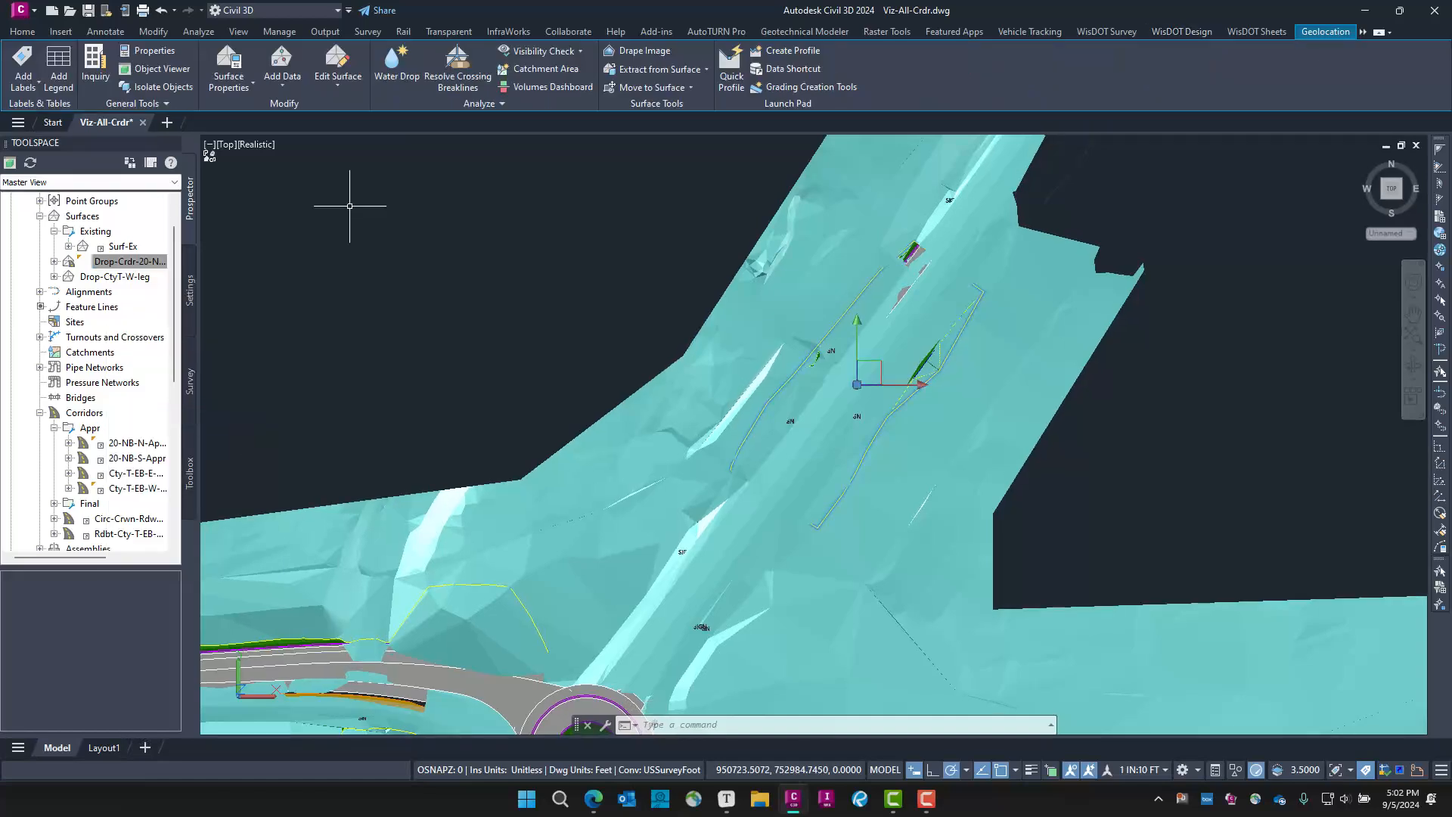
left_click(333, 76)
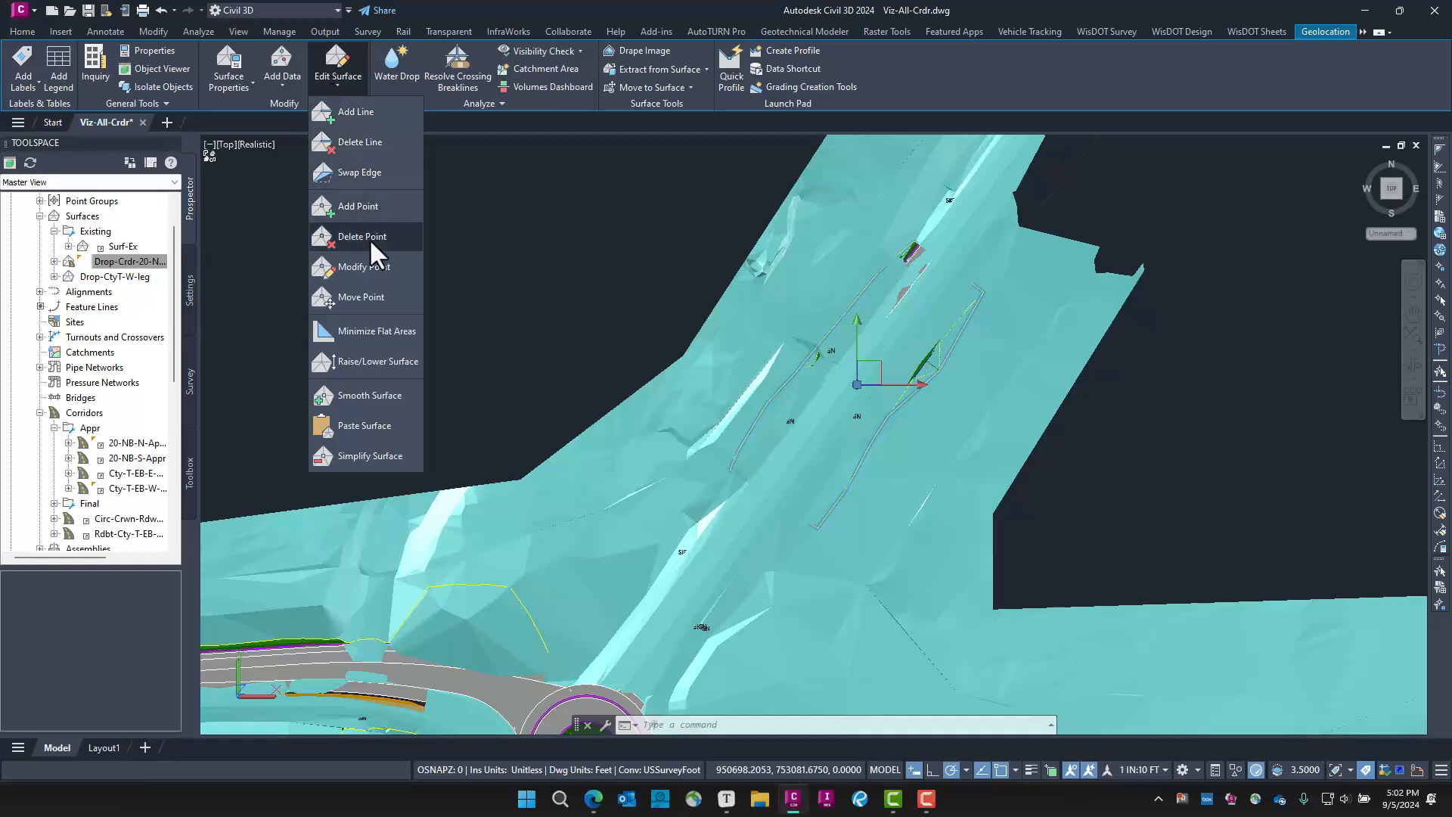
left_click(383, 363)
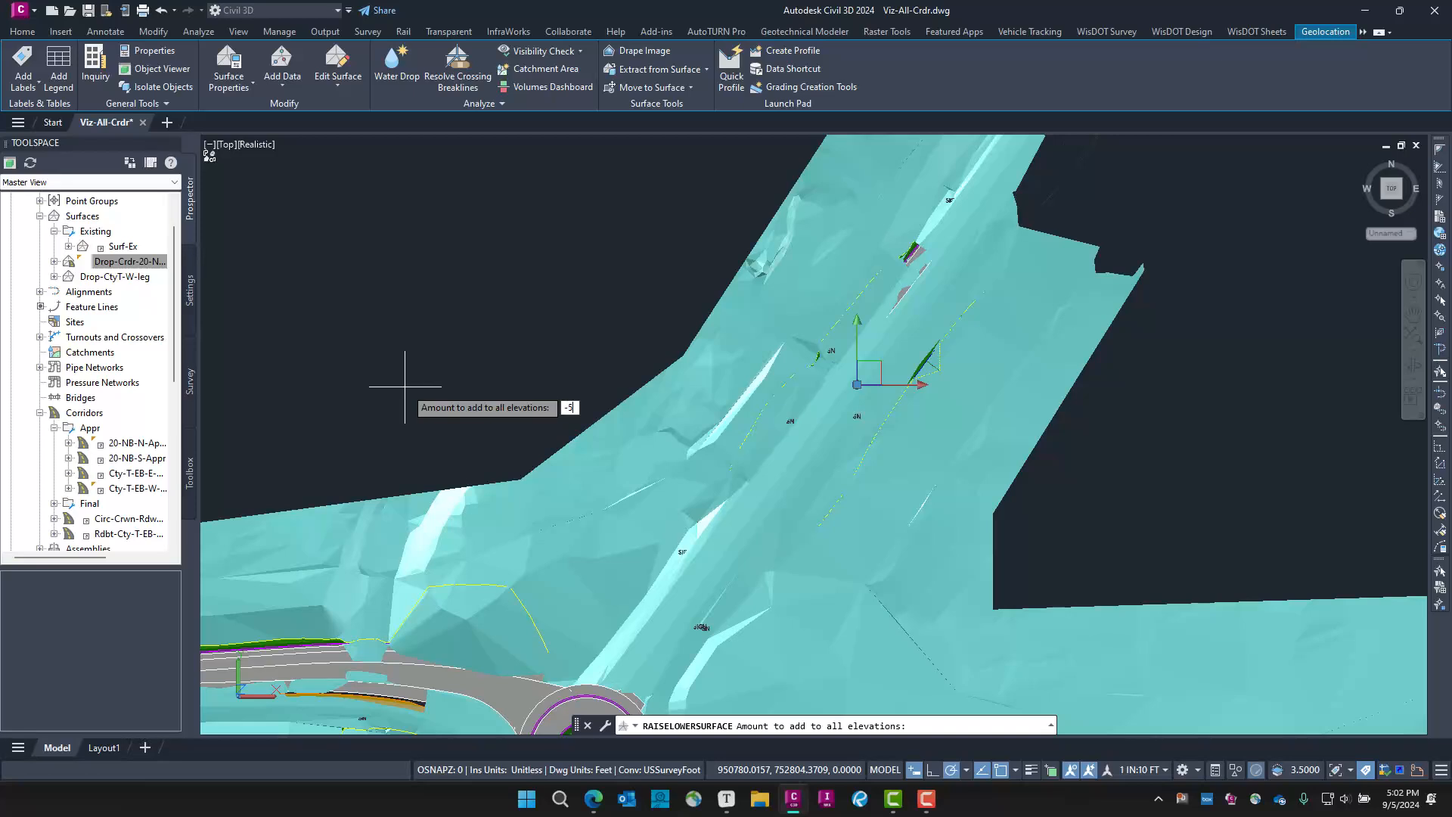
key("Return")
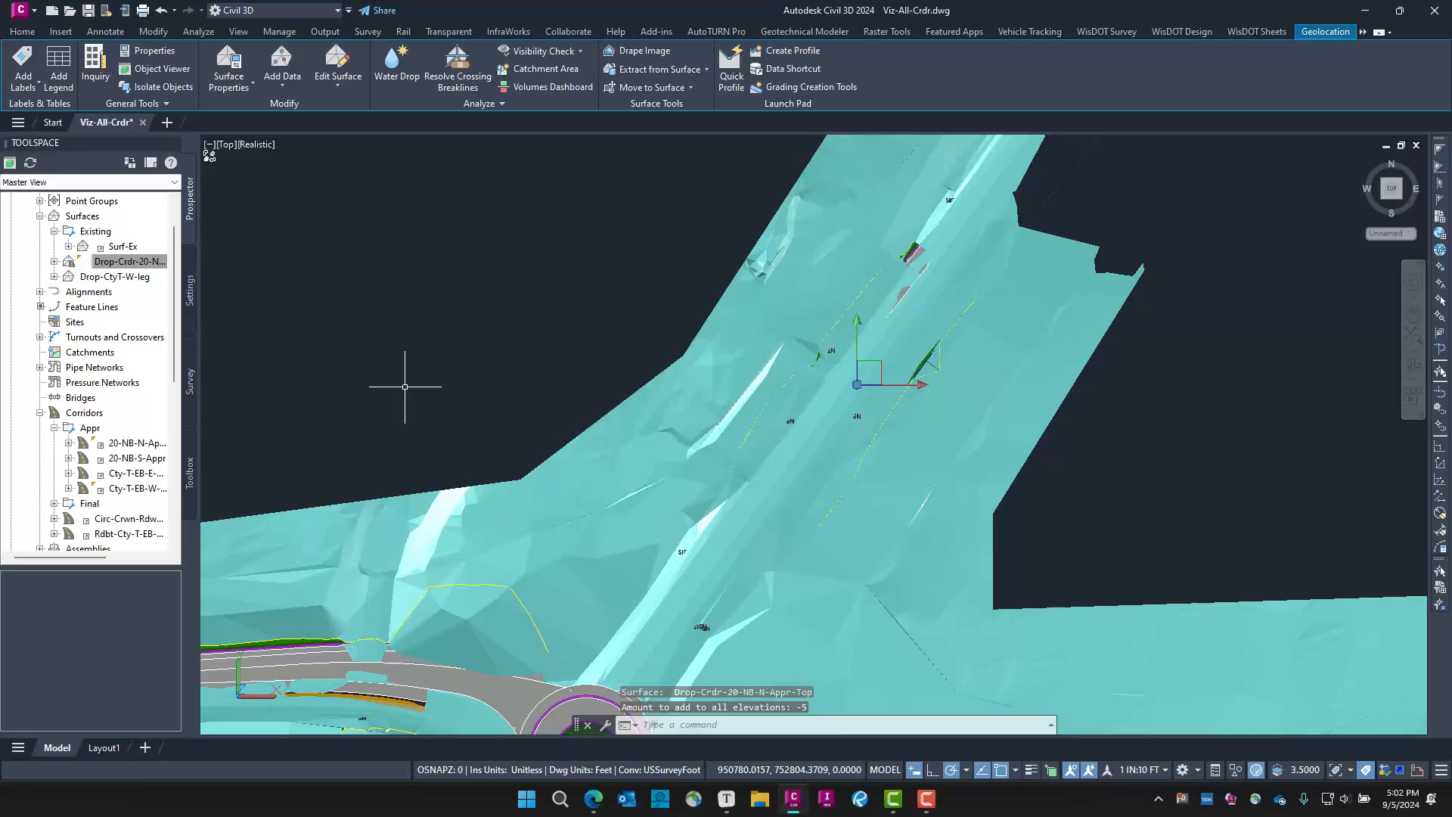
Promote the data-referenced existing surface Surf-Ex into the drawing to make it editable
scroll(146, 289, "up", 3)
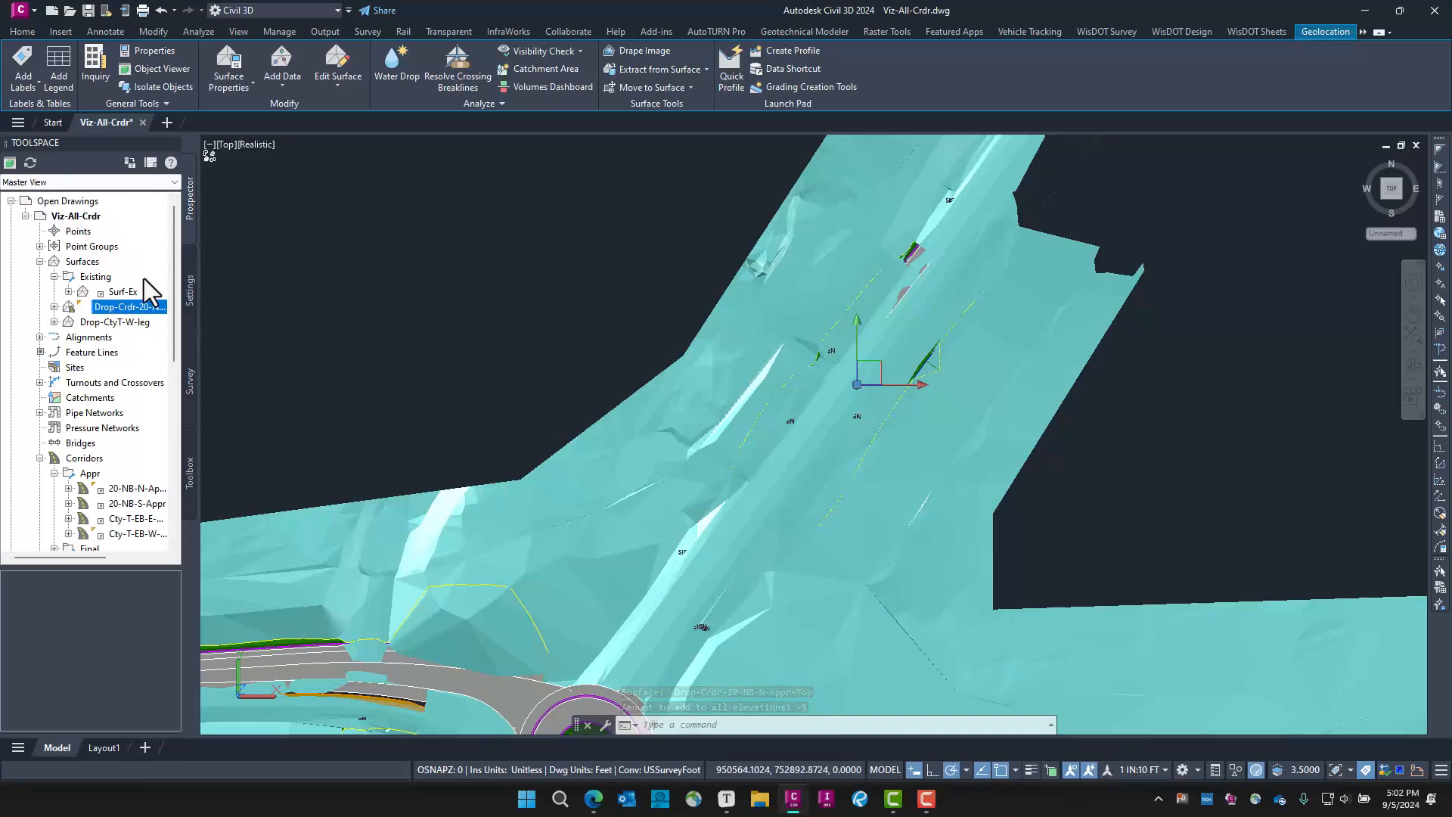
right_click(127, 293)
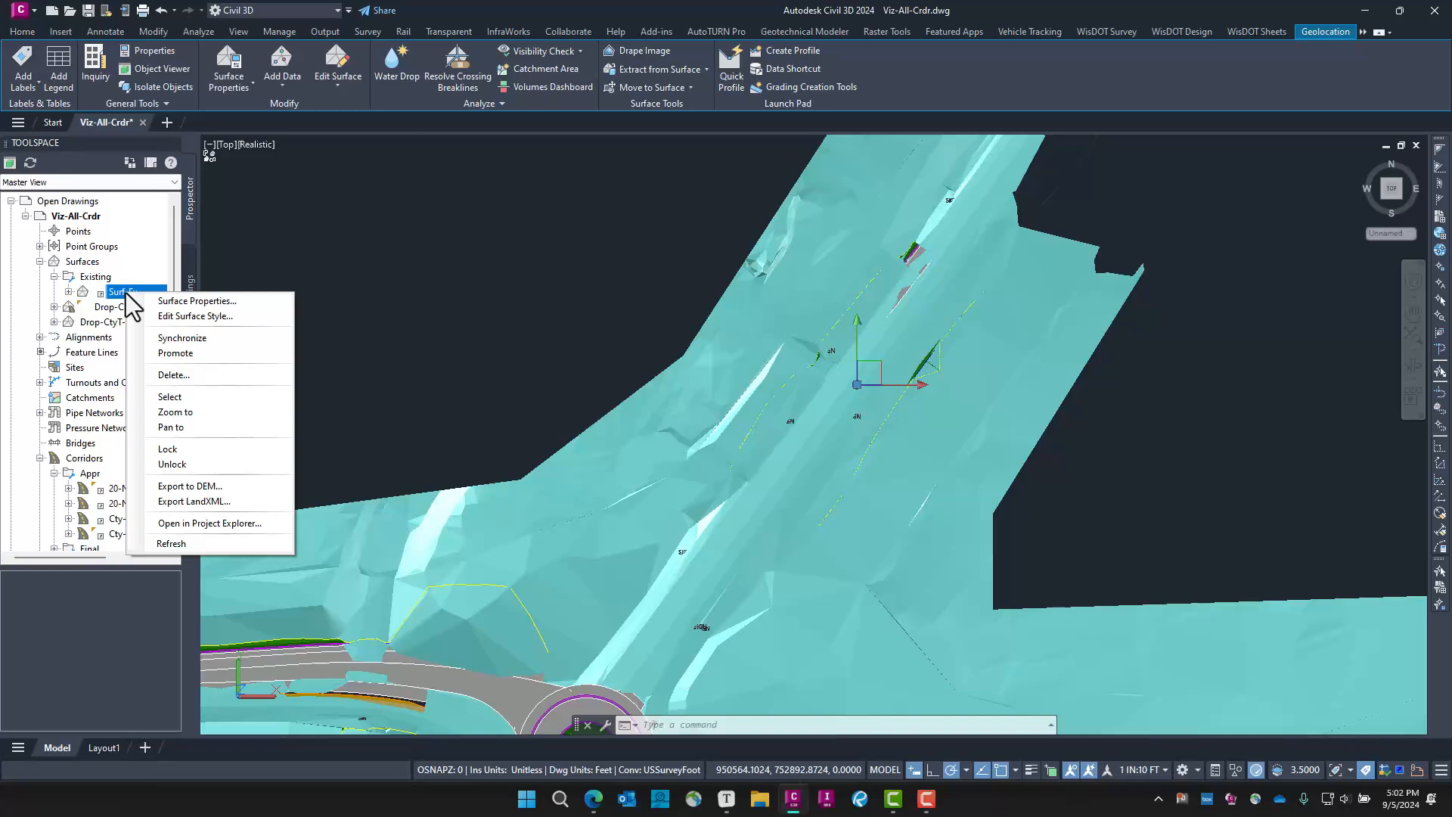
left_click(177, 352)
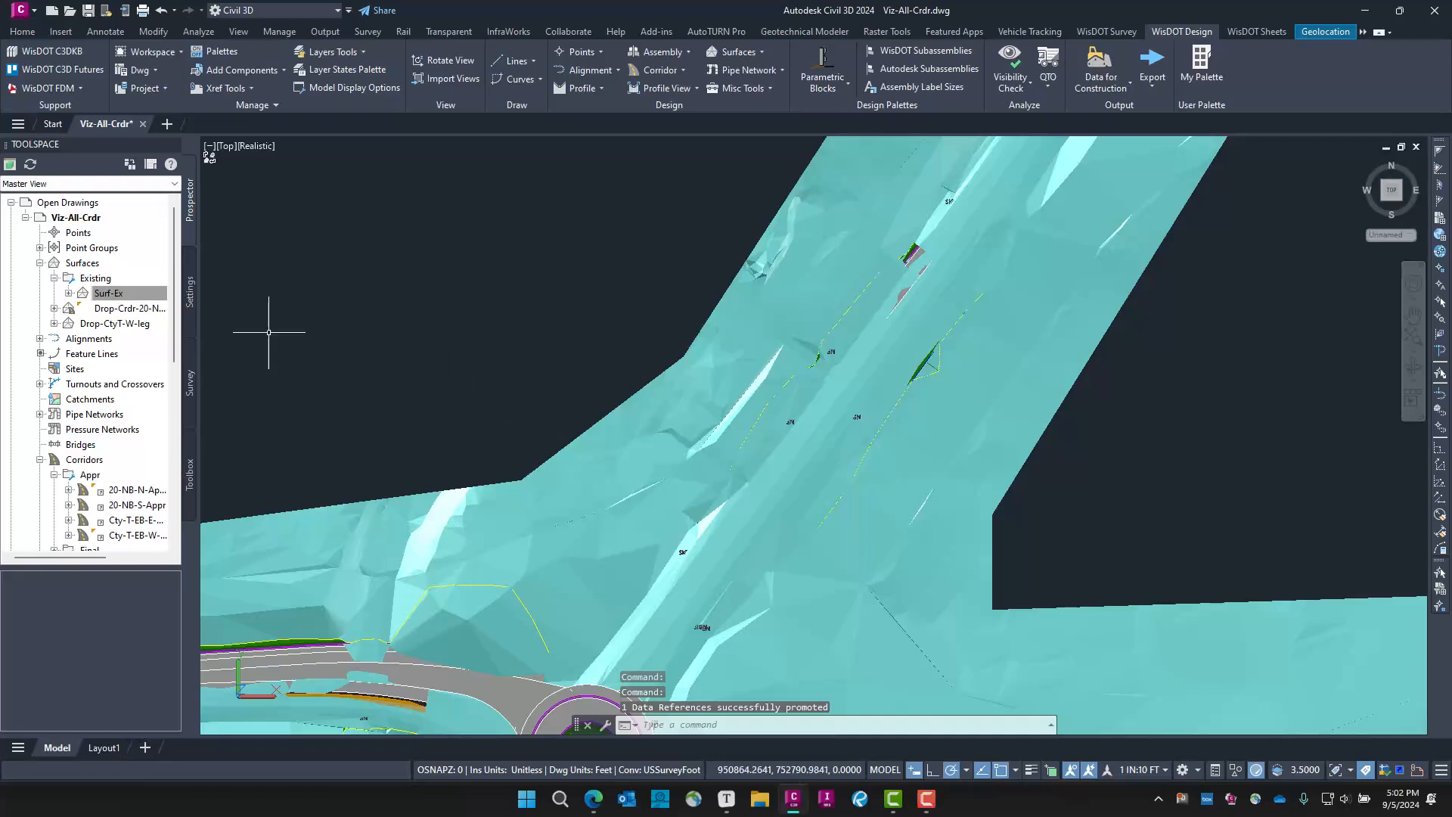
Paste the Drop-Crdr-20-NB-N-Appr-Top surface into Surf-Ex
left_click(117, 293)
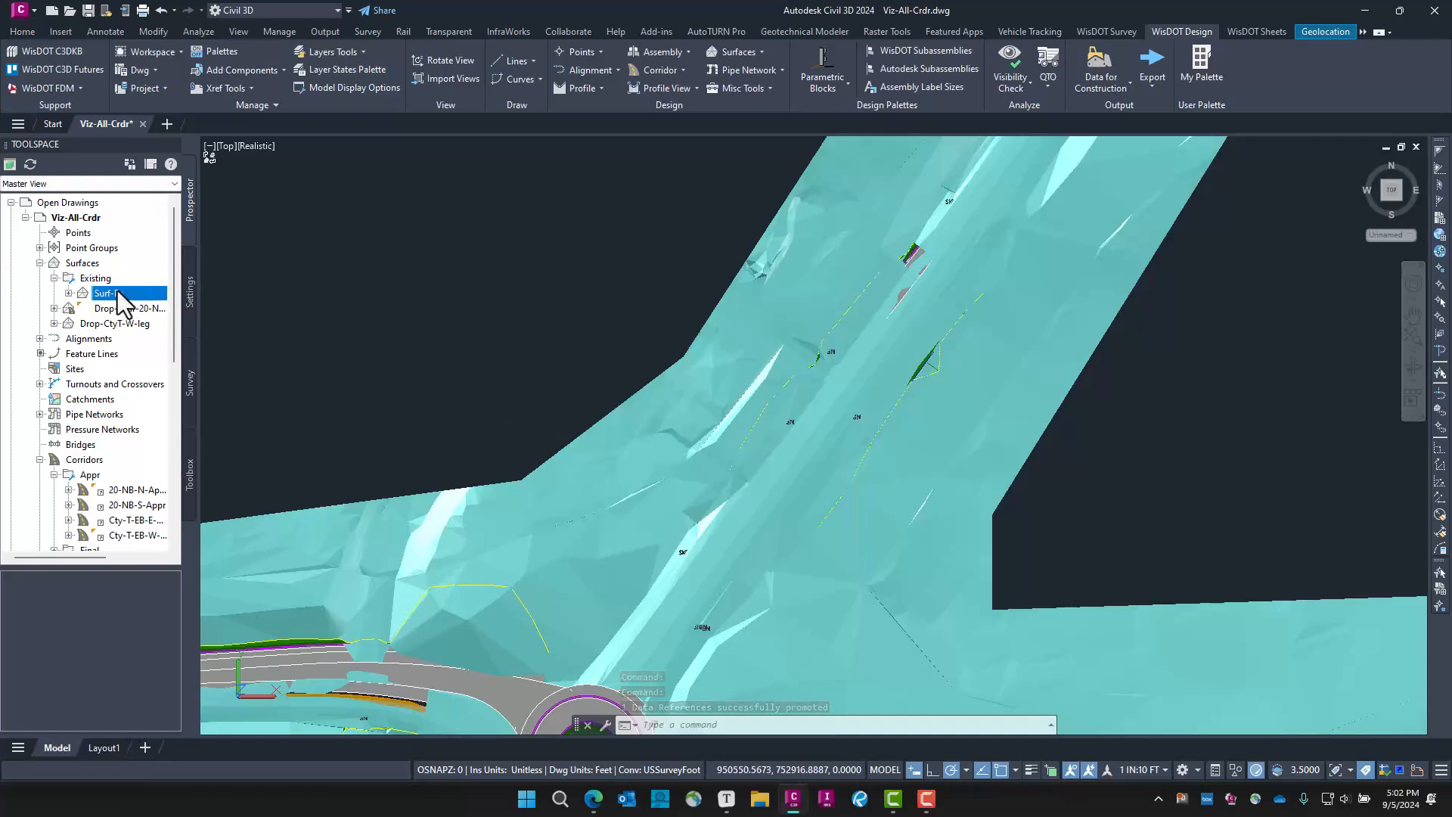
right_click(117, 292)
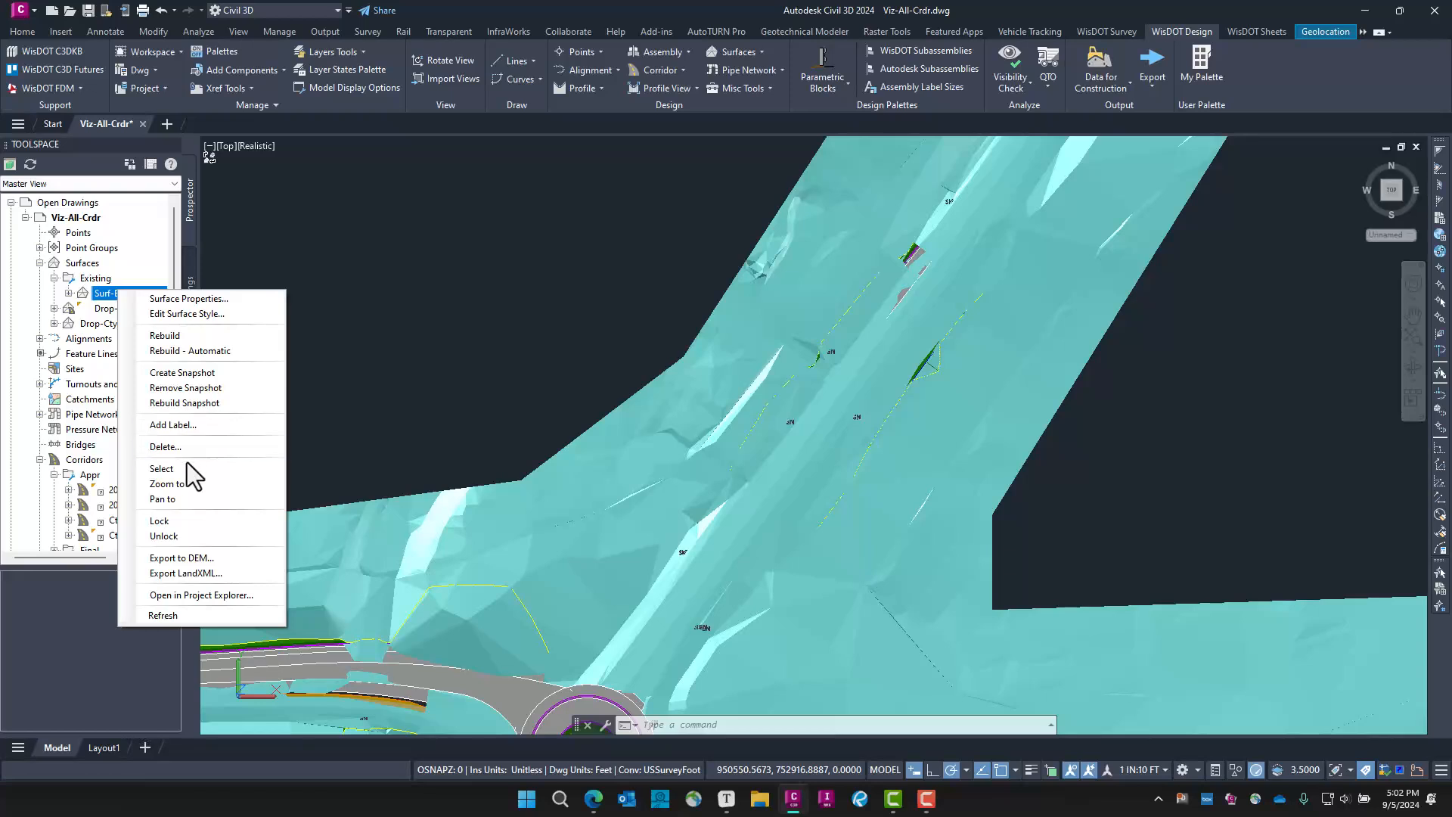
left_click(162, 468)
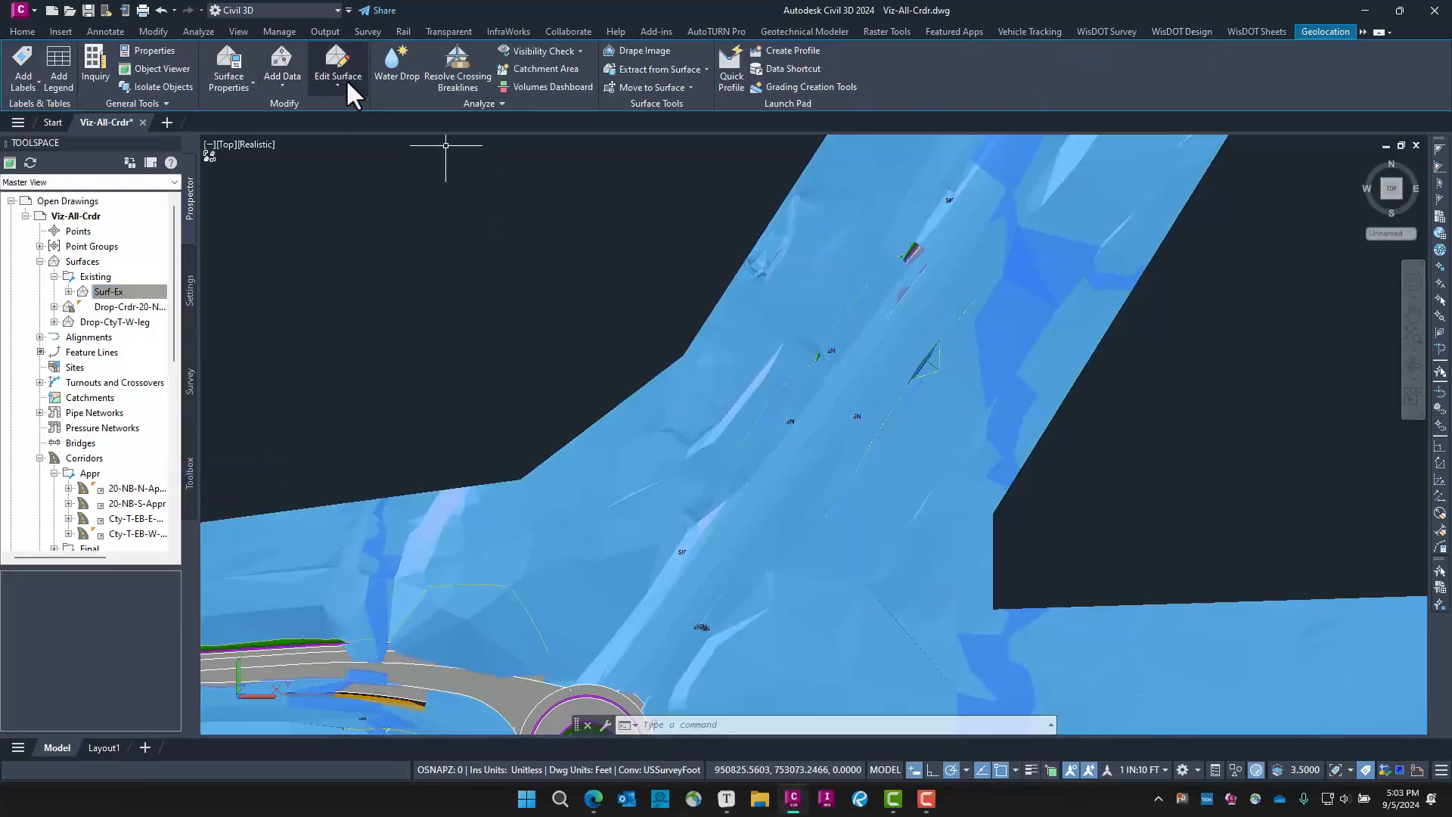
left_click(347, 79)
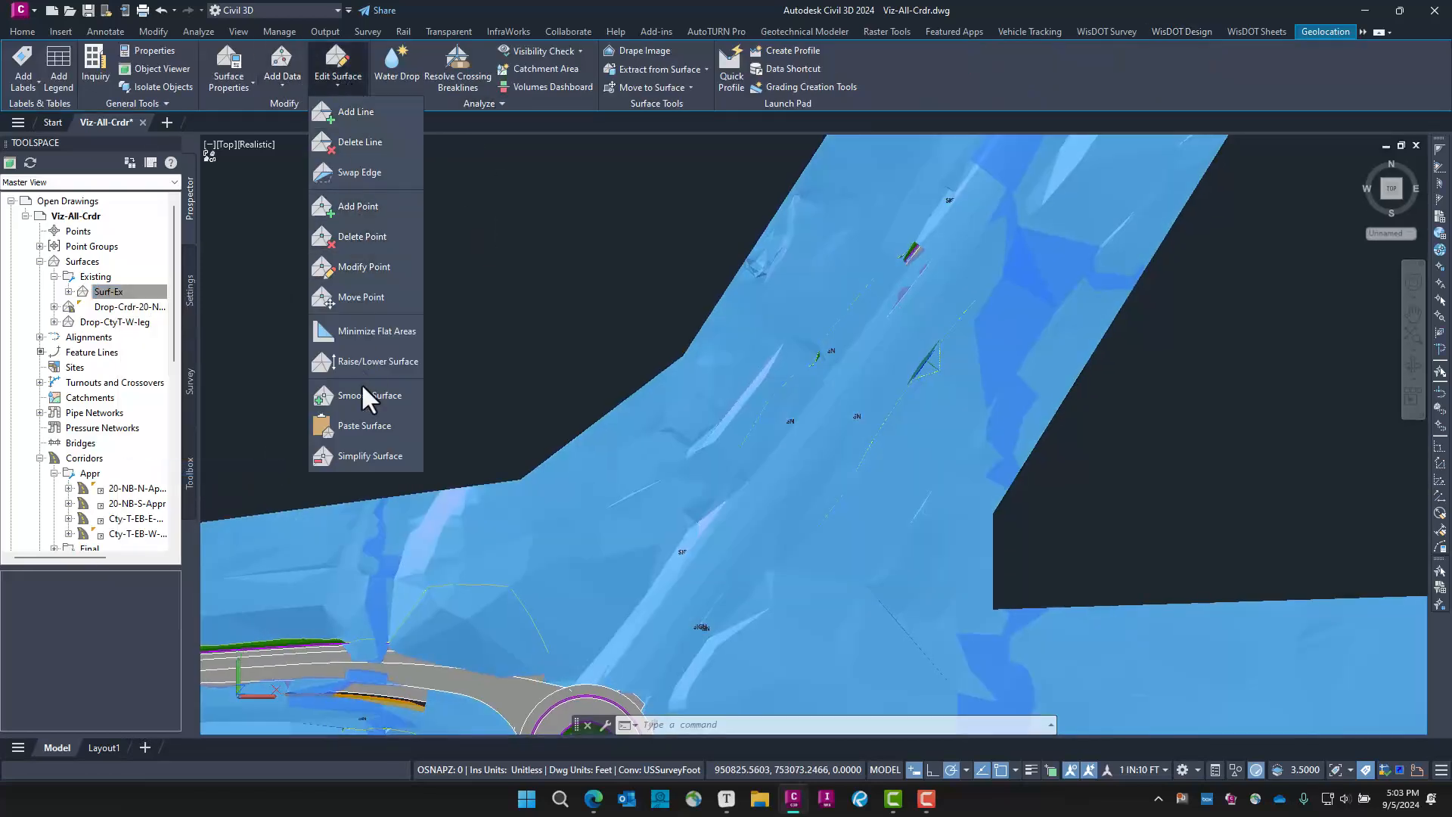
left_click(372, 427)
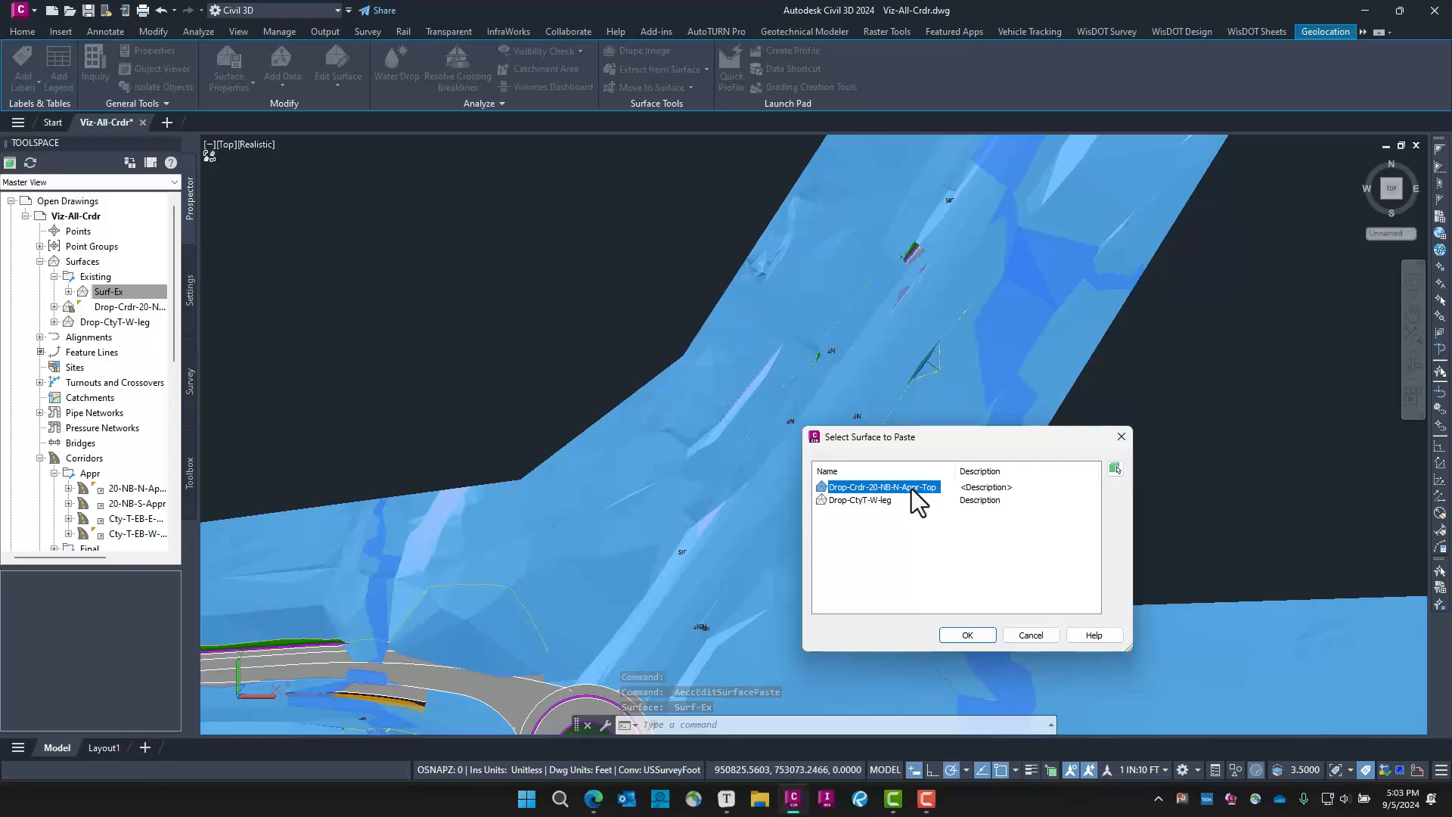
left_click(967, 634)
Examine the existing ground around the north approach, the west leg and the roundabout for areas covering the corridors
scroll(887, 469, "down", 5)
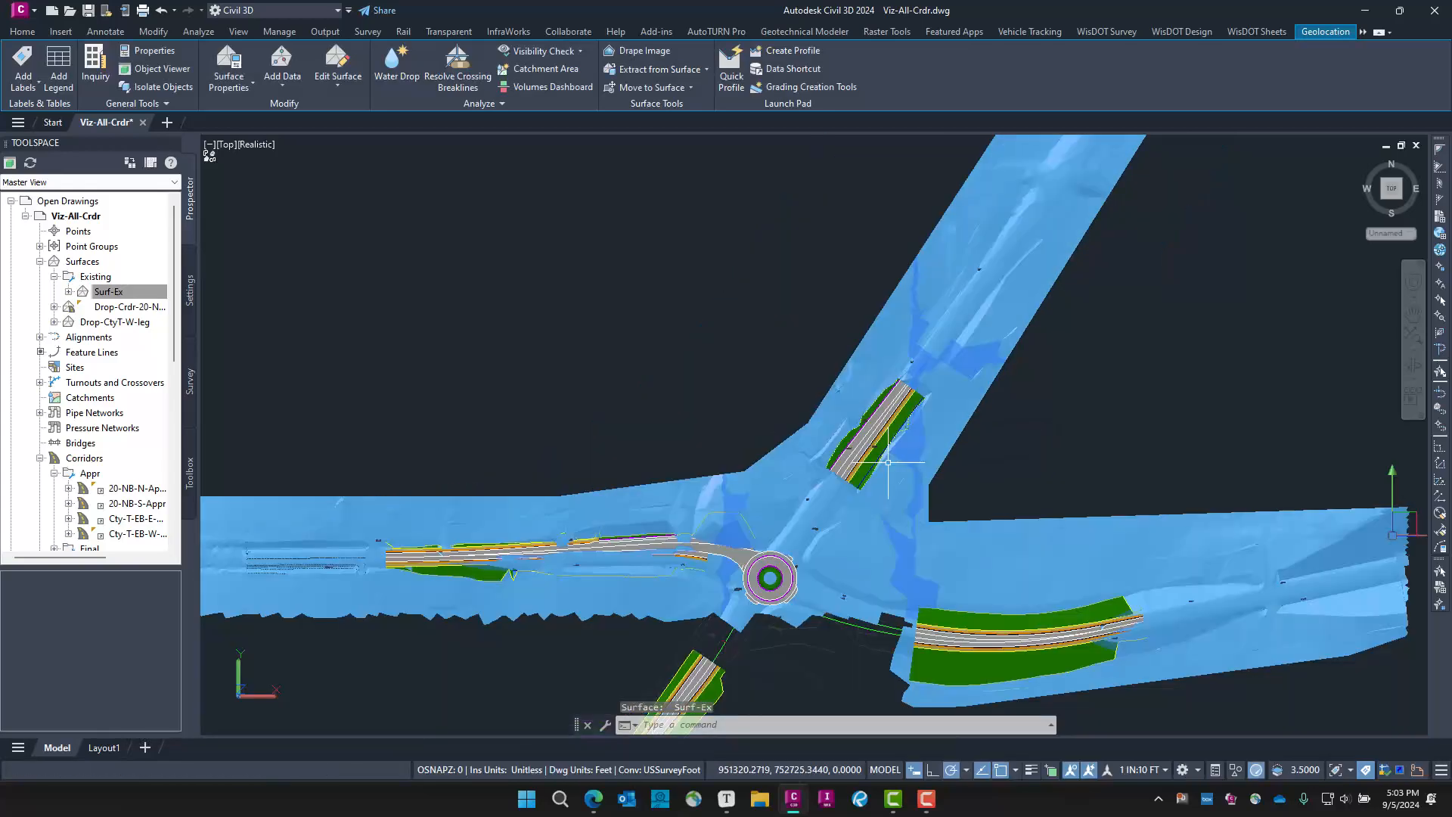
scroll(855, 381, "up", 3)
scroll(855, 382, "up", 2)
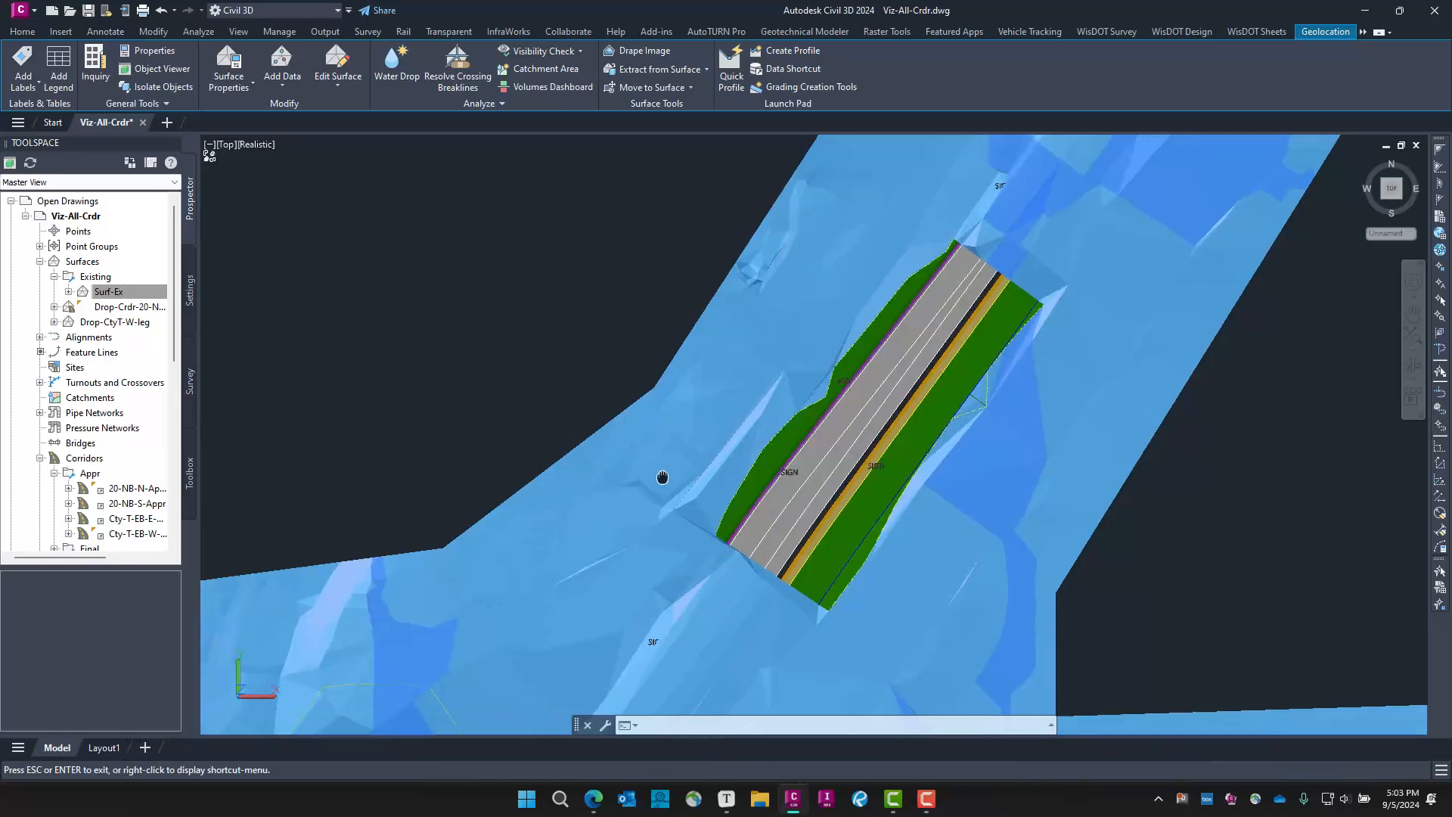
middle_click_drag(661, 477, 1090, 354)
scroll(841, 440, "down", 4)
scroll(791, 534, "up", 3)
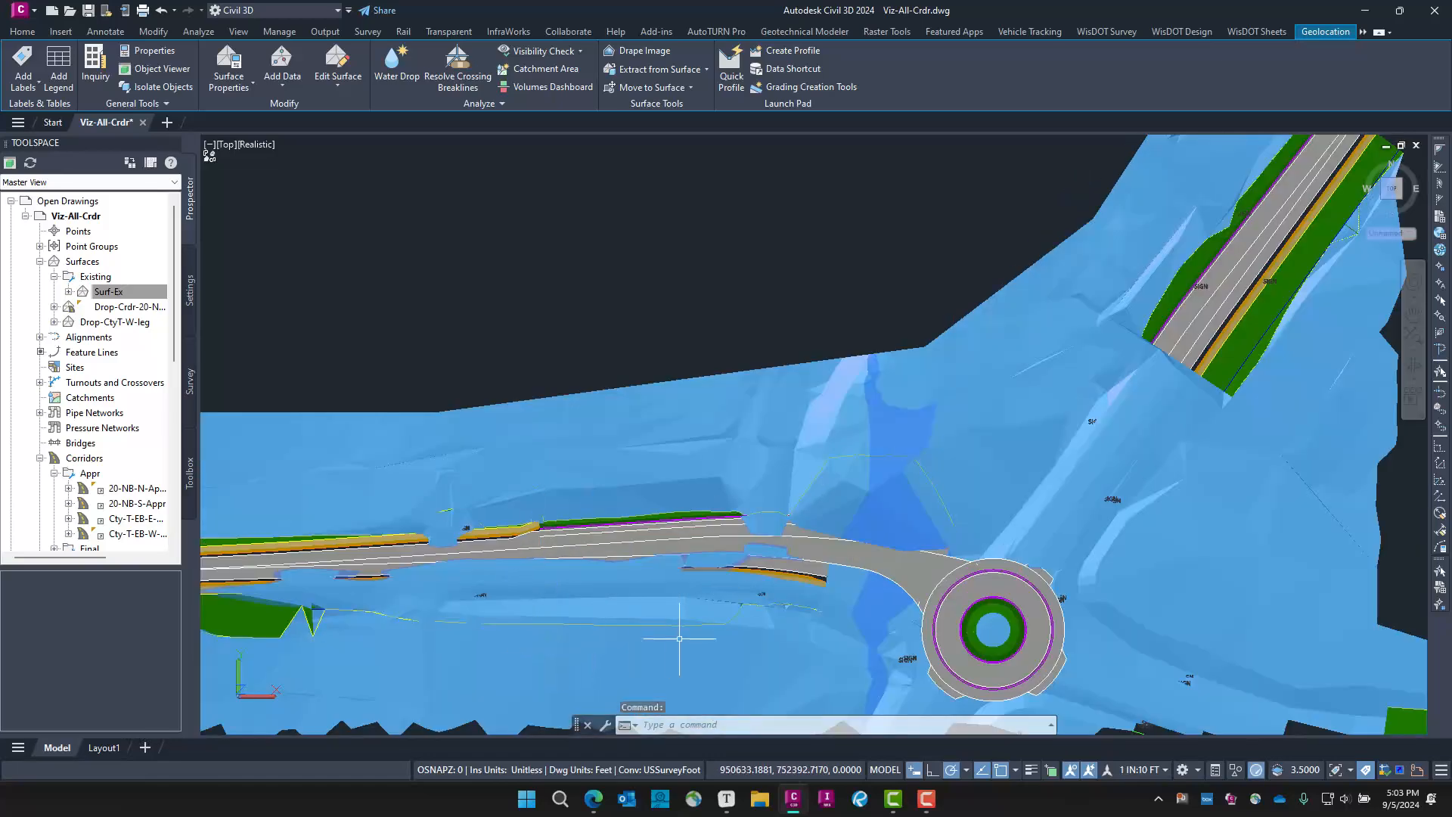
scroll(692, 631, "up", 3)
scroll(692, 632, "down", 3)
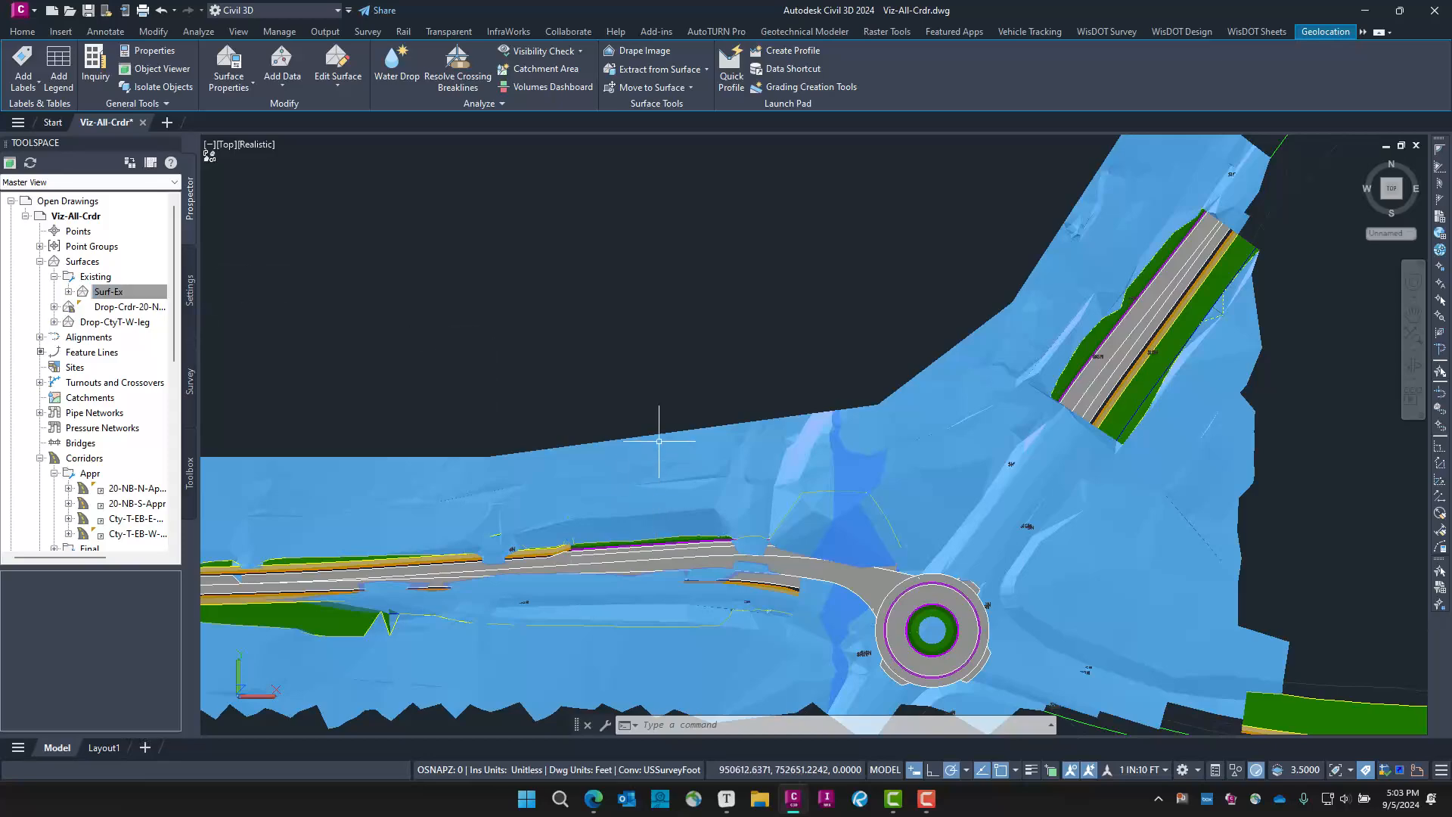
key("Escape")
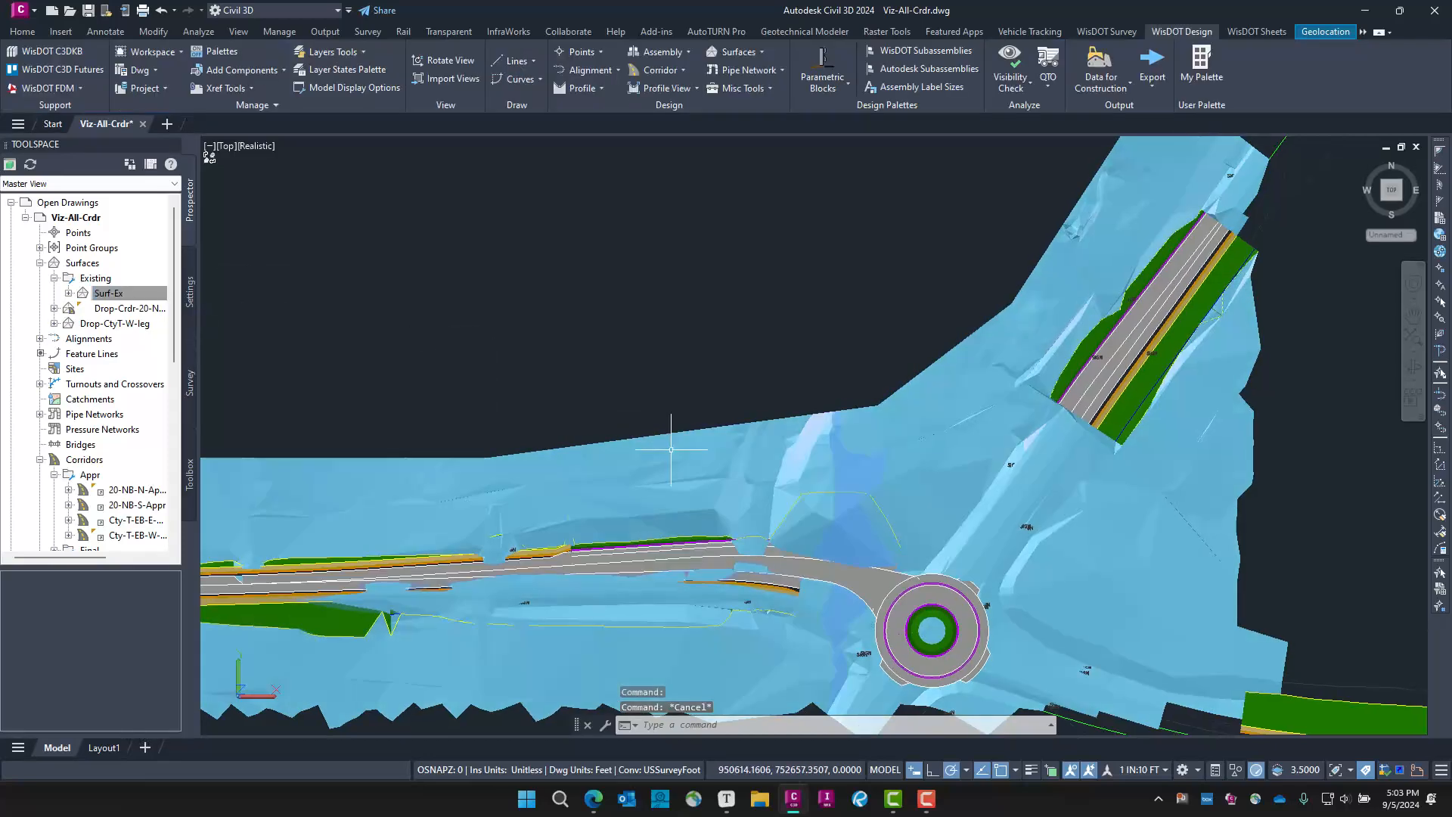
Open the surface properties of Surf-Ex and choose P Triangles as its surface style
left_click(632, 441)
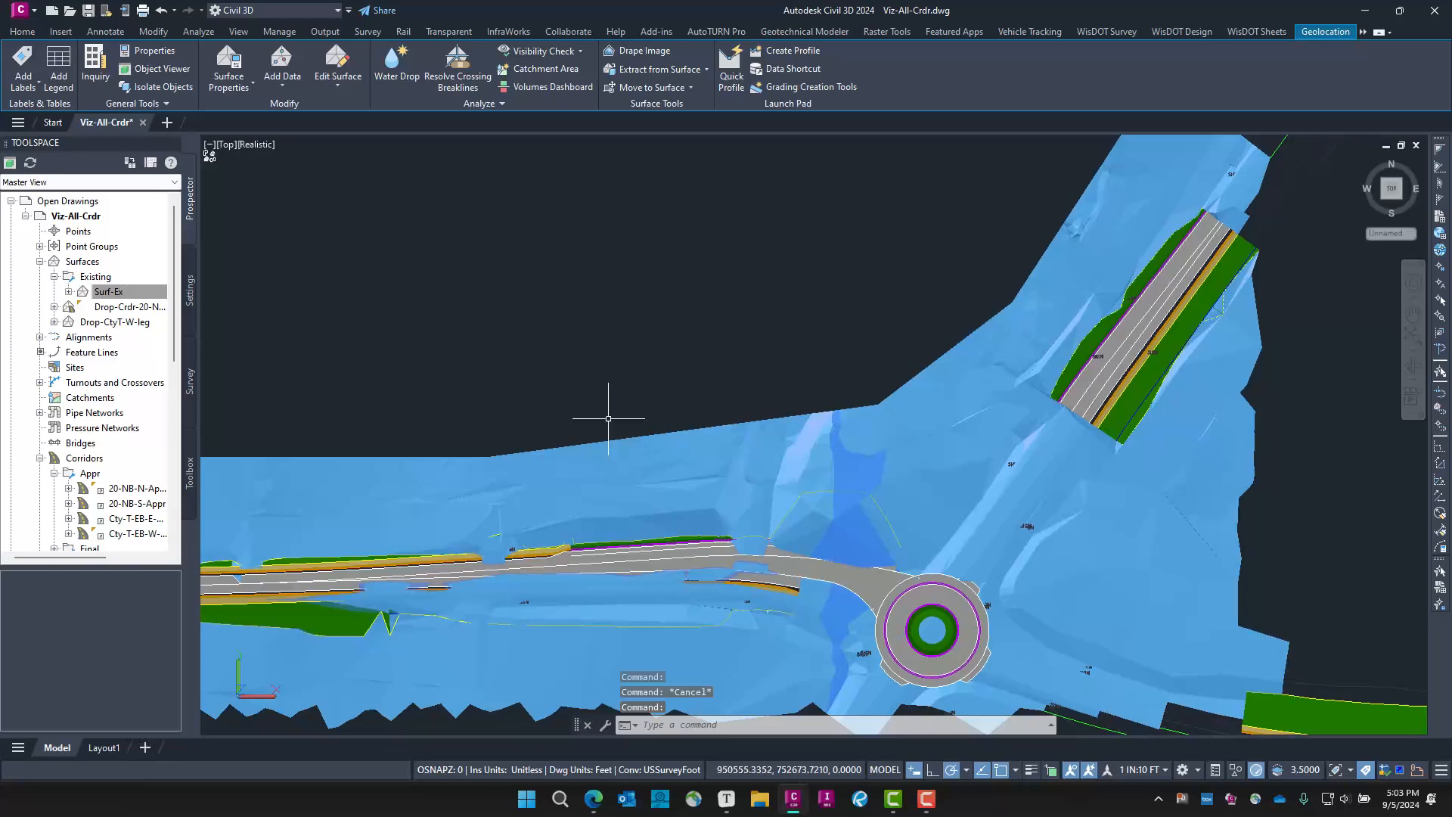
right_click(125, 293)
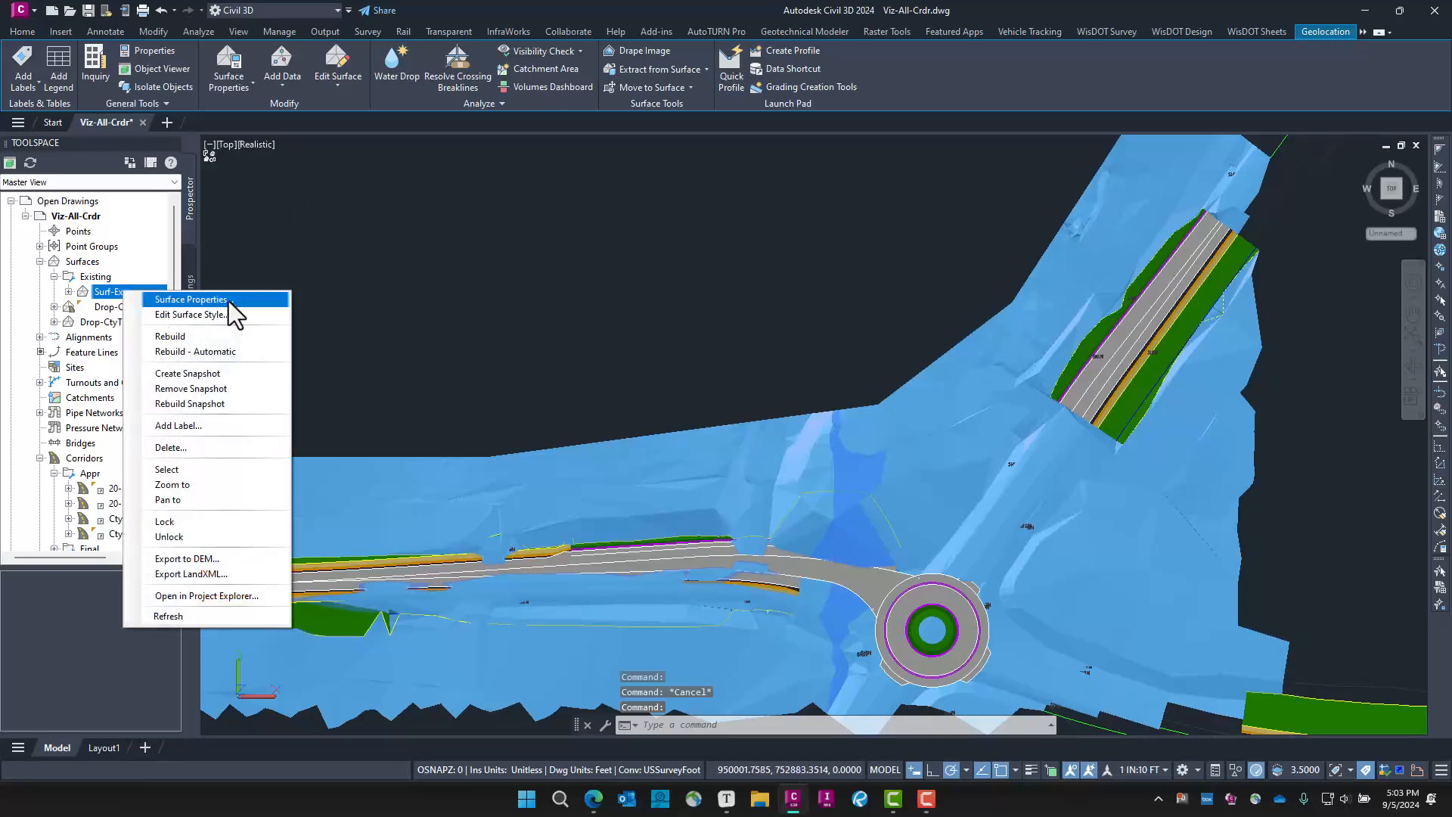
left_click(228, 302)
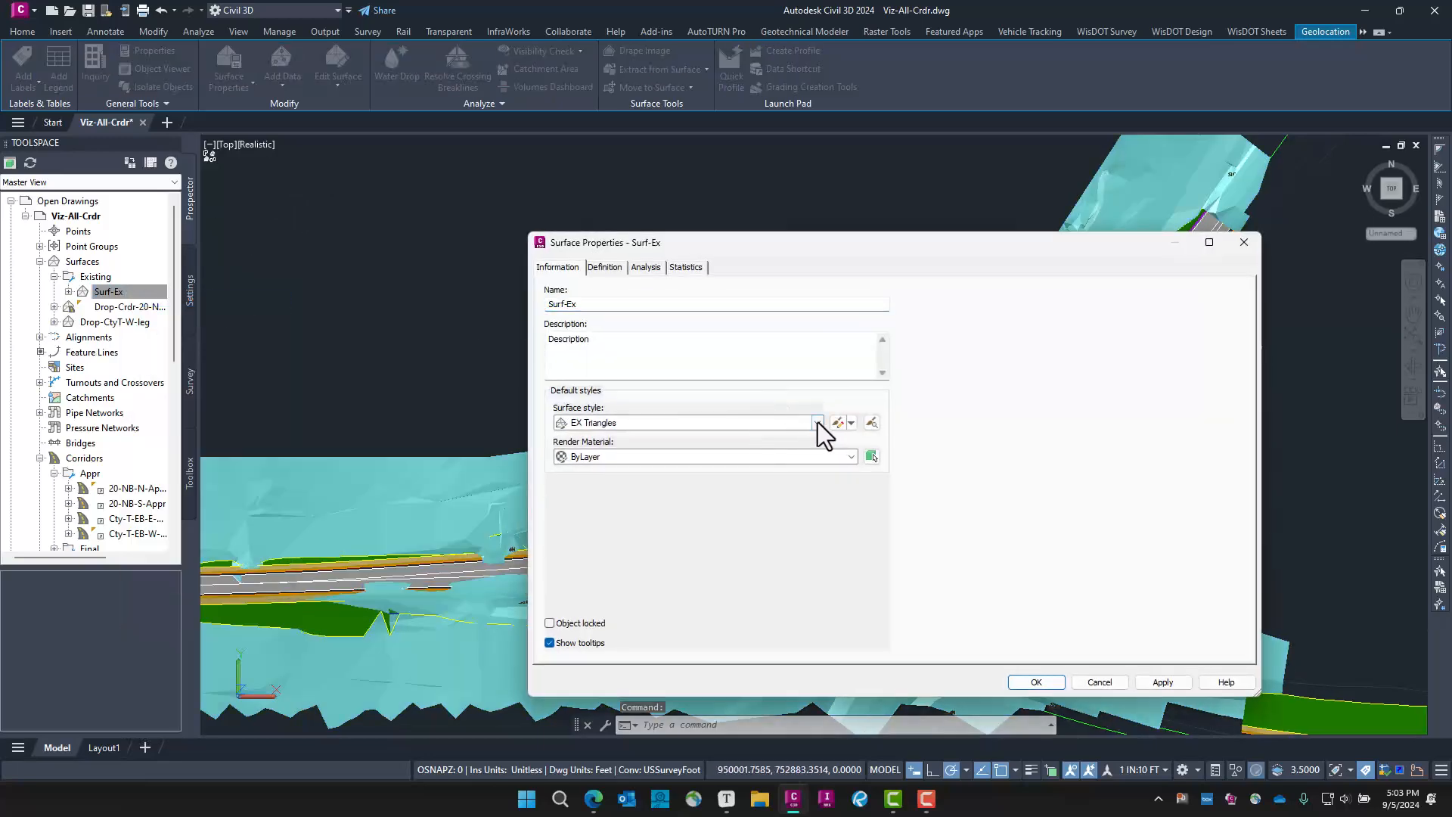
left_click(818, 422)
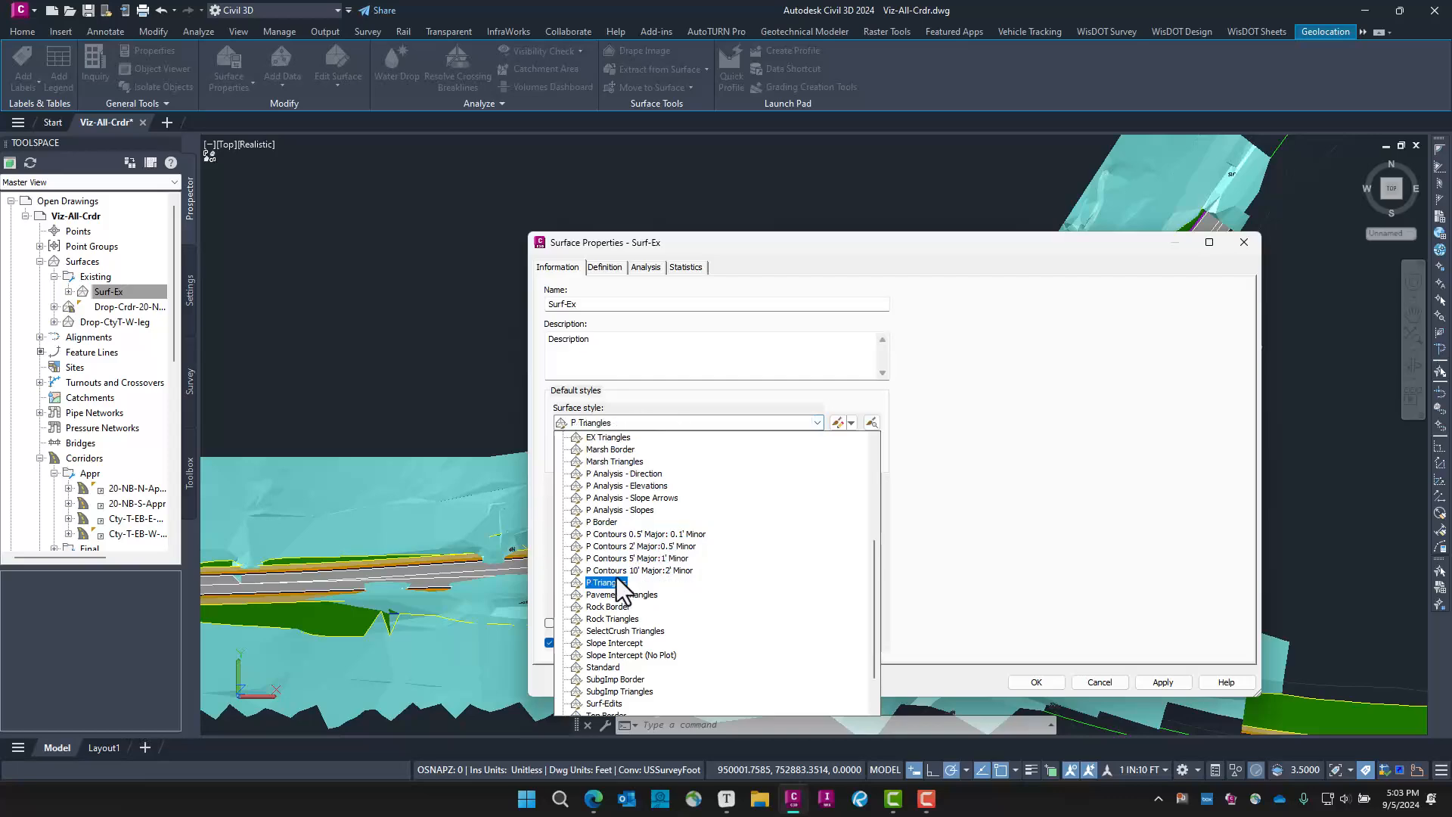
Set the surface style of Surf-Ex to EX Border
scroll(614, 549, "up", 3)
left_click(616, 452)
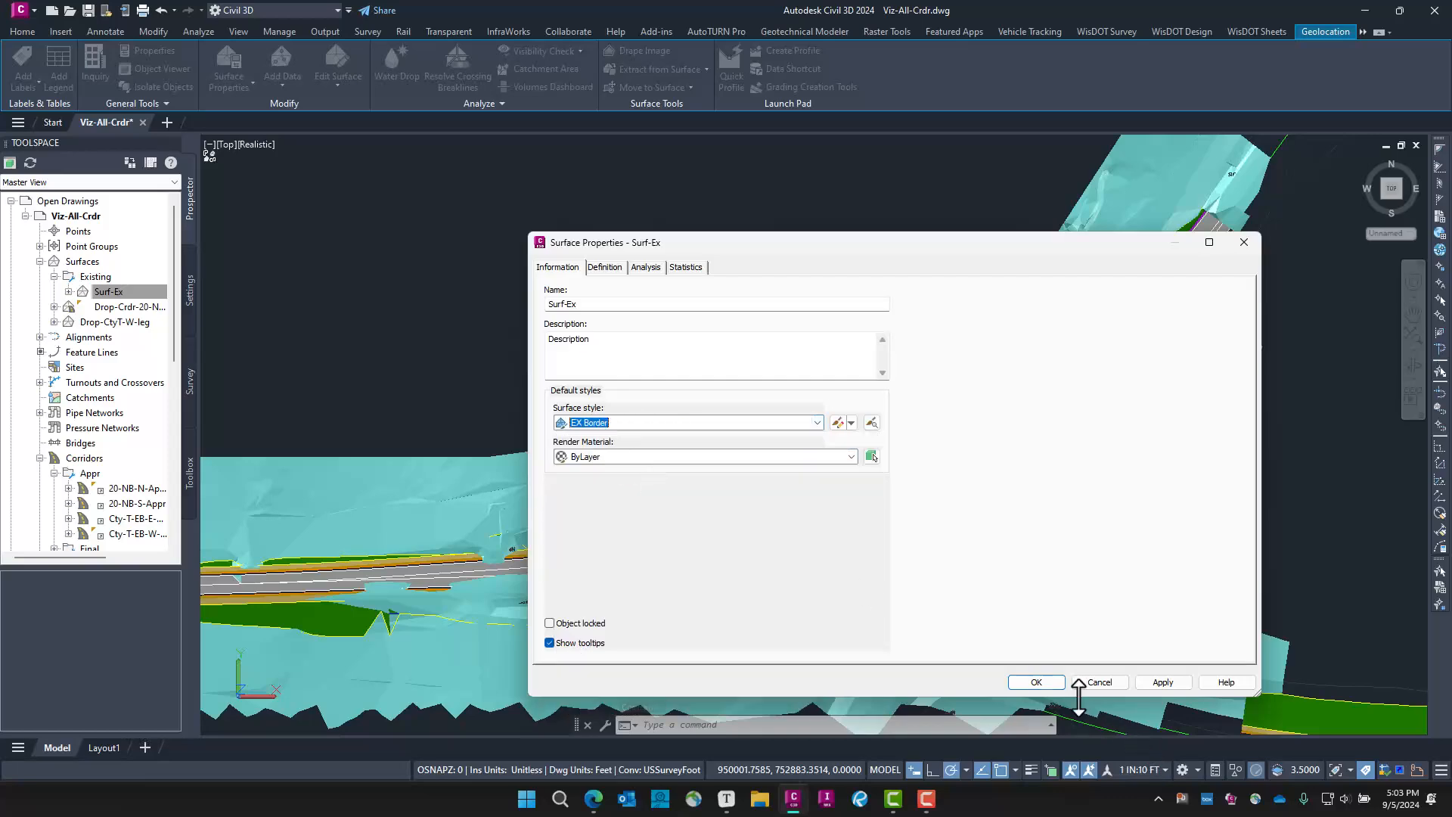
left_click(1038, 682)
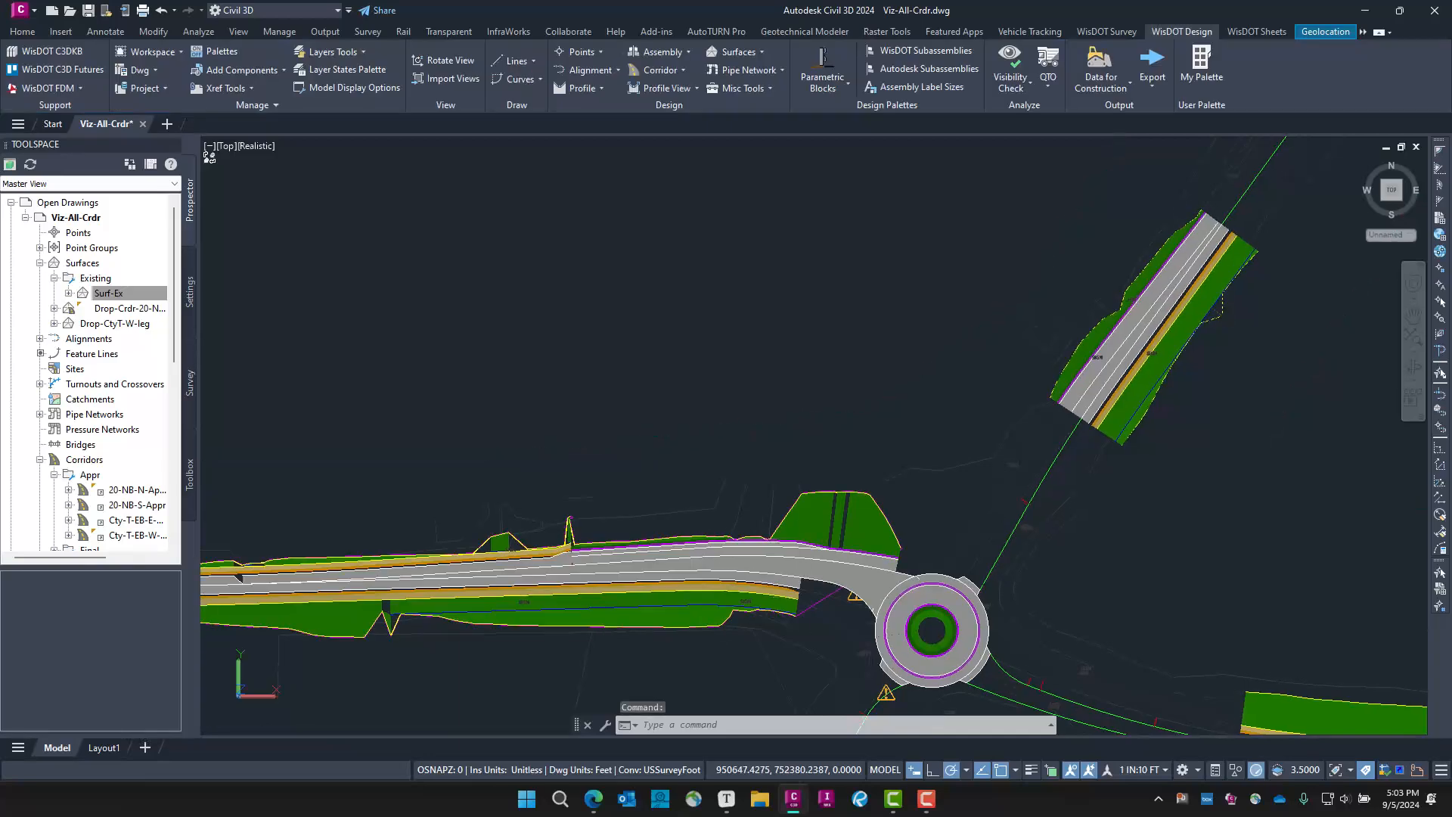
Examine the daylight lines, slope-intercept feature line and boundary polyline along the west leg's corridor edges near the roundabout
scroll(639, 613, "up", 3)
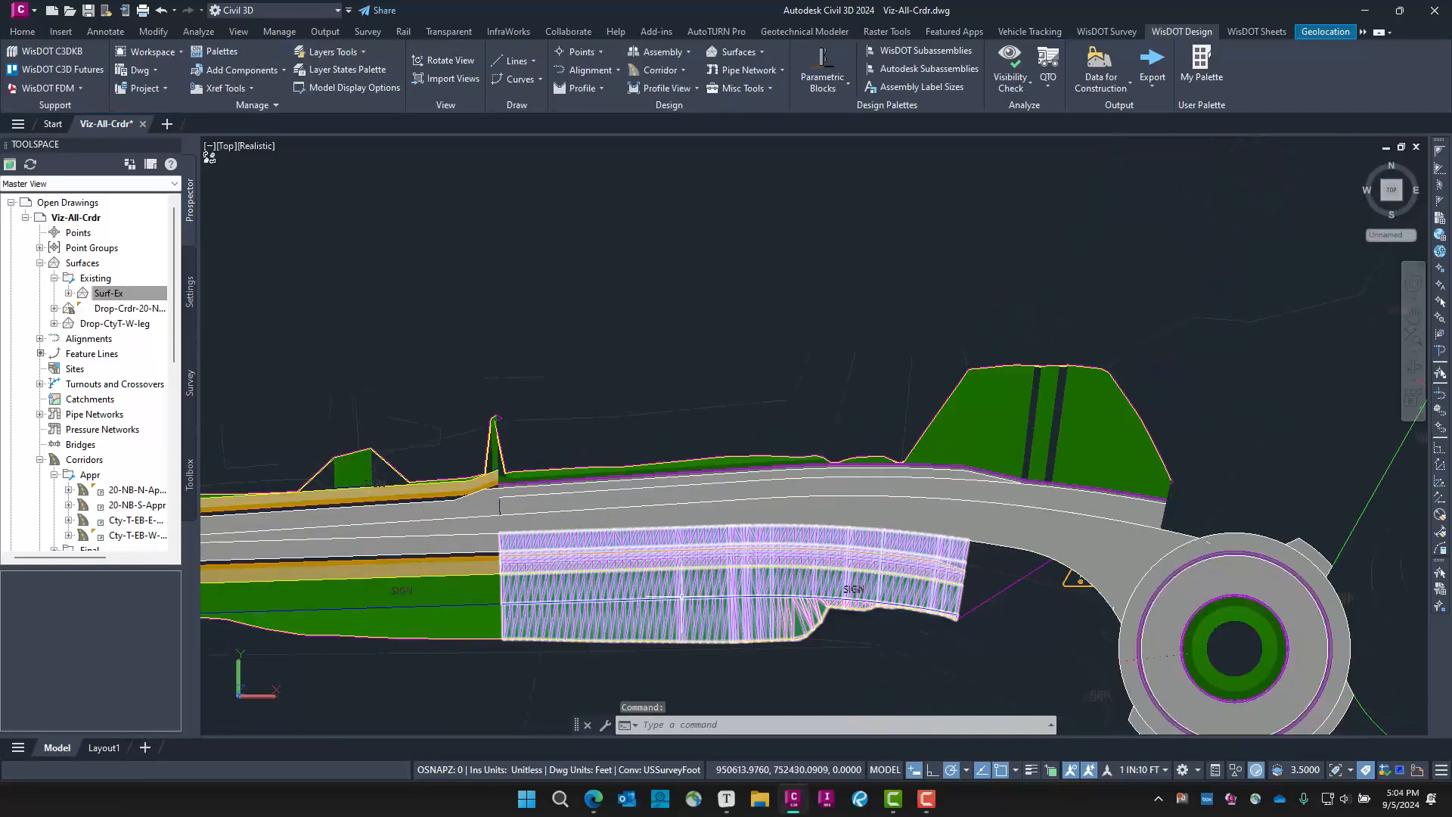
scroll(685, 594, "up", 2)
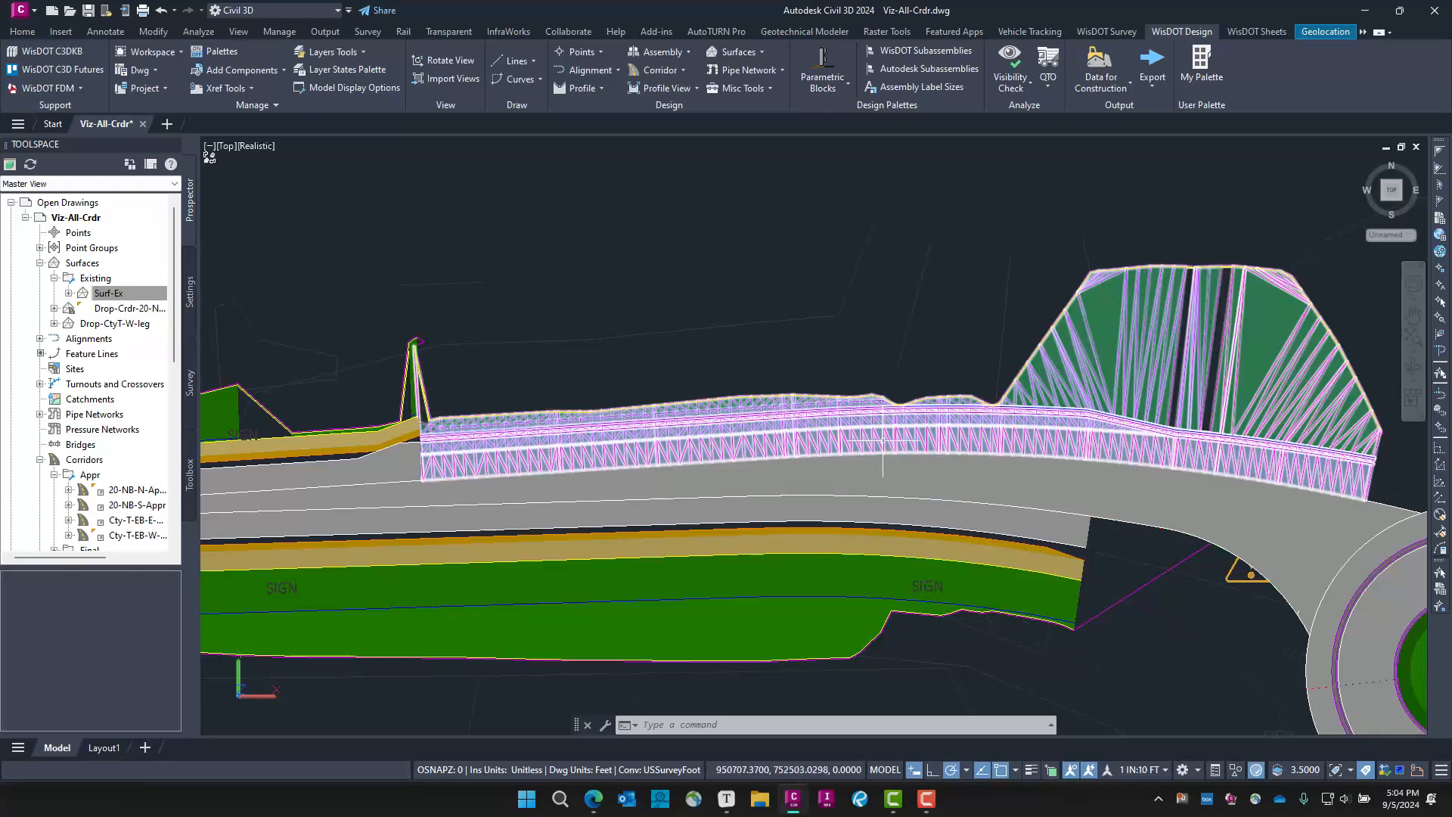
scroll(970, 391, "up", 2)
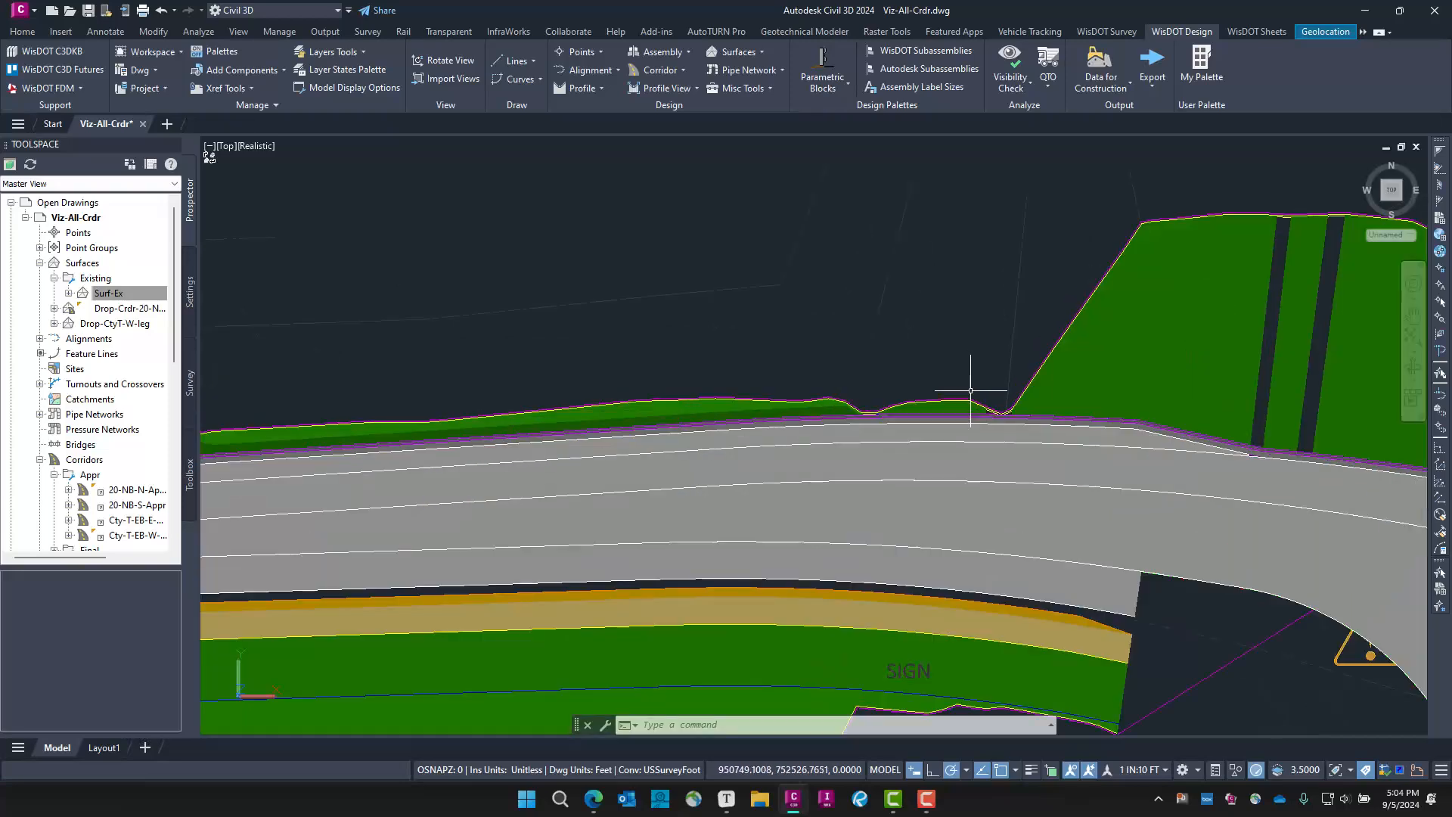
scroll(970, 391, "up", 4)
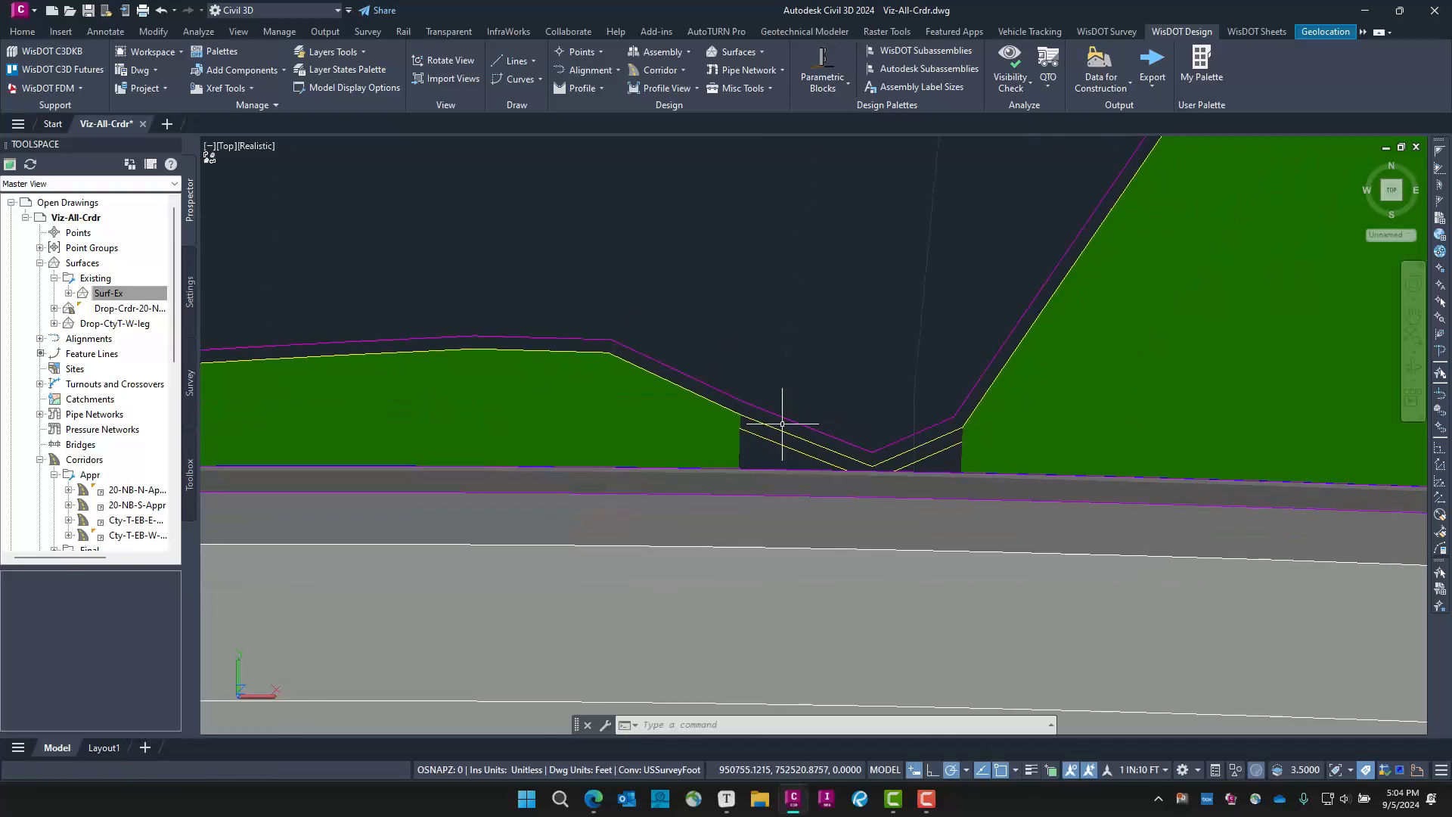
mouse_move(790, 433)
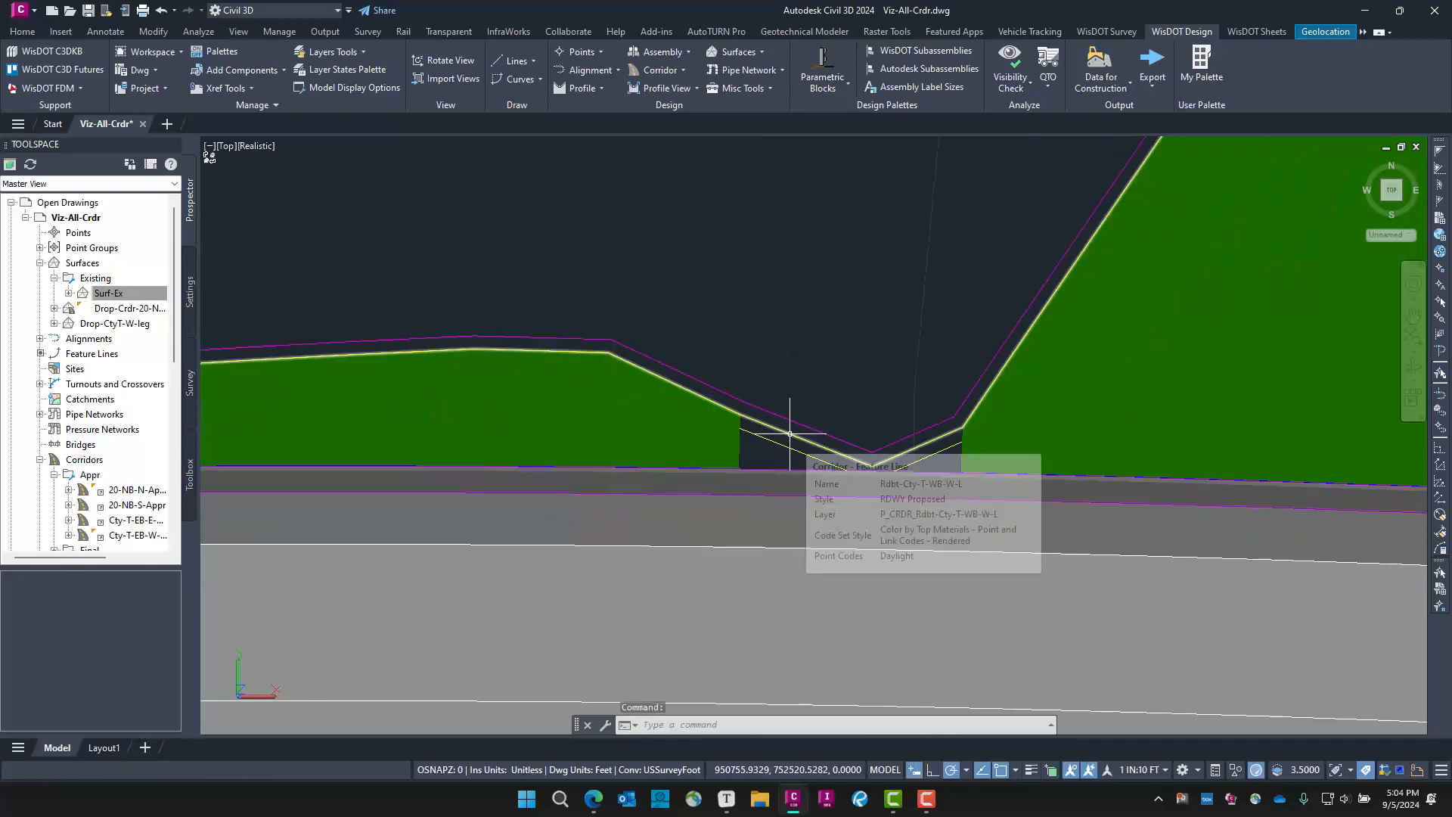
scroll(790, 434, "down", 6)
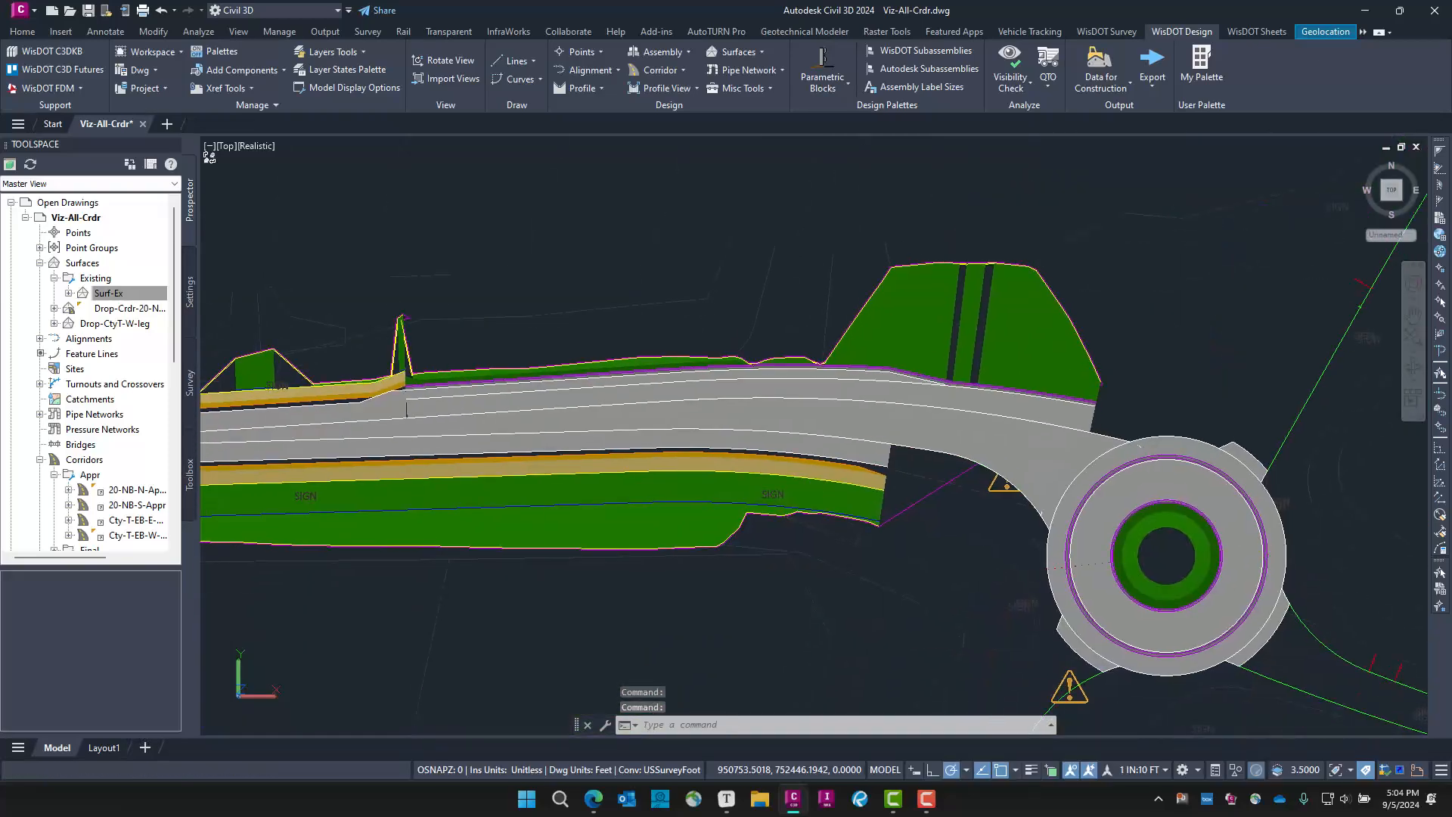
scroll(869, 545, "up", 7)
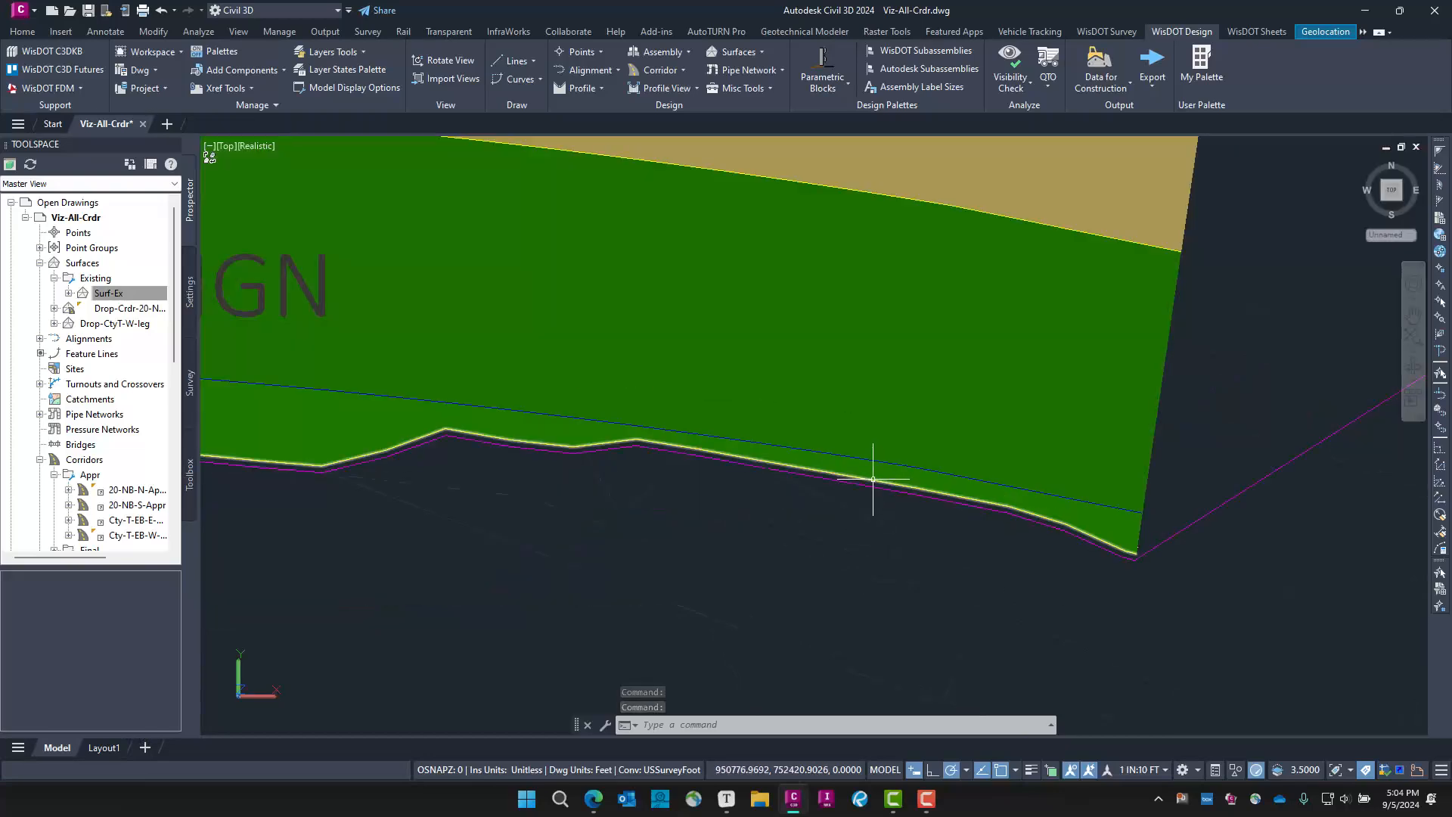
mouse_move(873, 480)
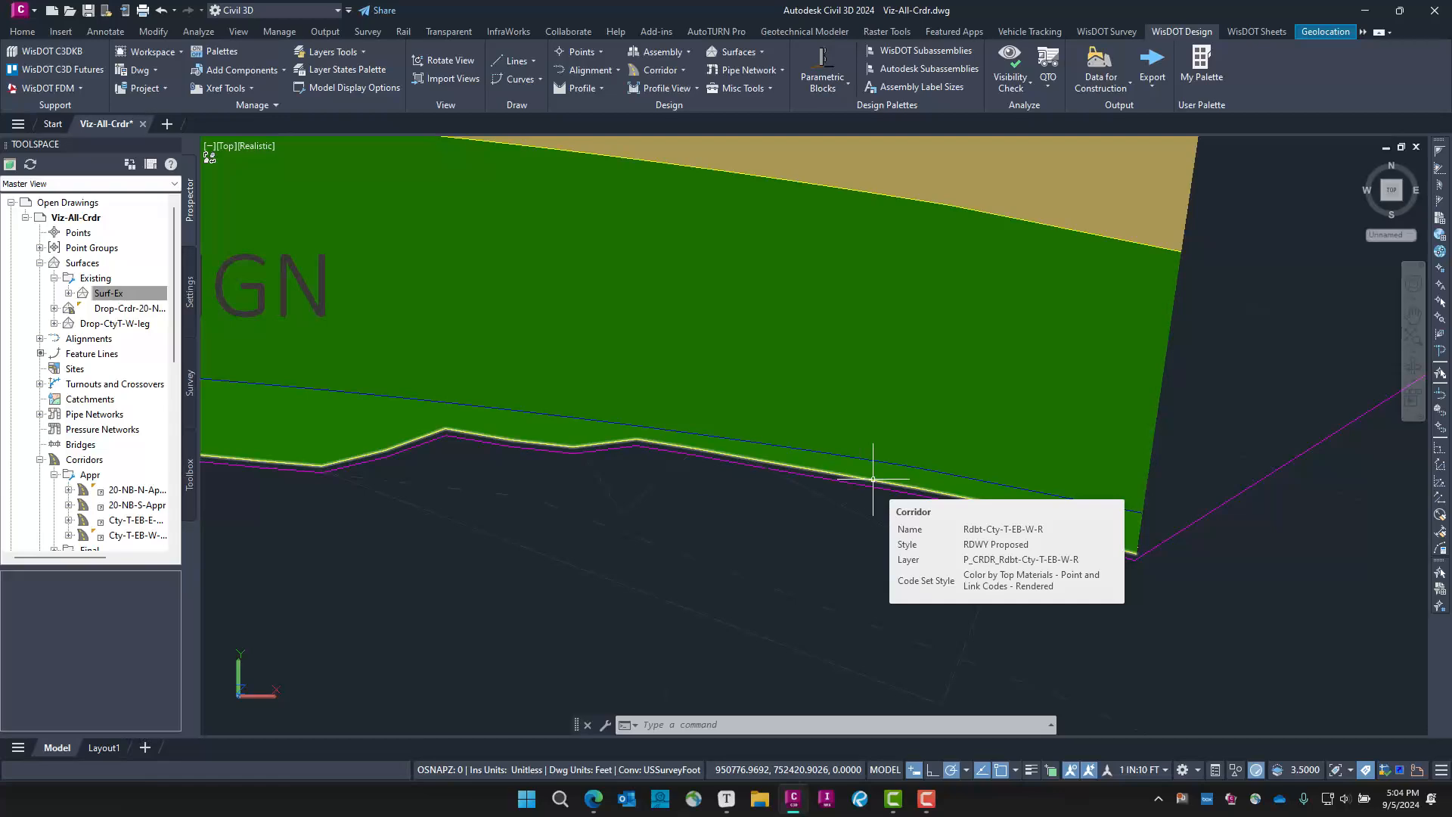
scroll(996, 432, "down", 5)
middle_click_drag(950, 391, 817, 790)
scroll(718, 393, "up", 6)
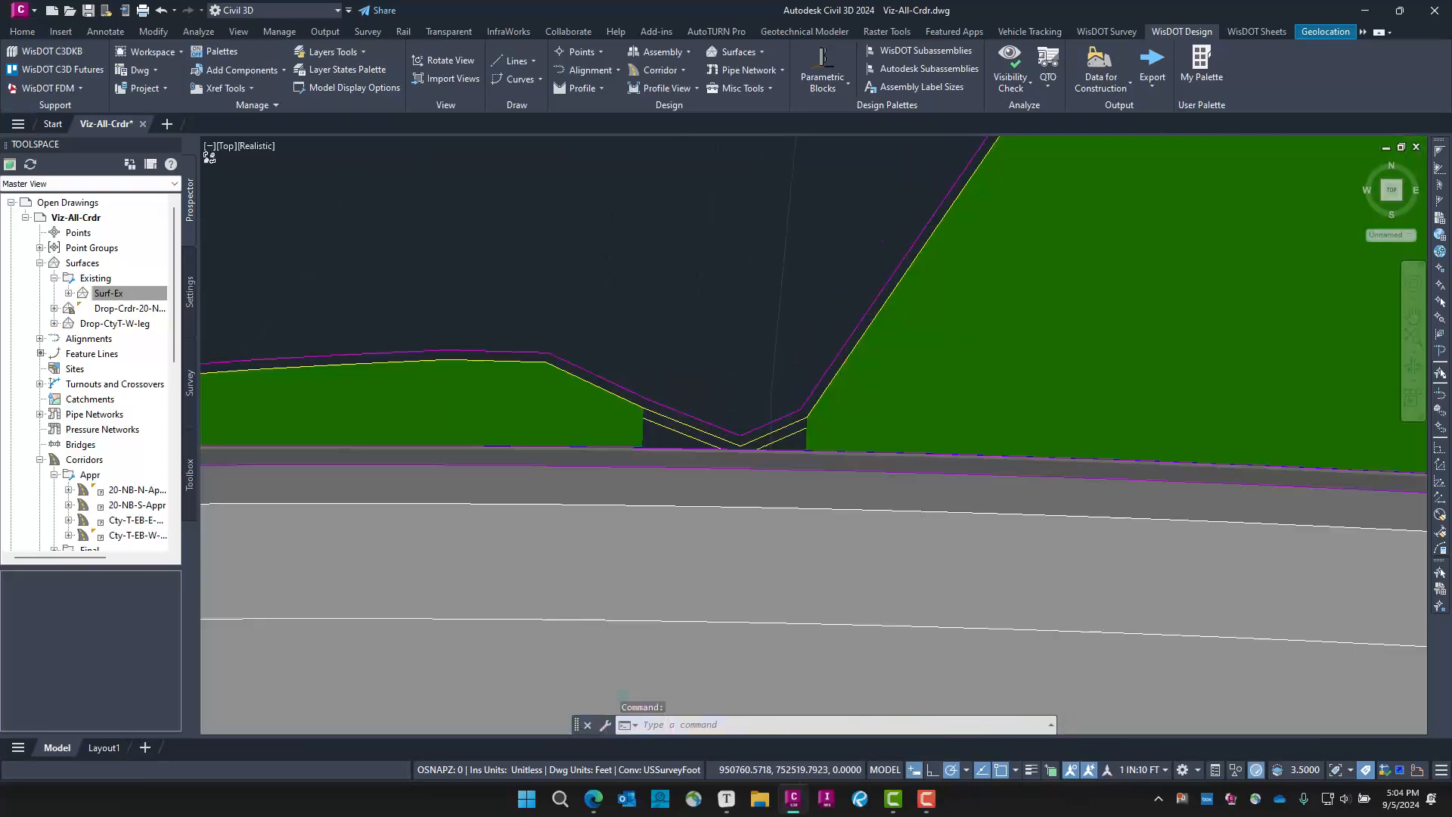
scroll(794, 437, "up", 2)
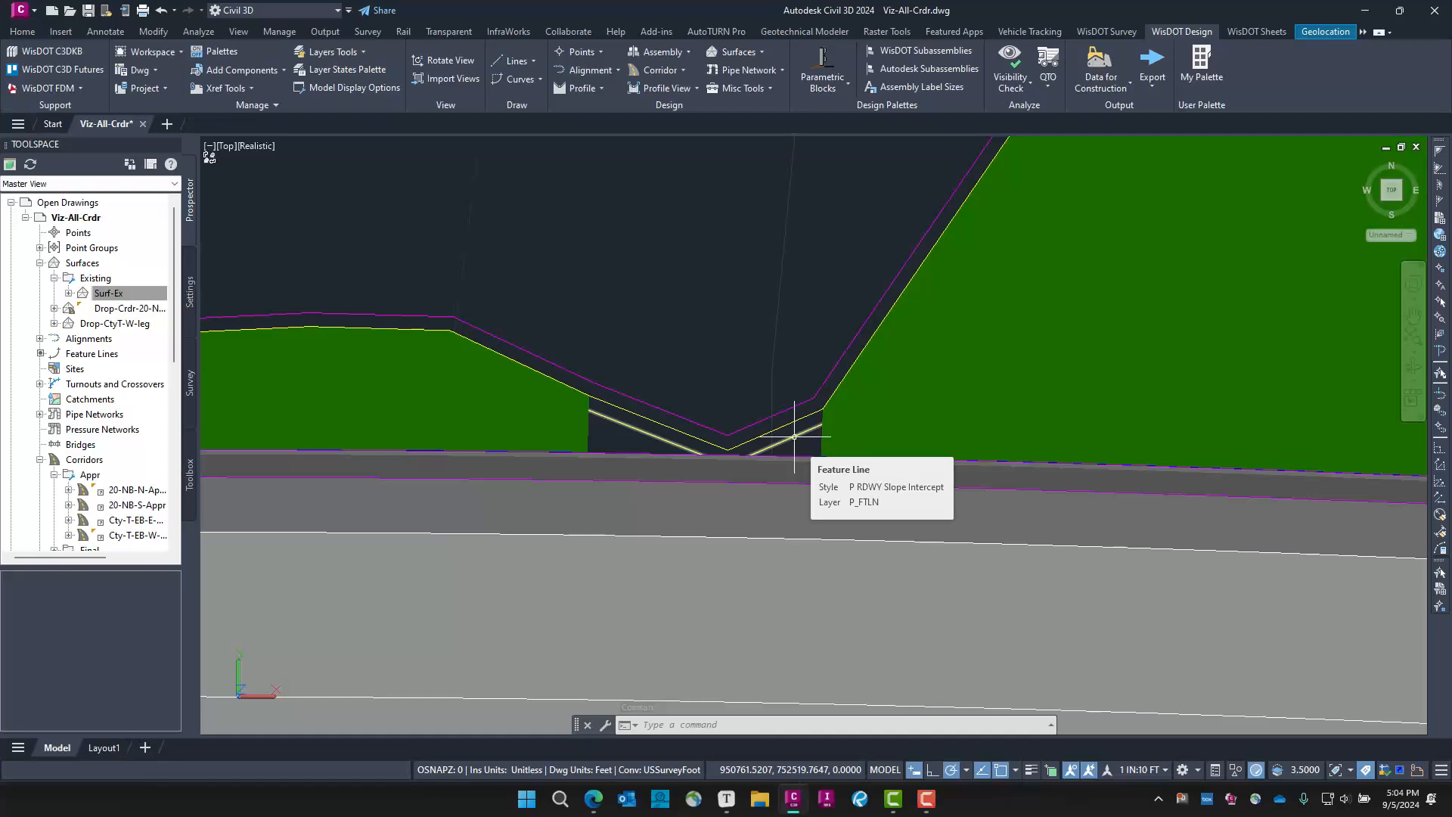
scroll(795, 436, "down", 5)
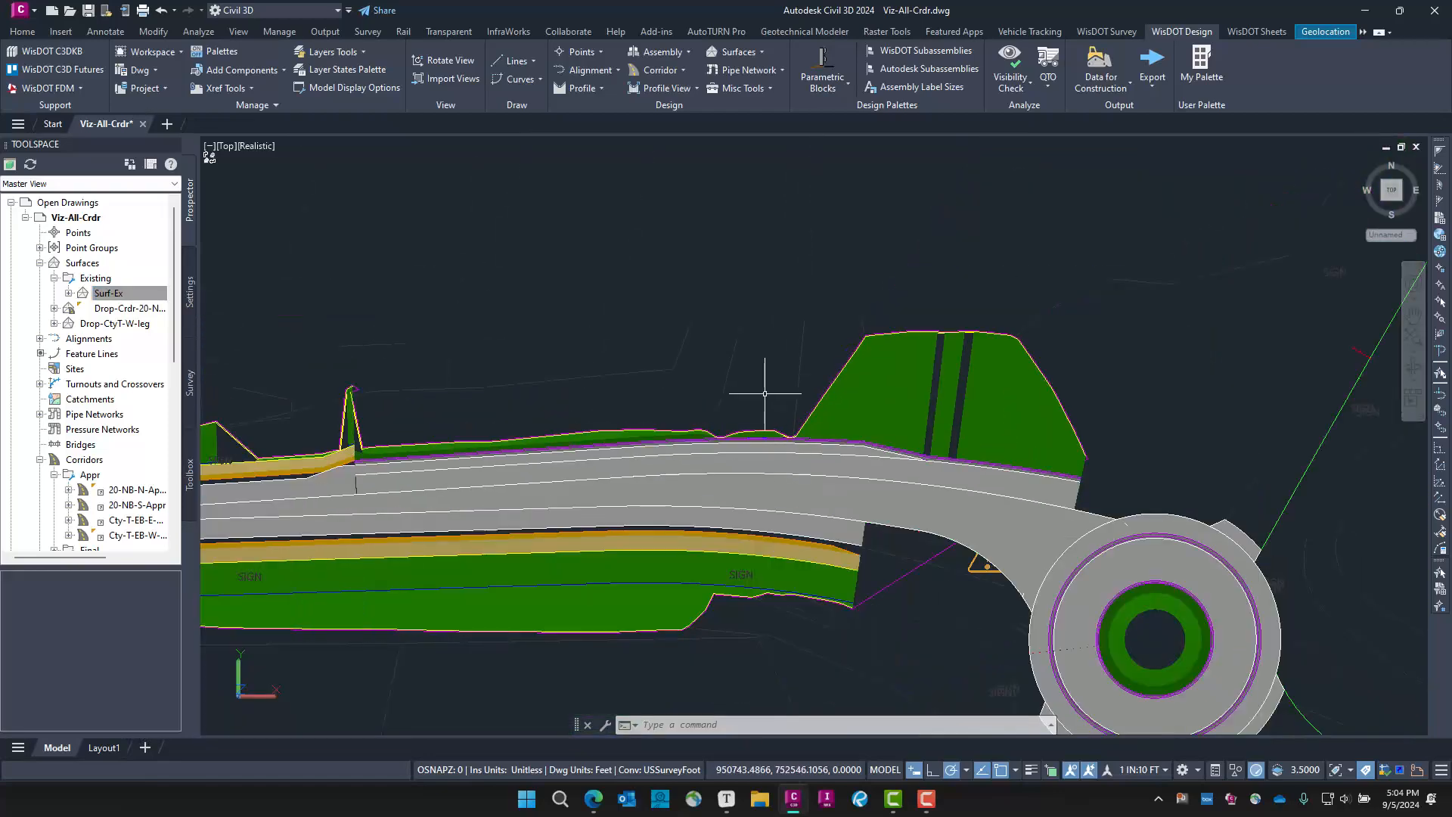
scroll(797, 464, "up", 5)
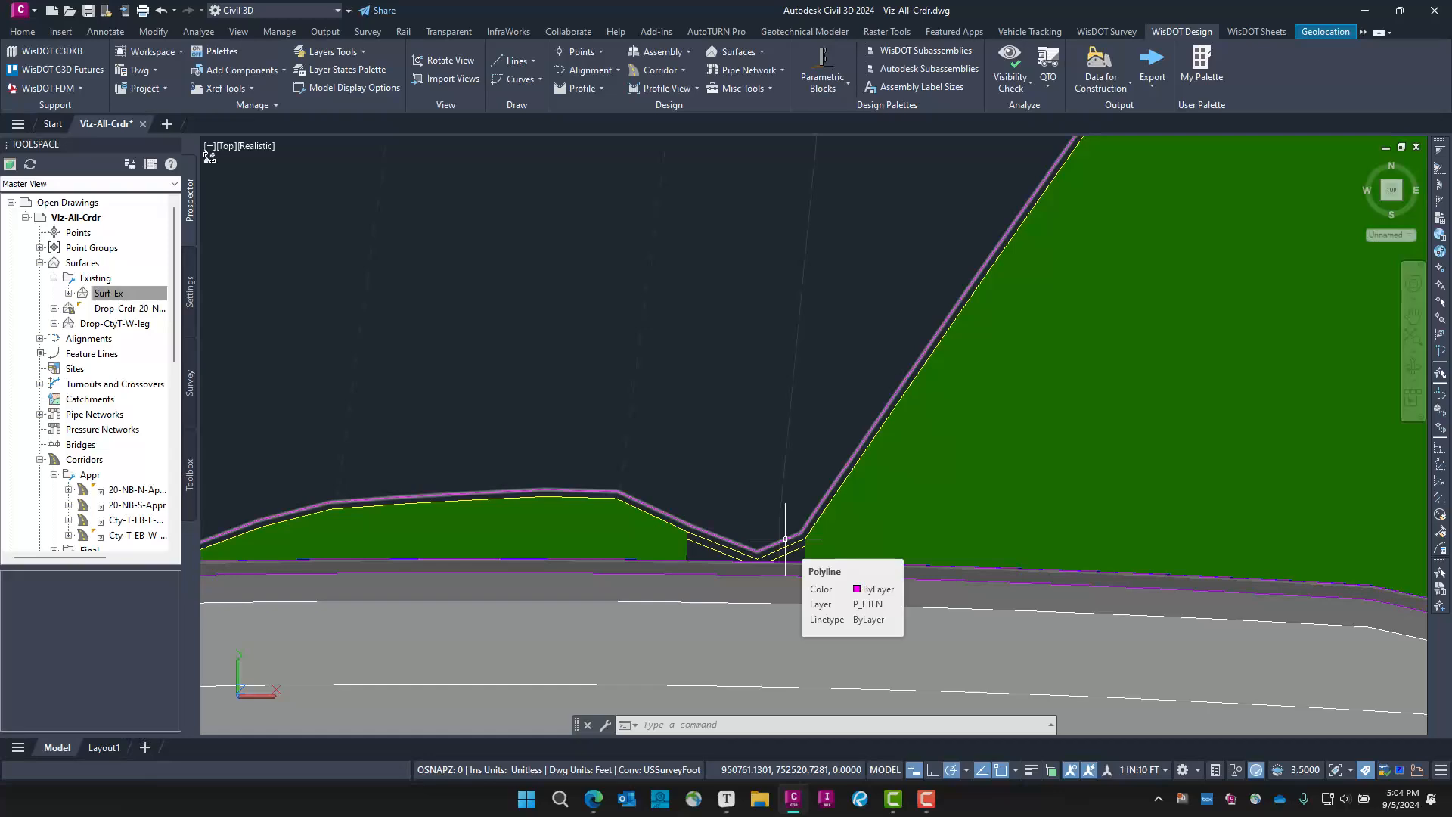
scroll(785, 539, "down", 8)
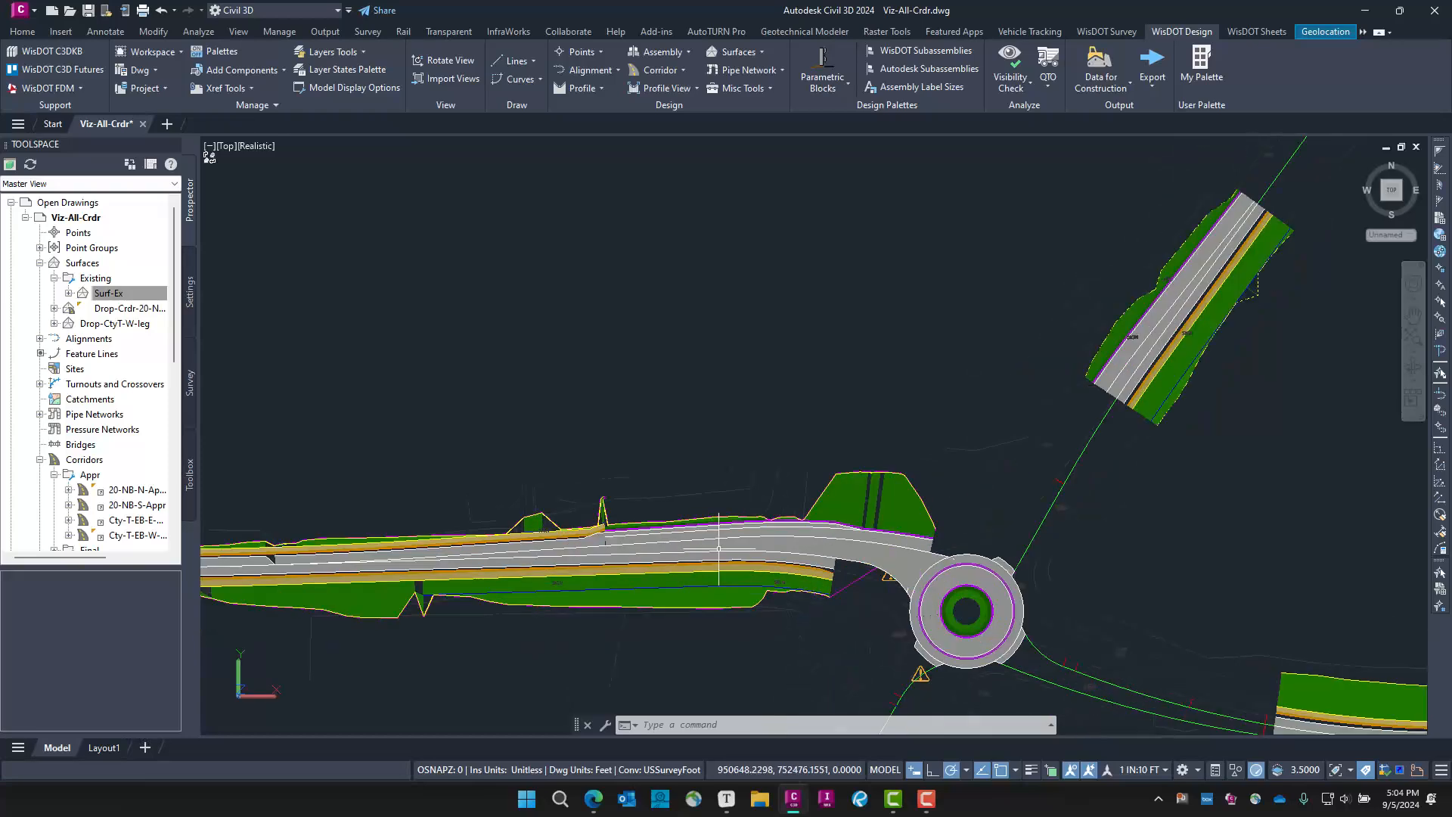
scroll(719, 549, "up", 2)
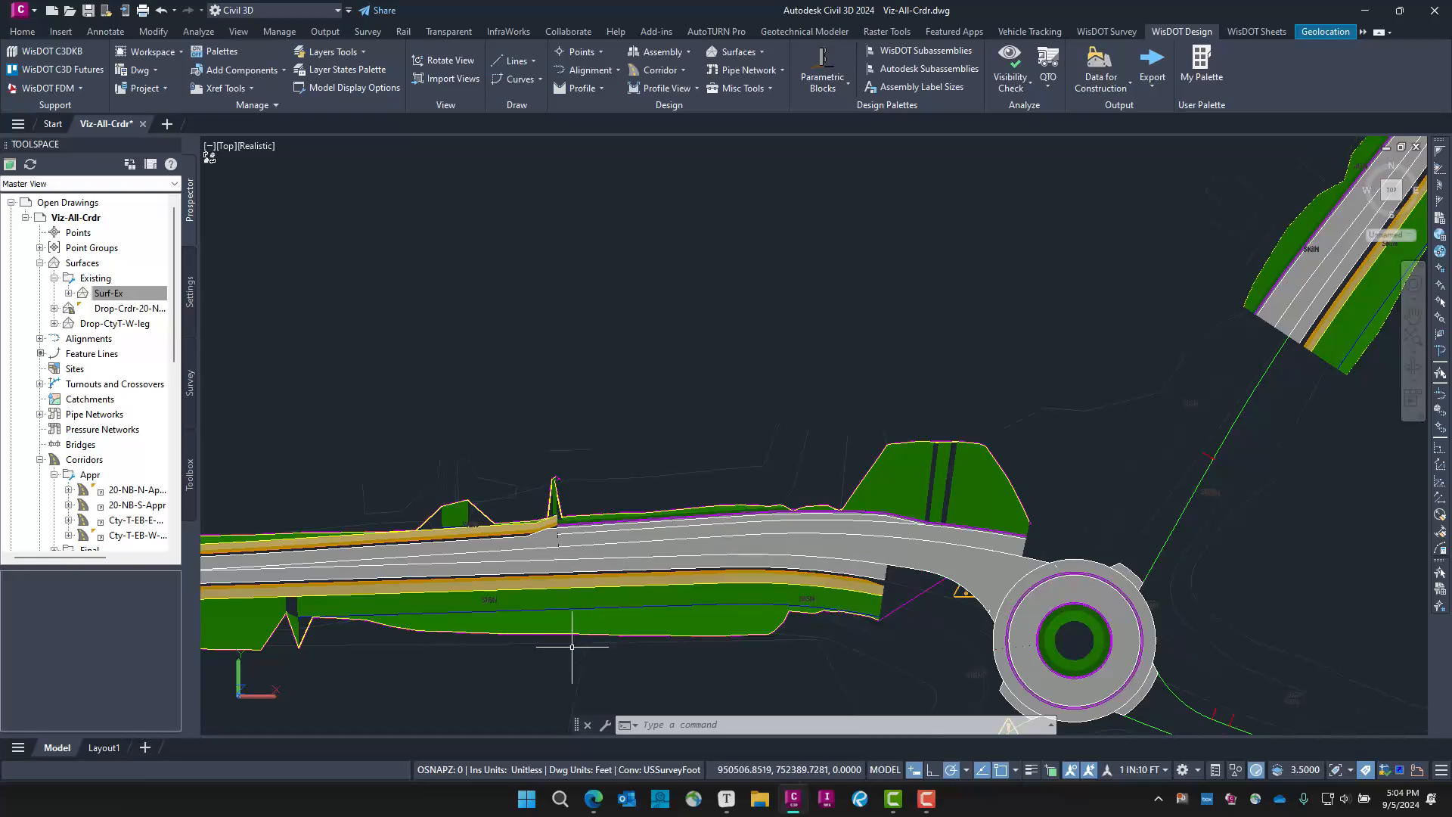
mouse_move(572, 646)
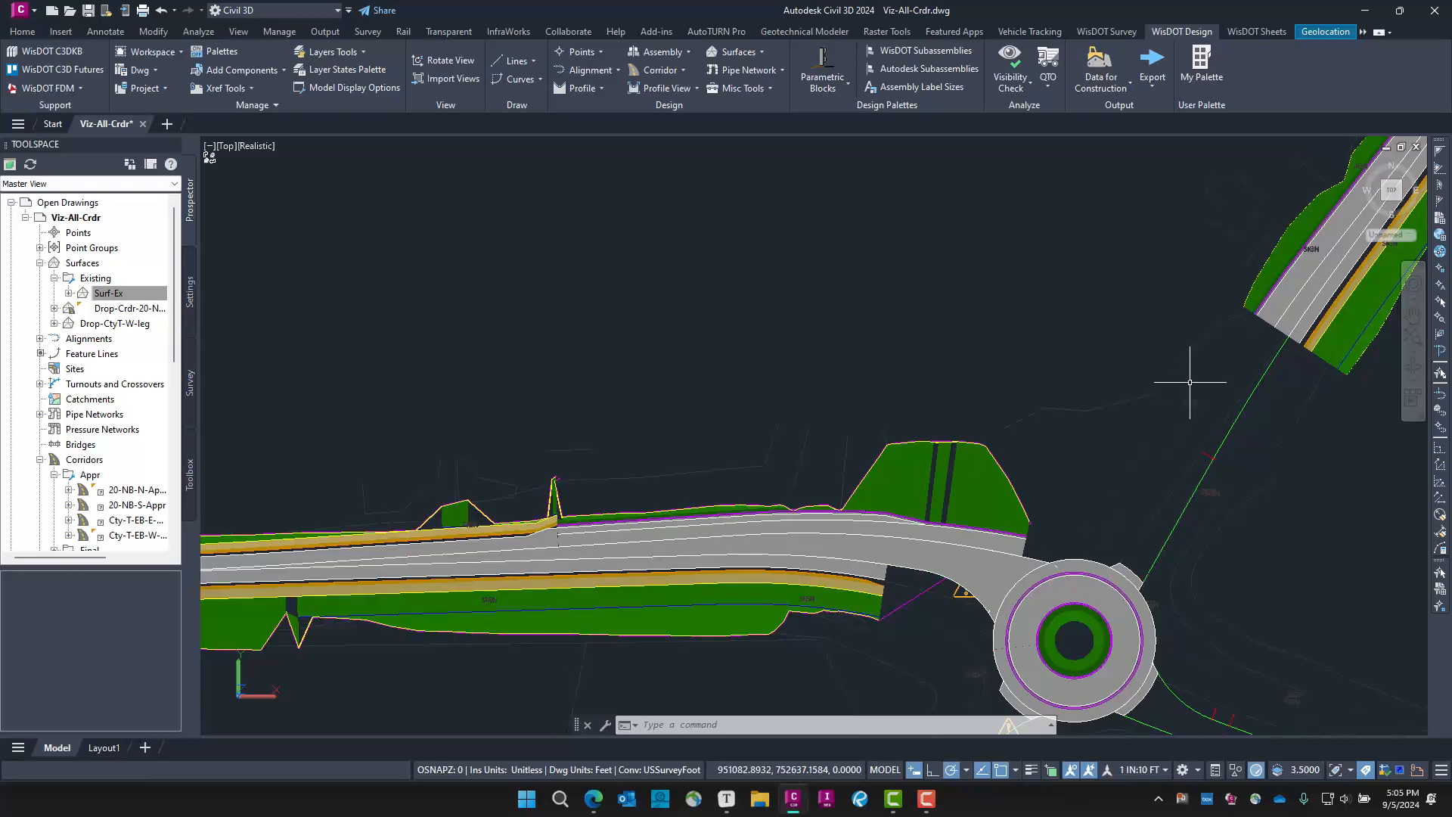
Examine the outer daylight edges of the 20-NB-N-Appr corridor on the north approach
middle_click_drag(1332, 396, 1073, 616)
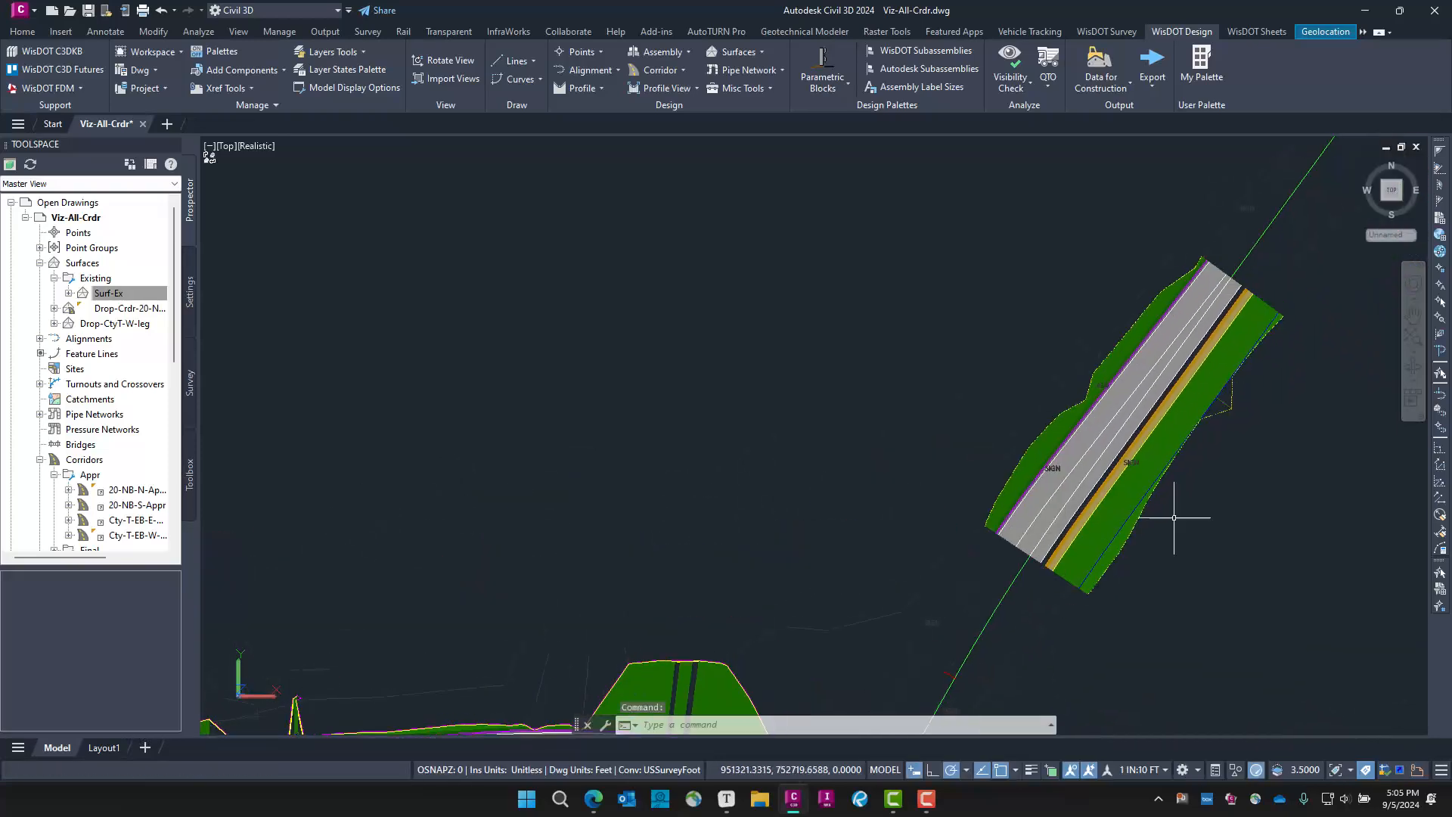
scroll(1202, 431, "up", 2)
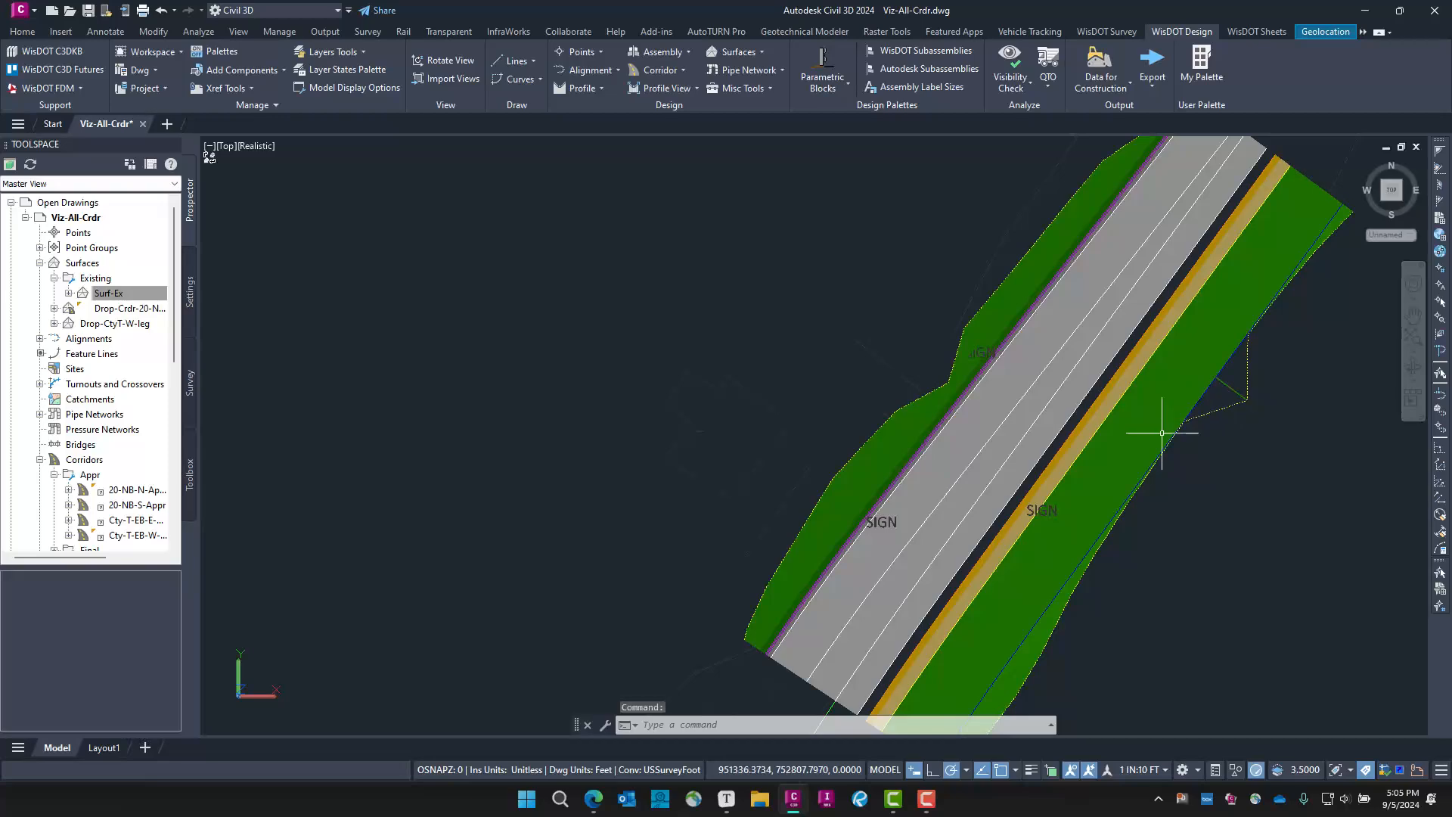
scroll(1161, 421, "up", 2)
scroll(1126, 590, "down", 4)
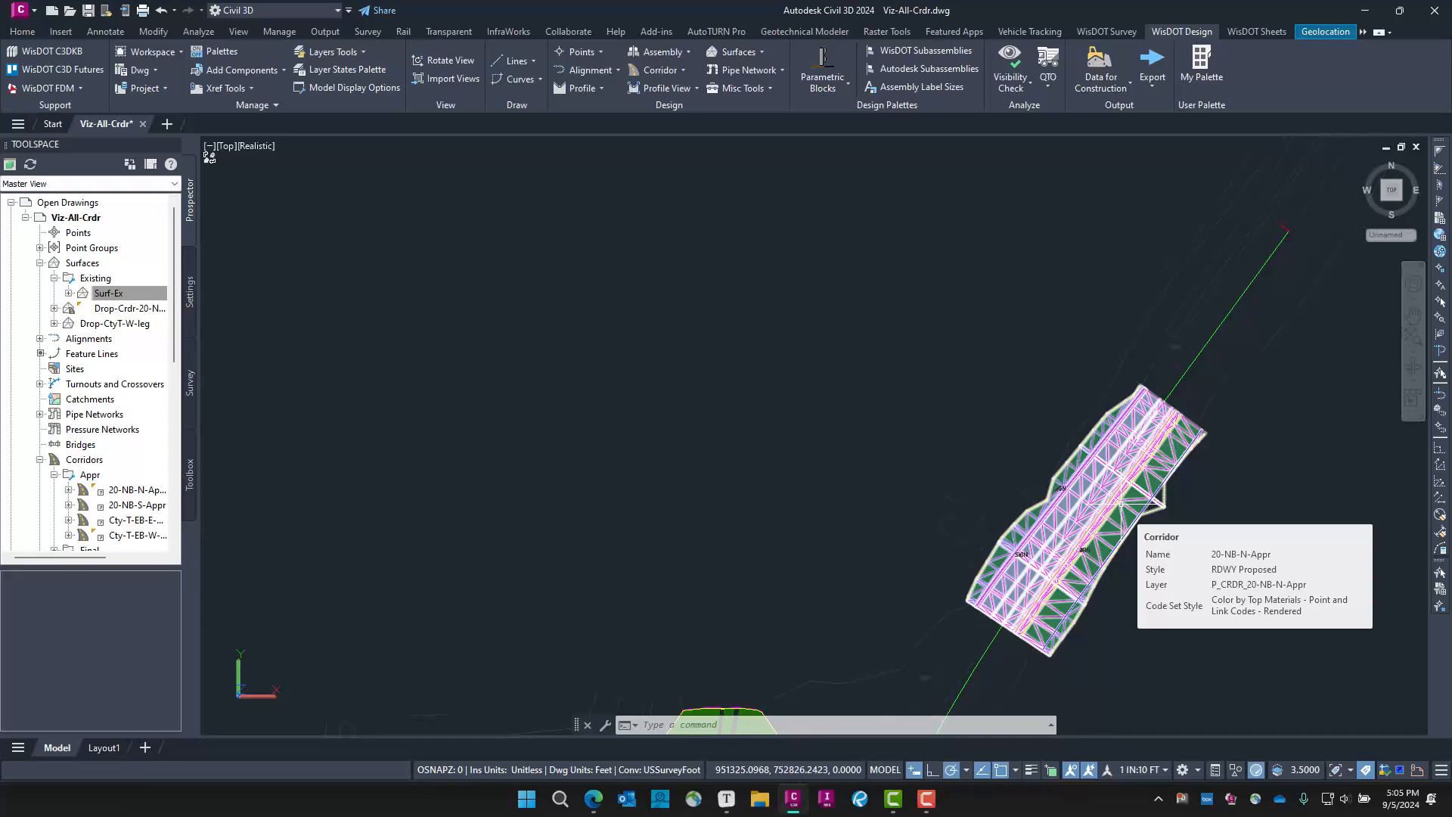
scroll(922, 651, "down", 3)
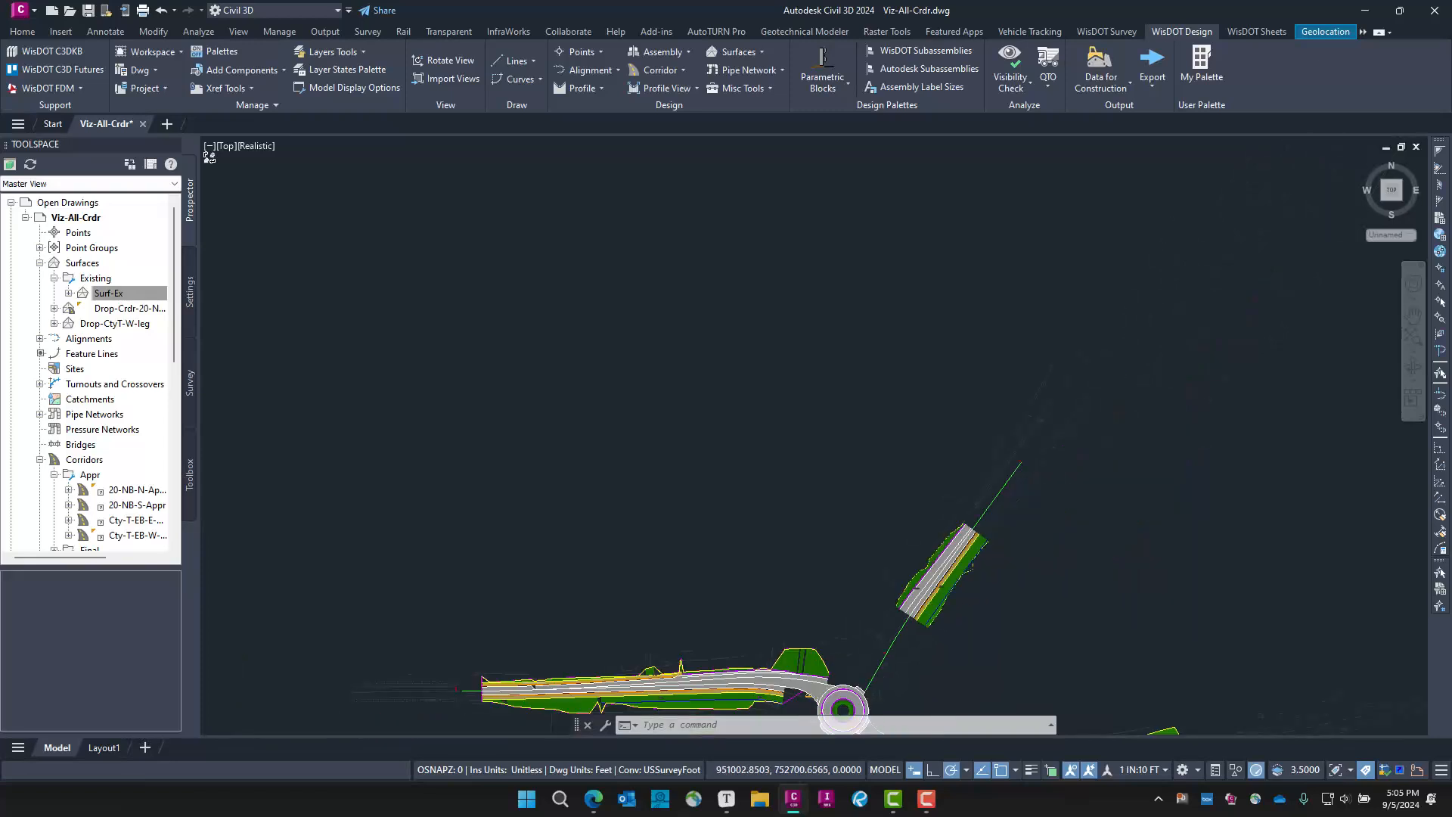
Paste the Drop-Crdr-20-NB-N-Appr-Top surface into the Surf-Ex surface
right_click(96, 293)
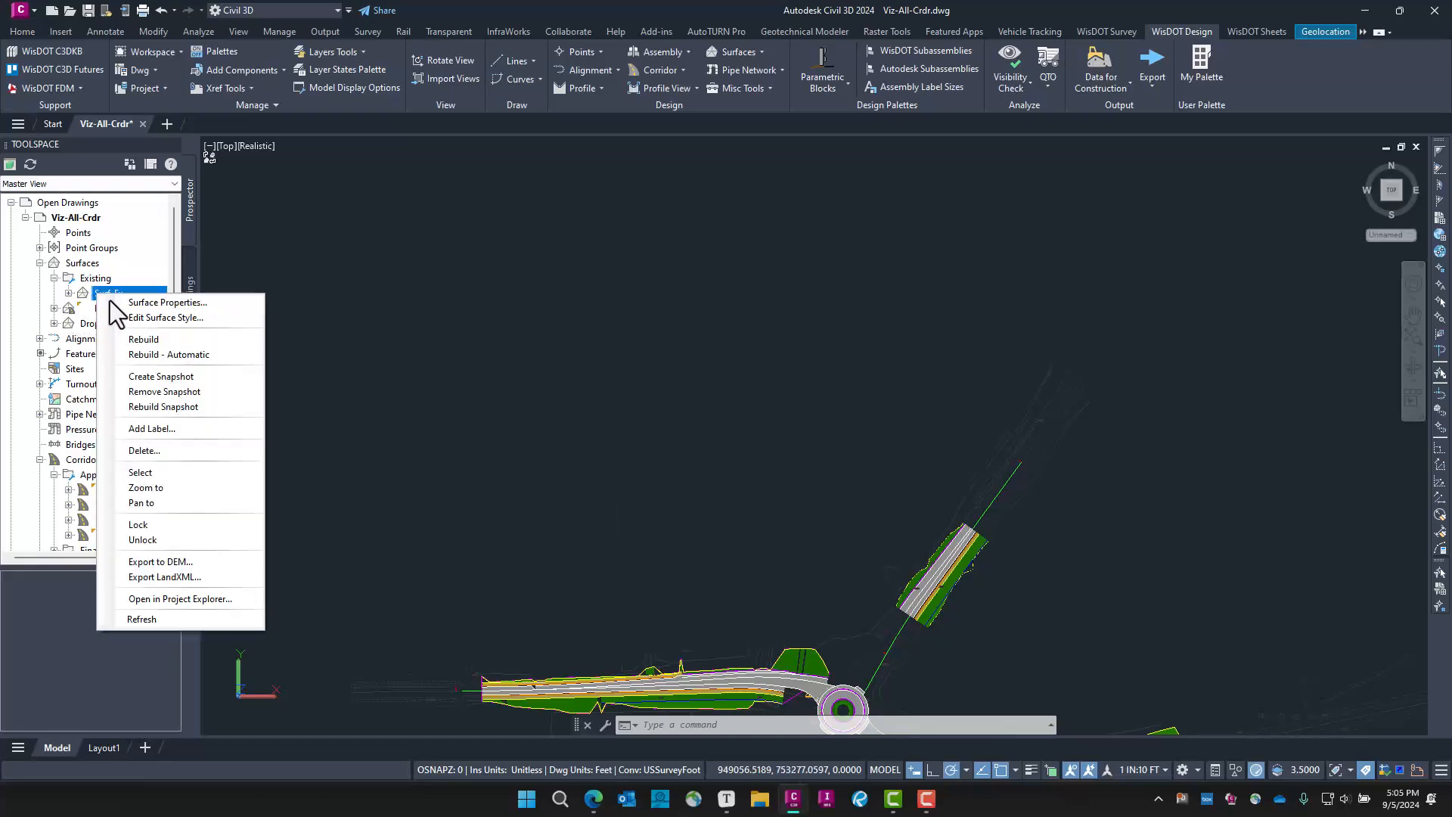
left_click(166, 473)
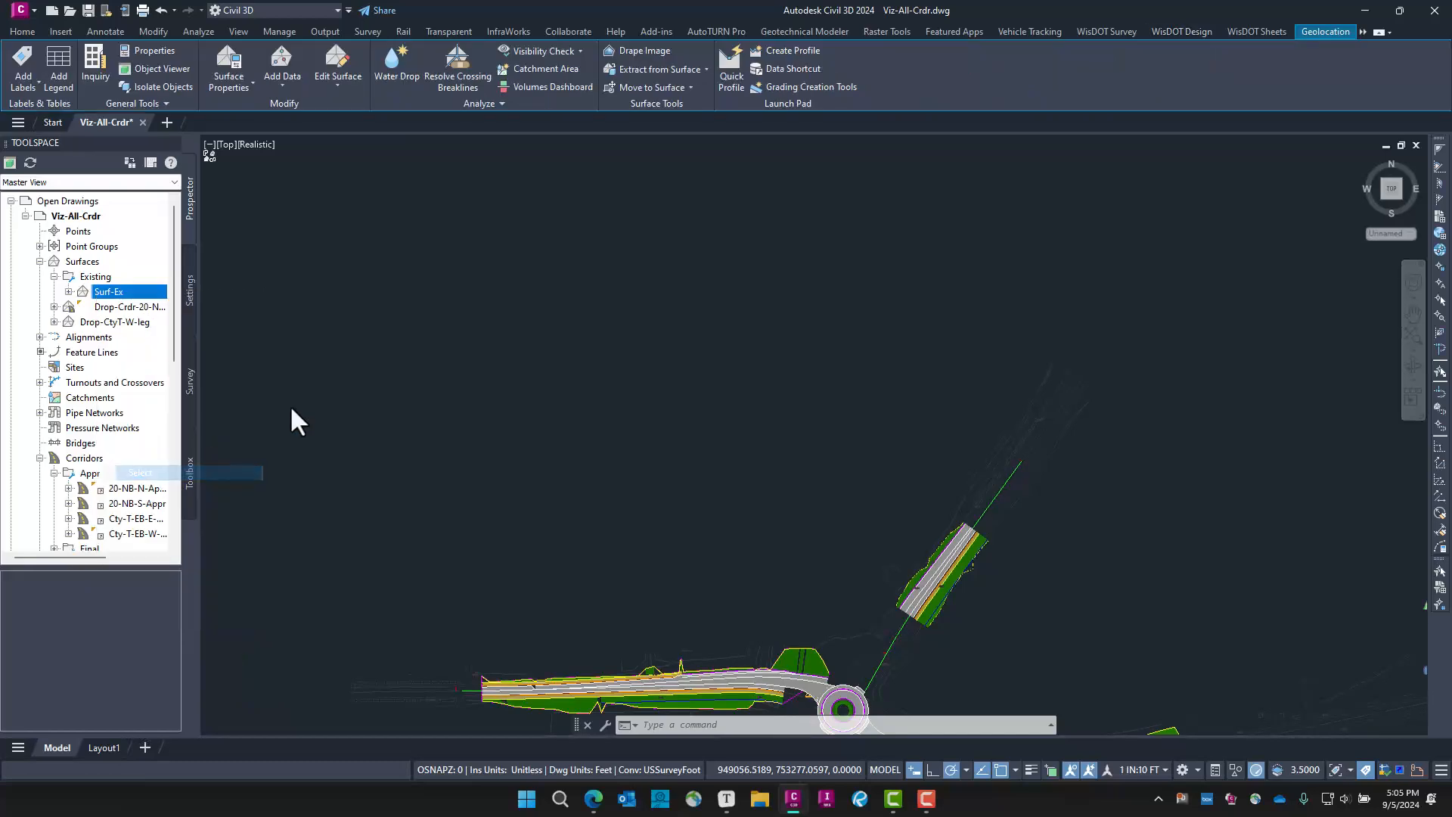
left_click(333, 71)
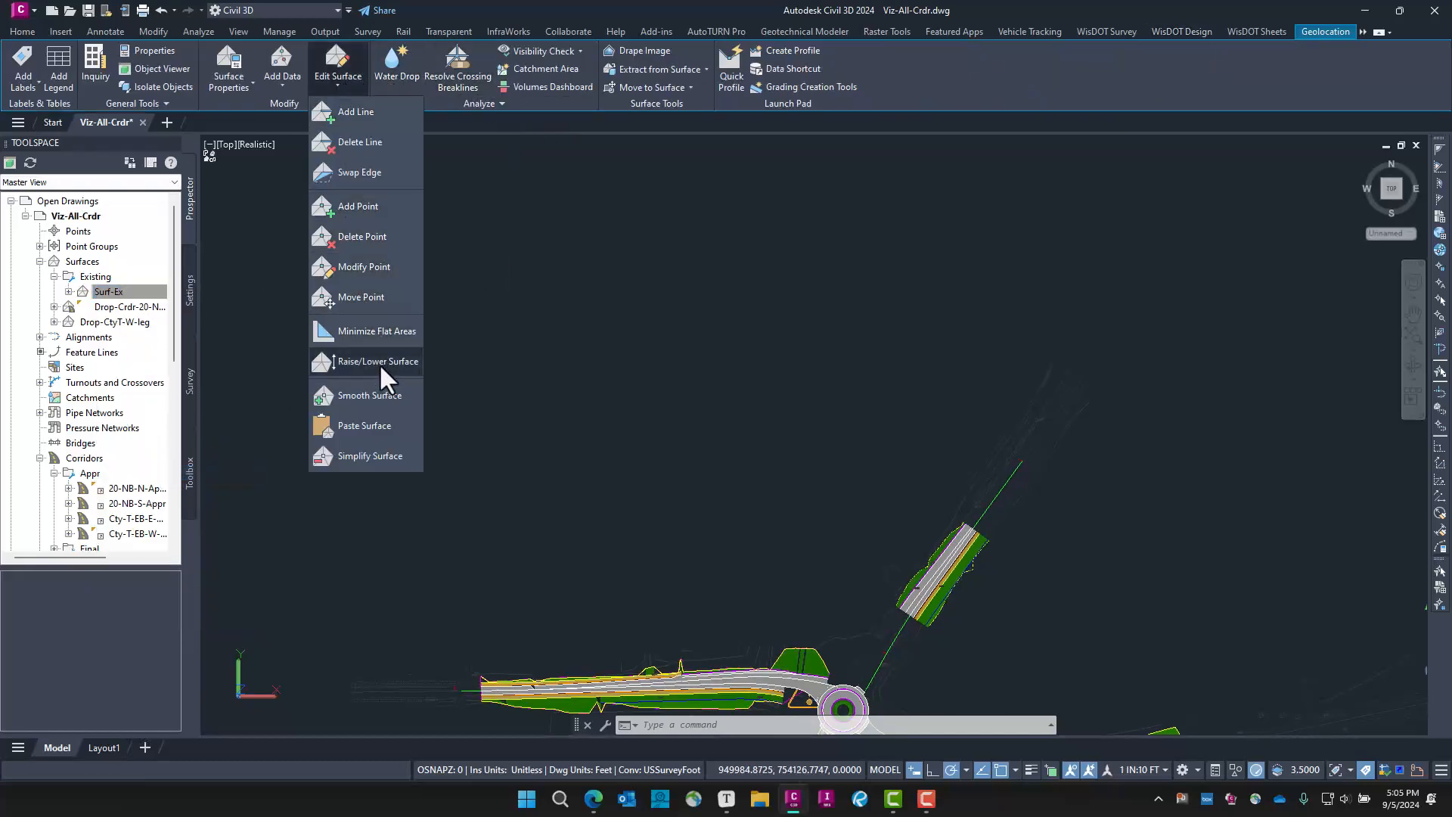
left_click(366, 426)
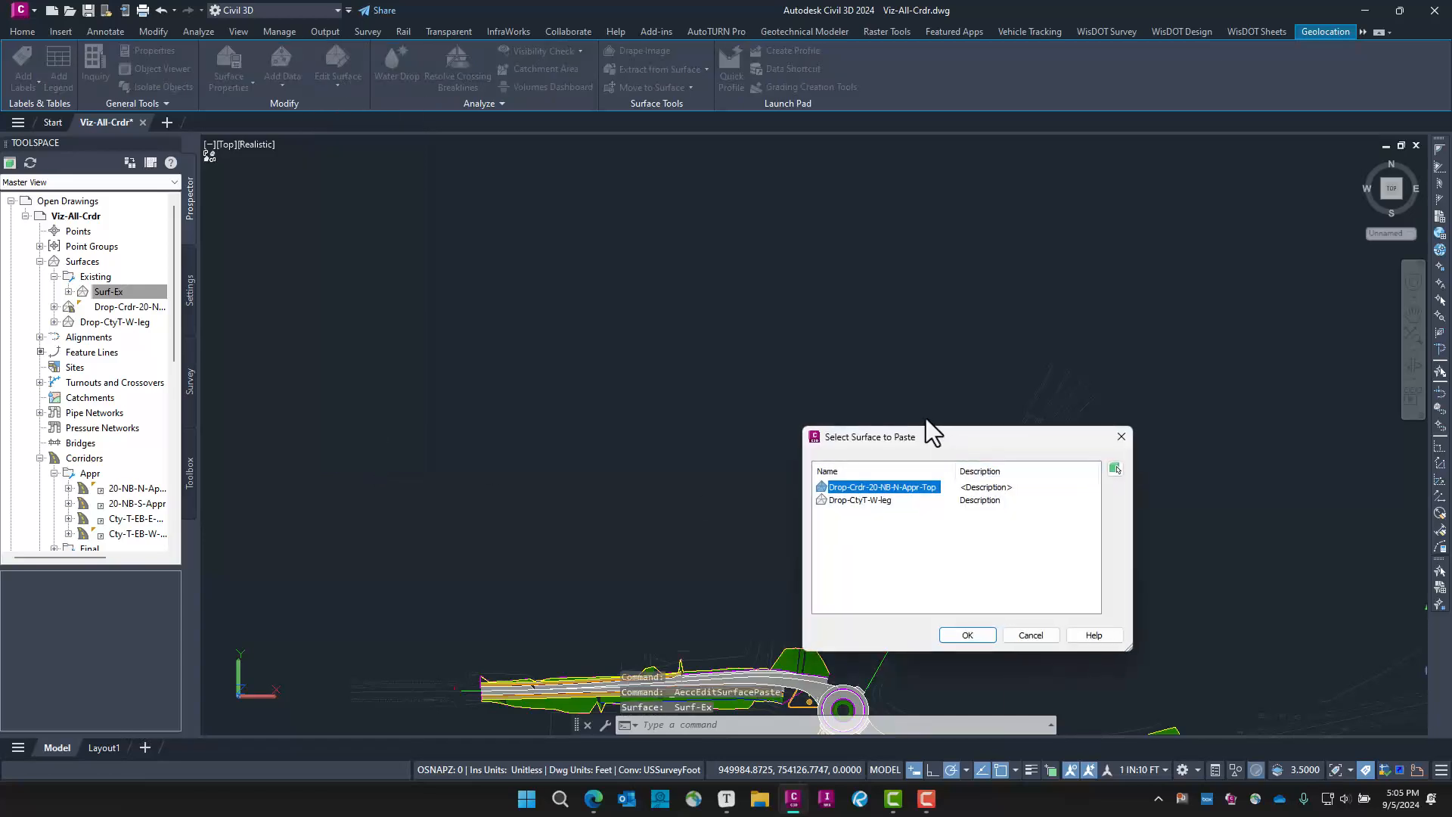
left_click(968, 634)
Change the surface style of Surf-Ex to one that displays its shaded terrain faces around the corridors
scroll(773, 539, "down", 4)
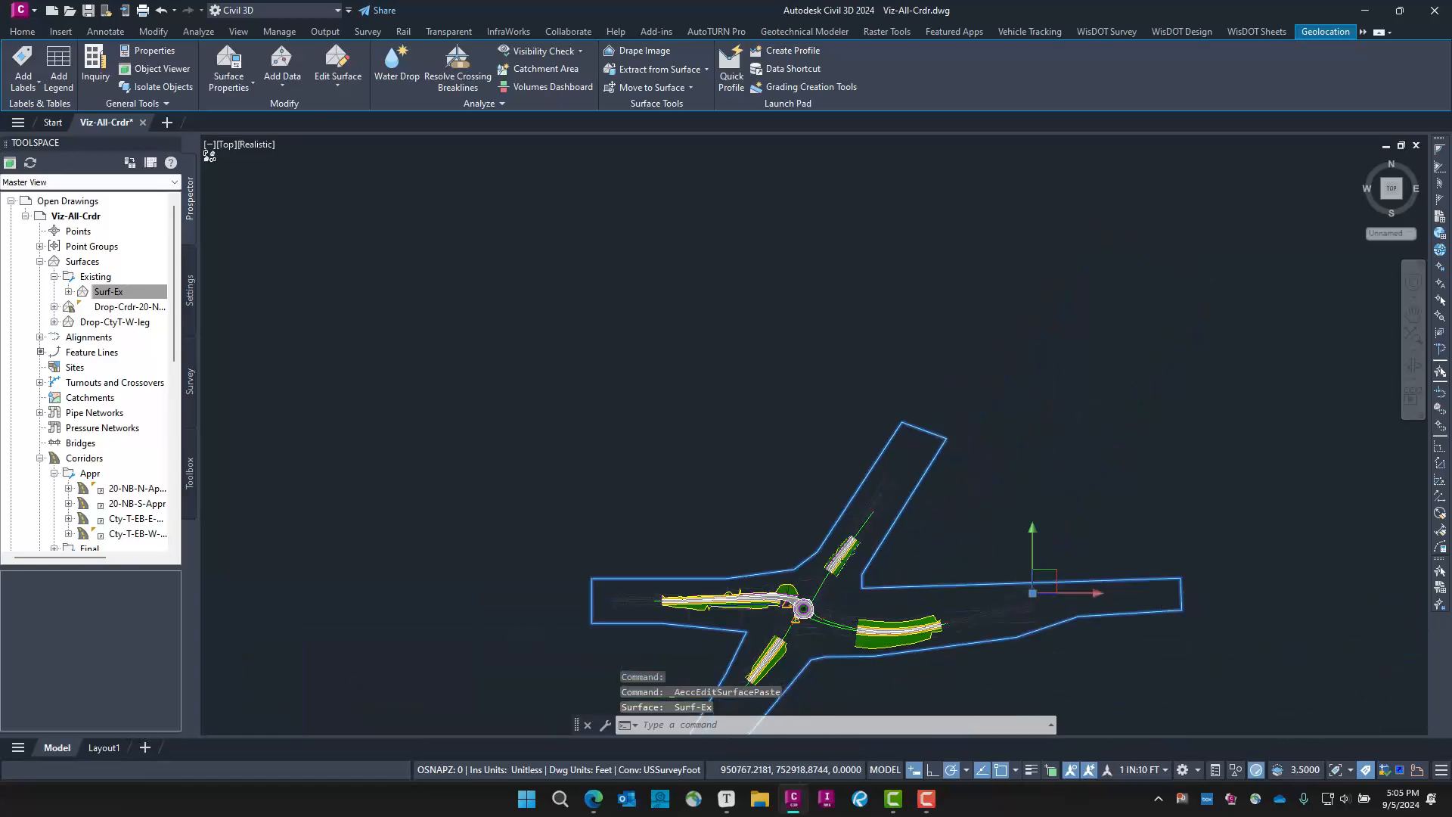
scroll(771, 551, "down", 1)
middle_click_drag(778, 551, 645, 328)
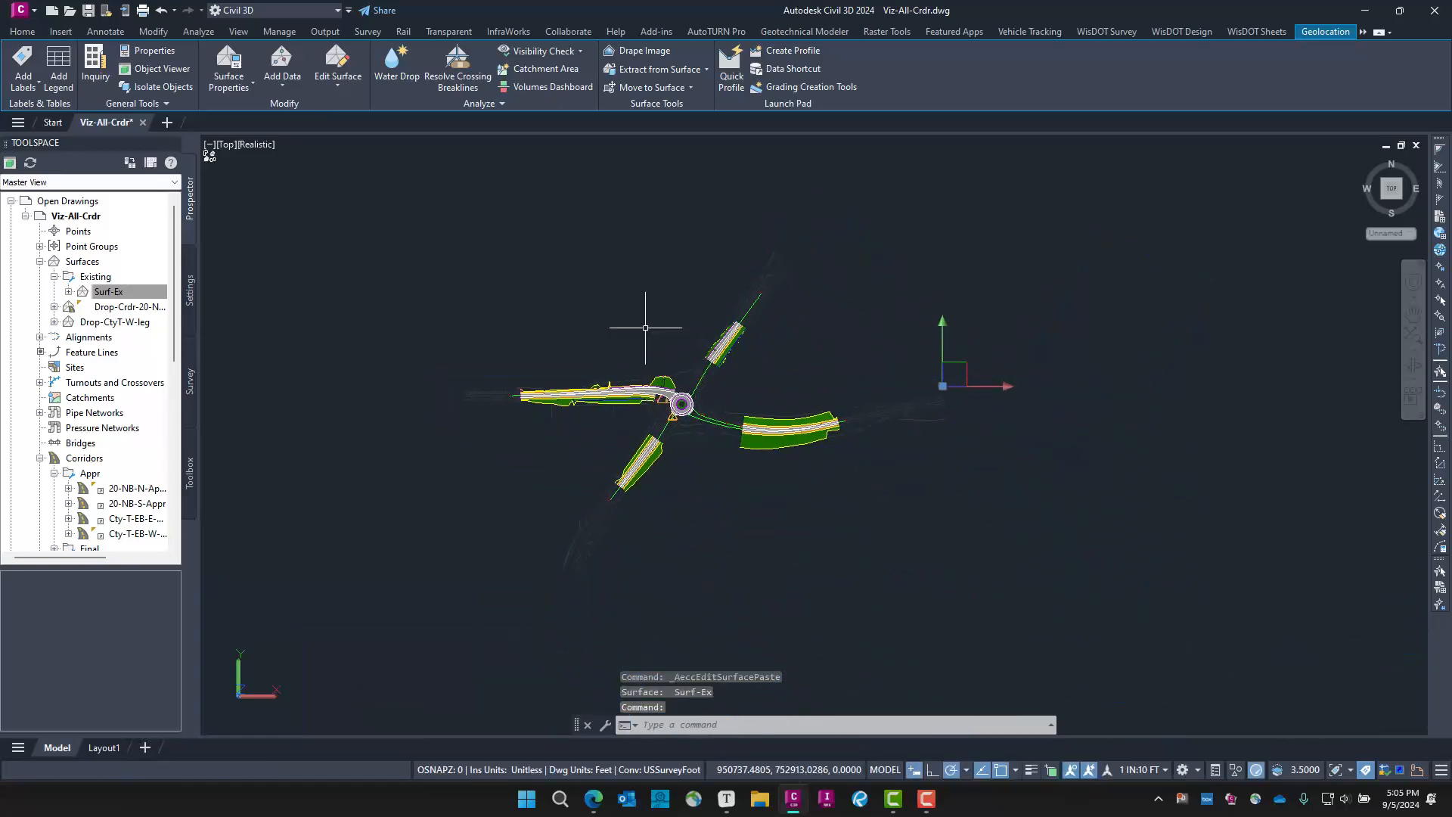
scroll(742, 488, "up", 4)
middle_click_drag(742, 477, 774, 583)
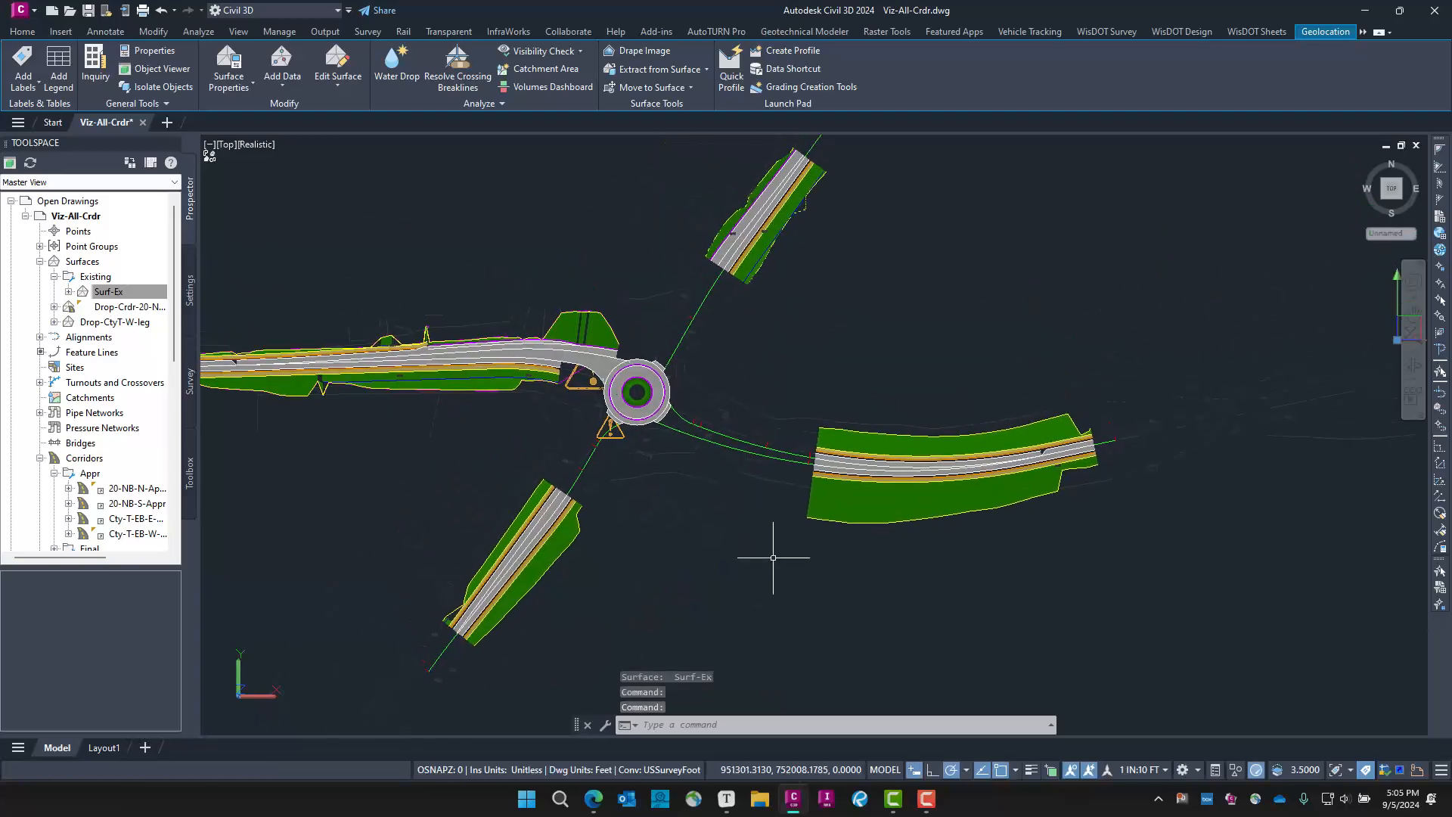
right_click(121, 294)
left_click(175, 301)
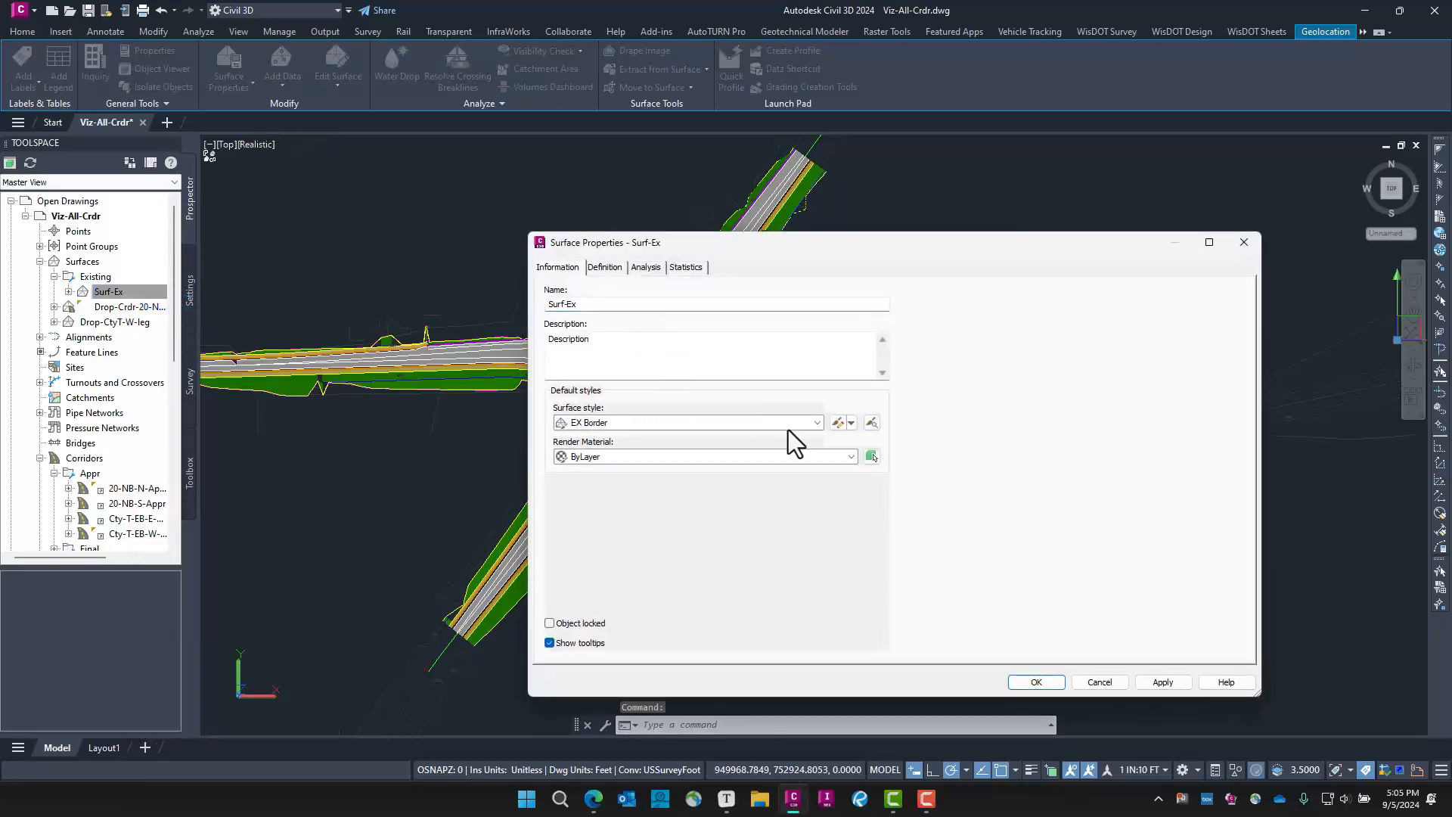
left_click(817, 422)
left_click(625, 499)
left_click(1047, 683)
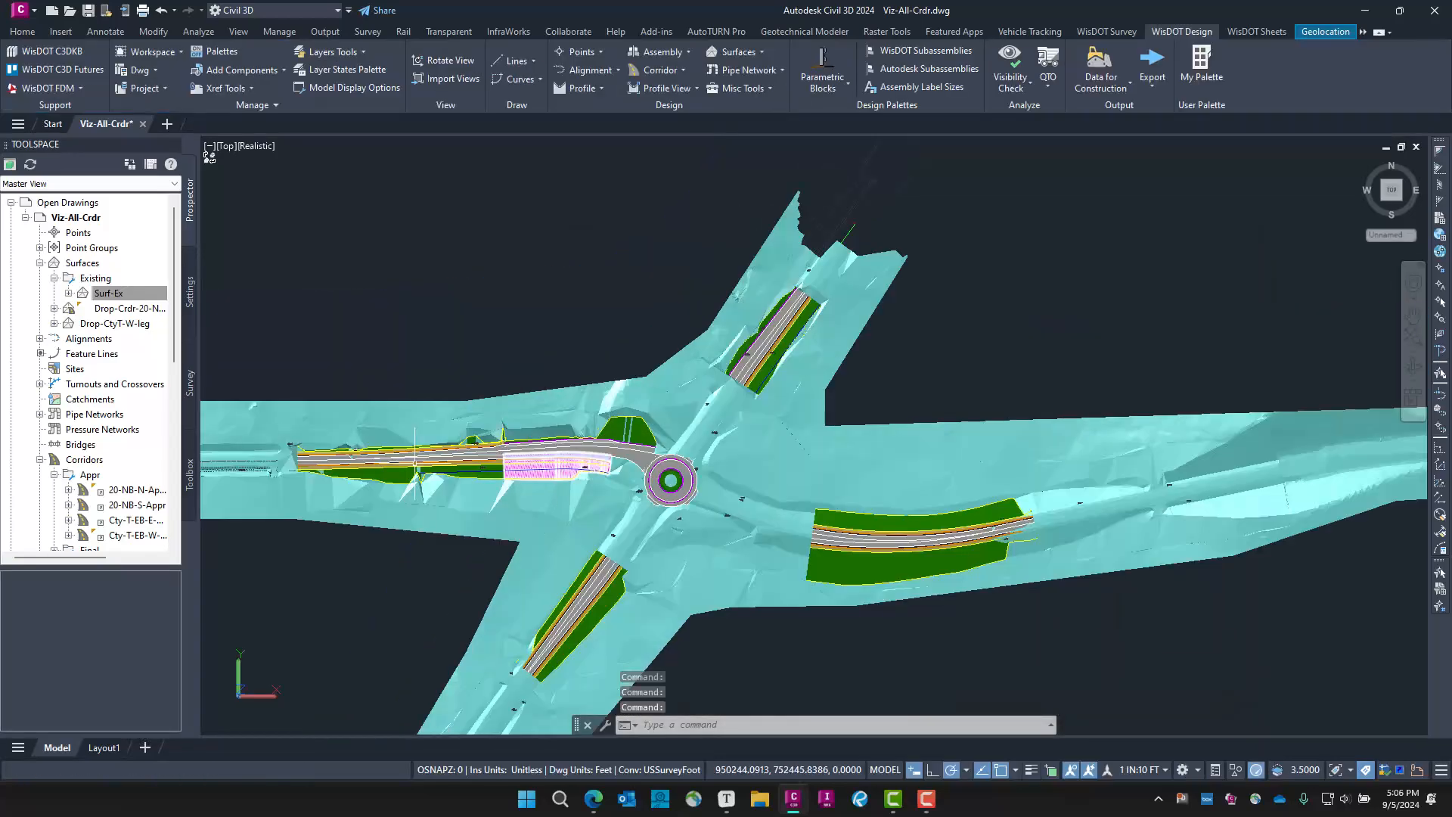
Inspect how the Surf-Ex terrain meets the corridors along the west leg, roundabout and east approach
scroll(540, 486, "up", 2)
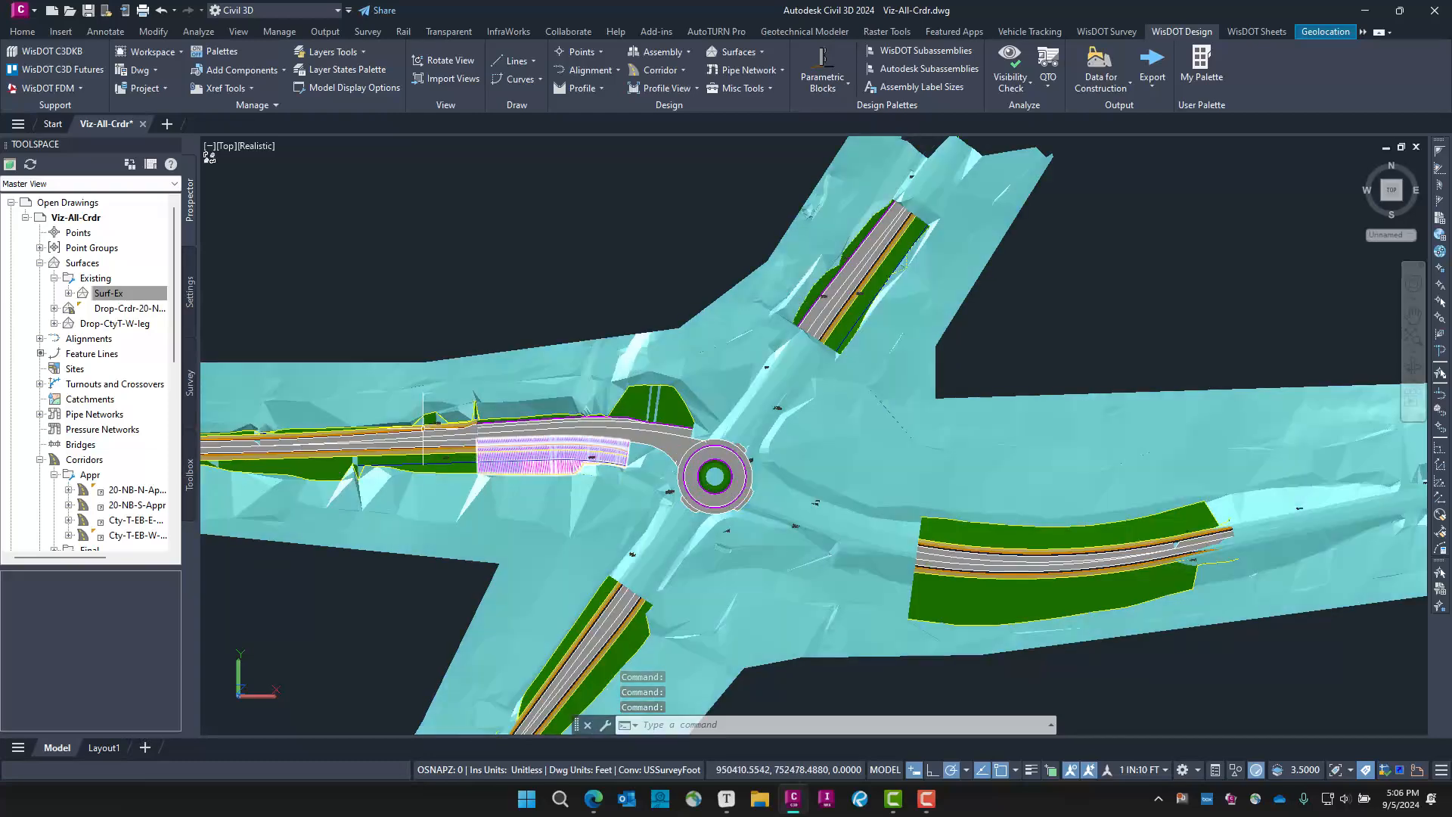
scroll(420, 416, "up", 5)
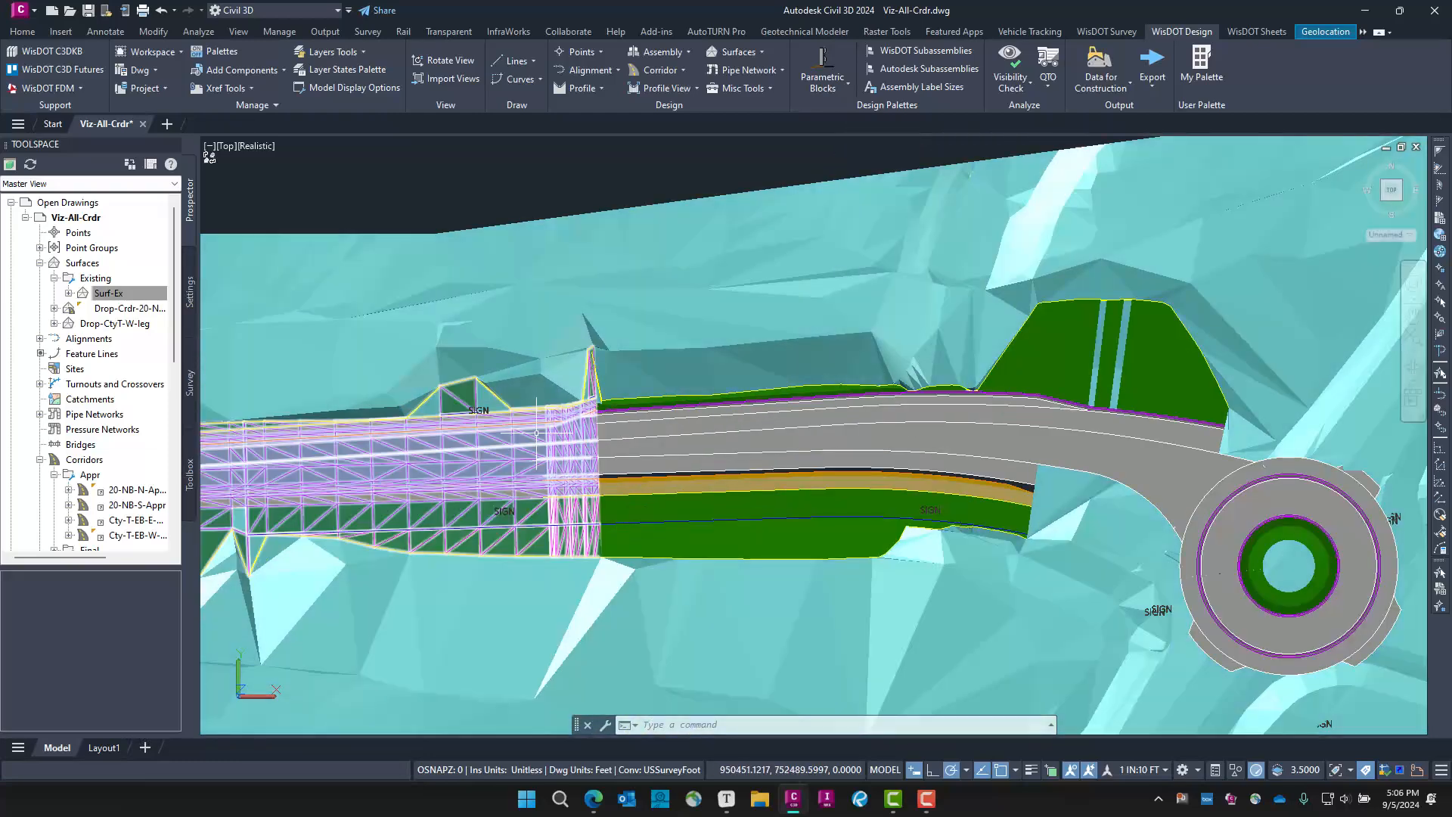
scroll(759, 508, "down", 4)
mouse_move(972, 616)
middle_mouse_down()
mouse_move(665, 494)
mouse_move(577, 442)
middle_mouse_up()
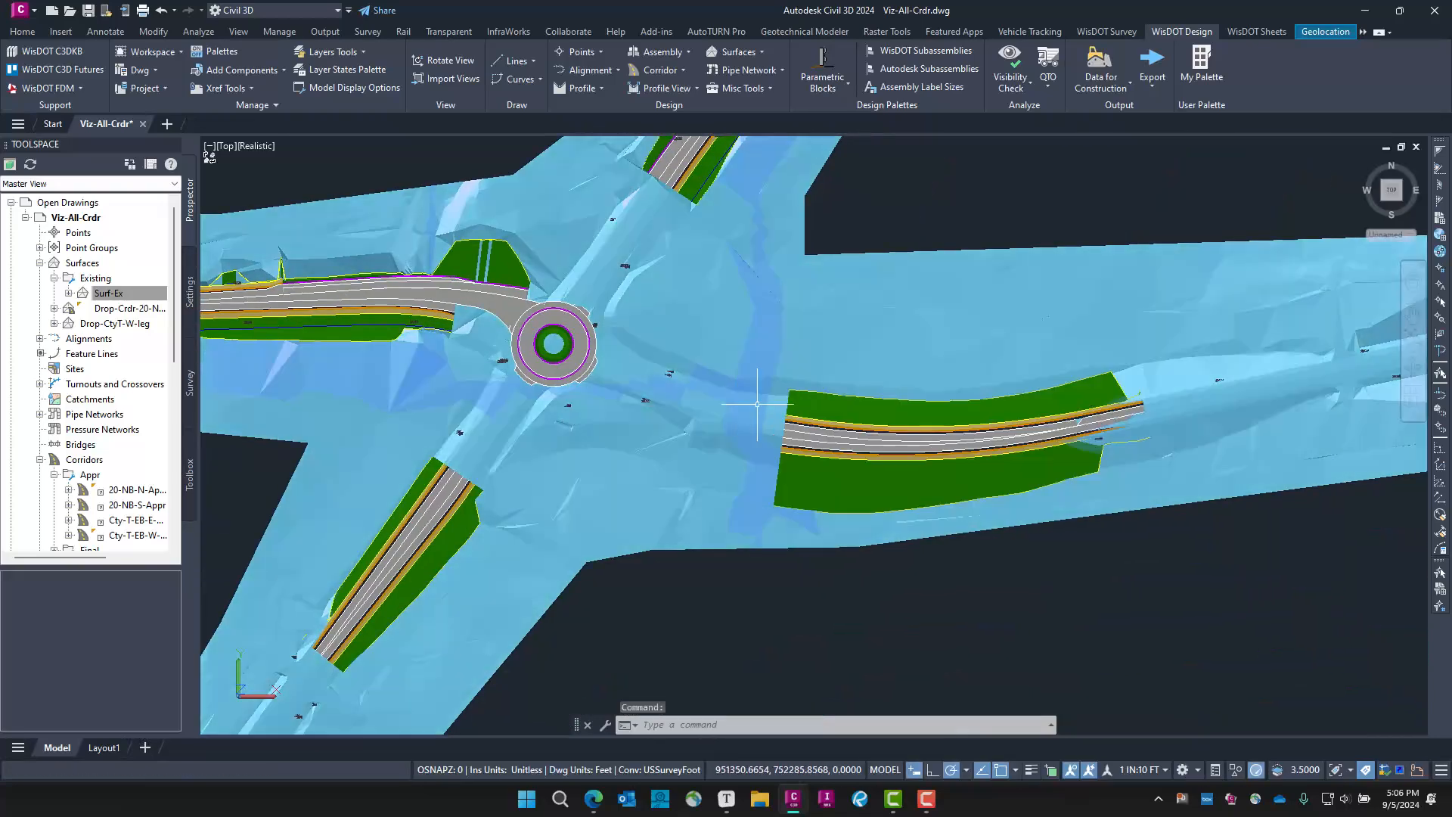
scroll(1133, 429, "up", 3)
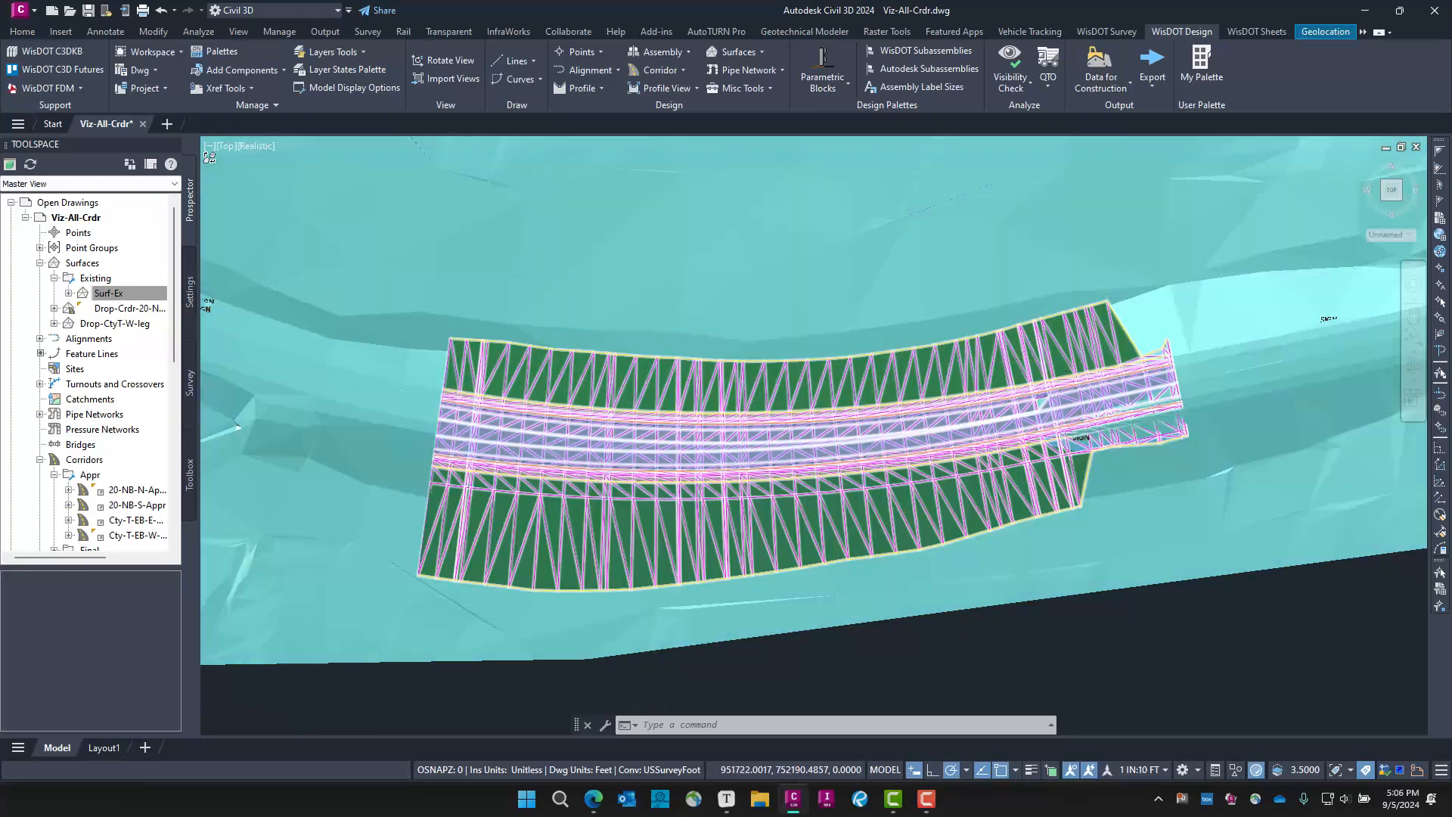
scroll(804, 476, "down", 4)
middle_click_drag(550, 499, 736, 565)
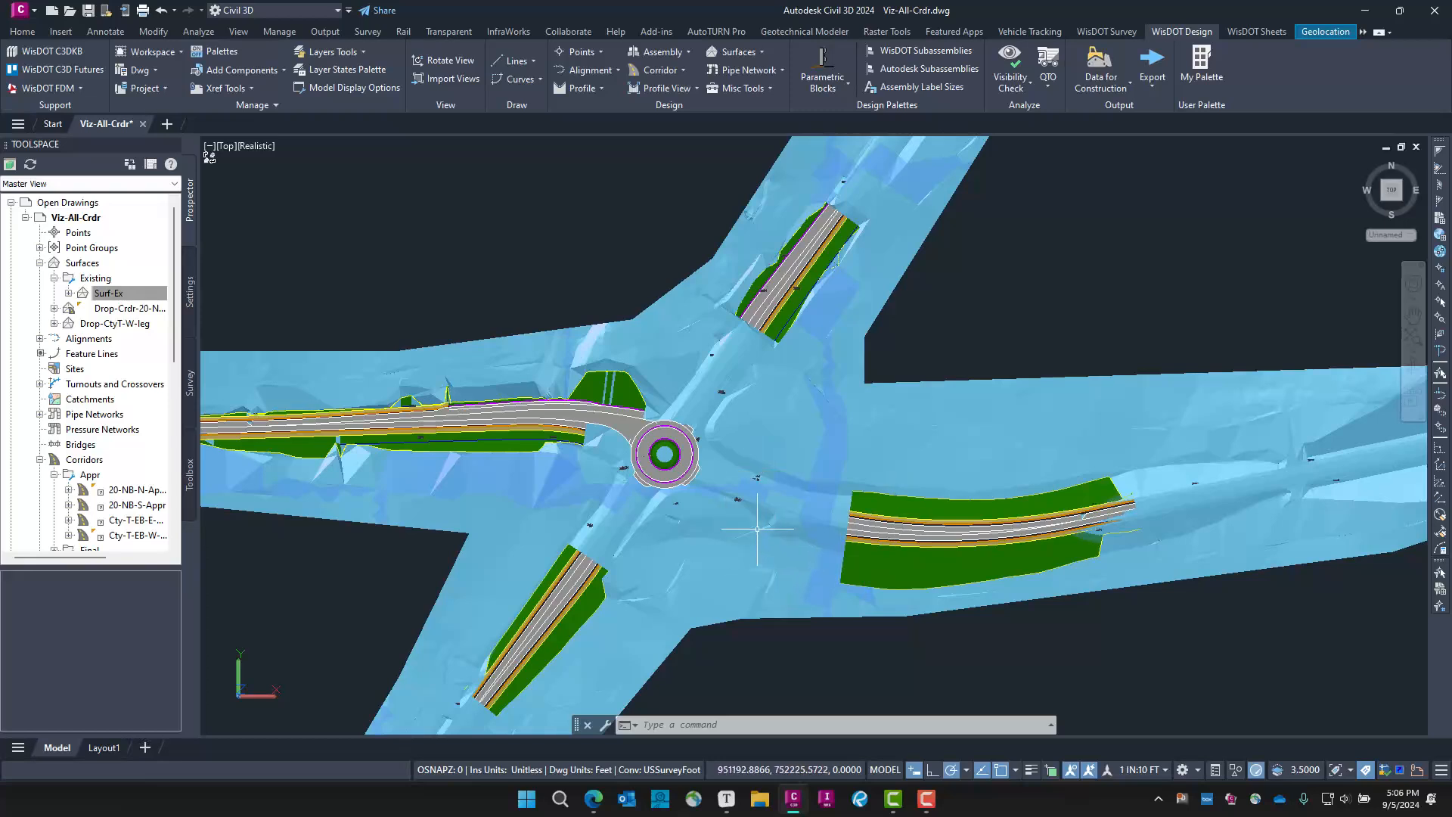
Orbit the model in 3D to examine how the Surf-Ex terrain sits around all four corridor legs and the roundabout
mouse_move(762, 520)
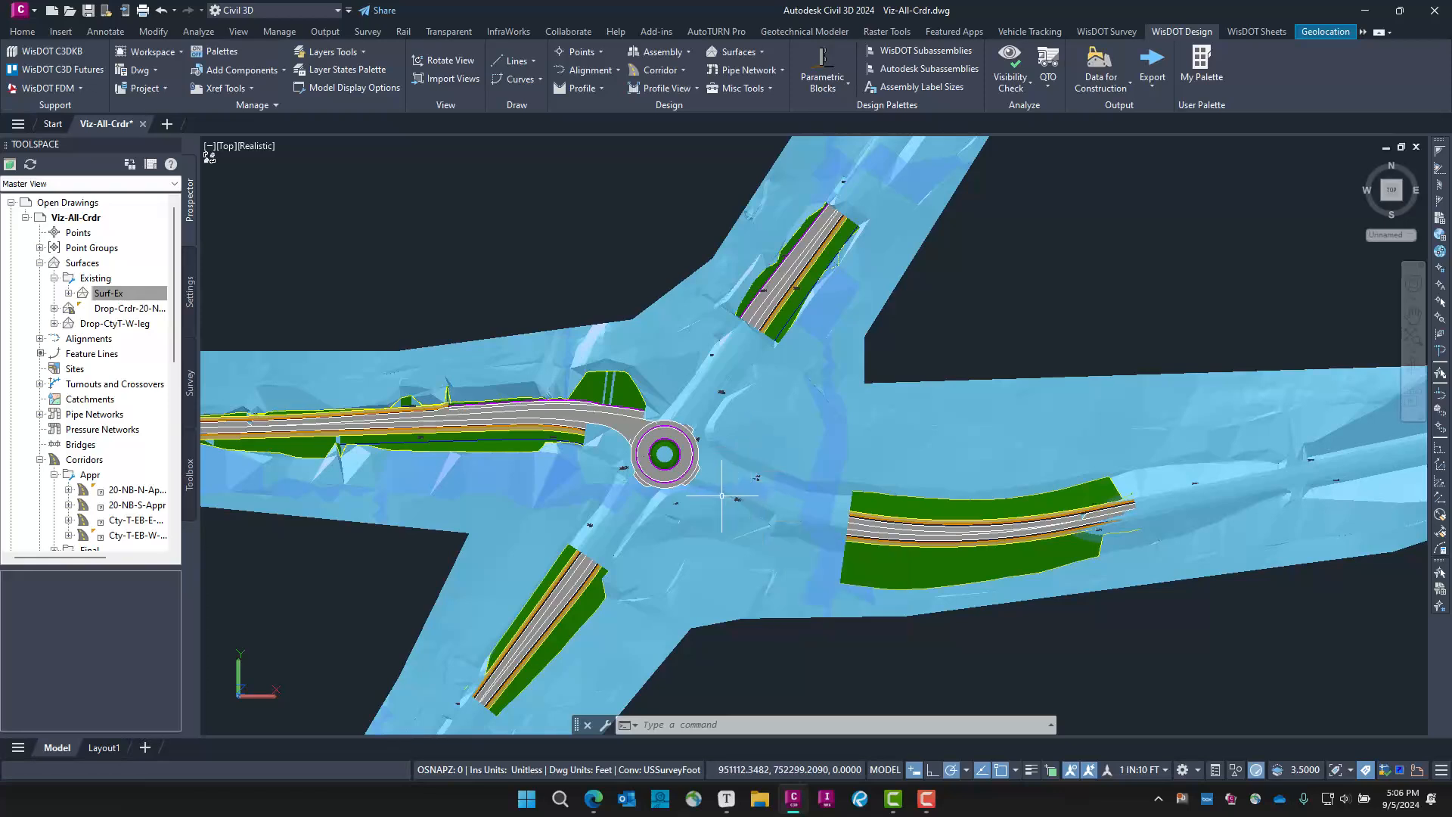
type("3do")
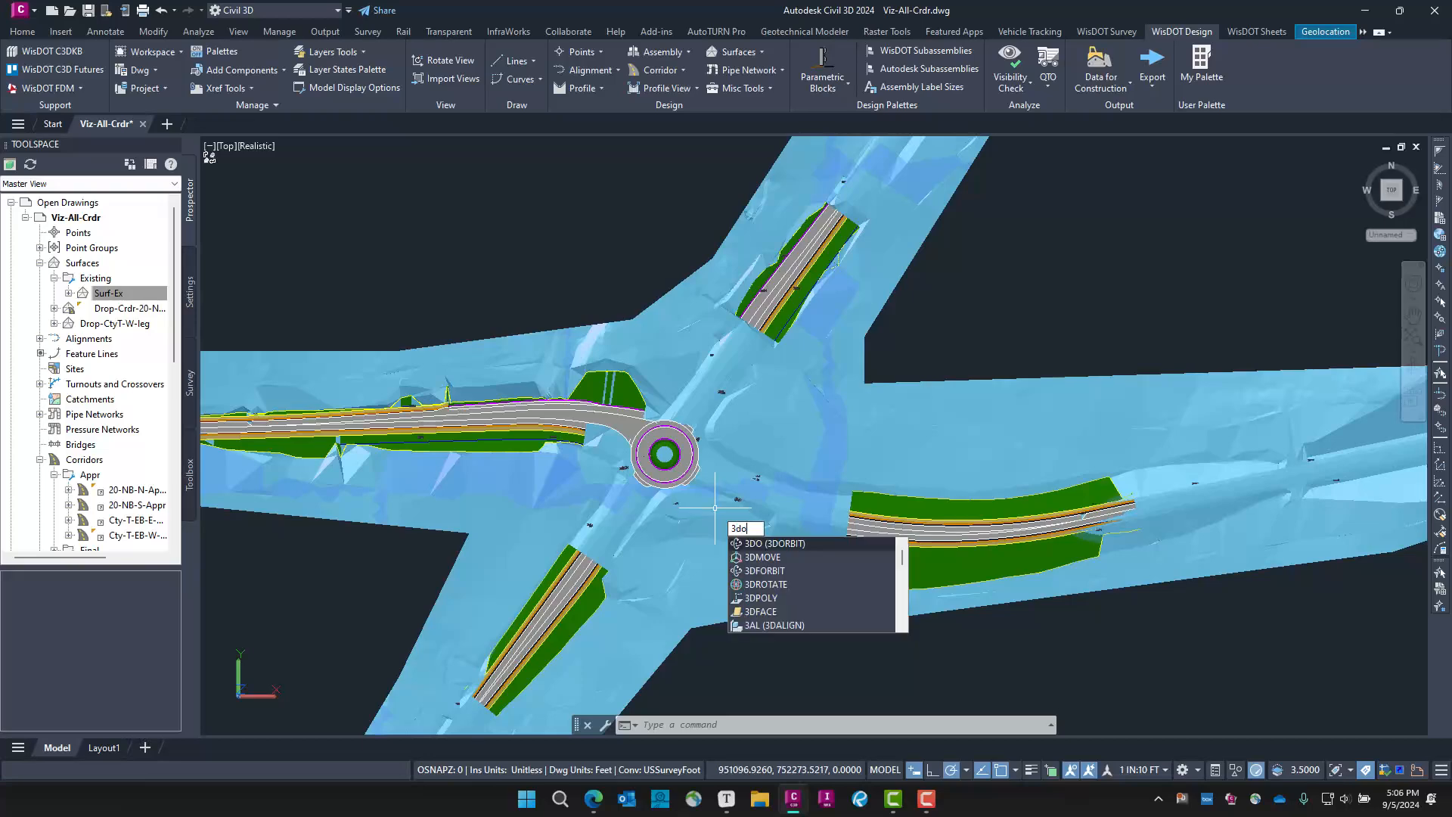
key("Return")
left_click_drag(713, 536, 966, 545)
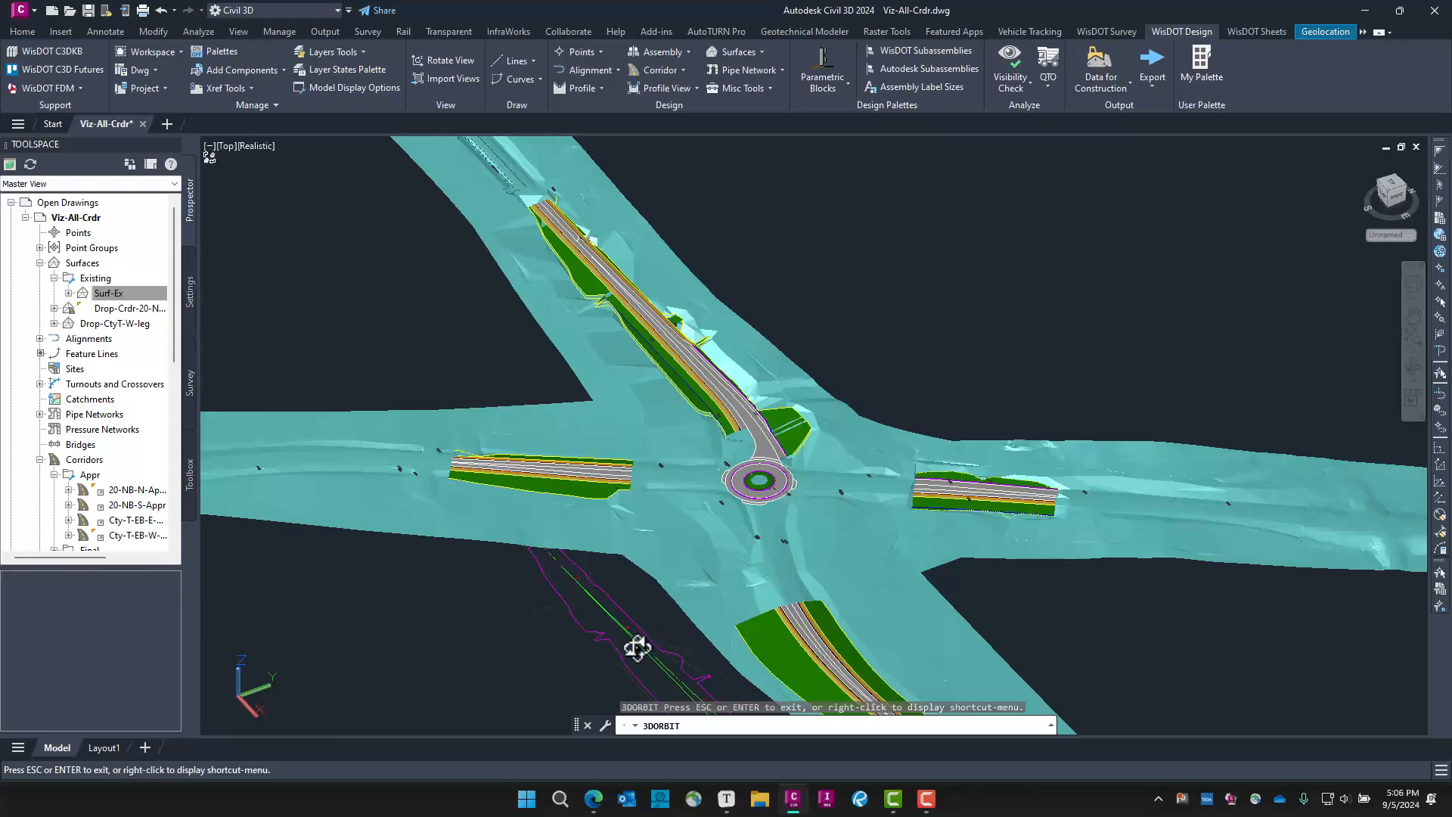
scroll(737, 587, "down", 4)
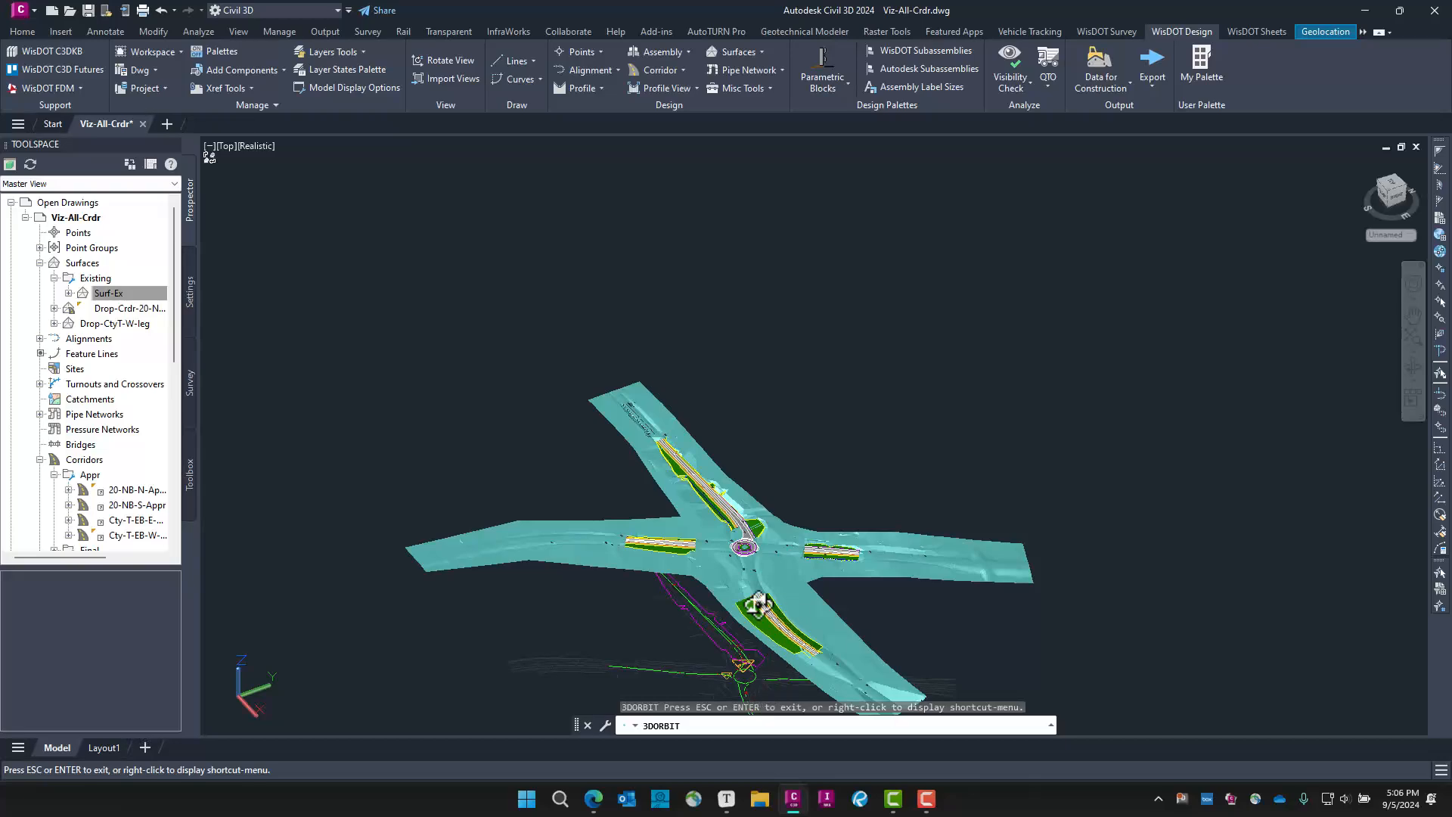
scroll(765, 590, "up", 5)
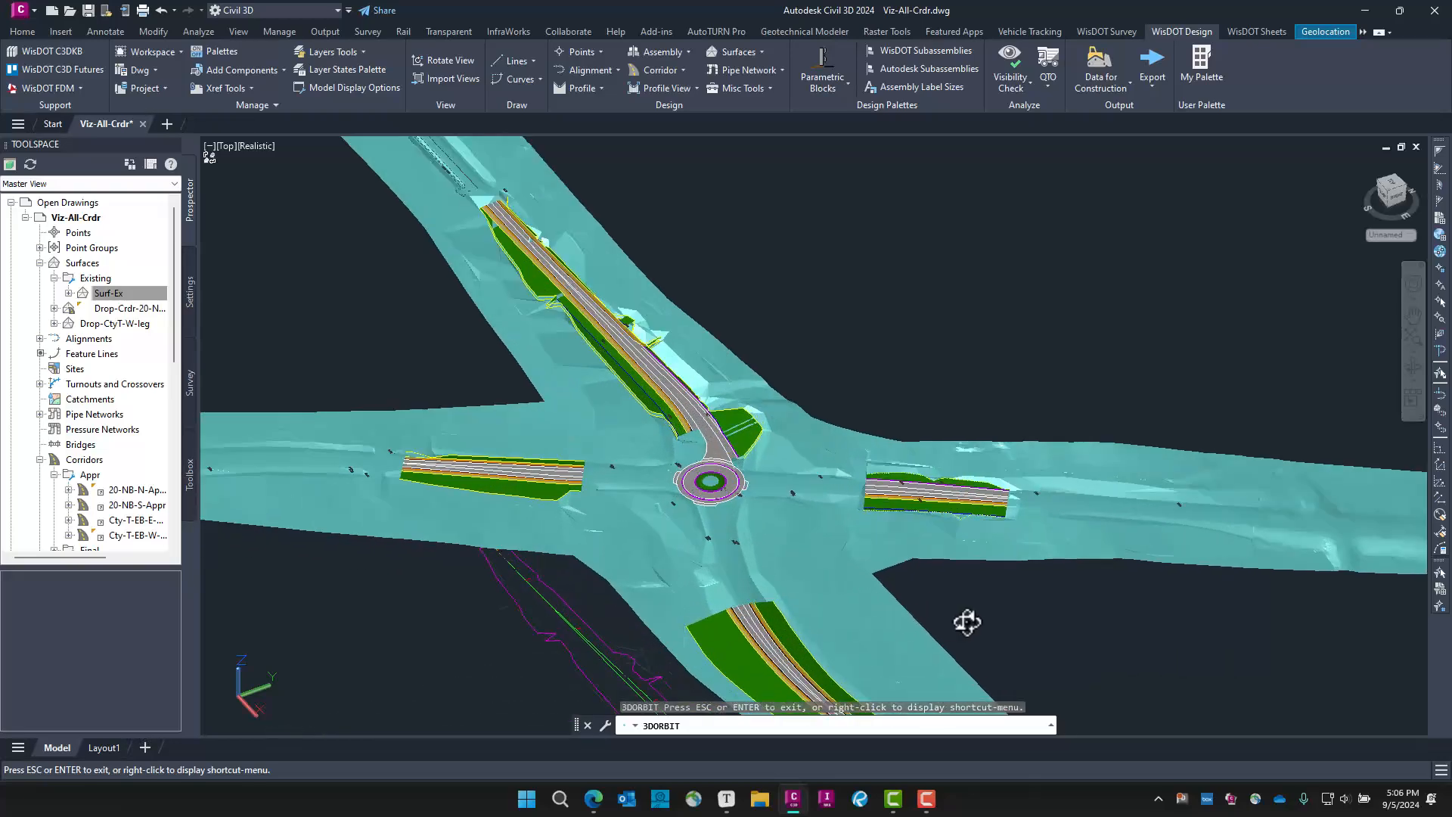
left_click_drag(1073, 538, 660, 469)
scroll(659, 469, "up", 4)
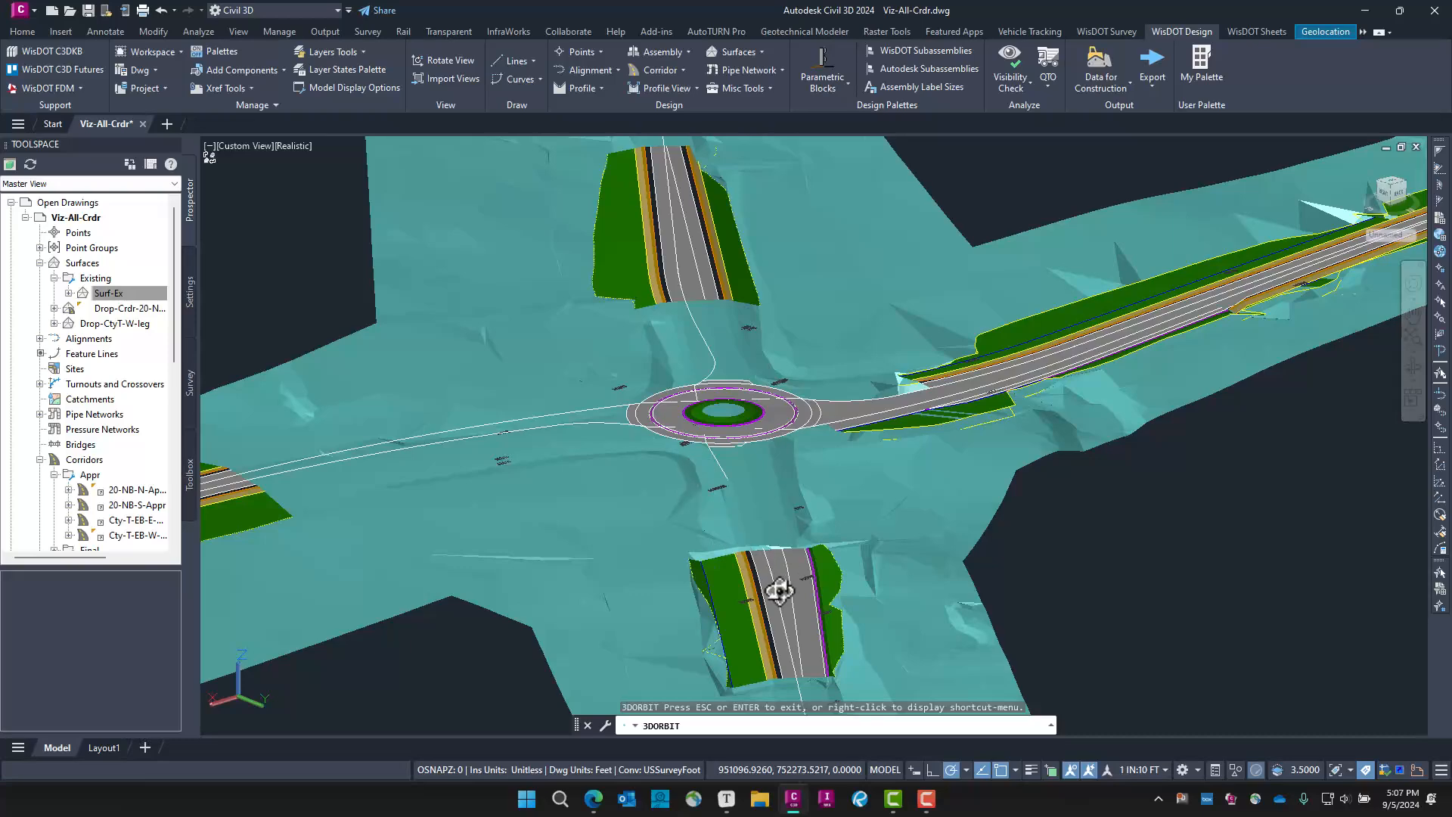
Inspect the terrain edges around the north approach corridor up close in the 3D view
left_click_drag(714, 603, 728, 635)
scroll(708, 616, "up", 5)
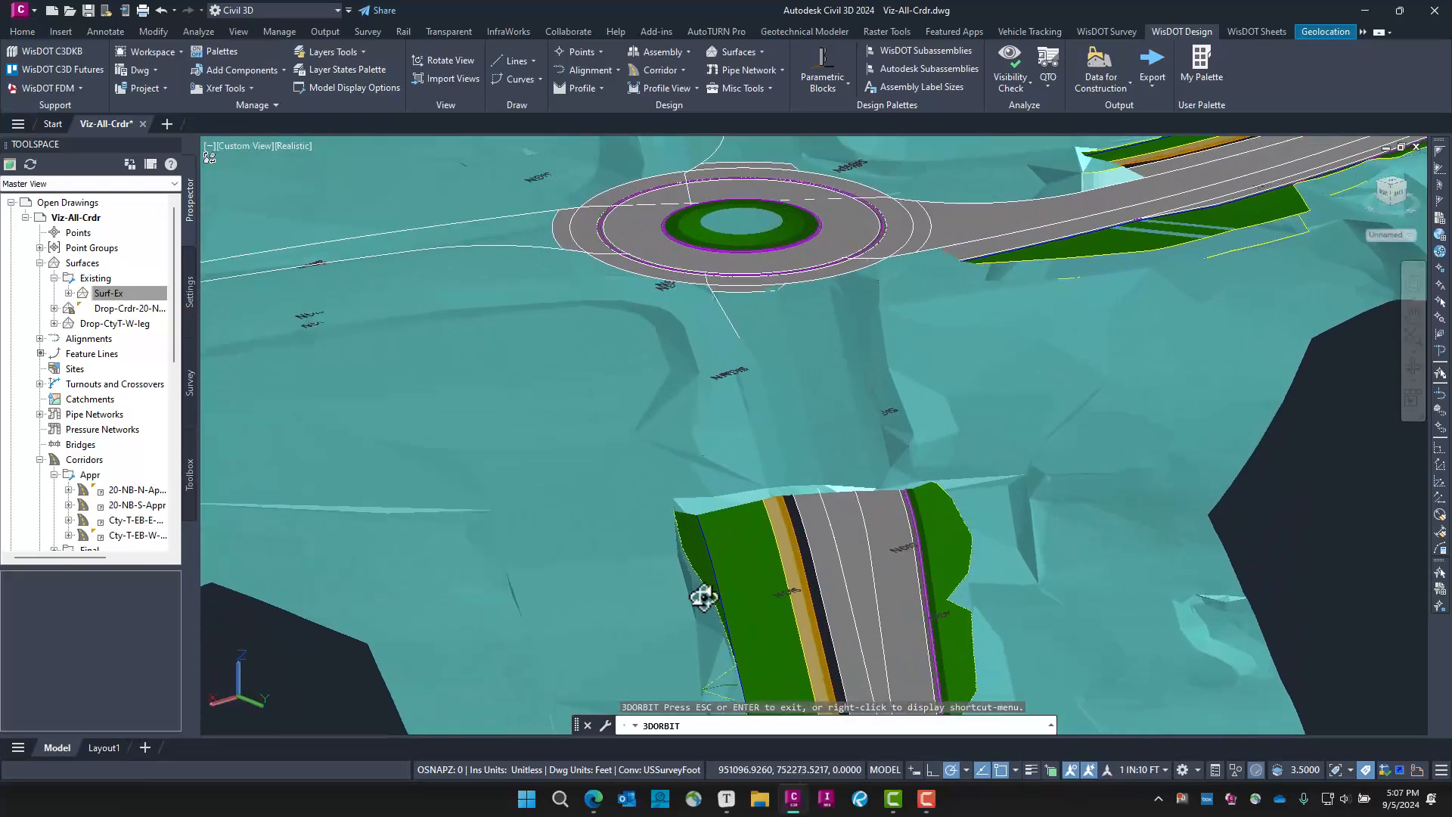
middle_click_drag(699, 628, 658, 450)
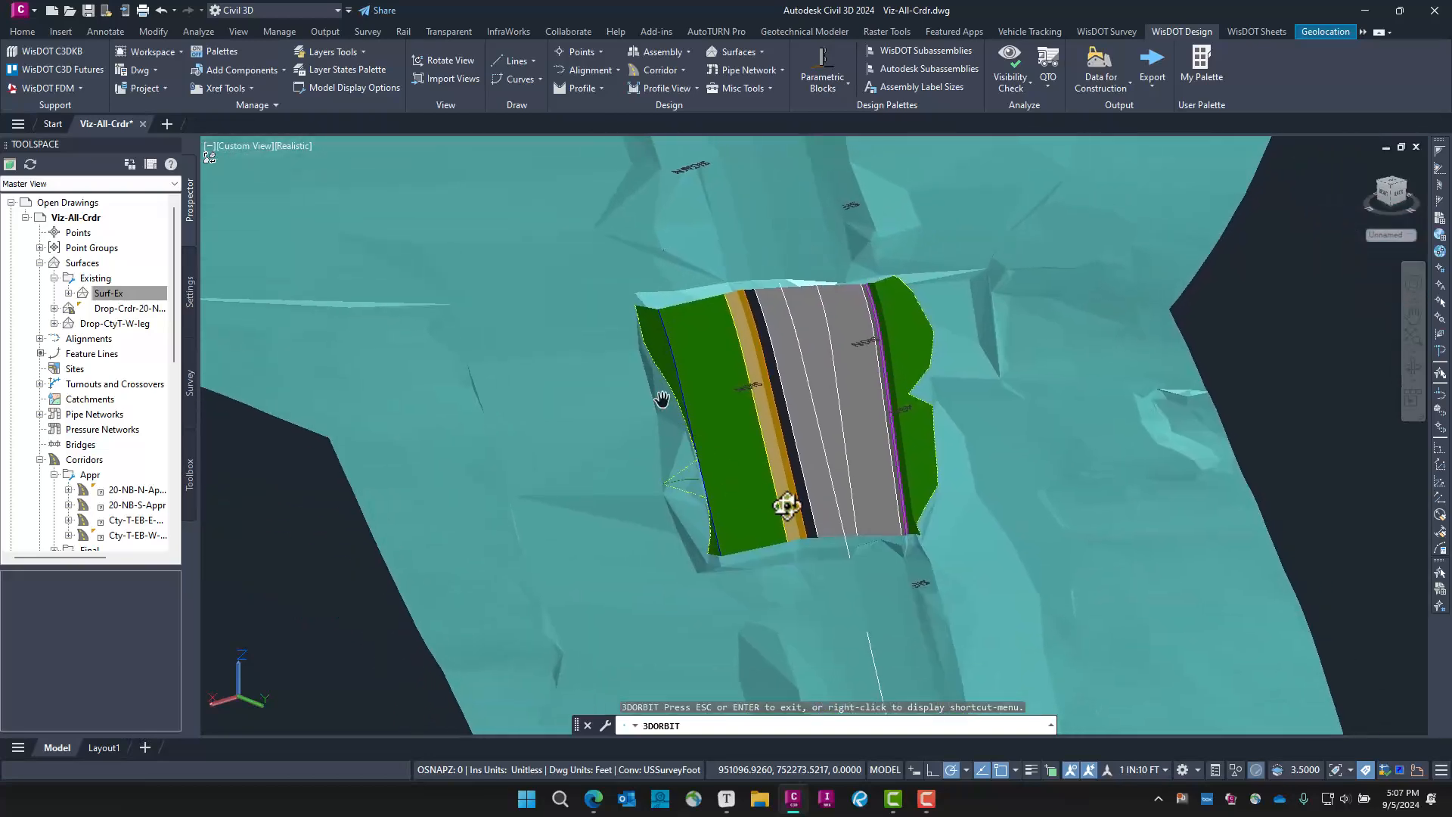
middle_click_drag(832, 525, 560, 461)
middle_click_drag(567, 412, 612, 510)
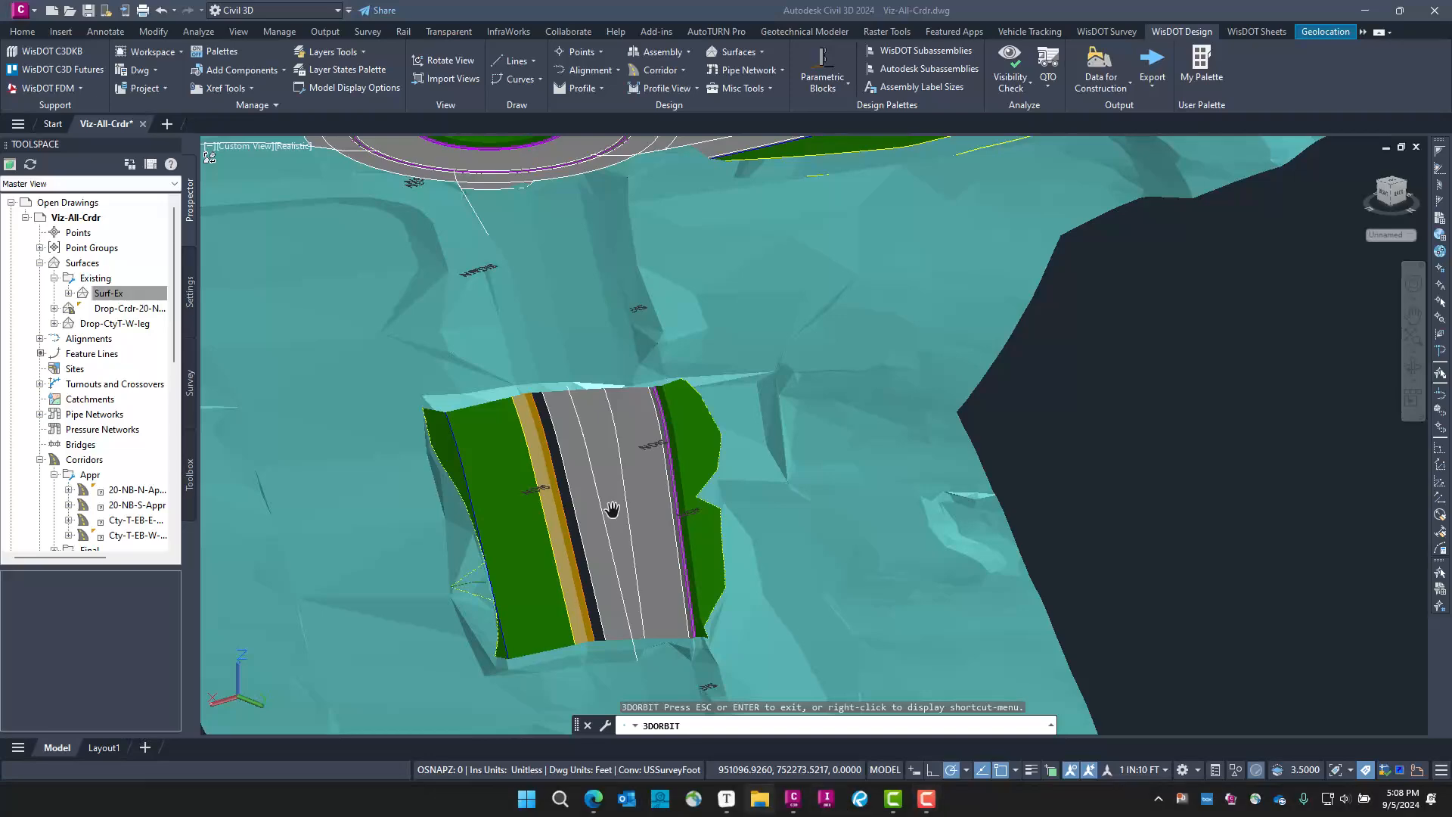
Switch to the workshop notes in Typora and read the bonus section on creating box buildings for 3D display
key("alt+Tab")
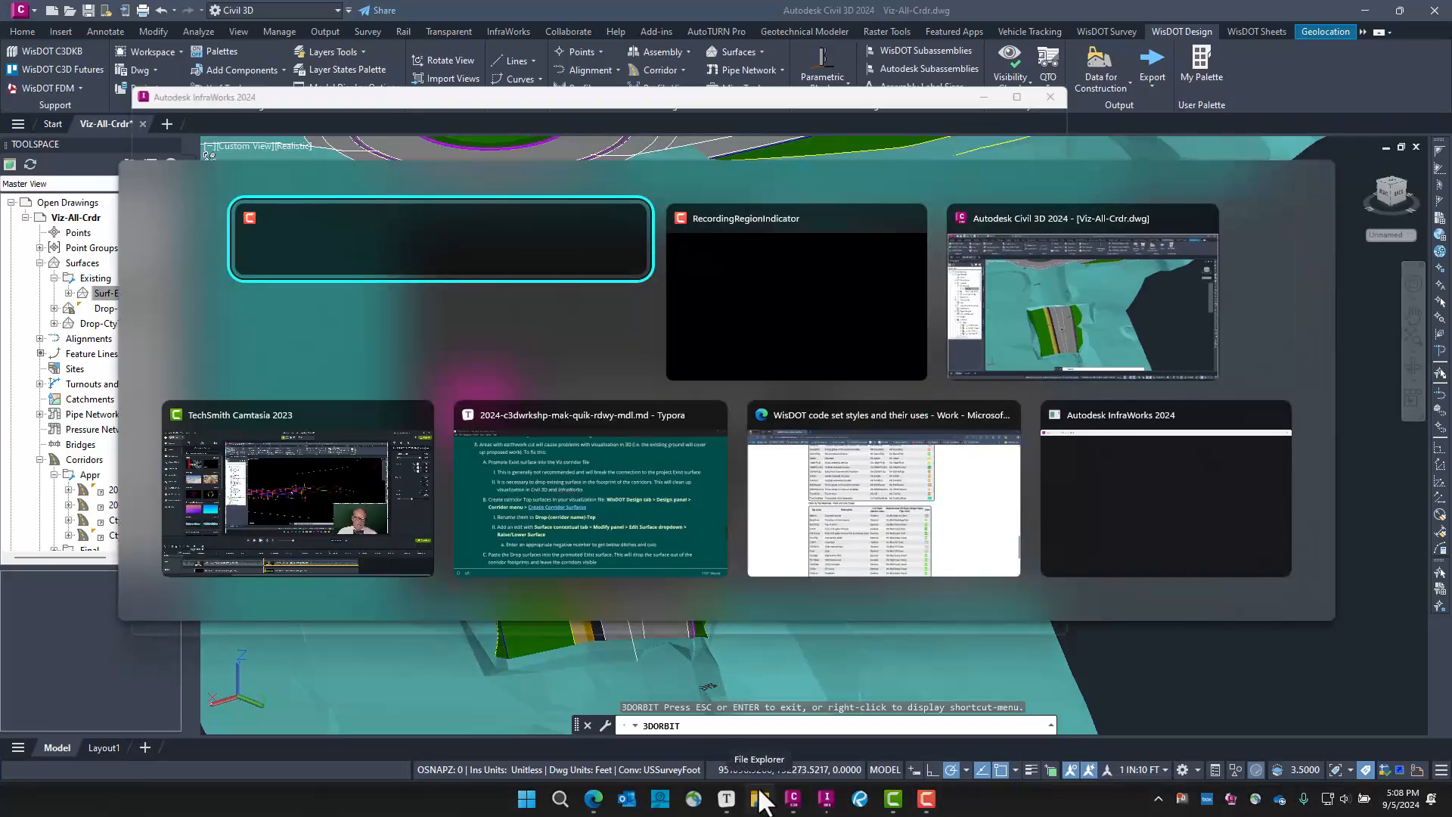
key("alt+Tab")
key("alt+Tab")
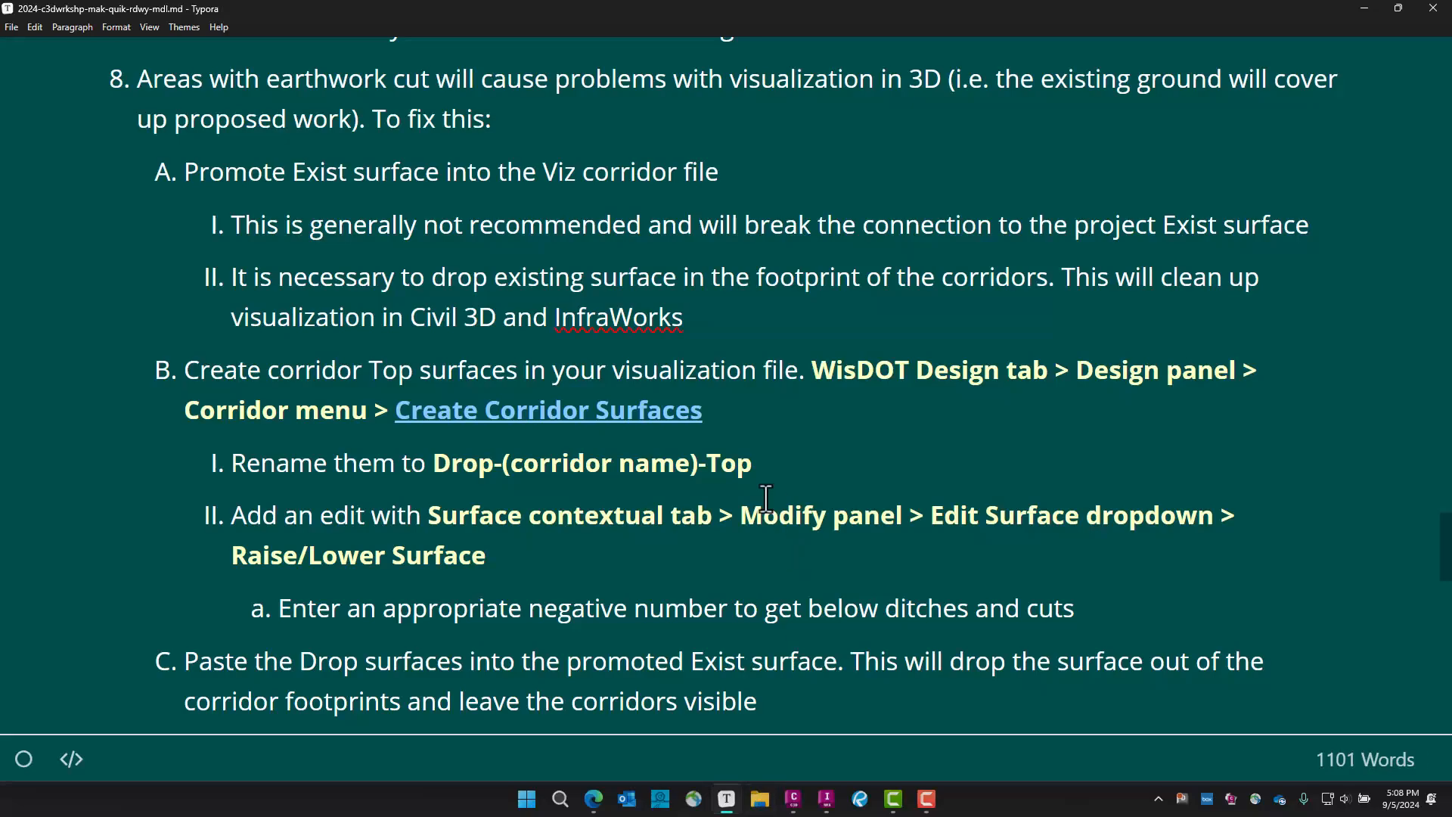
scroll(761, 514, "down", 2)
scroll(762, 515, "down", 8)
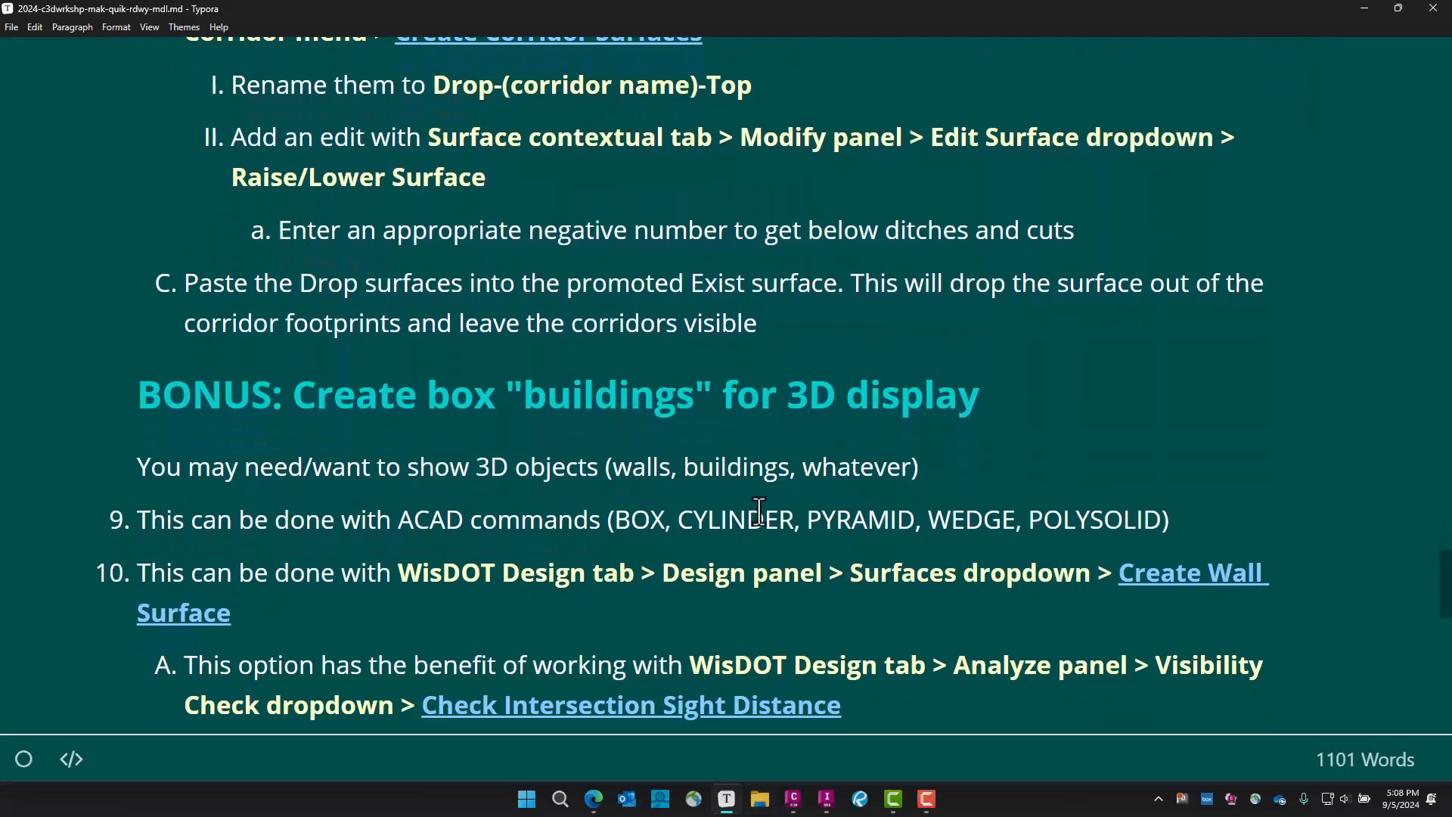
scroll(758, 512, "up", 3)
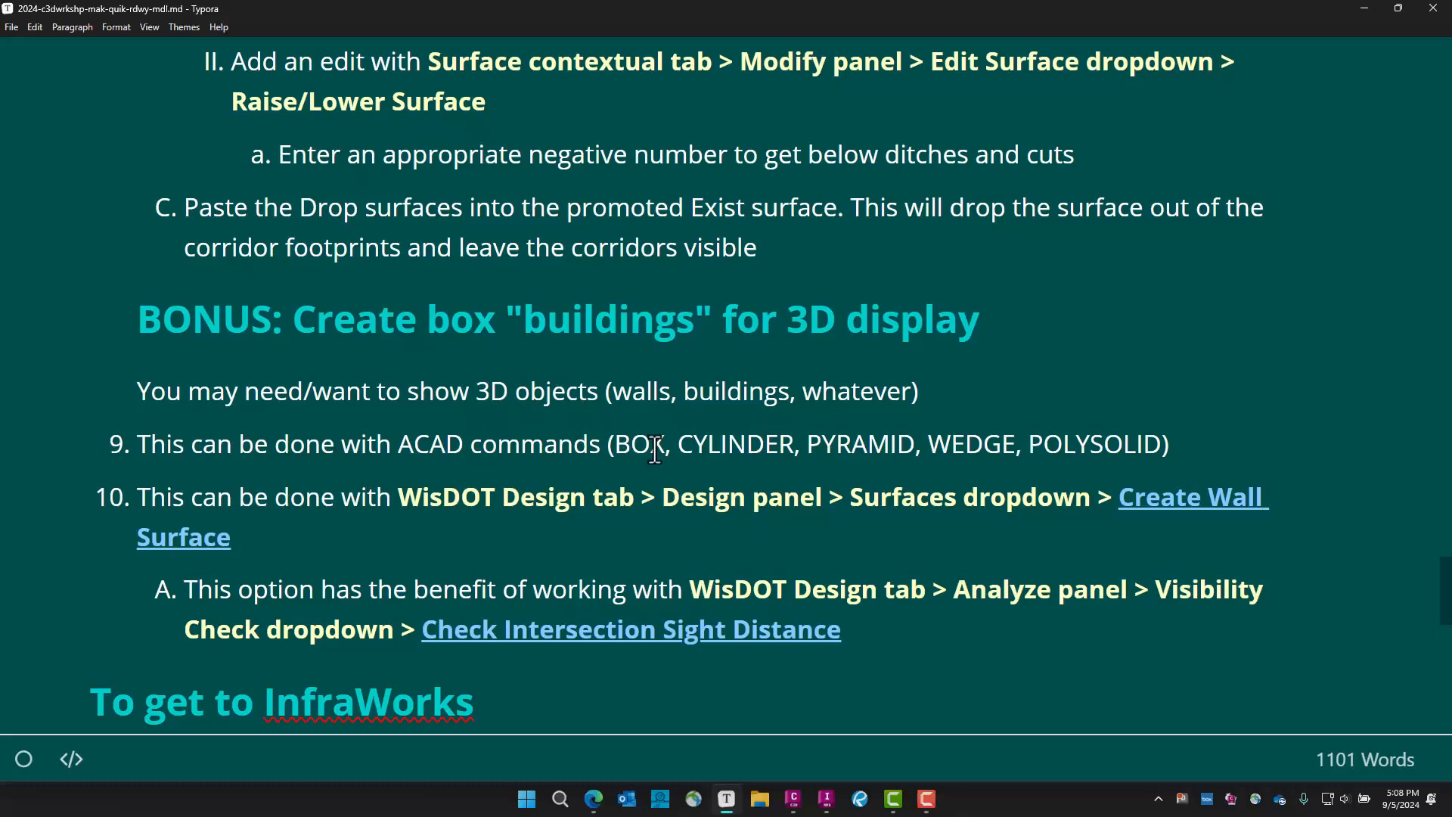
Switch back to Civil 3D, end the 3D orbit and restore the custom model view showing the plan in 2D wireframe
key("alt+Tab")
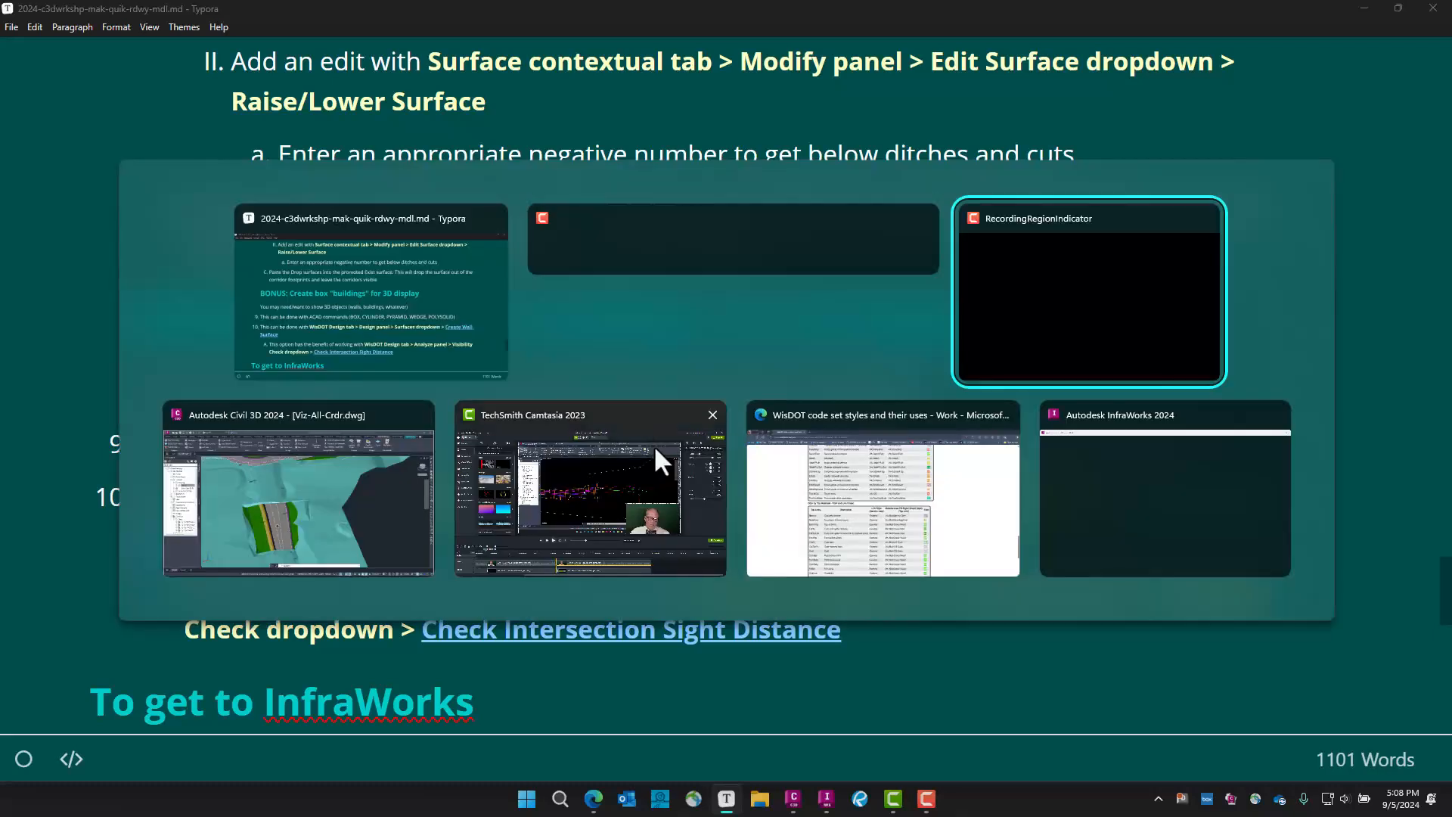
key("alt+Tab")
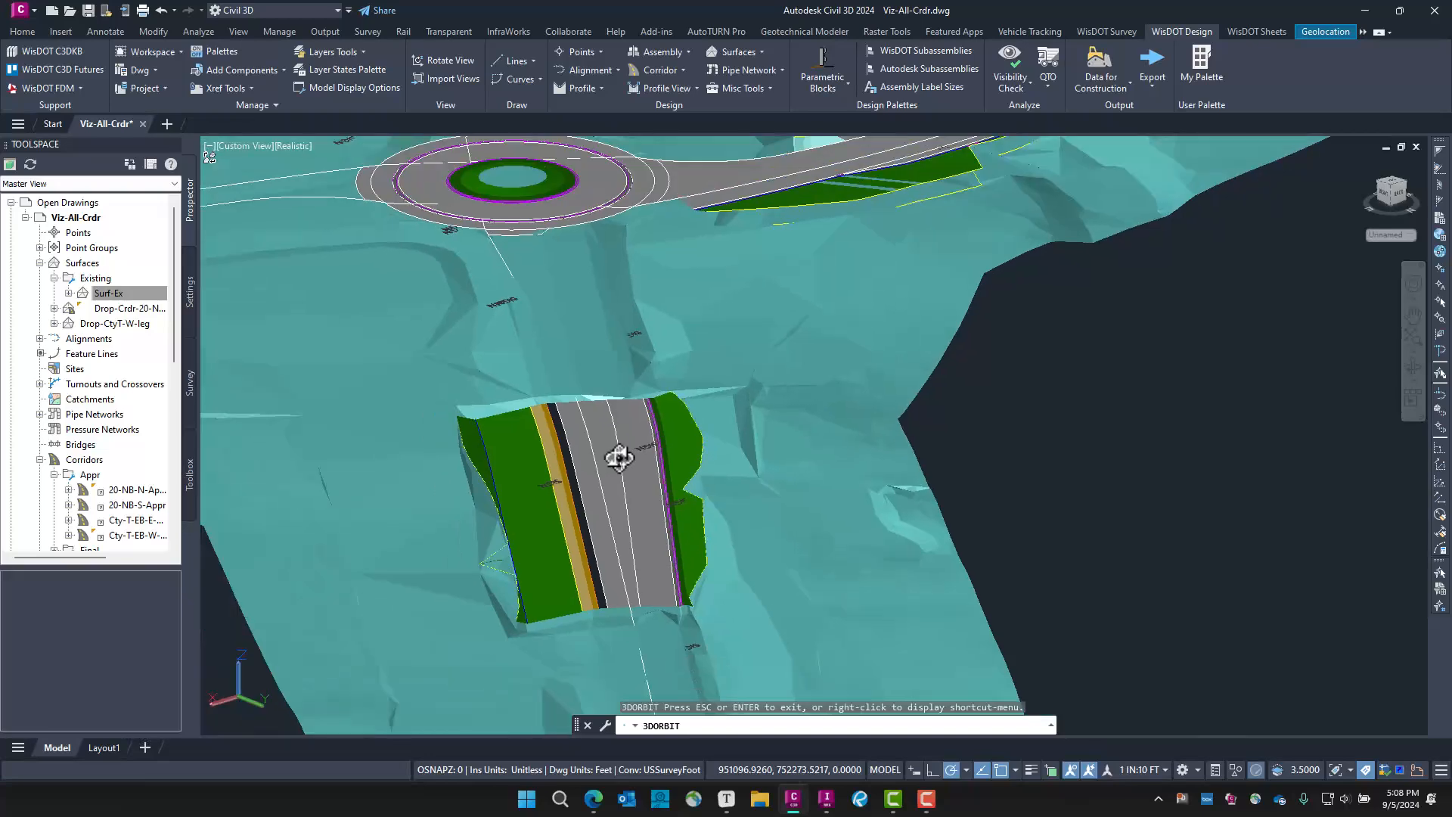
scroll(619, 458, "down", 5)
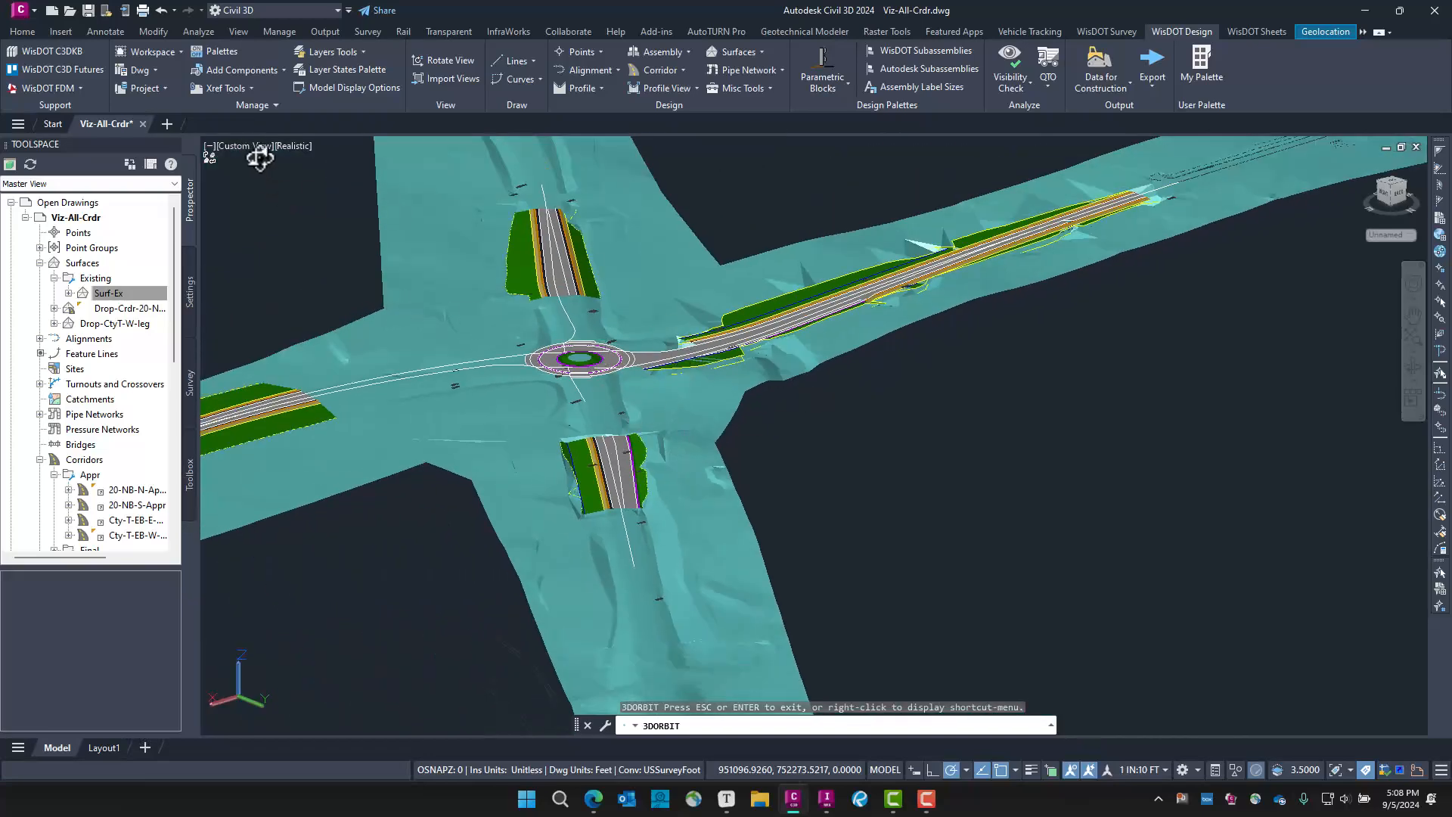
right_click(325, 266)
left_click(366, 268)
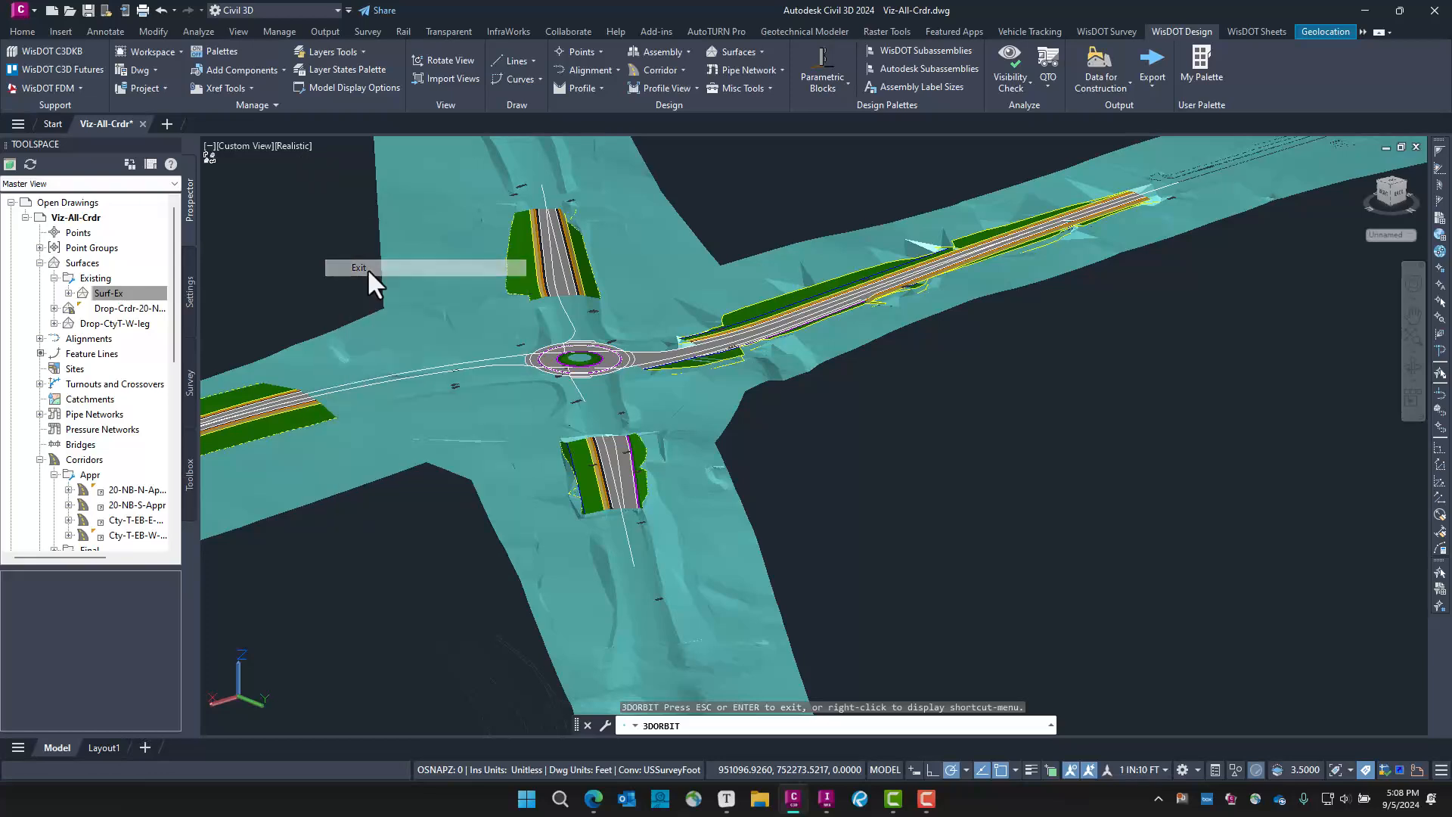
left_click(252, 147)
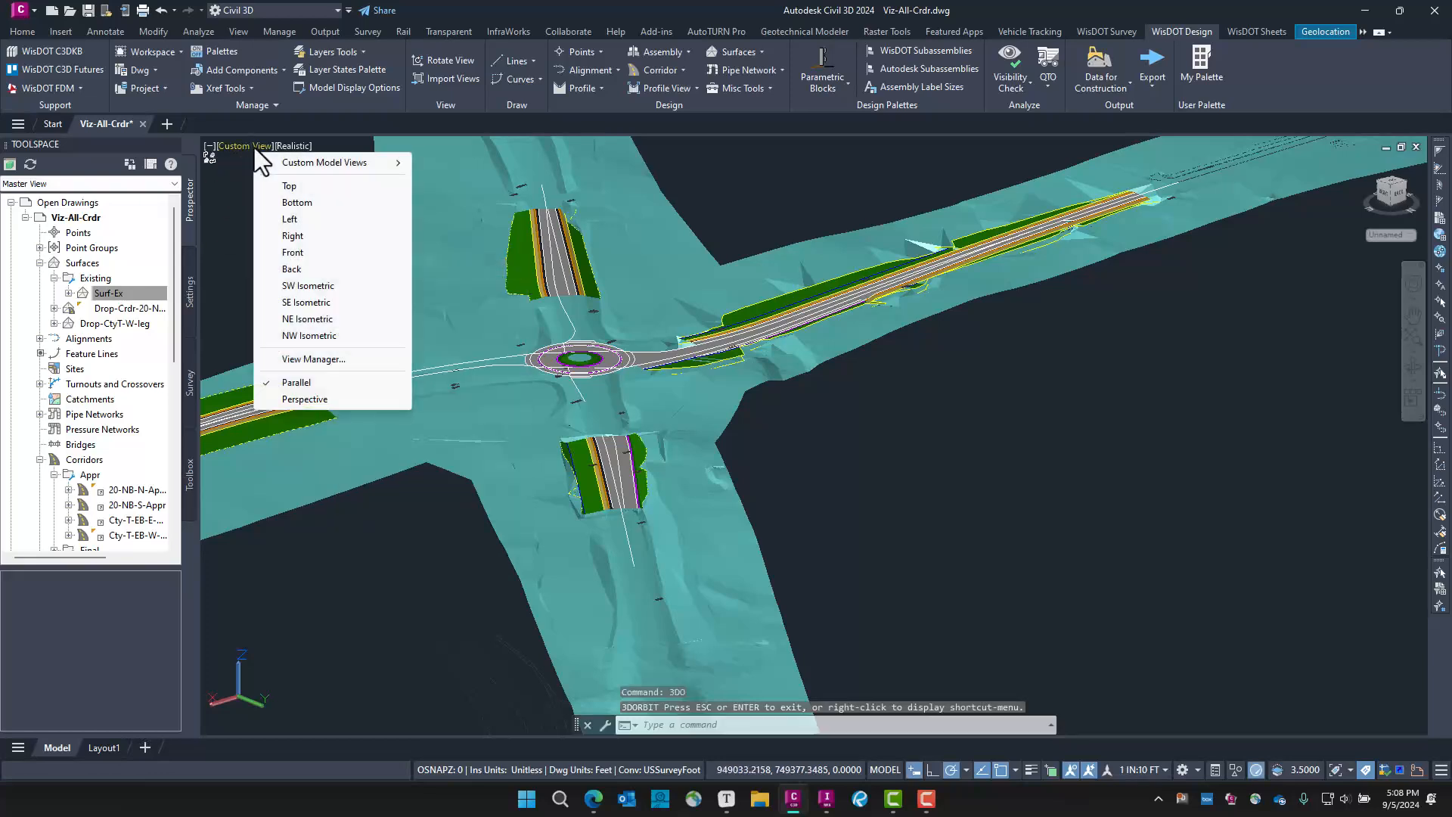
mouse_move(317, 166)
left_click(456, 163)
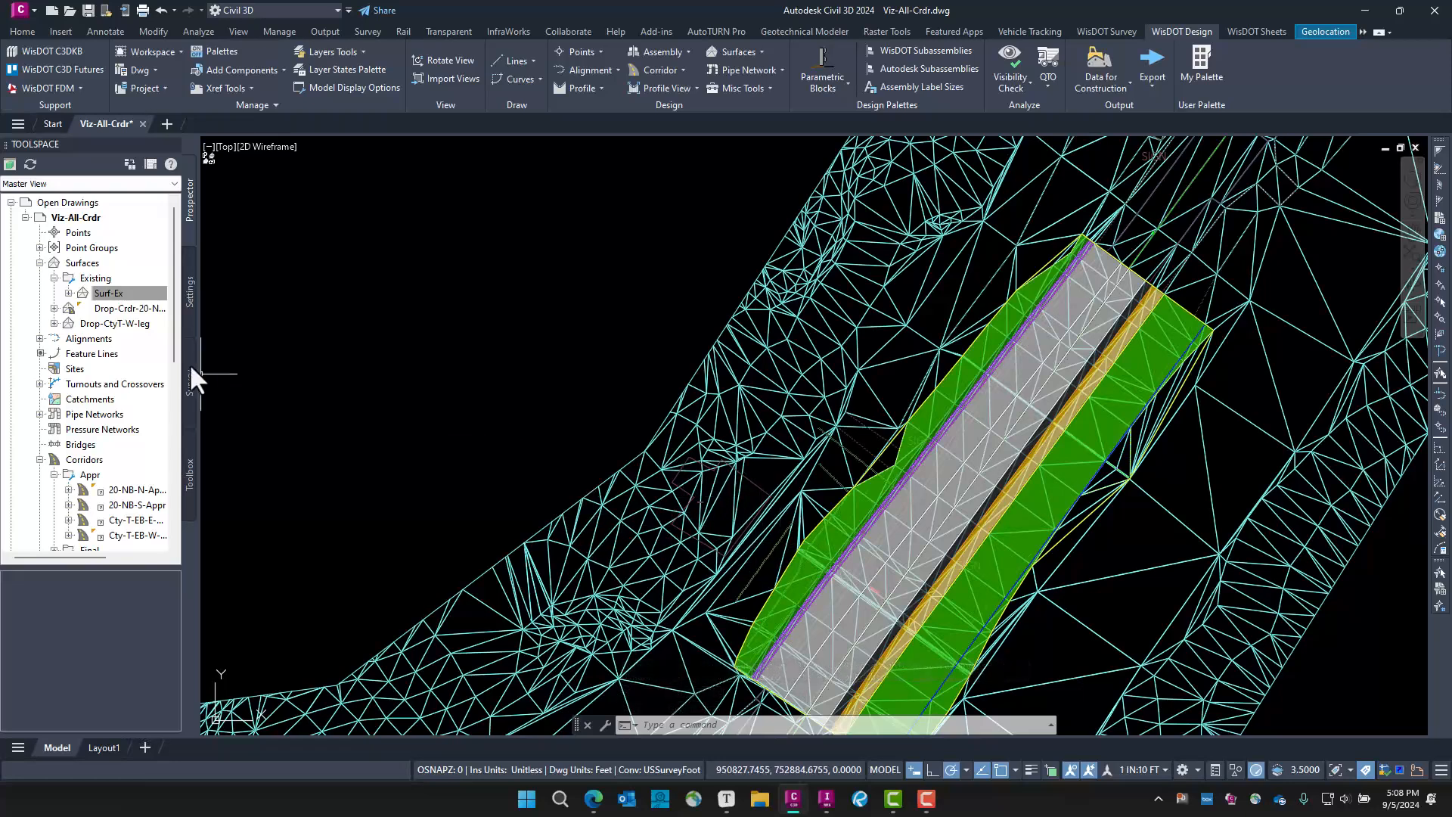
Change the surface style of Surf-Ex to EX Border
left_click(623, 491)
right_click(550, 429)
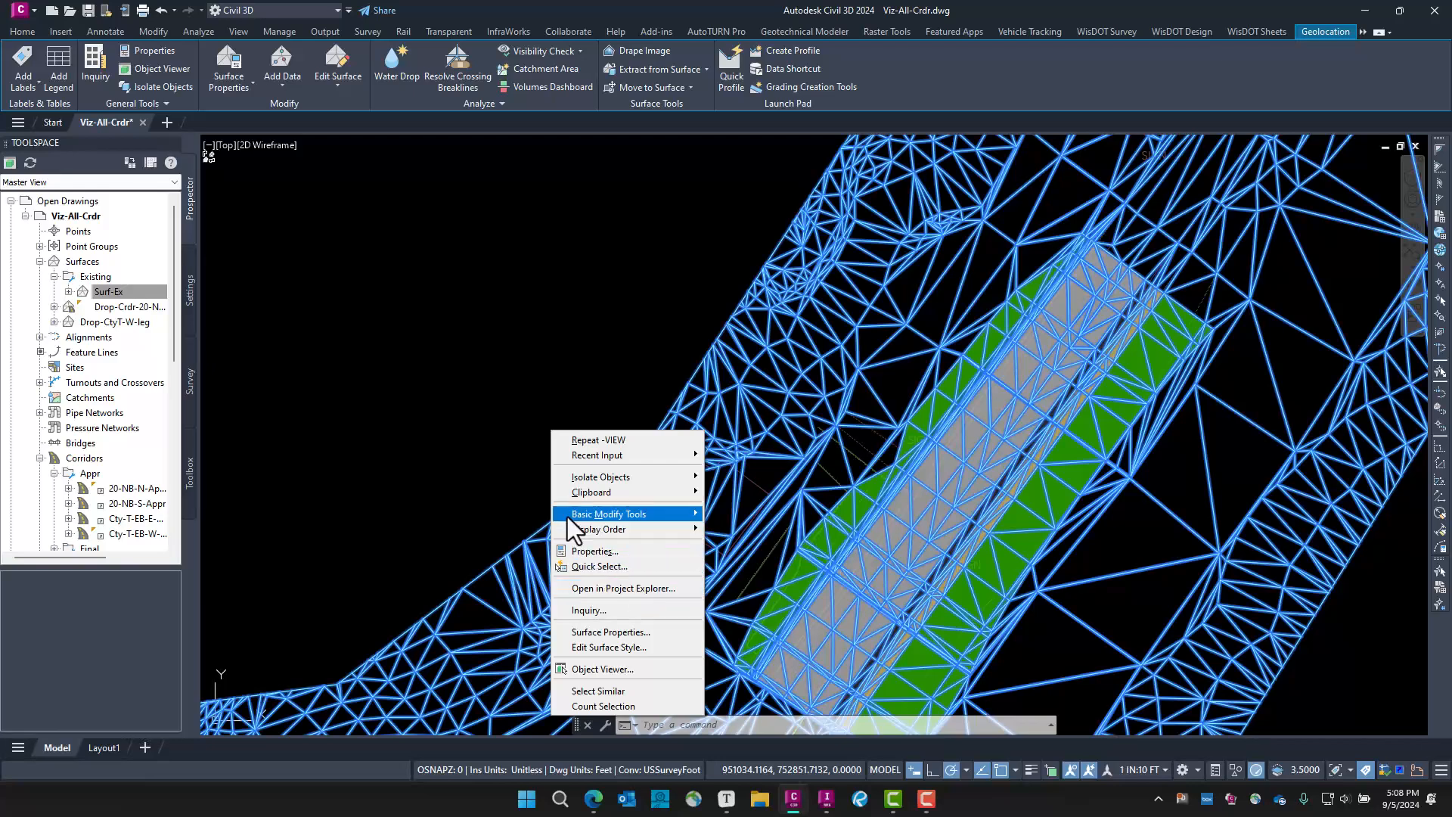
mouse_move(567, 516)
left_click(493, 418)
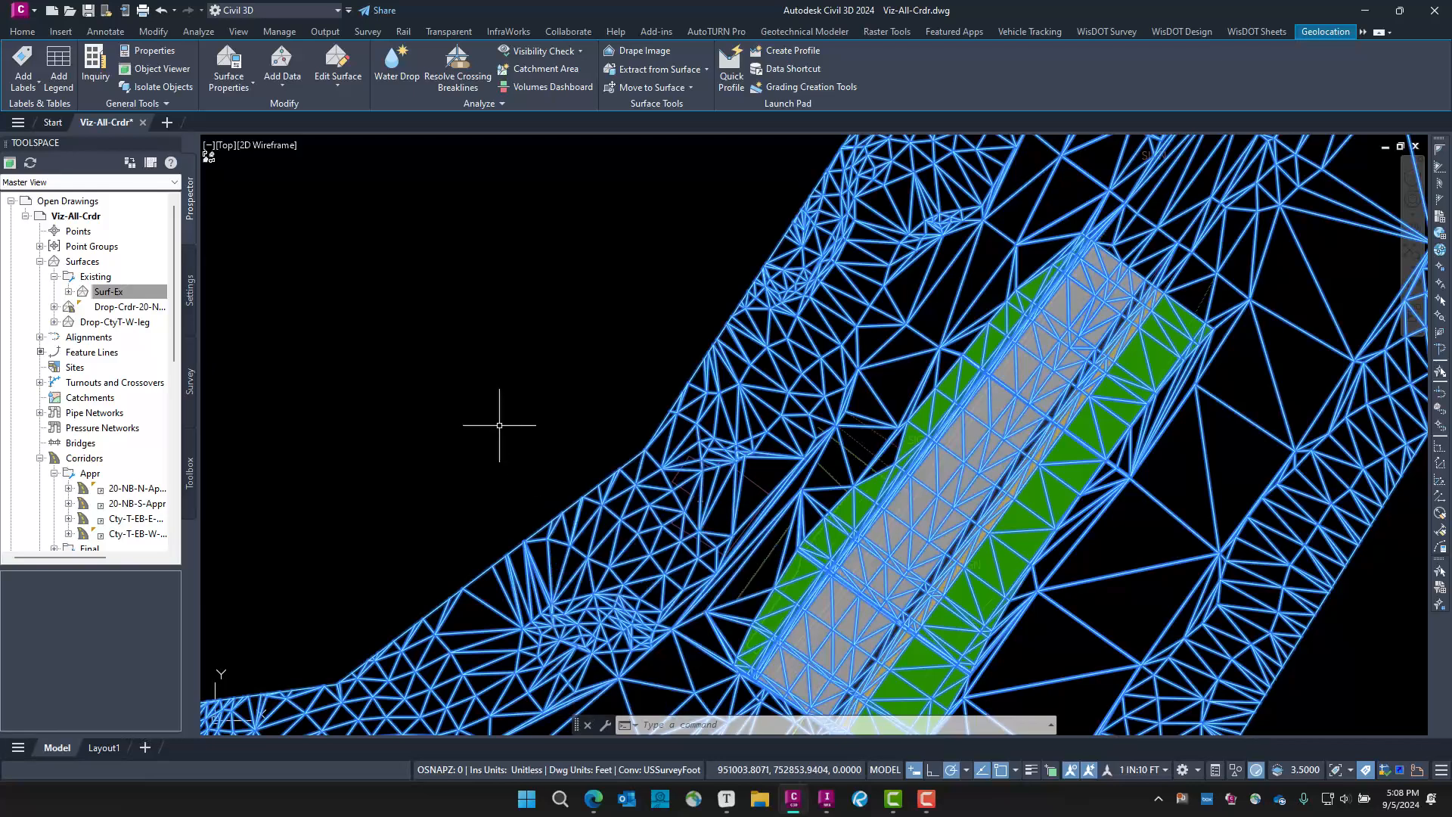
right_click(134, 288)
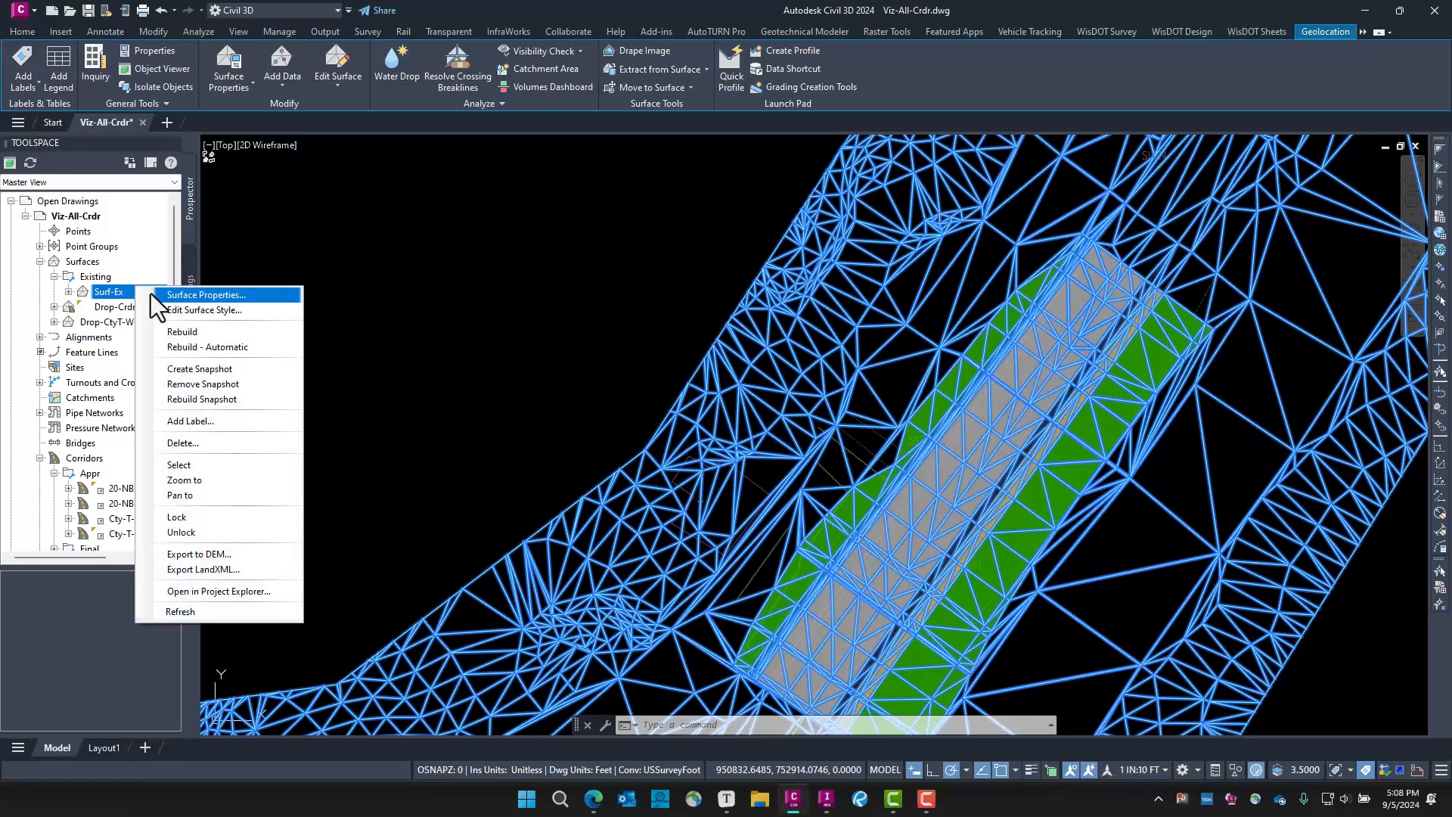
left_click(155, 294)
left_click(684, 423)
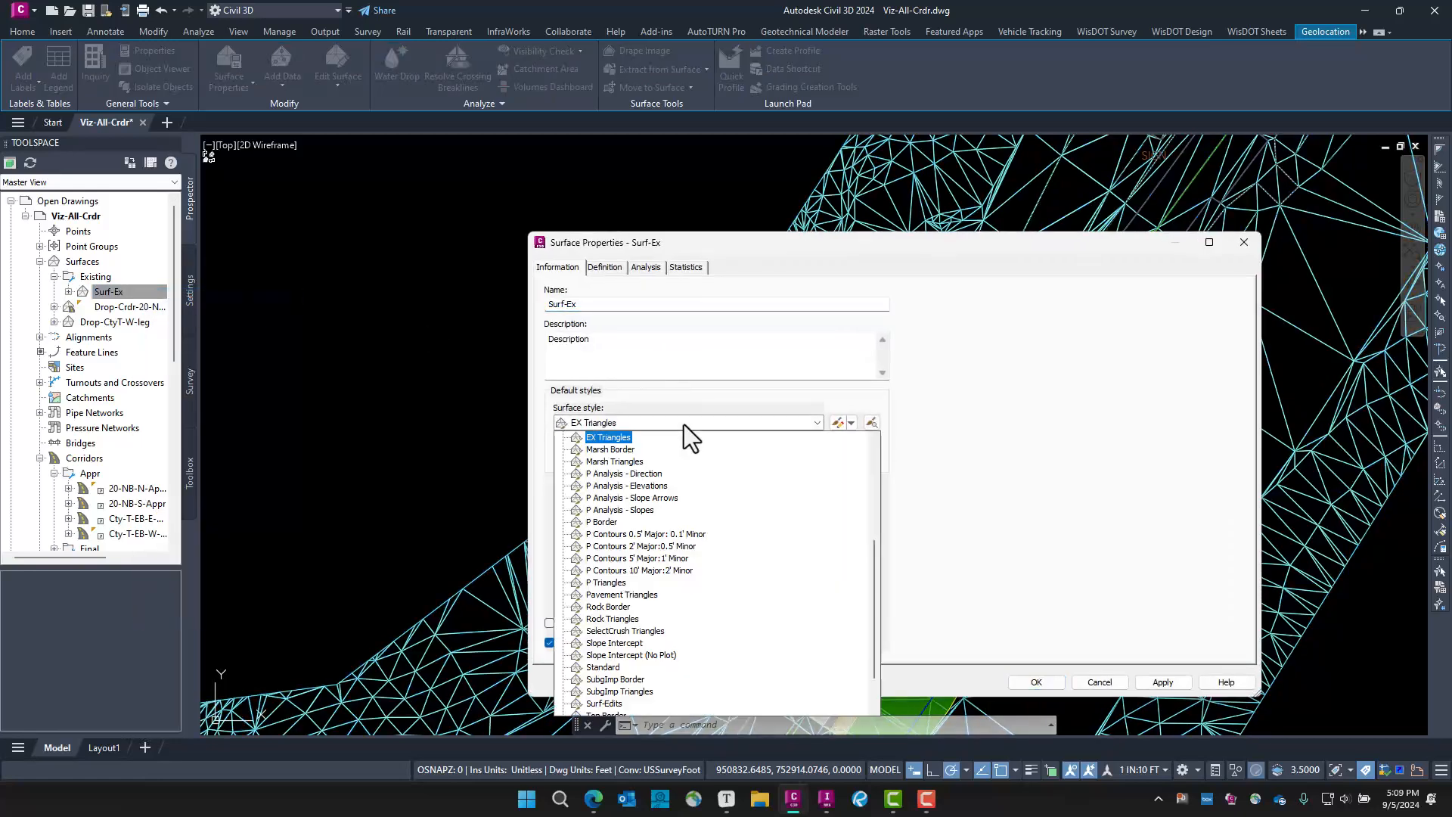
scroll(630, 453, "up", 2)
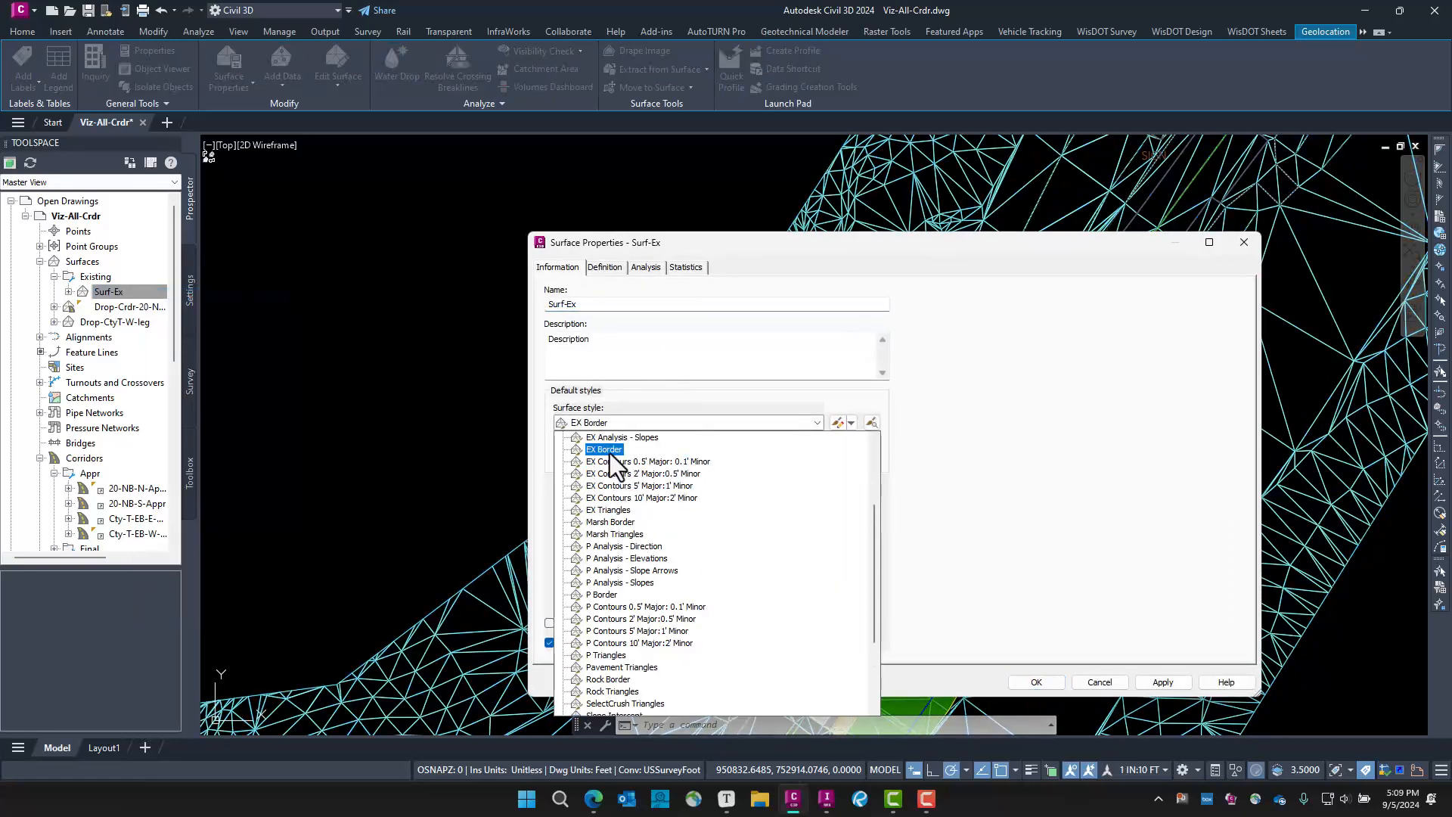
left_click(609, 453)
left_click(1037, 682)
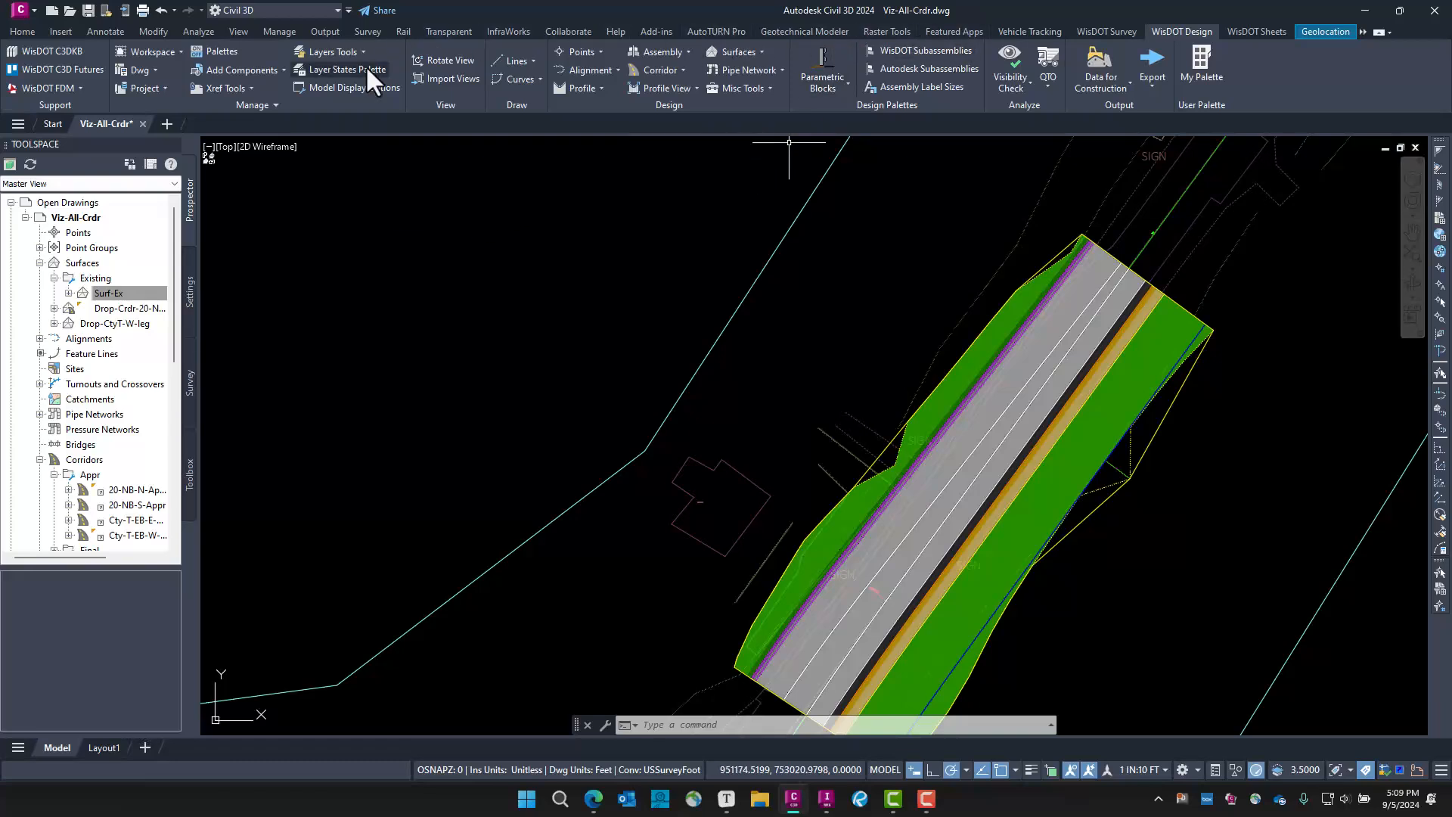
Start creating a feature line from objects and select the building outline beside the corridor out of the external reference
mouse_move(807, 480)
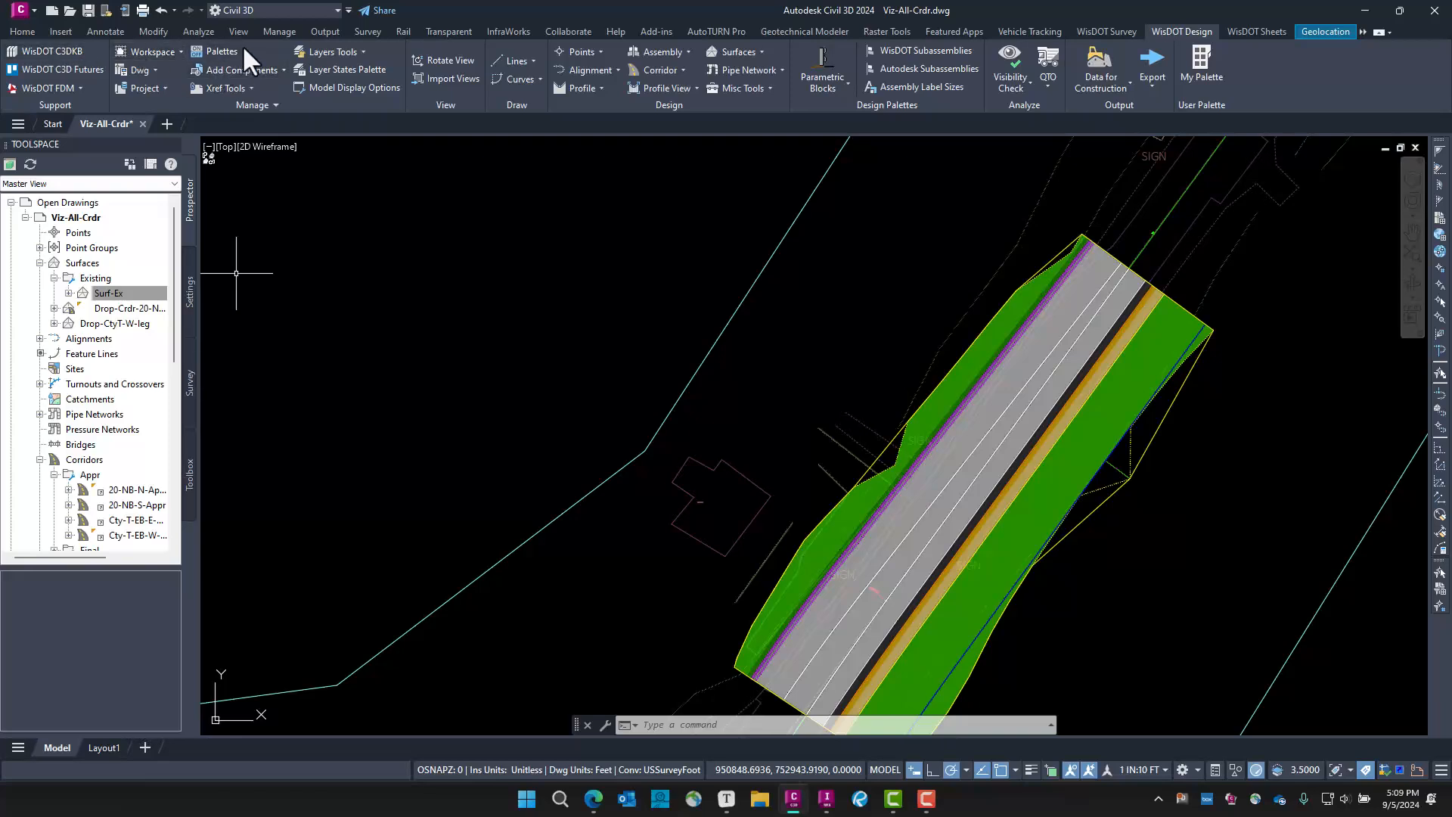
left_click(21, 32)
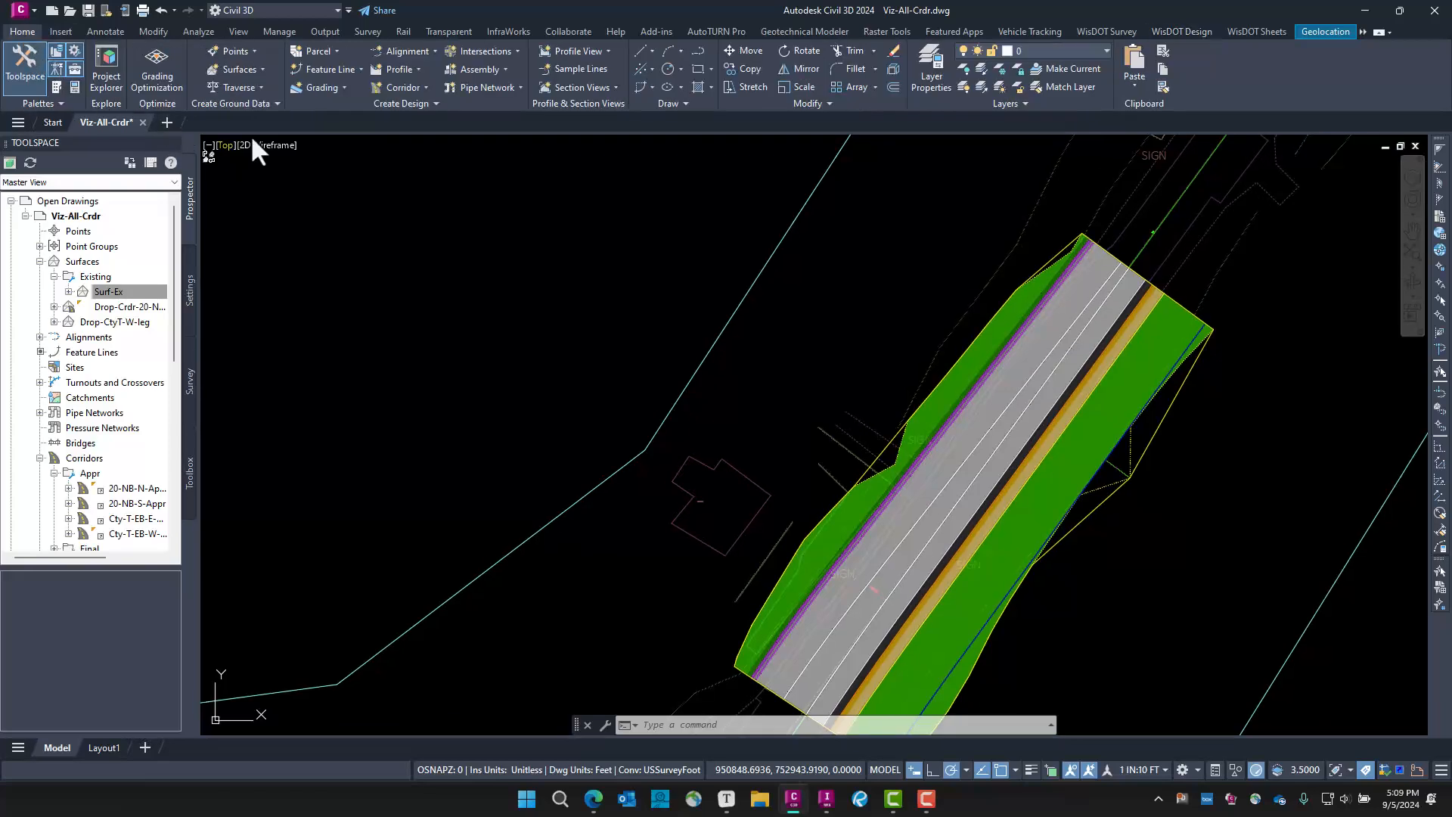
left_click(329, 71)
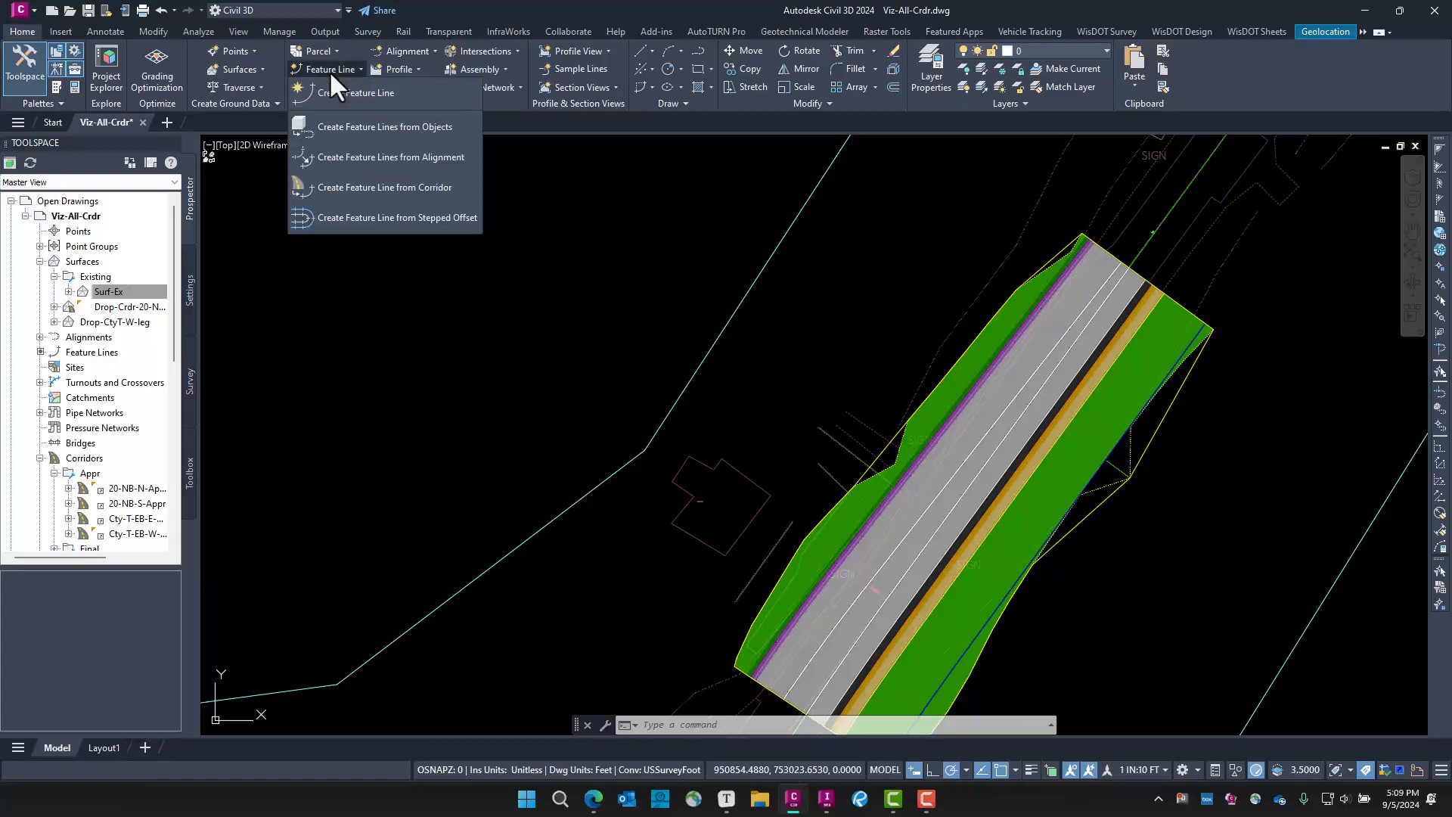
left_click(352, 129)
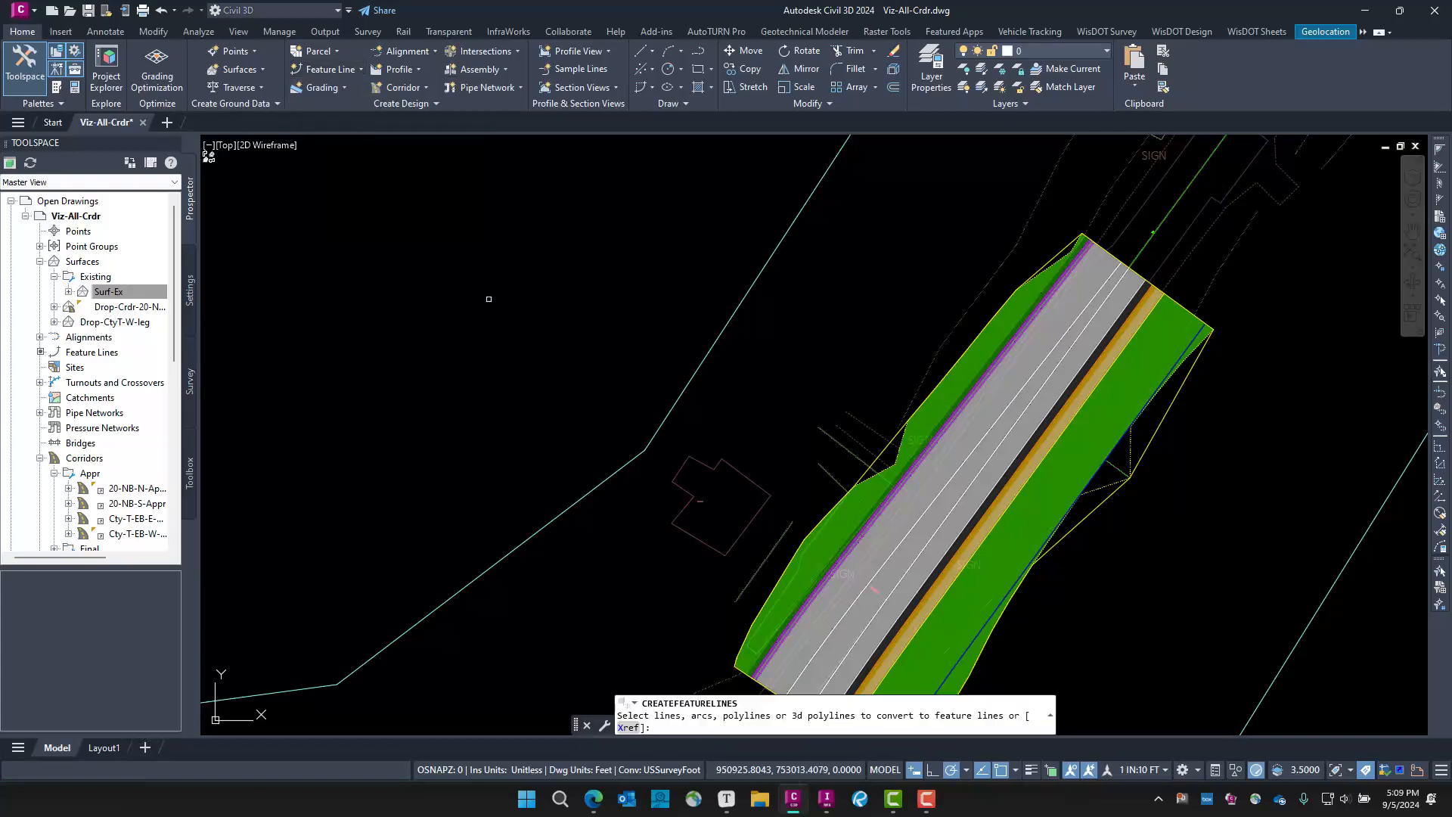
left_click(709, 552)
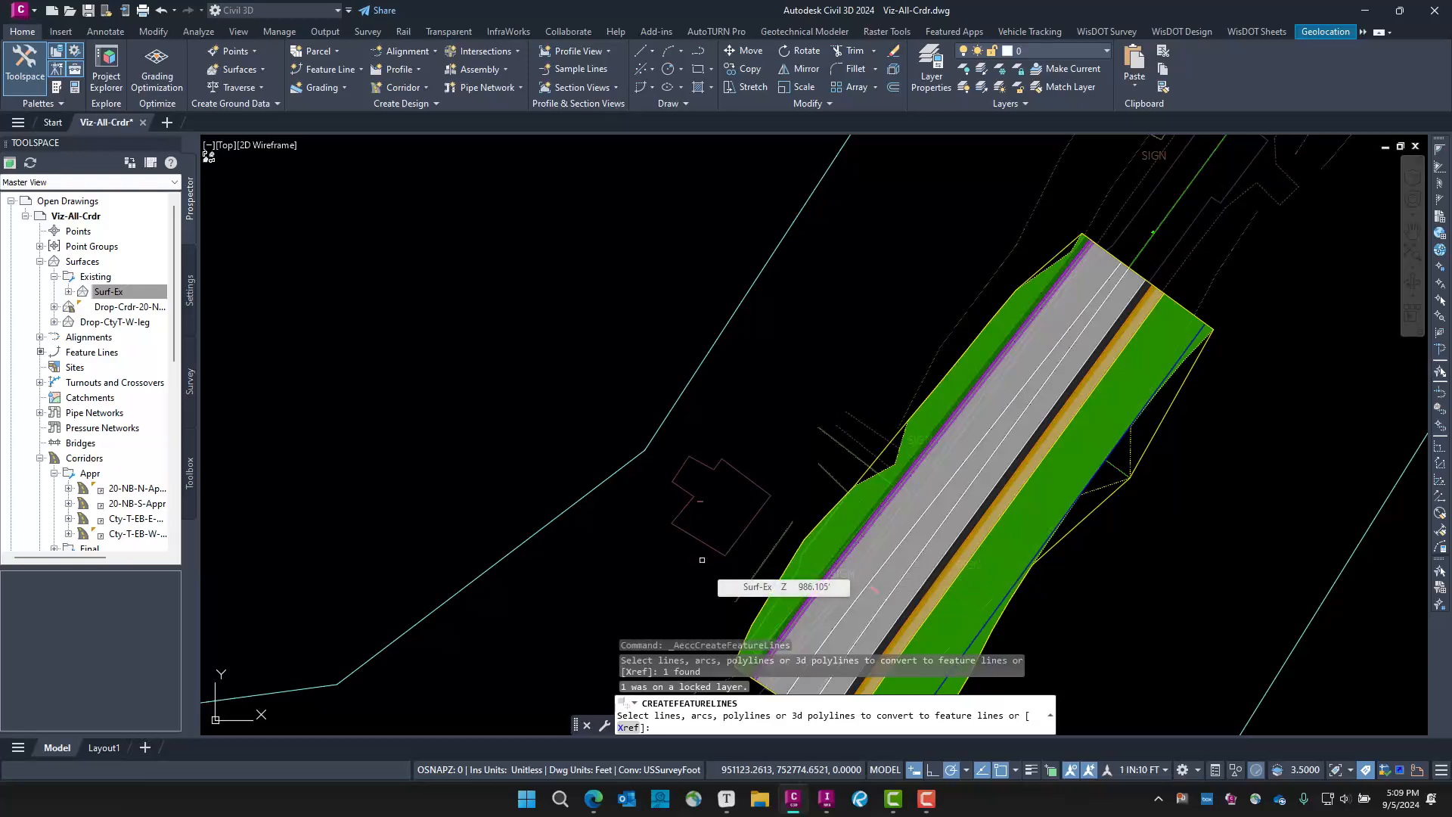
type("x")
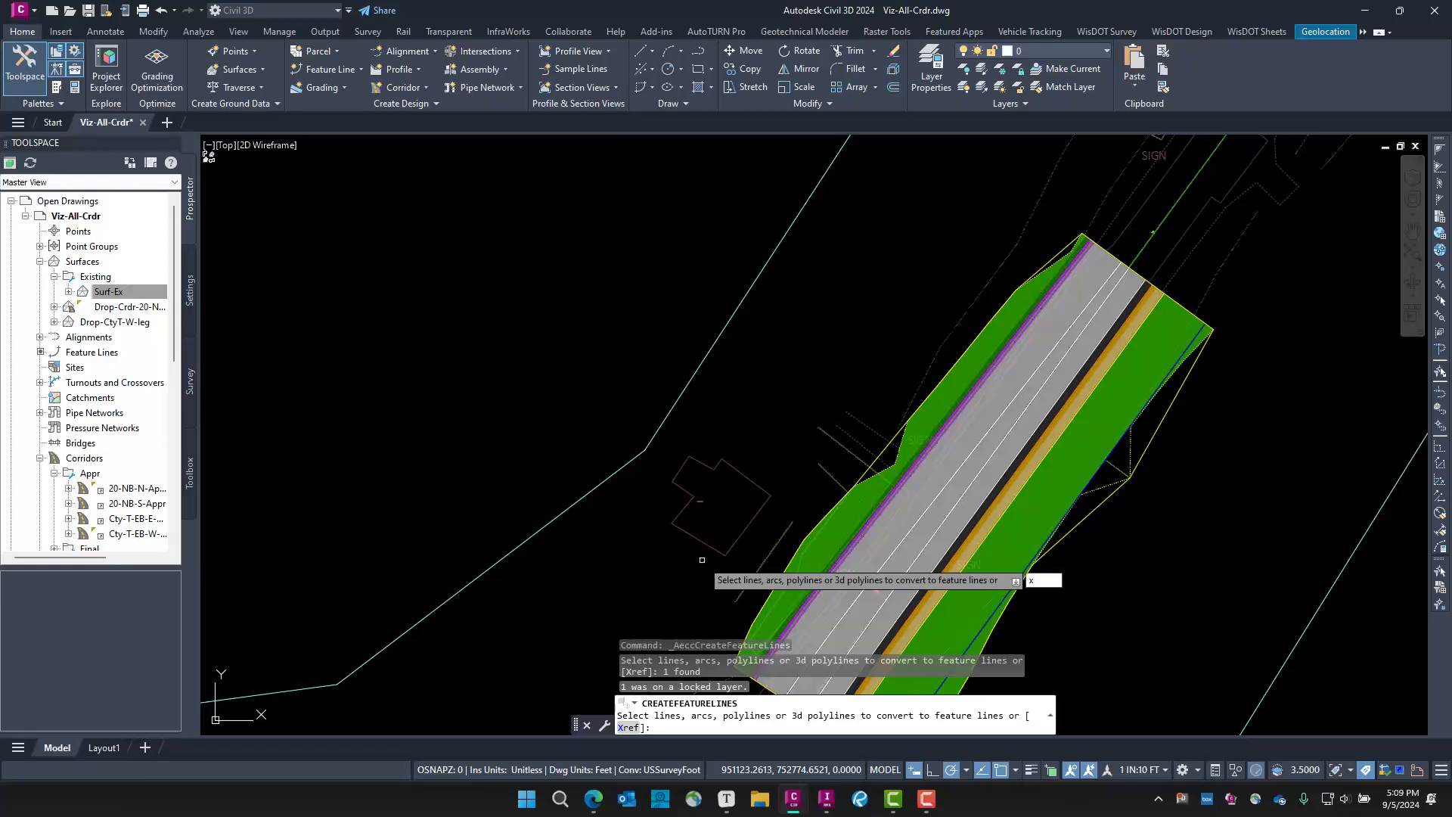
key("Return")
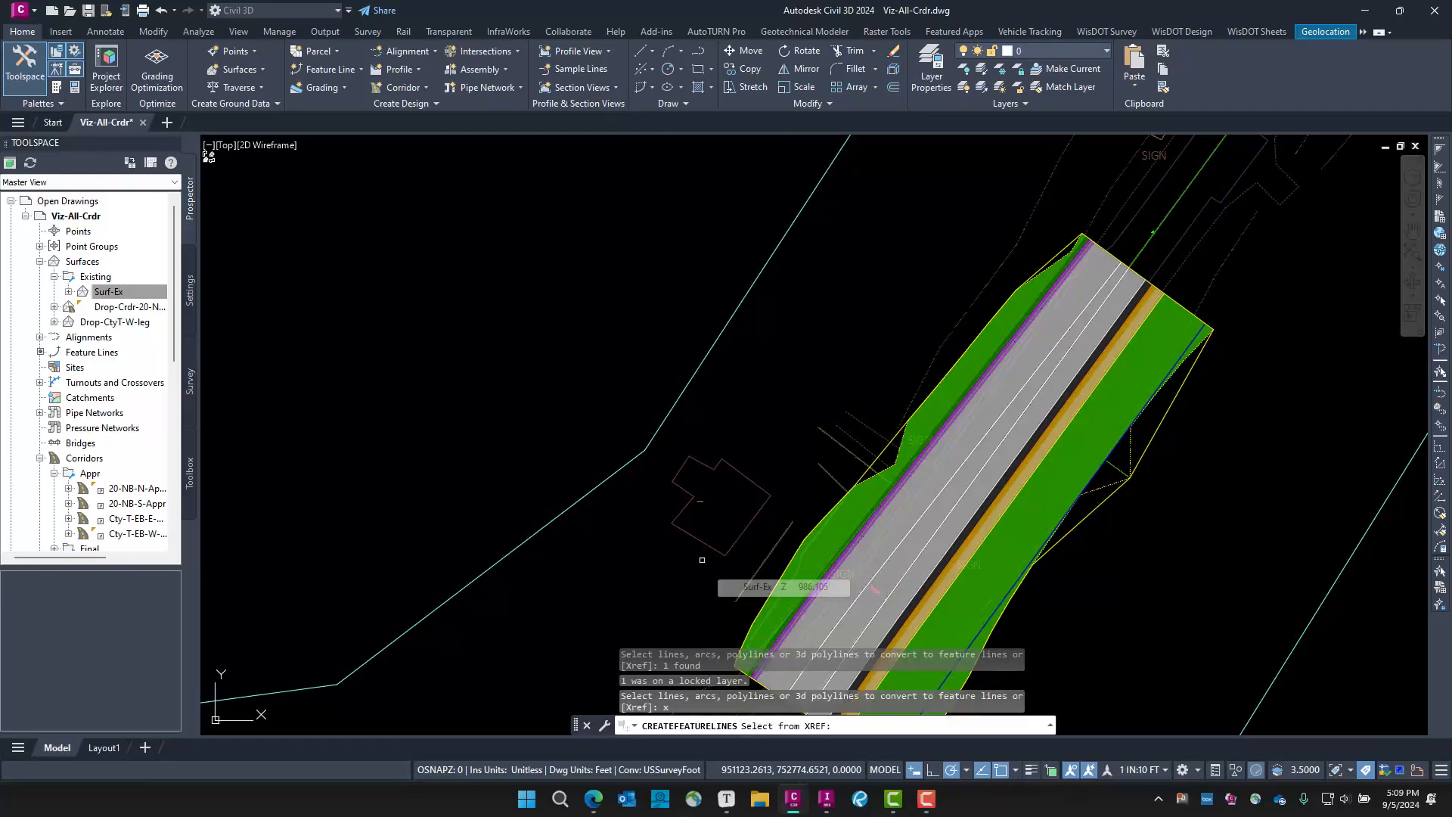
left_click(714, 549)
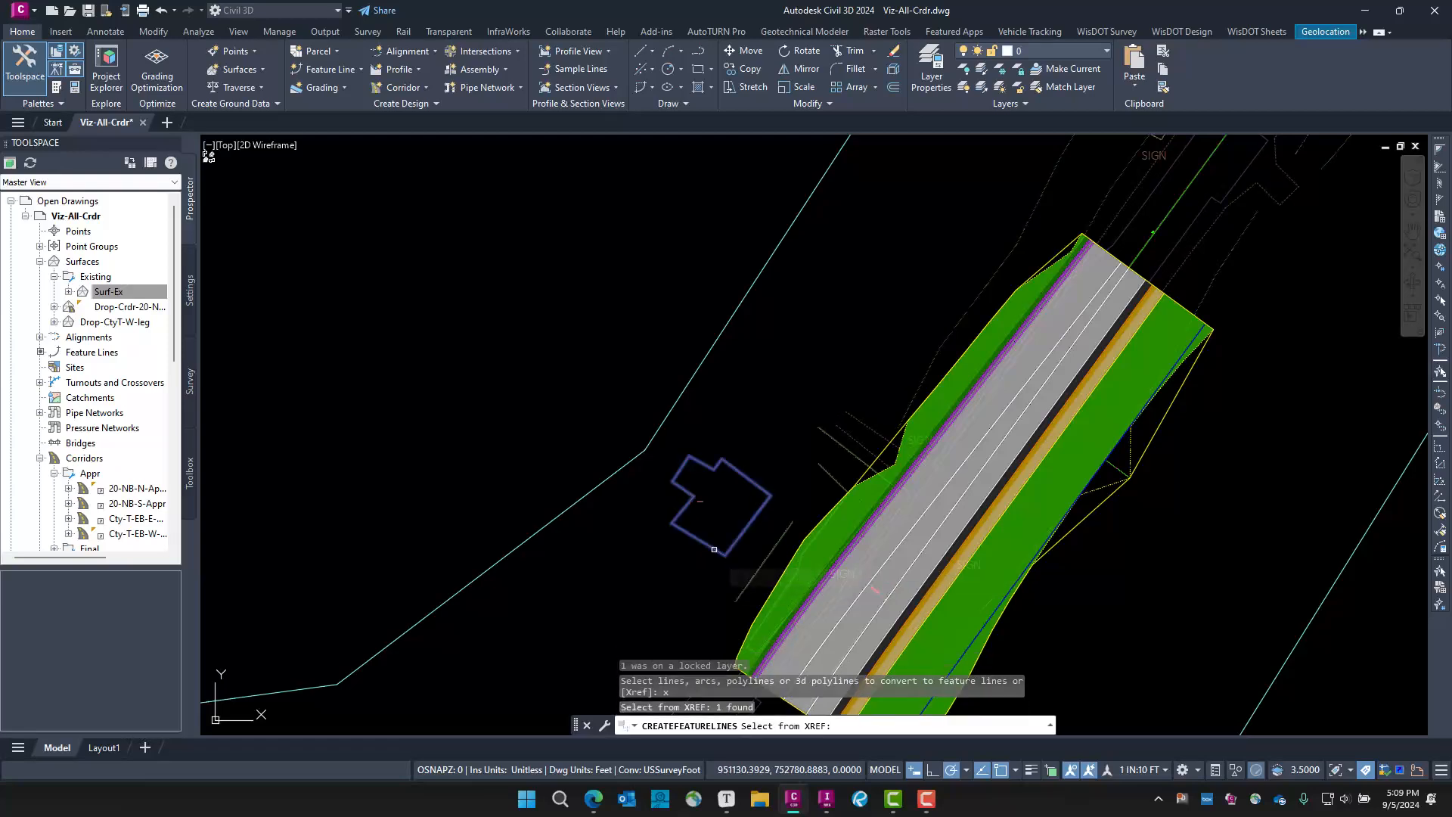
key("Return")
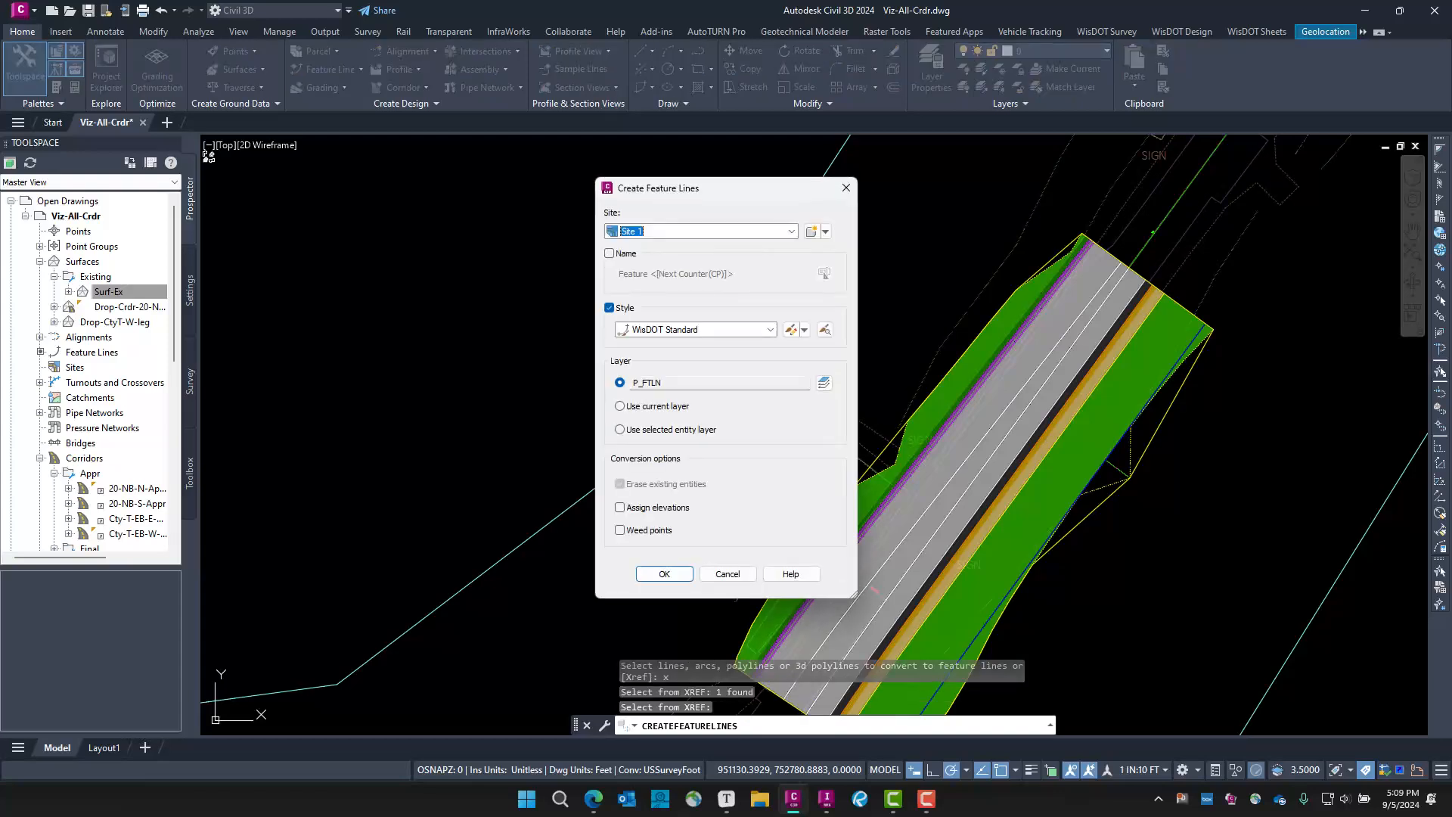
Create the feature line in Site 1 with the name prefix House, assigning elevations from Surf-Ex with intermediate grade break points
left_click_drag(773, 185, 859, 227)
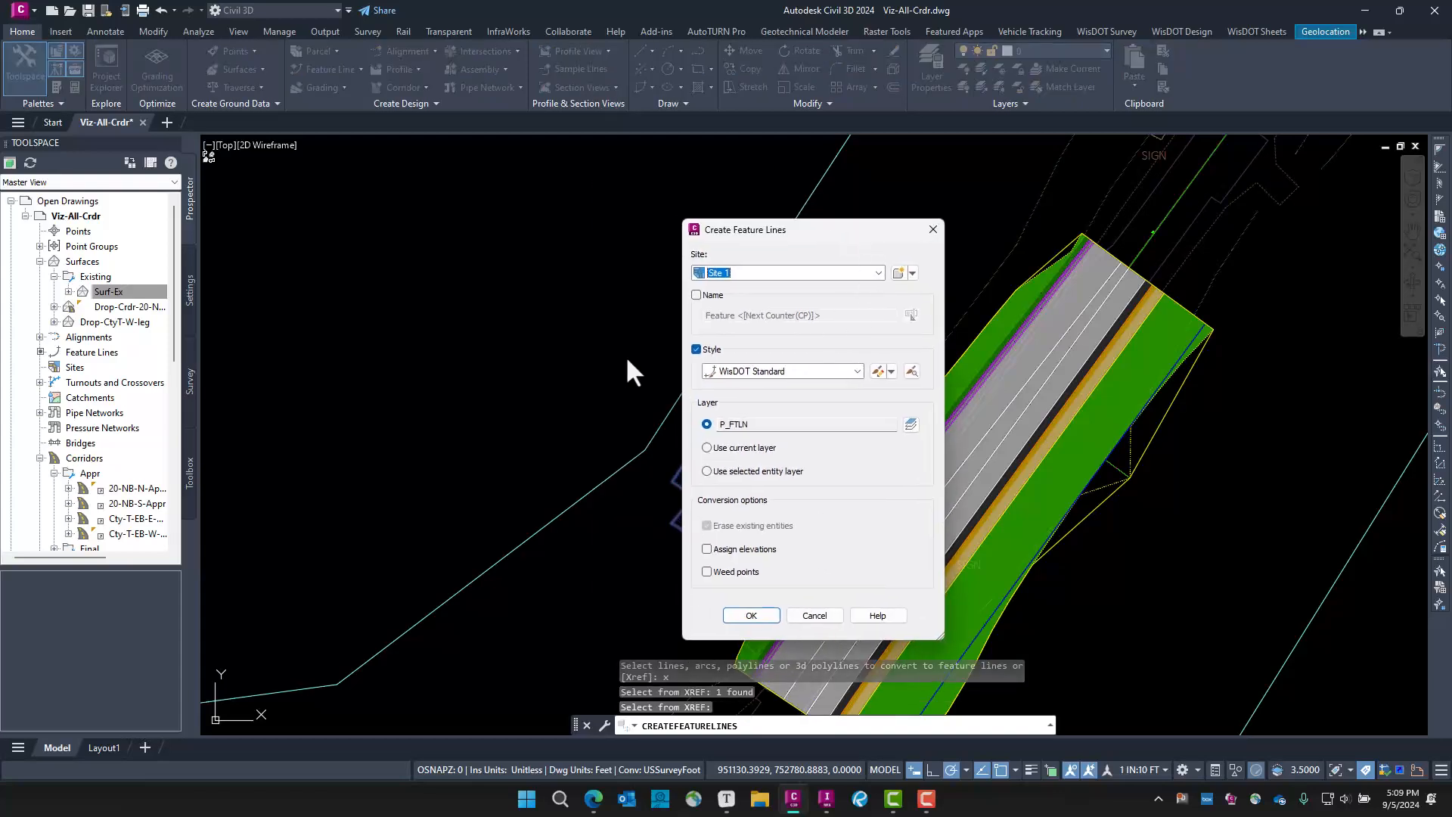
left_click(698, 295)
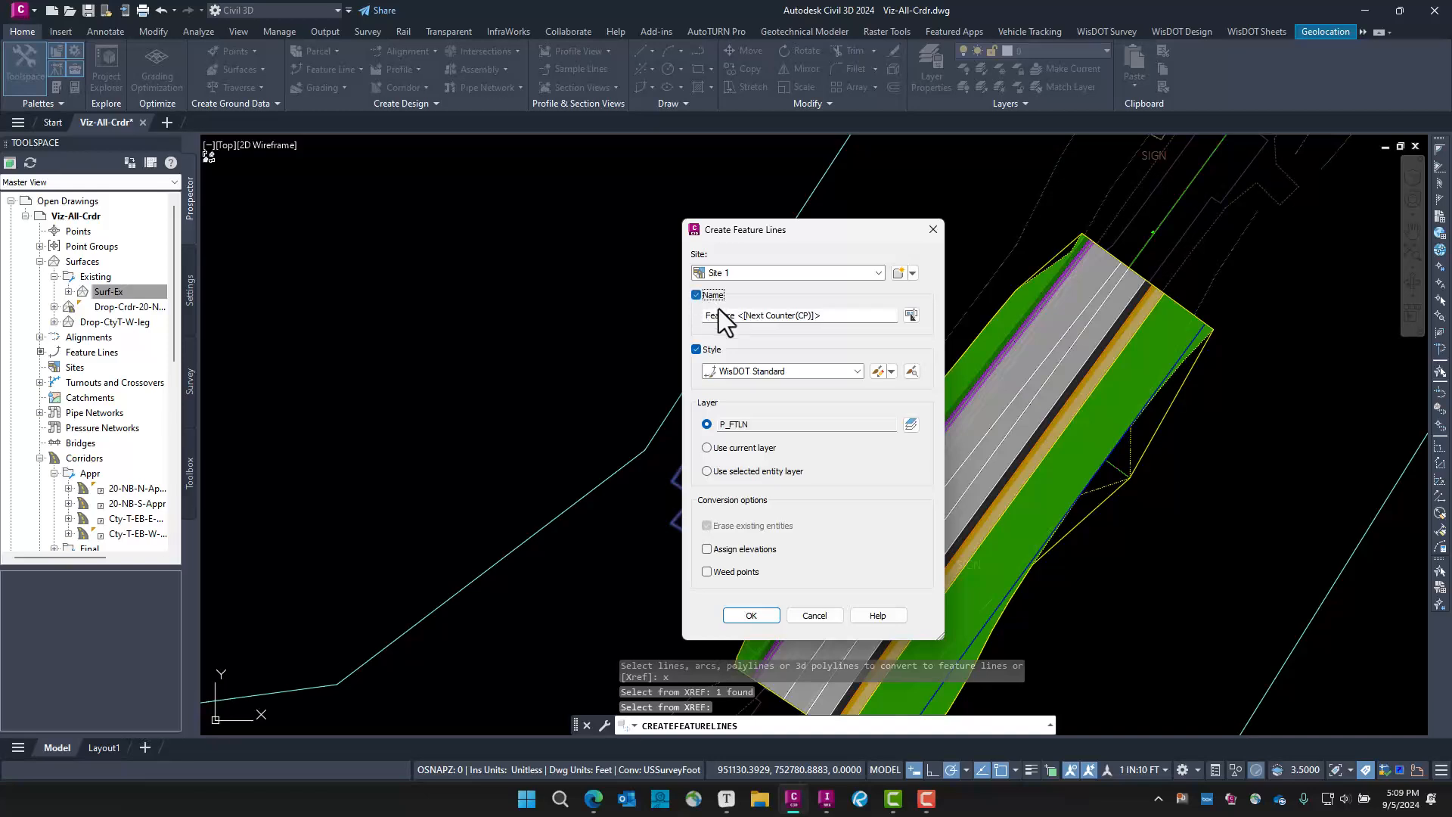
left_click(719, 314)
type("House")
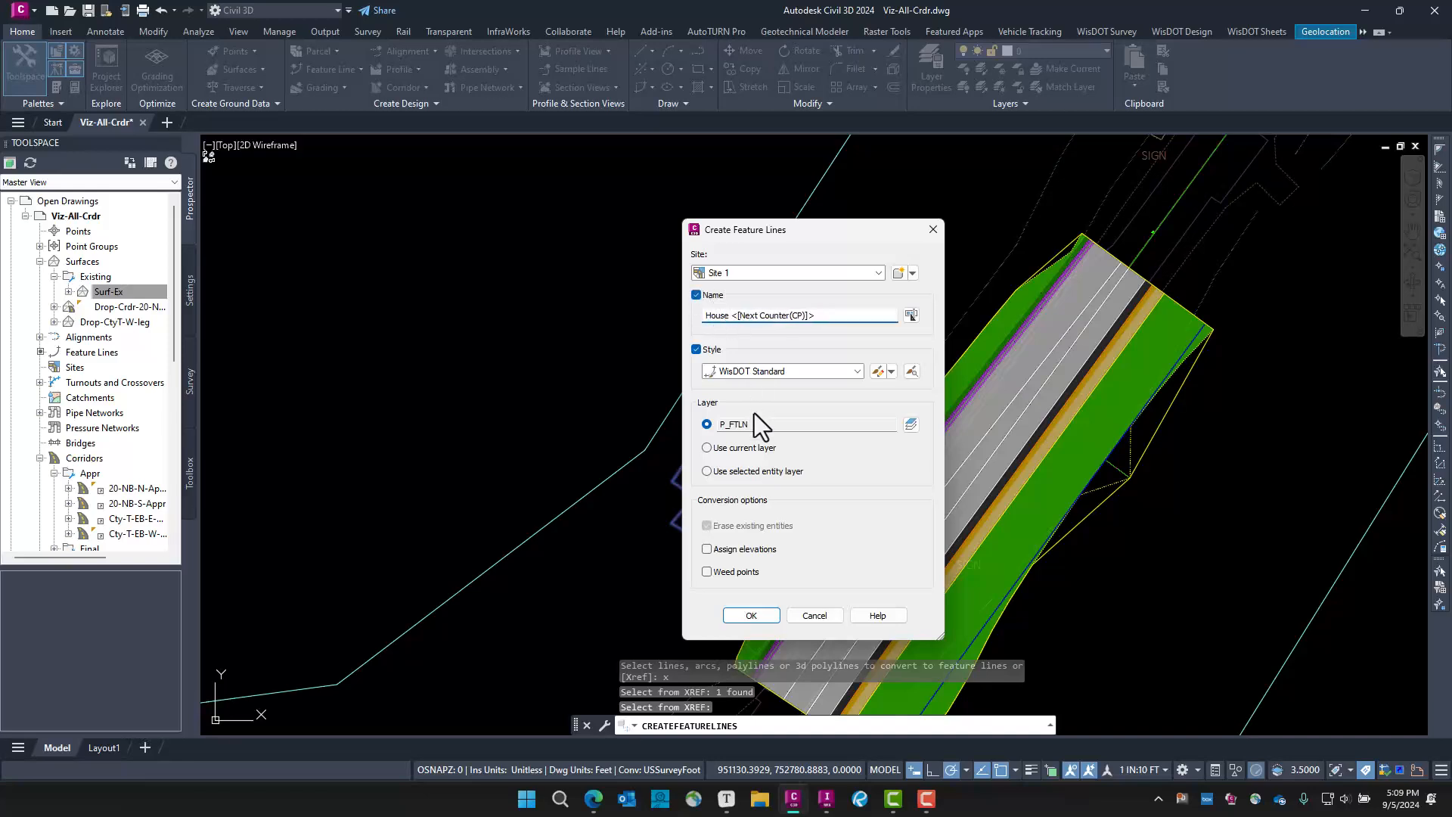
left_click(745, 551)
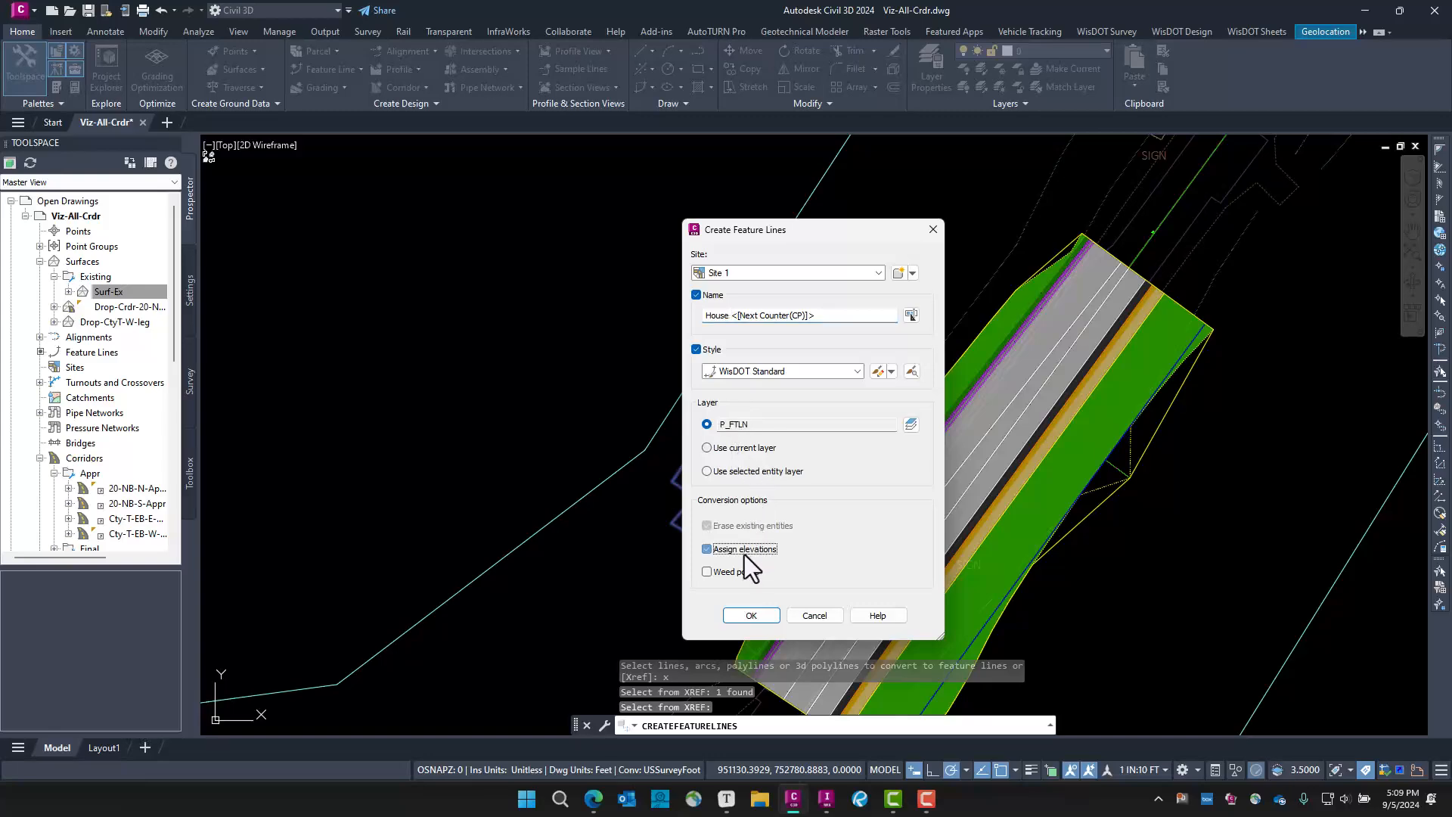
left_click(750, 616)
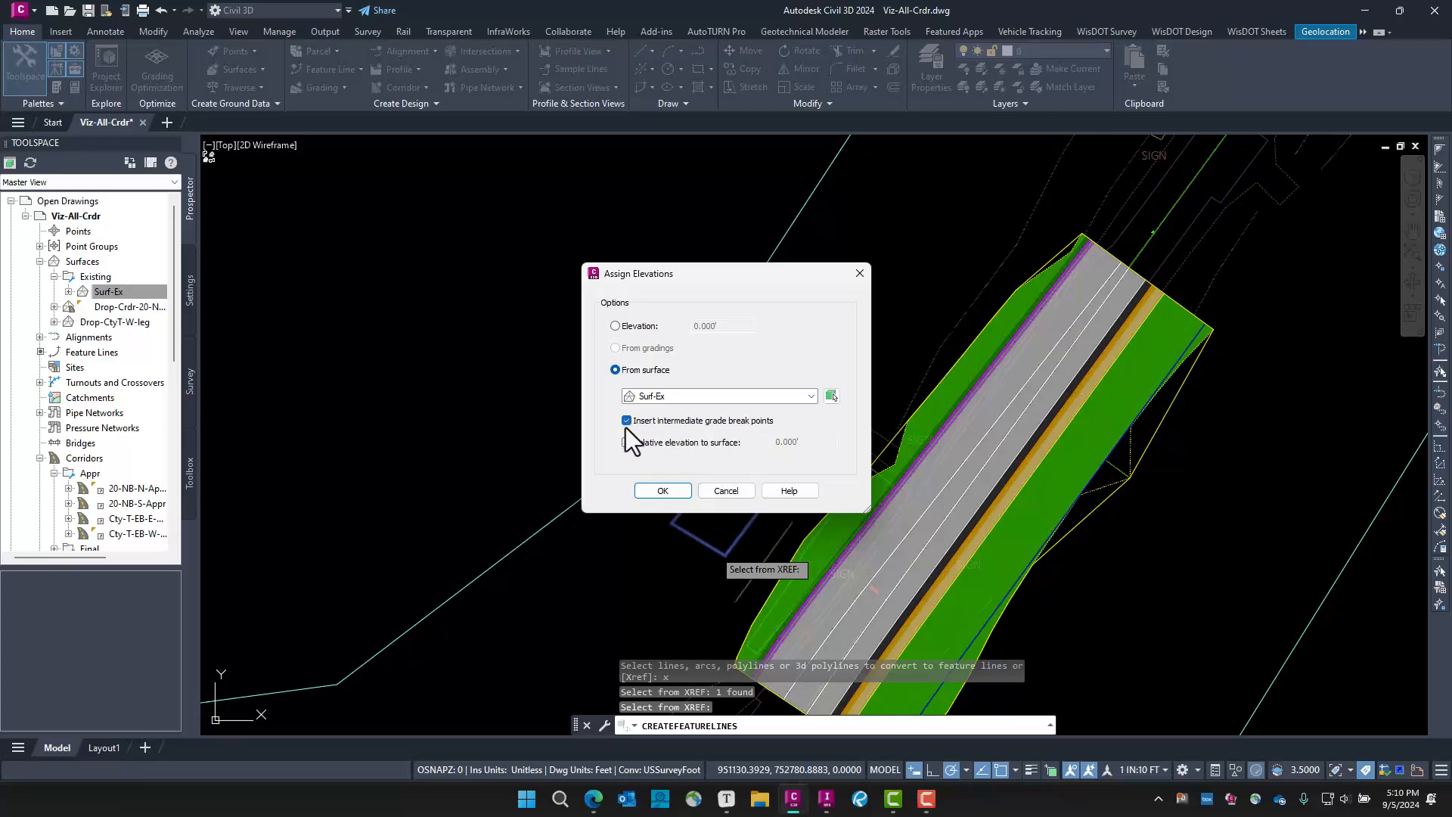
left_click(661, 493)
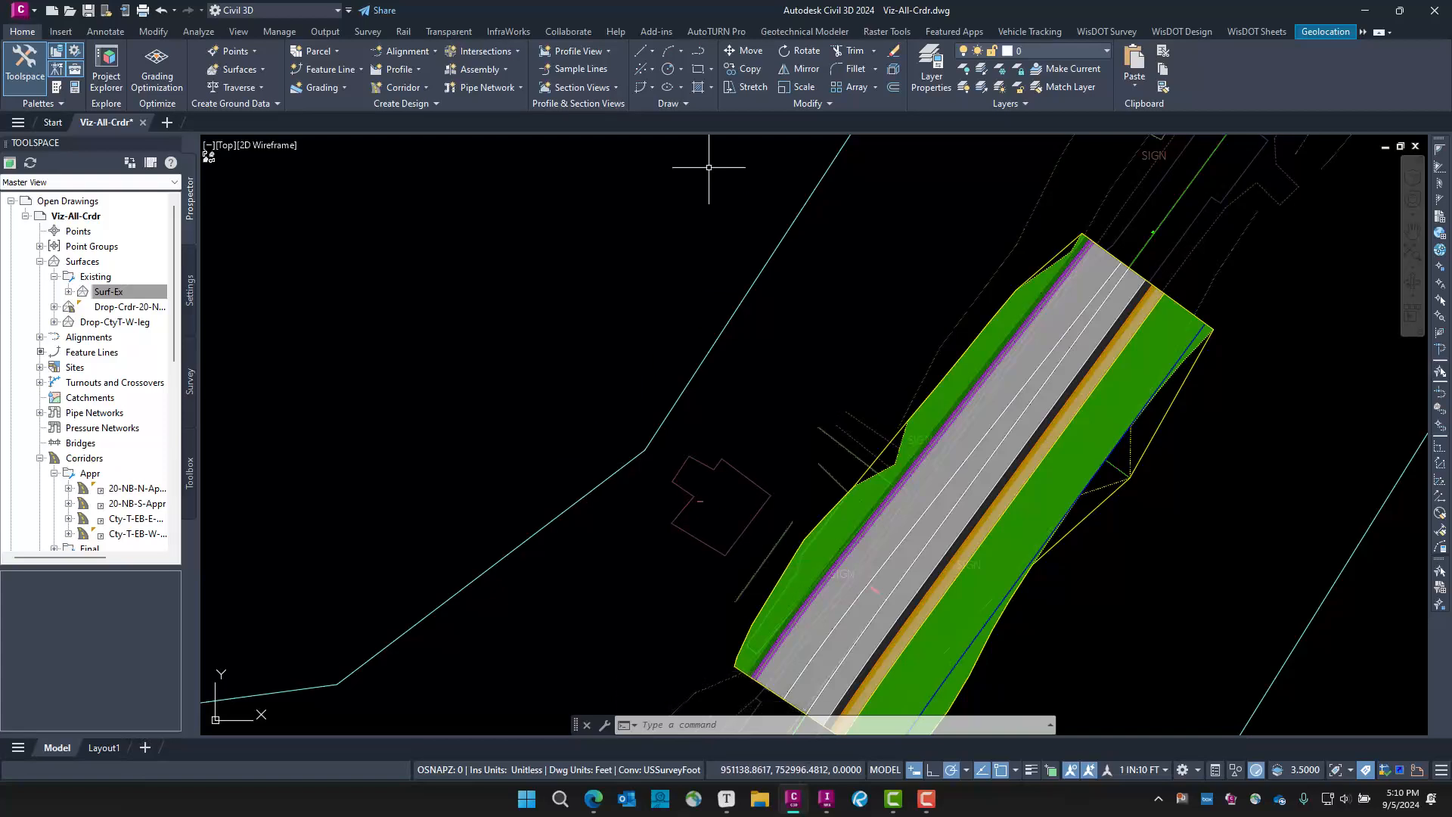
Try to create a wall surface from the building outline
left_click(1181, 31)
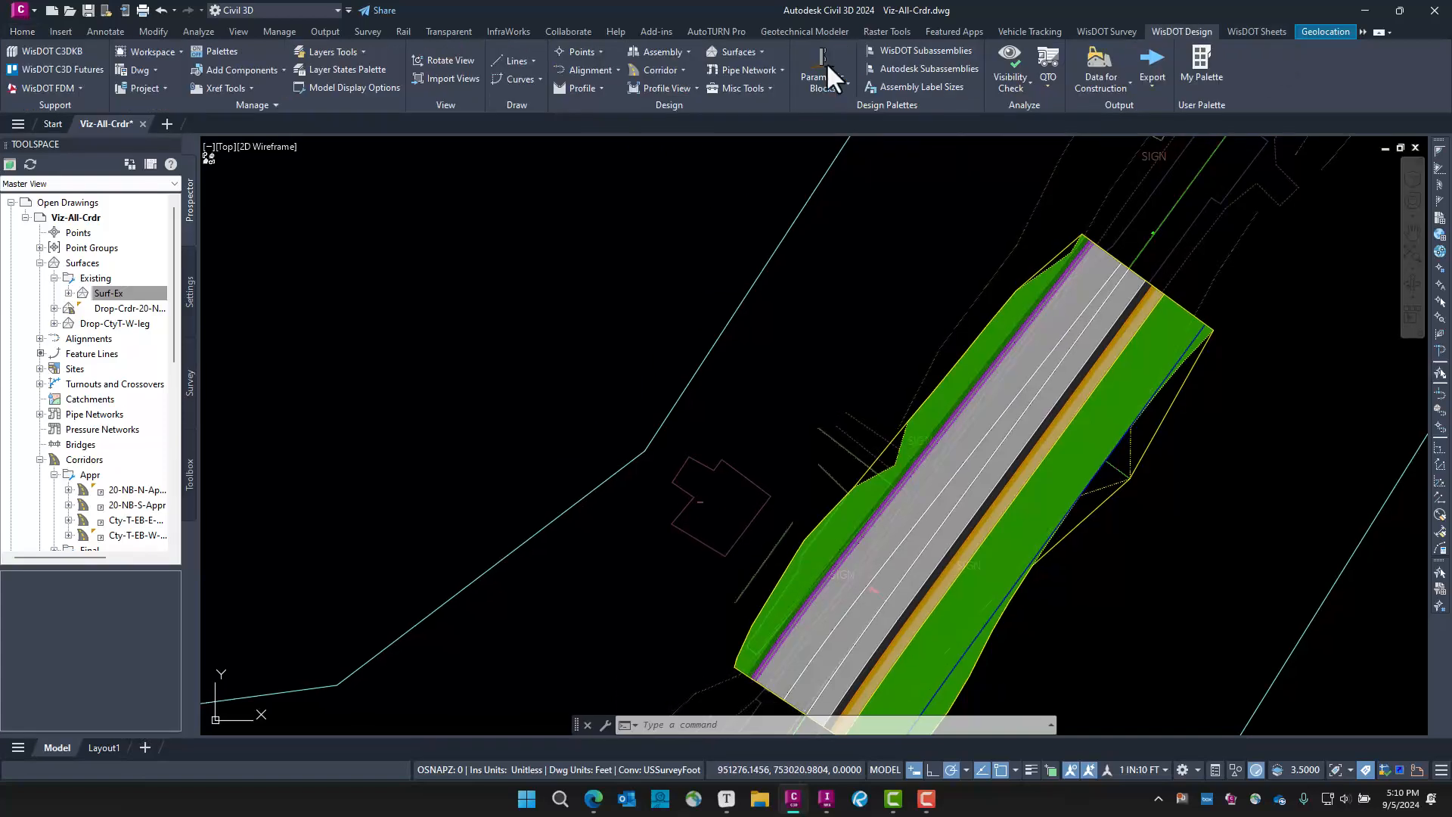
left_click(740, 50)
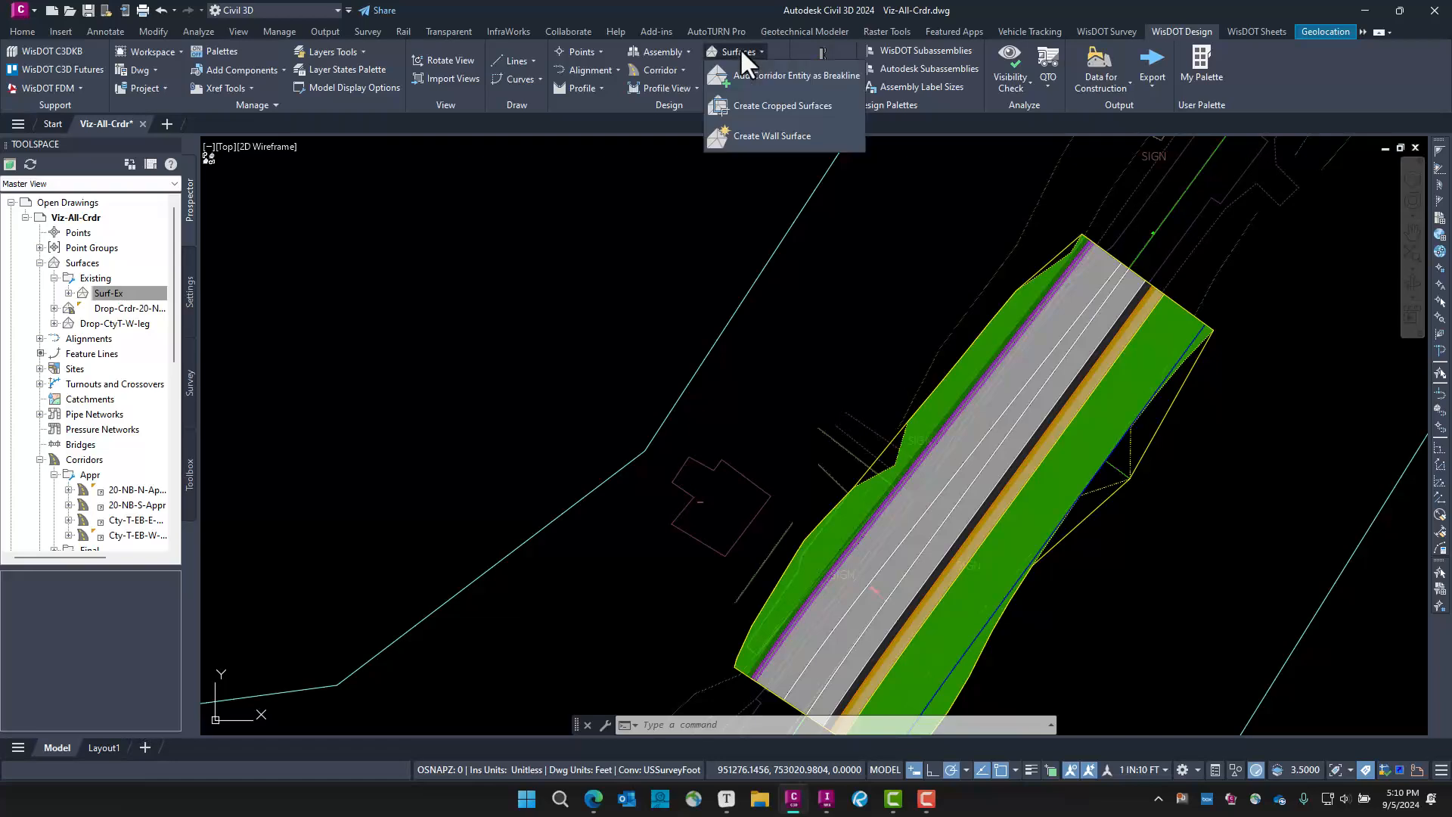
left_click(766, 138)
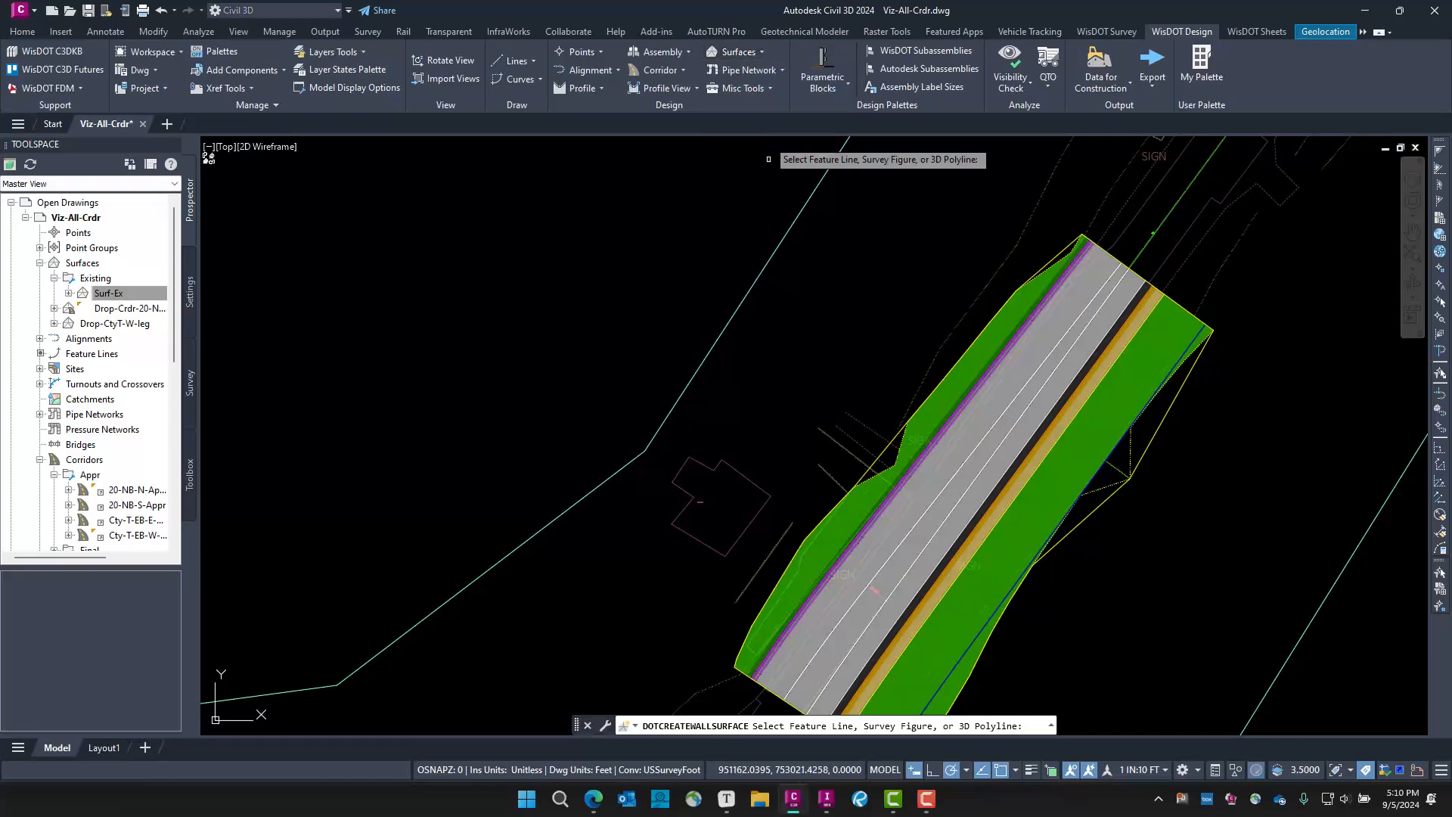
left_click(718, 552)
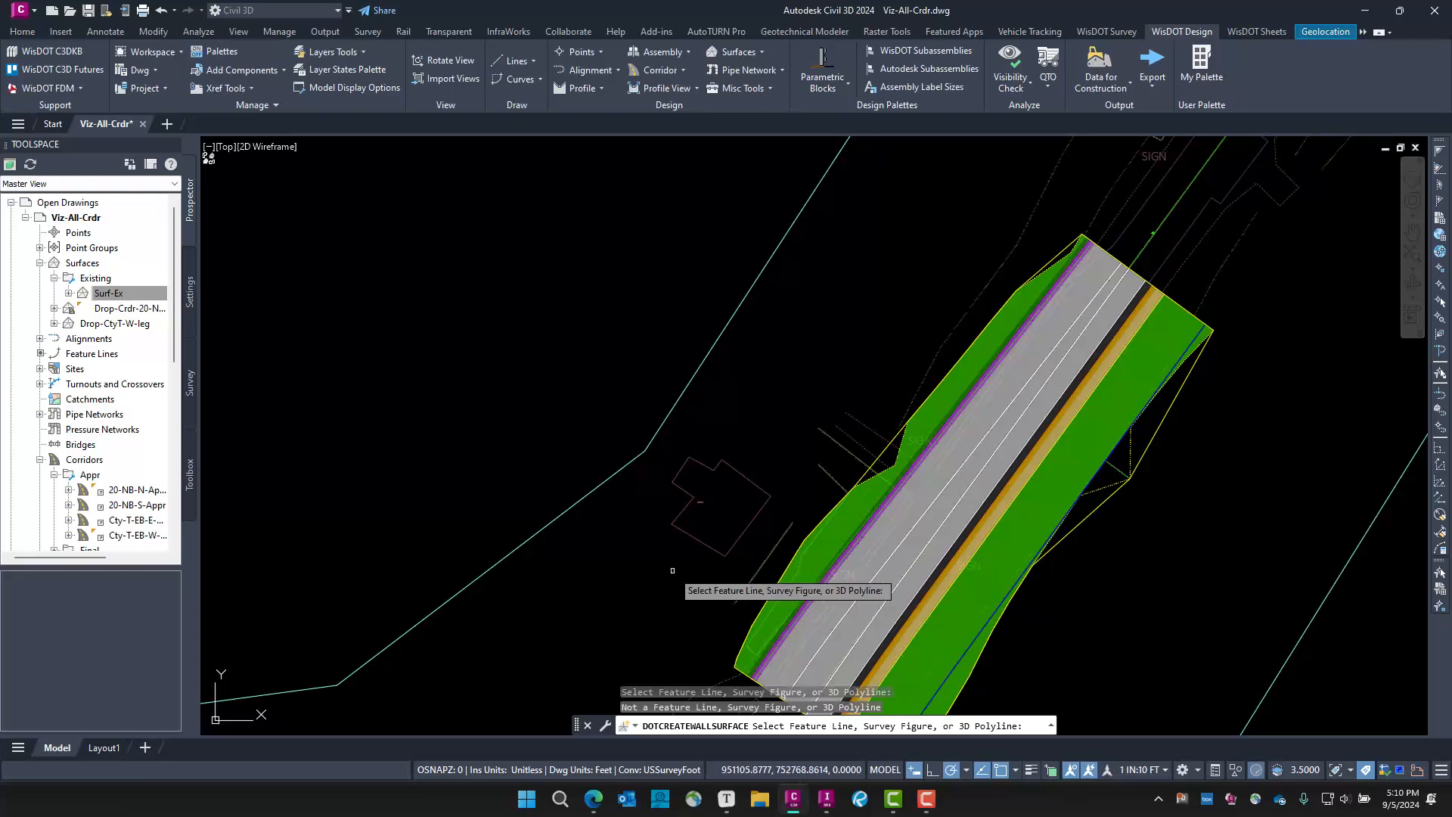
Start a wall surface from the House 1 feature line, offsetting toward the inside of the building
scroll(681, 562, "up", 2)
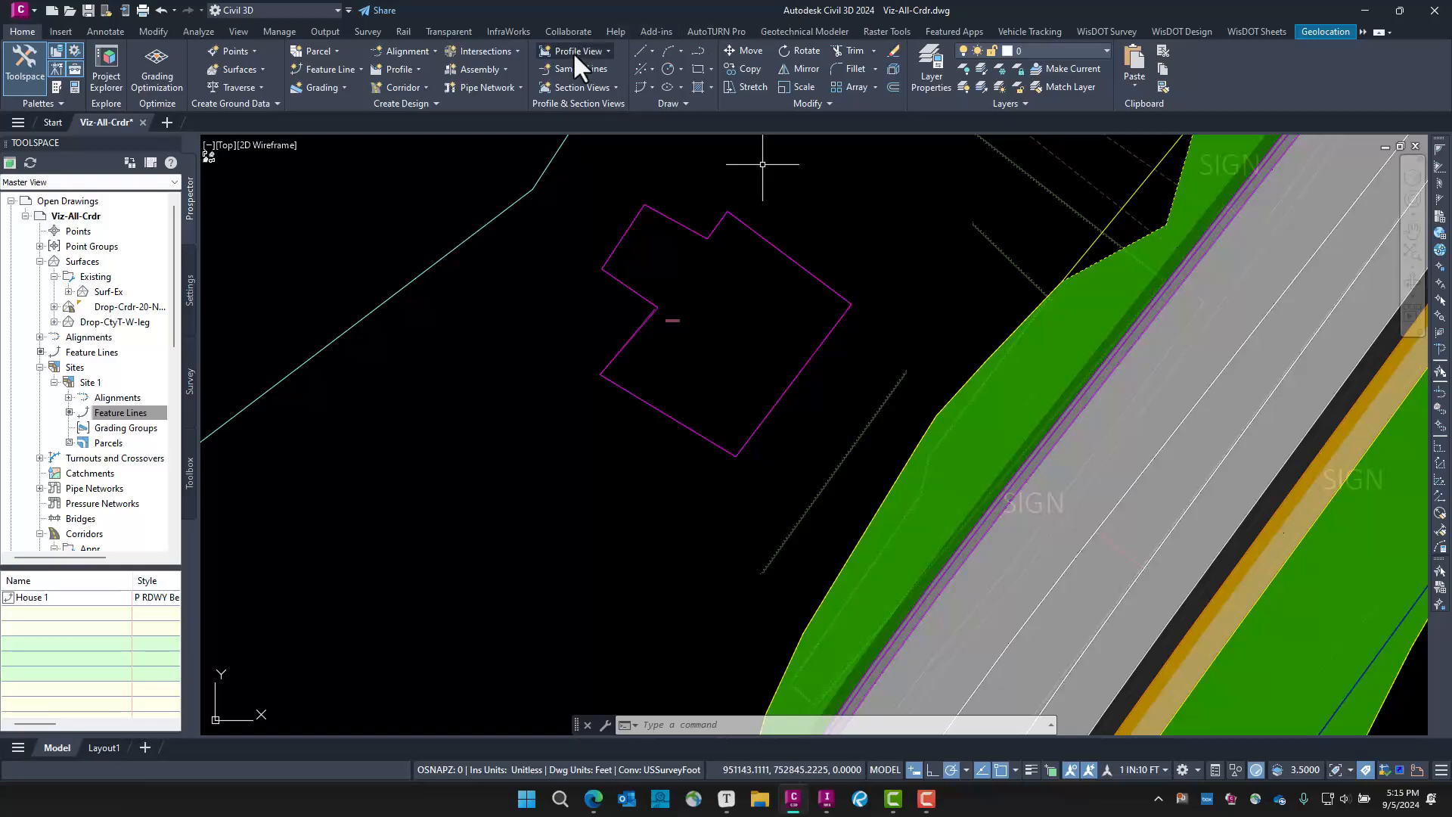
left_click(1181, 32)
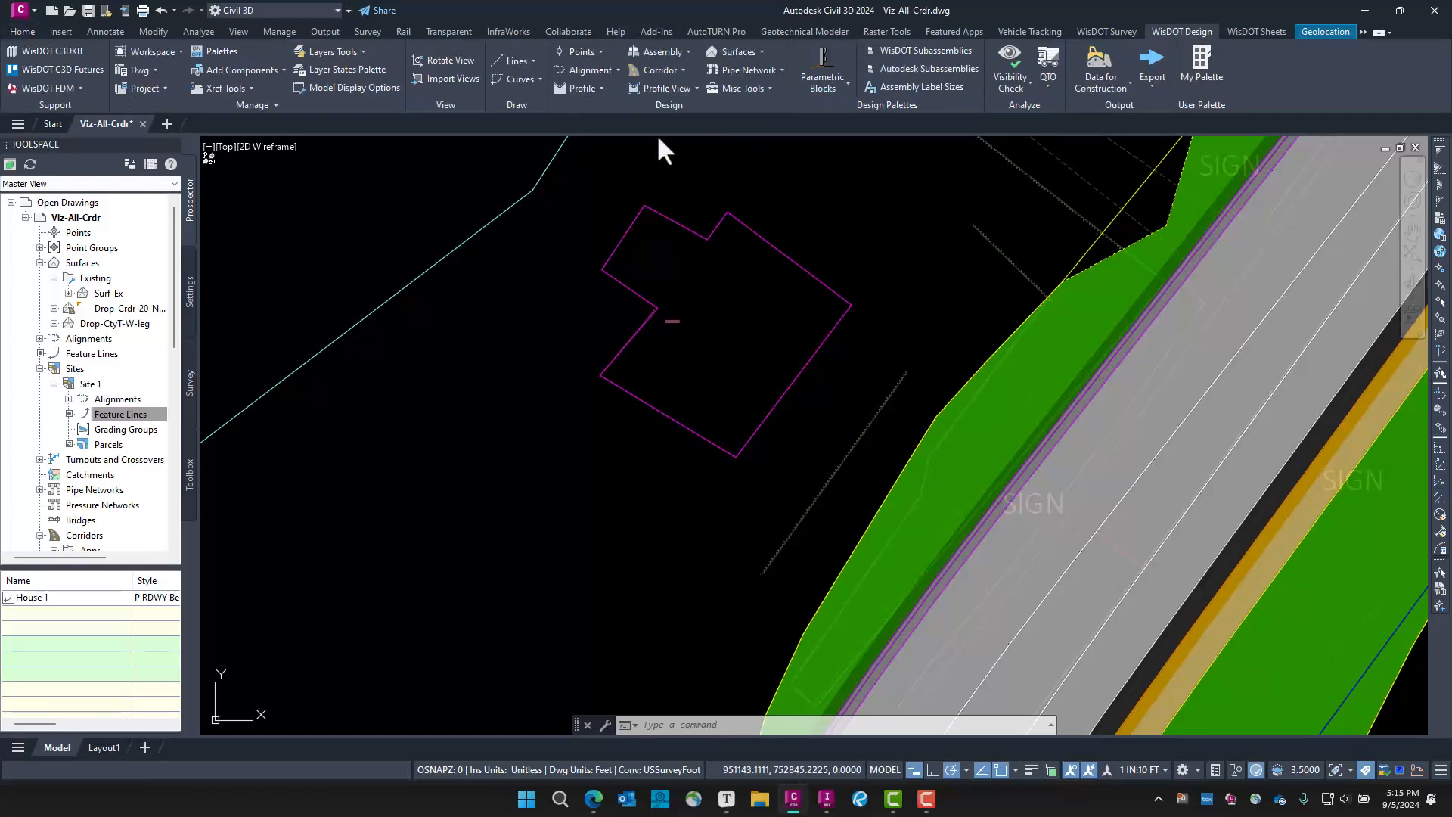
left_click(737, 52)
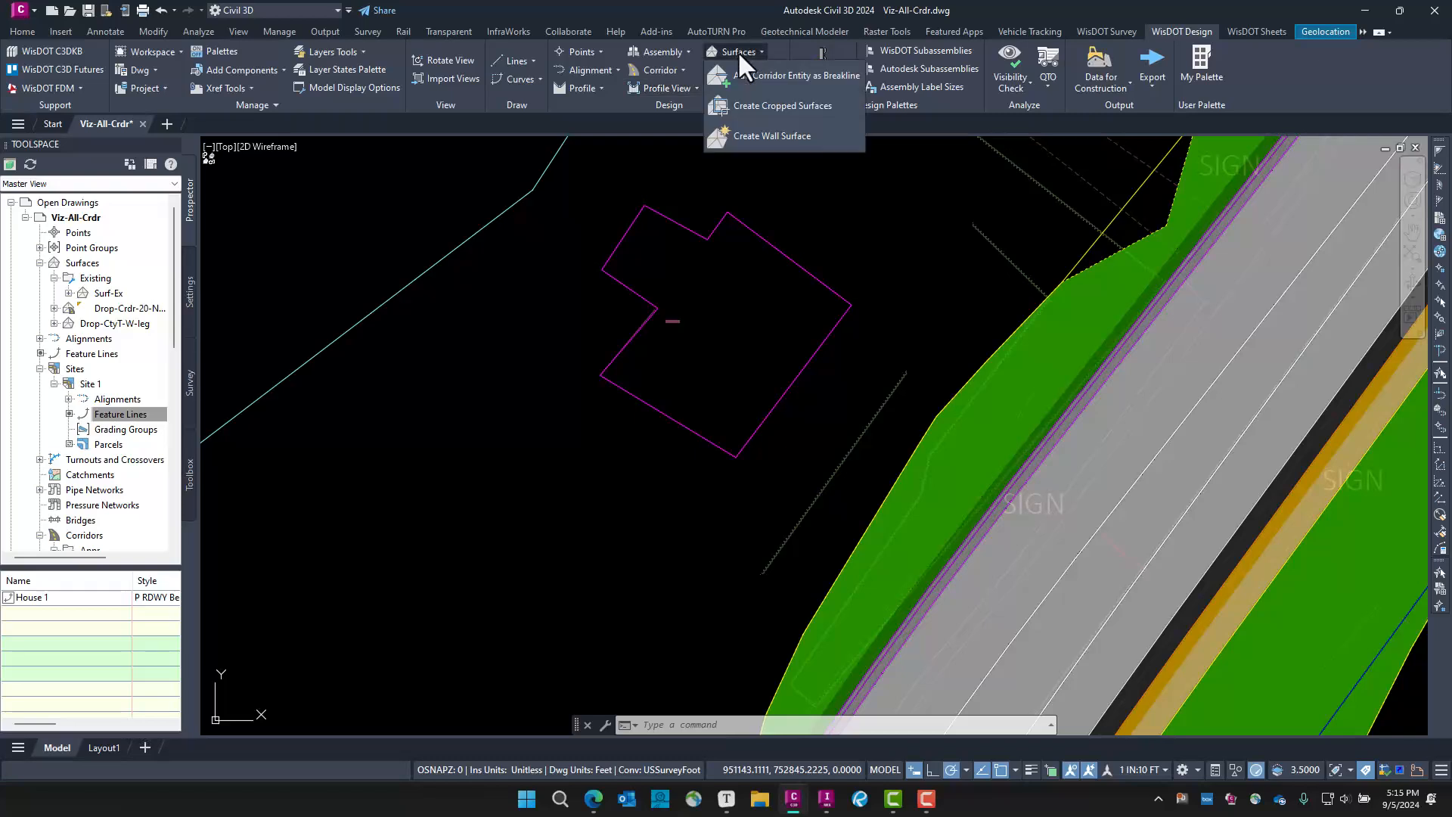
left_click(770, 139)
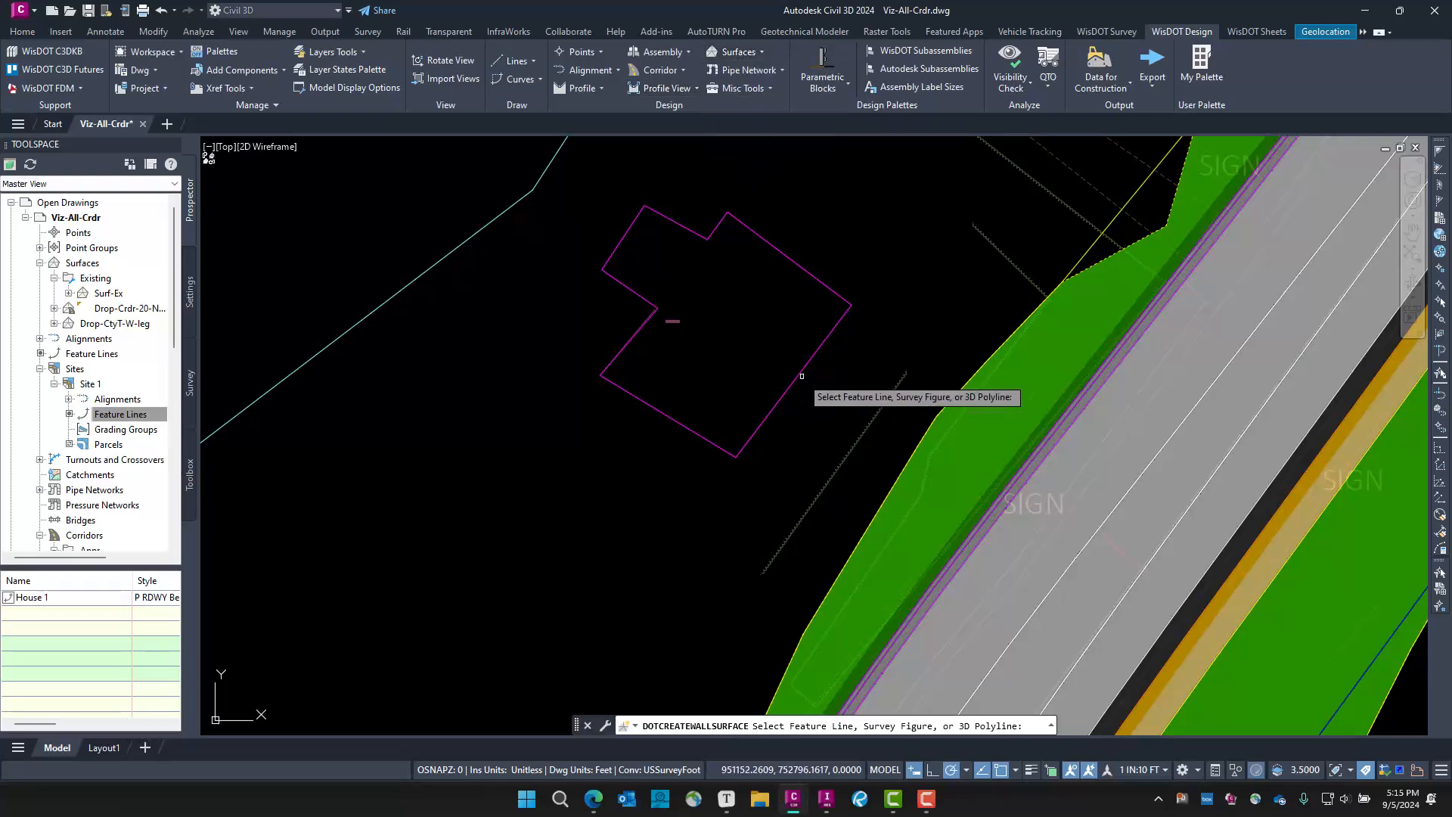
left_click(796, 375)
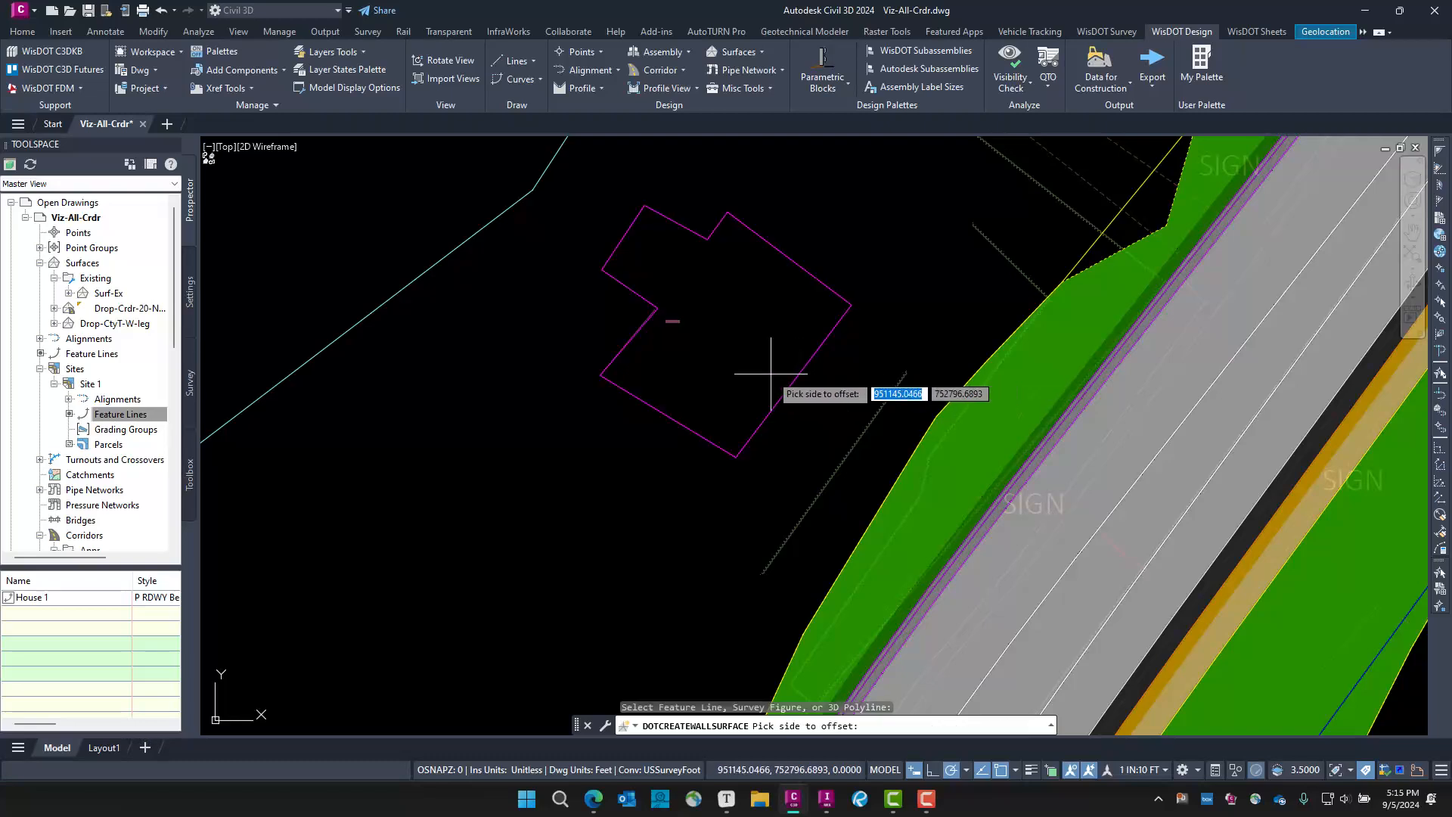
left_click(765, 362)
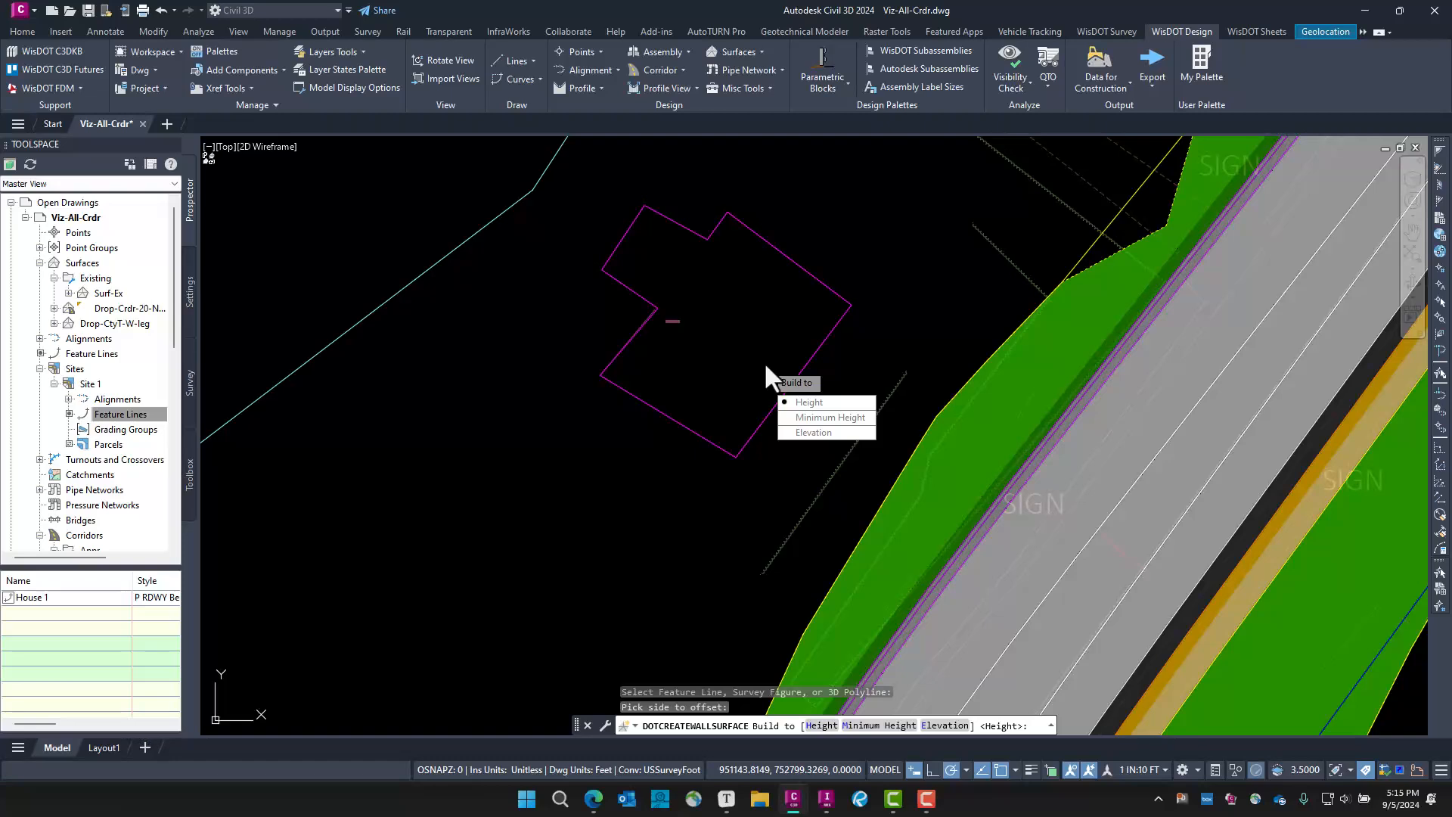
Build the wall surface by height at 24, name it House1, and end the command
key("Return")
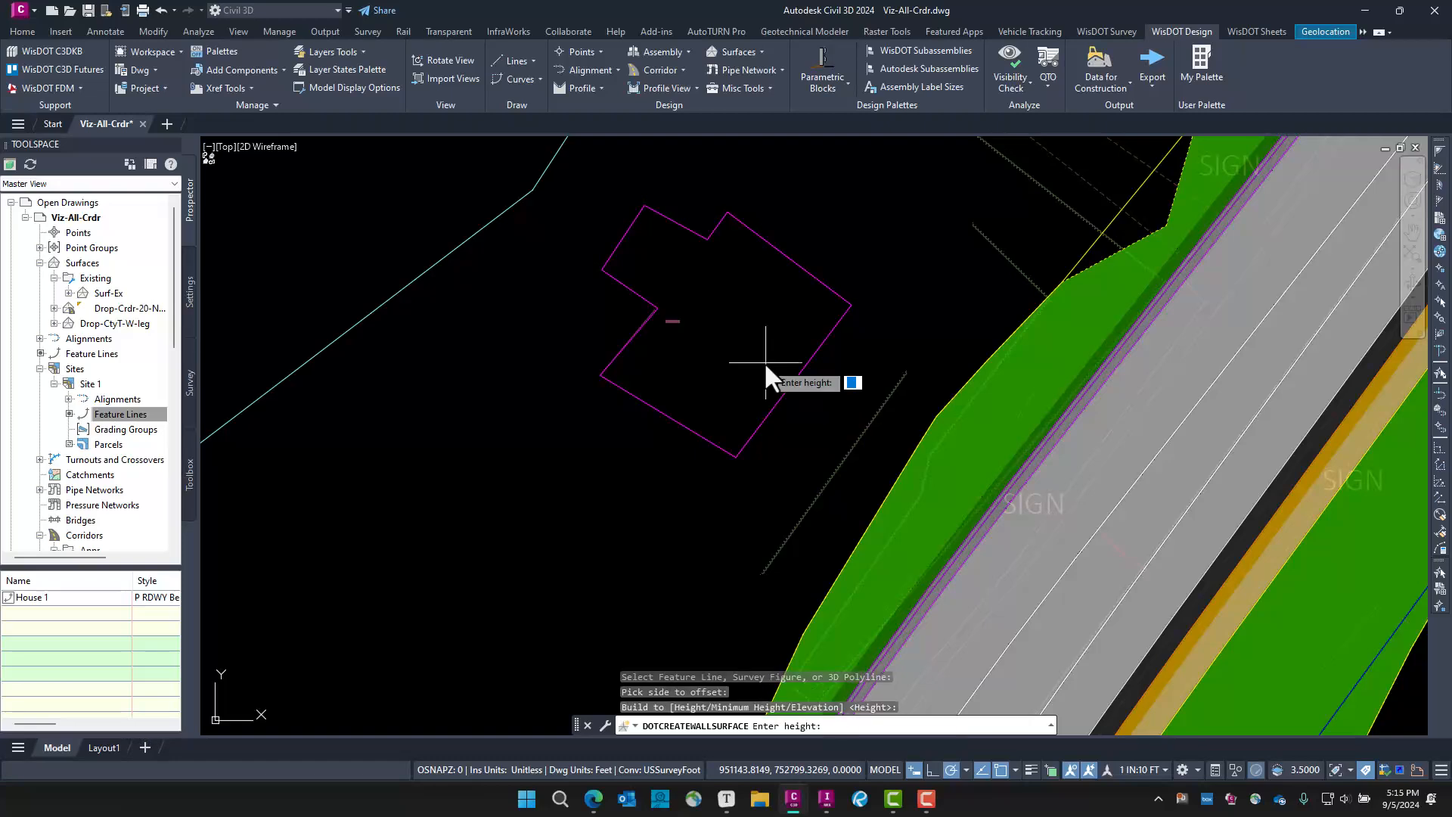
type("24")
key("Return")
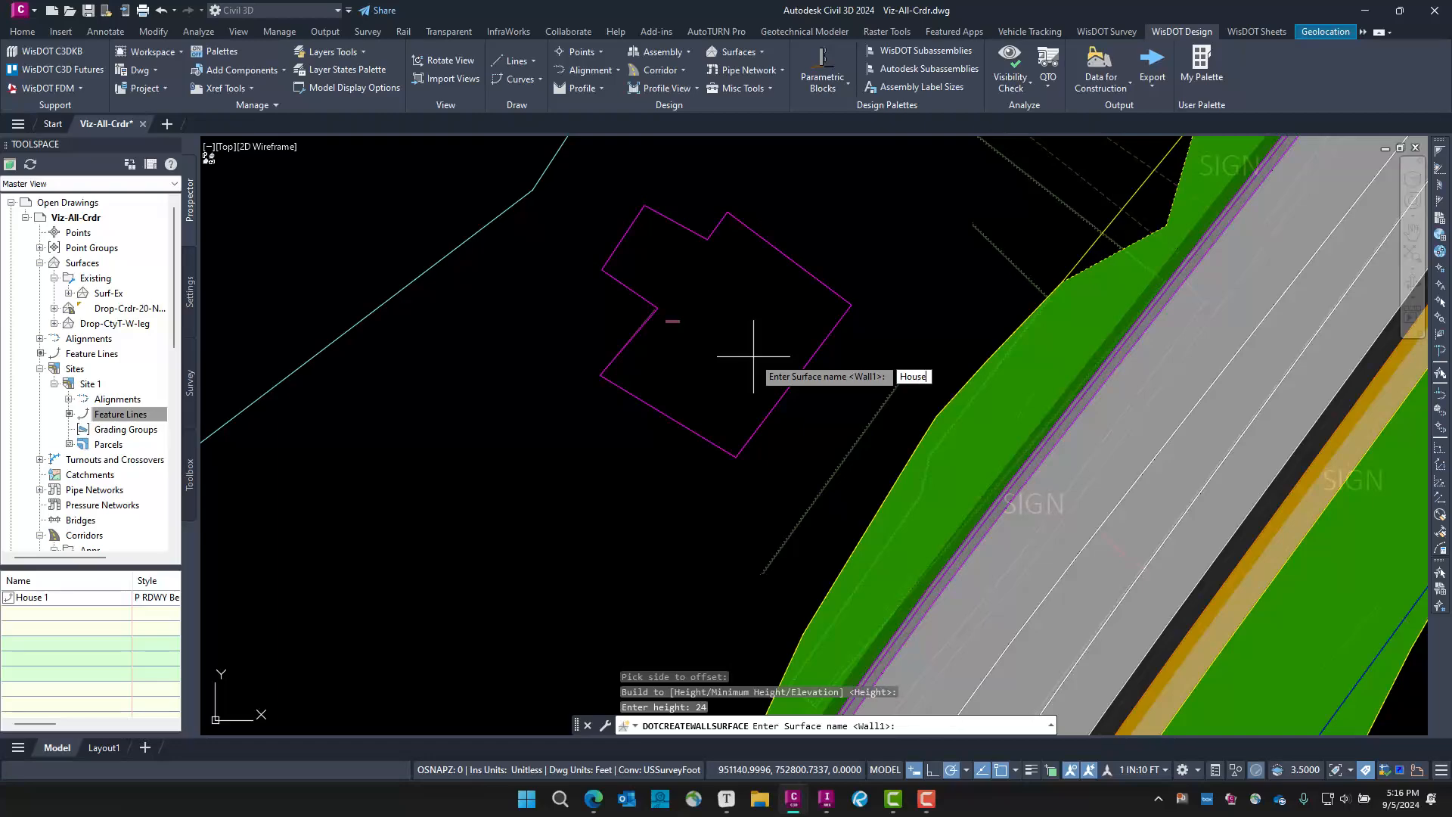
type("House1")
key("Return")
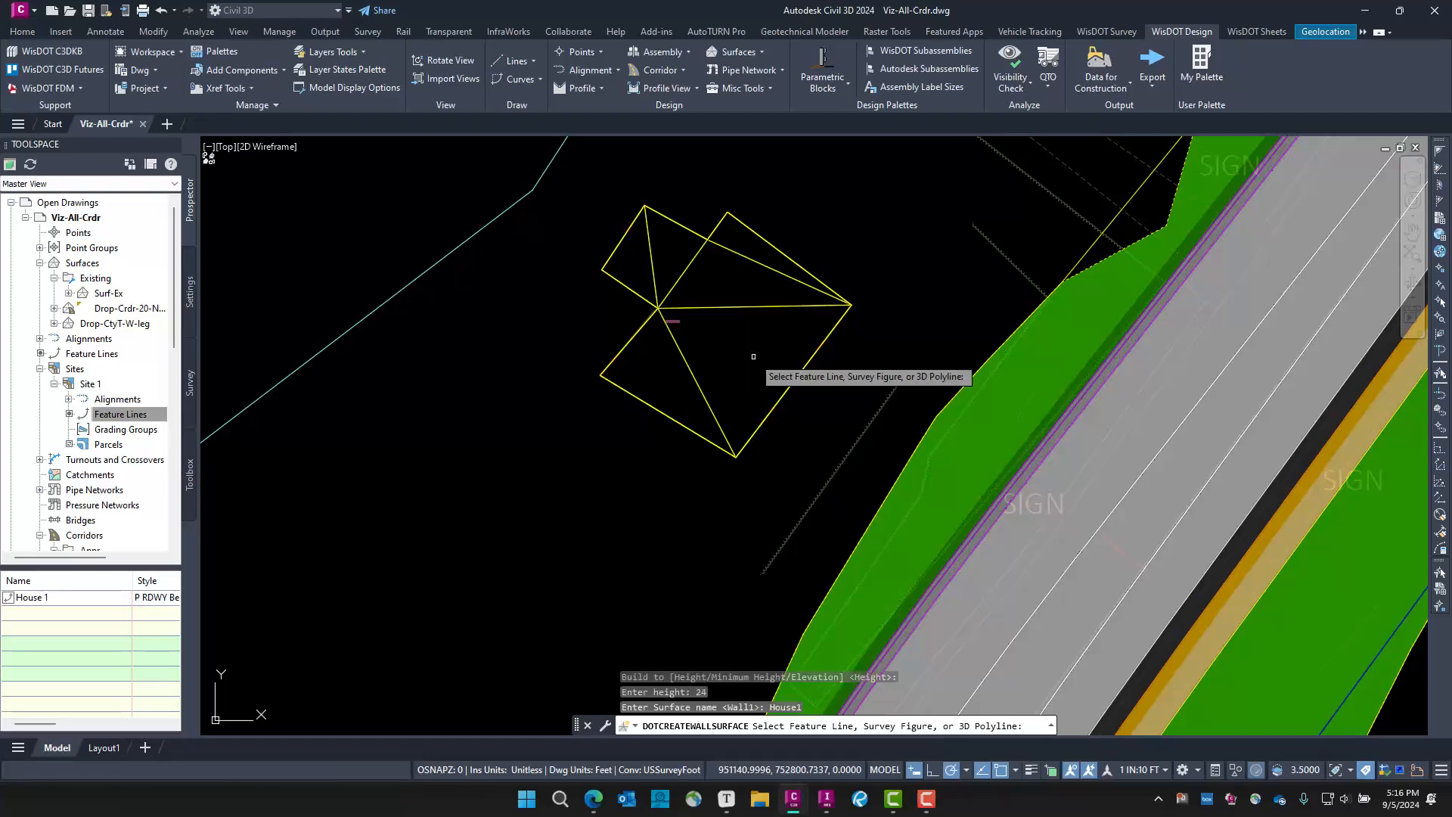
scroll(753, 357, "down", 3)
scroll(697, 361, "up", 1)
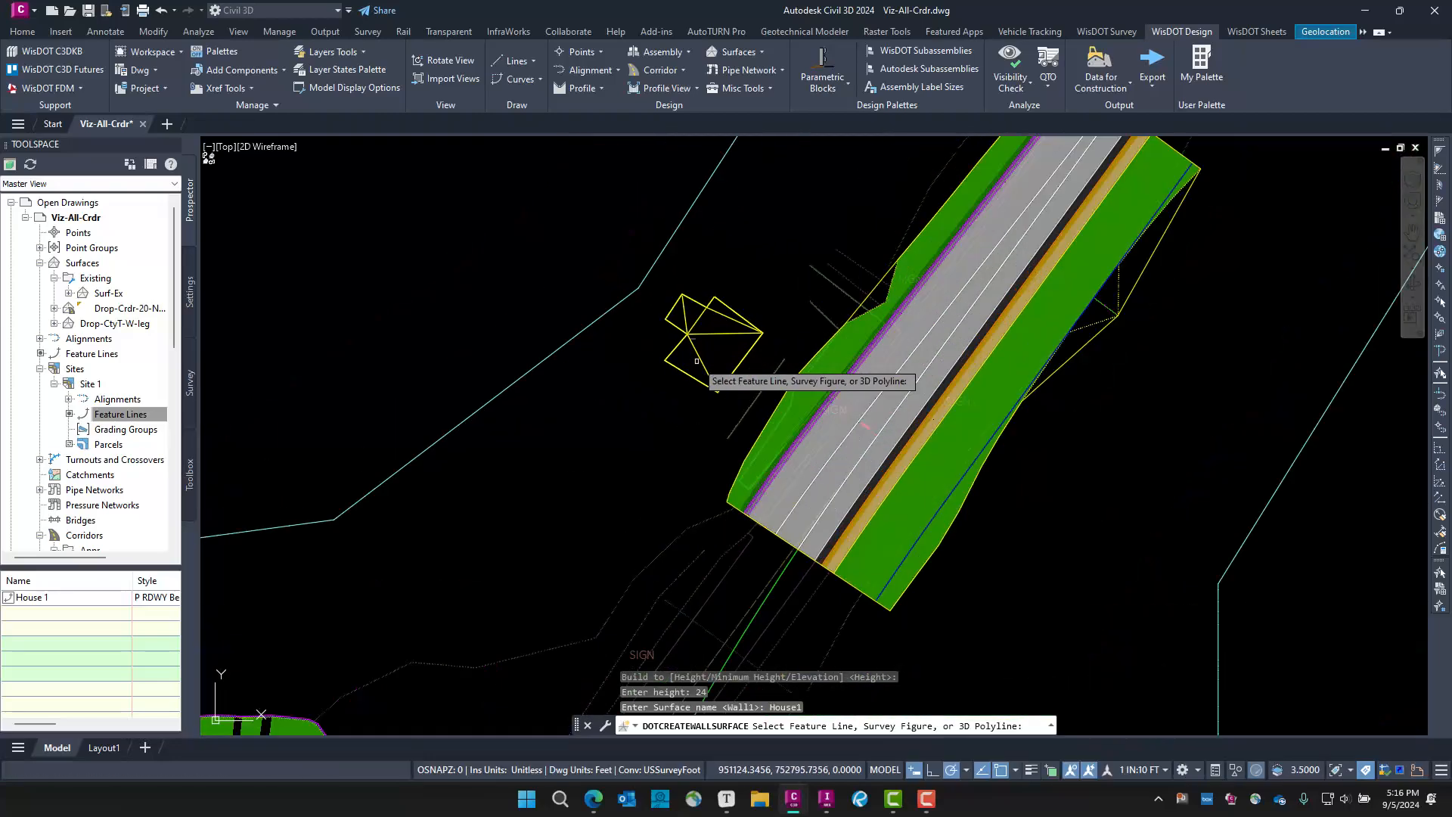
key("Escape")
Orbit to a low-angle 3D view and examine the House1 box surface beside the corridor up close
scroll(697, 361, "down", 3)
scroll(726, 370, "up", 4)
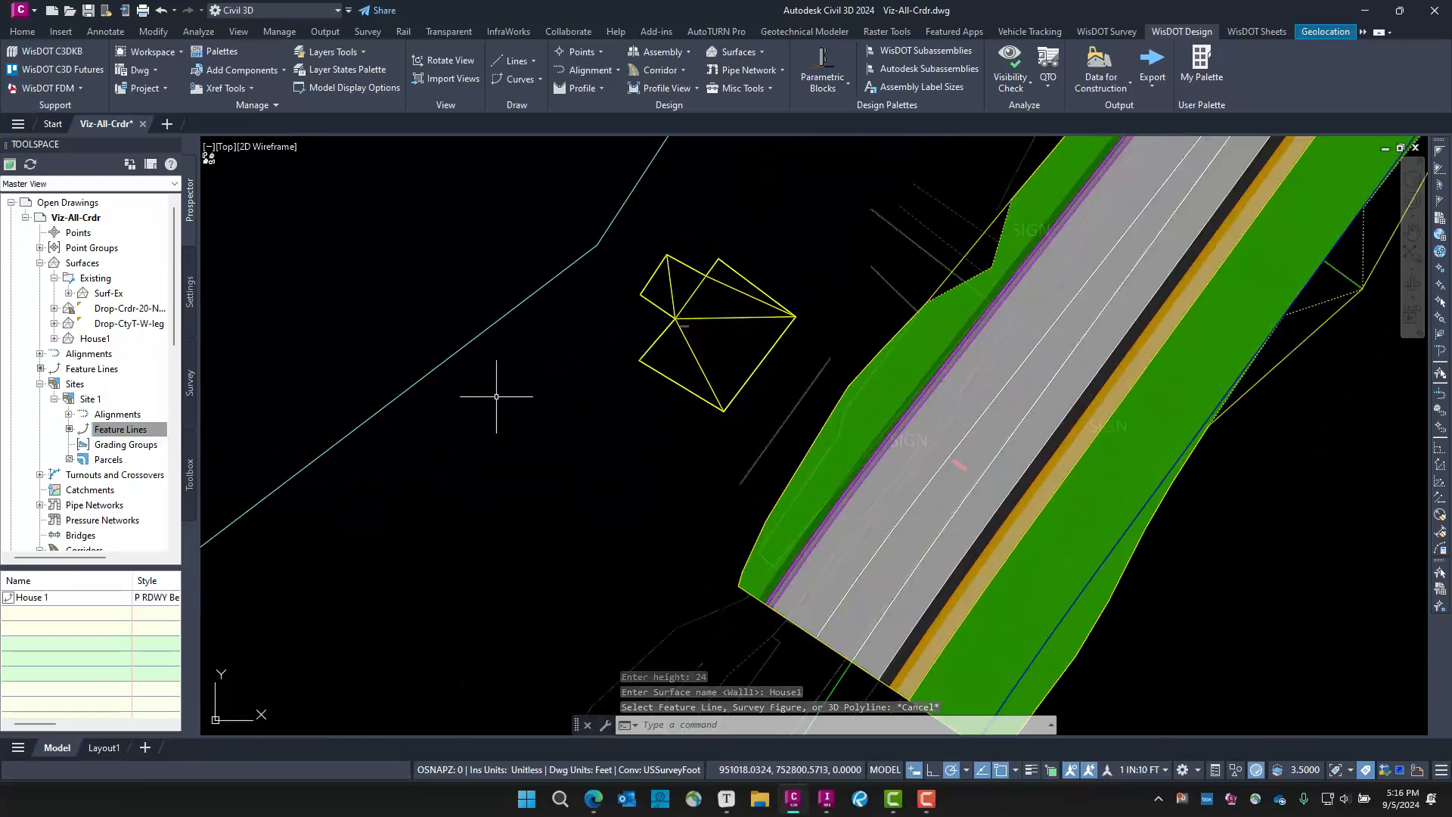
type("3do")
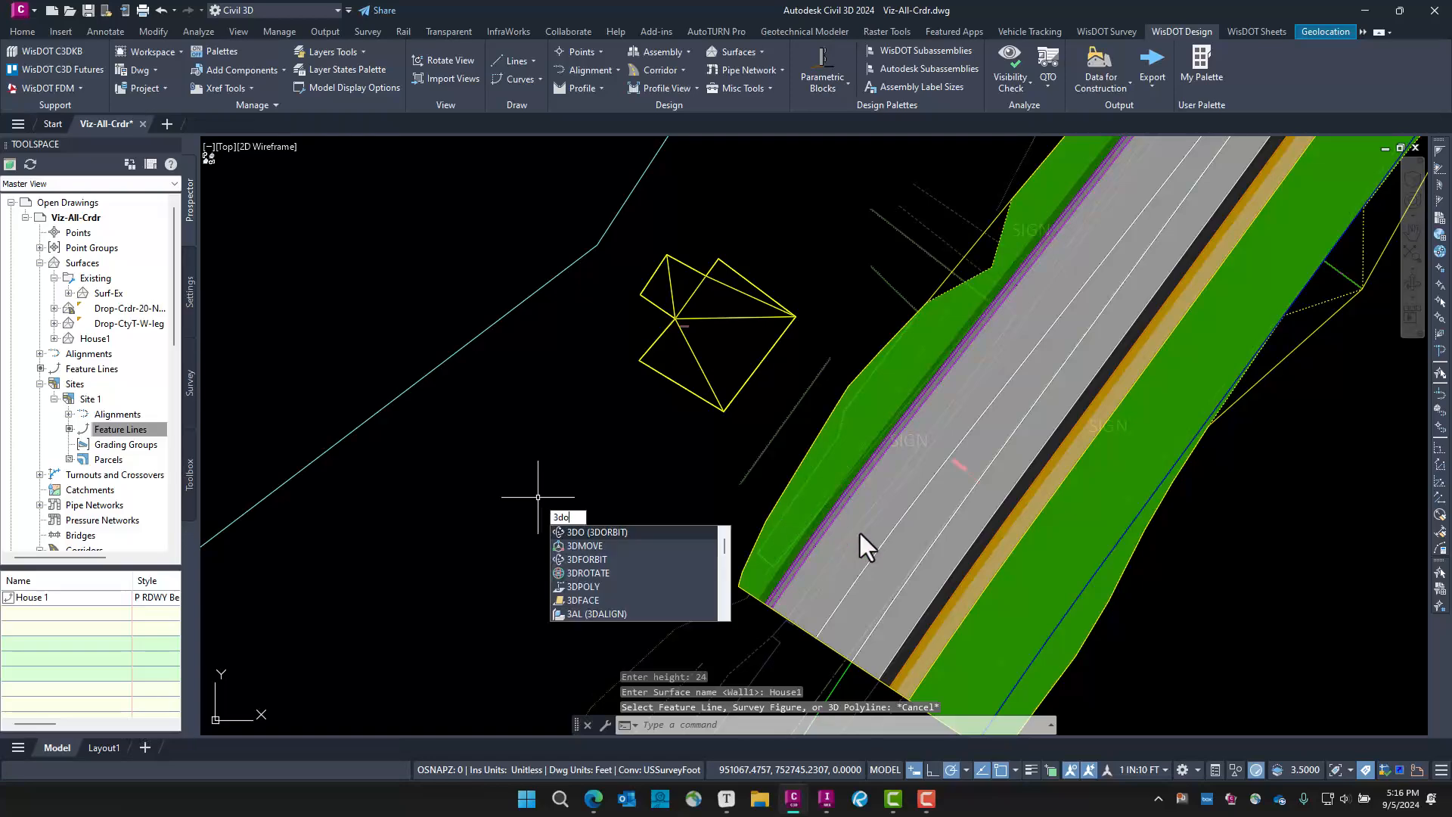
key("Return")
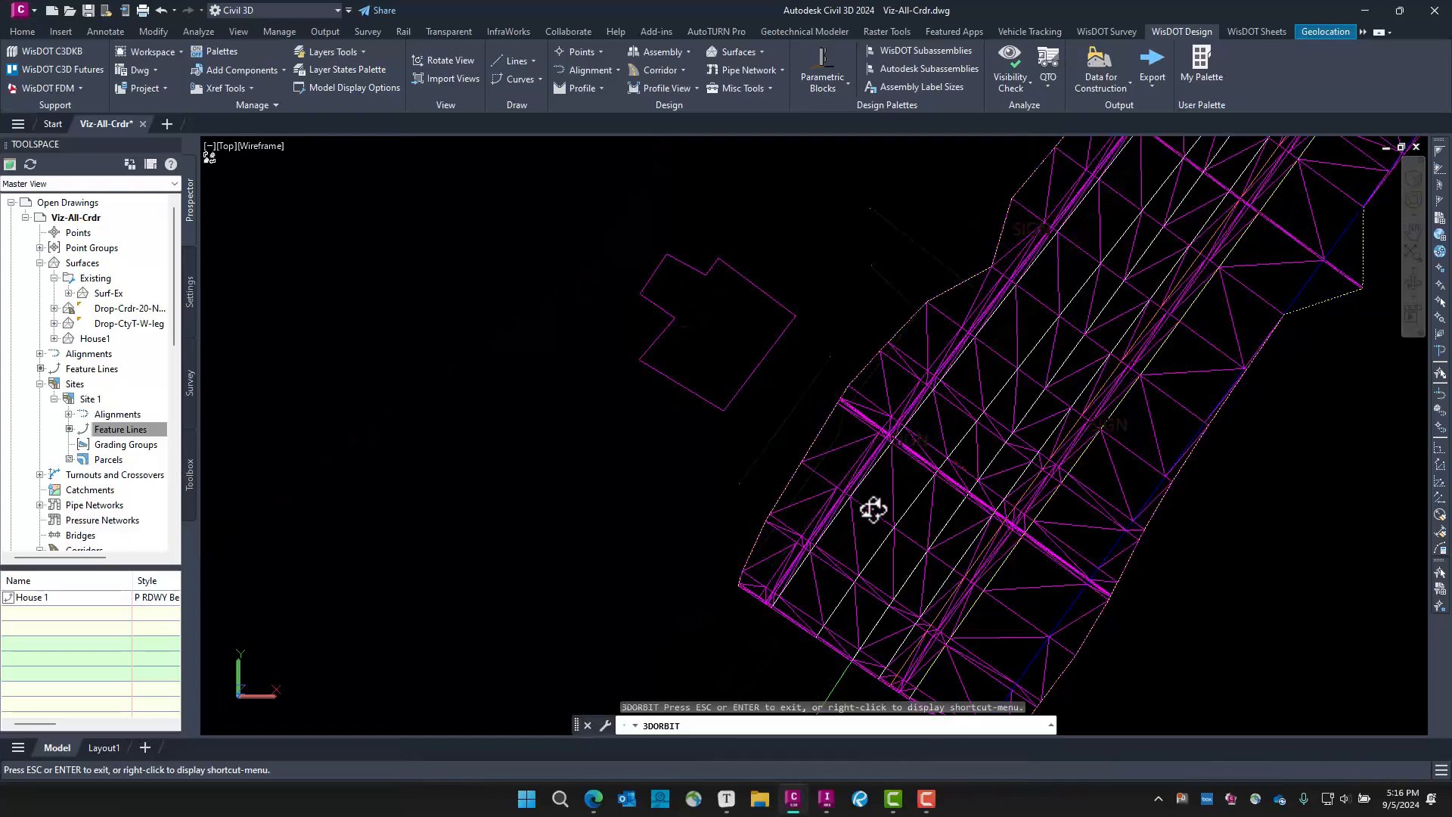
left_click_drag(873, 511, 849, 307)
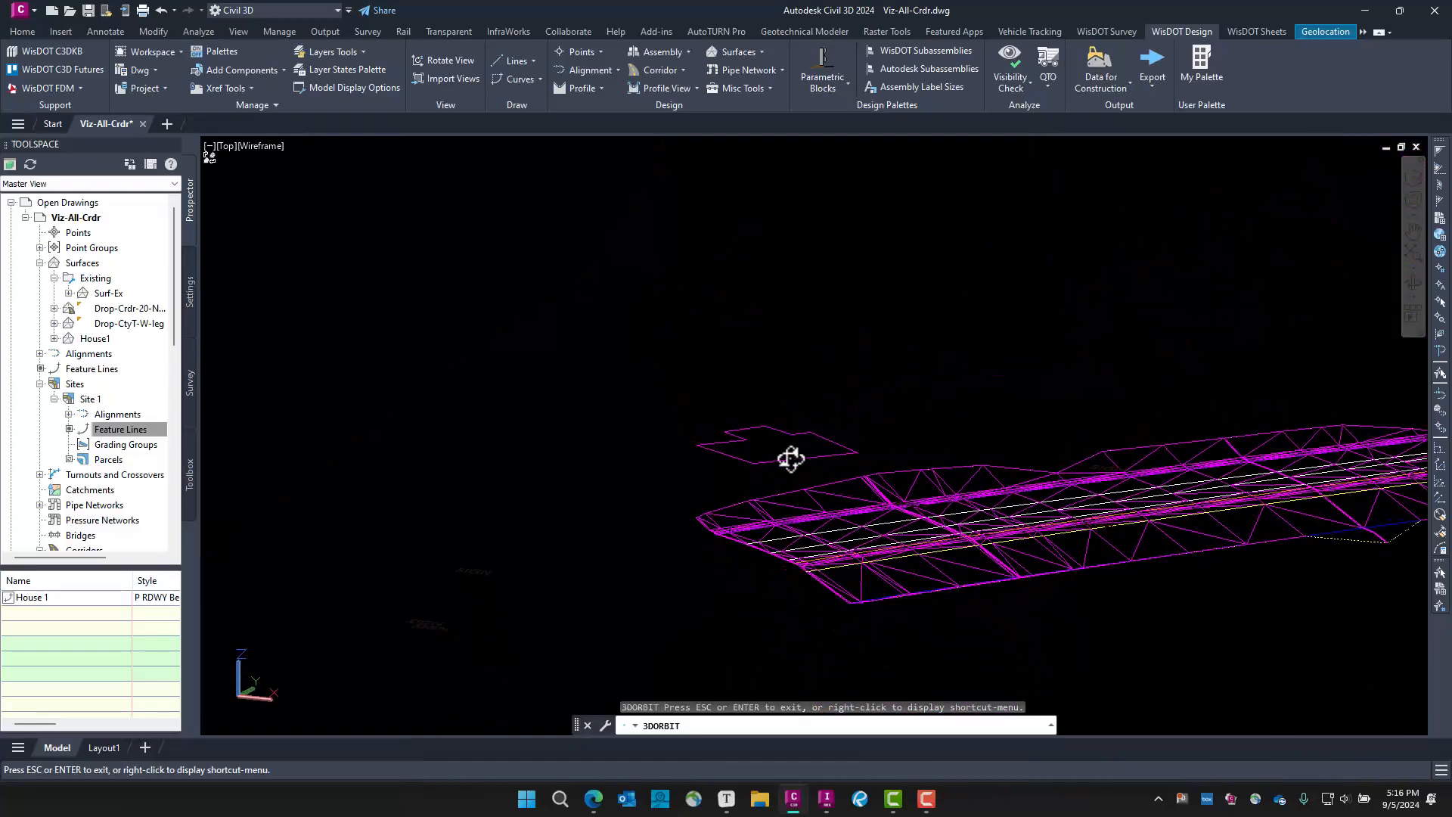
key("Escape")
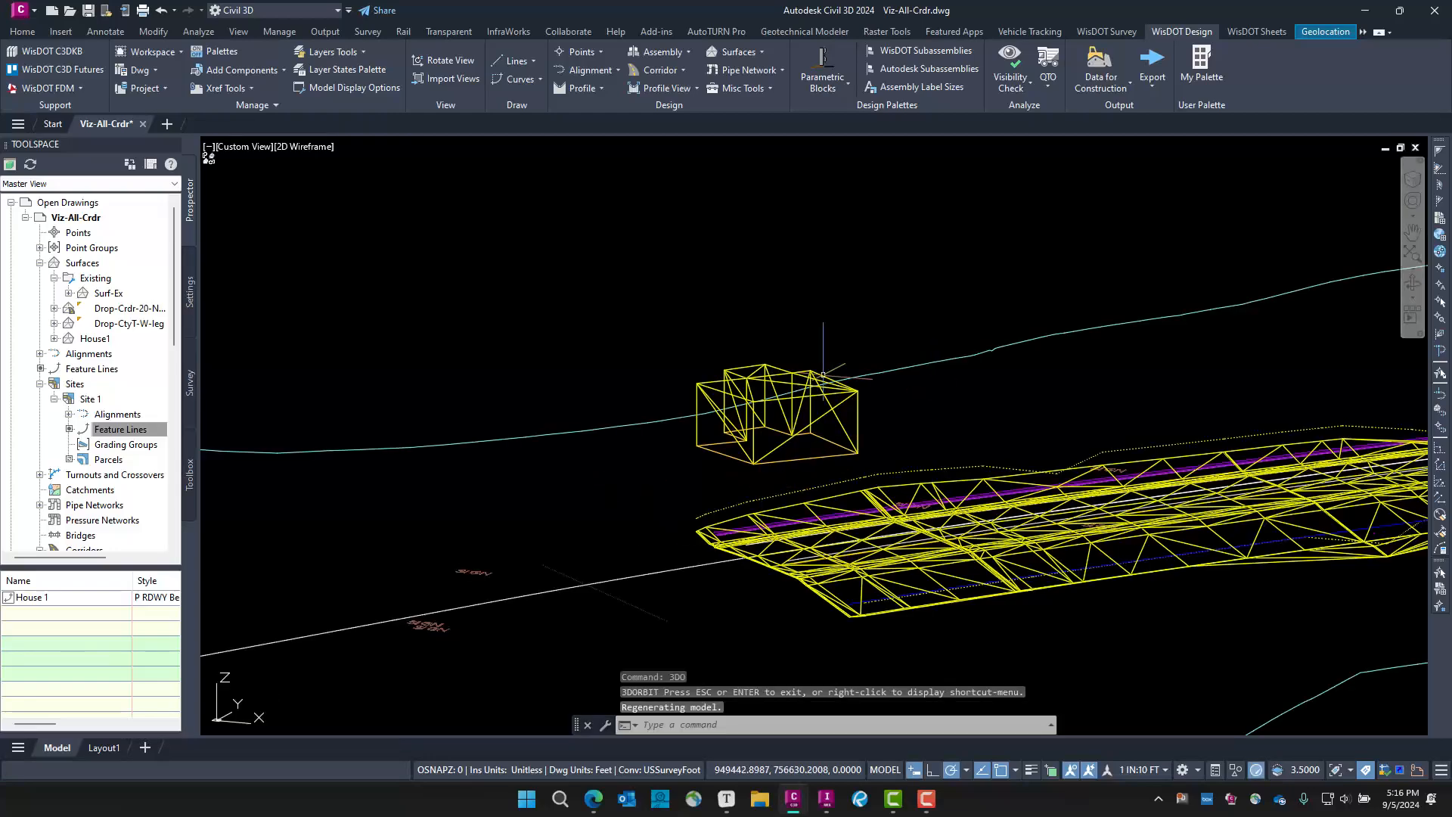
scroll(777, 414, "up", 3)
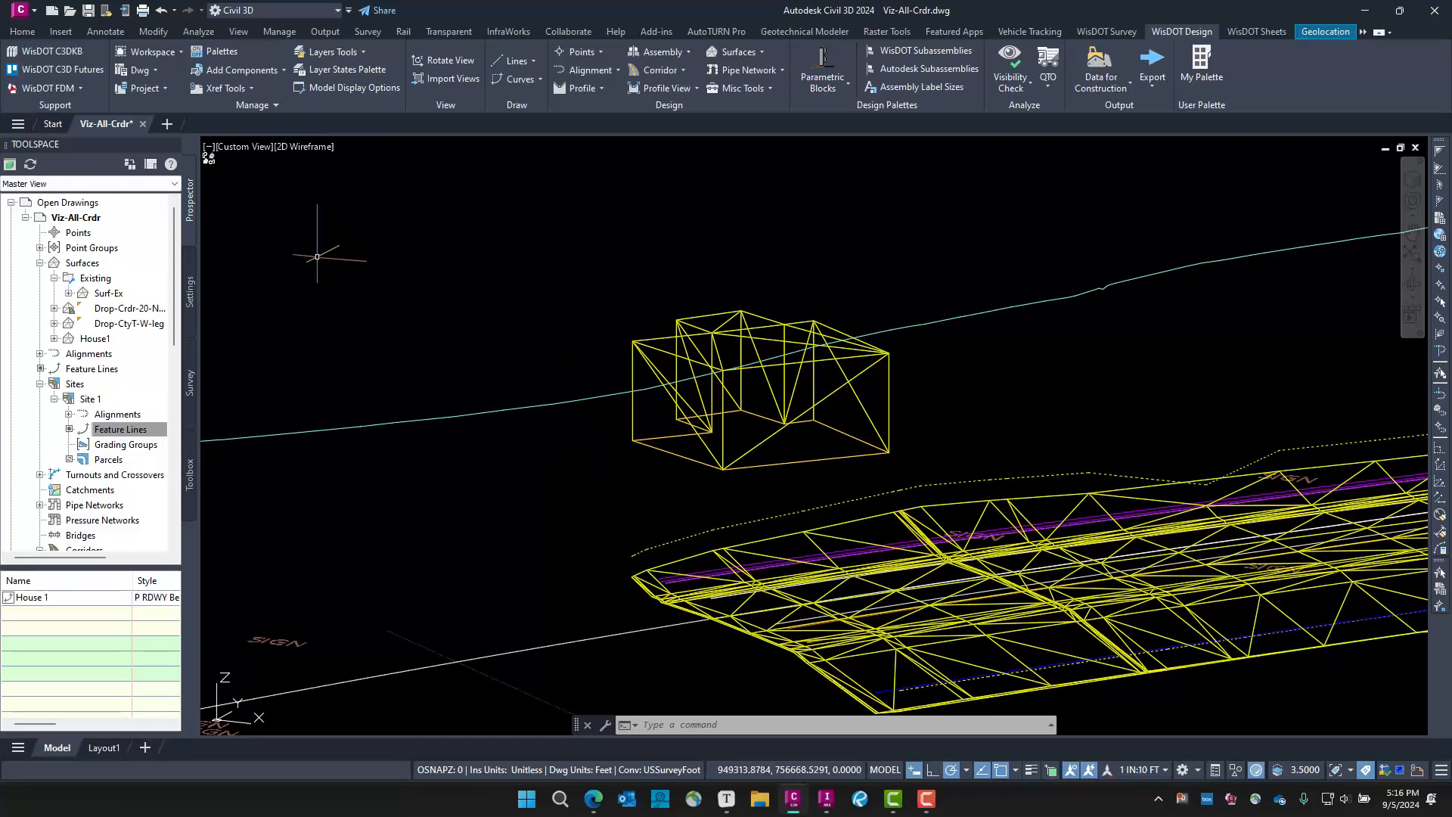
Restore the saved Top-Rndbt view and frame the House1 surface beside the north corridor
scroll(253, 231, "down", 3)
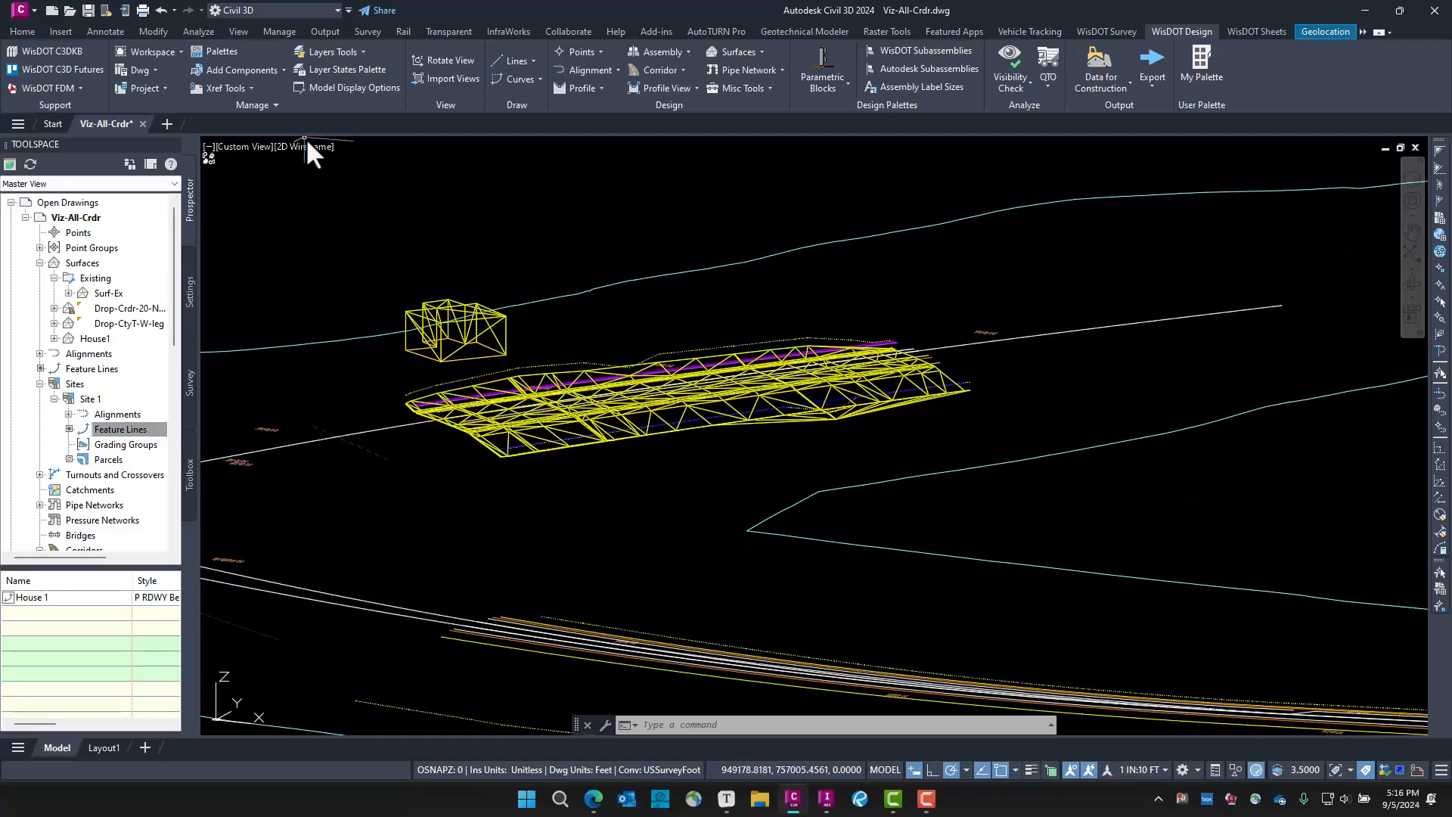
left_click(247, 145)
mouse_move(334, 161)
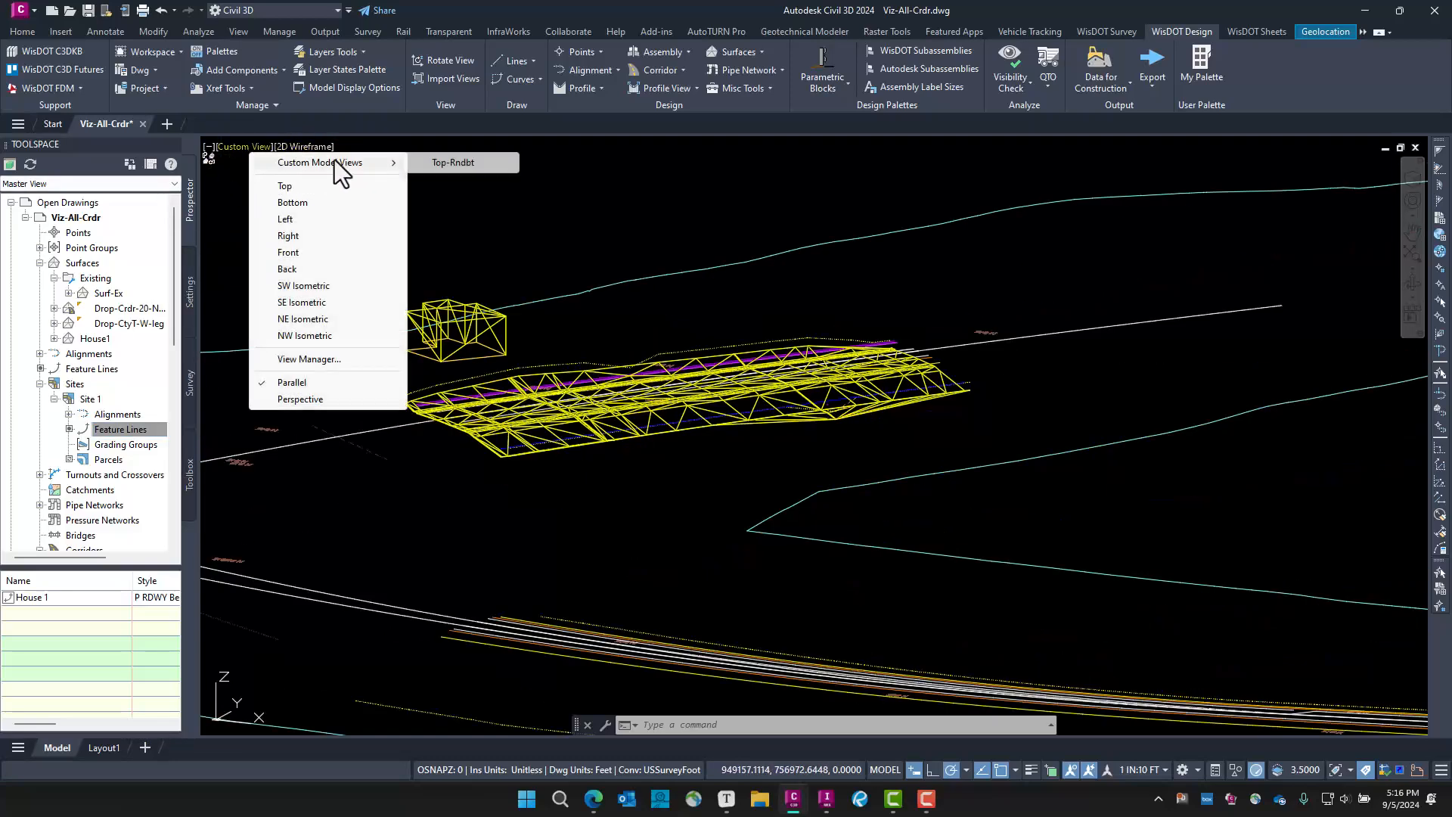
left_click(447, 163)
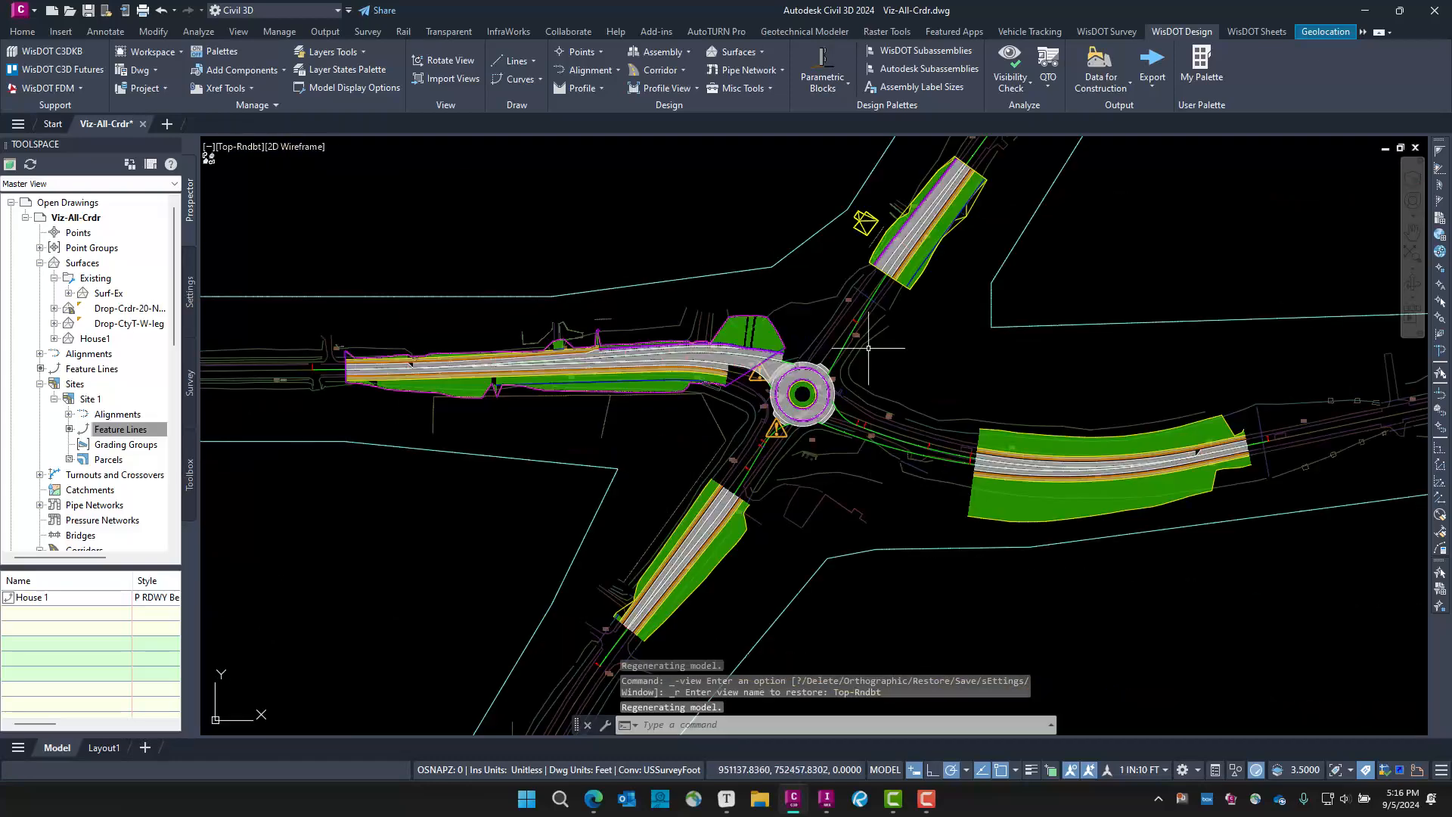
scroll(843, 344, "up", 5)
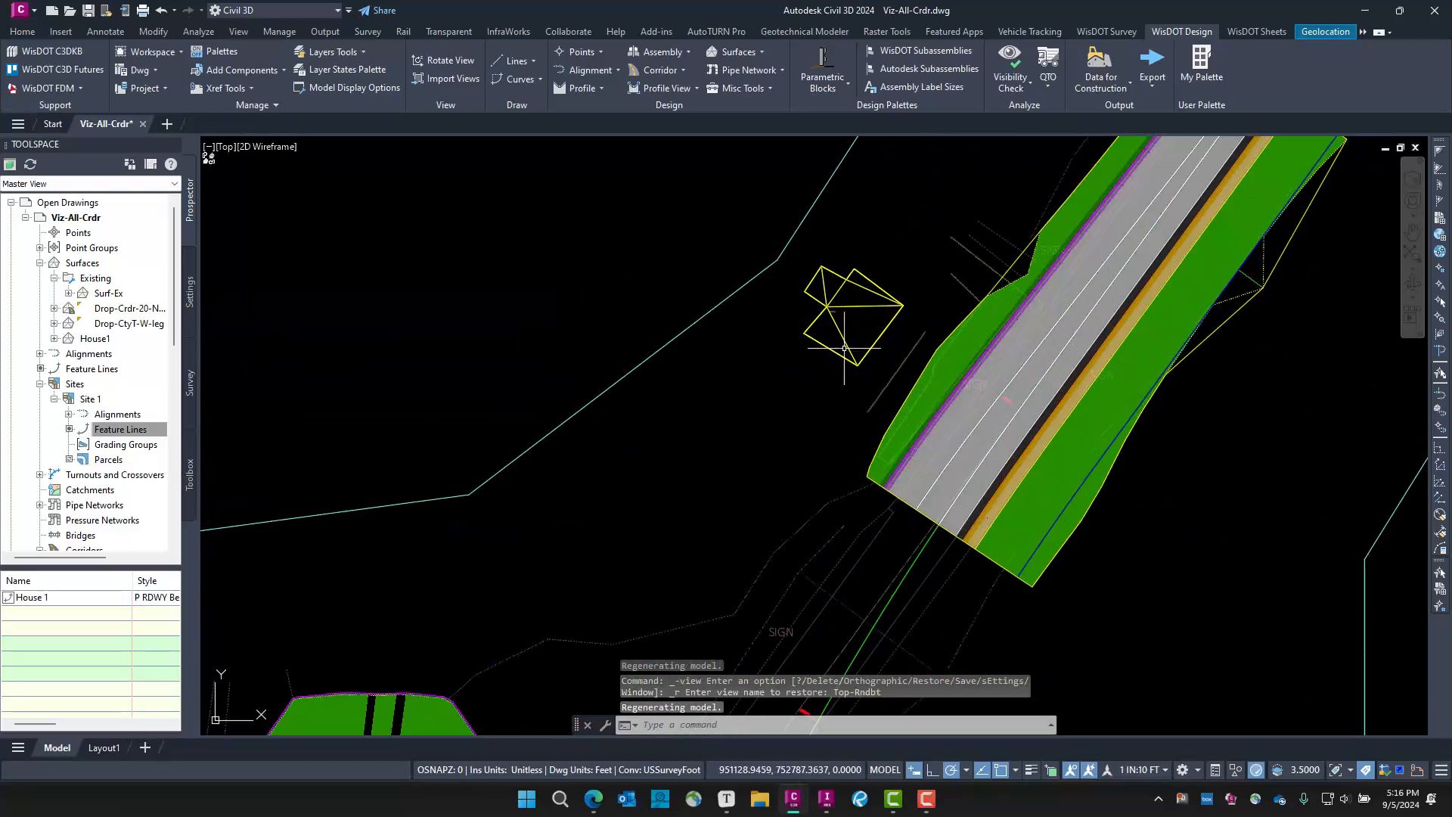
Open the House1 surface properties and review the available surface styles, keeping Top Triangles
left_click(842, 350)
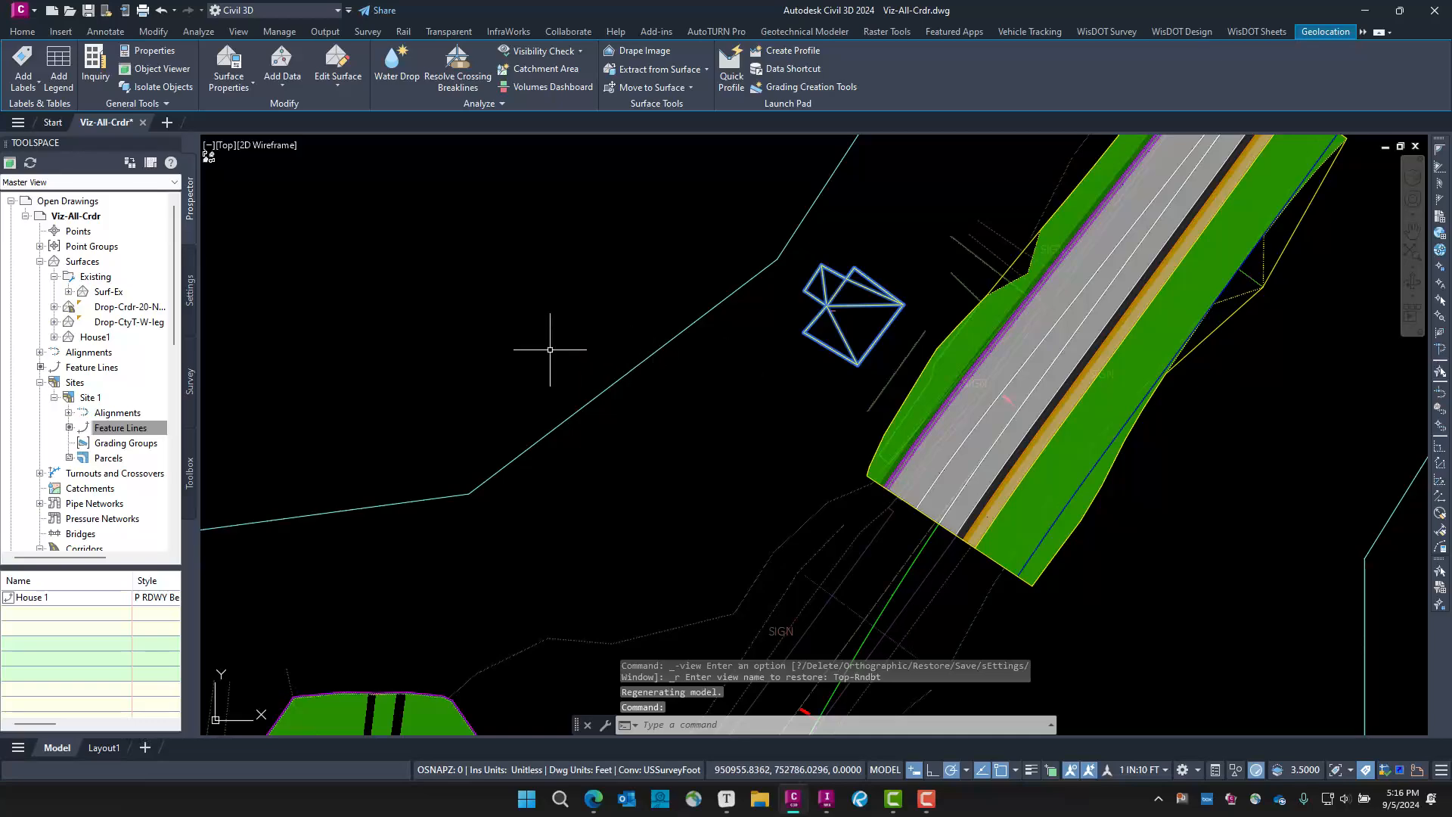
right_click(552, 327)
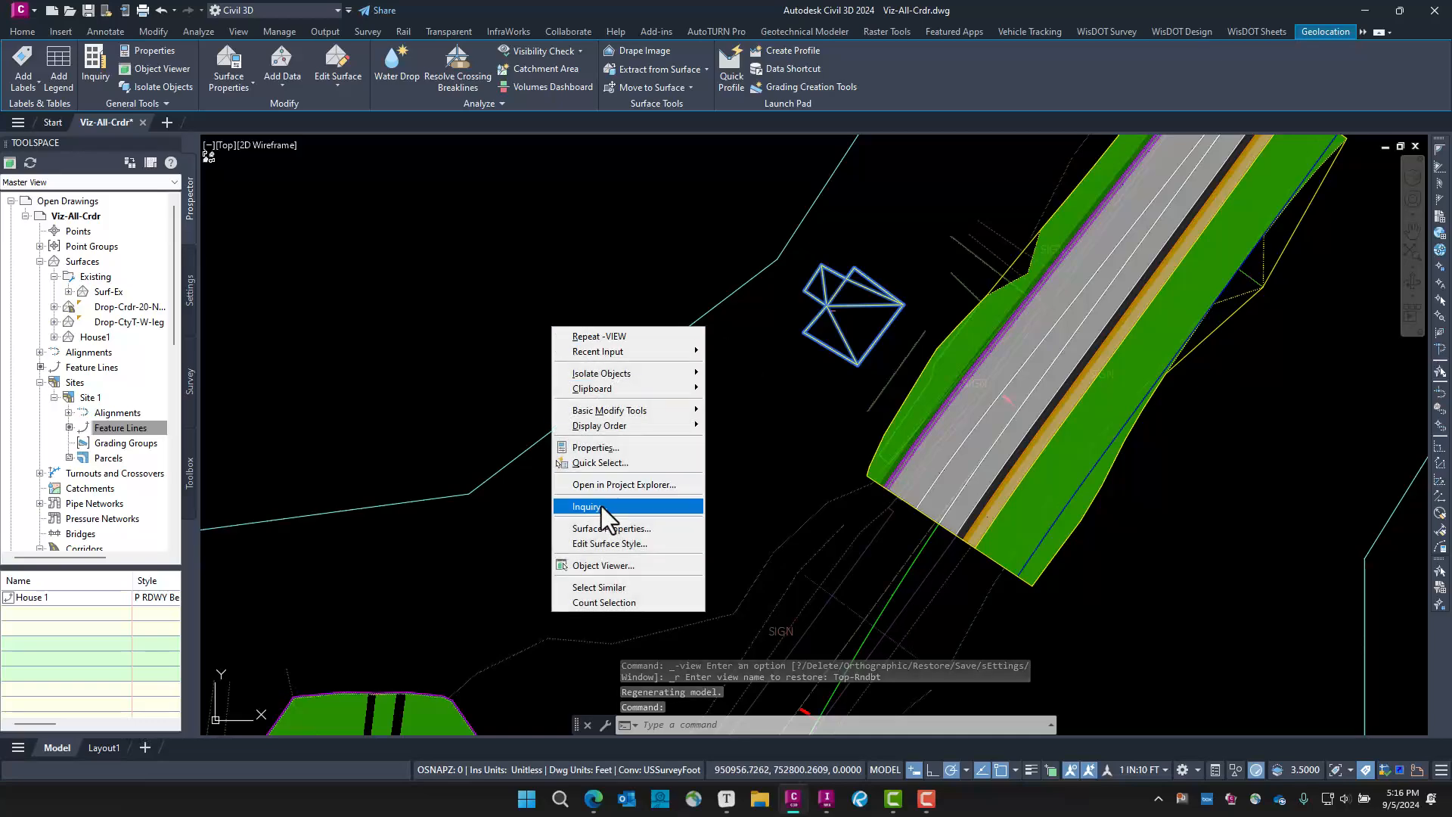
left_click(618, 530)
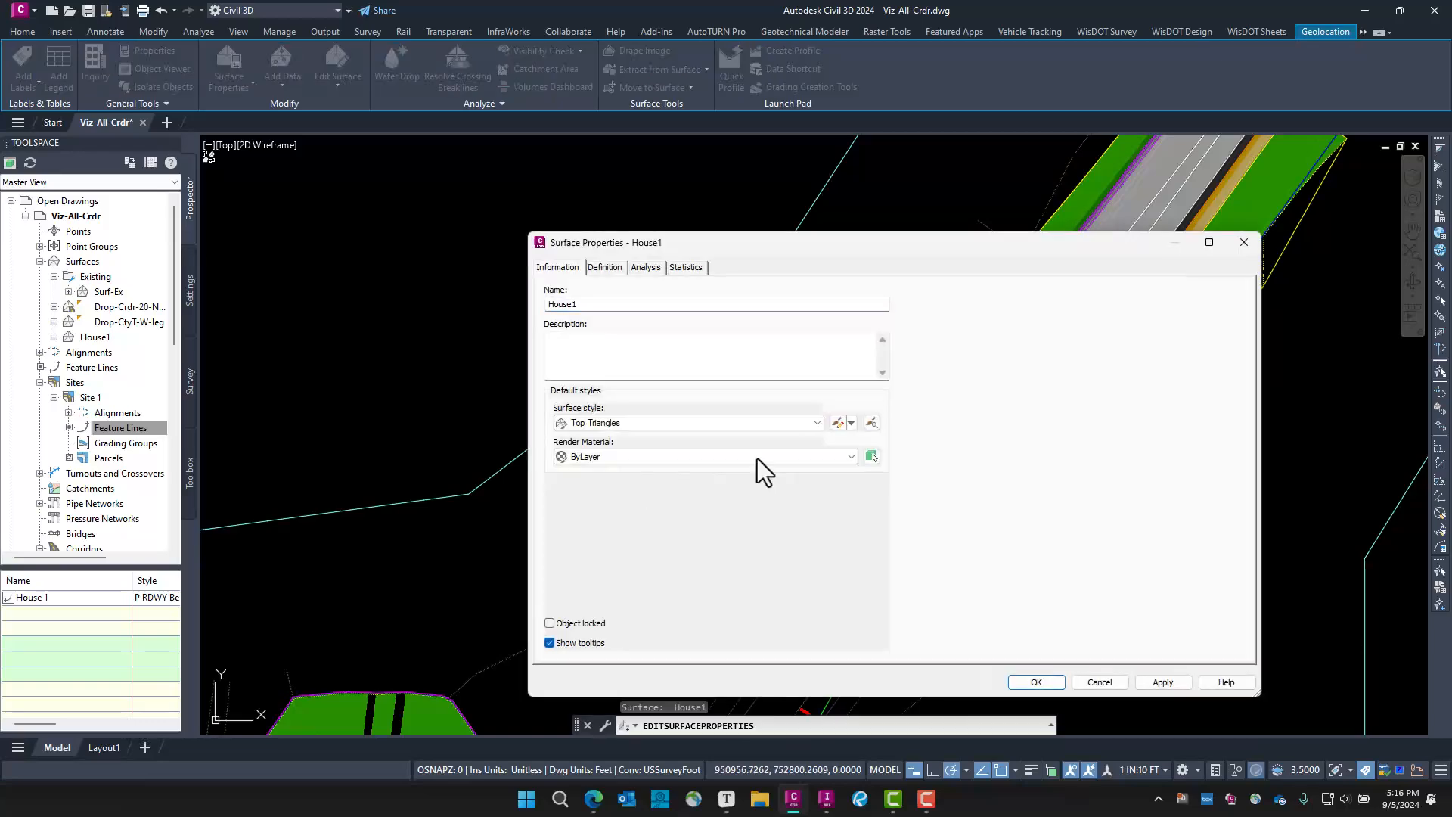
left_click(819, 427)
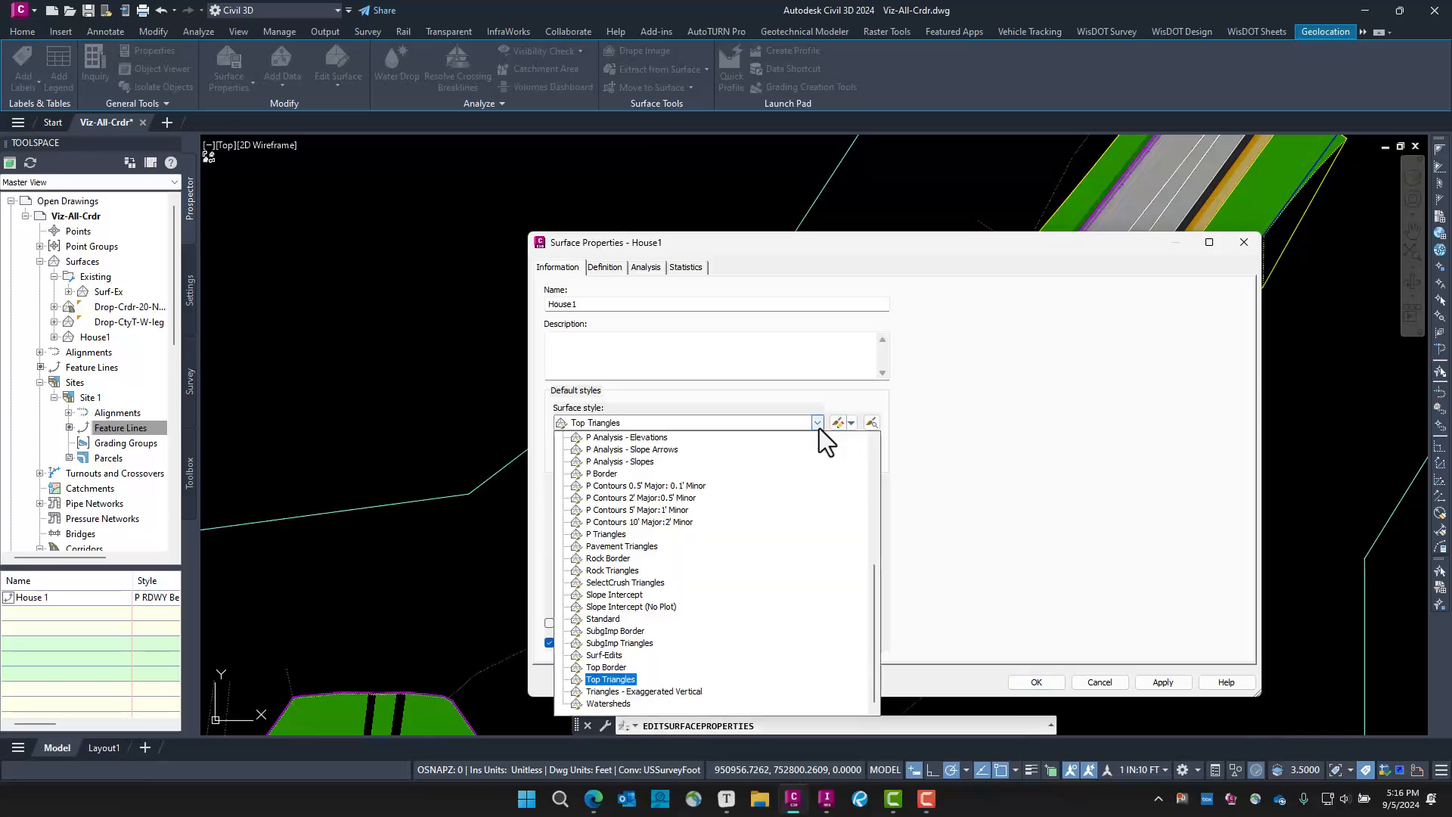
left_click(819, 428)
left_click(1052, 686)
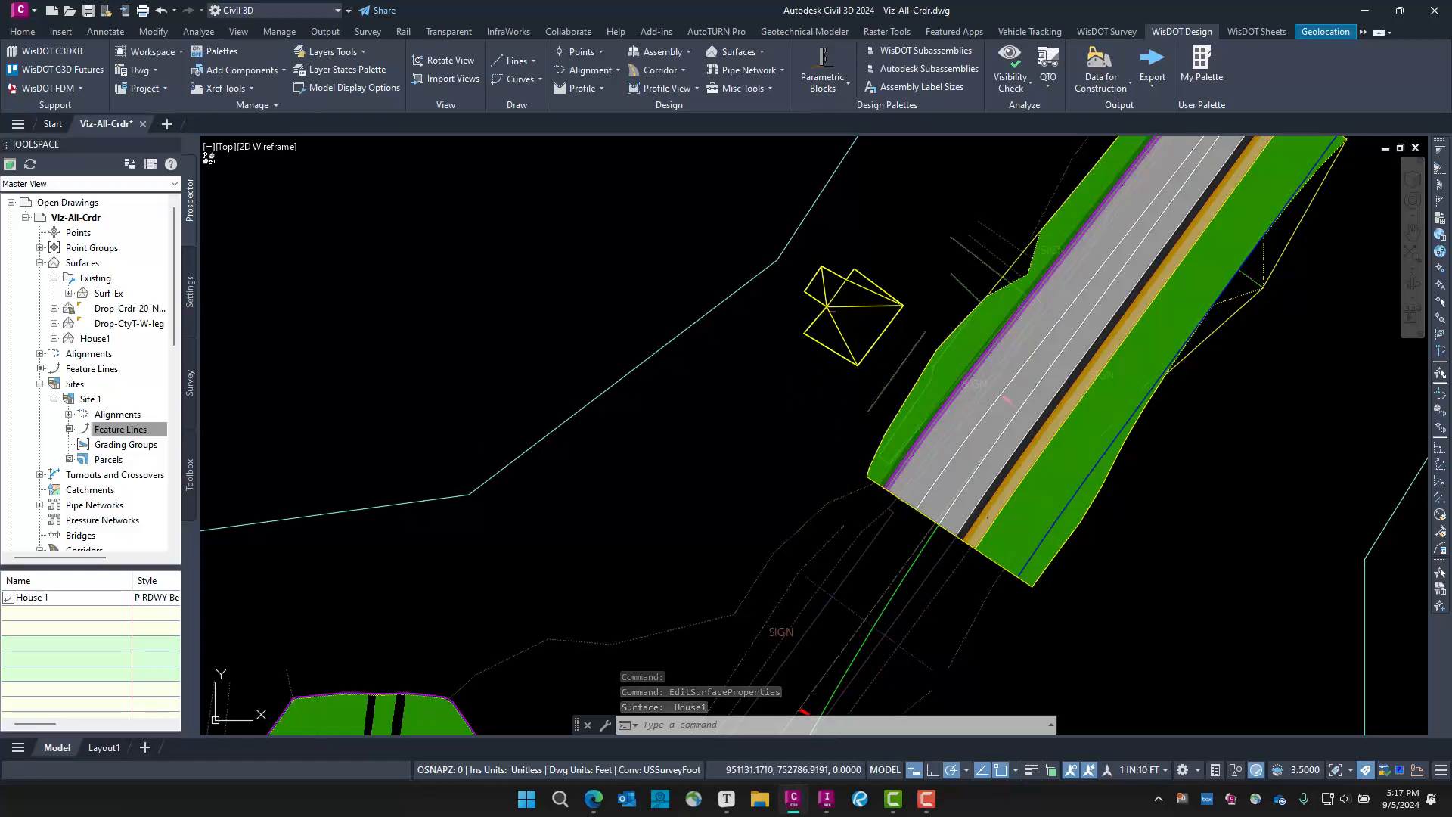
Set the viewport's visual style to Realistic
left_click(845, 349)
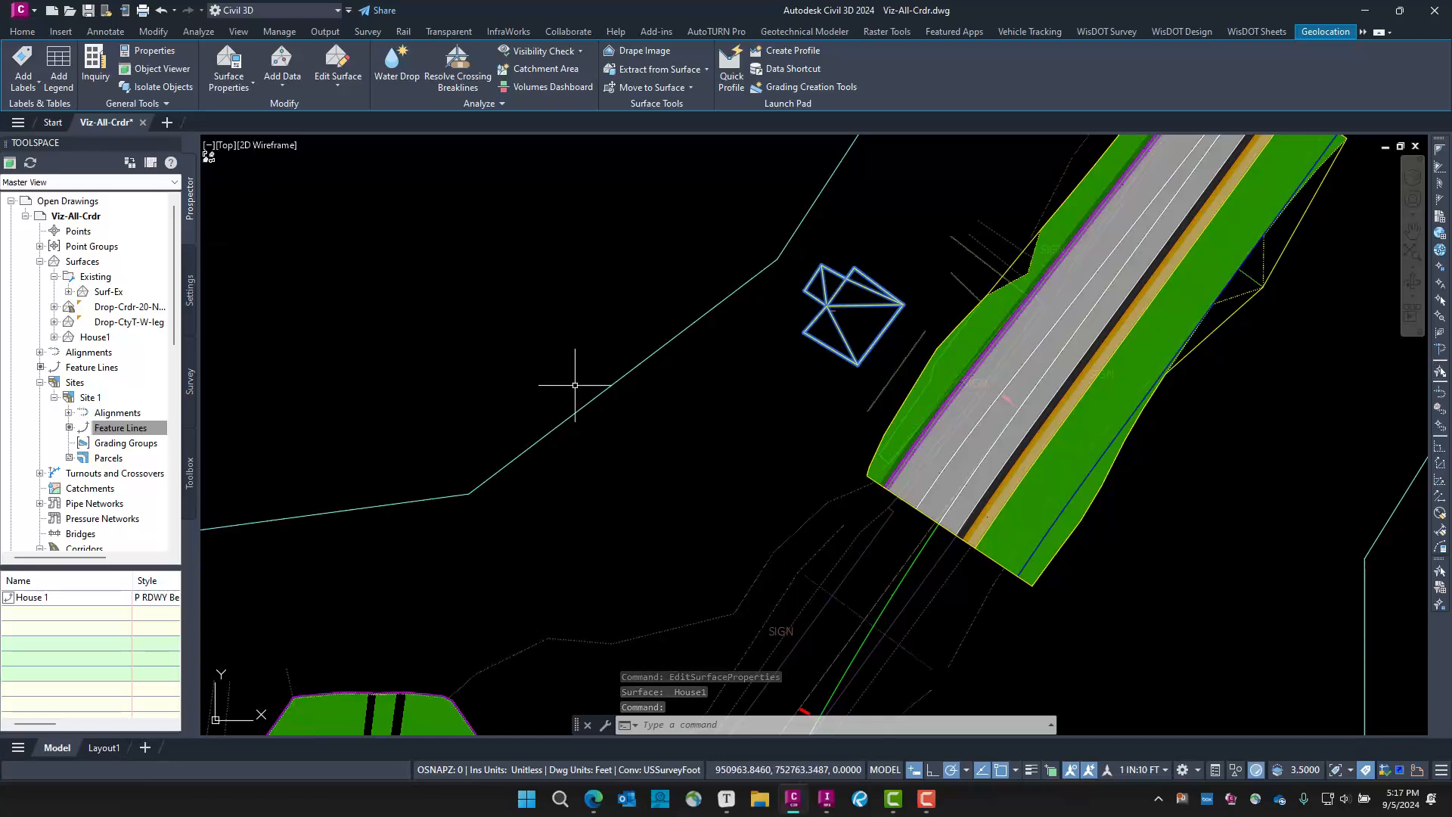
left_click(273, 146)
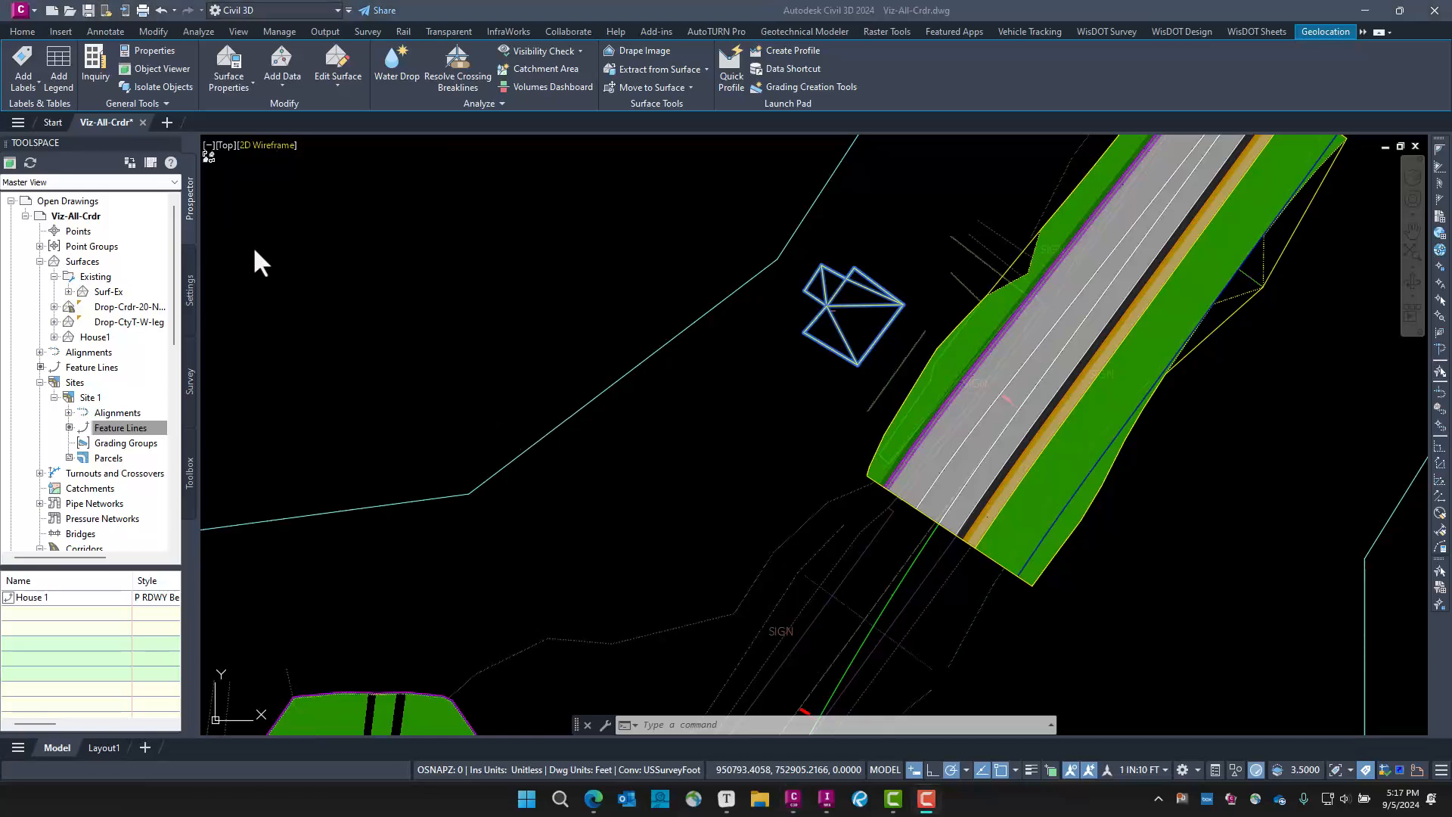
left_click(269, 144)
left_click(318, 233)
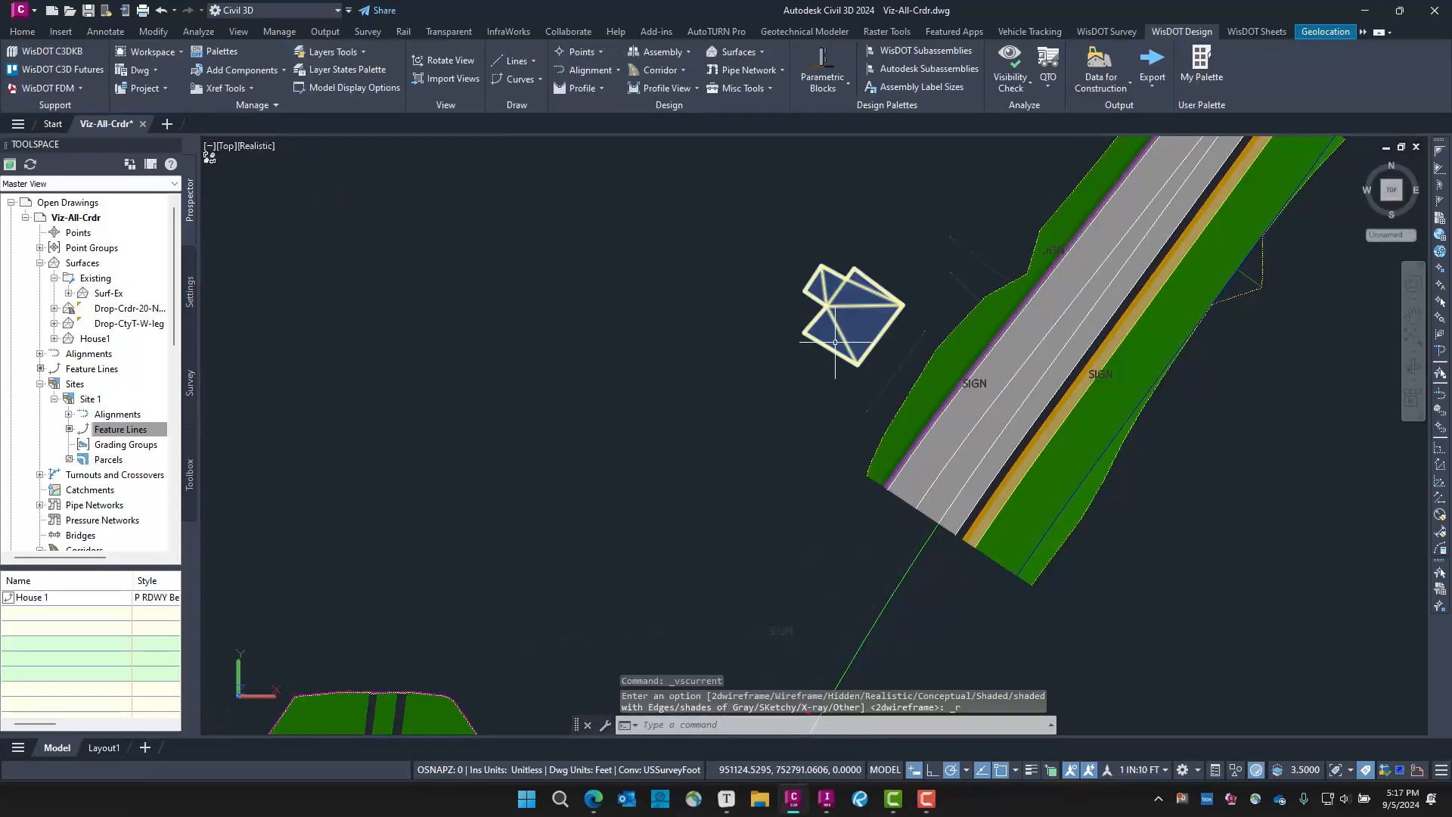
left_click(840, 338)
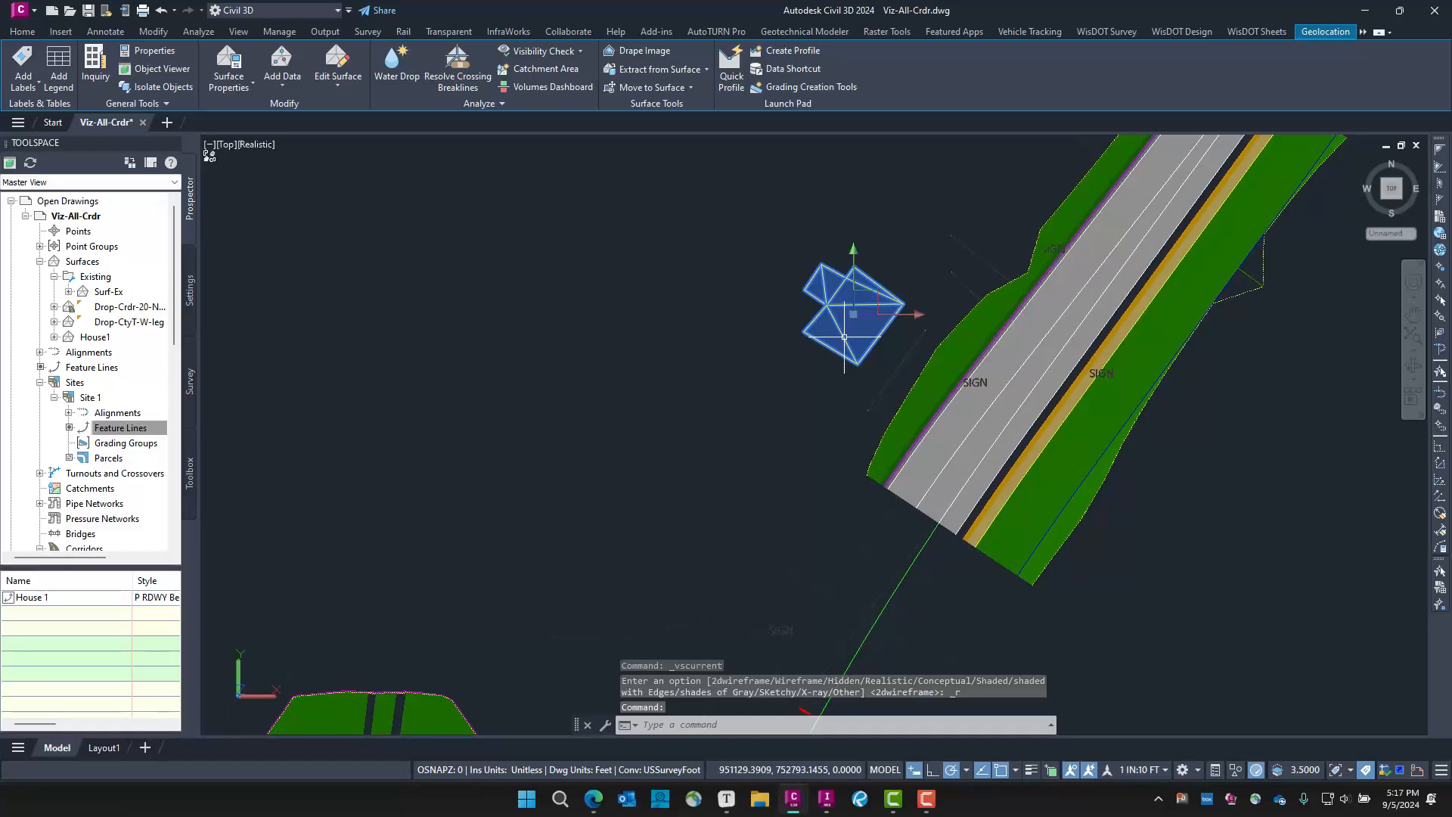
right_click(842, 335)
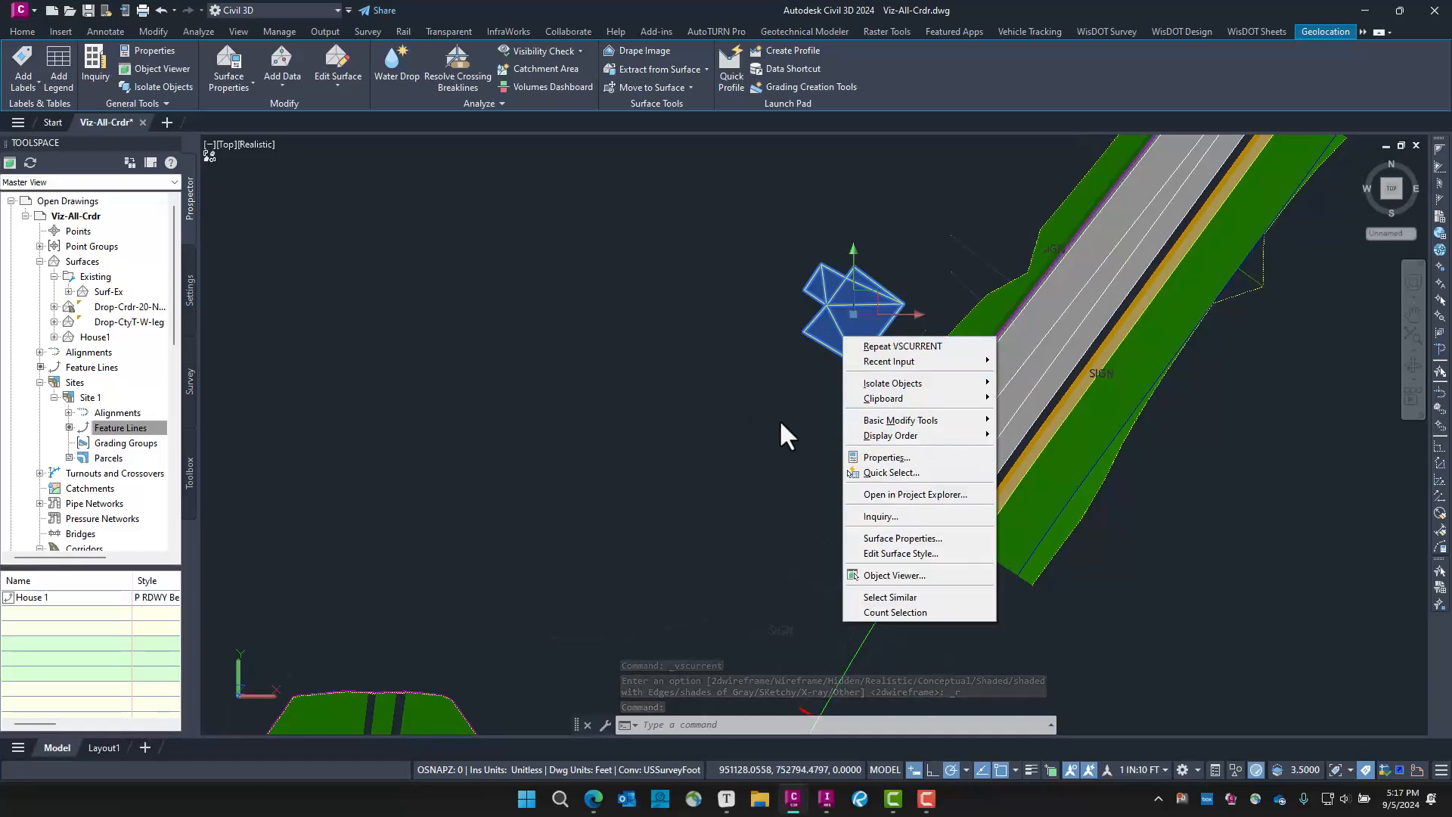
key("Escape")
key("Escape")
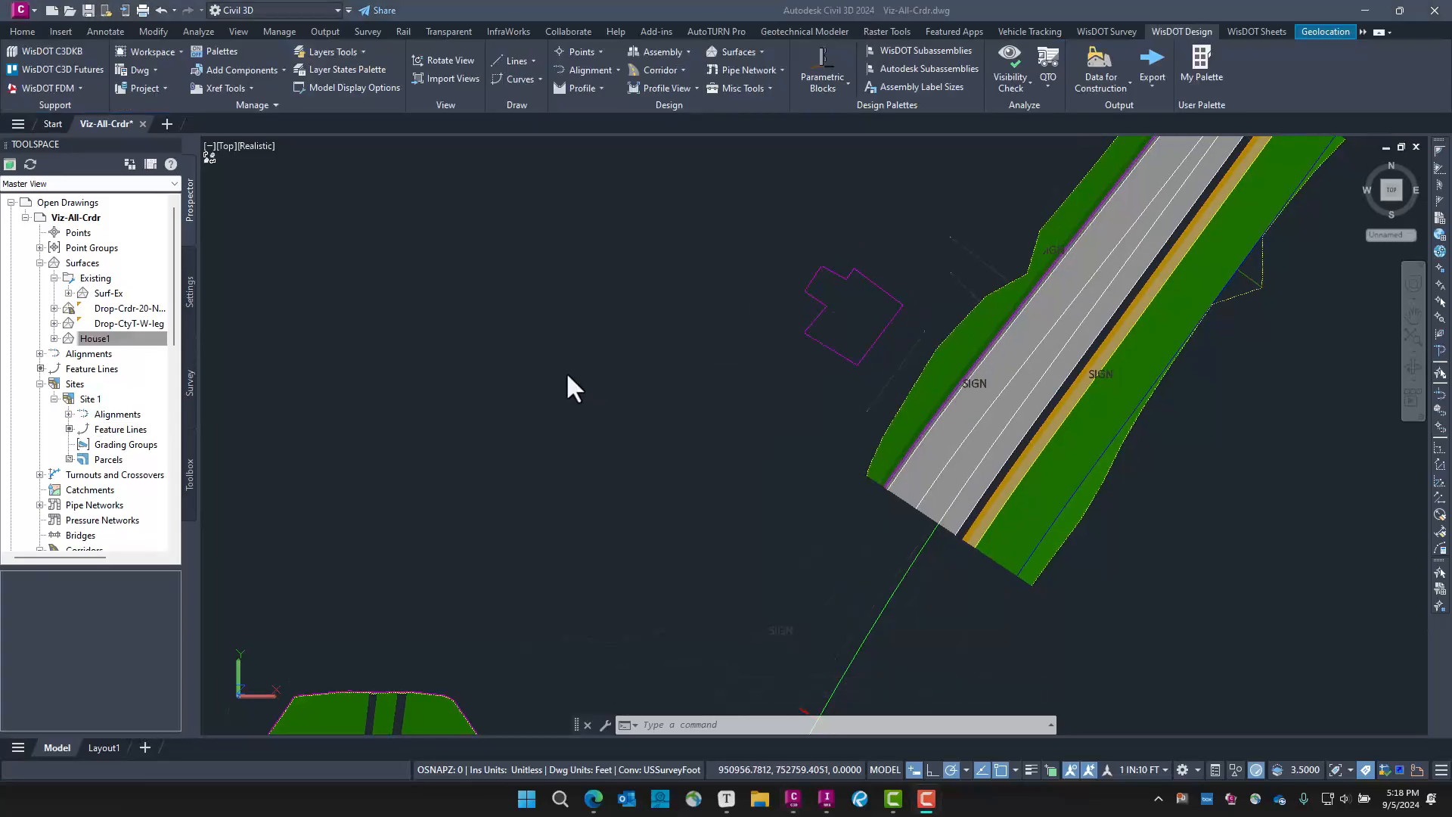
Examine the house outline up close beside the north corridor and in context with the roundabout in plan view
scroll(848, 401, "down", 6)
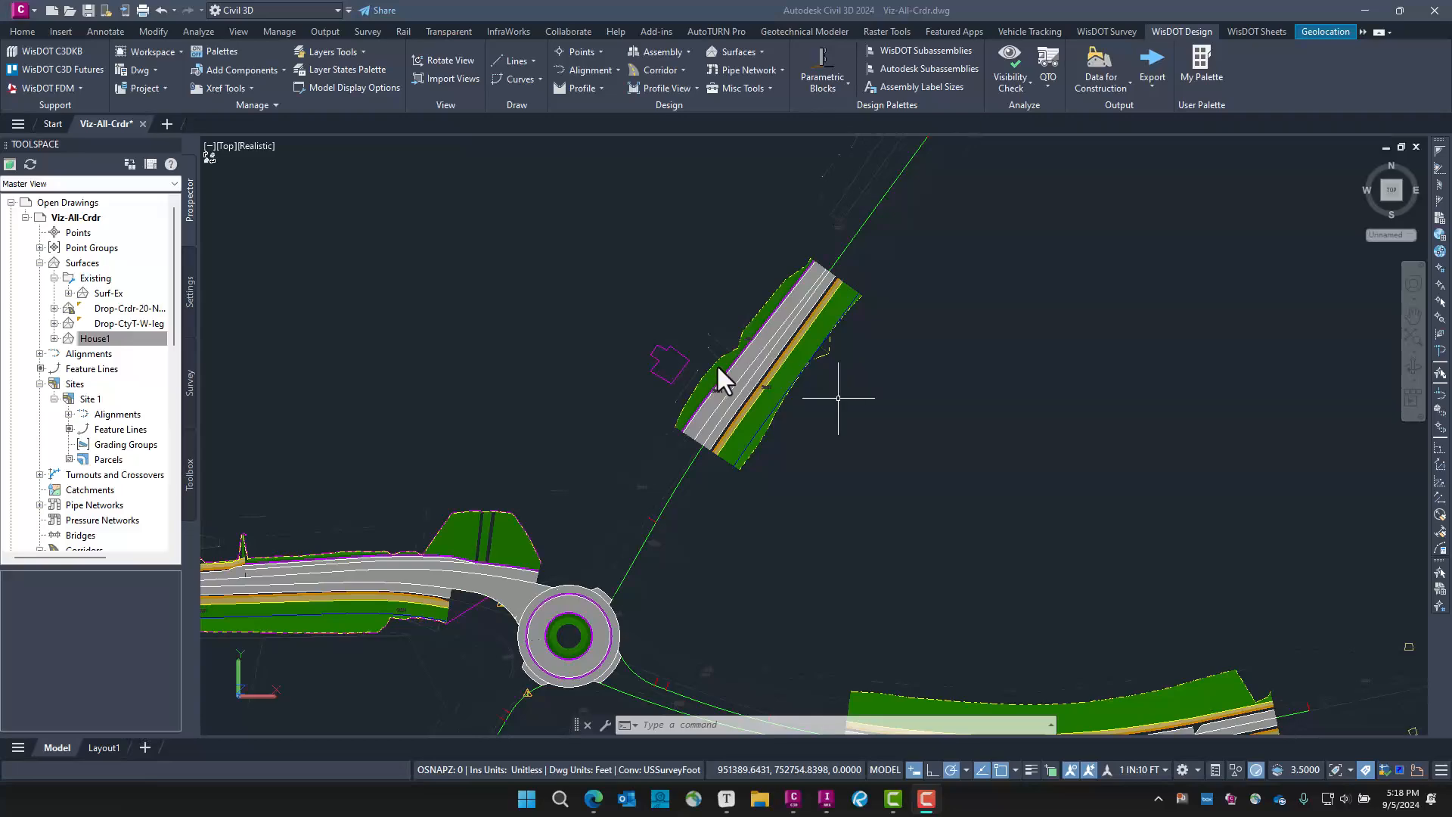
scroll(715, 379, "up", 7)
scroll(711, 378, "up", 3)
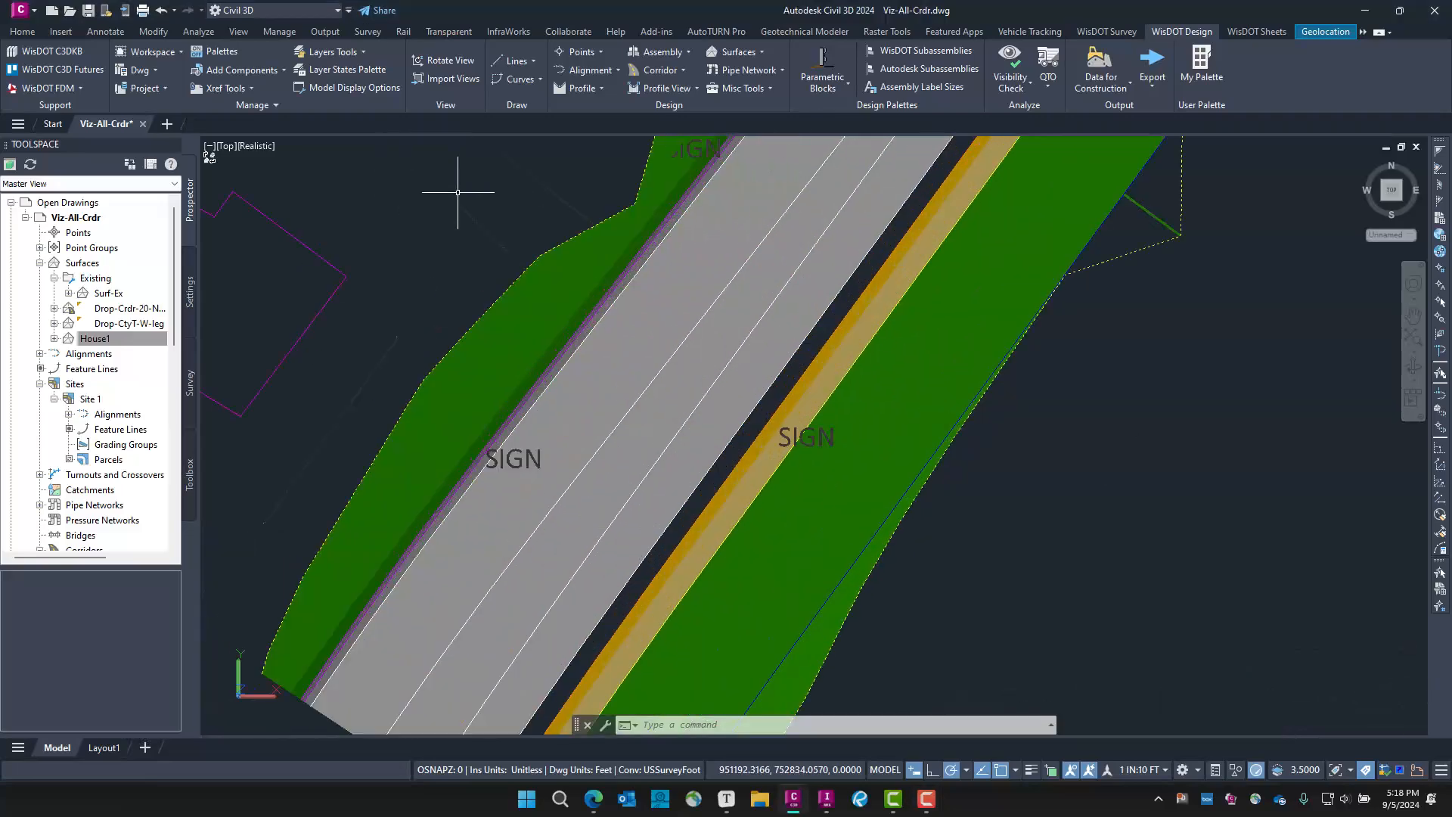
mouse_move(441, 217)
middle_mouse_down()
mouse_move(859, 330)
mouse_move(855, 314)
middle_mouse_up()
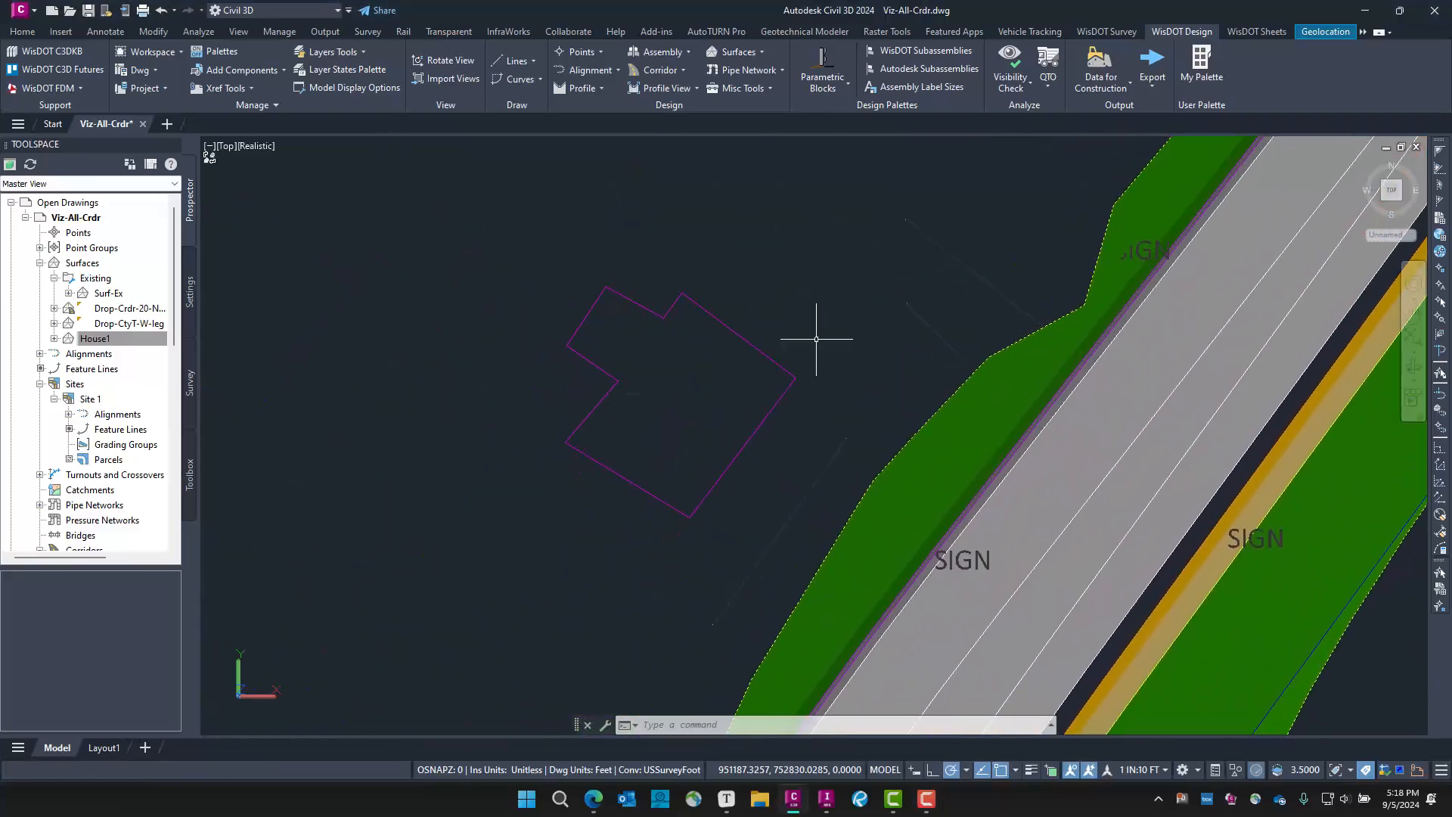
scroll(847, 416, "down", 5)
scroll(836, 421, "up", 4)
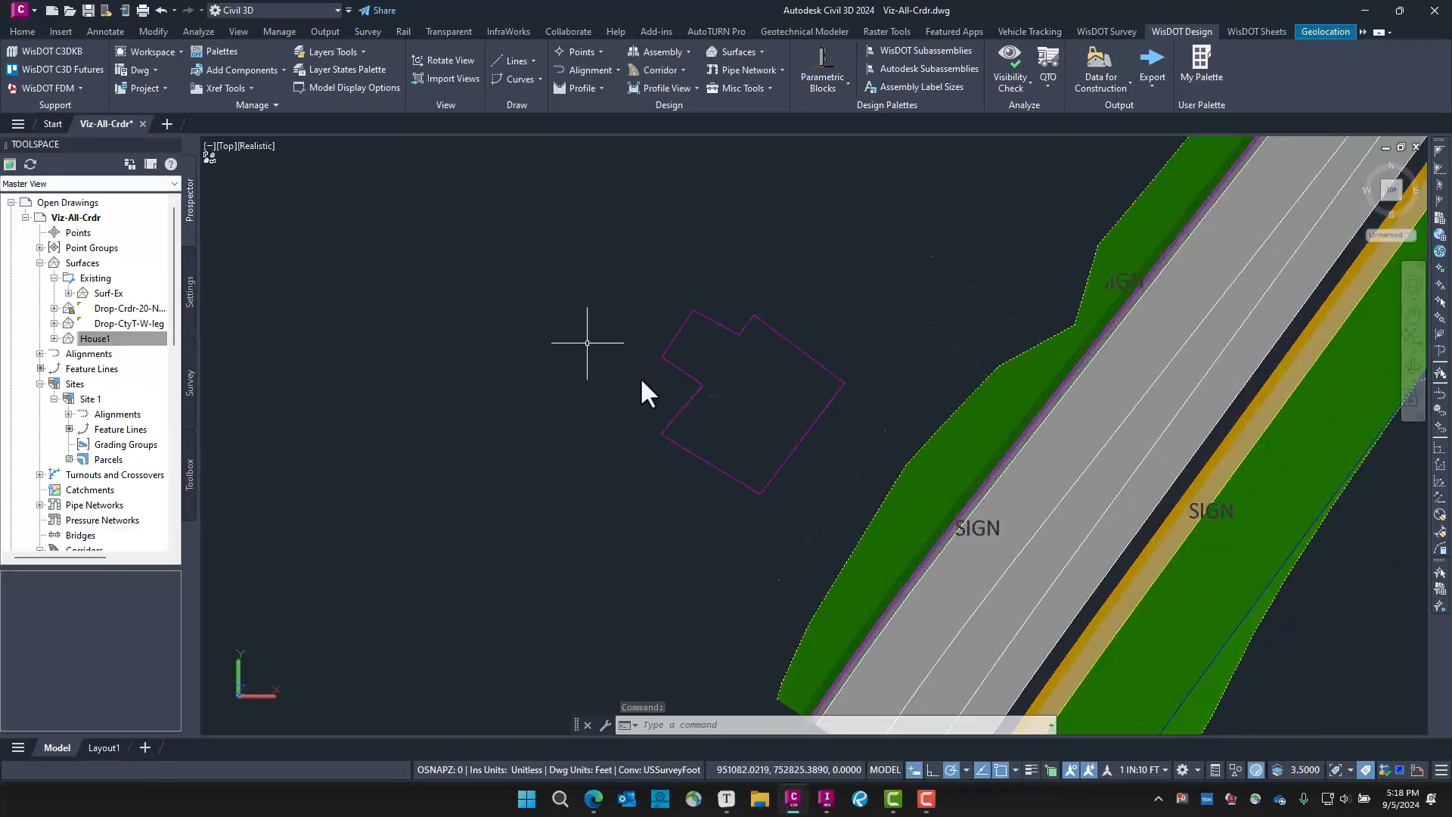
scroll(669, 444, "down", 4)
scroll(669, 444, "down", 6)
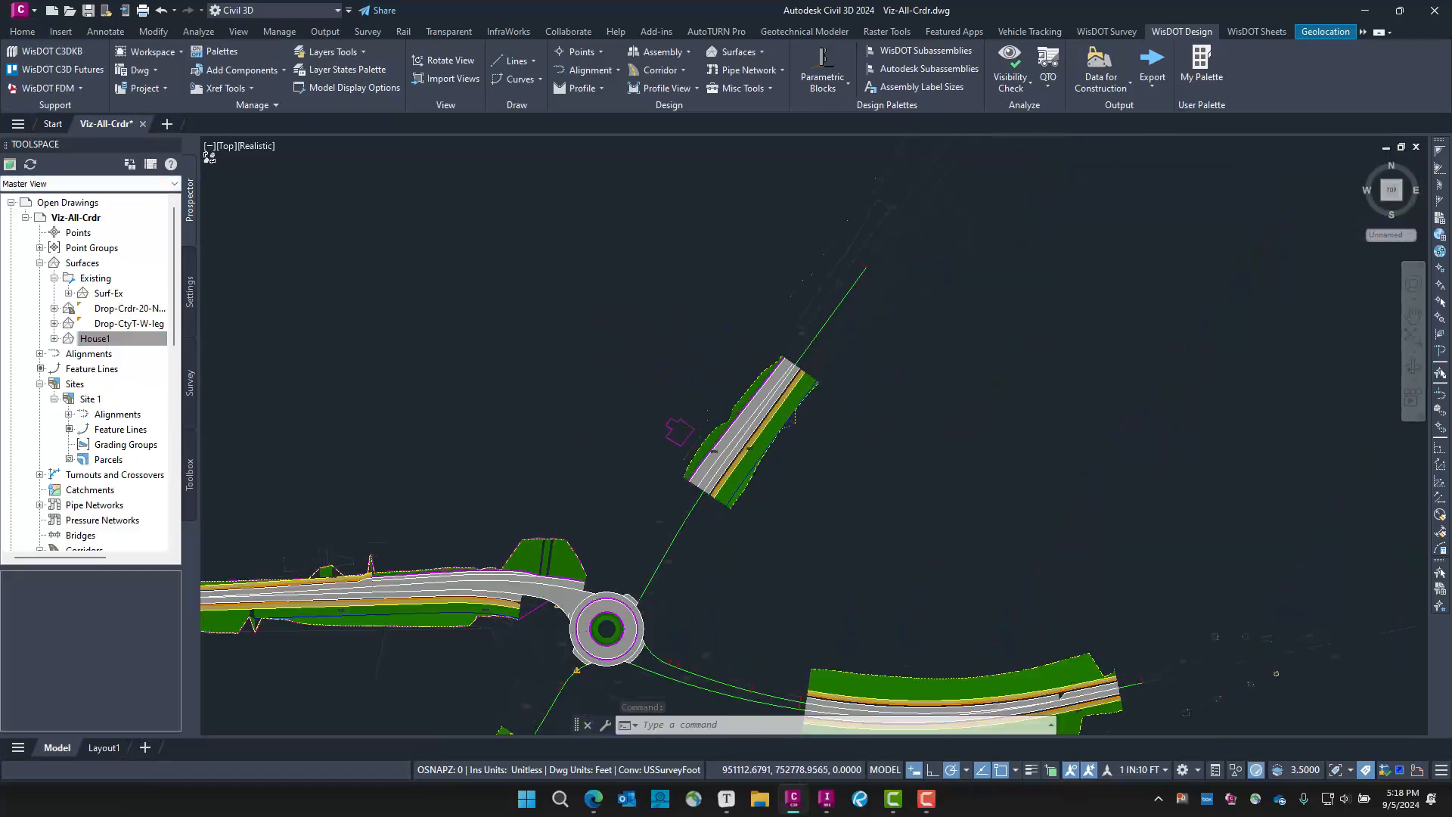
Close the Viz-All-Crdr drawing and save its changes
left_click(143, 124)
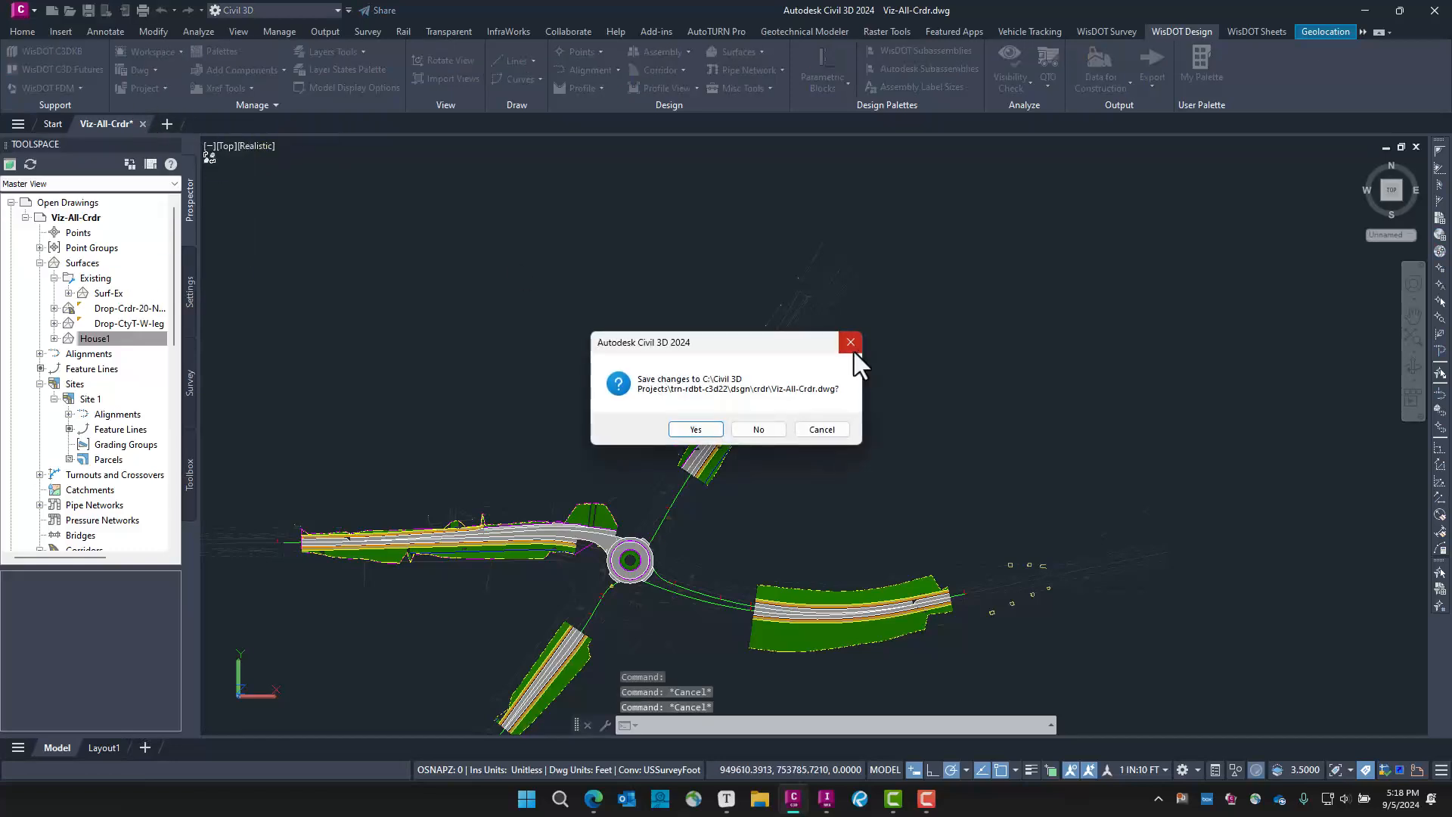
left_click(697, 427)
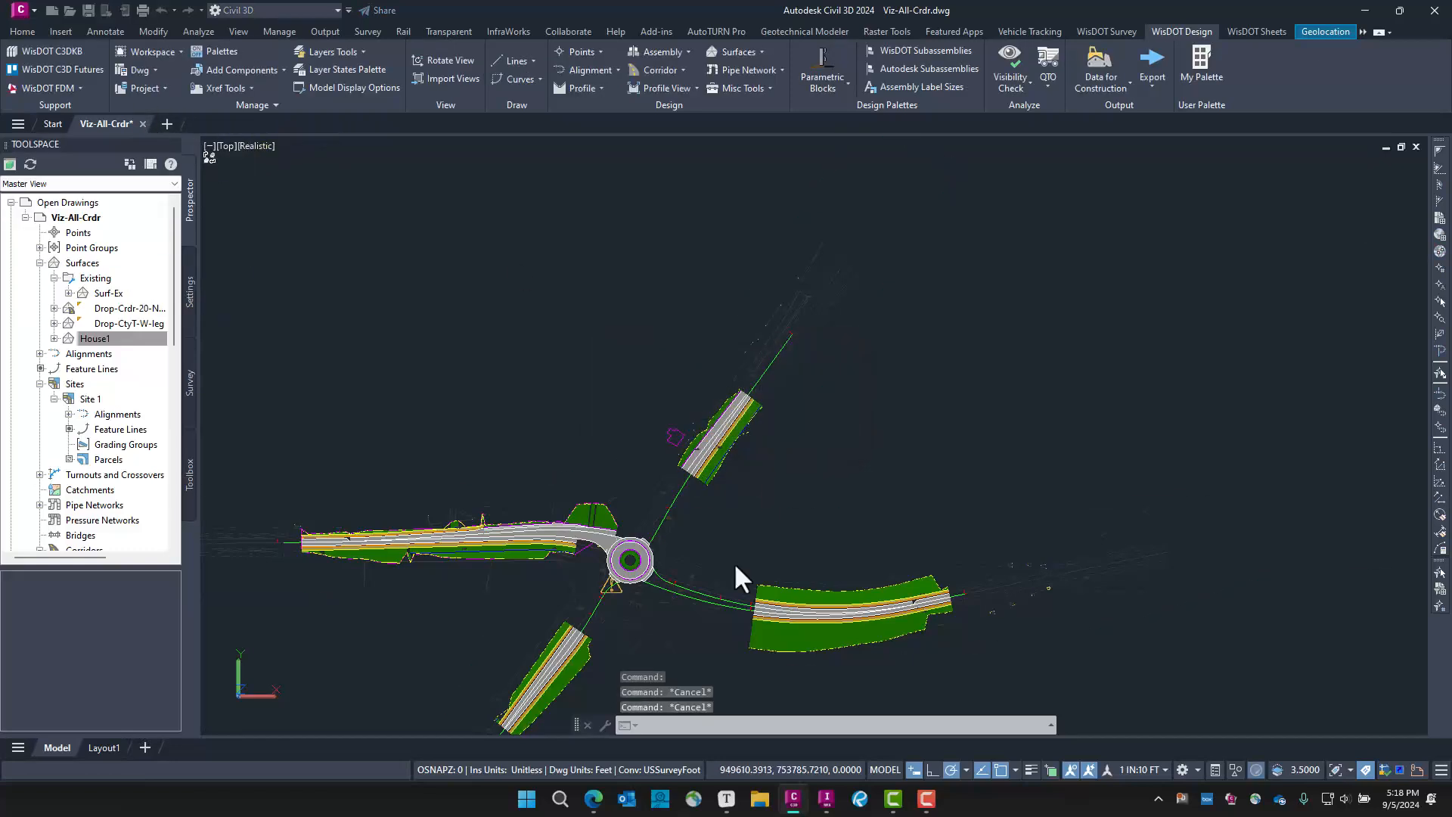
Switch to InfraWorks, open the recent dodge-rndbt model, and maximize its window
left_click(825, 795)
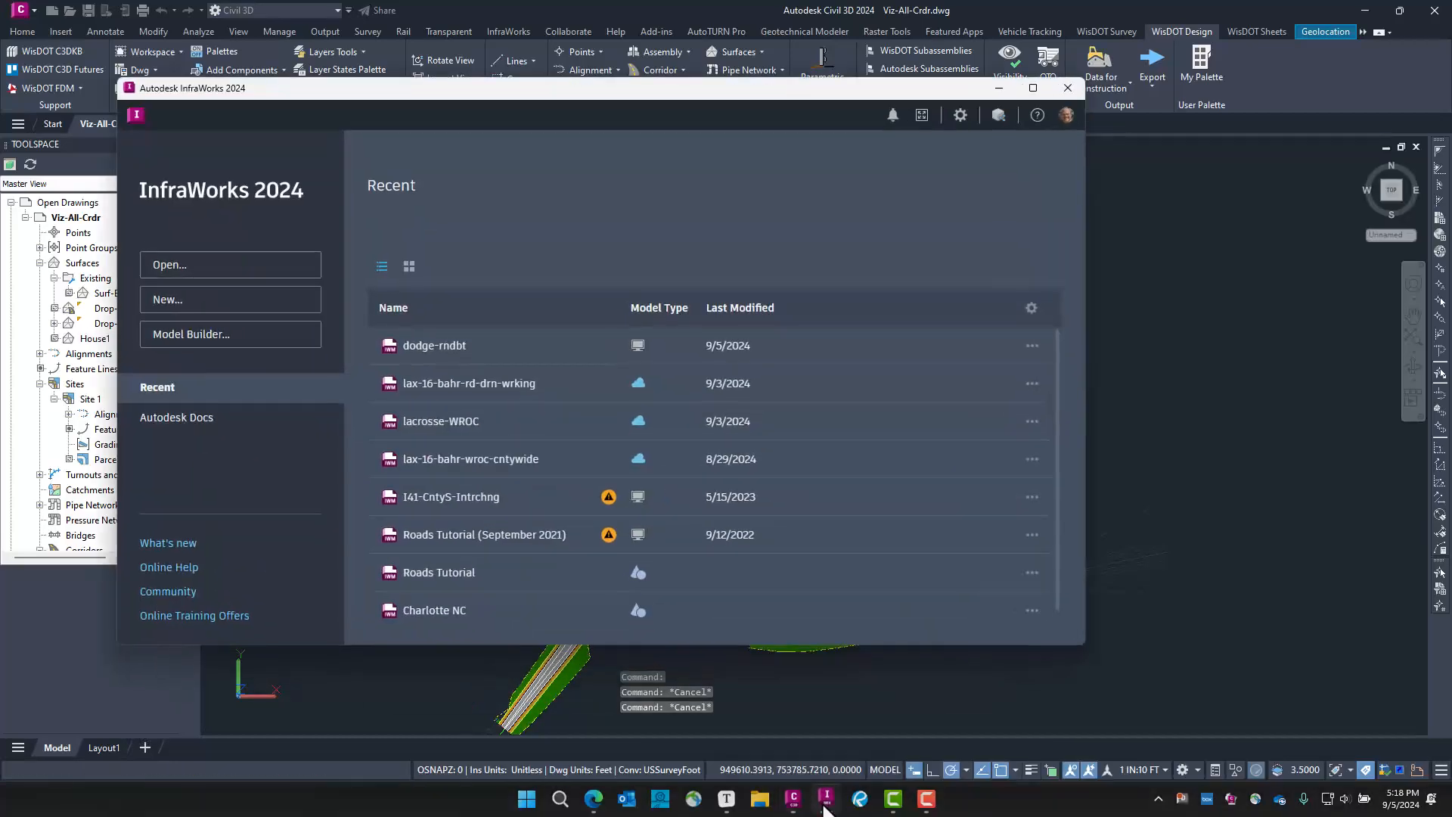
left_click_drag(488, 88, 793, 126)
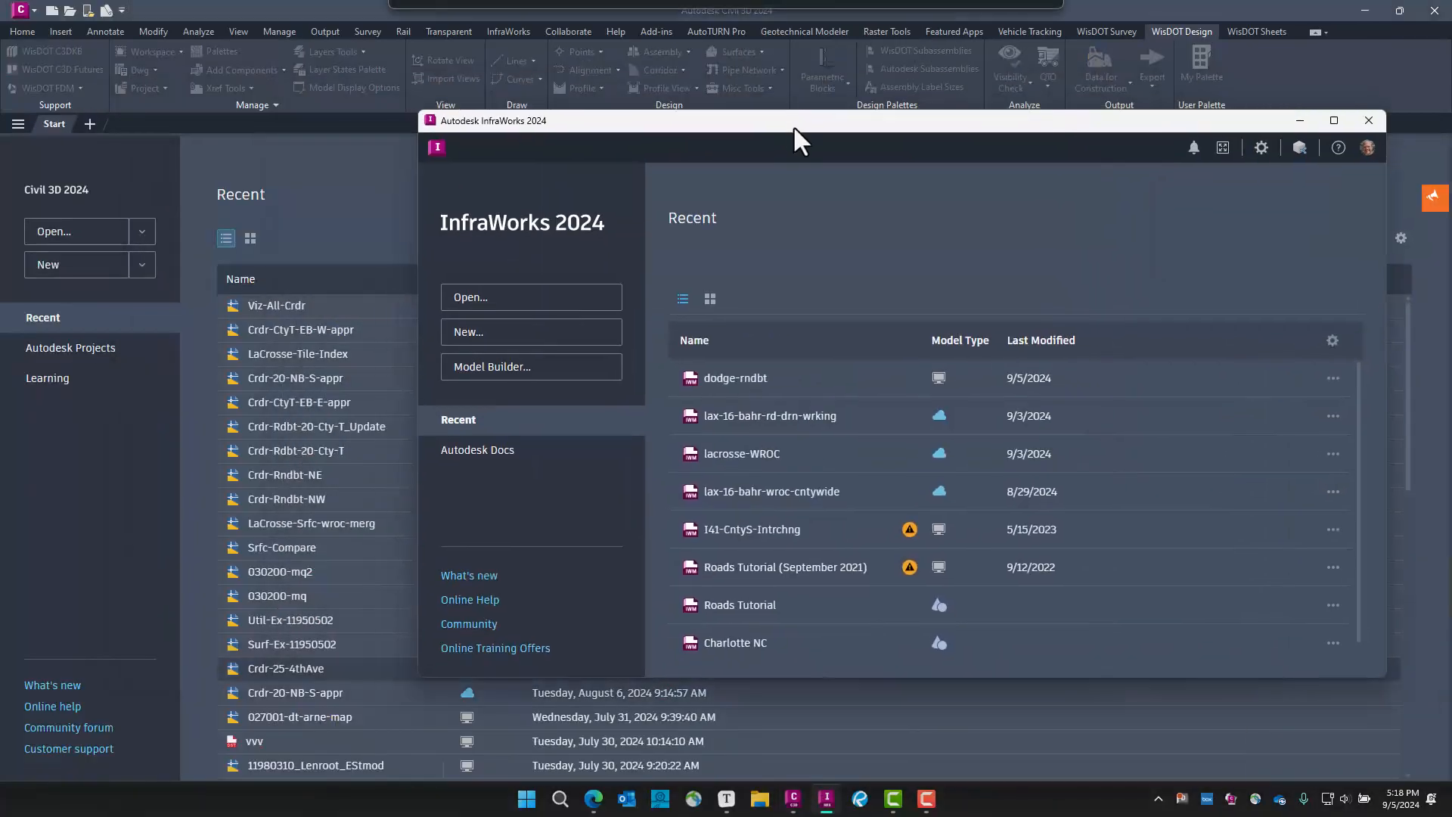
left_click(741, 383)
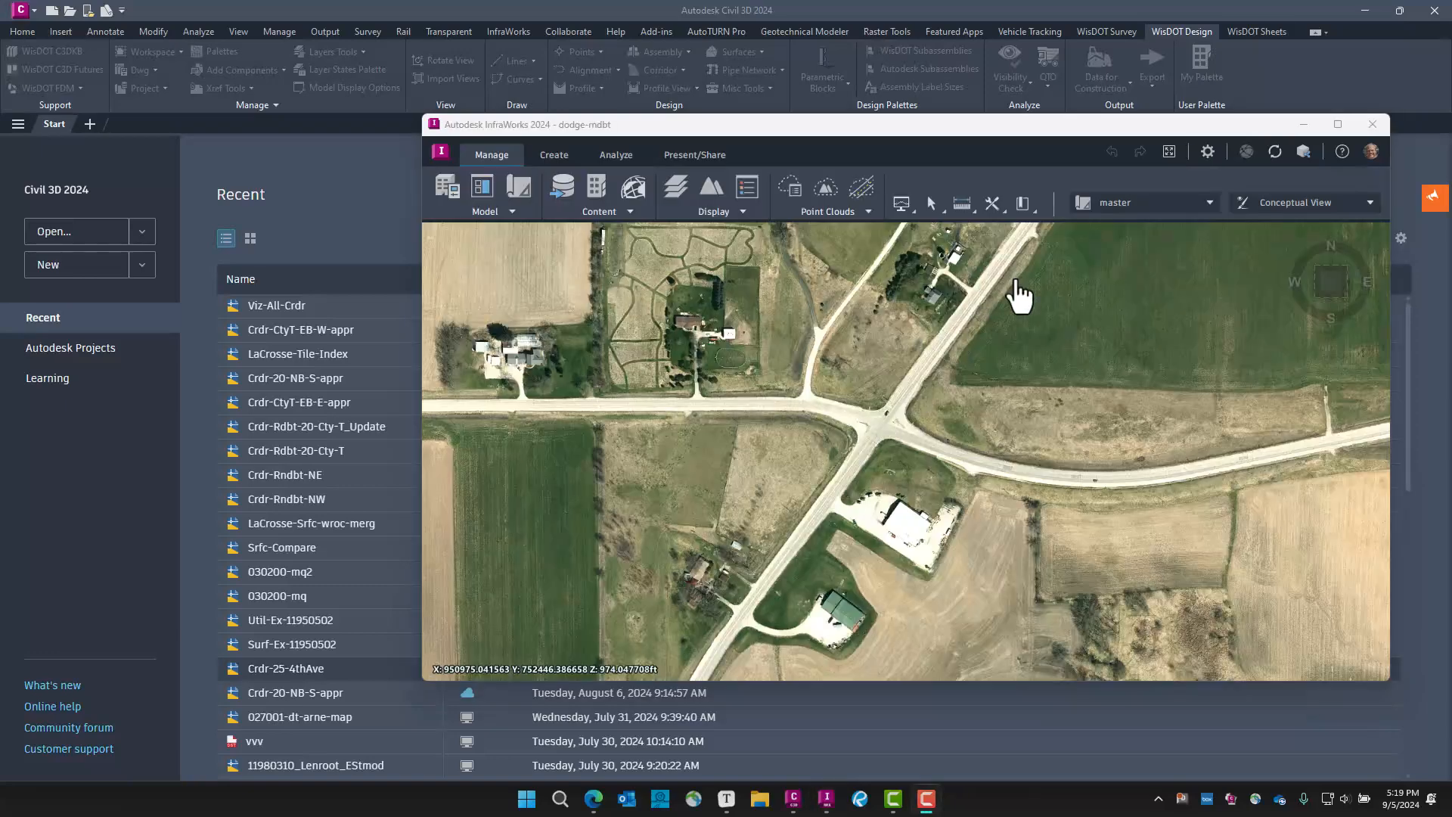
left_click(1338, 124)
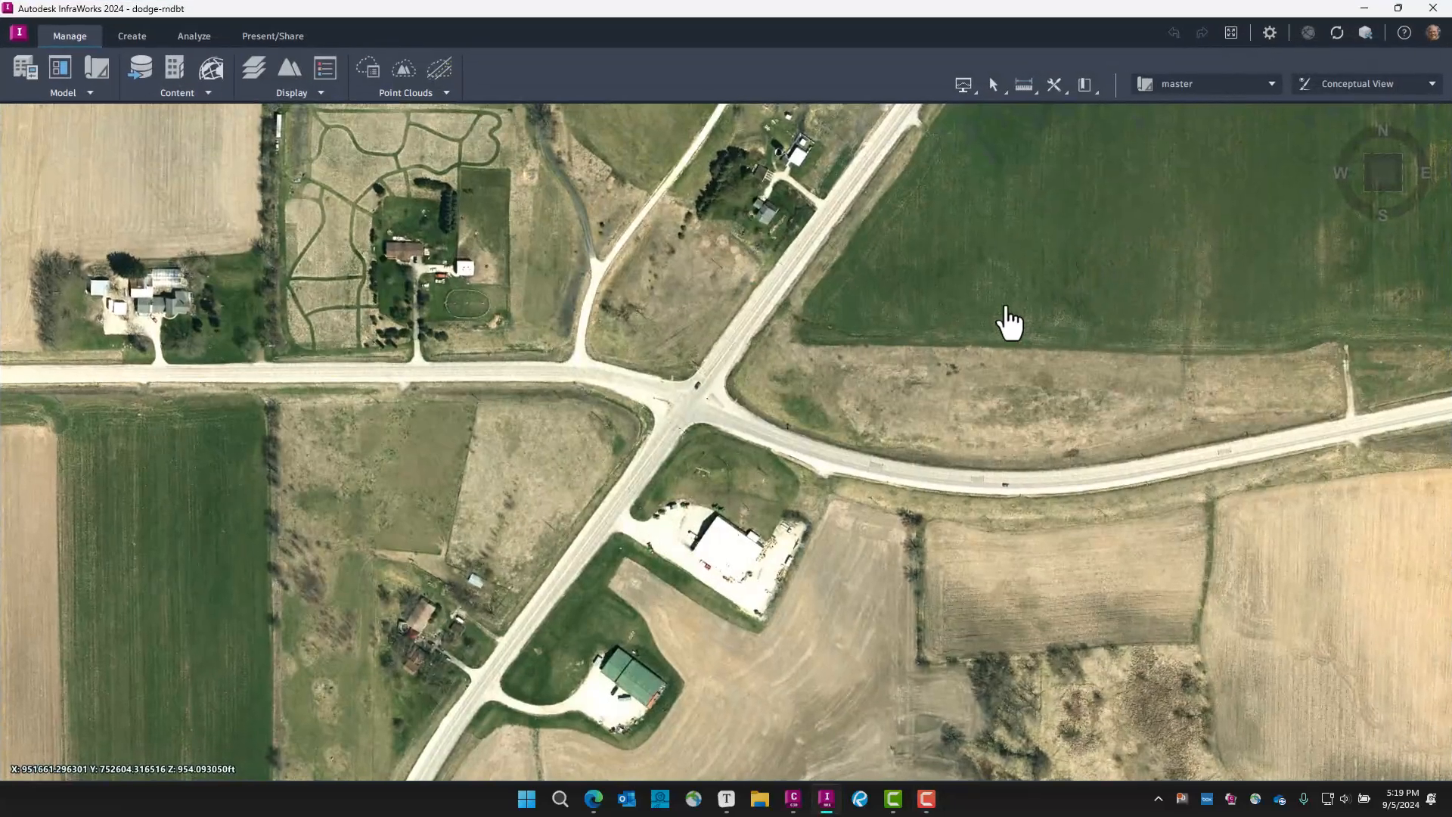
Show the model's data sources and set a straight top view of the wider intersection area
left_click(140, 70)
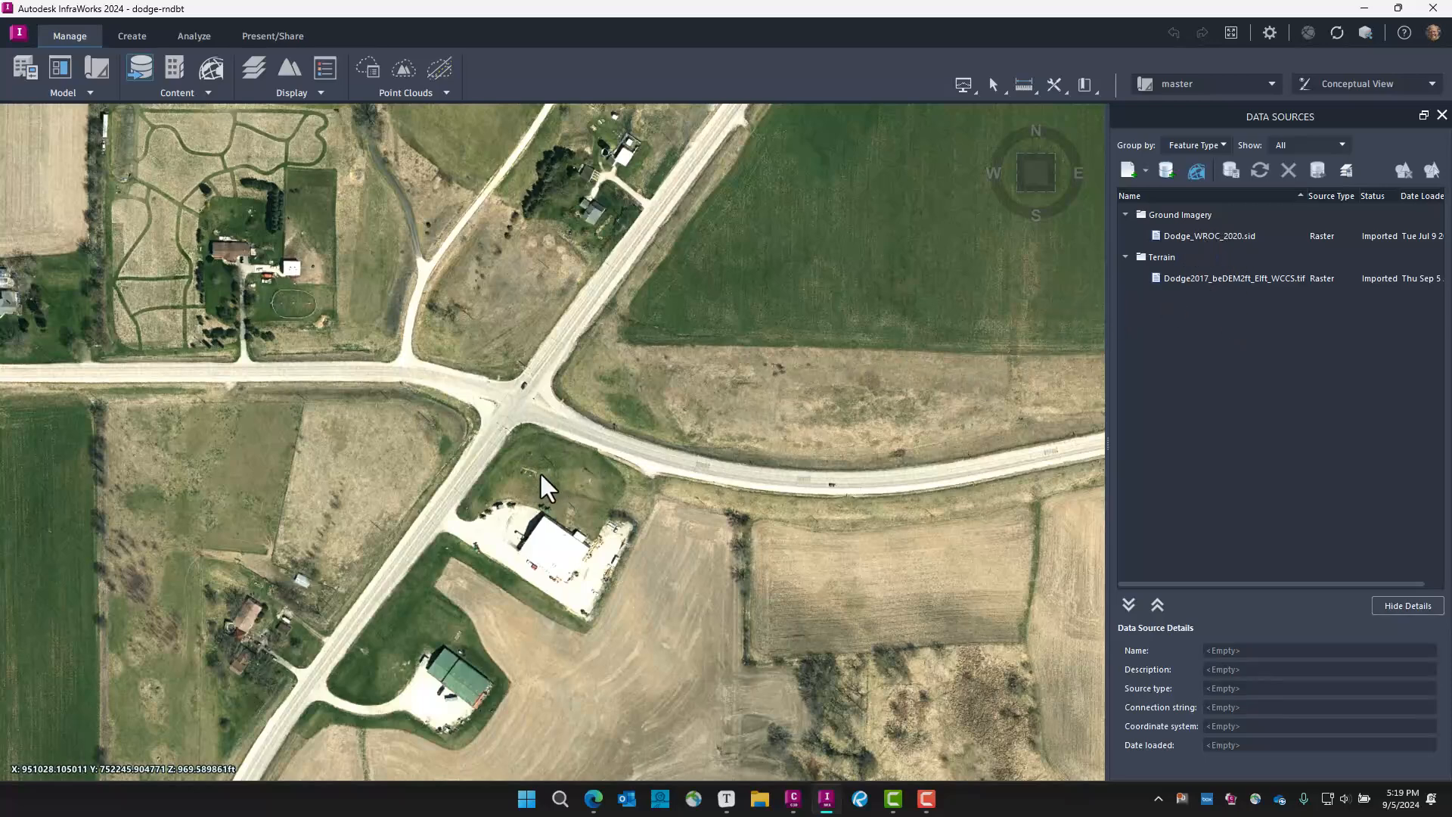
mouse_move(581, 480)
middle_mouse_down("shift")
mouse_move(657, 388)
mouse_move(688, 281)
mouse_move(679, 295)
mouse_move(631, 277)
mouse_move(479, 286)
mouse_move(457, 304)
mouse_move(513, 430)
mouse_move(574, 468)
middle_mouse_up("shift")
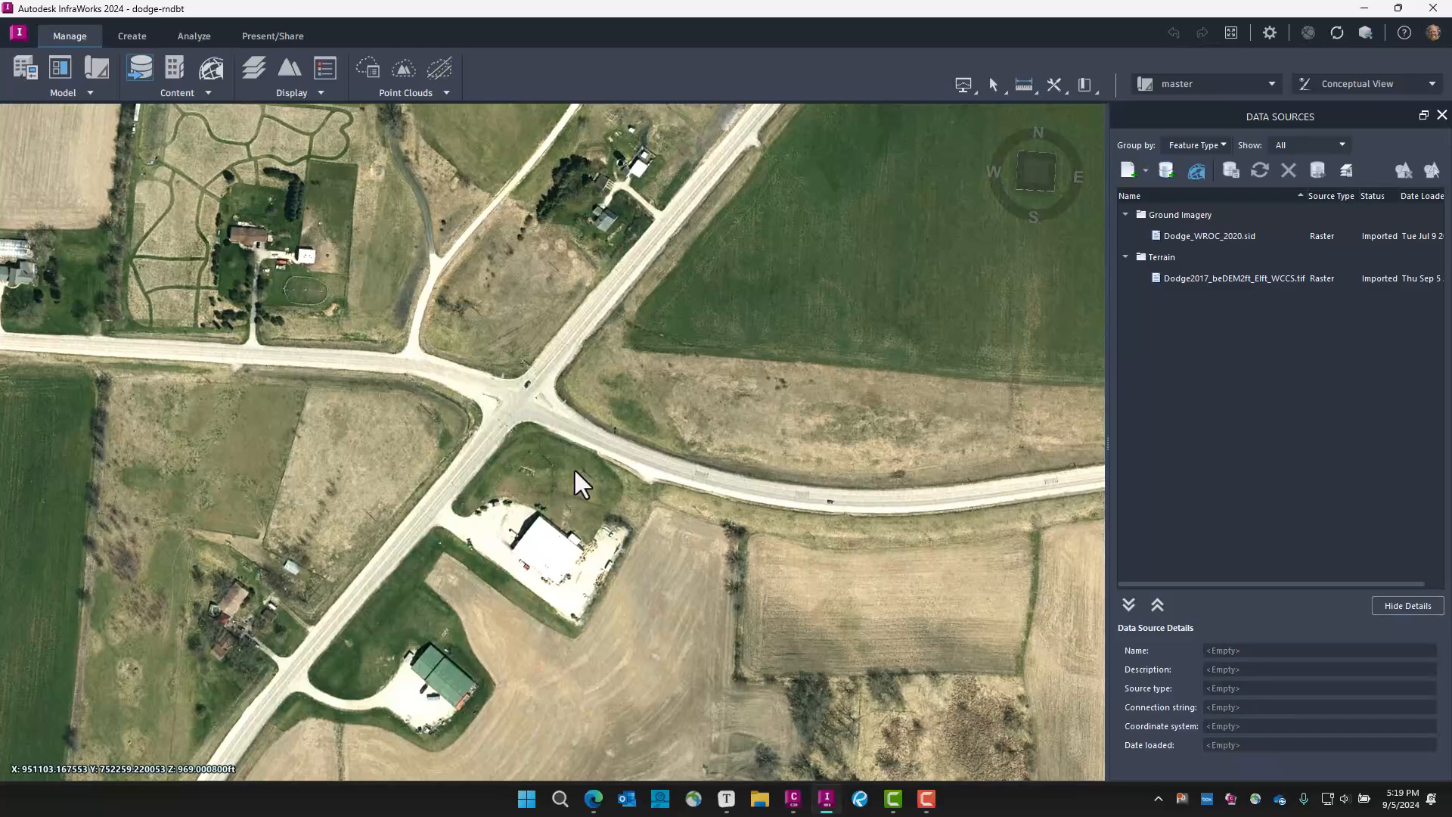
scroll(782, 401, "down", 2)
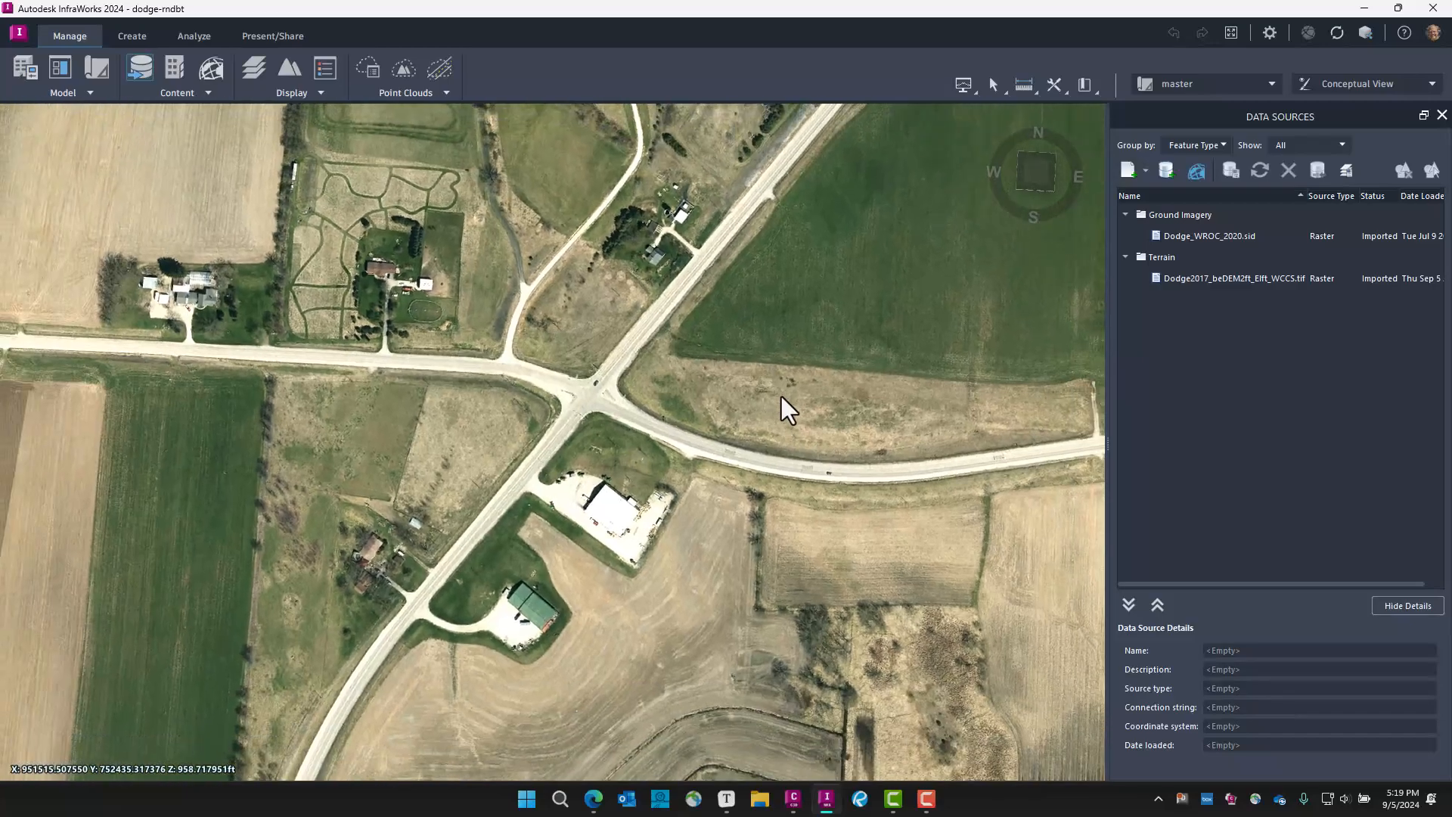
scroll(779, 400, "down", 3)
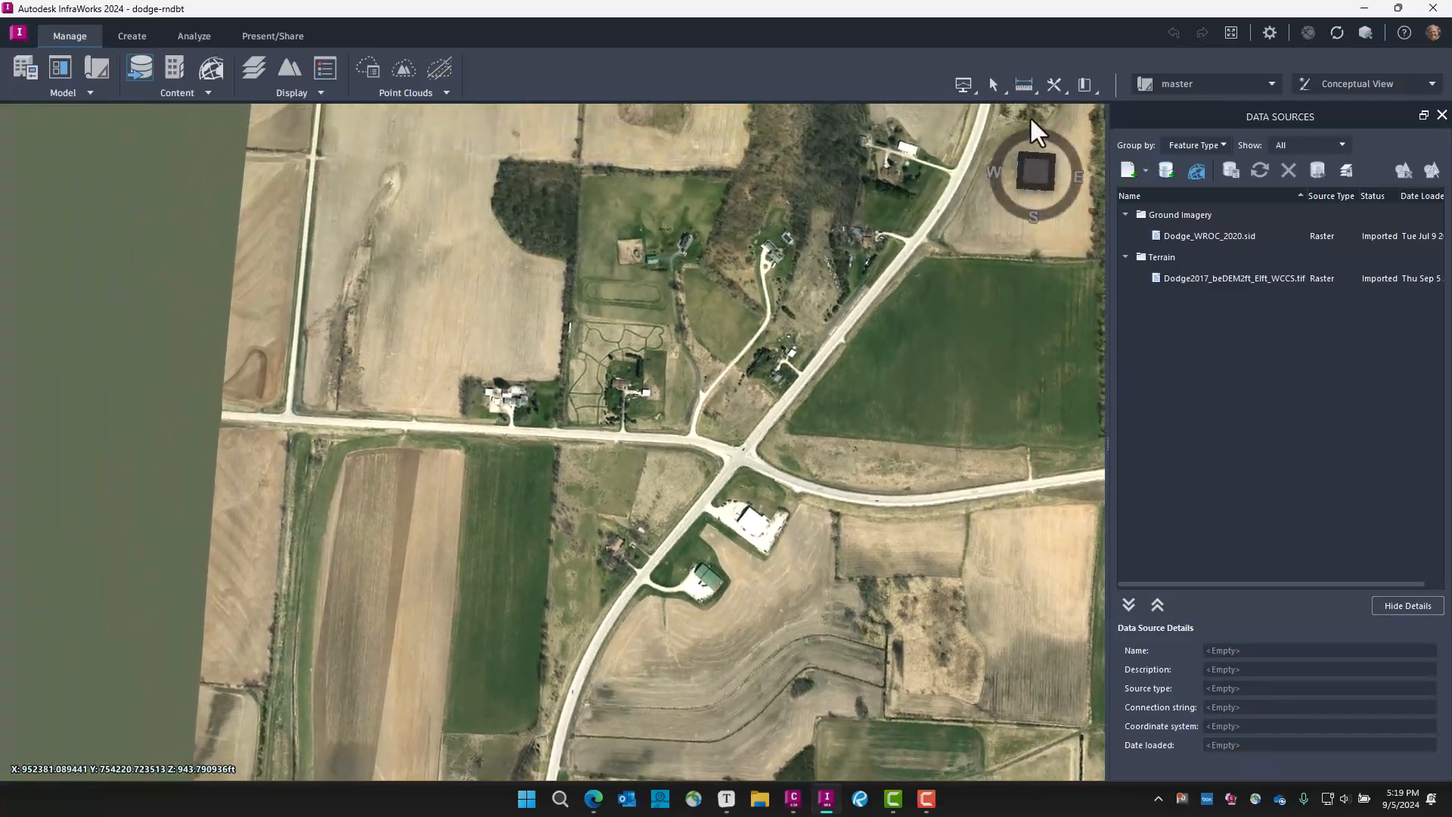
left_click(1033, 174)
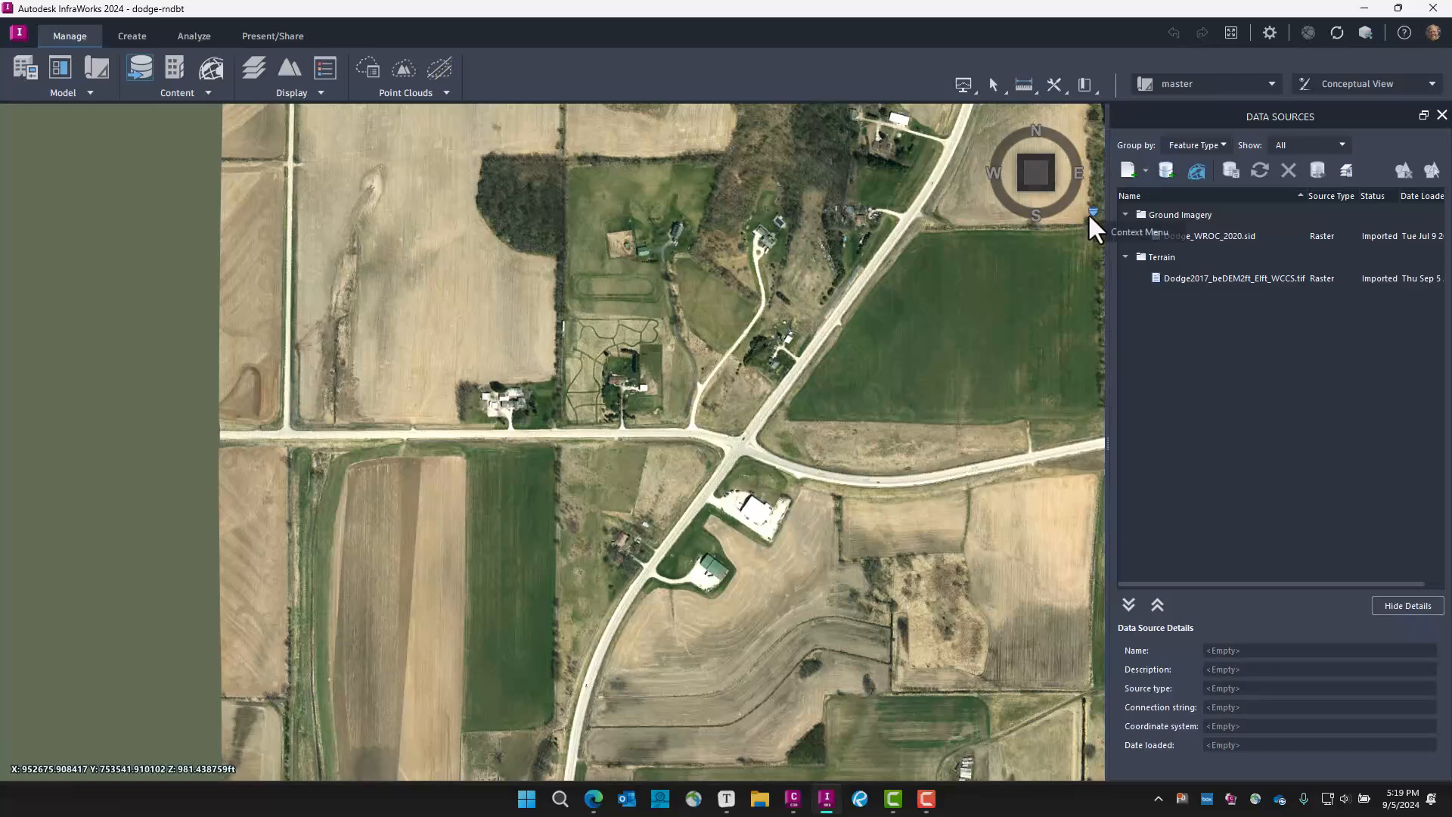
Start adding an Autodesk Civil 3D DWG data source and browse to the Civil 3D Projects folder
left_click(1146, 171)
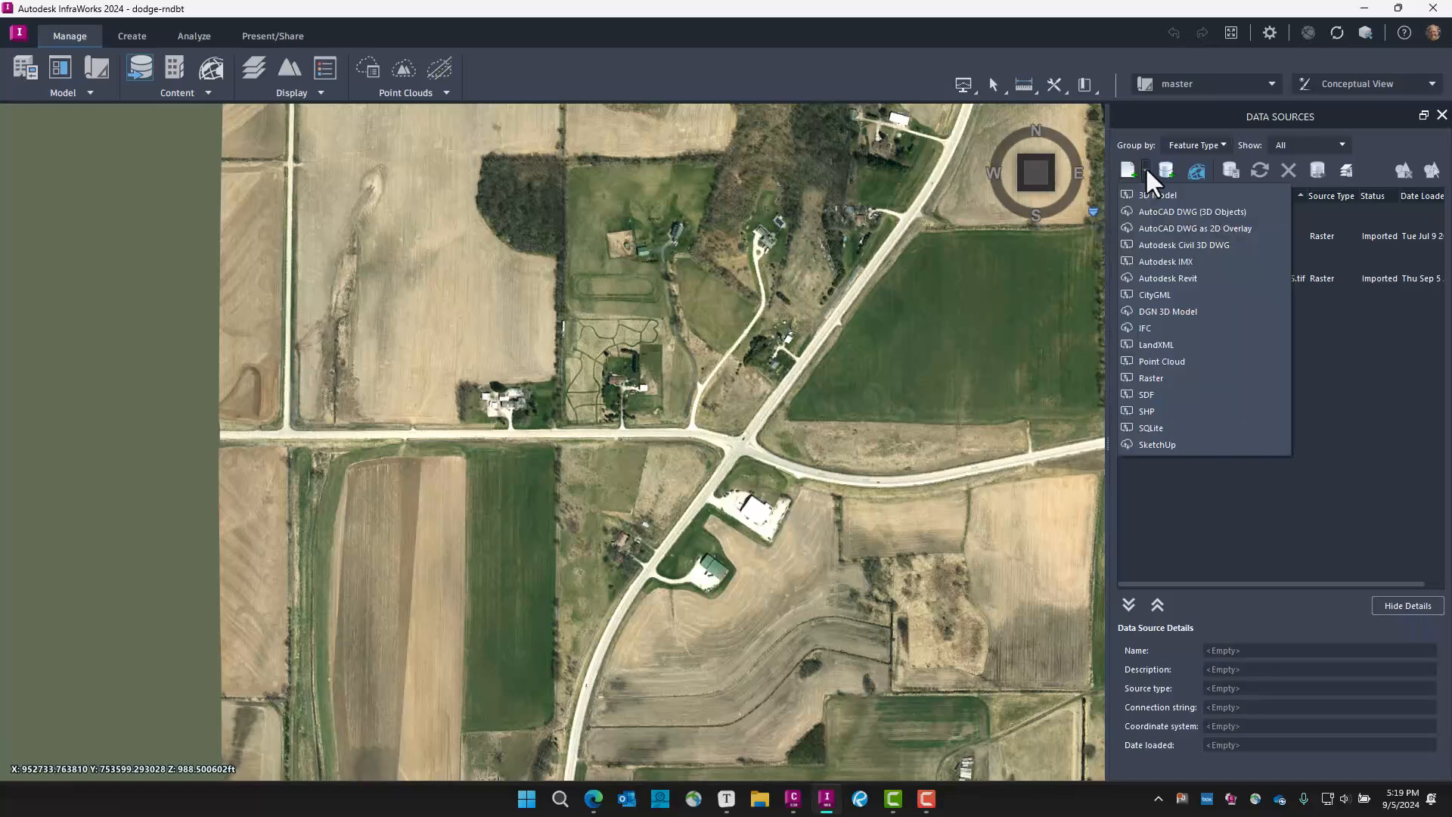
left_click(1159, 247)
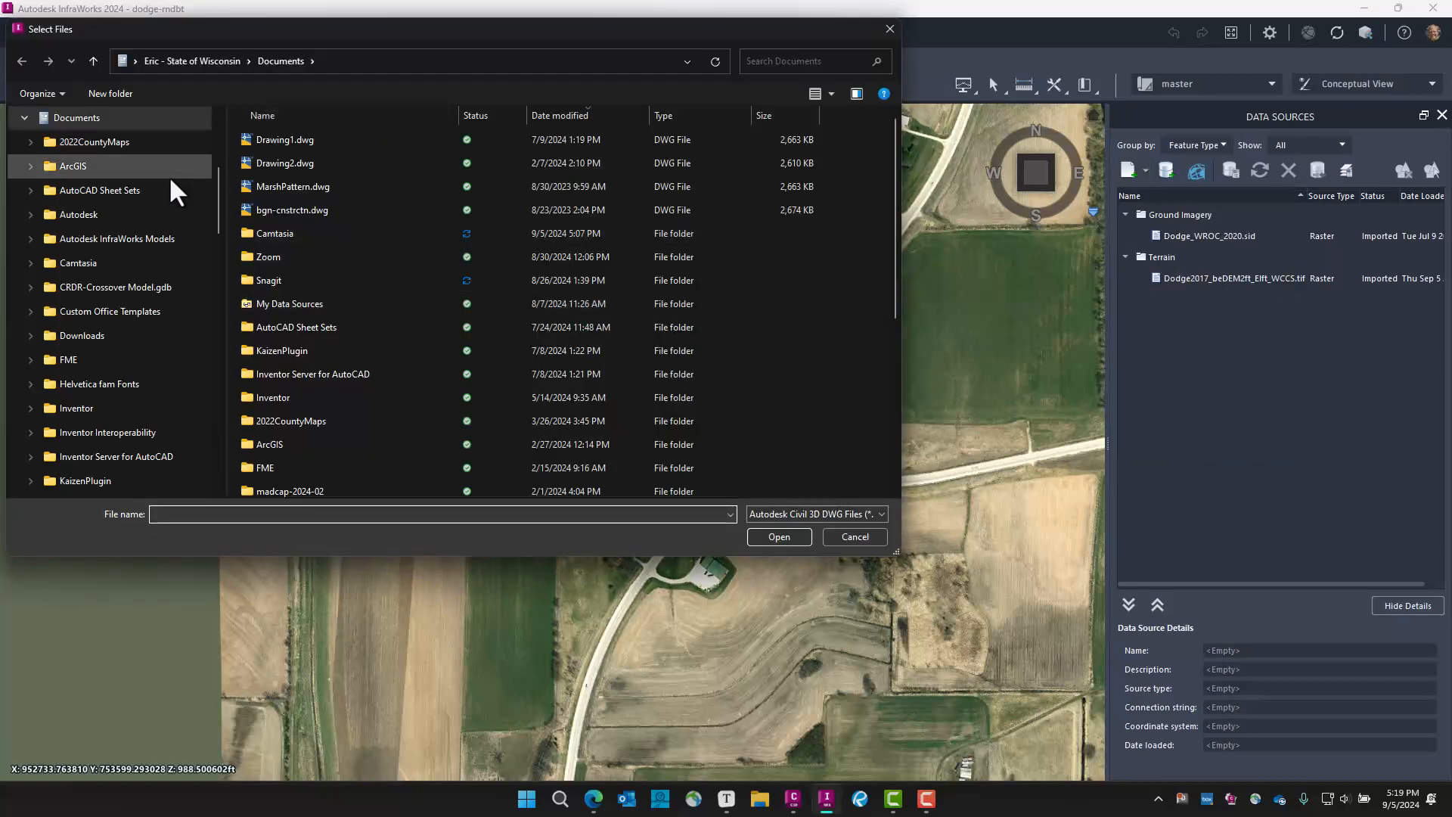
scroll(76, 178, "up", 3)
left_click(23, 337)
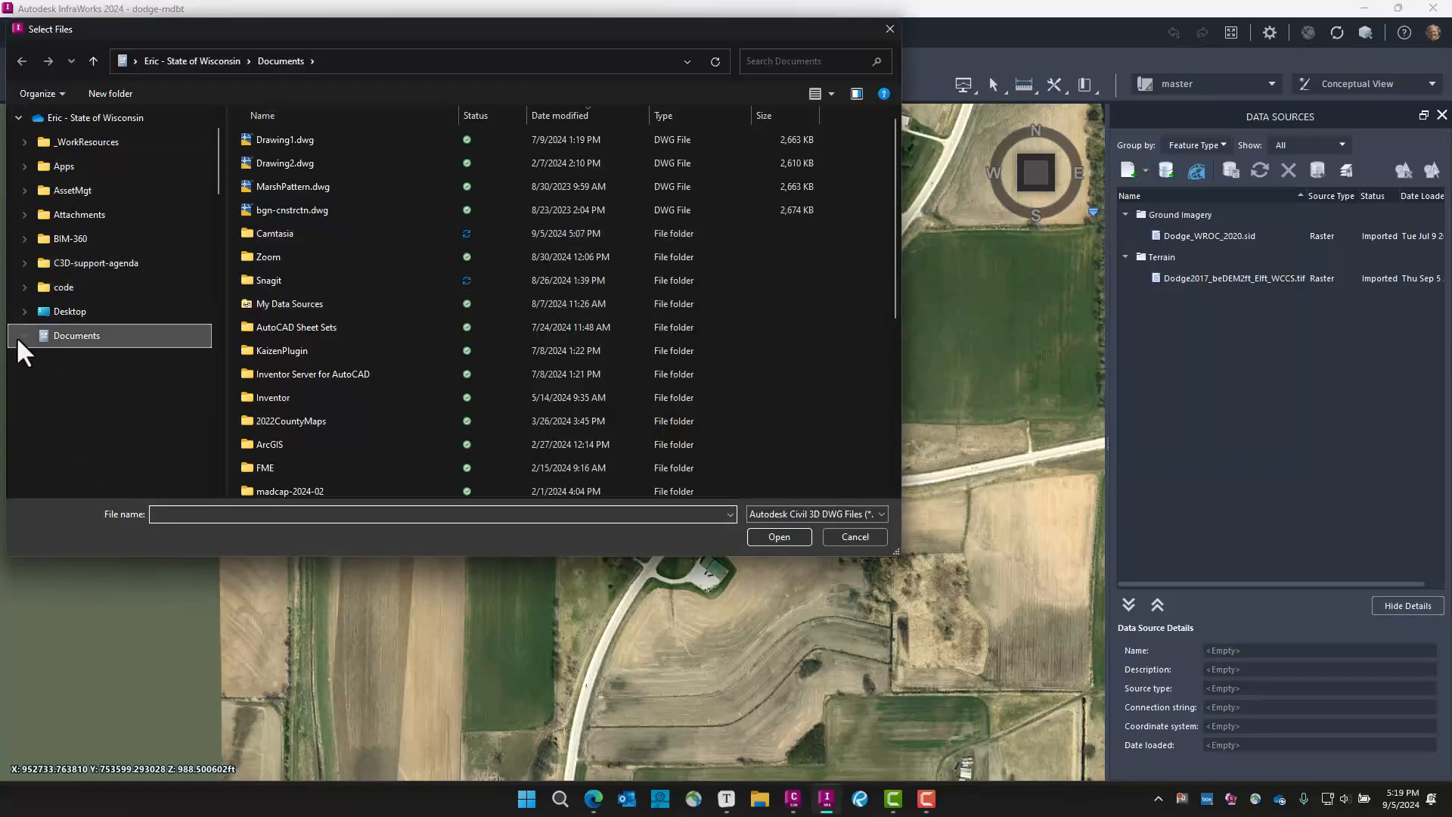
scroll(29, 311, "up", 2)
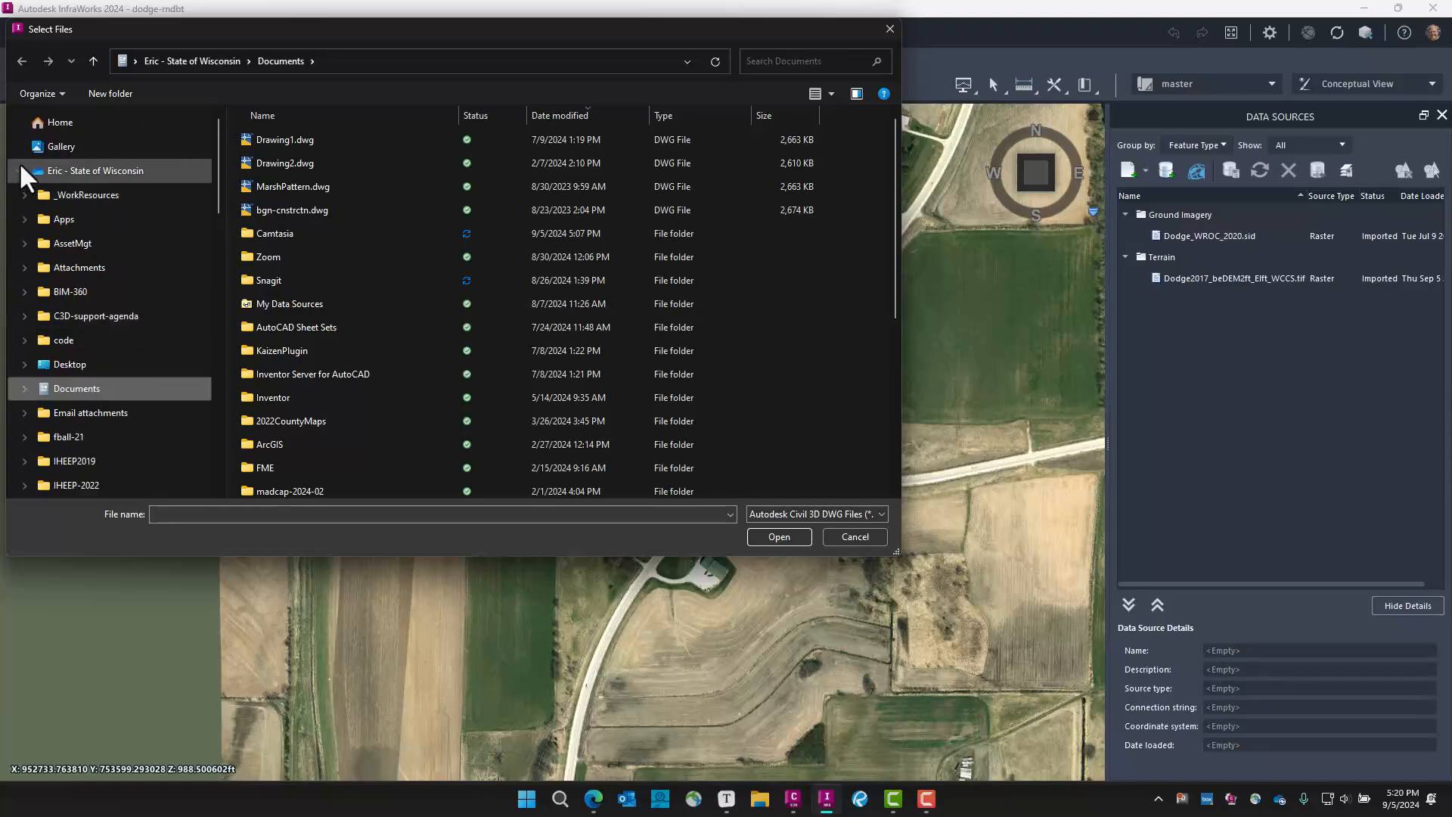
left_click(18, 171)
left_click(75, 295)
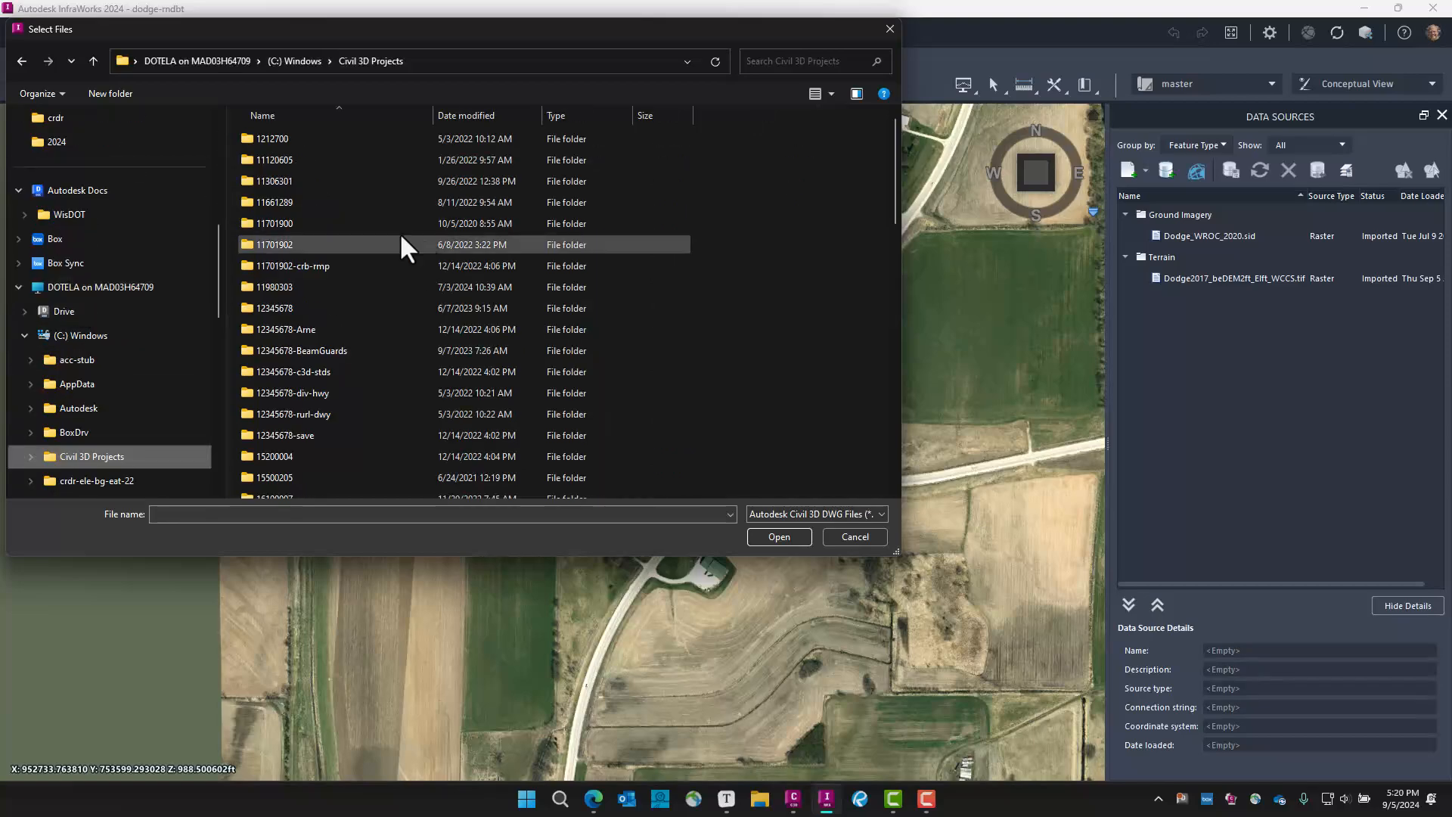
Load Viz-All-Crdr.dwg from the dsgn/crdr folder of the trn-rdbt-c3d22 project
scroll(311, 333, "down", 3)
scroll(306, 469, "down", 5)
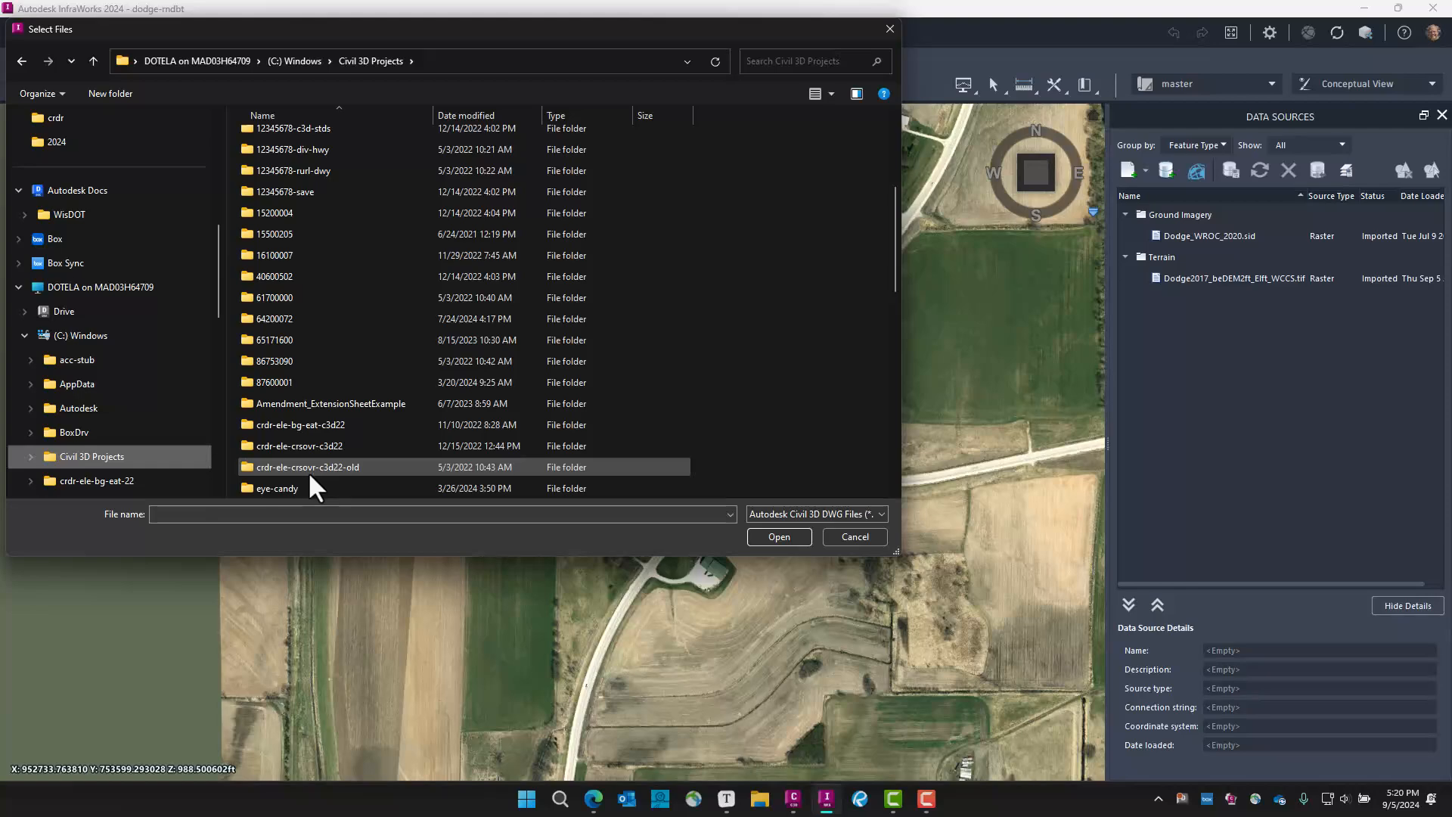
scroll(316, 422, "down", 4)
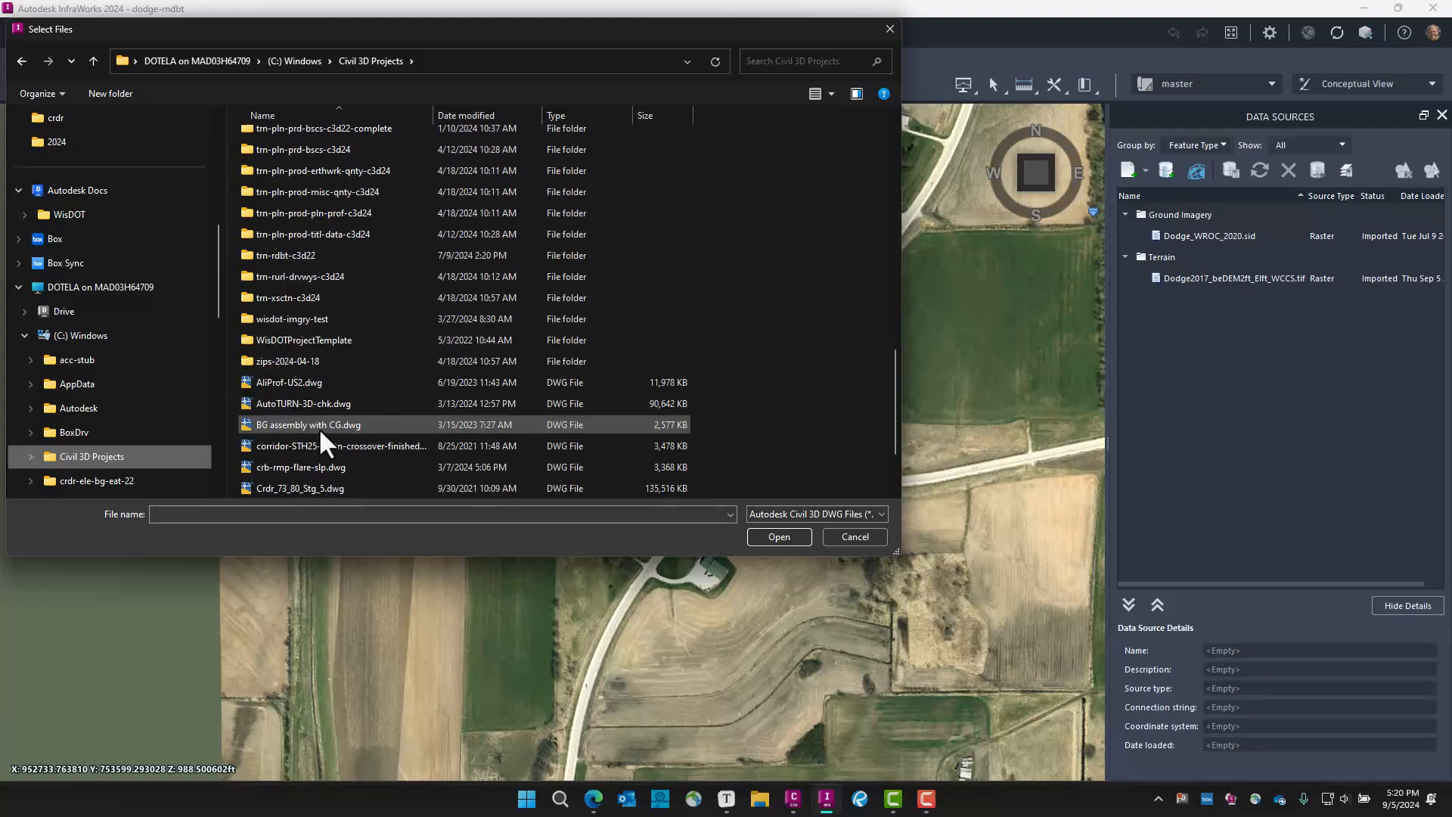
left_click(298, 255)
double_click(298, 252)
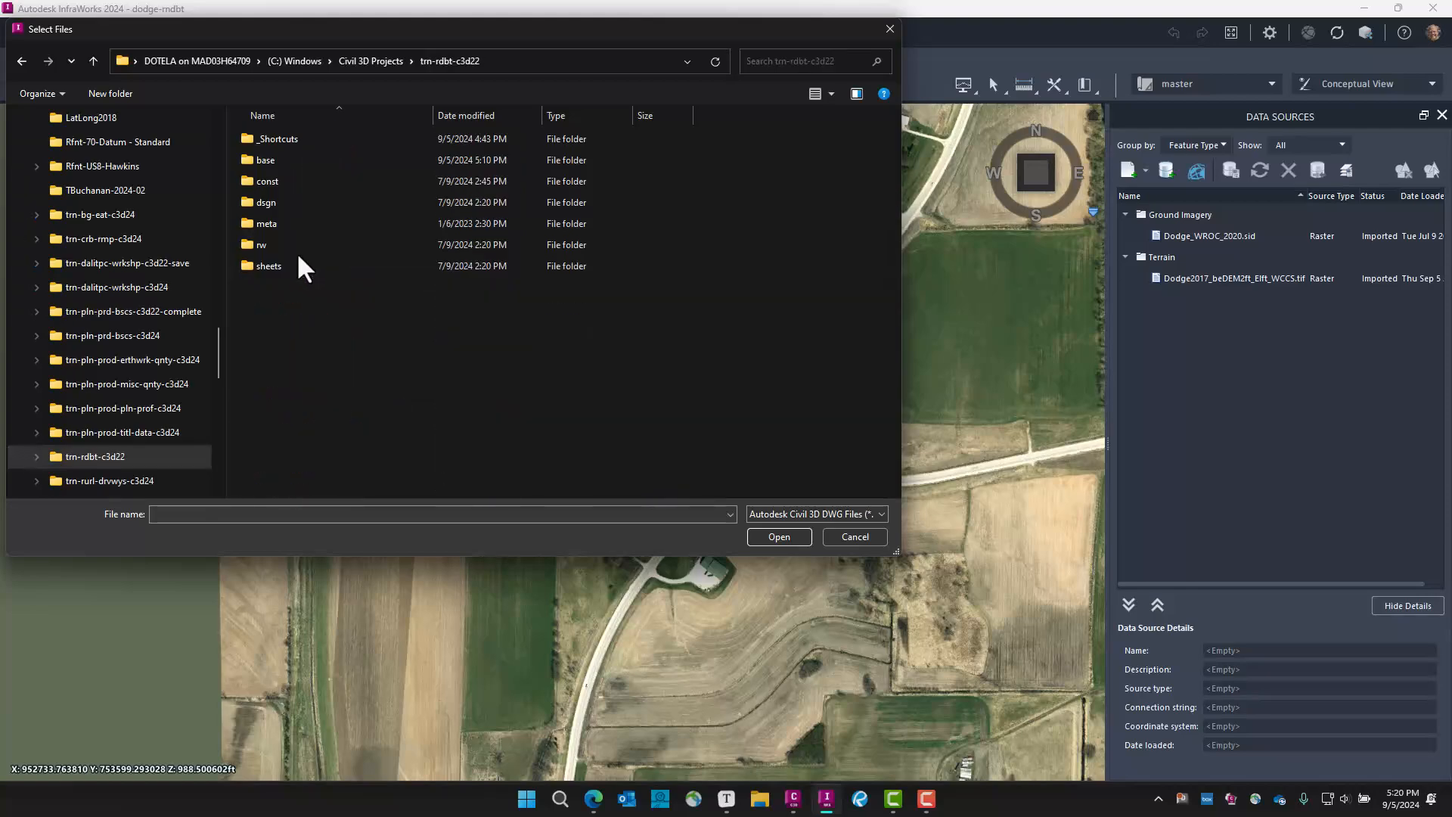
double_click(274, 198)
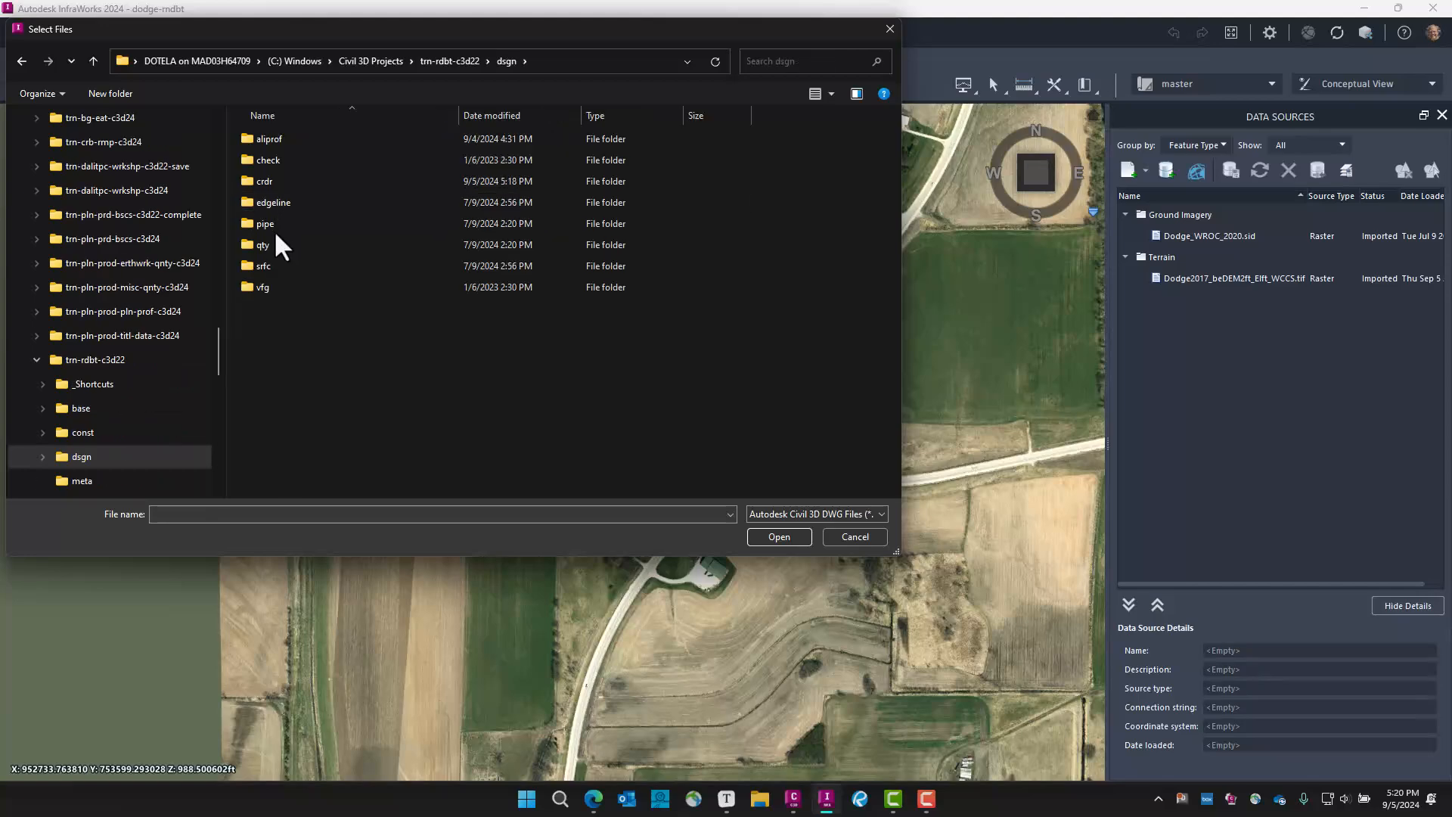
double_click(277, 179)
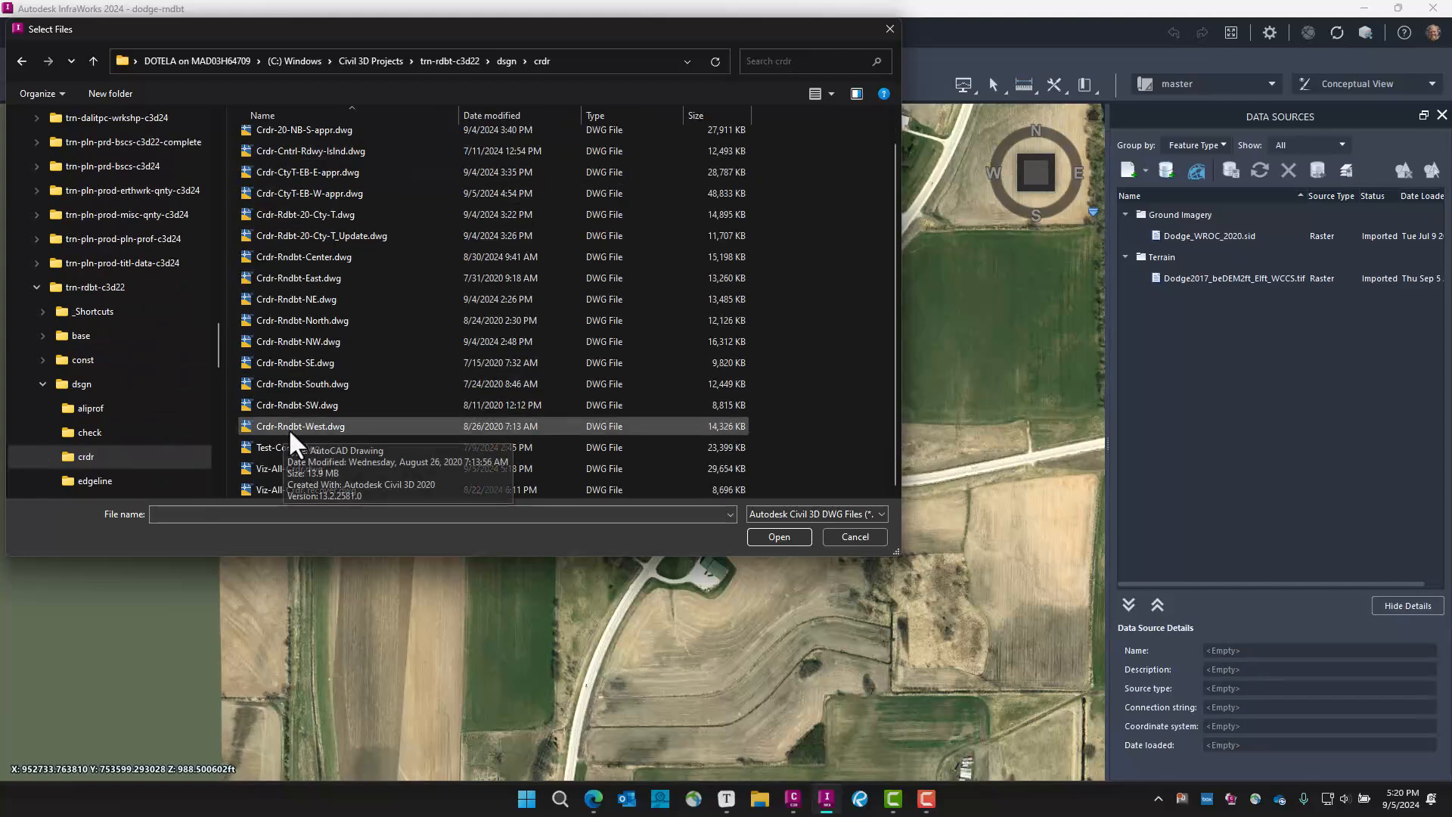
double_click(281, 463)
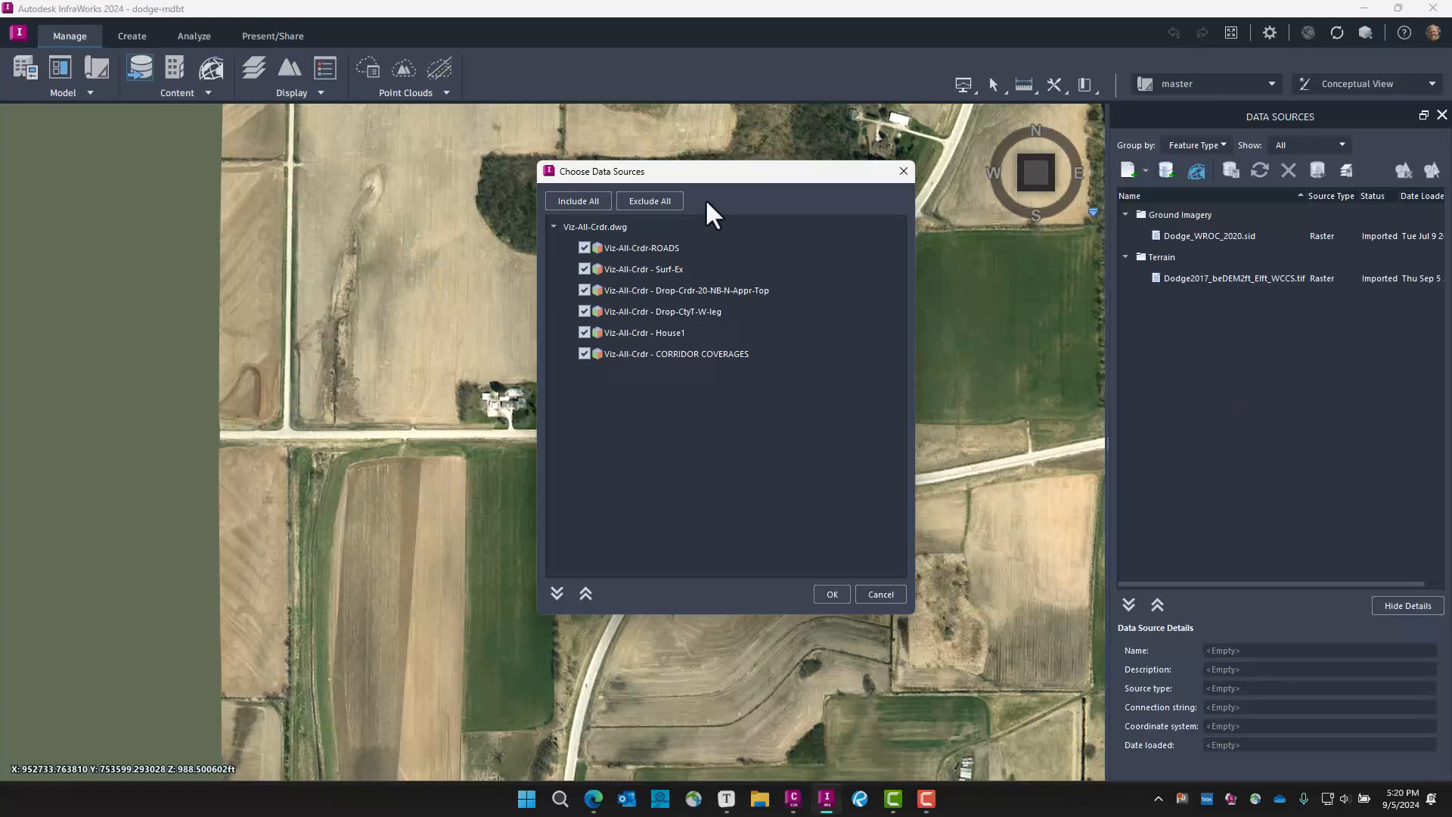
Include only the Drop-Crdr-20-NB-N-Appr-Top and Drop-CtyT-W-leg surfaces from the drawing as data sources
left_click_drag(748, 179, 1021, 242)
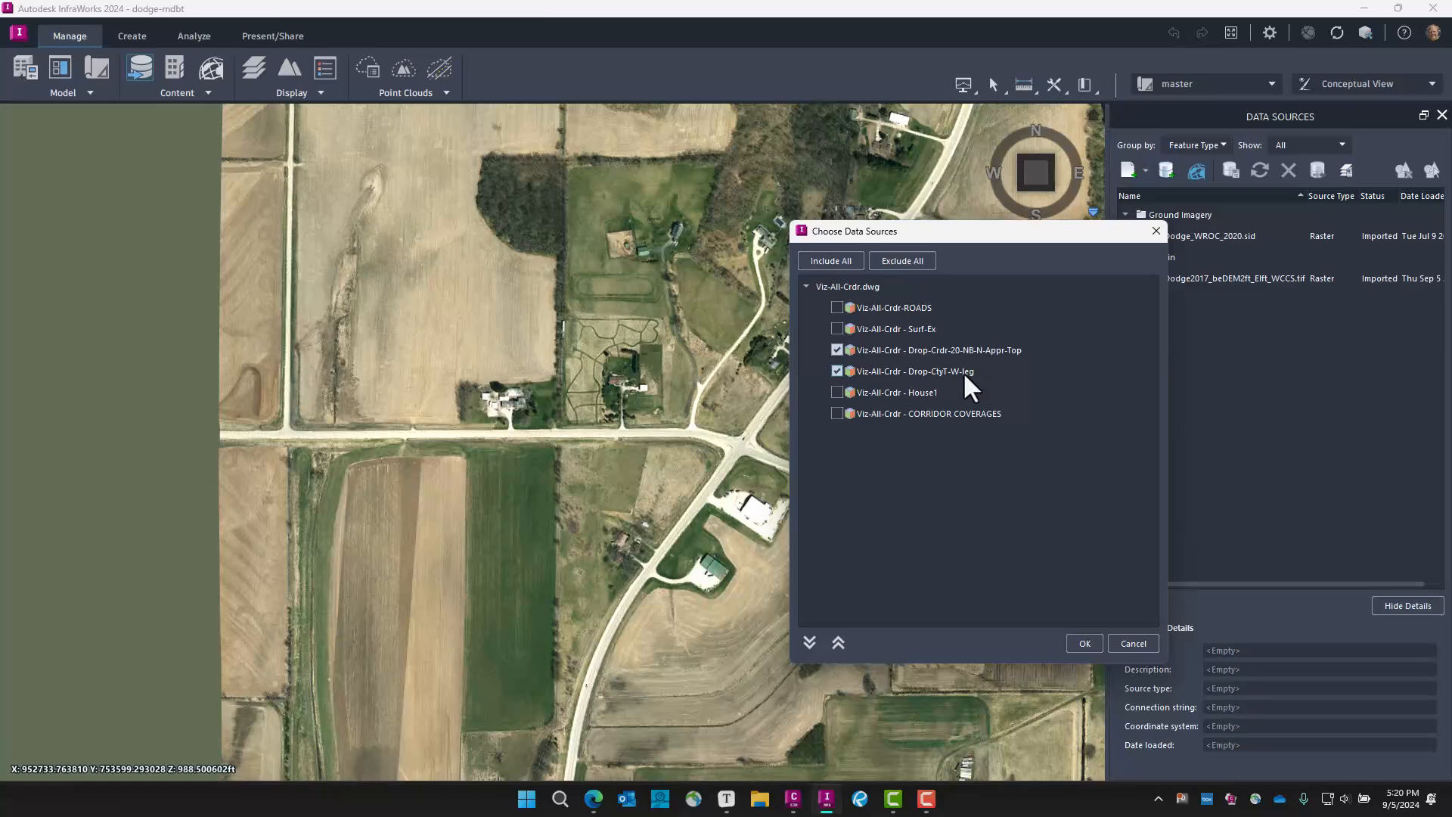
left_click(1084, 643)
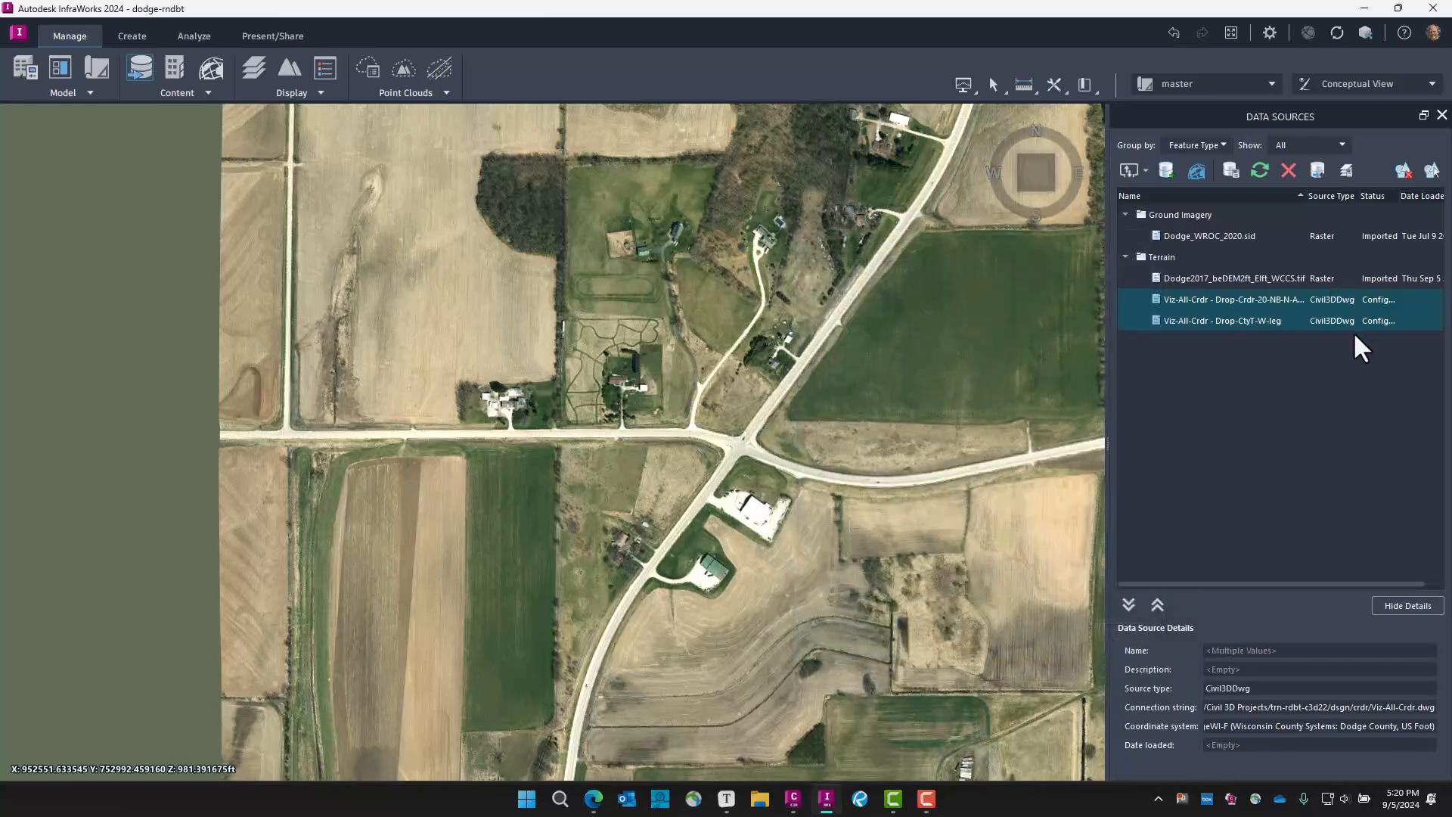
Review the geolocation and source settings of the Drop-Crdr-20-NB-N-Appr-Top terrain source and import it into the model
left_click(1202, 301)
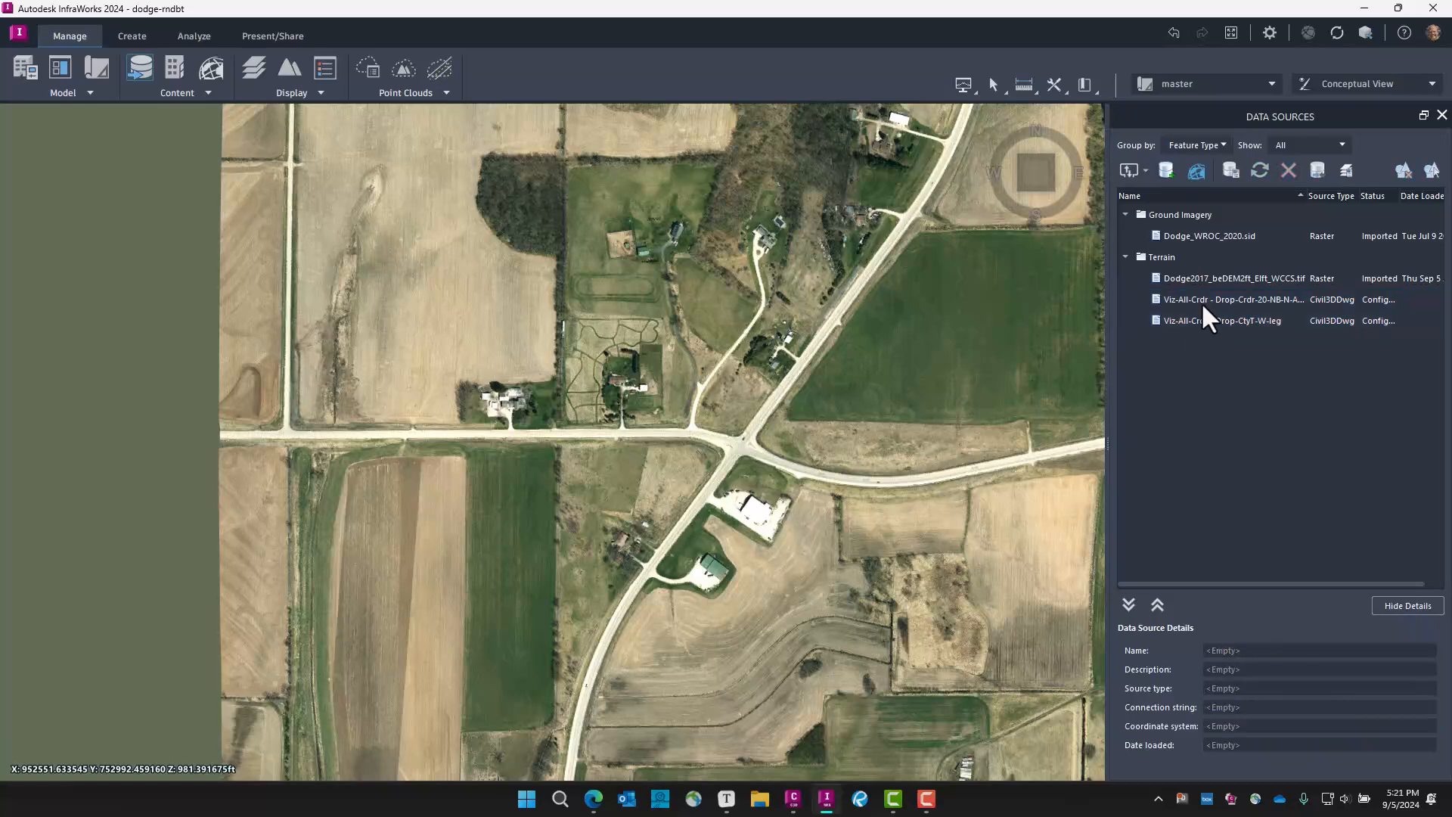
right_click(1203, 300)
left_click(1243, 317)
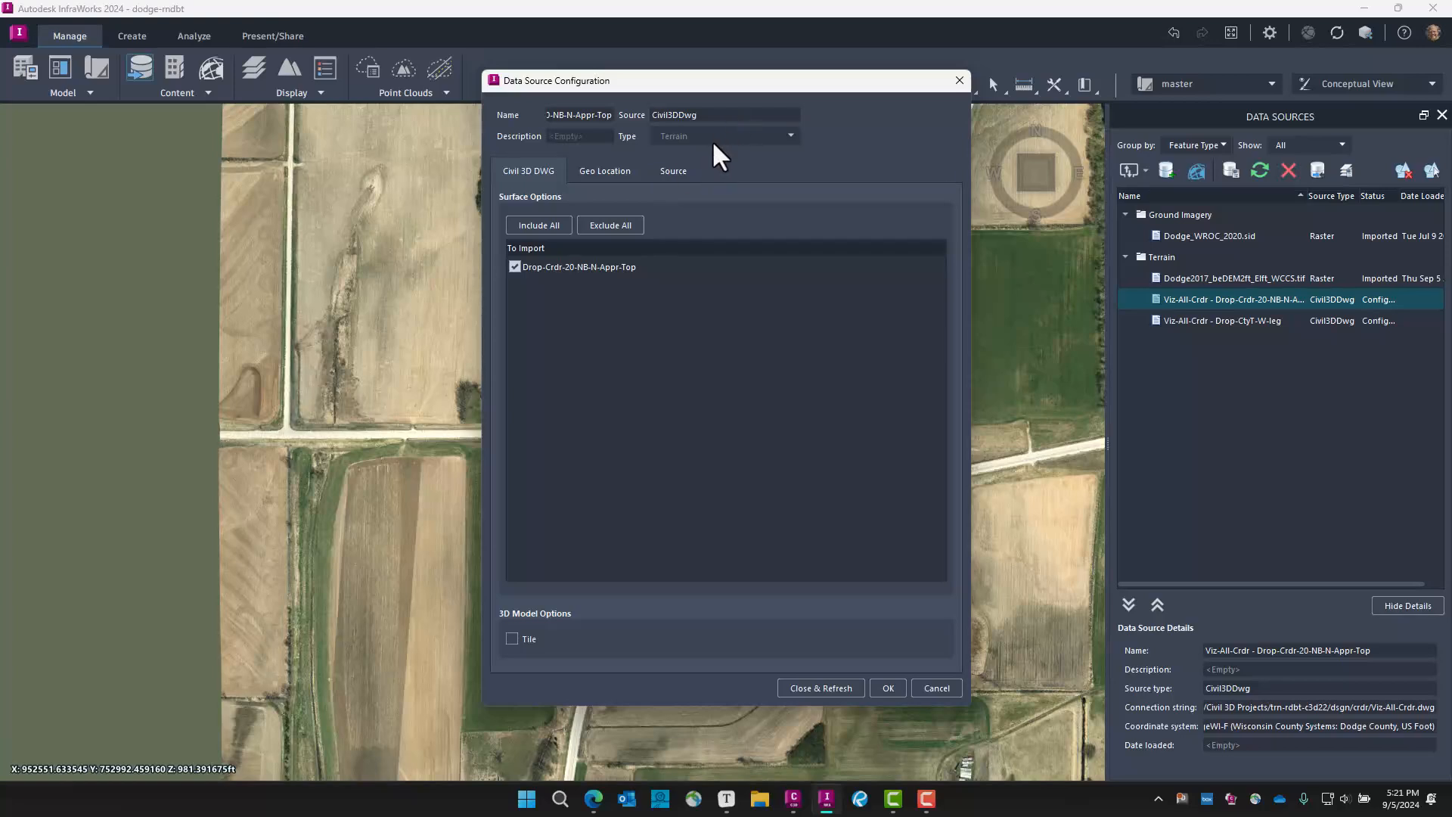
left_click(603, 171)
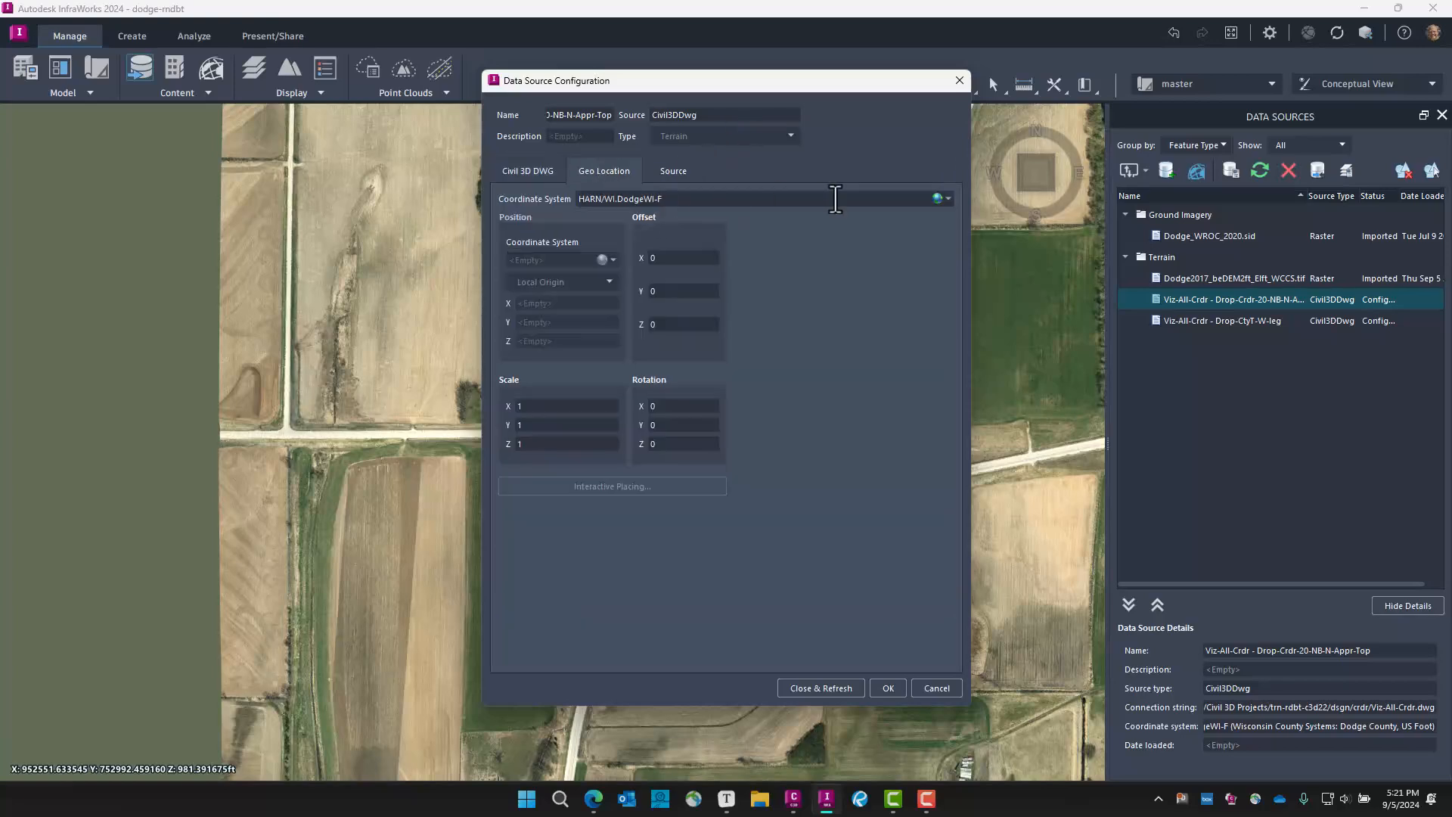
left_click(669, 176)
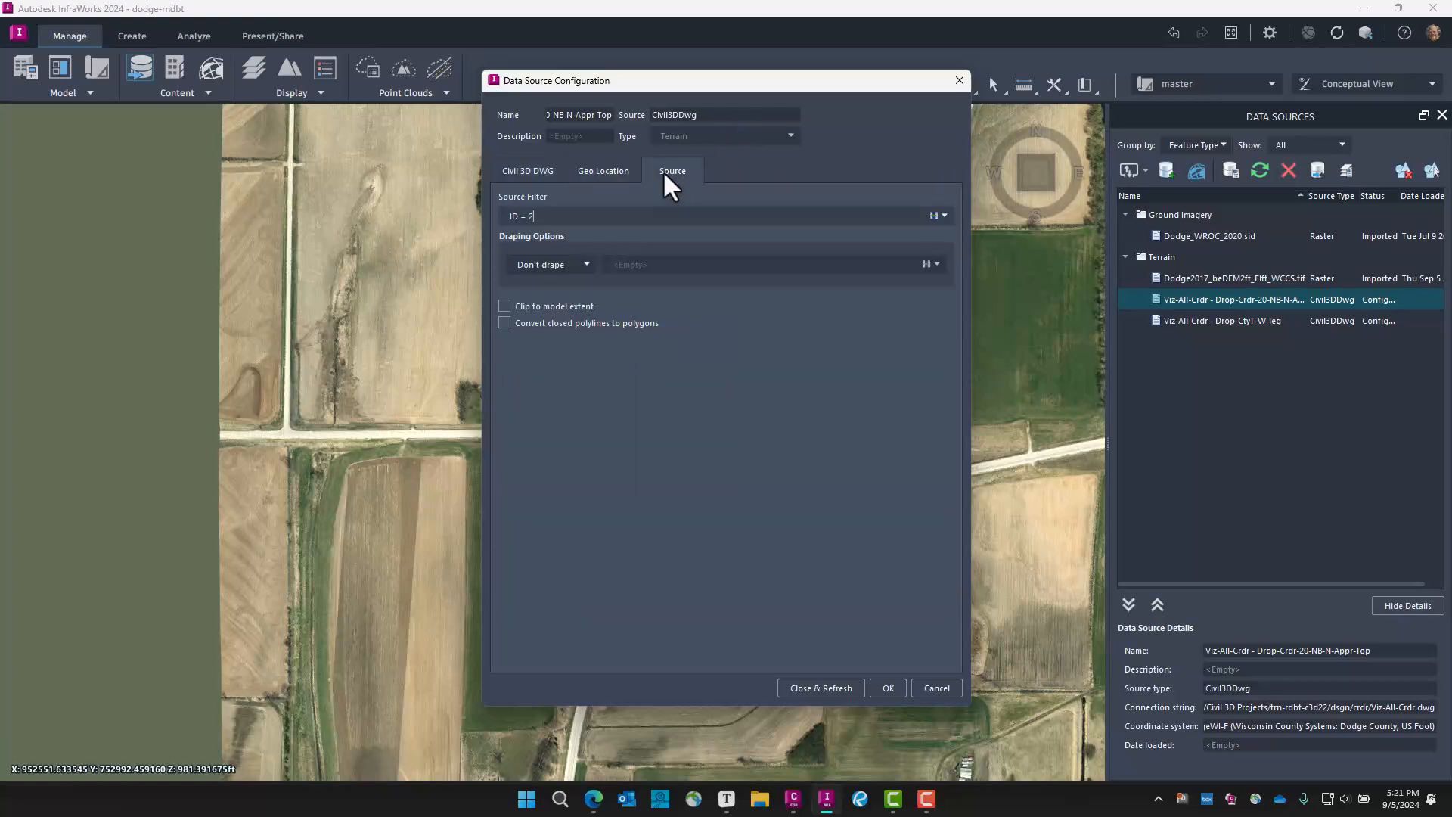
left_click(603, 171)
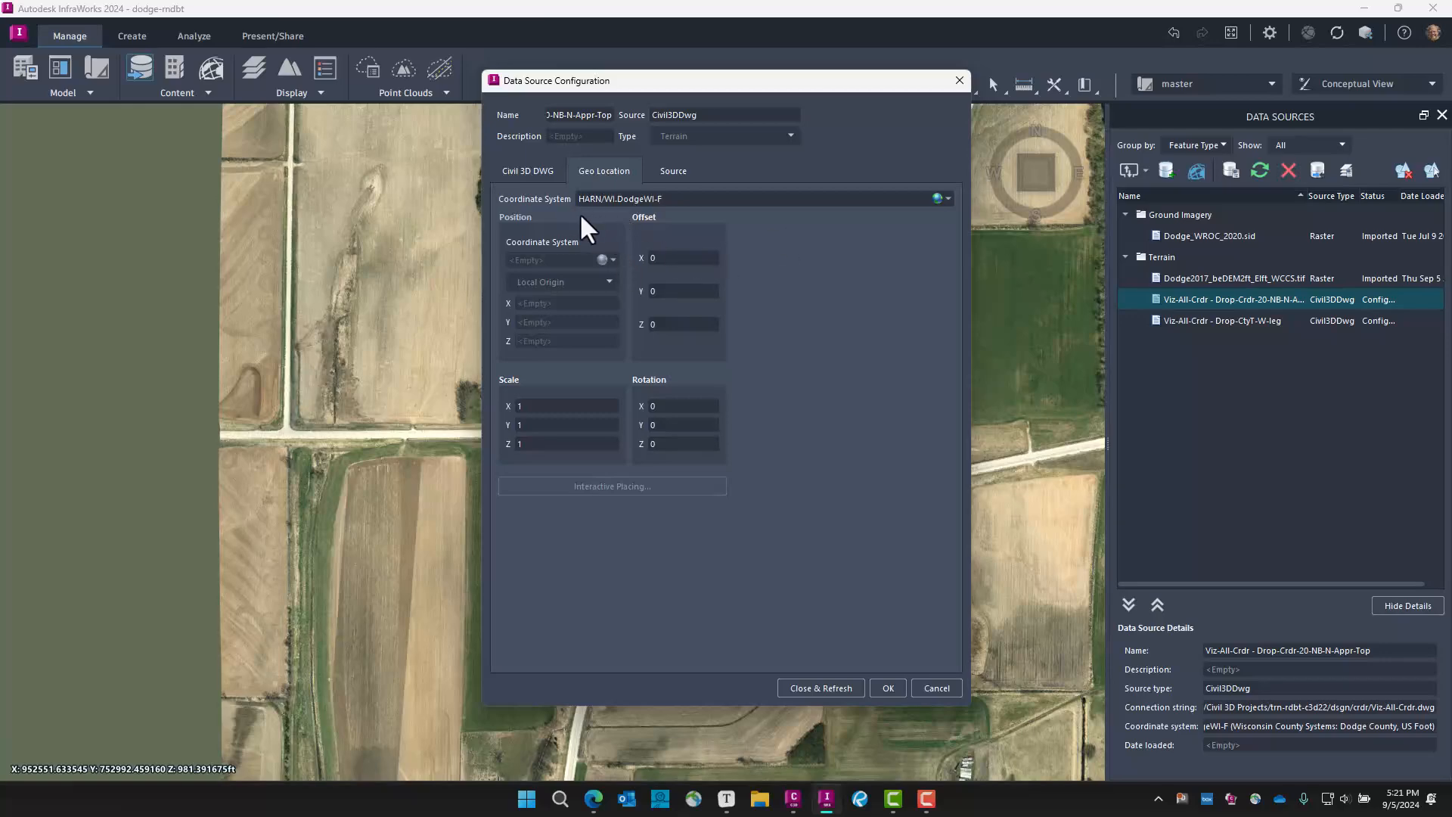
left_click(823, 690)
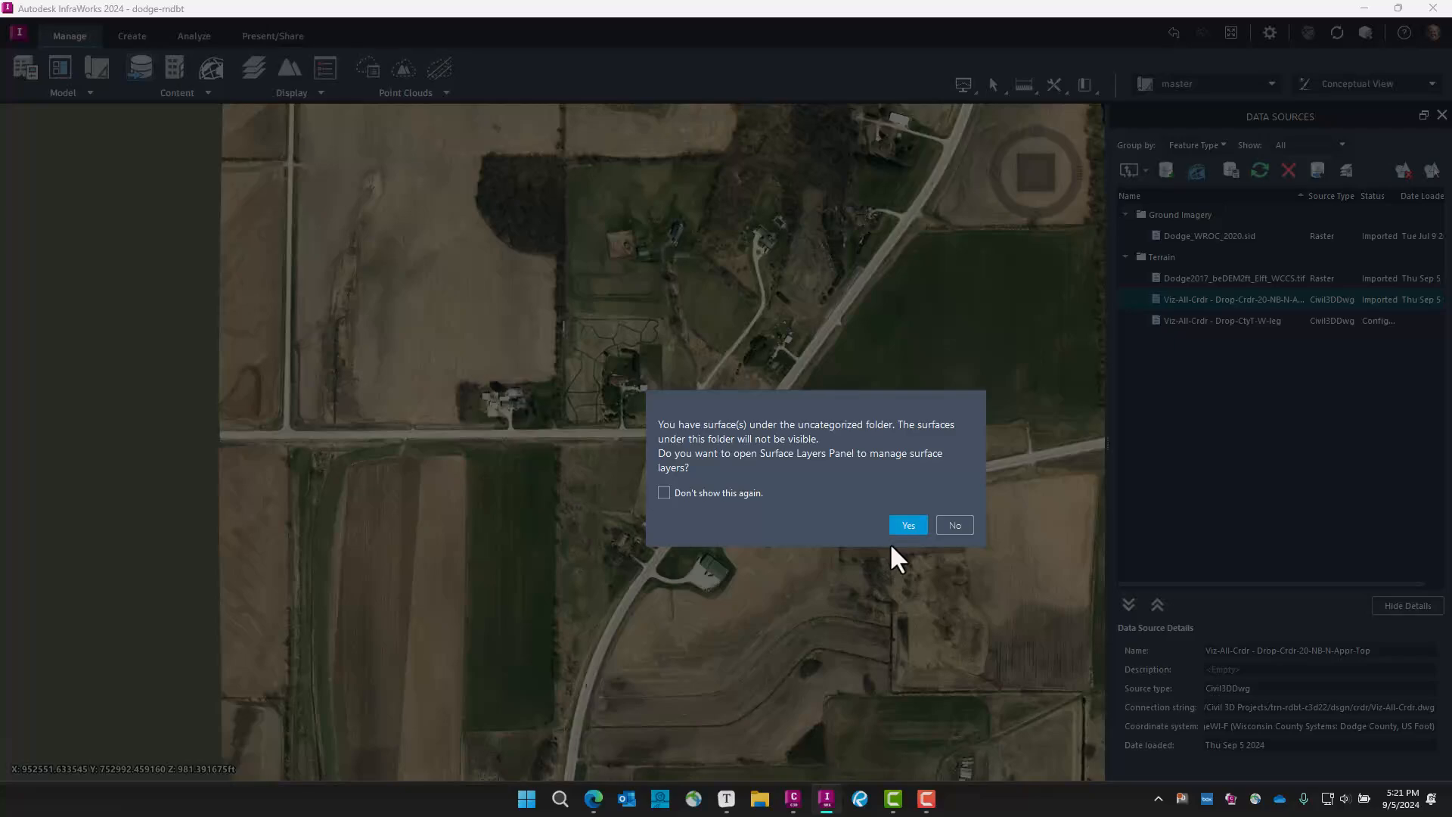
left_click(907, 527)
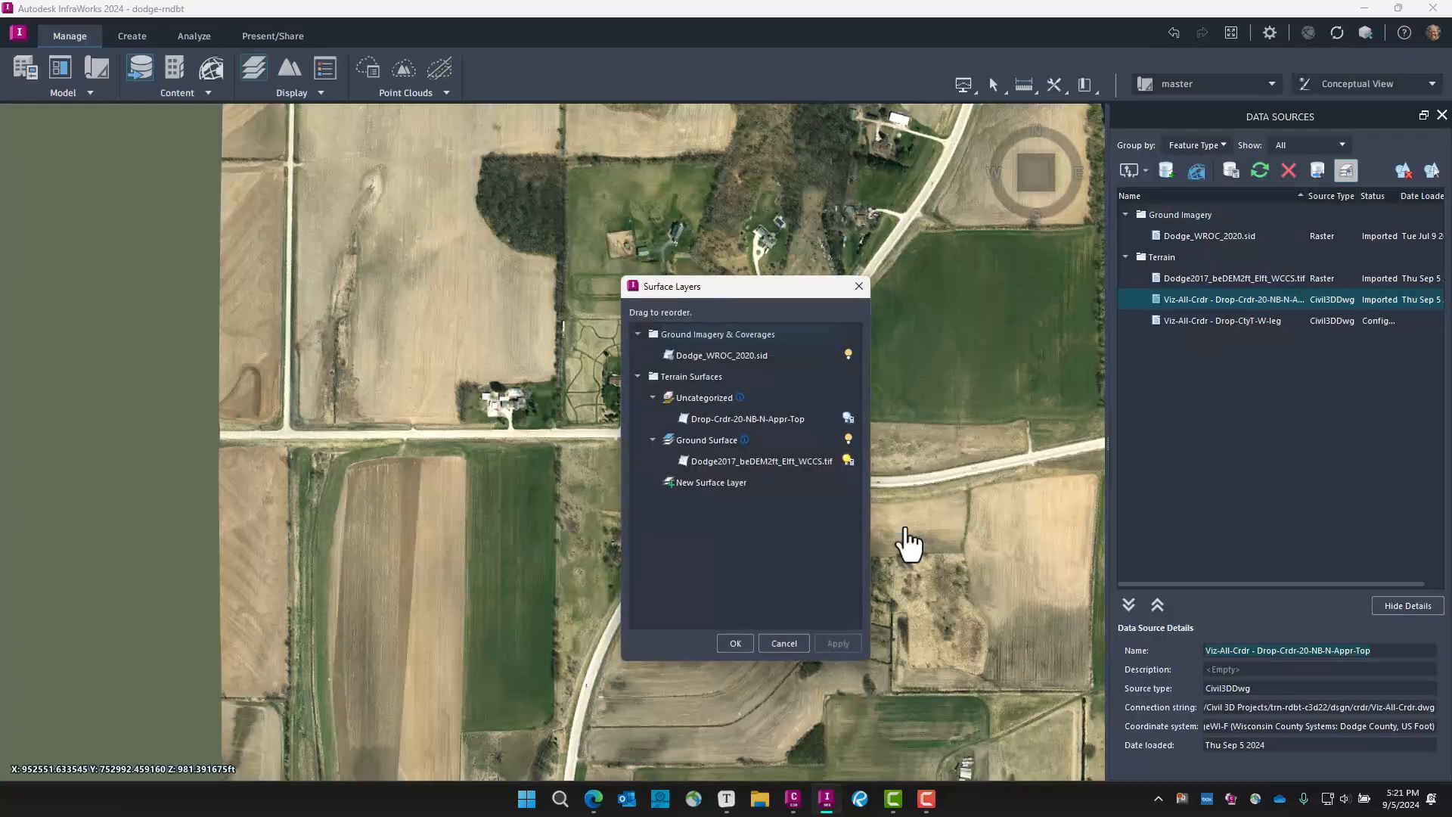
left_click(781, 644)
Configure the Drop-CtyT-W-leg terrain source with its existing settings and import it into the model
right_click(1235, 320)
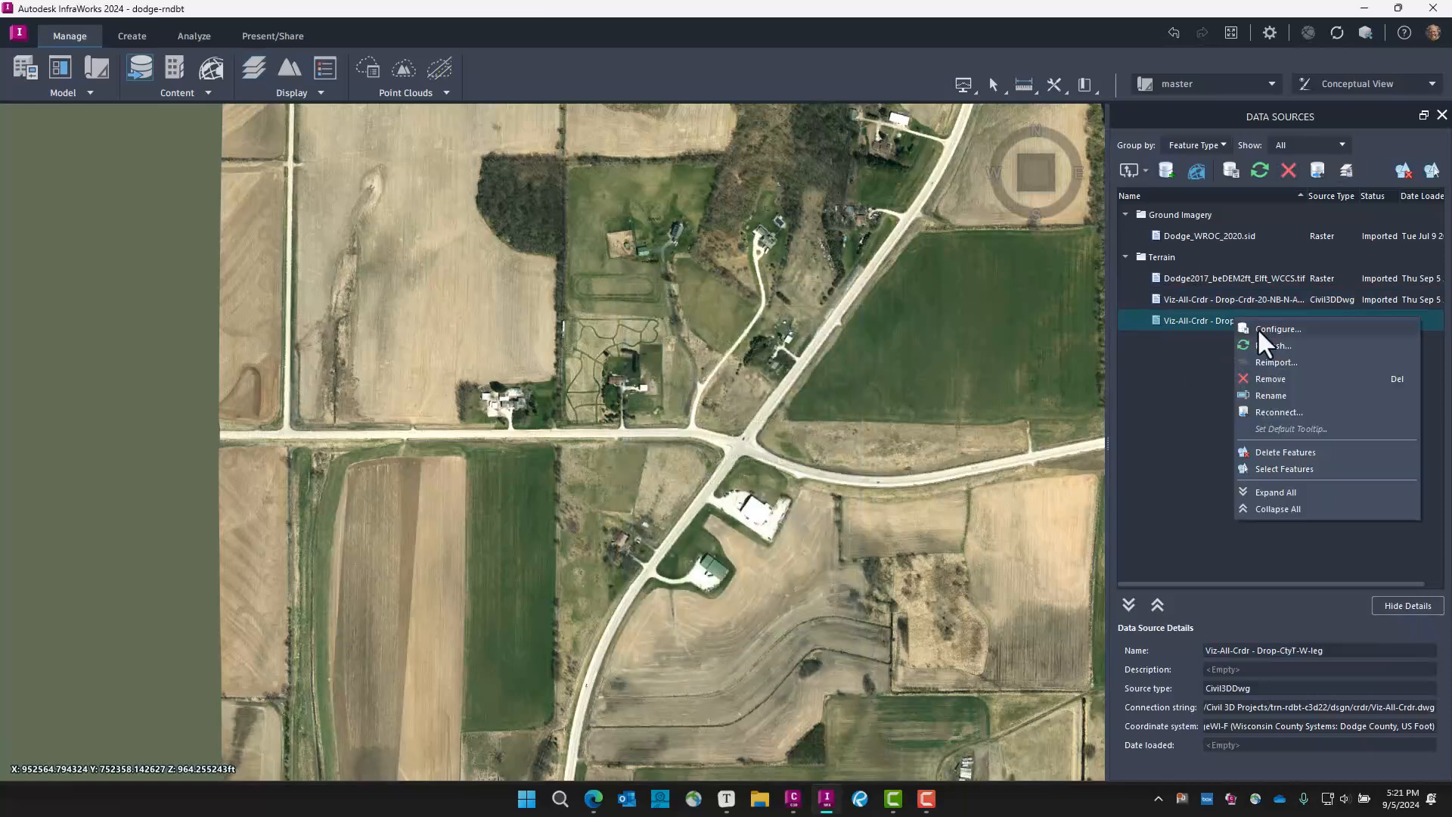
left_click(1257, 329)
left_click(832, 688)
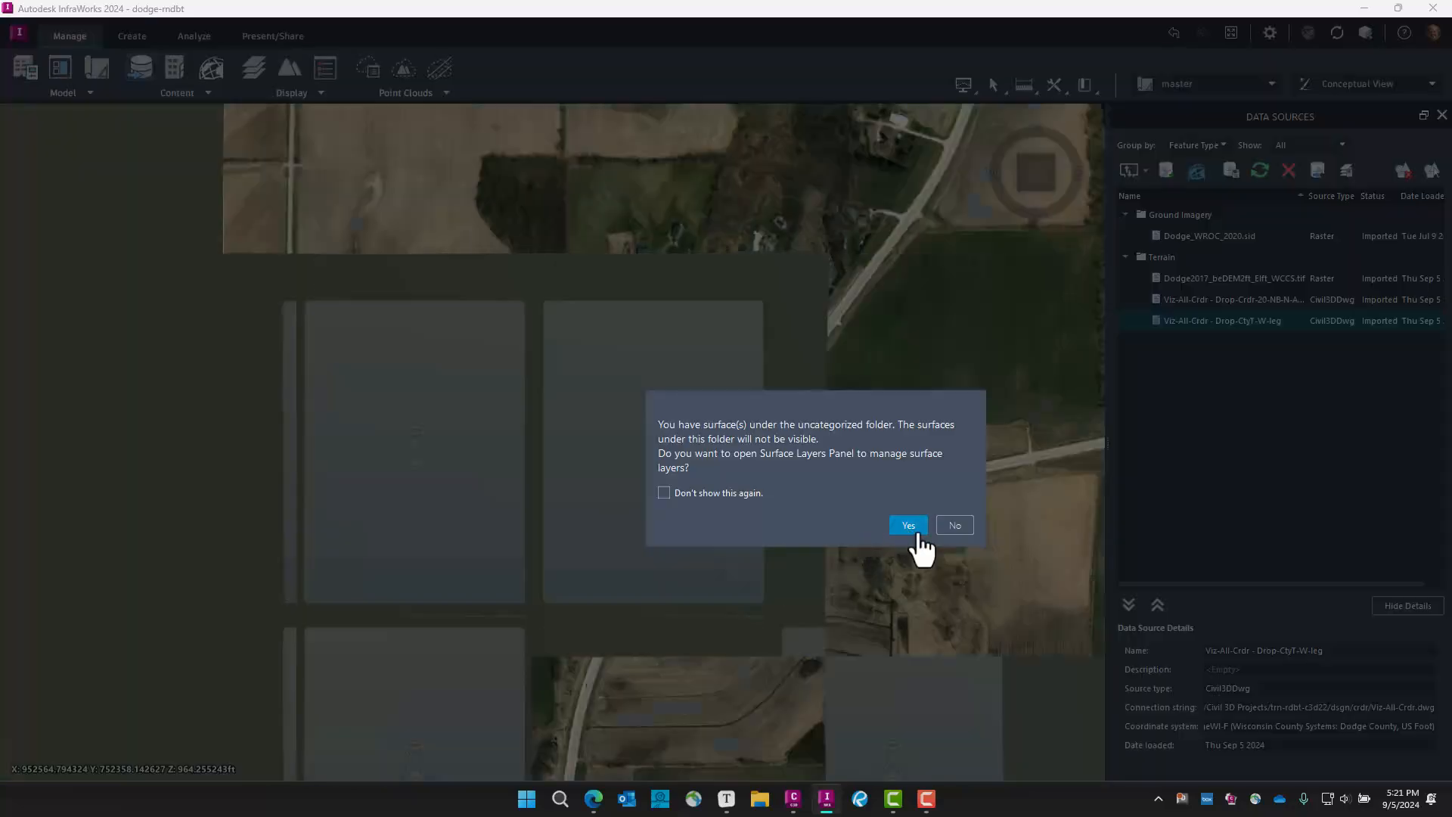
Move Drop-CtyT-W-leg and Drop-Crdr-20-NB-N-Appr-Top into the Ground Surface layer, ordered above the Dodge2017_beDEM2ft_Elft_WCCS.tif terrain
left_click(910, 526)
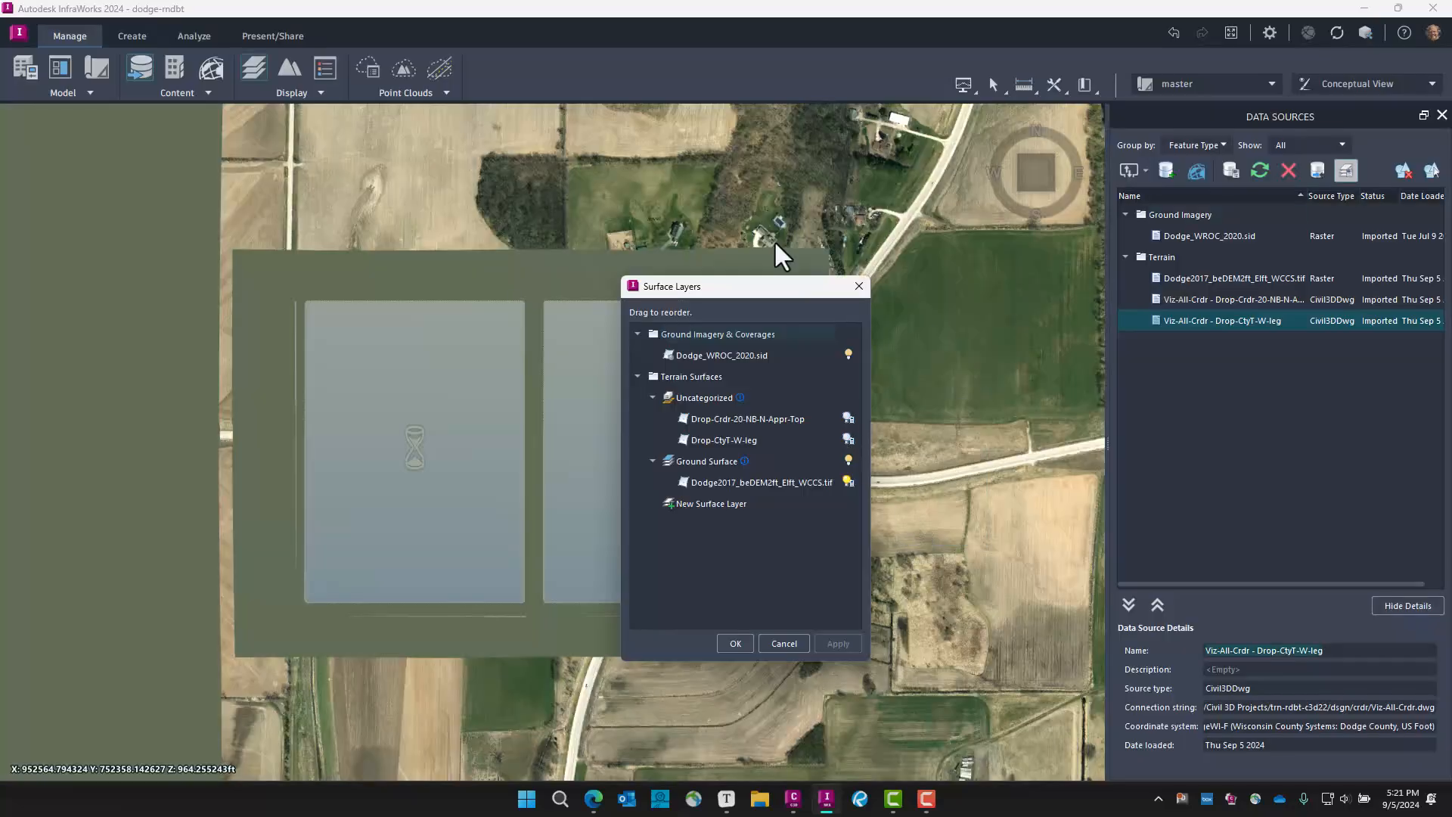
left_click_drag(787, 285, 908, 294)
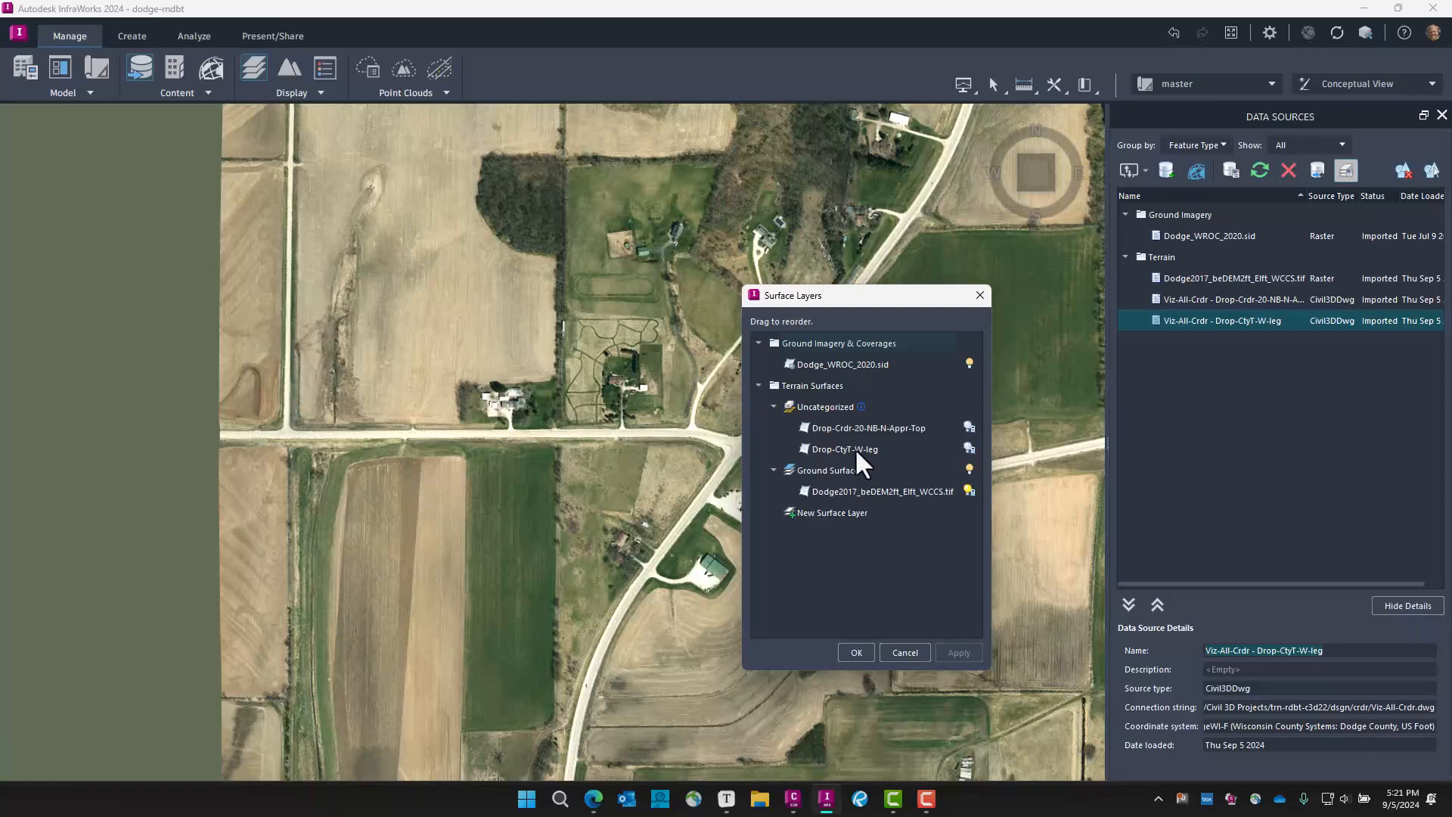
left_click_drag(850, 448, 850, 481)
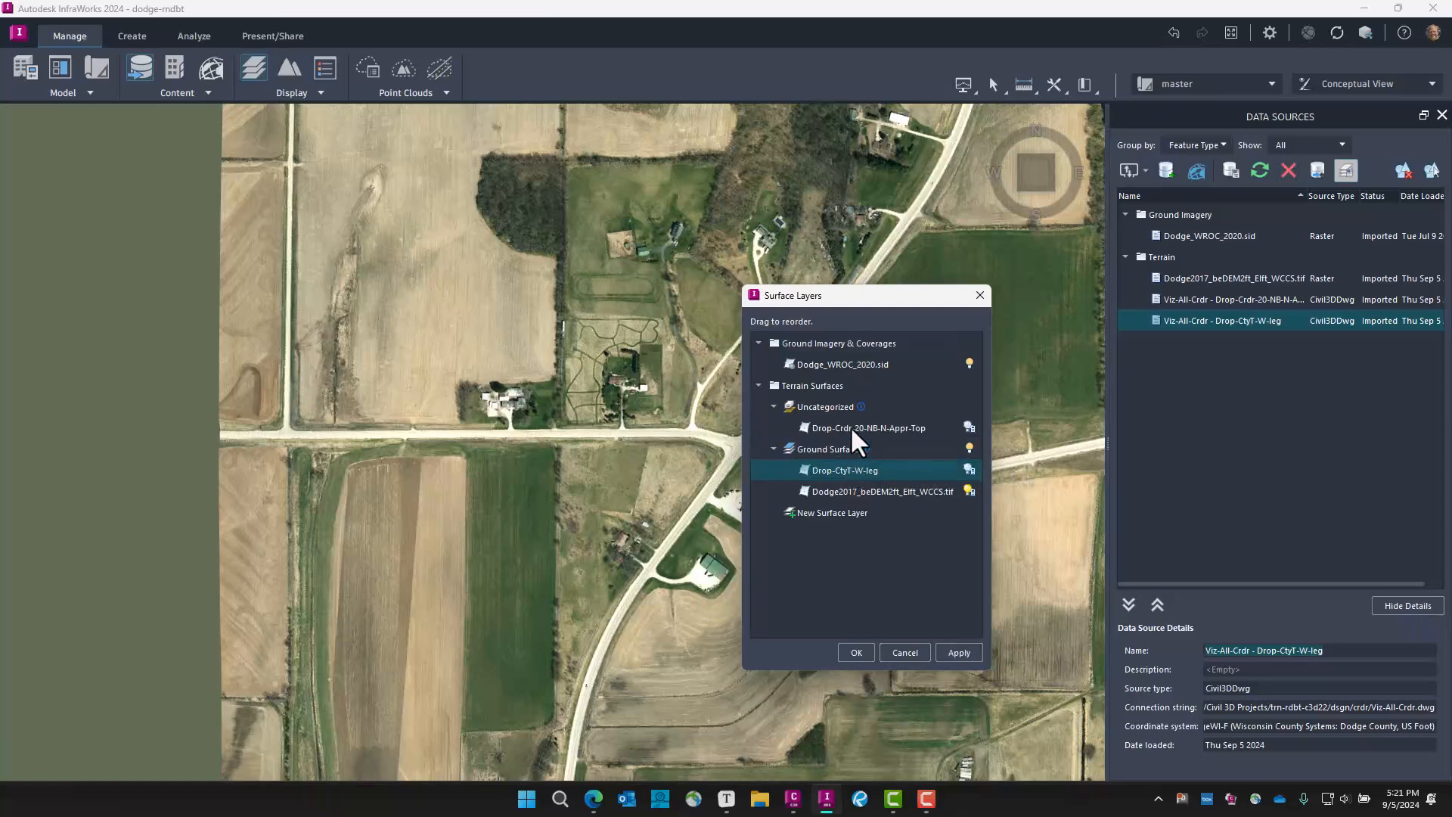
mouse_move(851, 425)
left_mouse_down()
mouse_move(842, 474)
mouse_move(857, 496)
left_mouse_up()
left_click(851, 471)
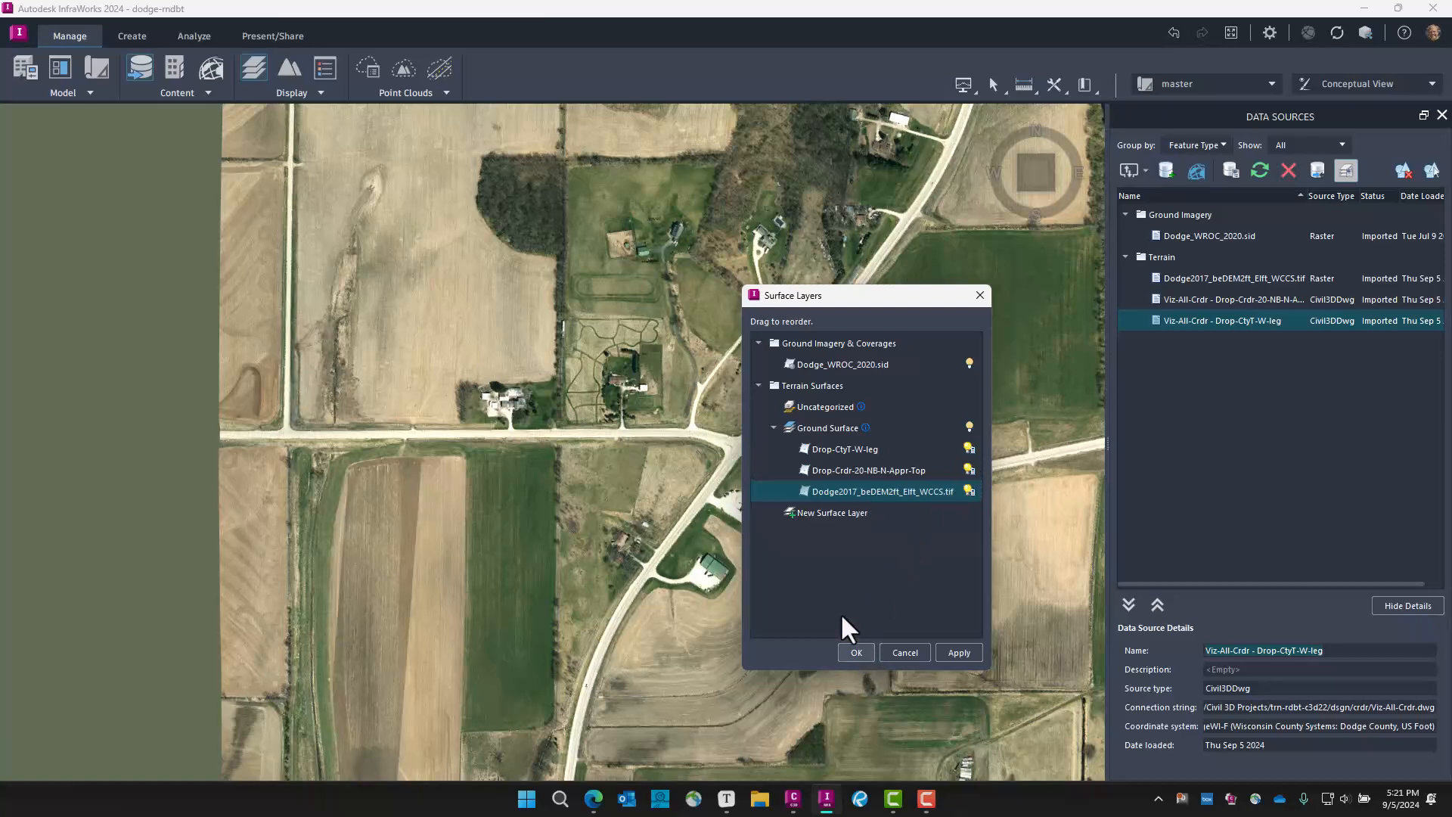
left_click(856, 652)
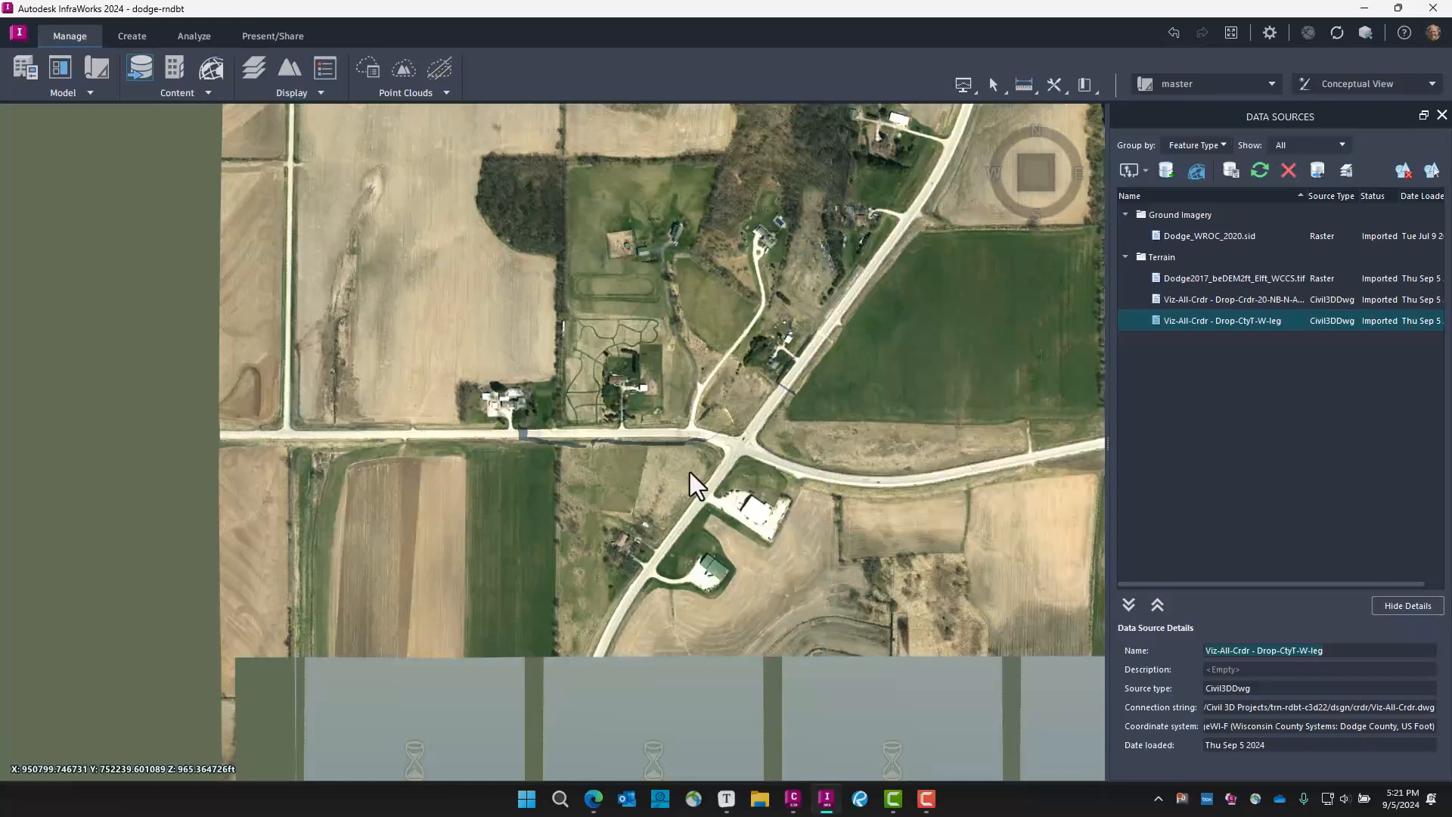
Examine the lowered terrain along the north and west road legs in a 3D perspective view
scroll(690, 473, "up", 5)
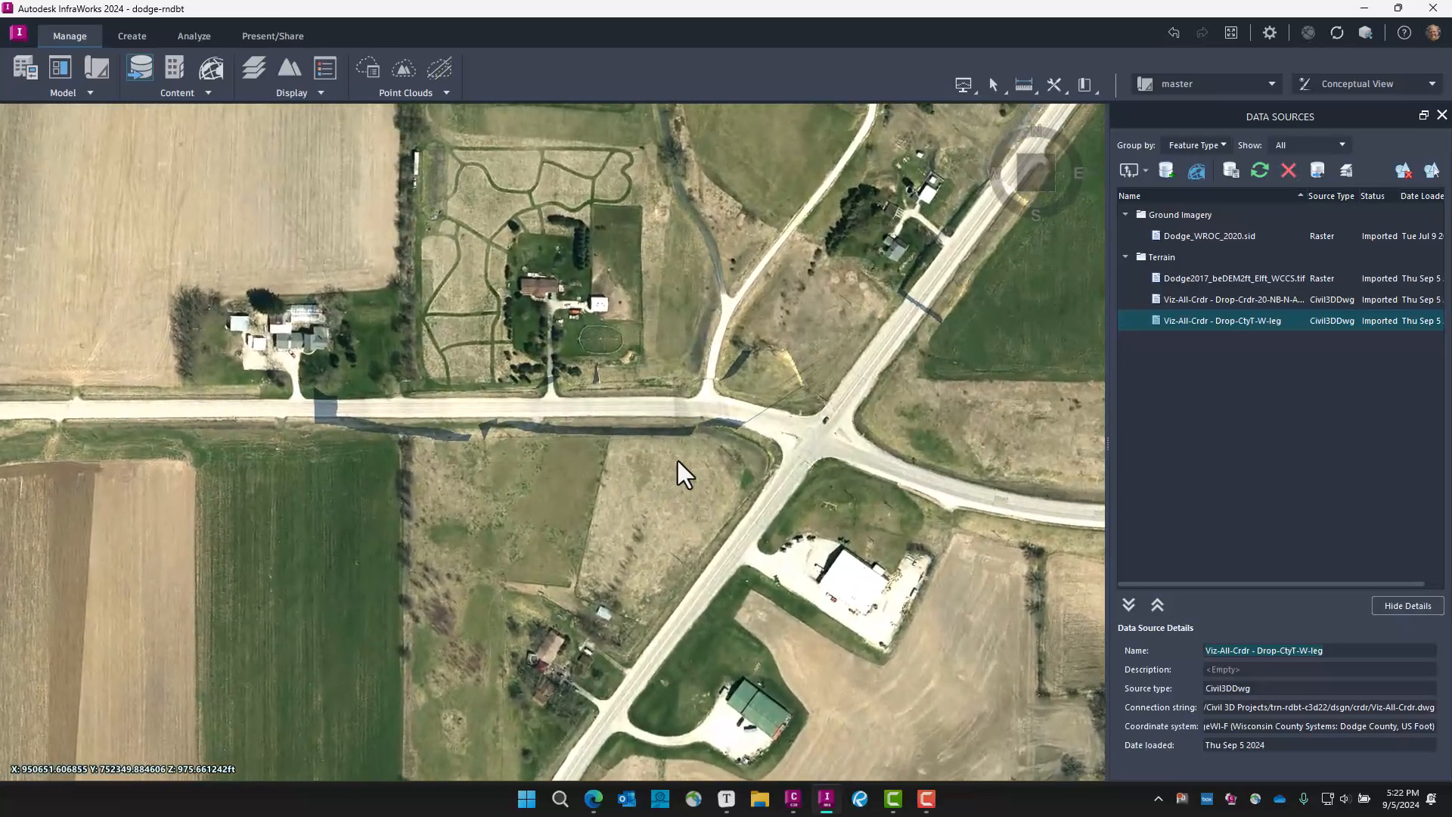
left_click_drag(738, 491, 942, 463)
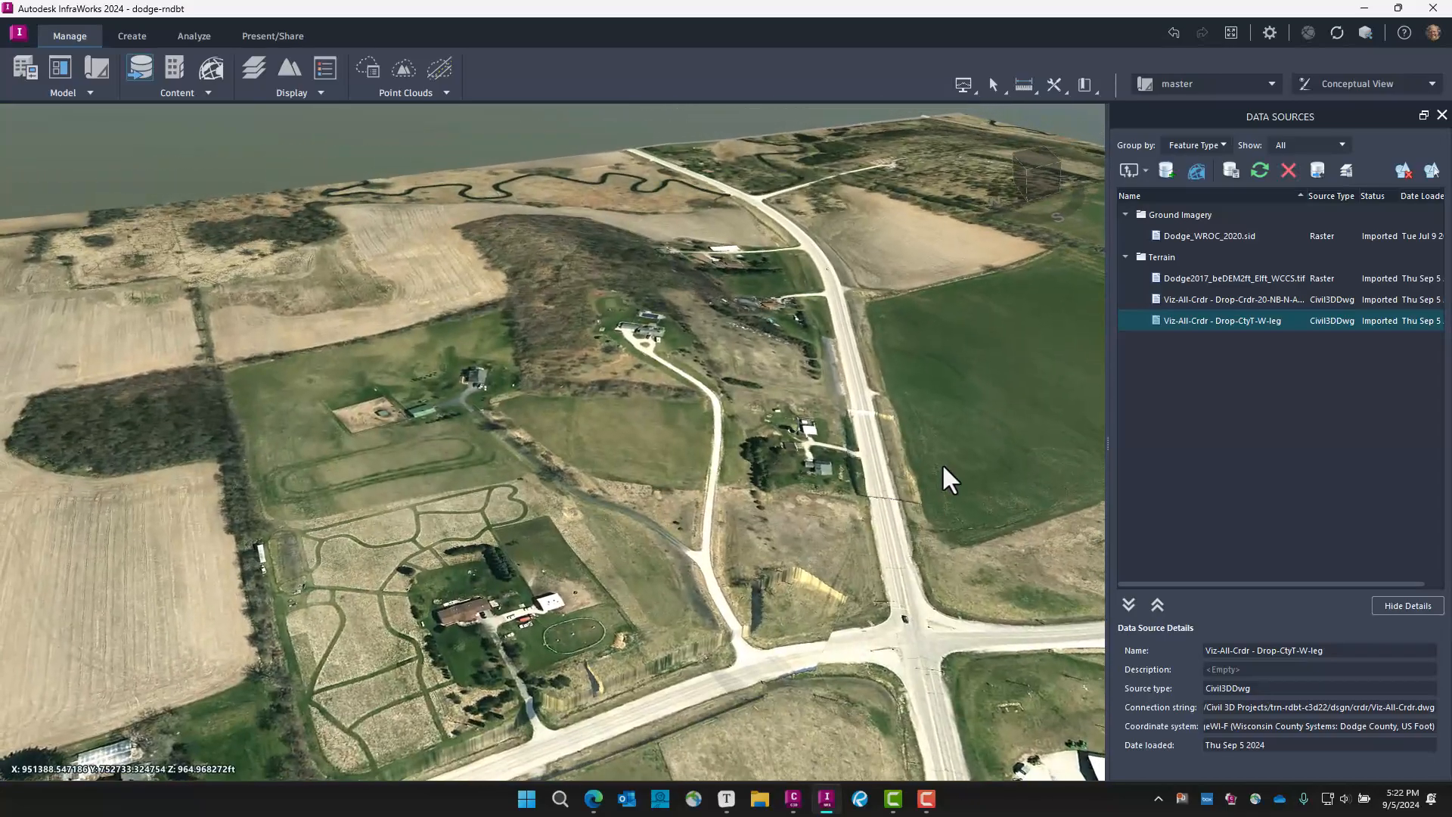
scroll(943, 466, "up", 3)
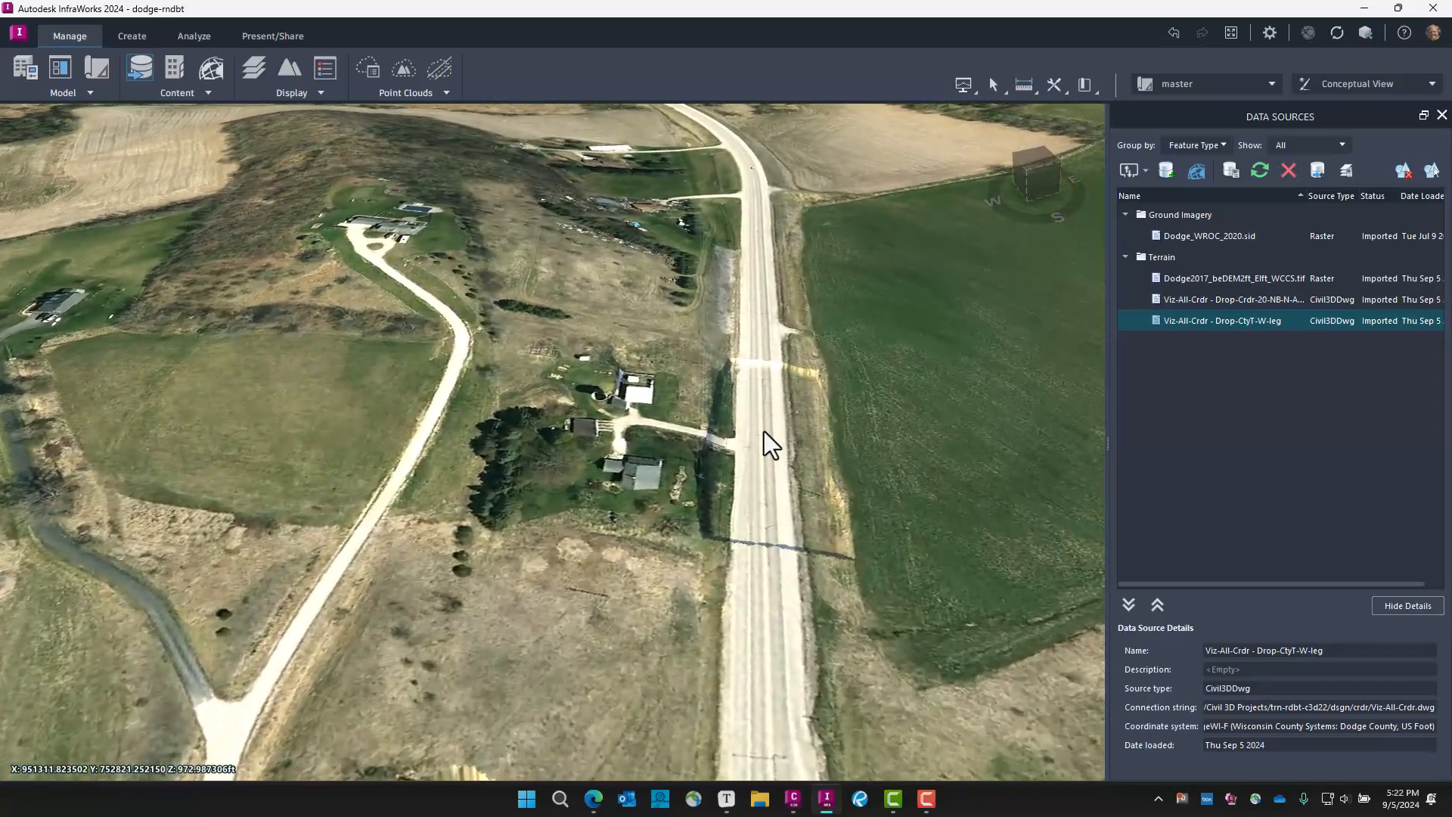
left_click_drag(673, 581, 307, 388)
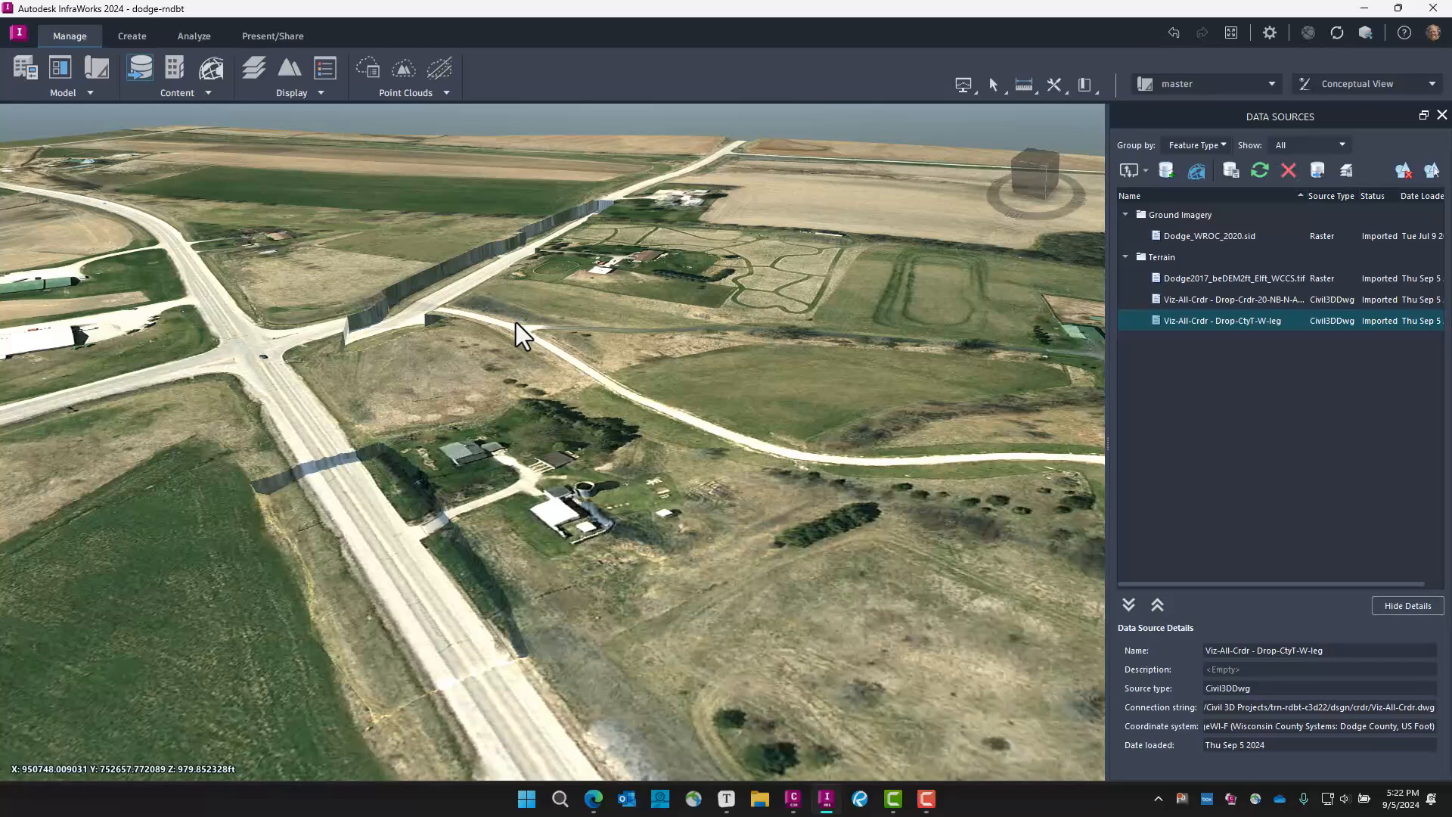
Add Viz-All-Crdr.dwg from the crdr folder as an AutoCAD DWG (3D Objects) data source, accepting the cloud transmission and xref notices
left_click(1145, 168)
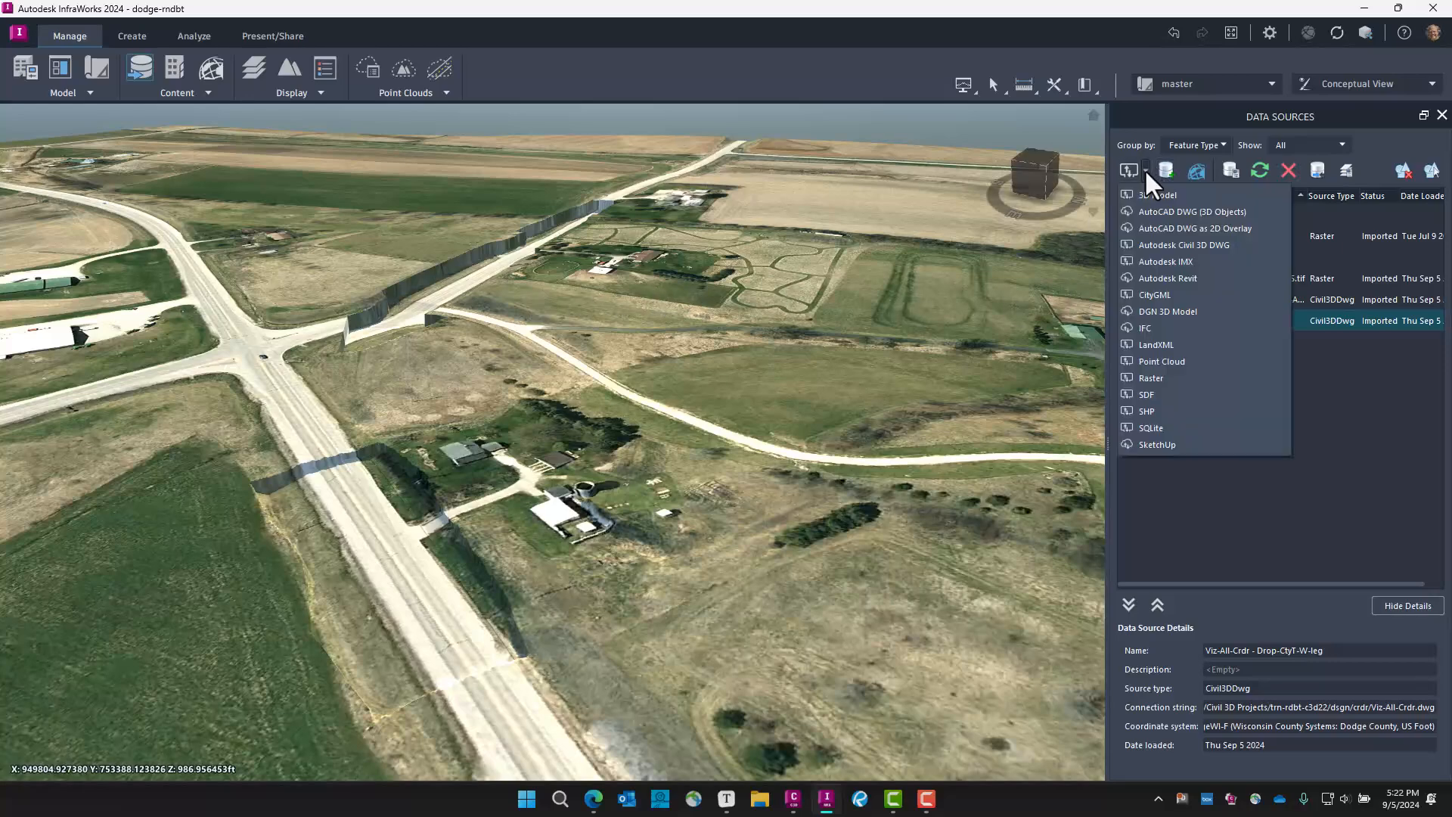
left_click(1163, 215)
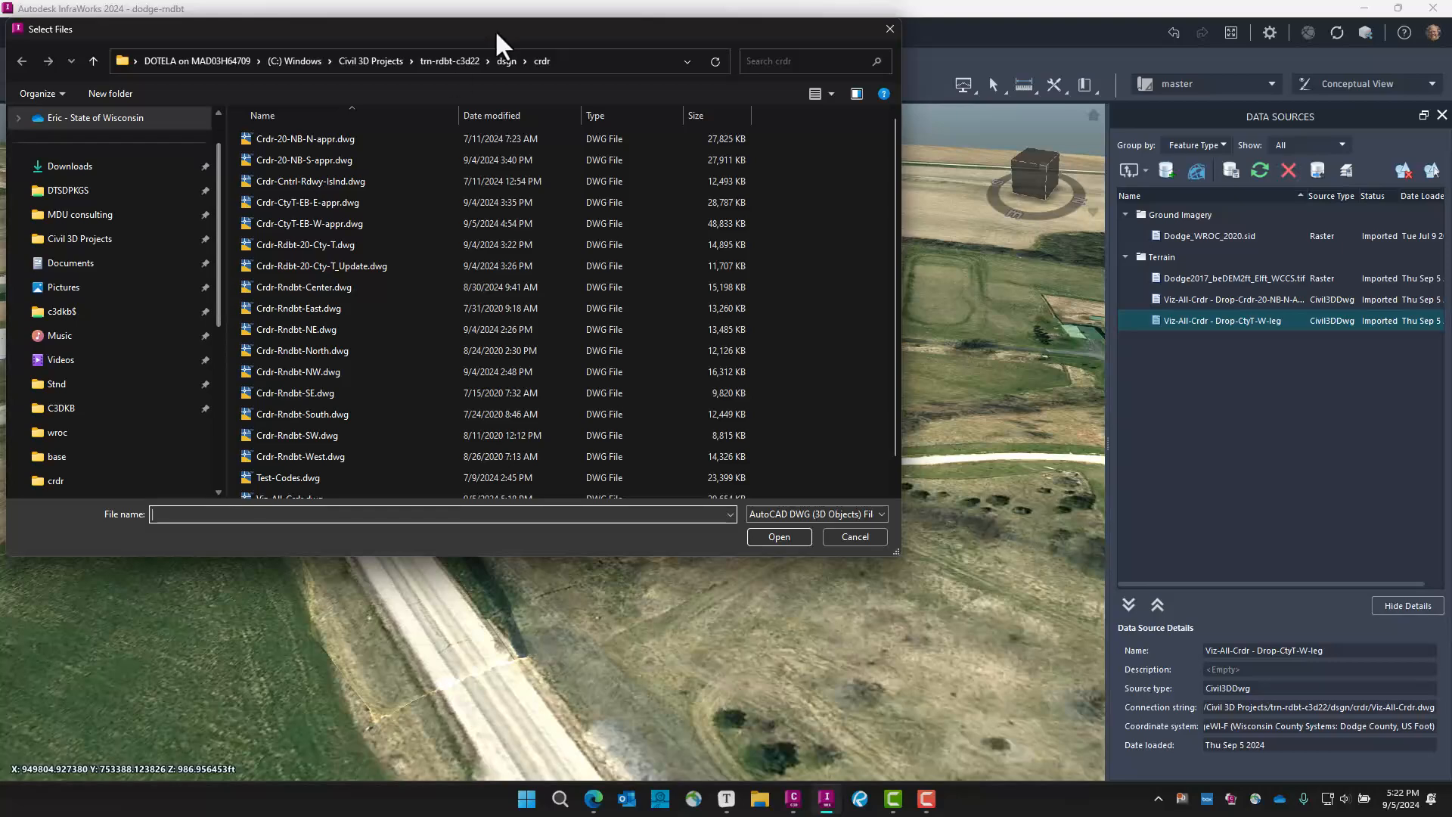
left_click_drag(506, 29, 769, 198)
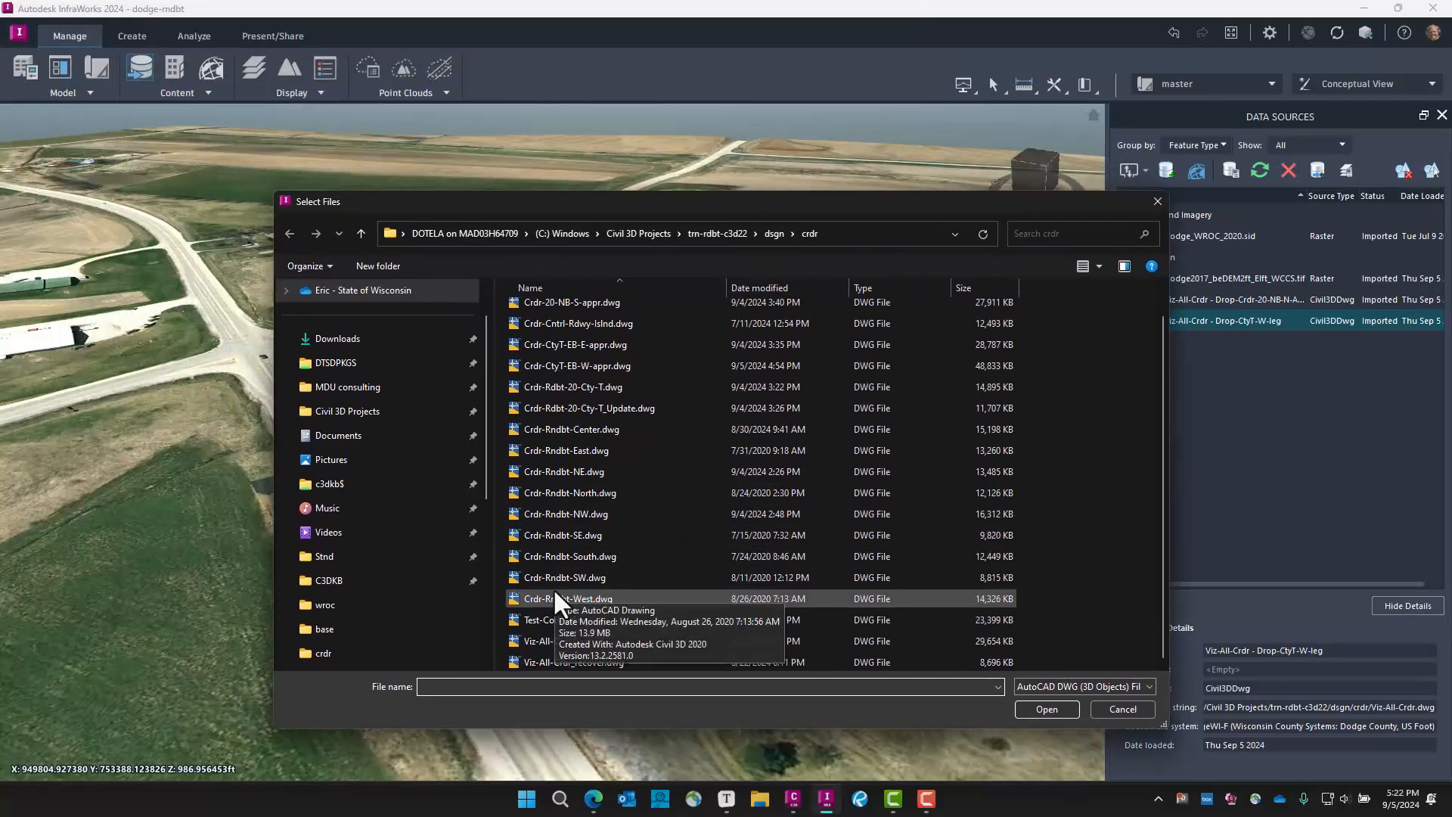
left_click(557, 641)
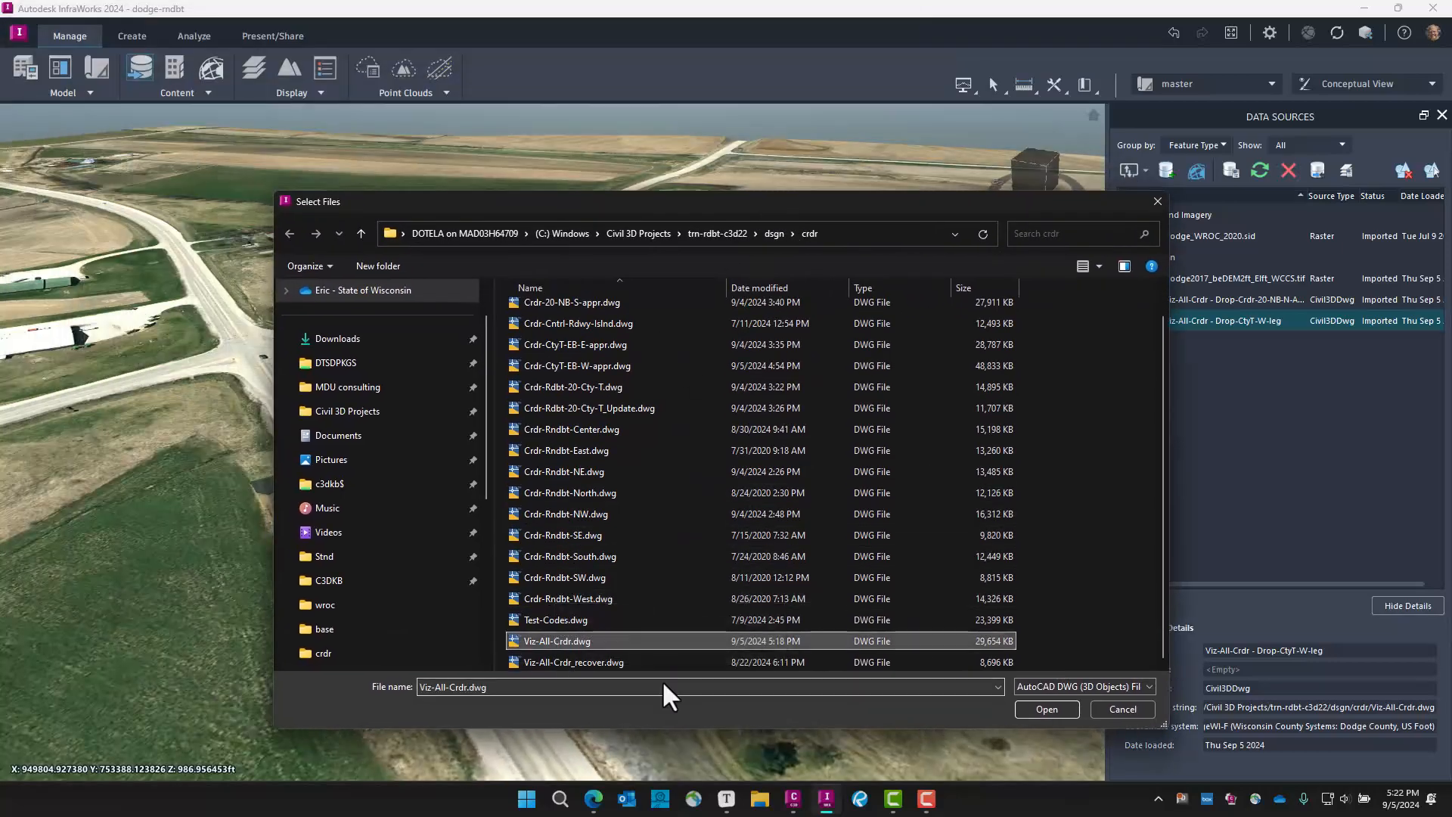
left_click(1024, 706)
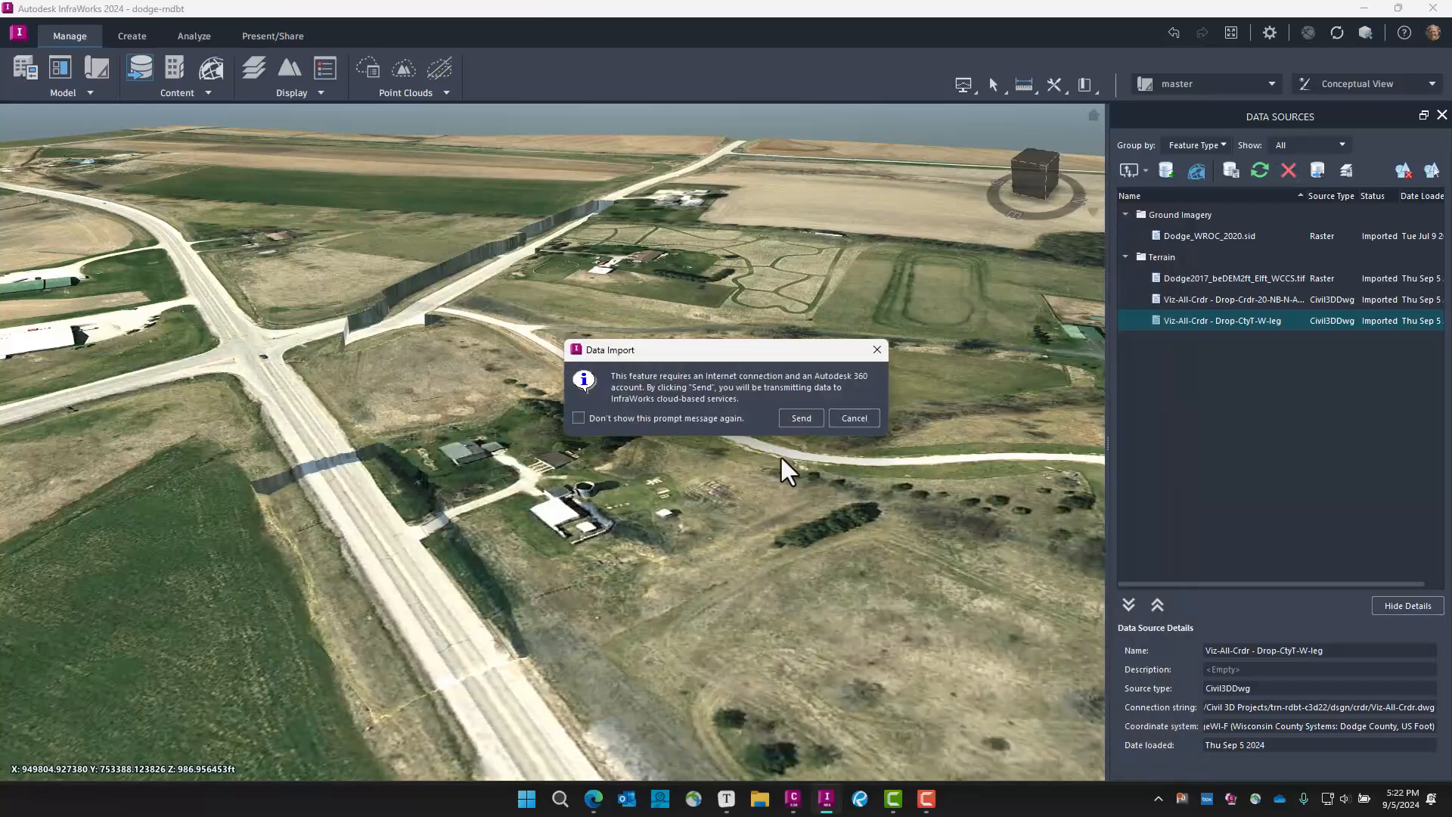
left_click(815, 419)
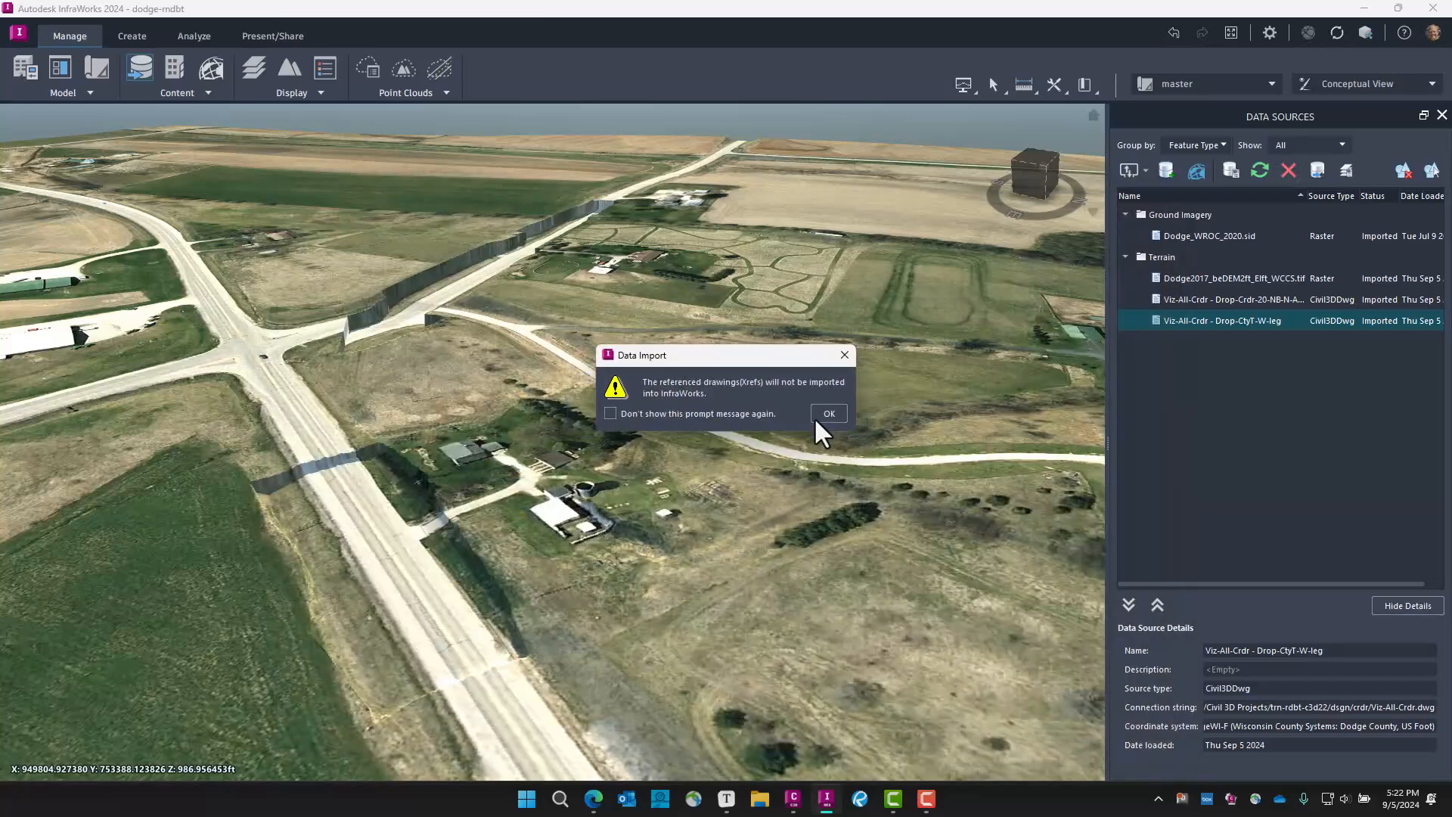
left_click(815, 418)
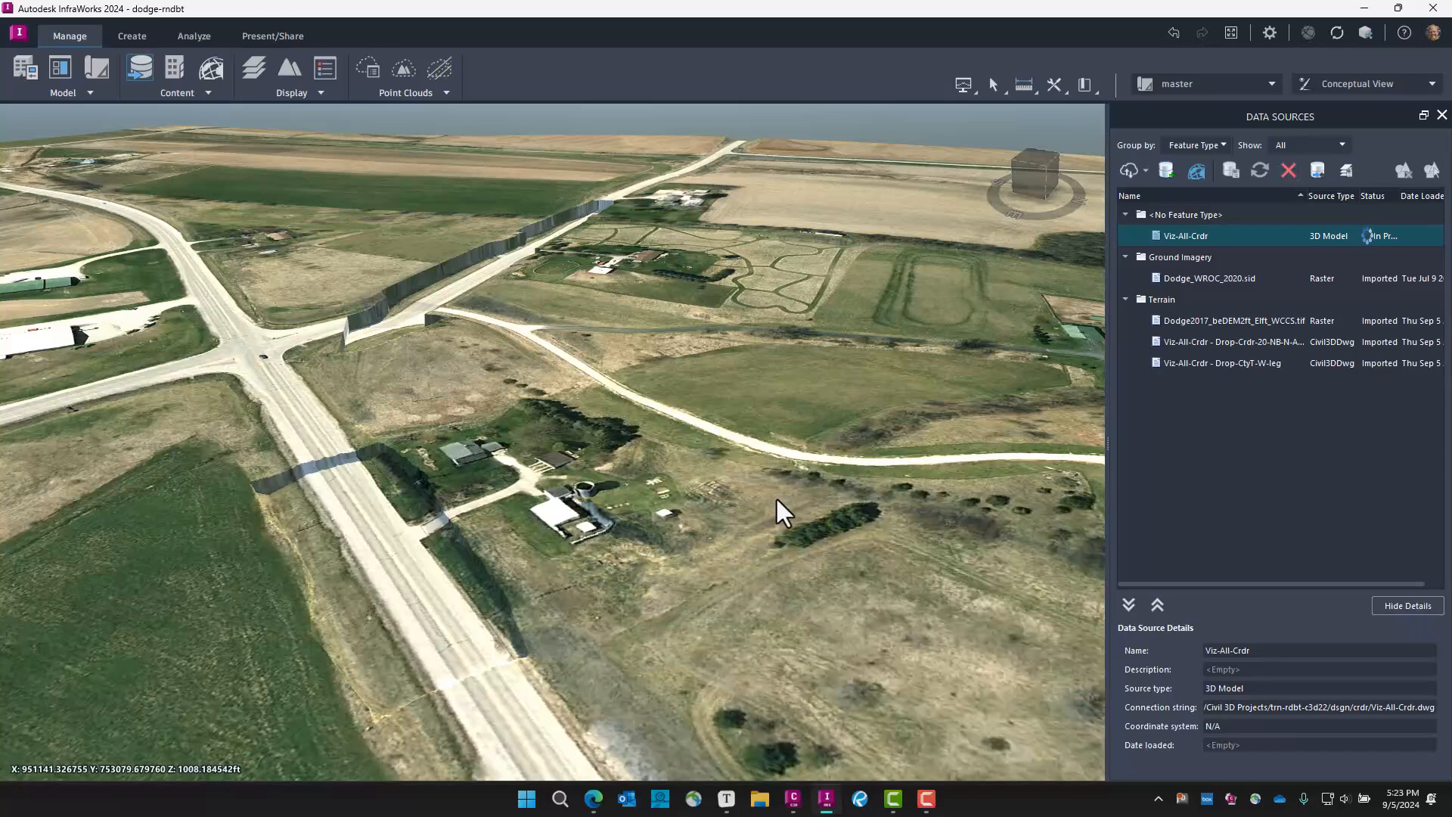
Configure the Viz-All-Crdr source as City Furniture with coordinate system HARN/WI.DodgeWI-F and refresh it into the model
scroll(750, 503, "down", 5)
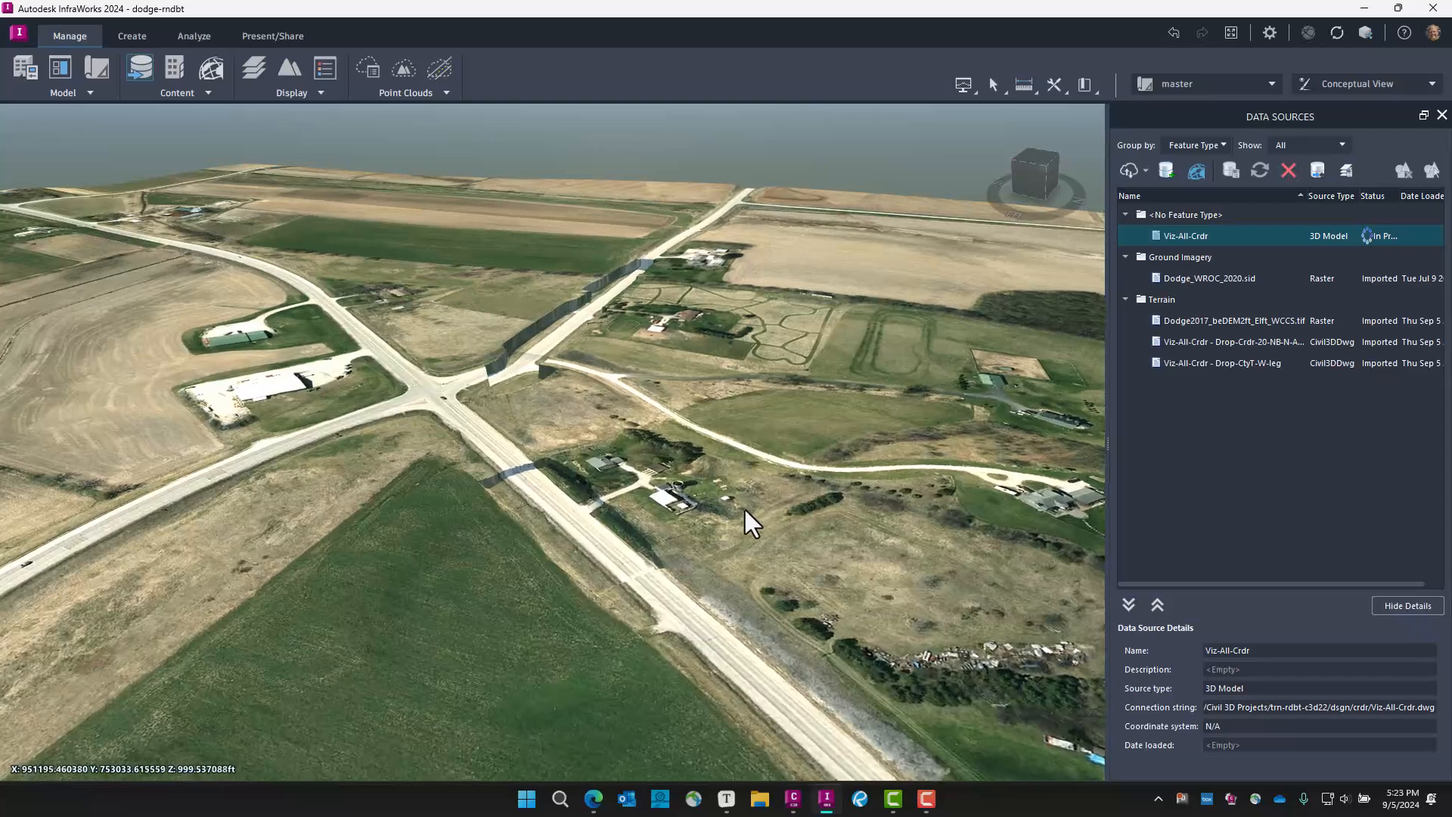
middle_click_drag(743, 506, 918, 702)
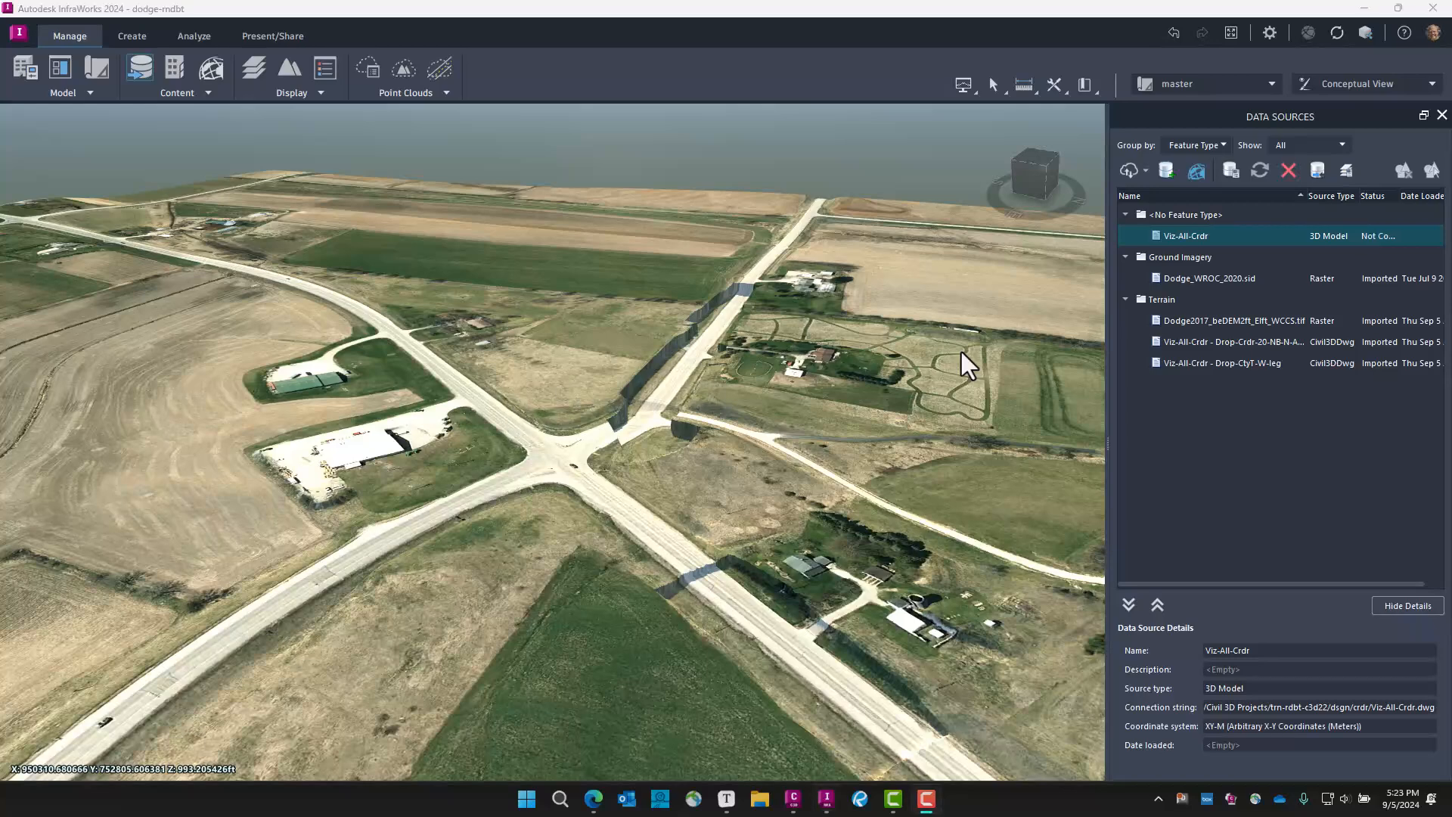
right_click(1241, 233)
left_click(1267, 246)
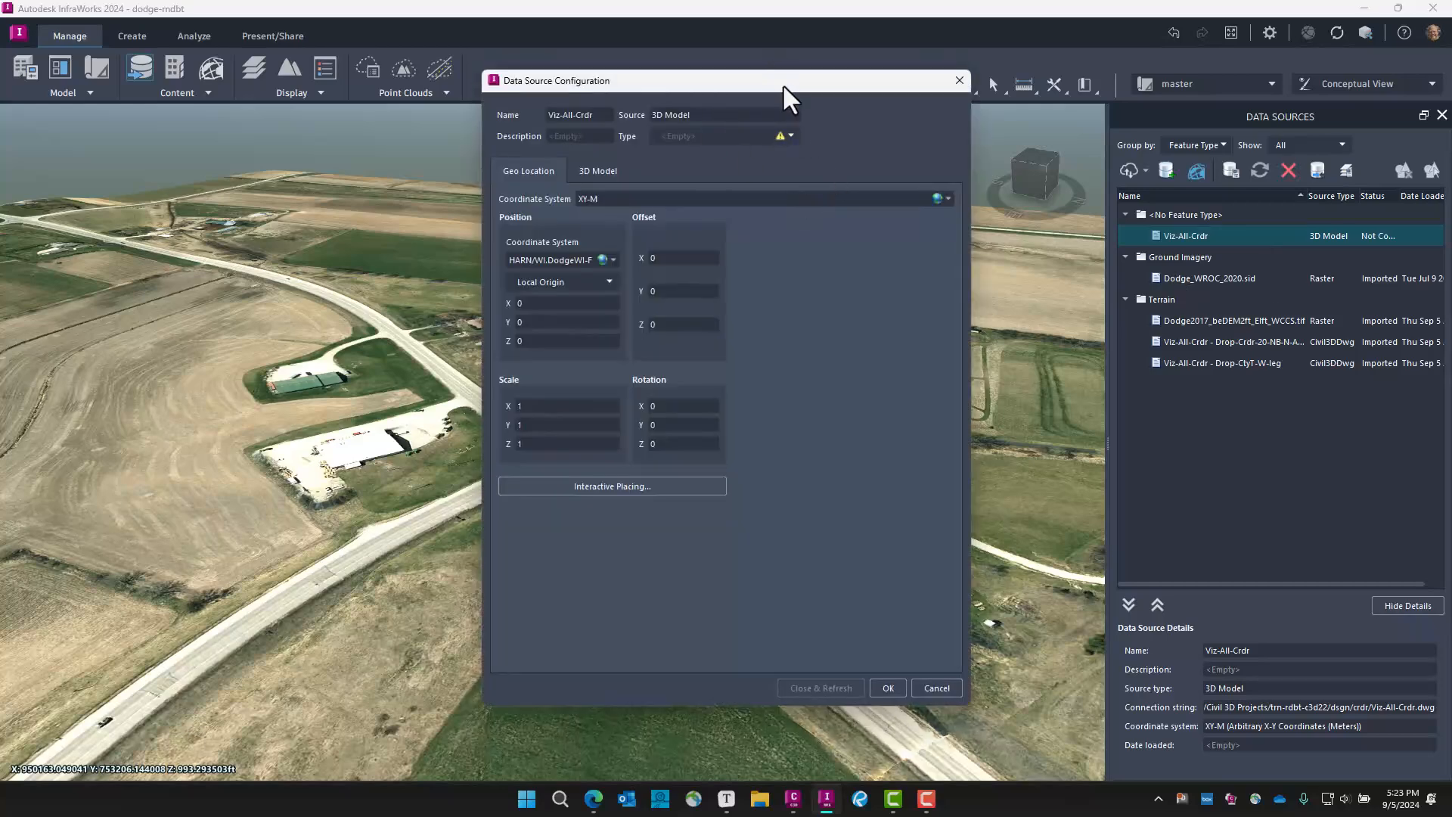
left_click_drag(783, 84, 885, 136)
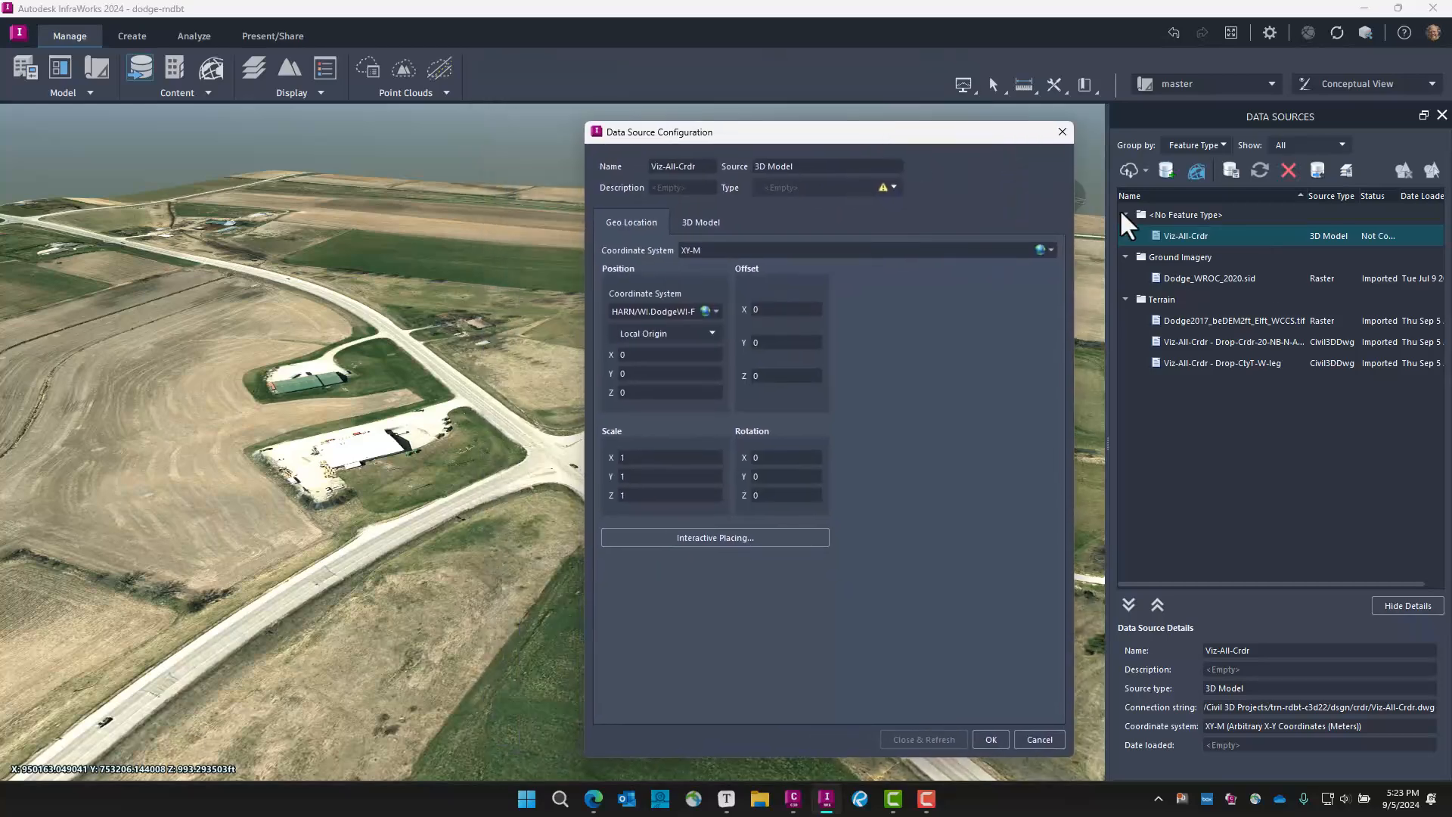
left_click(894, 186)
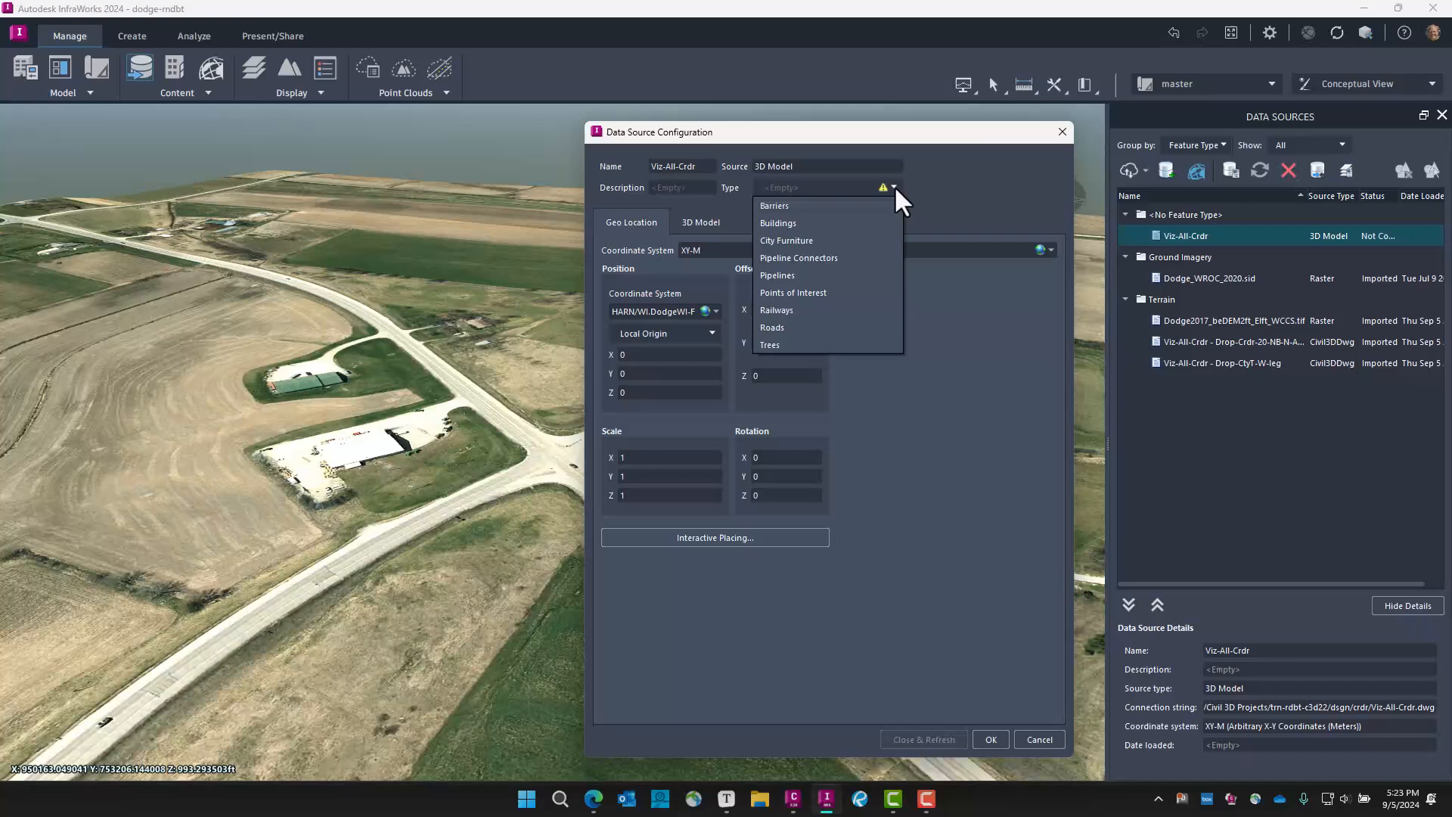
left_click(827, 240)
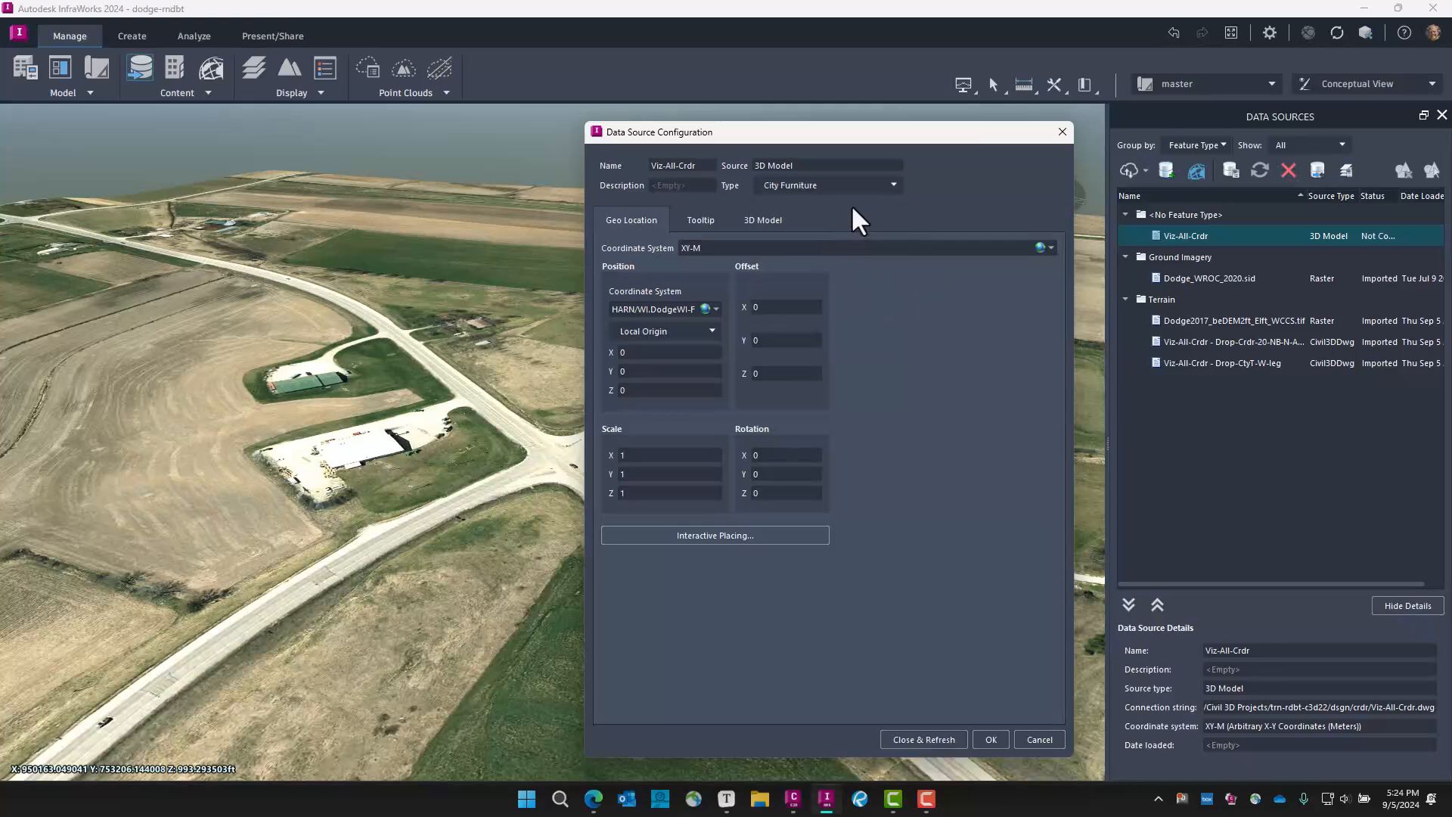
left_click(1051, 248)
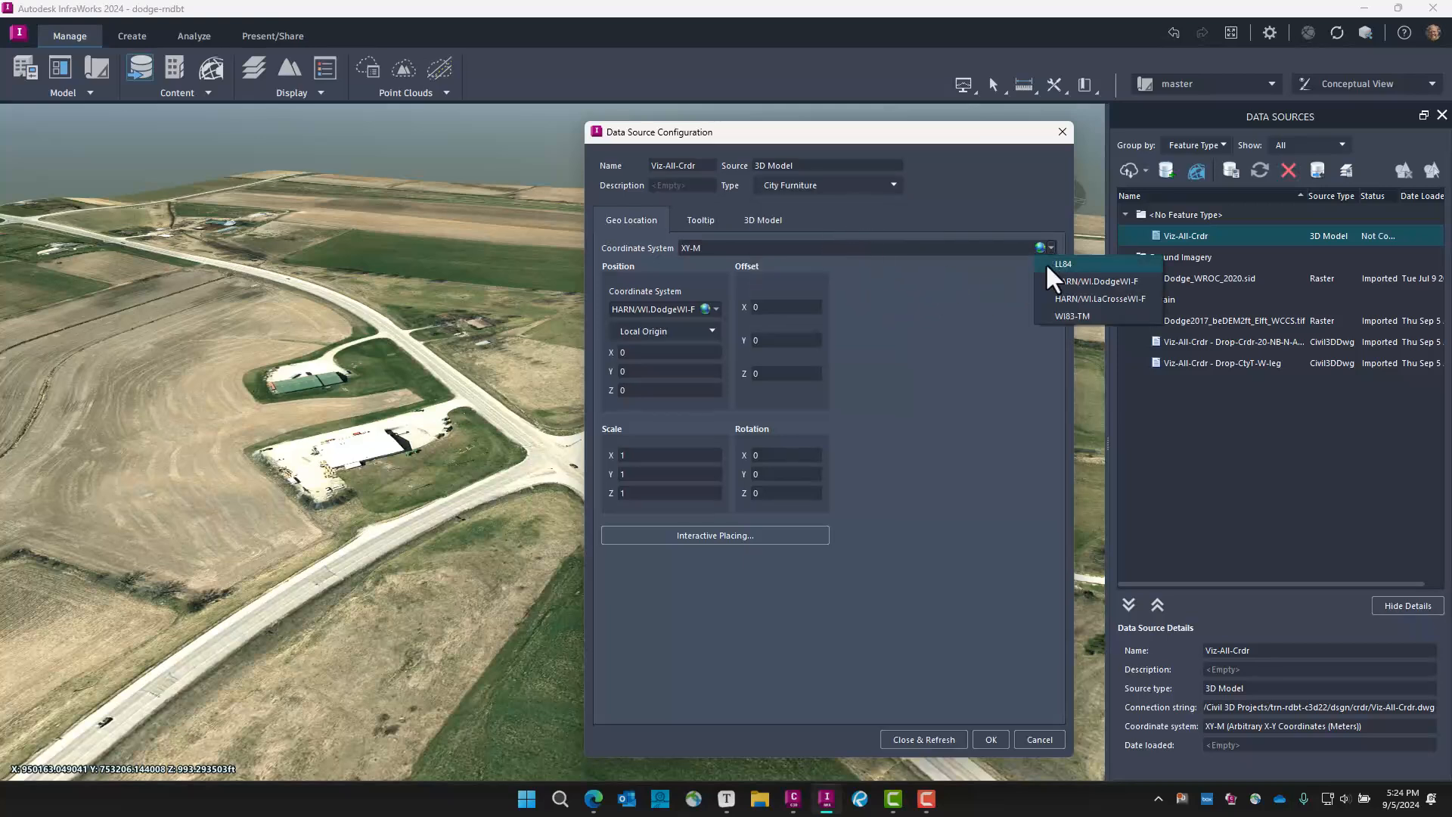
left_click(1059, 284)
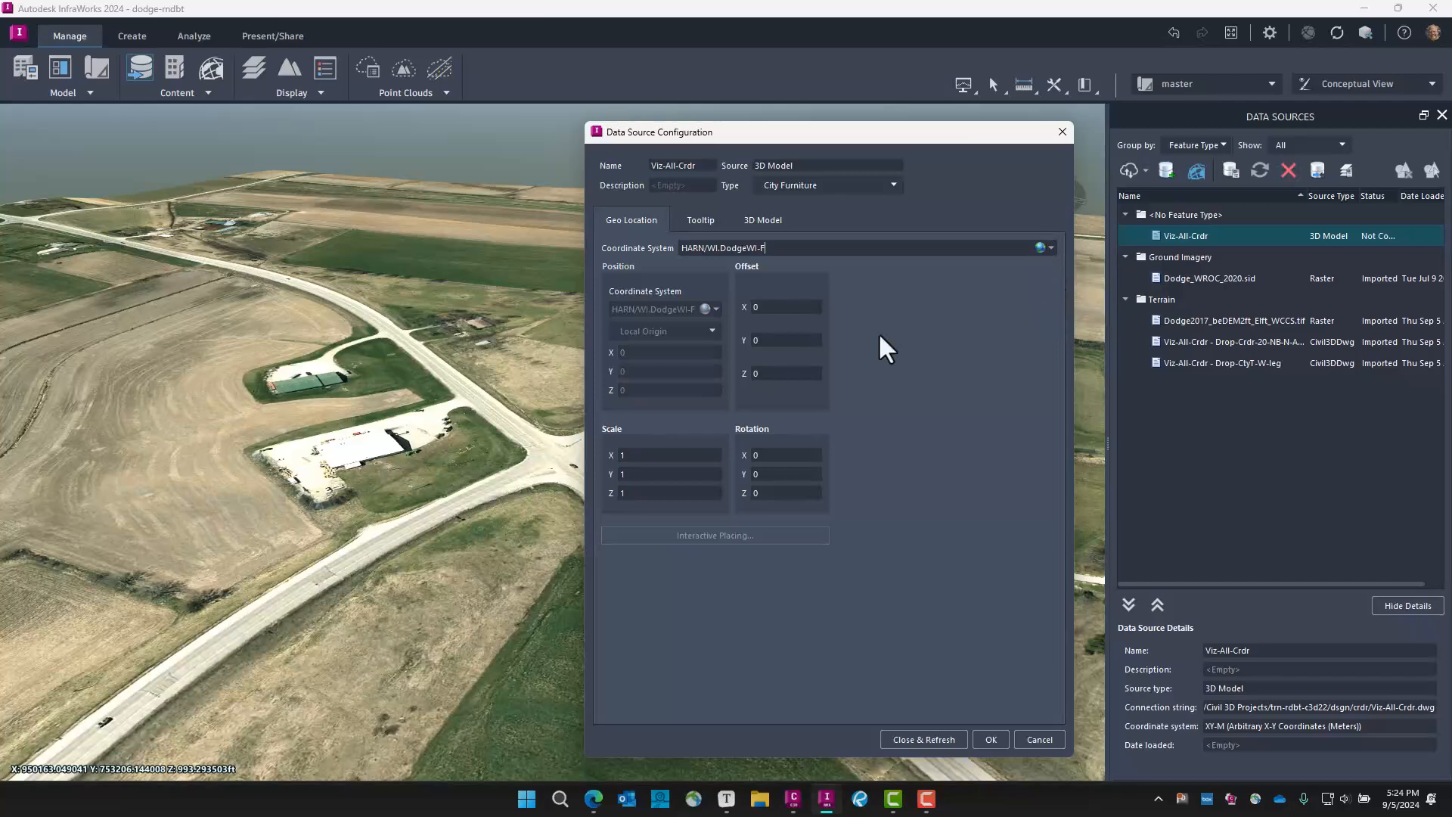
left_click(920, 740)
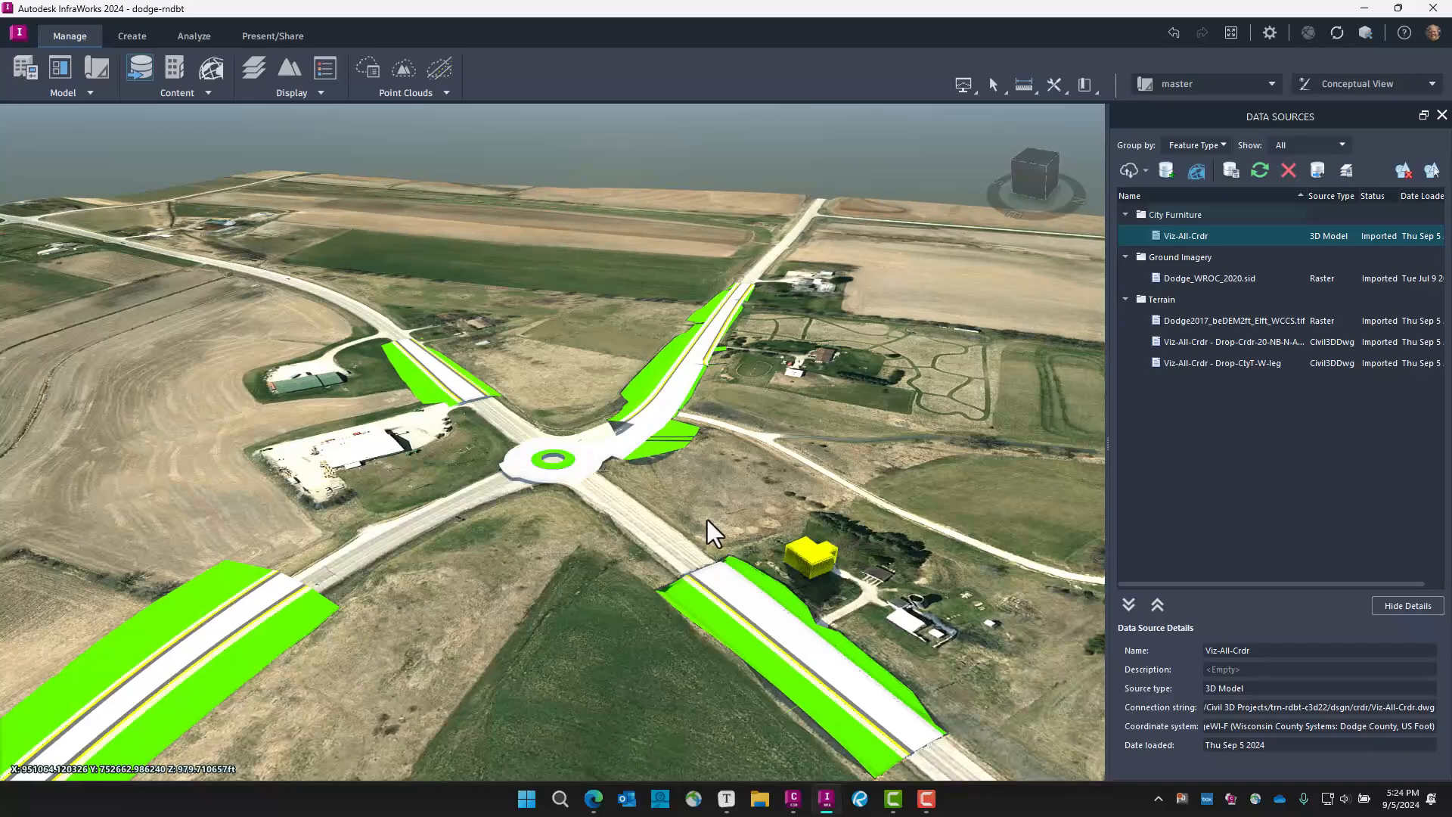
Examine the imported corridor objects across the whole intersection and close up at the yellow house block
scroll(707, 519, "down", 8)
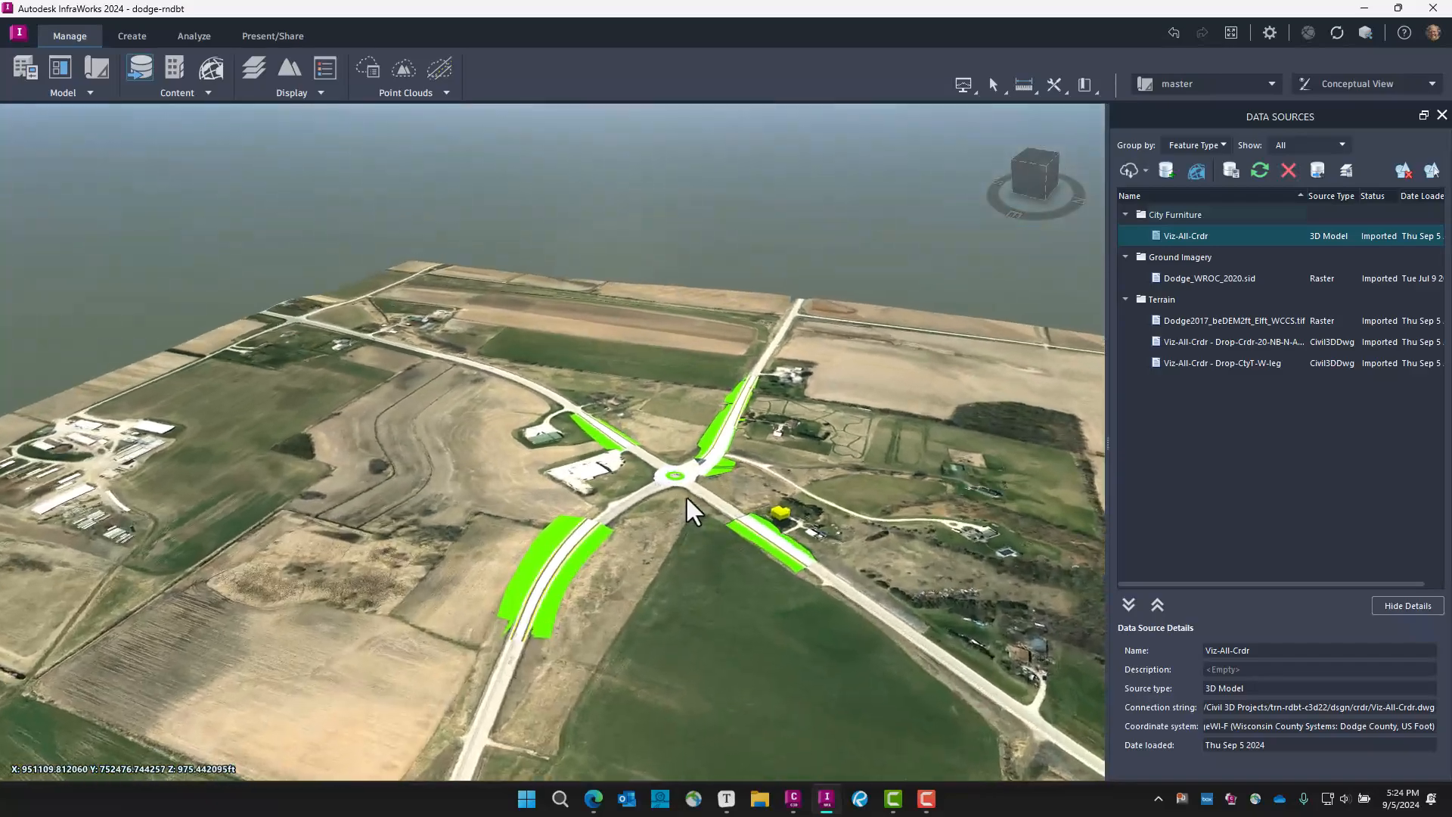
scroll(689, 496, "up", 6)
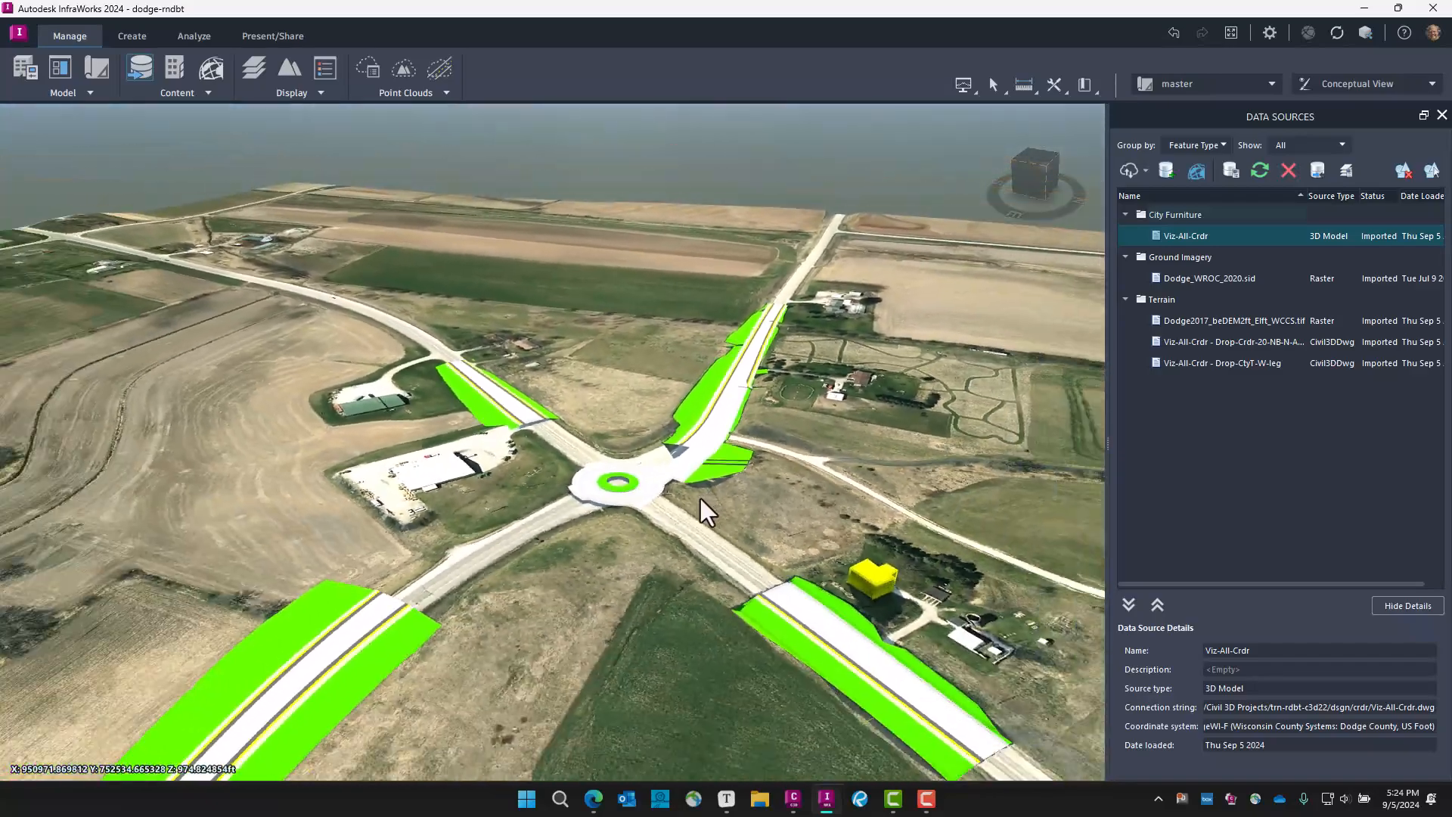
scroll(712, 522, "down", 2)
scroll(666, 557, "down", 2)
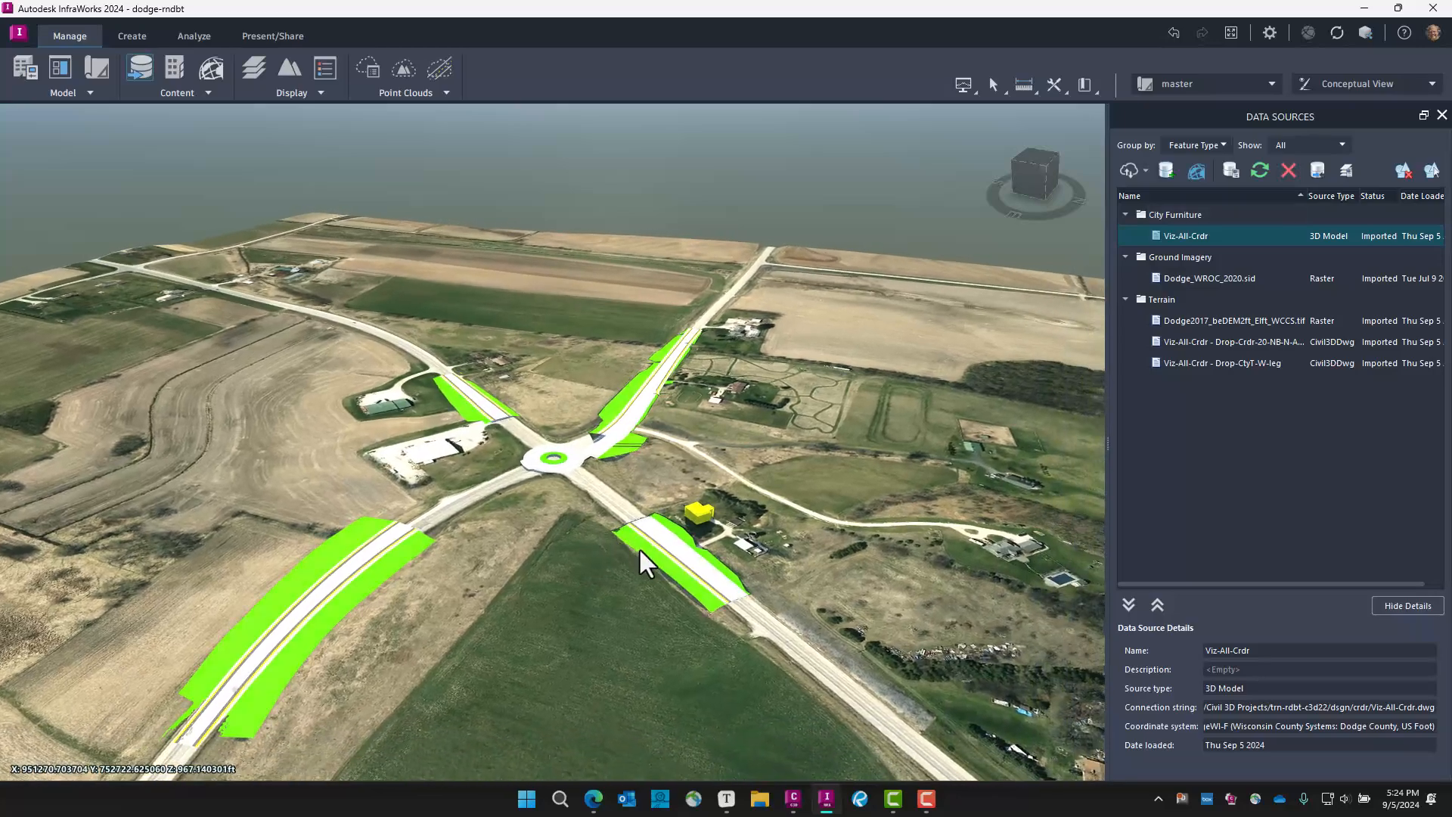
scroll(640, 550, "up", 4)
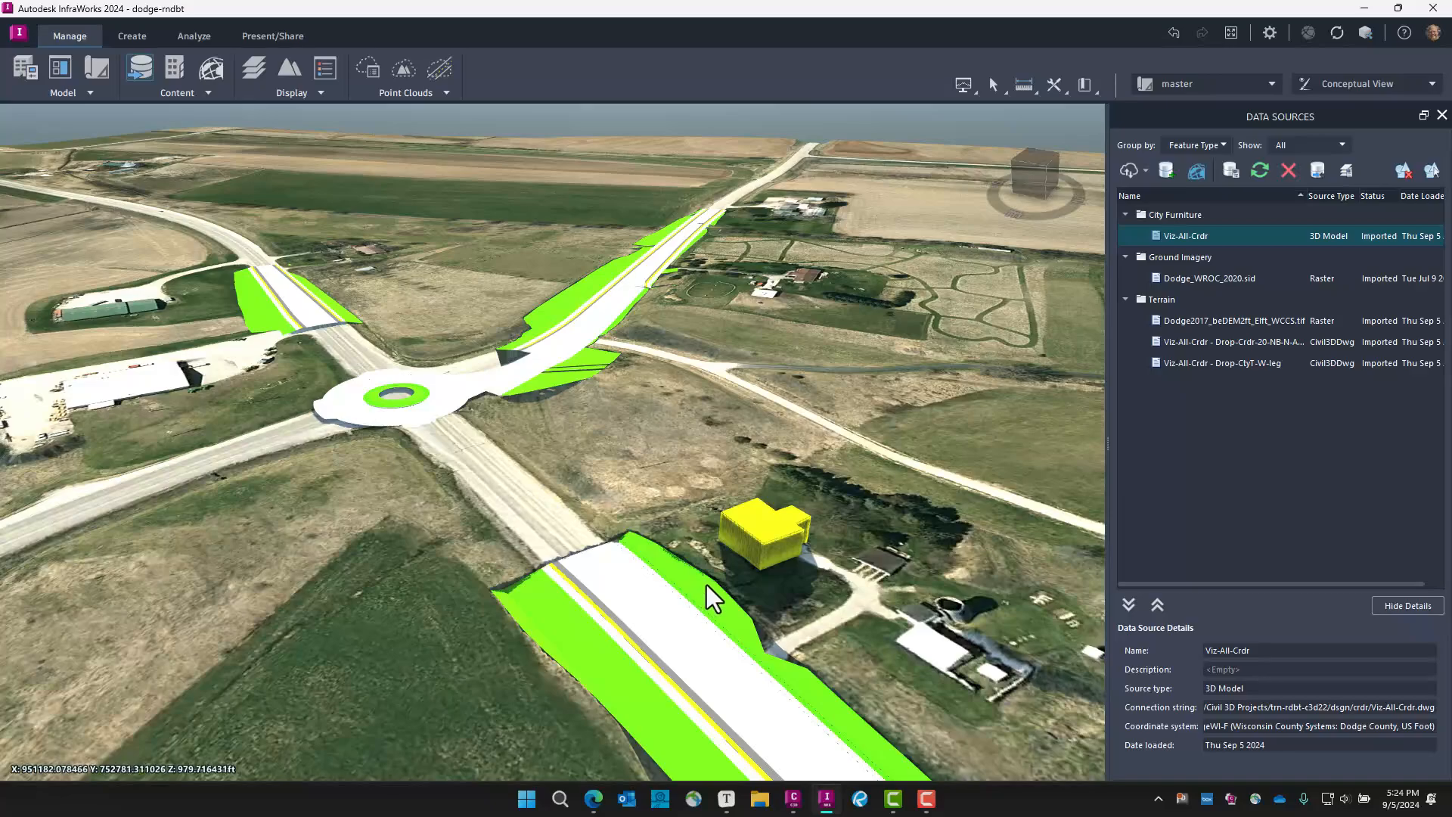
scroll(728, 570, "up", 3)
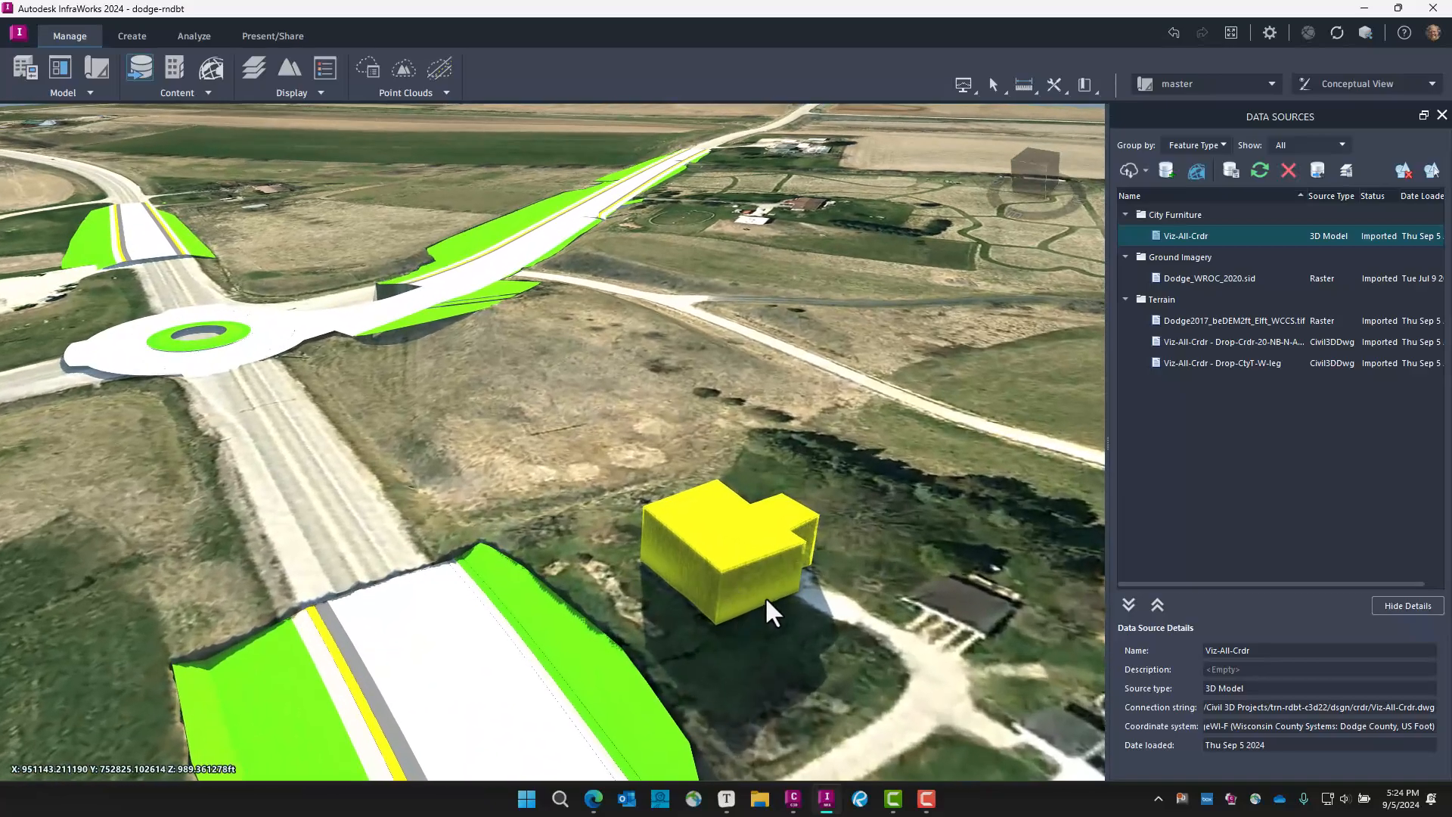
middle_click_drag(764, 596, 914, 564)
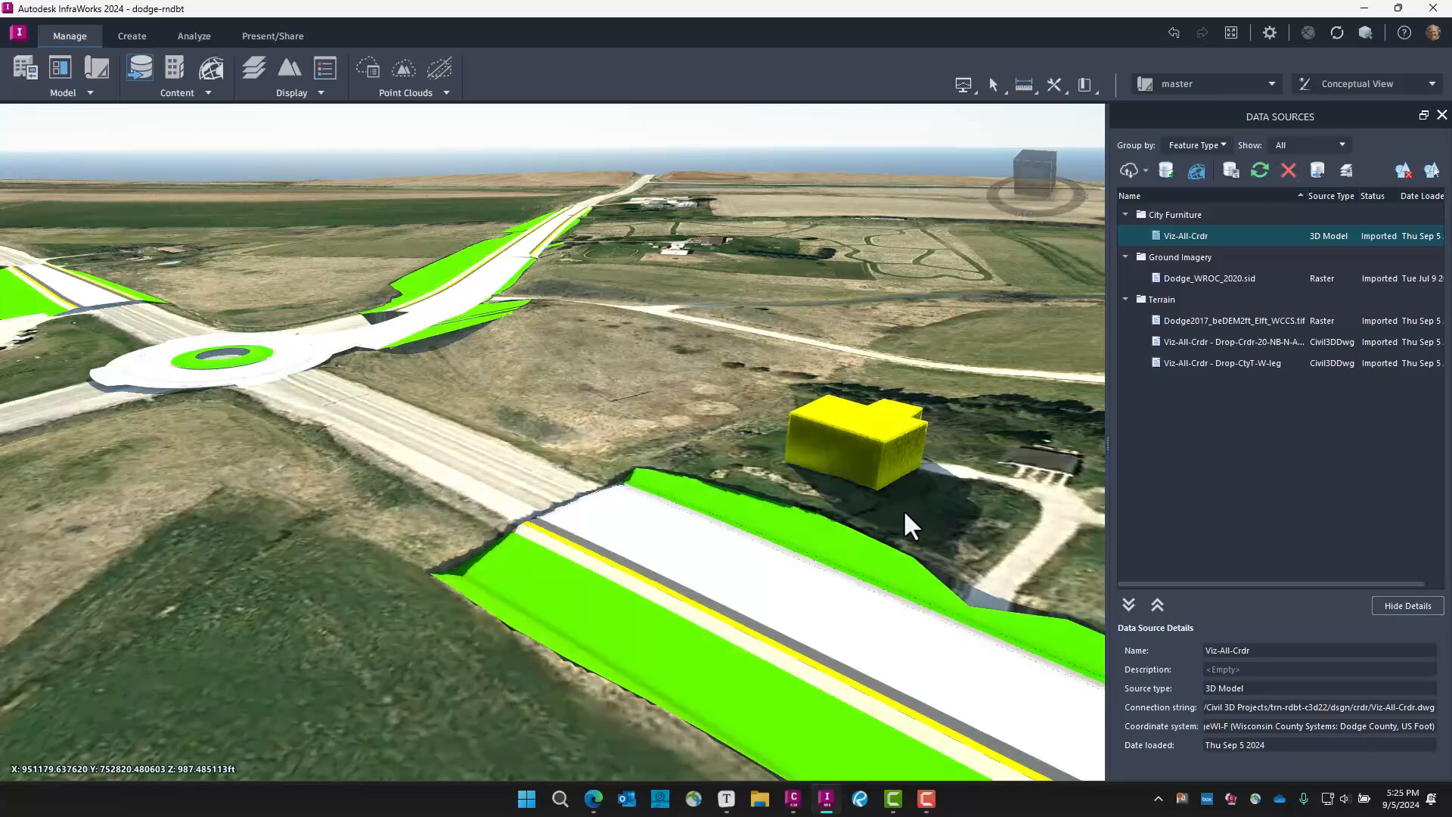
Inspect how the corridor surfaces sit on the terrain around the roundabout and along the road leg beside the yellow house
left_click_drag(900, 552, 710, 534)
scroll(788, 436, "down", 5)
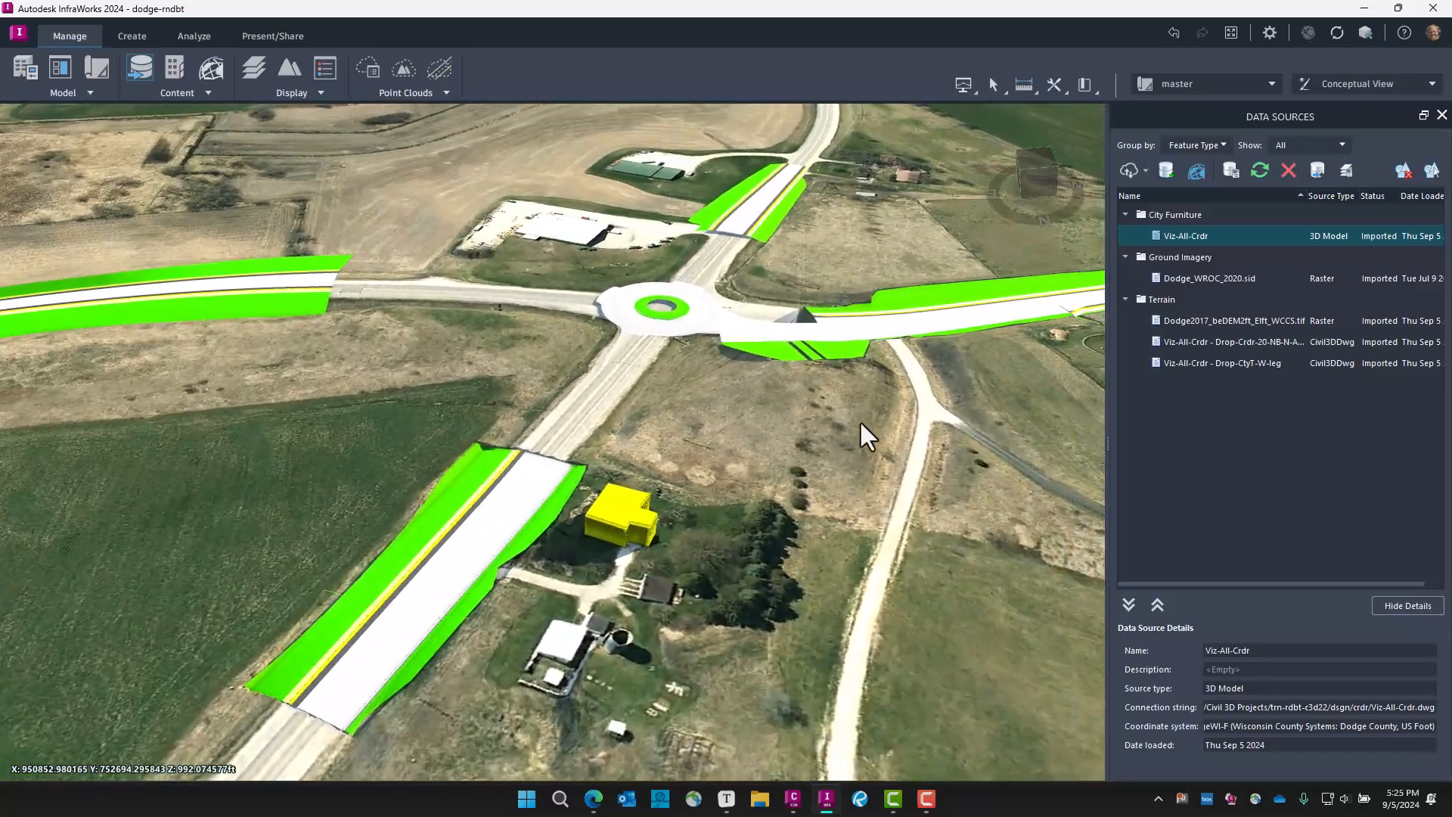
left_click_drag(861, 424, 597, 674)
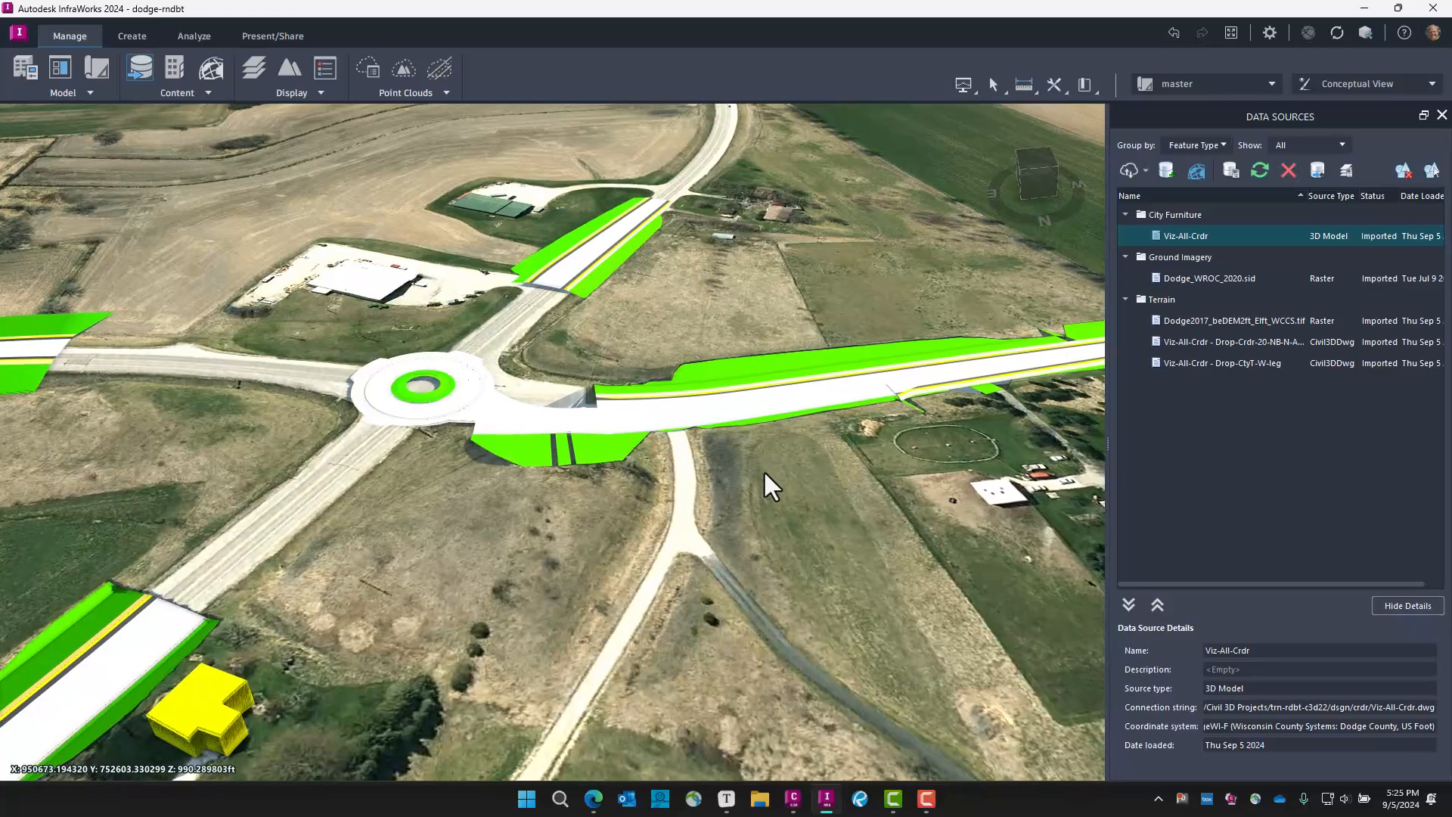
left_click_drag(769, 487, 713, 719)
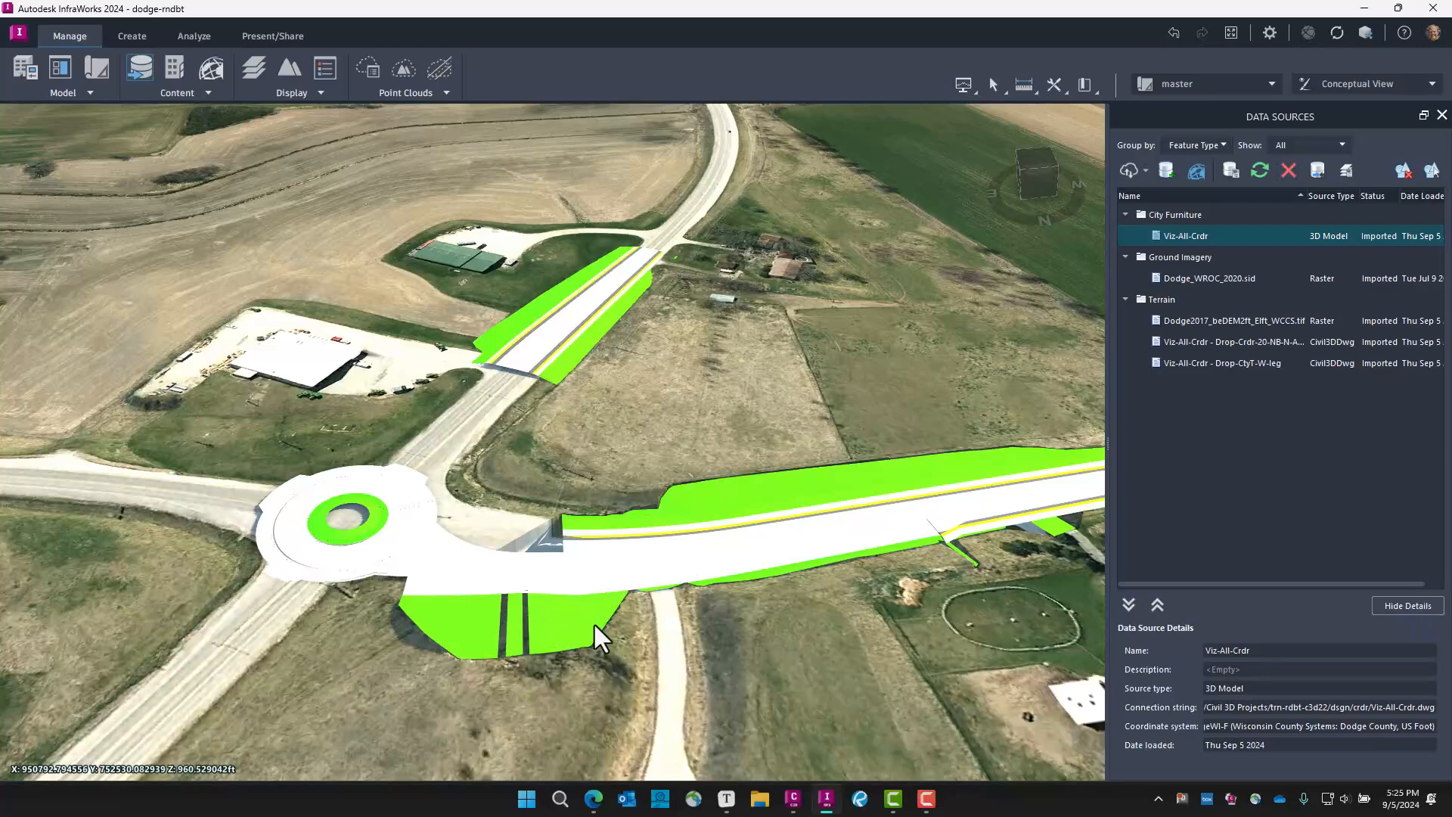
scroll(511, 701, "down", 5)
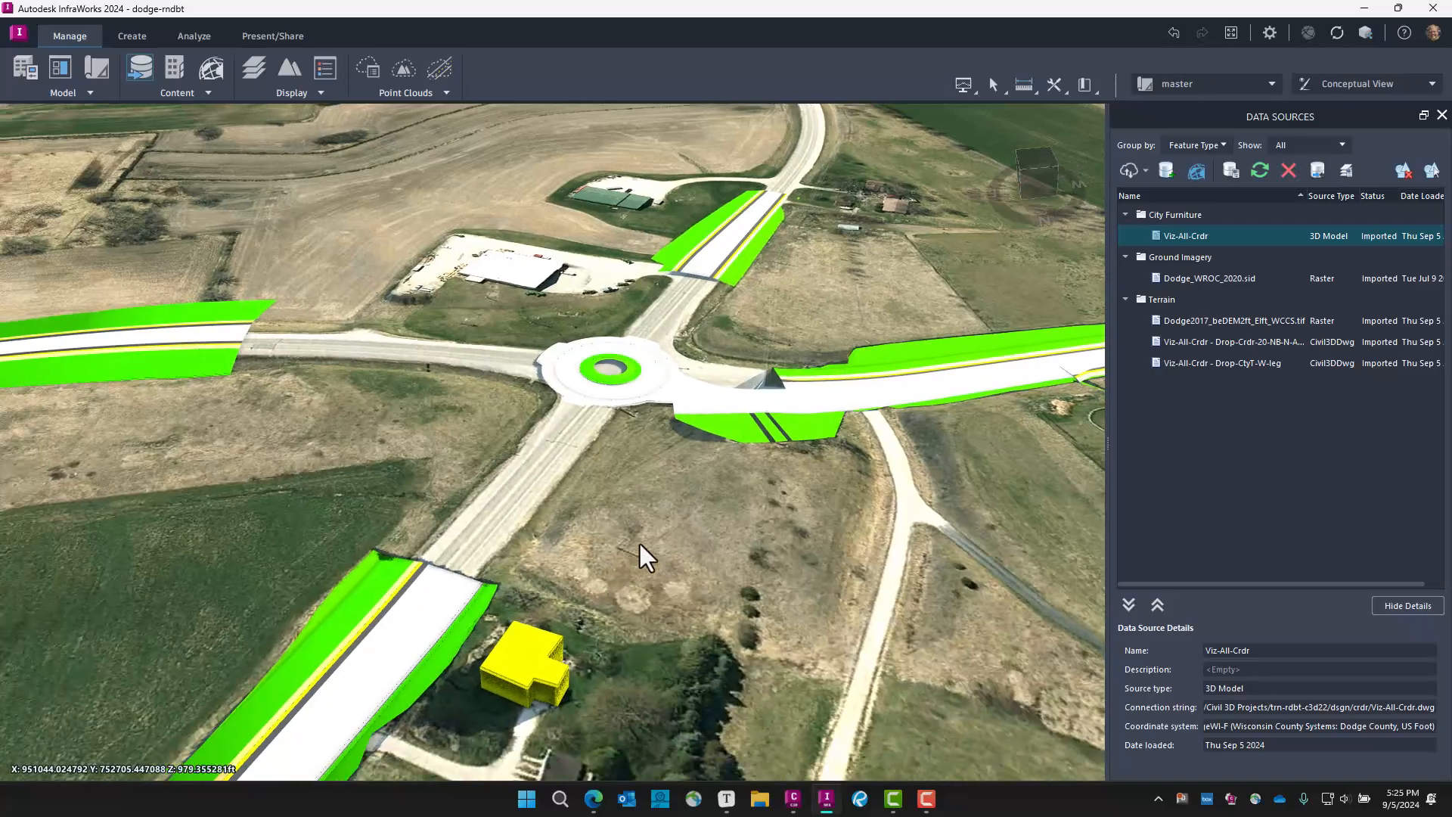
middle_click_drag(640, 543, 855, 439)
scroll(598, 751, "up", 3)
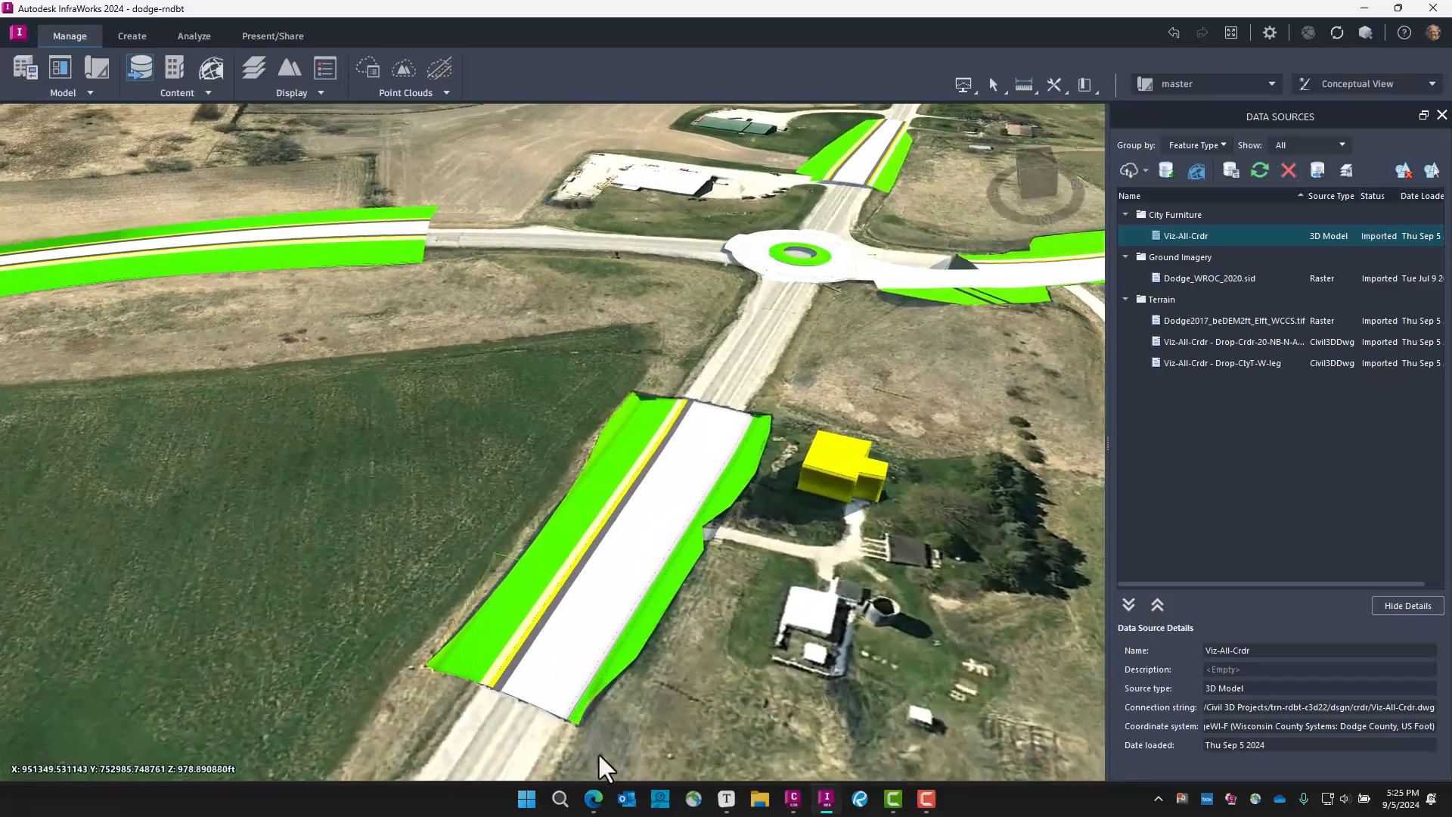
middle_click_drag(612, 683, 807, 597, "shift")
left_click_drag(813, 575, 651, 610)
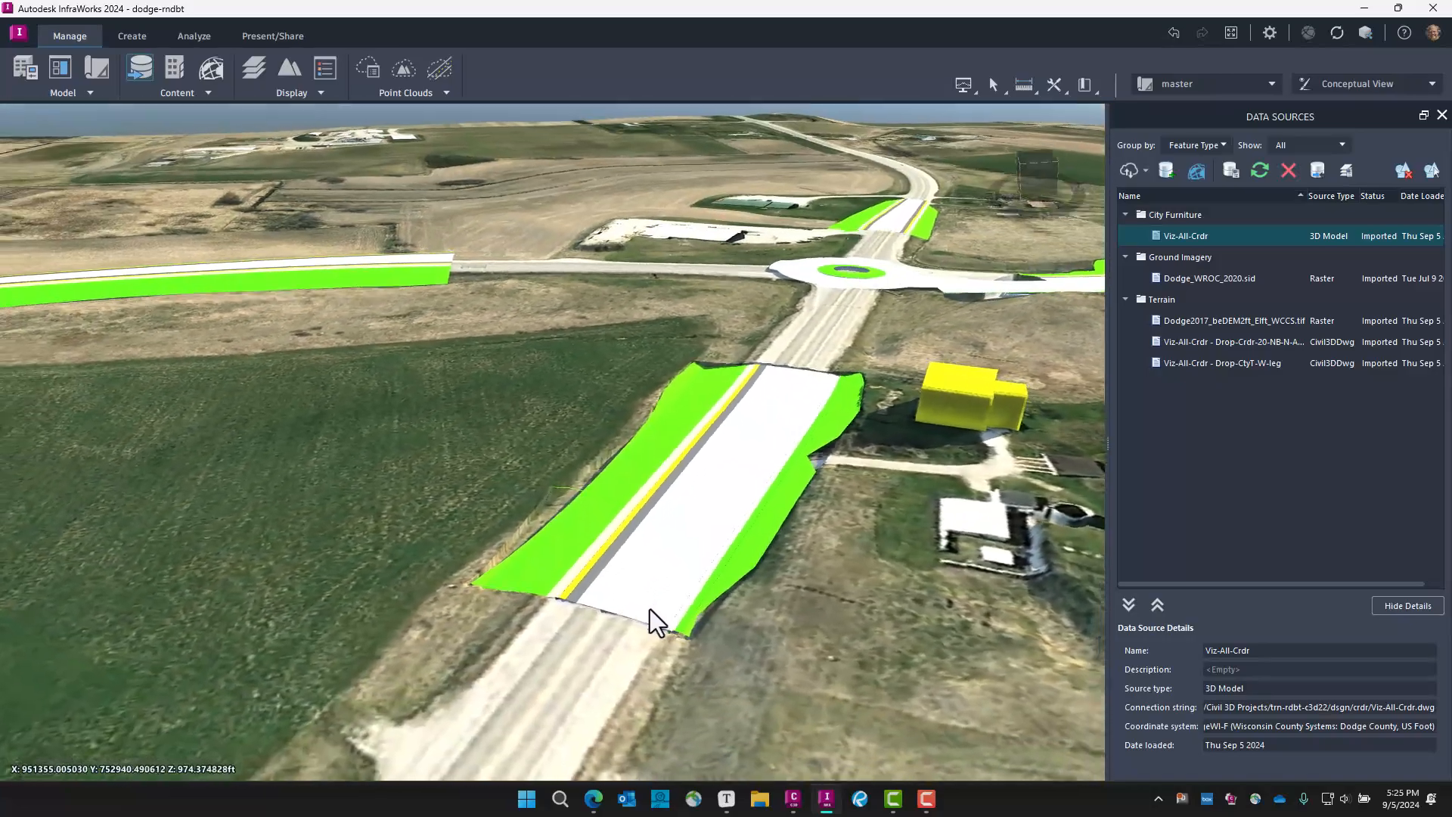
scroll(932, 595, "down", 3)
left_click_drag(846, 628, 470, 577)
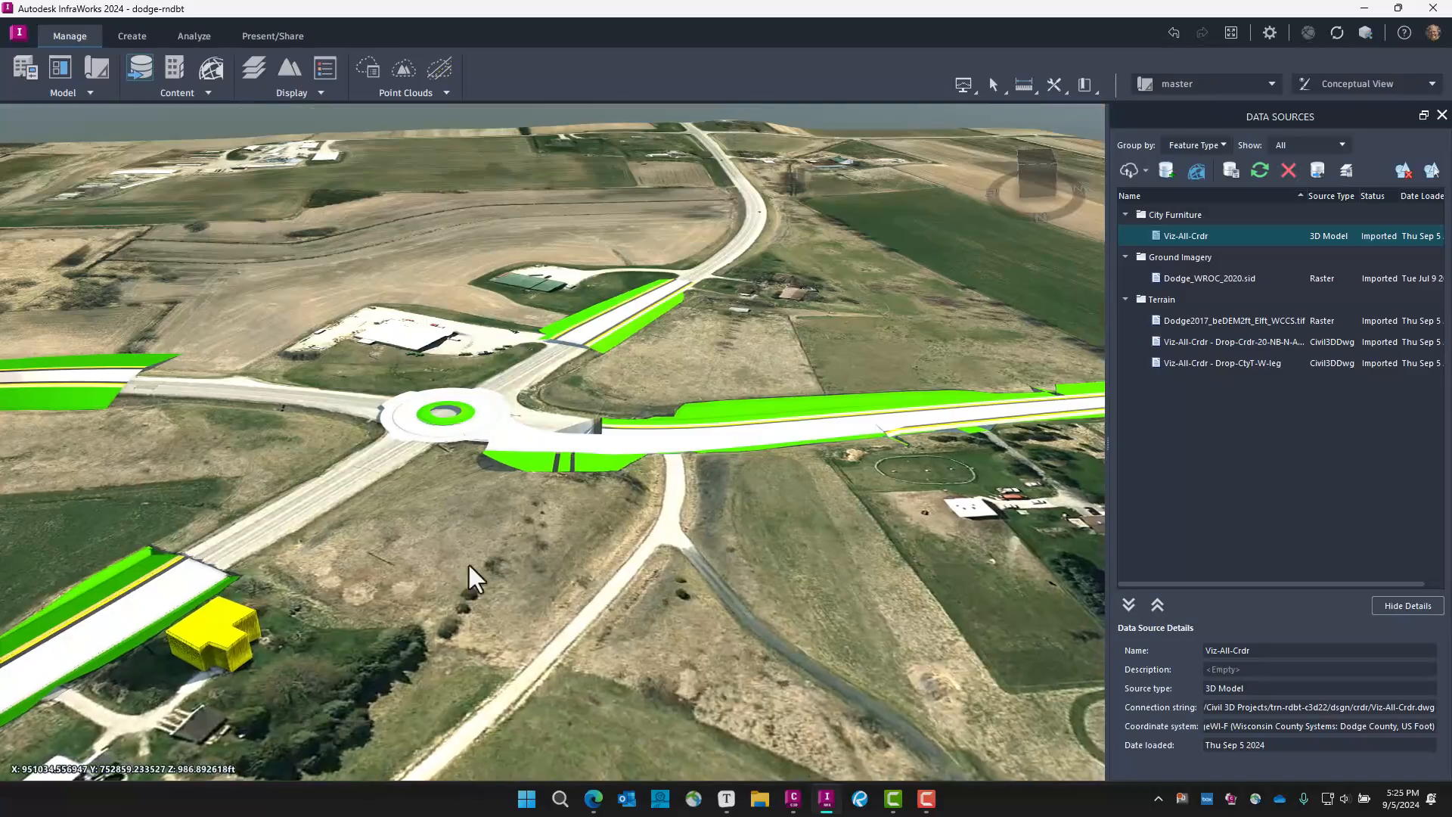
scroll(661, 743, "up", 2)
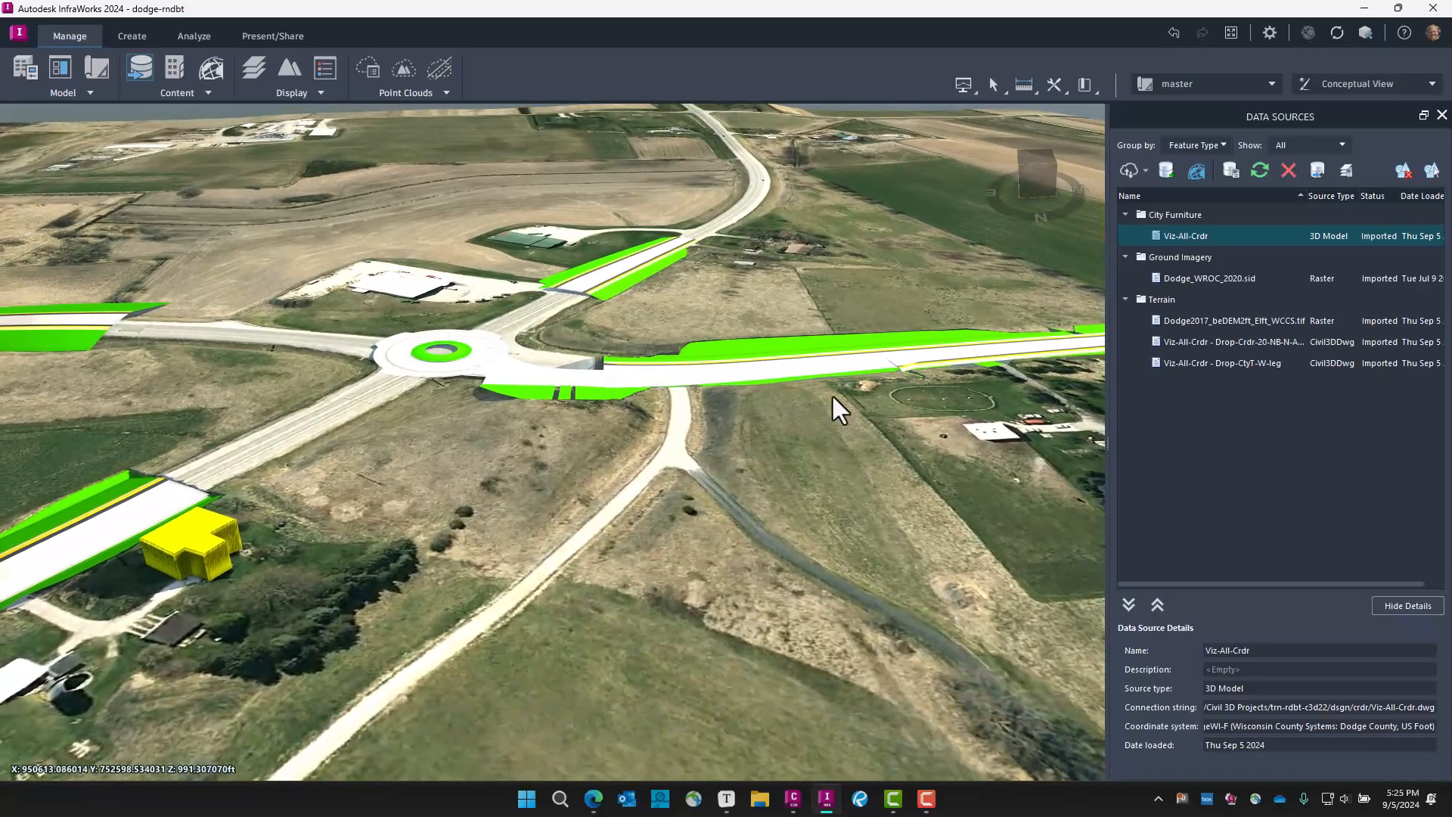
Inspect the long corridor leg from a low viewpoint looking toward the roundabout, ending with an elevated view of the legs beyond it
middle_click_drag(832, 393, 601, 686)
left_click_drag(810, 564, 609, 568)
middle_click_drag(610, 567, 598, 483)
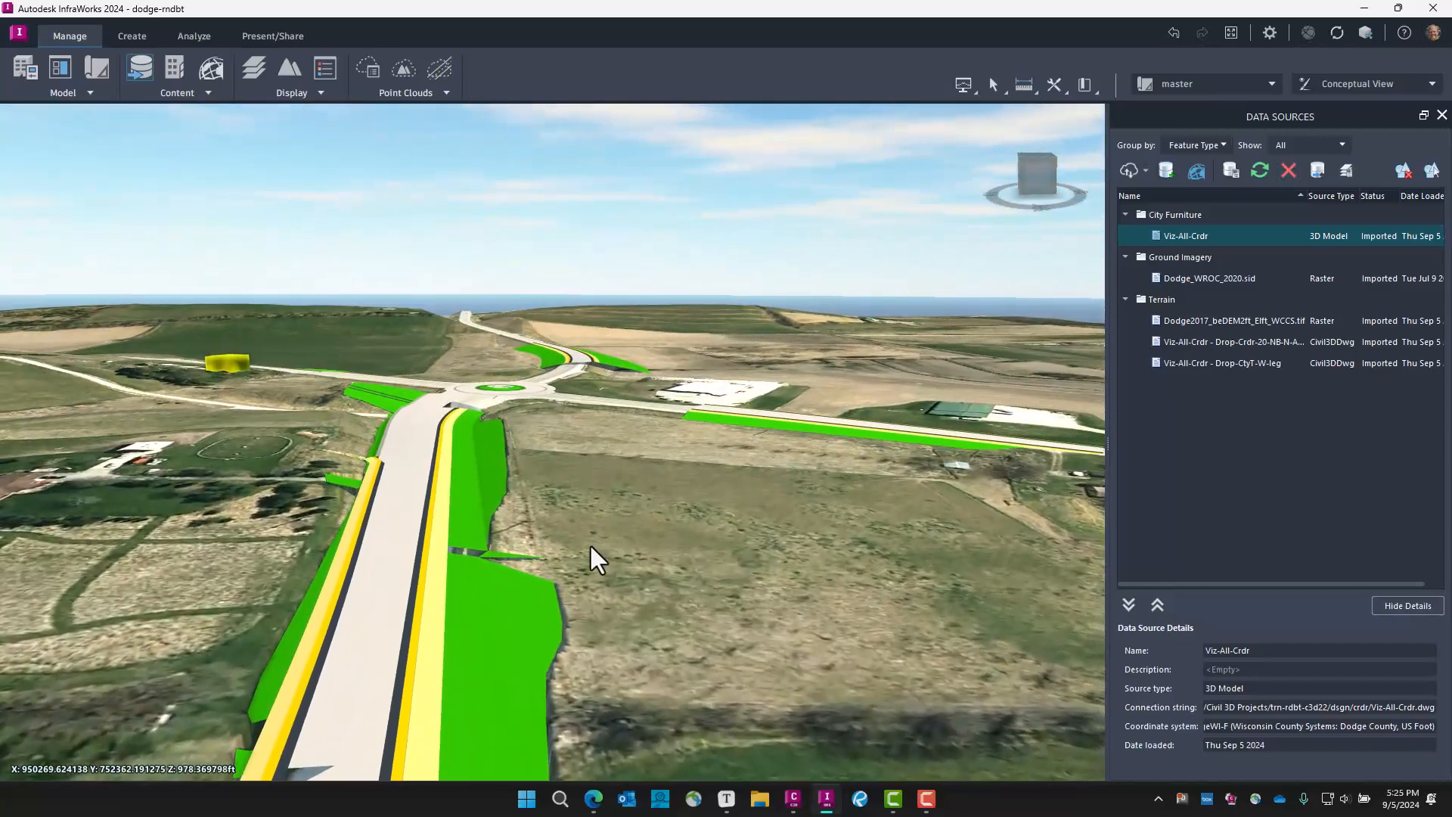
scroll(589, 543, "down", 3)
scroll(620, 508, "up", 3)
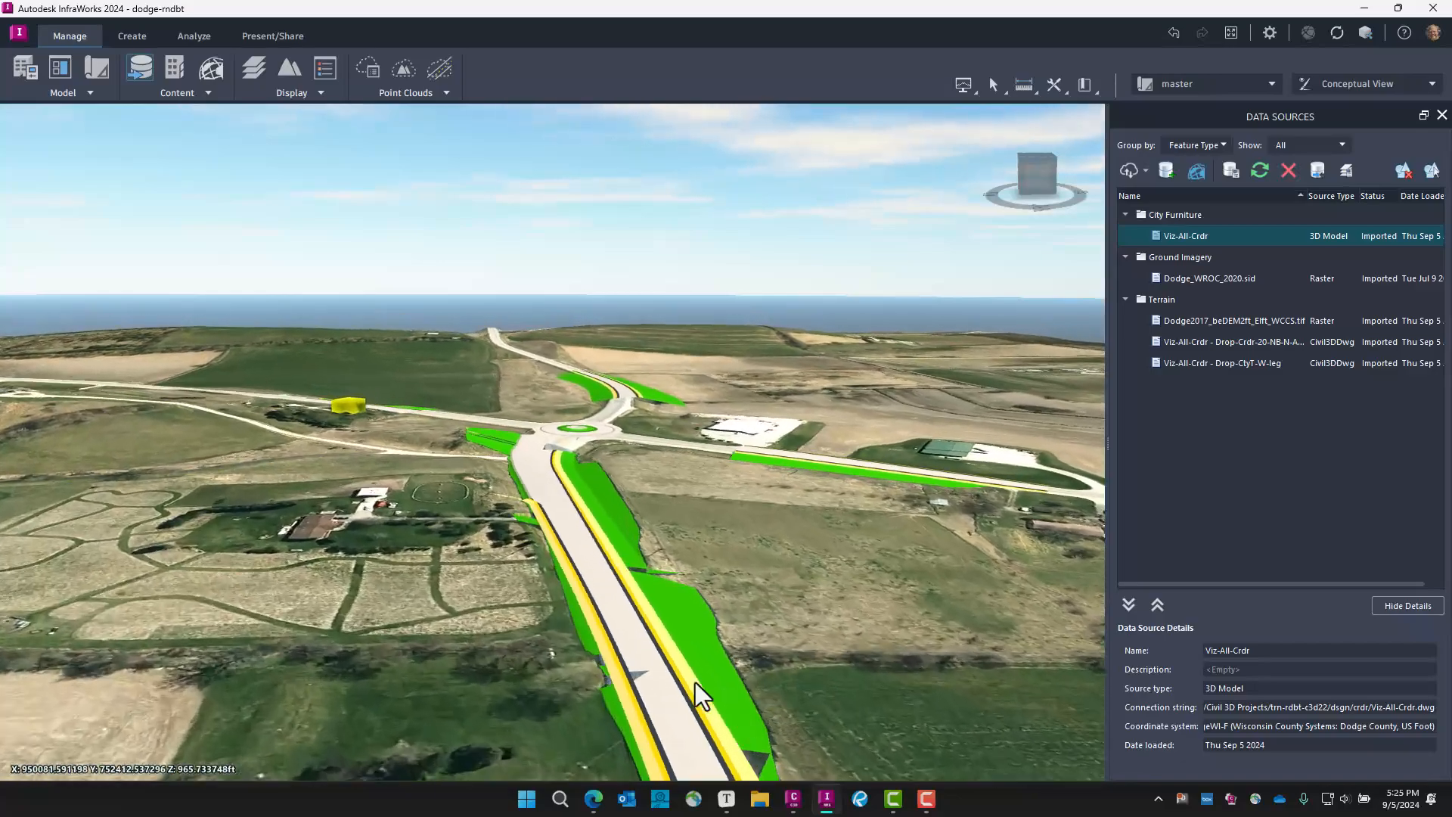
middle_click_drag(666, 568, 824, 560)
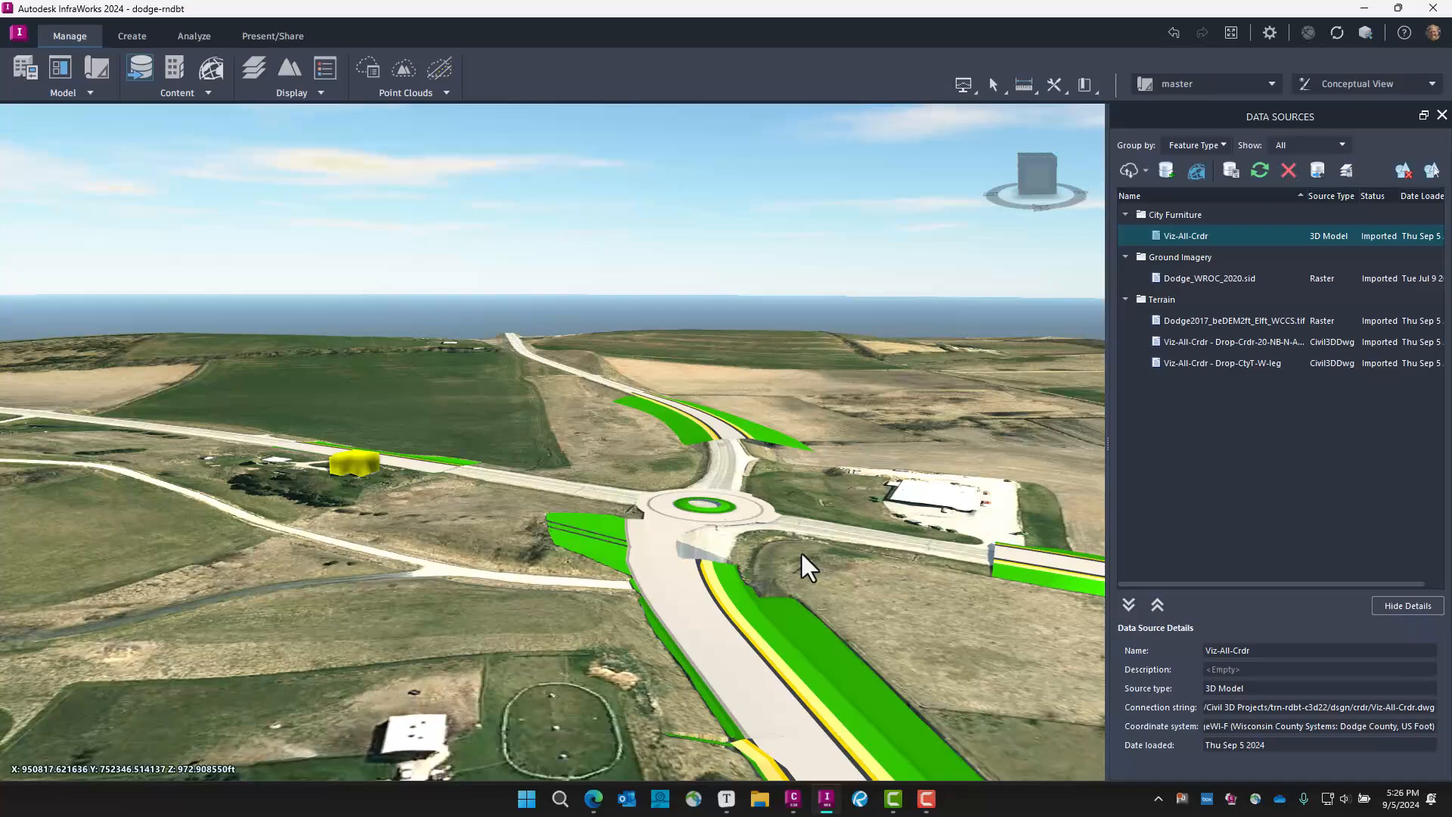
scroll(352, 510, "down", 2)
scroll(351, 489, "up", 3)
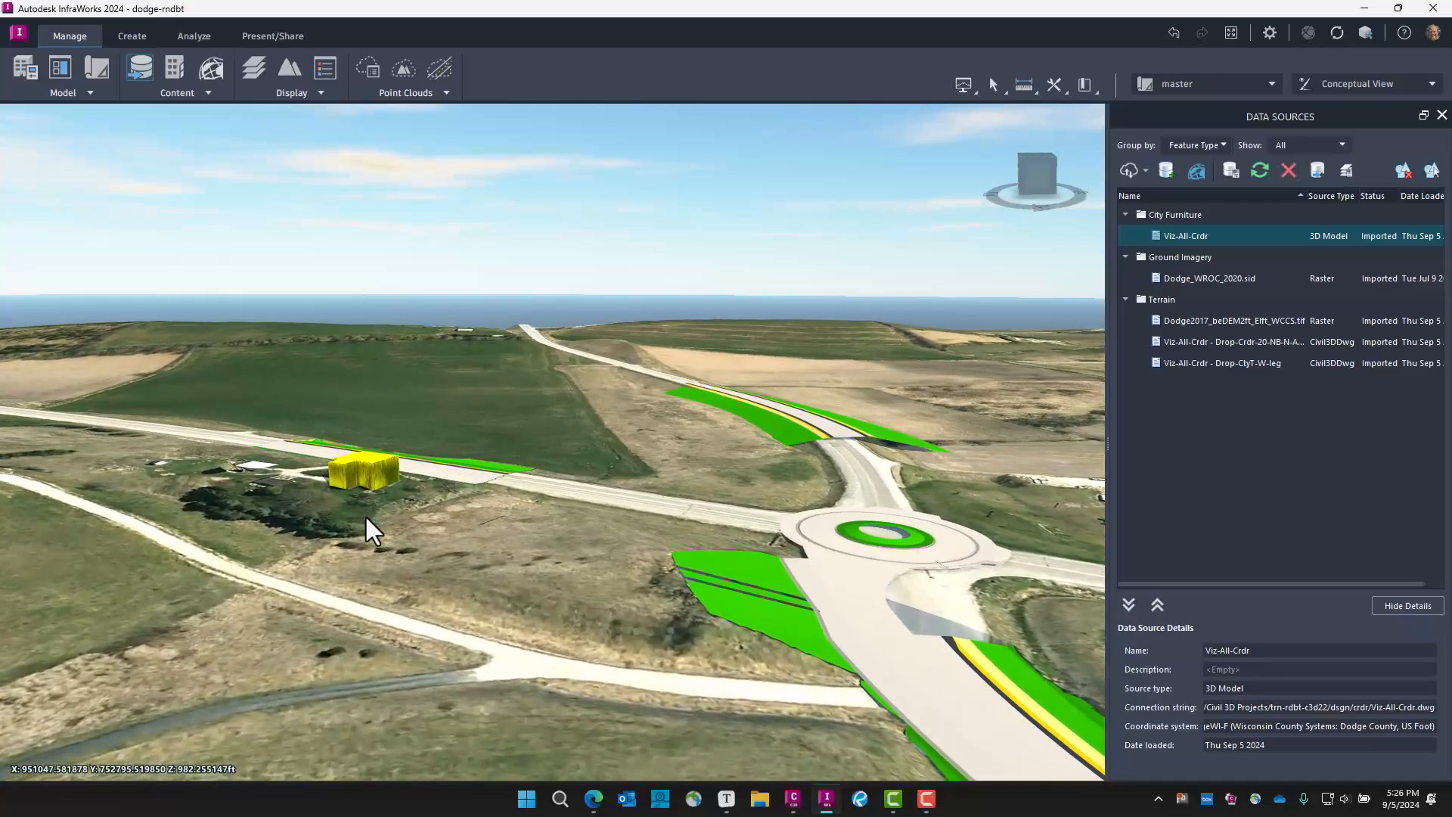
scroll(364, 514, "up", 3)
scroll(582, 640, "up", 3)
left_click_drag(615, 712, 625, 371)
scroll(620, 308, "down", 3)
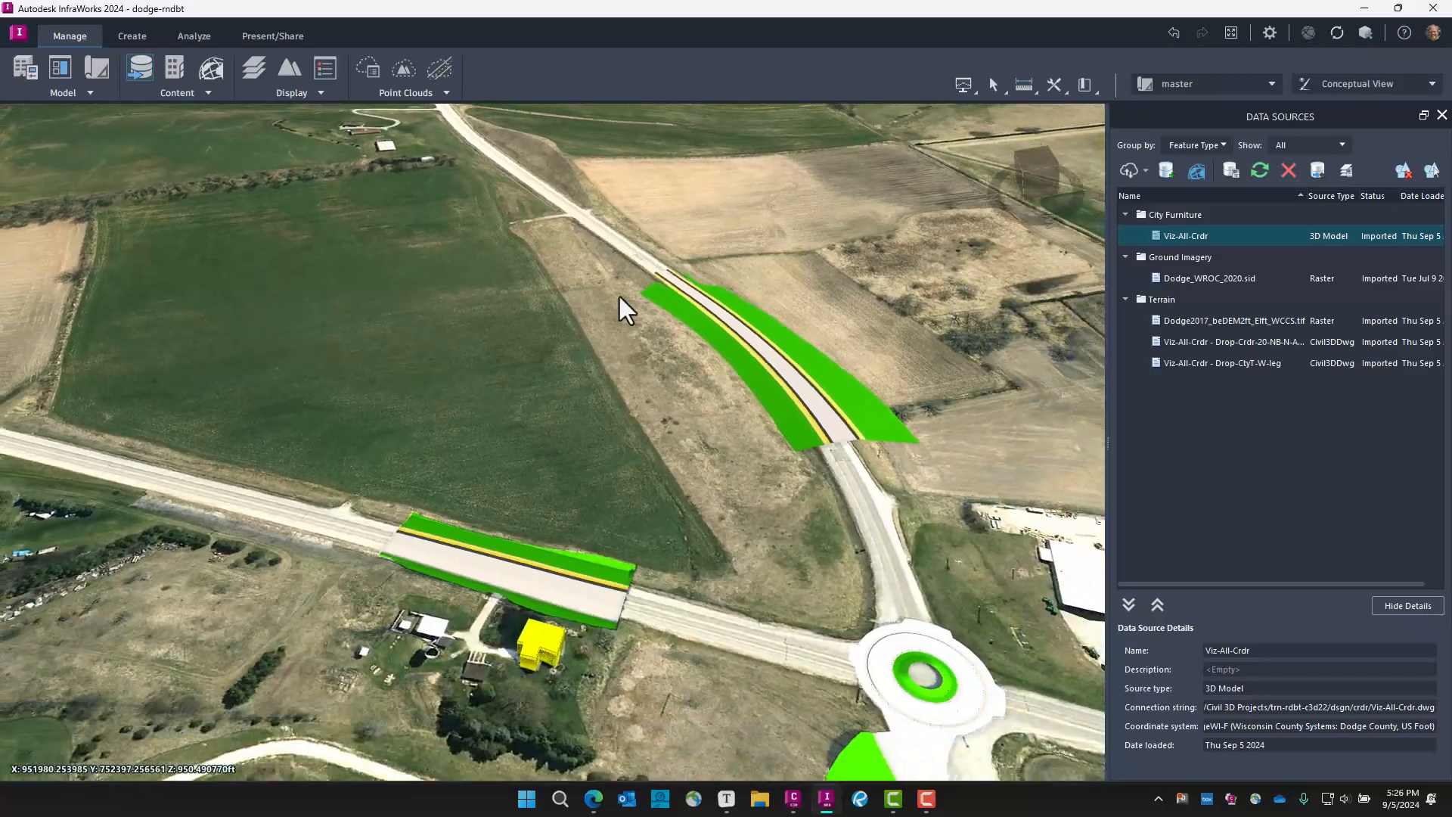
Examine the corridor leg beside the yellow house and the roundabout from overhead
scroll(633, 649, "up", 1)
left_click_drag(651, 687, 666, 756)
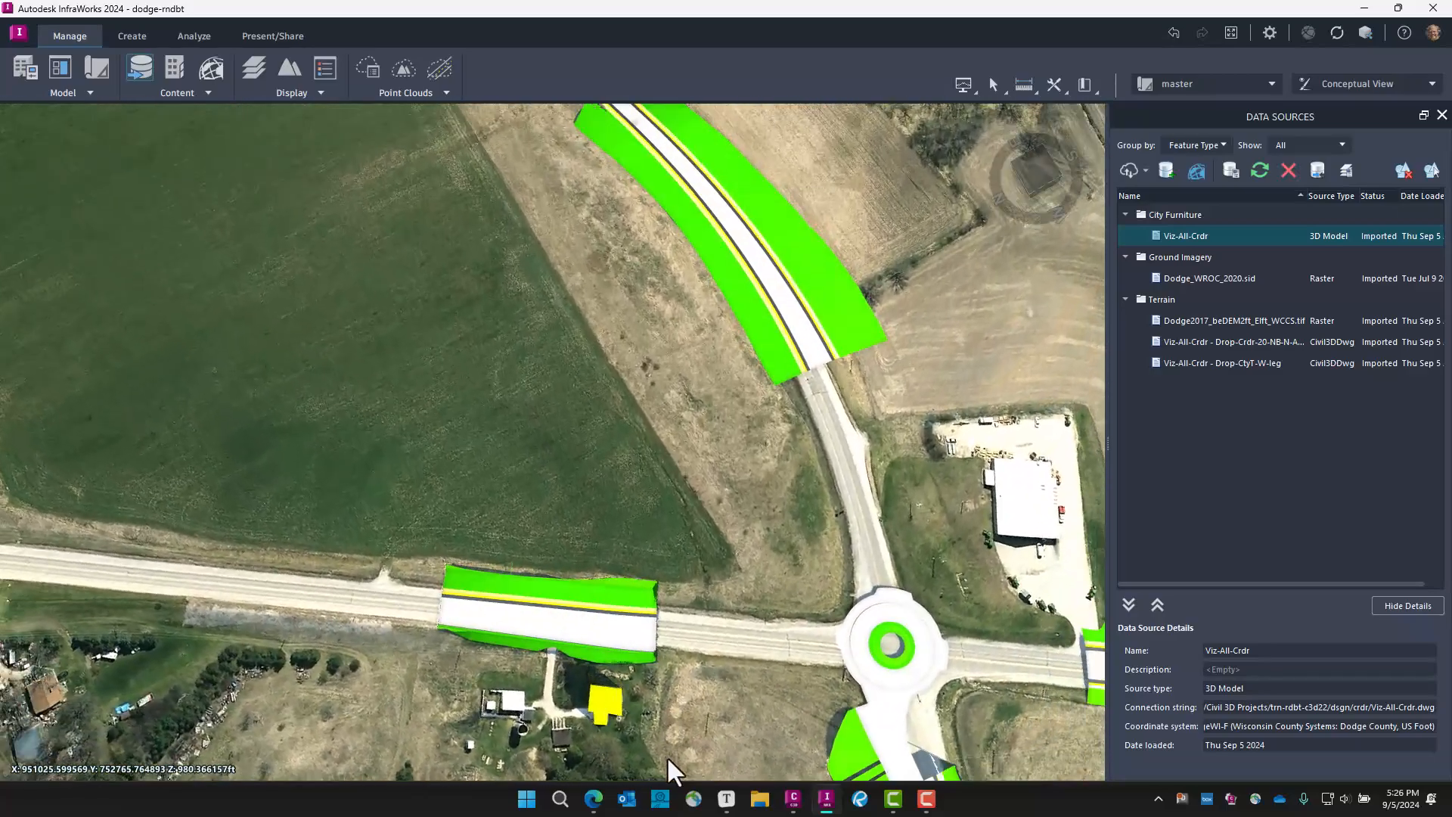
scroll(667, 680, "up", 1)
left_click_drag(670, 652, 660, 547)
scroll(560, 567, "up", 3)
scroll(589, 566, "up", 2)
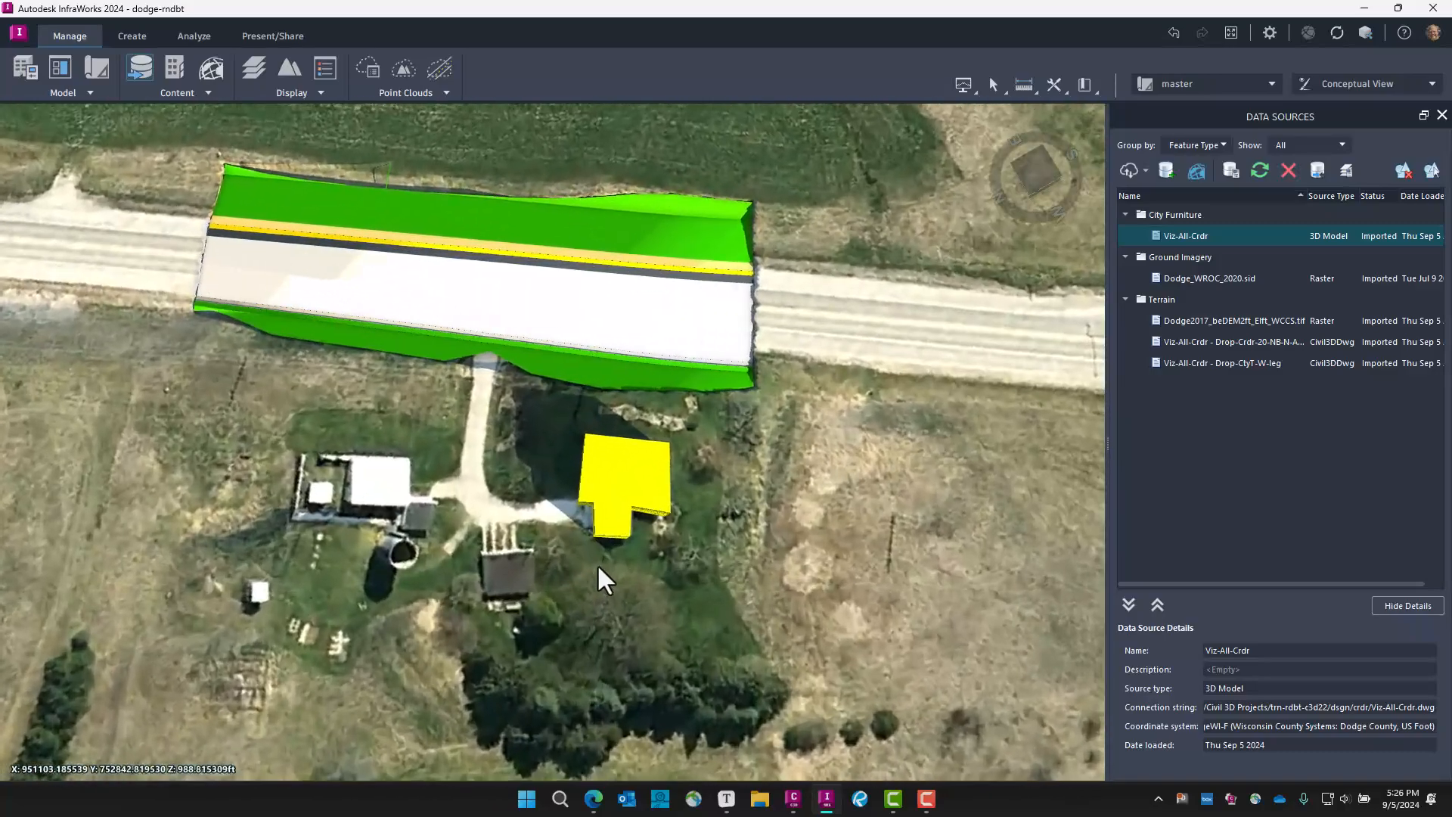
scroll(604, 563, "down", 3)
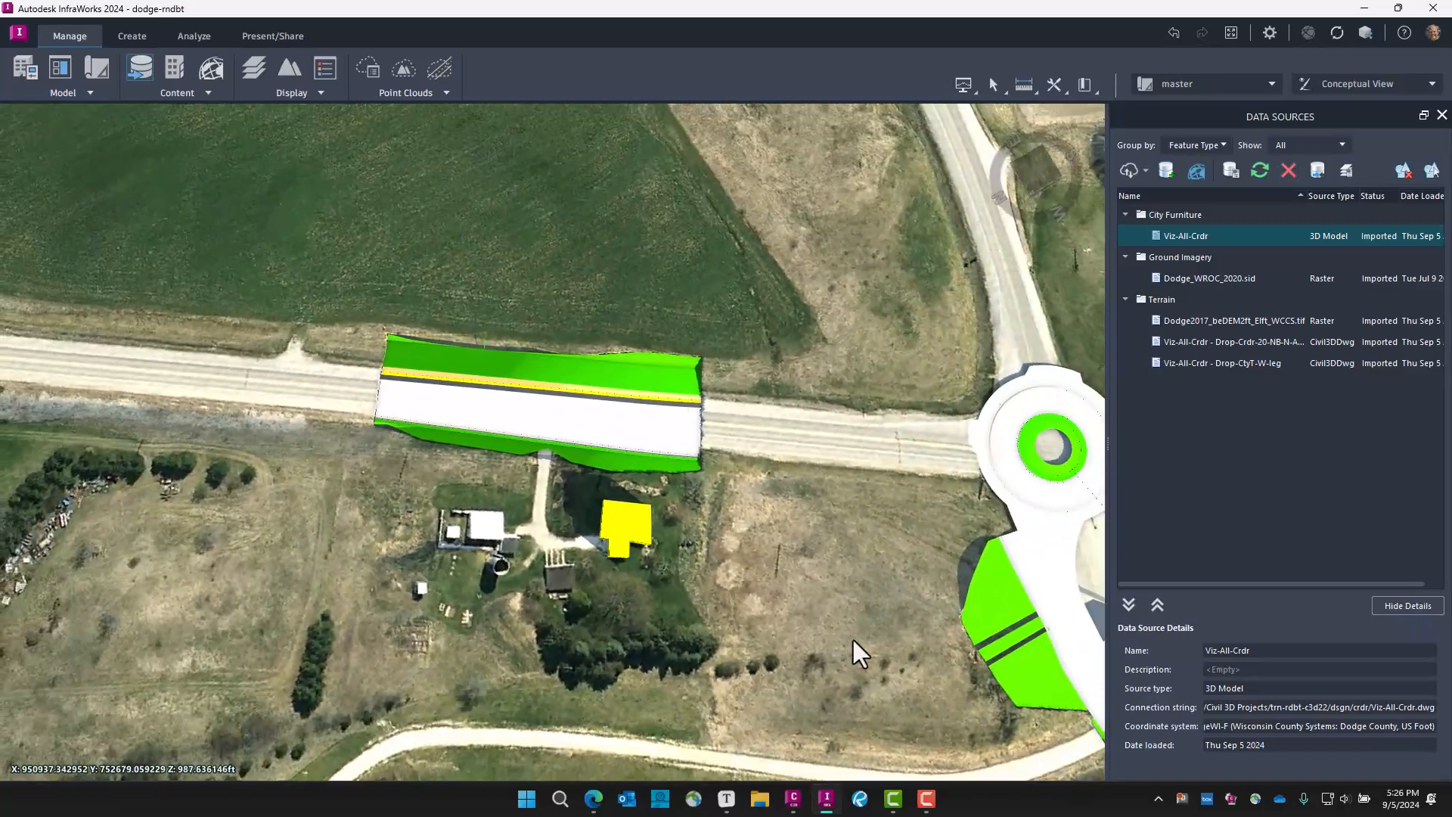
left_click_drag(855, 622, 566, 629)
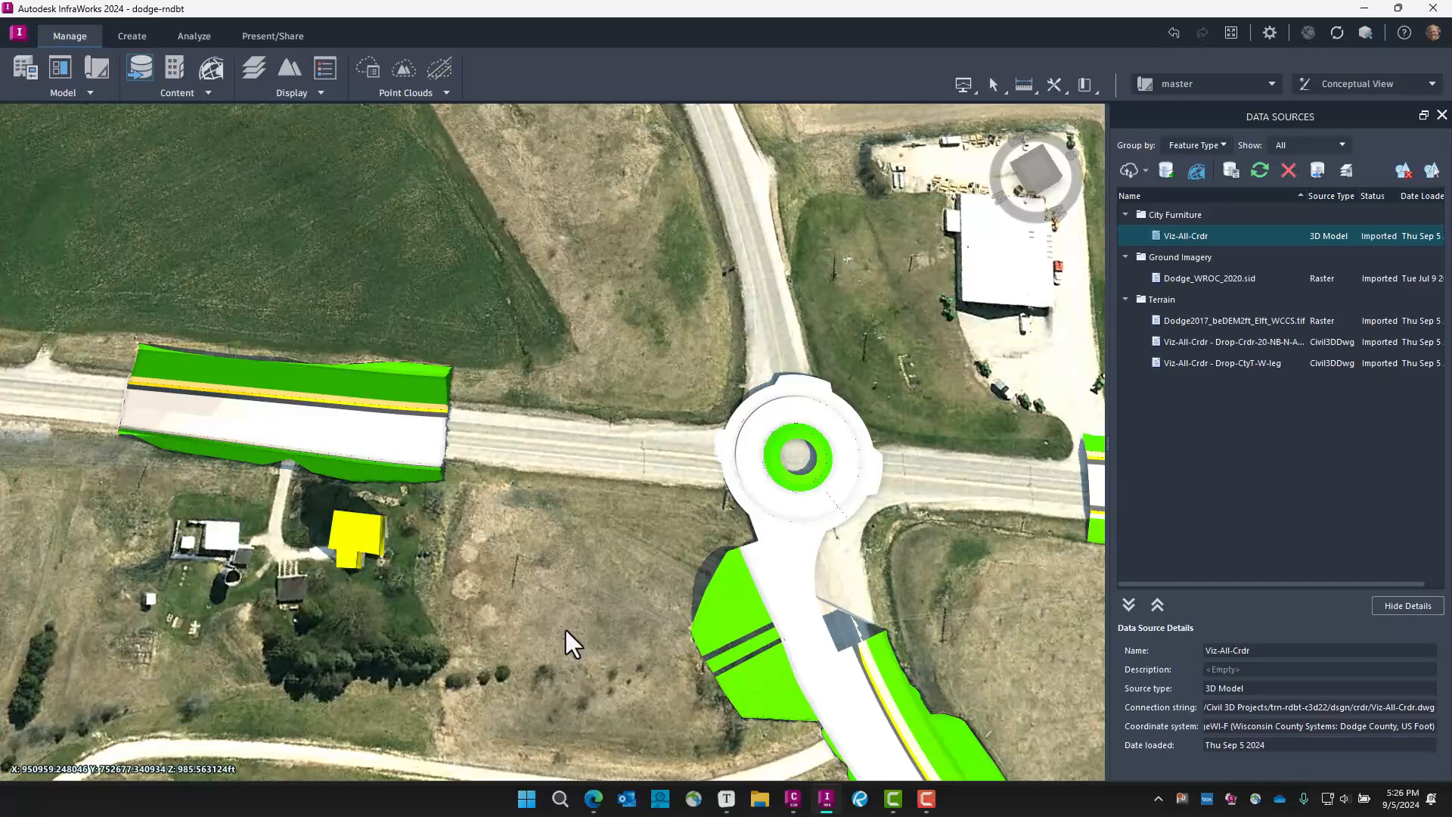
Switch to the workshop notes in Typora and review the Limitations section on corridor areas without links and design surfaces
key("alt+Tab")
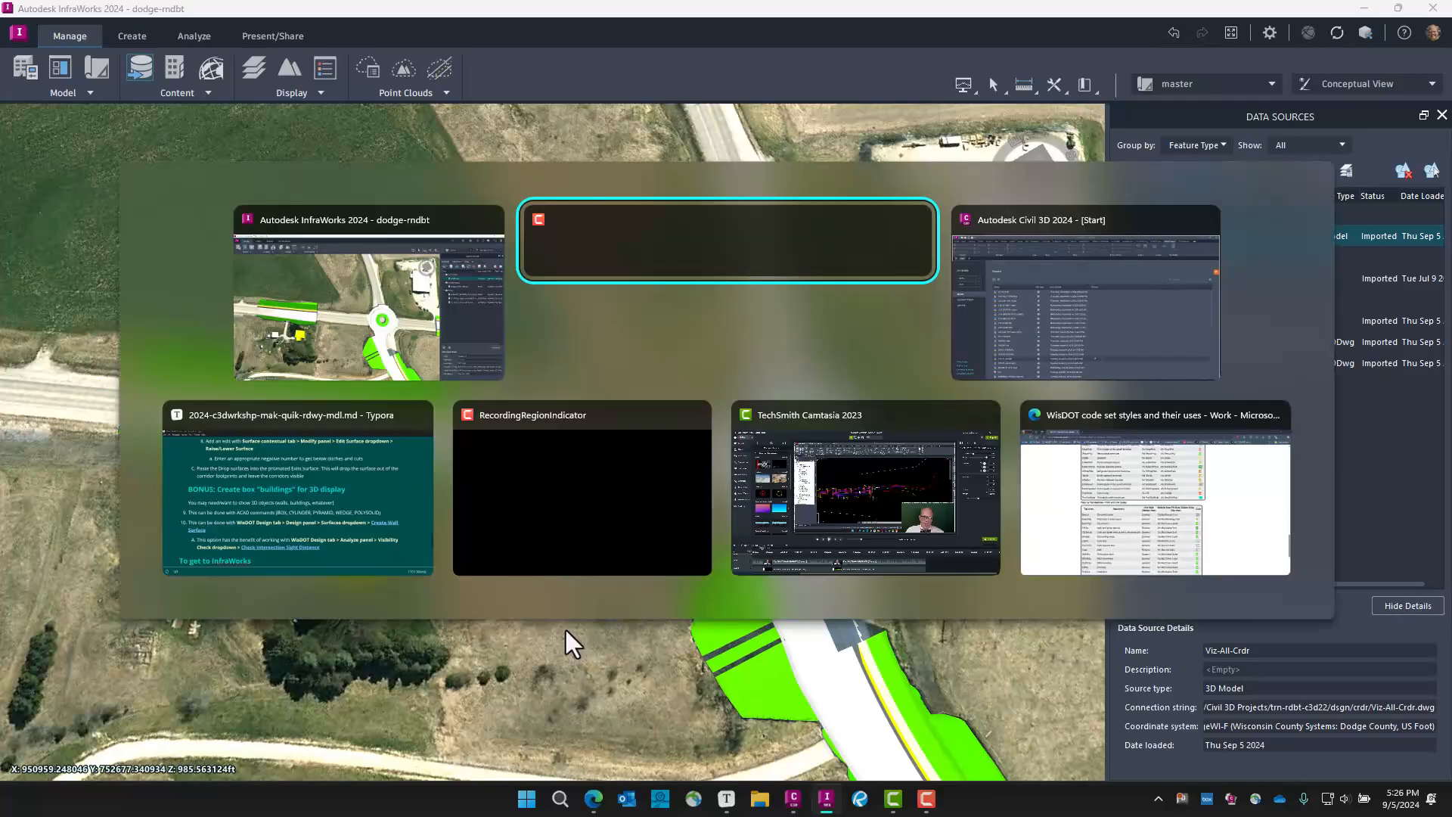
key("alt+Tab")
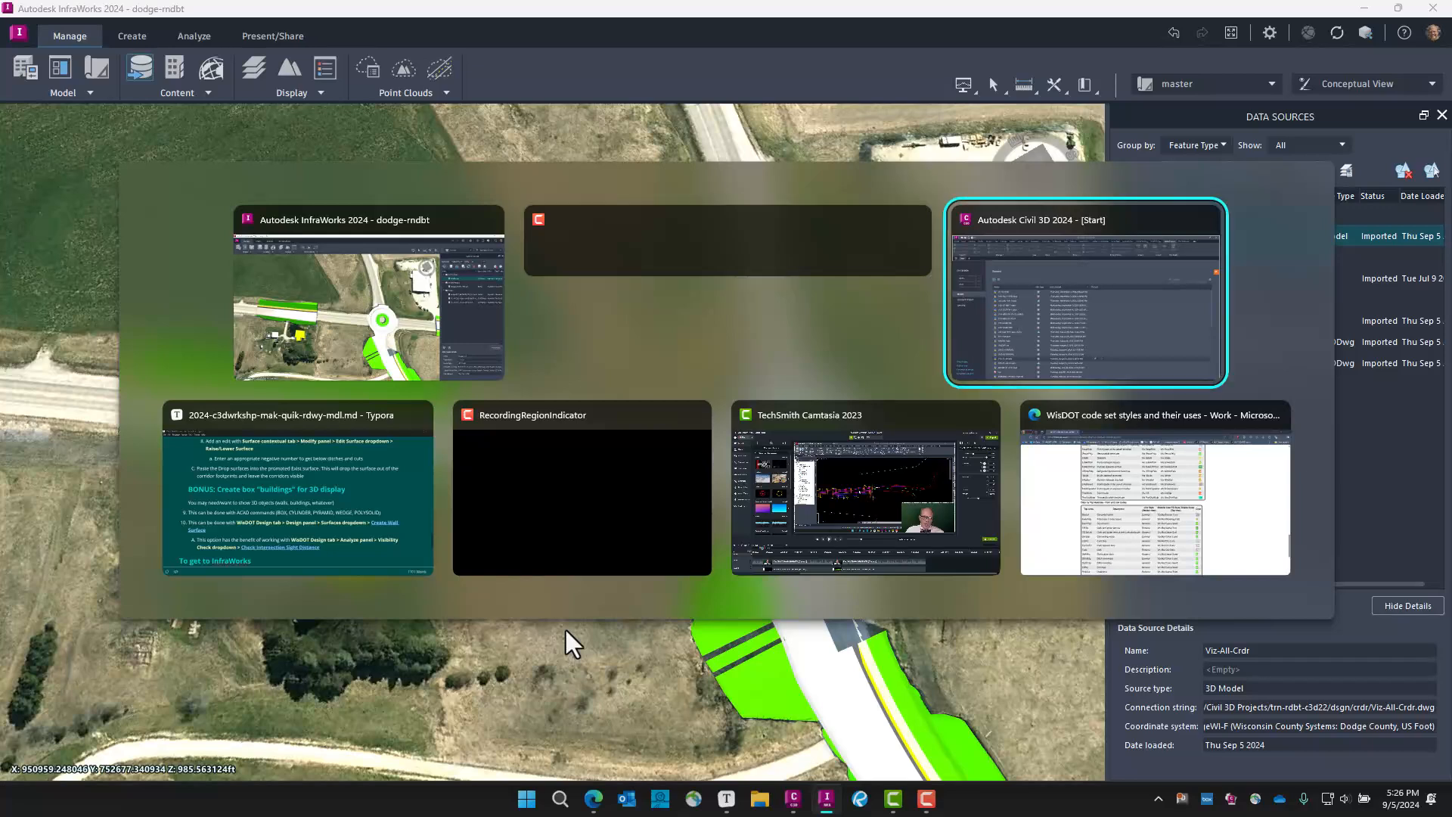
key("alt+Tab")
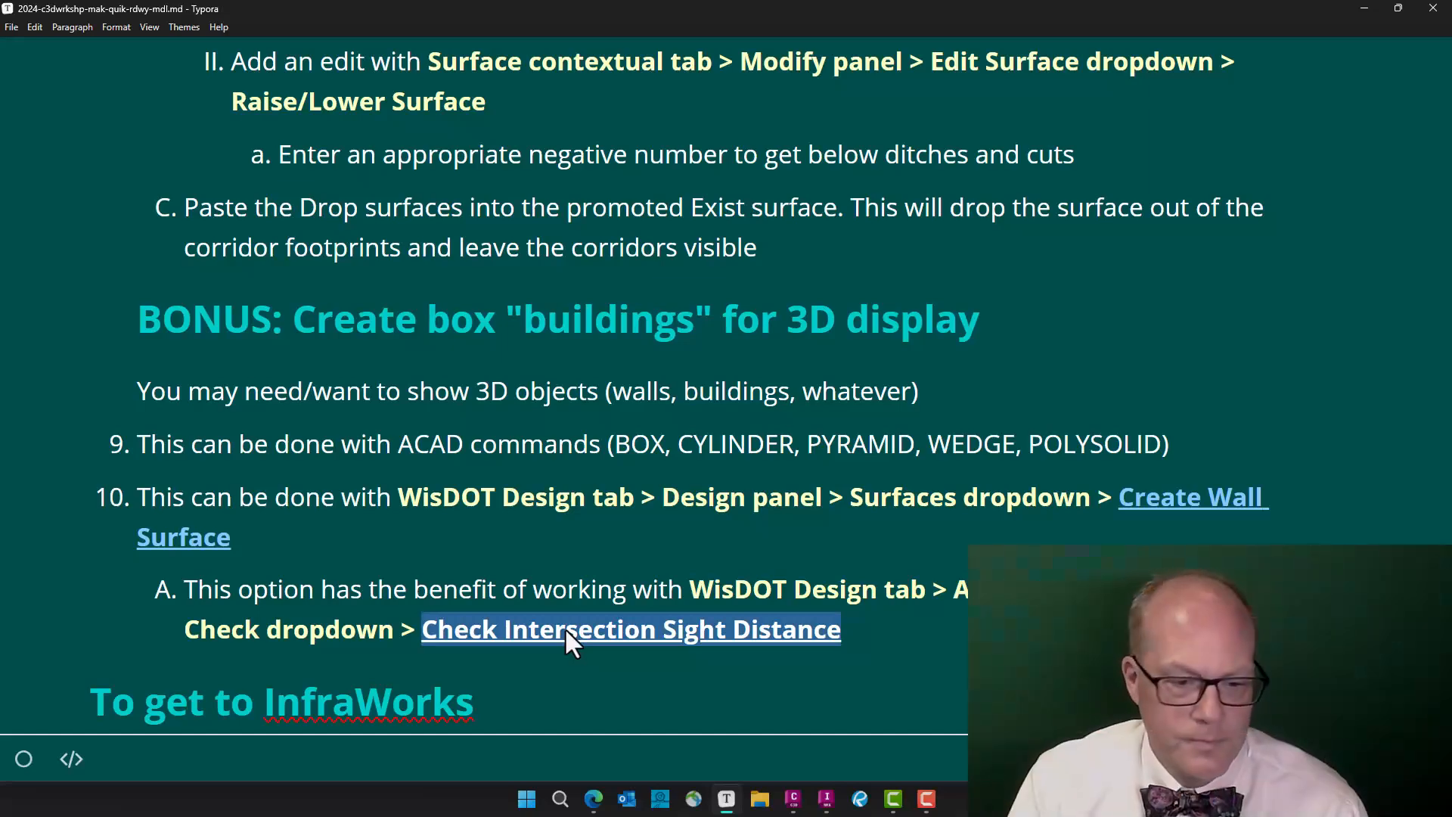
scroll(456, 503, "down", 1)
scroll(456, 504, "down", 15)
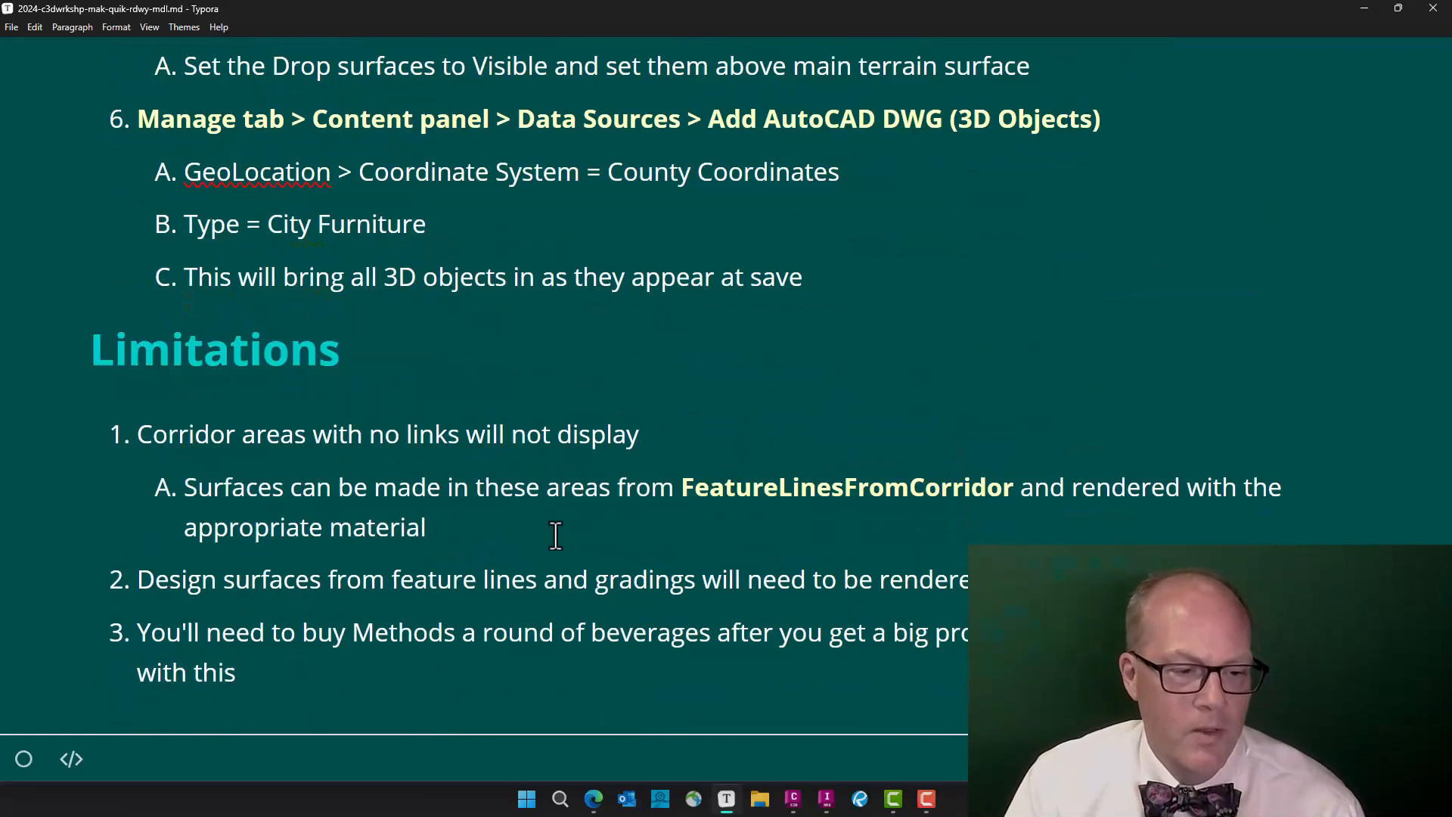
scroll(560, 537, "up", 3)
scroll(564, 539, "down", 1)
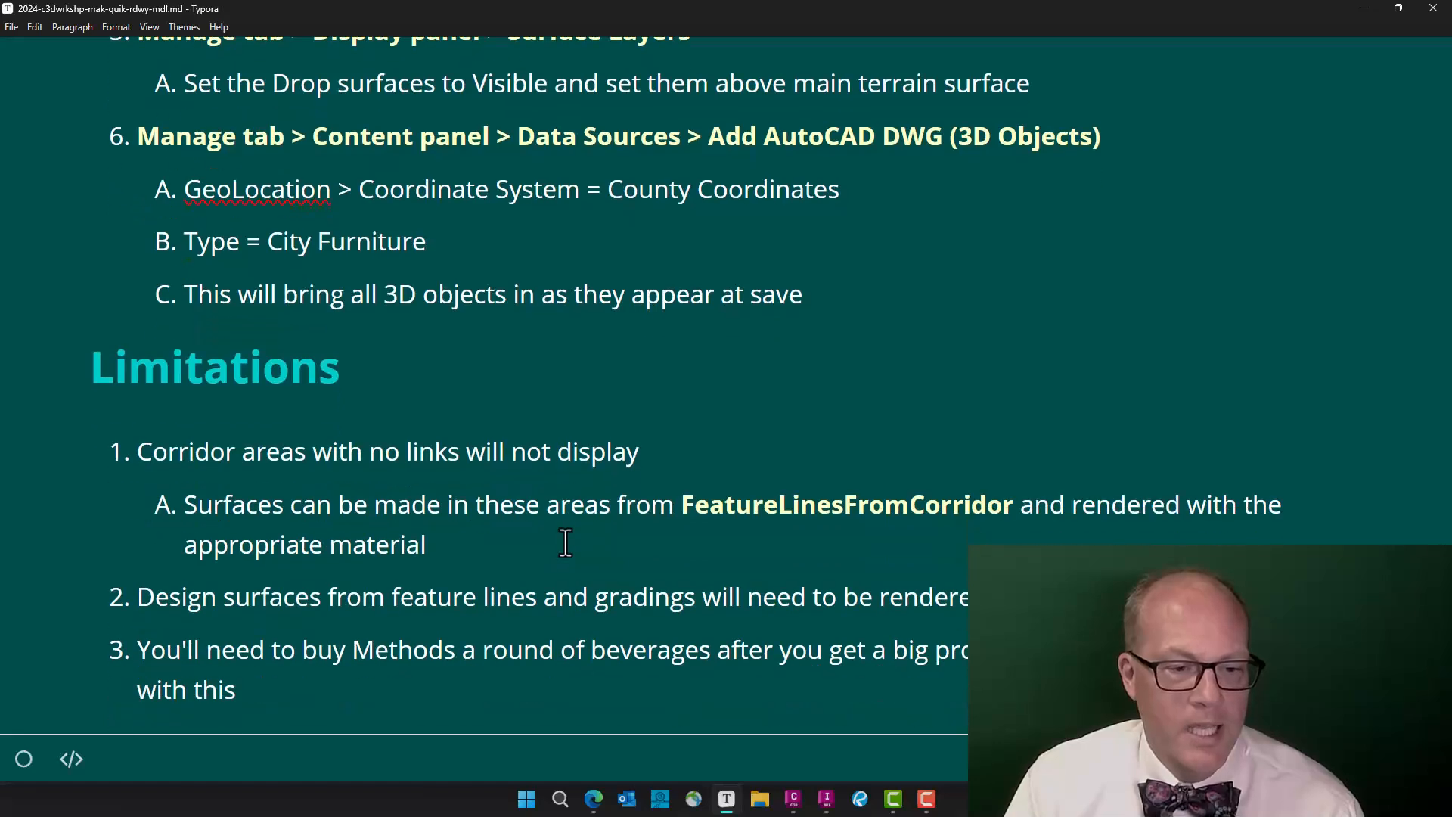